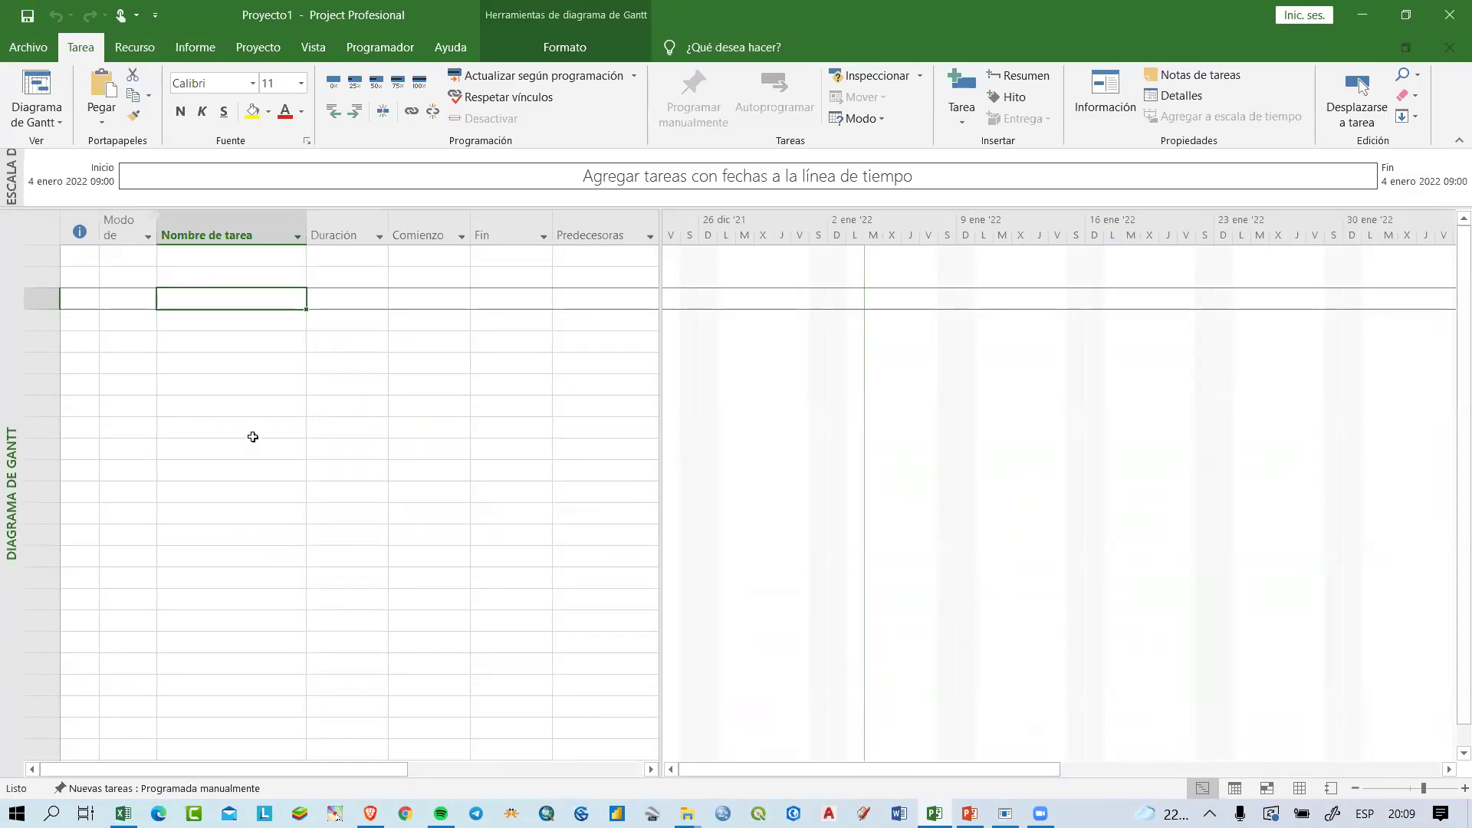
pyautogui.click(37, 49)
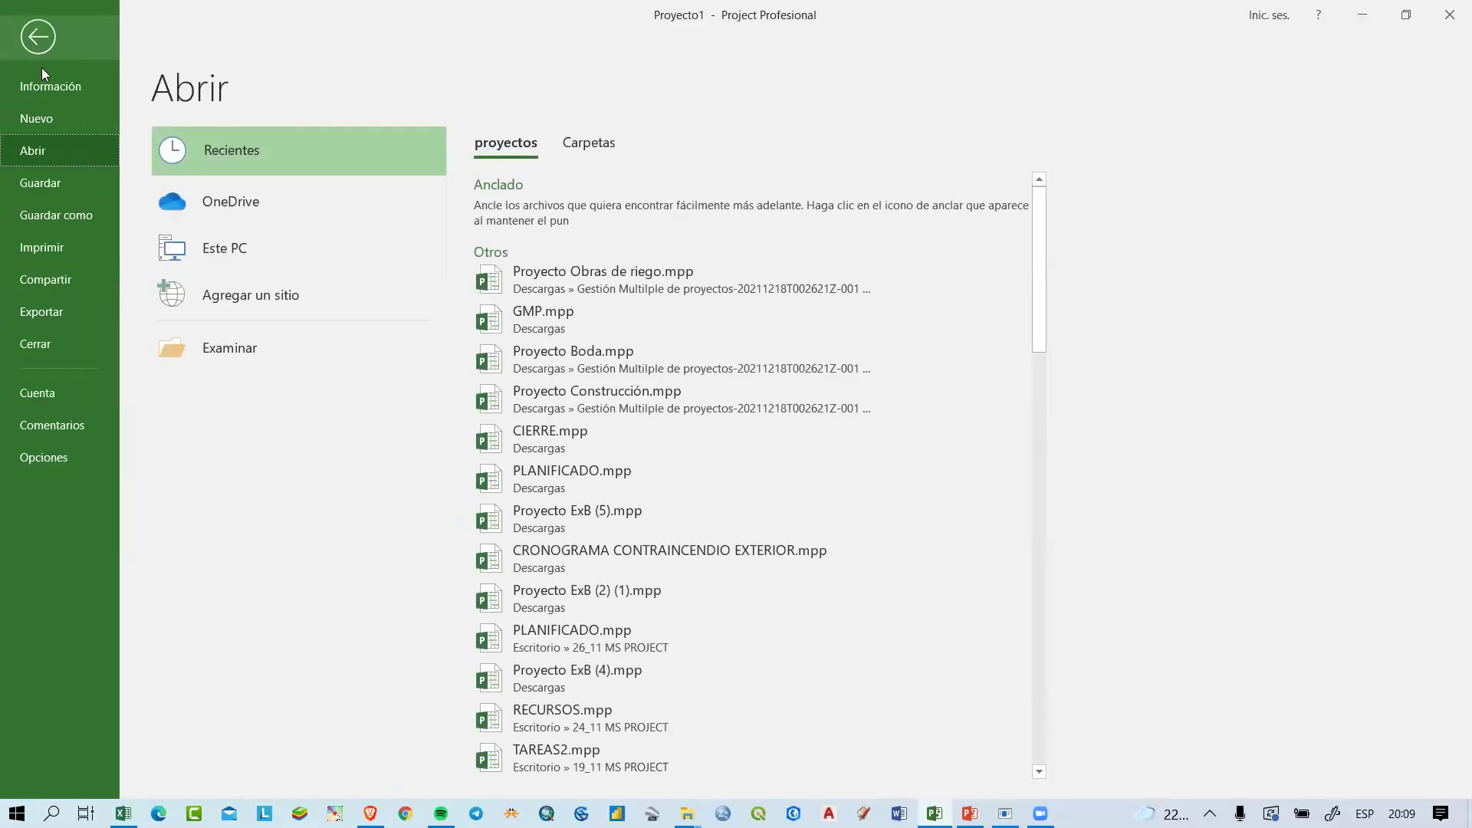
pyautogui.click(67, 97)
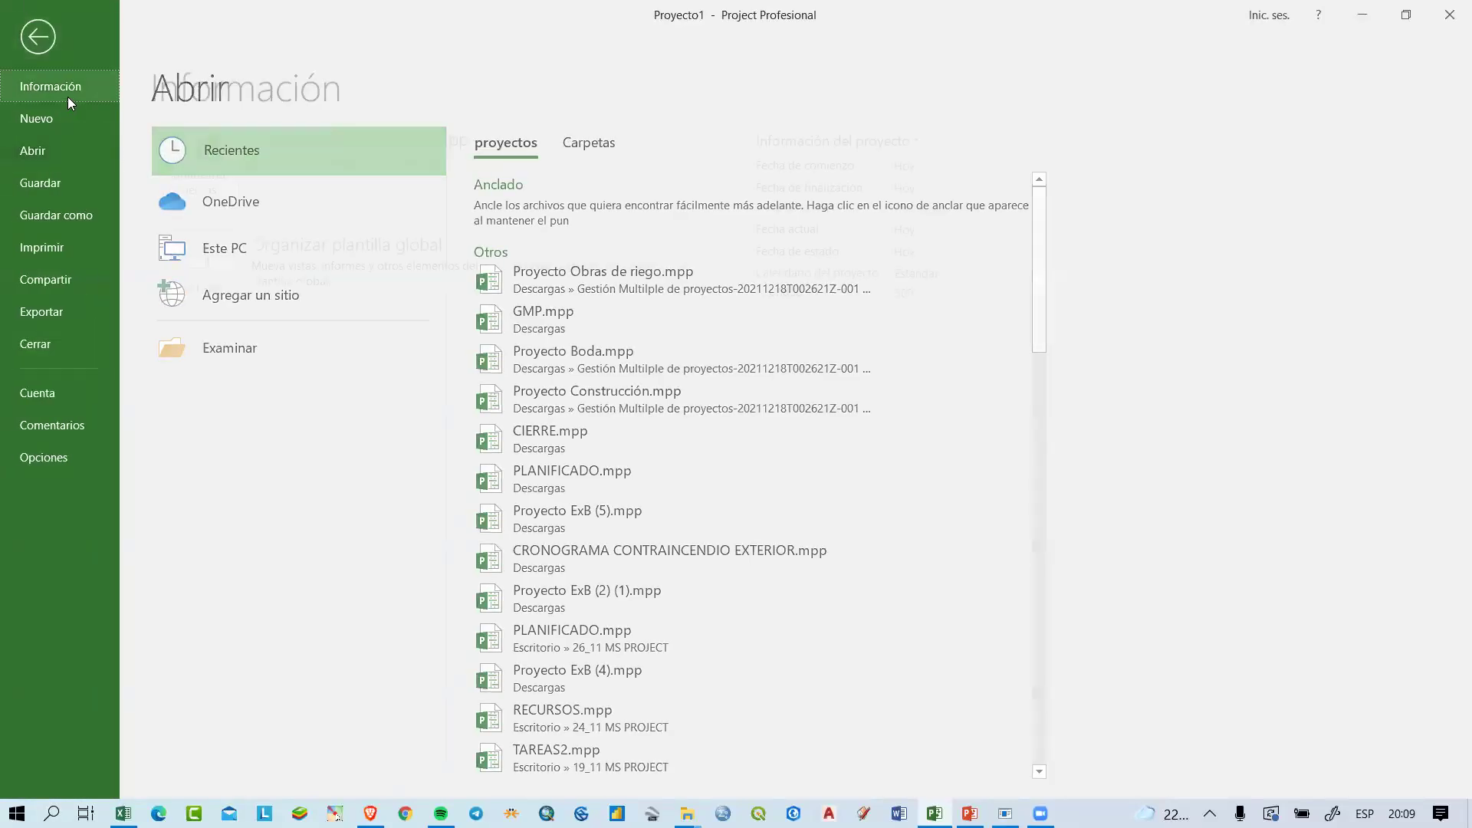
pyautogui.click(875, 145)
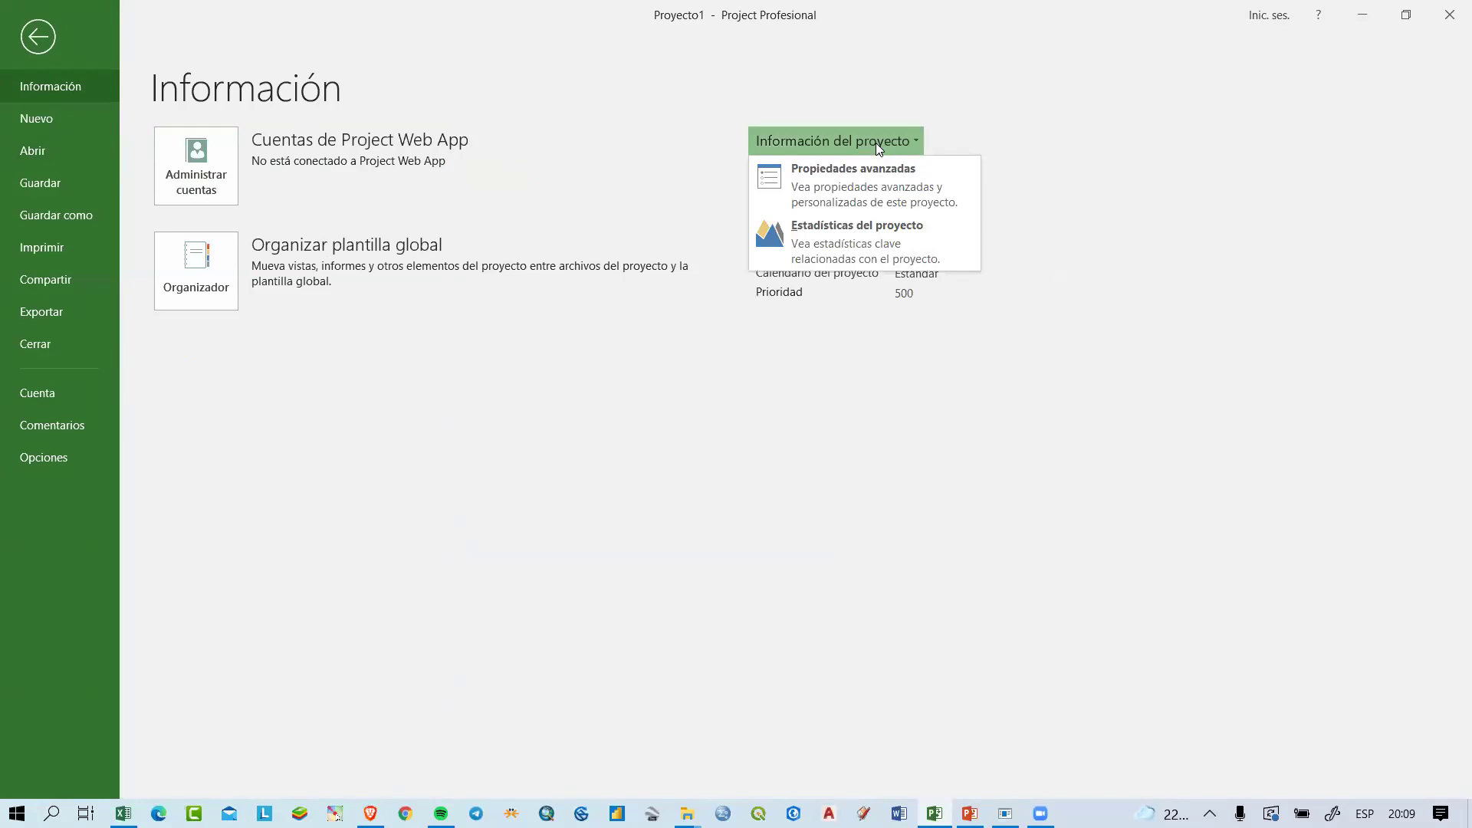
pyautogui.click(859, 184)
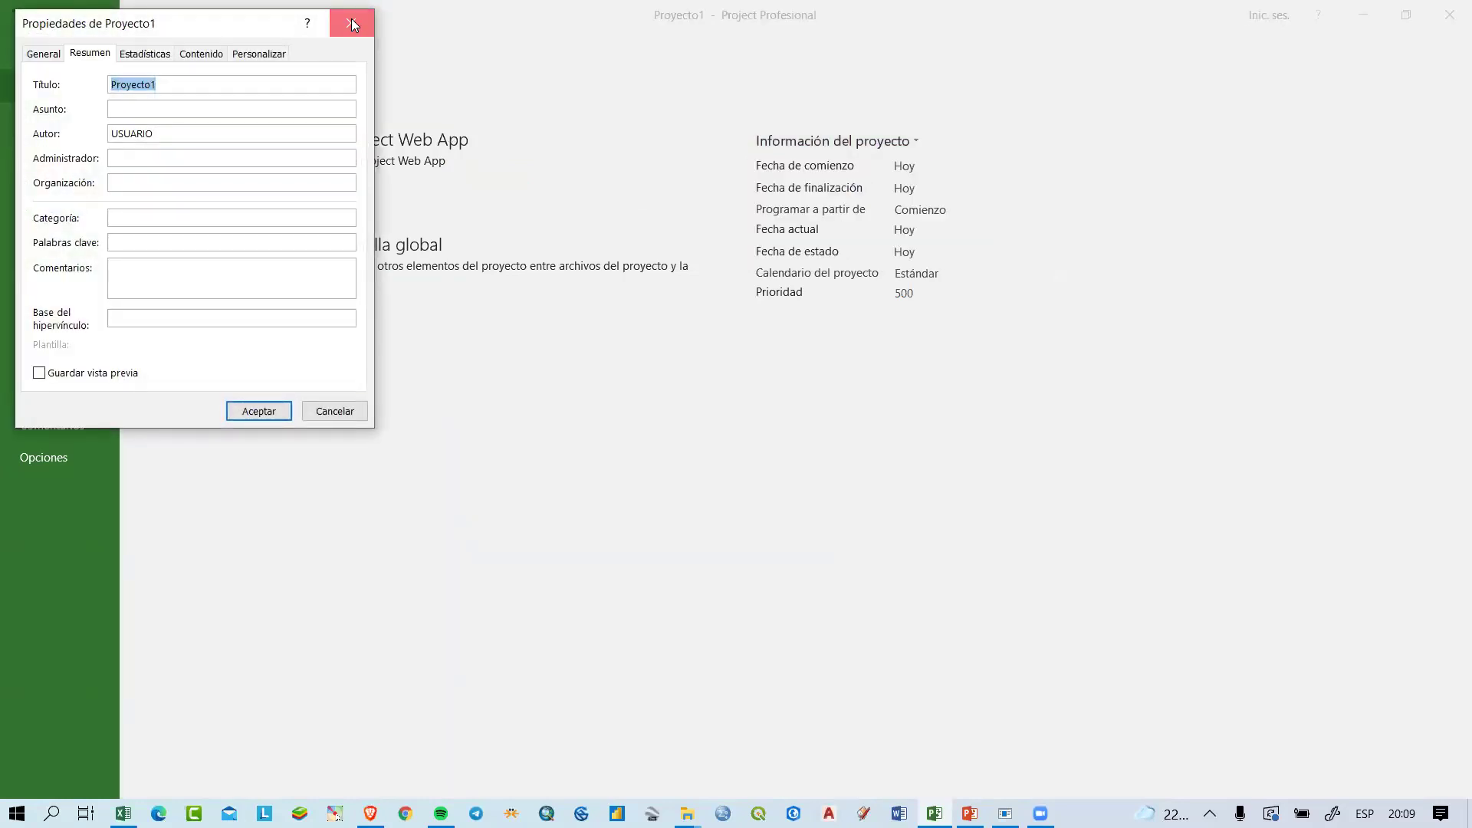
pyautogui.click(351, 20)
pyautogui.click(35, 34)
# Step: In the project's advanced properties, set the title to "MI PRIMER PROYECTO" and the subject to "CONSTRUCCIÓN"
pyautogui.click(29, 46)
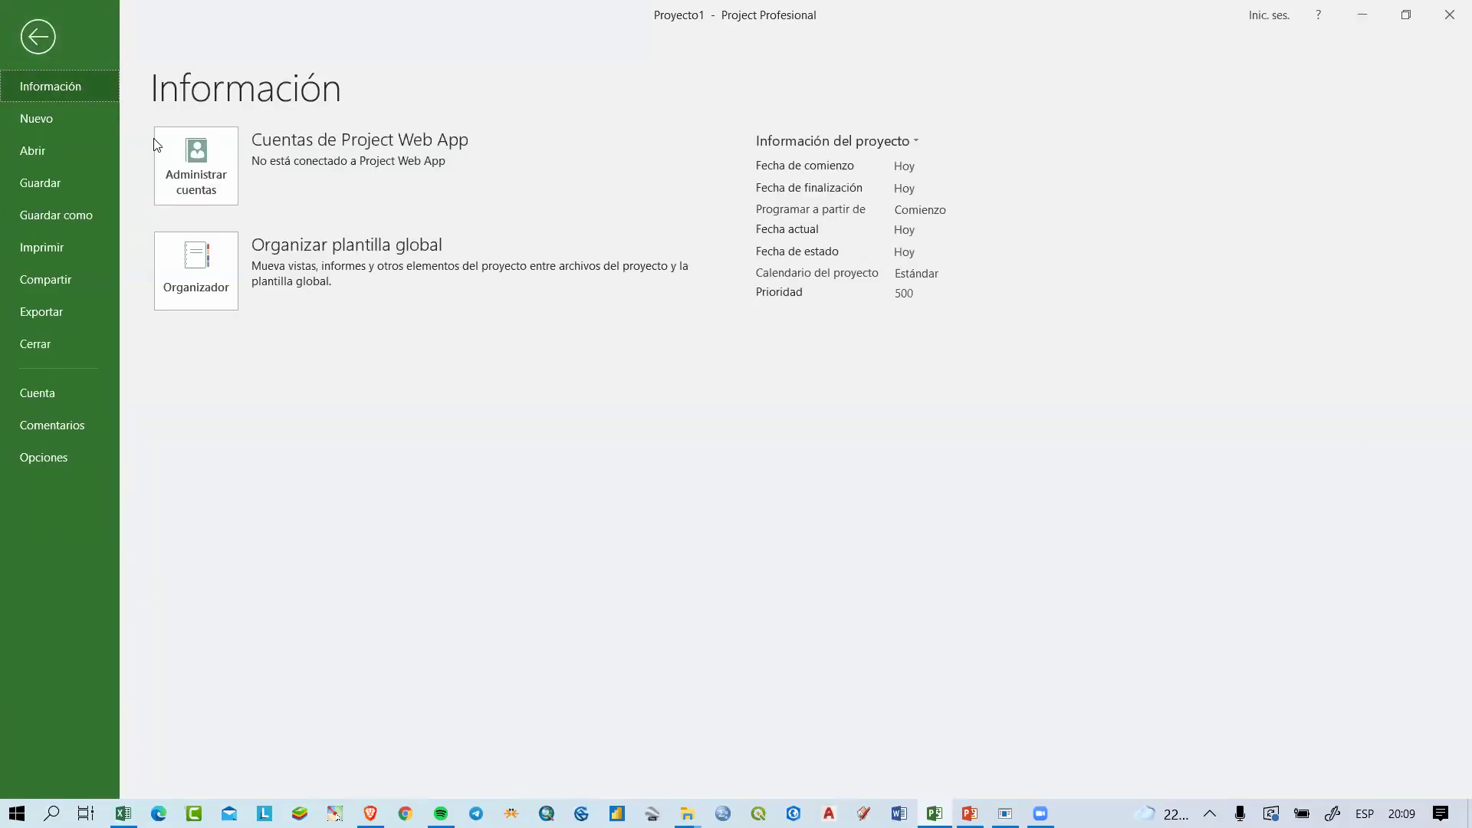
pyautogui.click(894, 142)
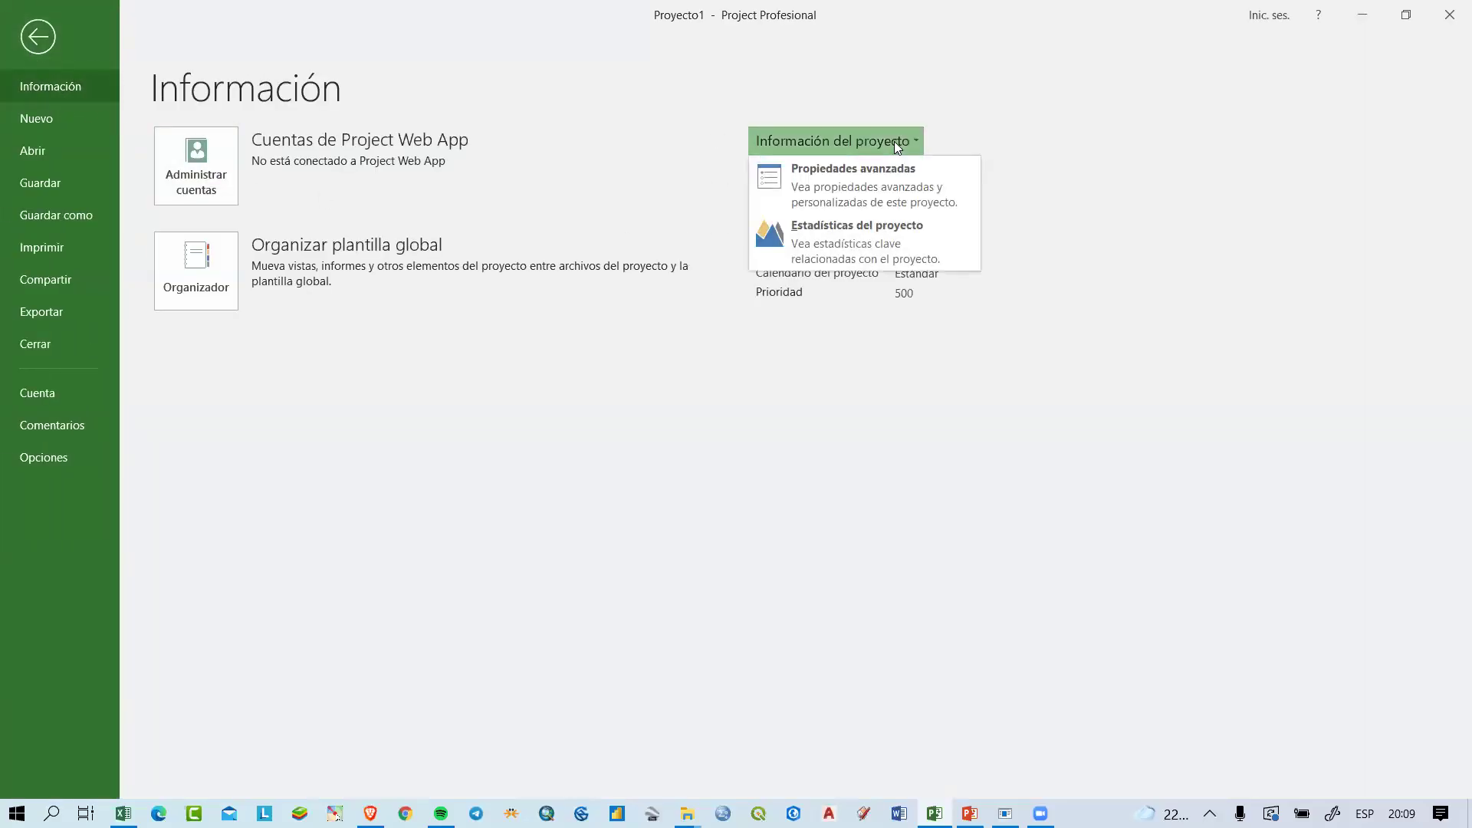
pyautogui.click(885, 168)
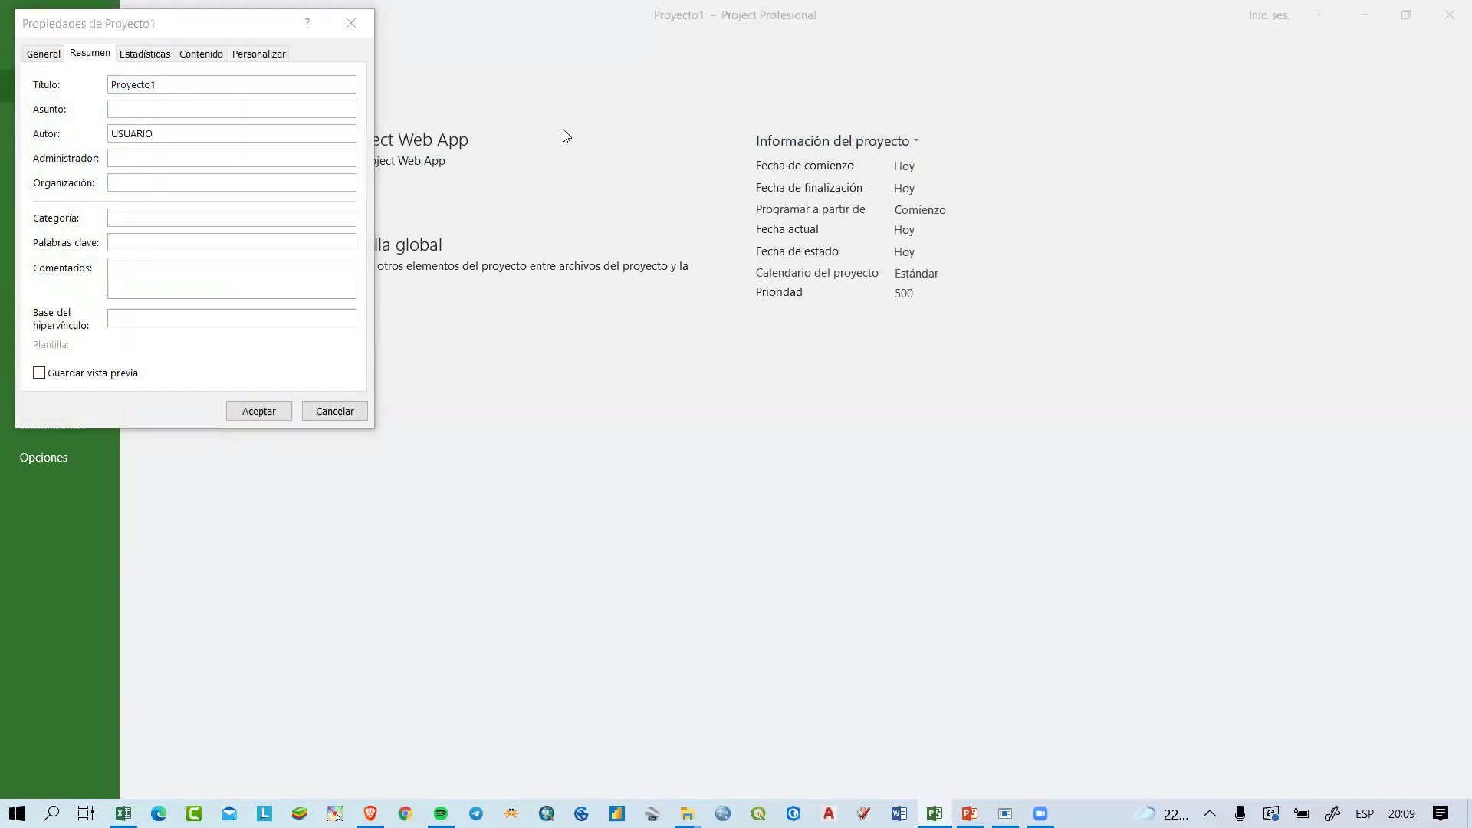
pyautogui.moveTo(137, 28); pyautogui.dragTo(446, 288)
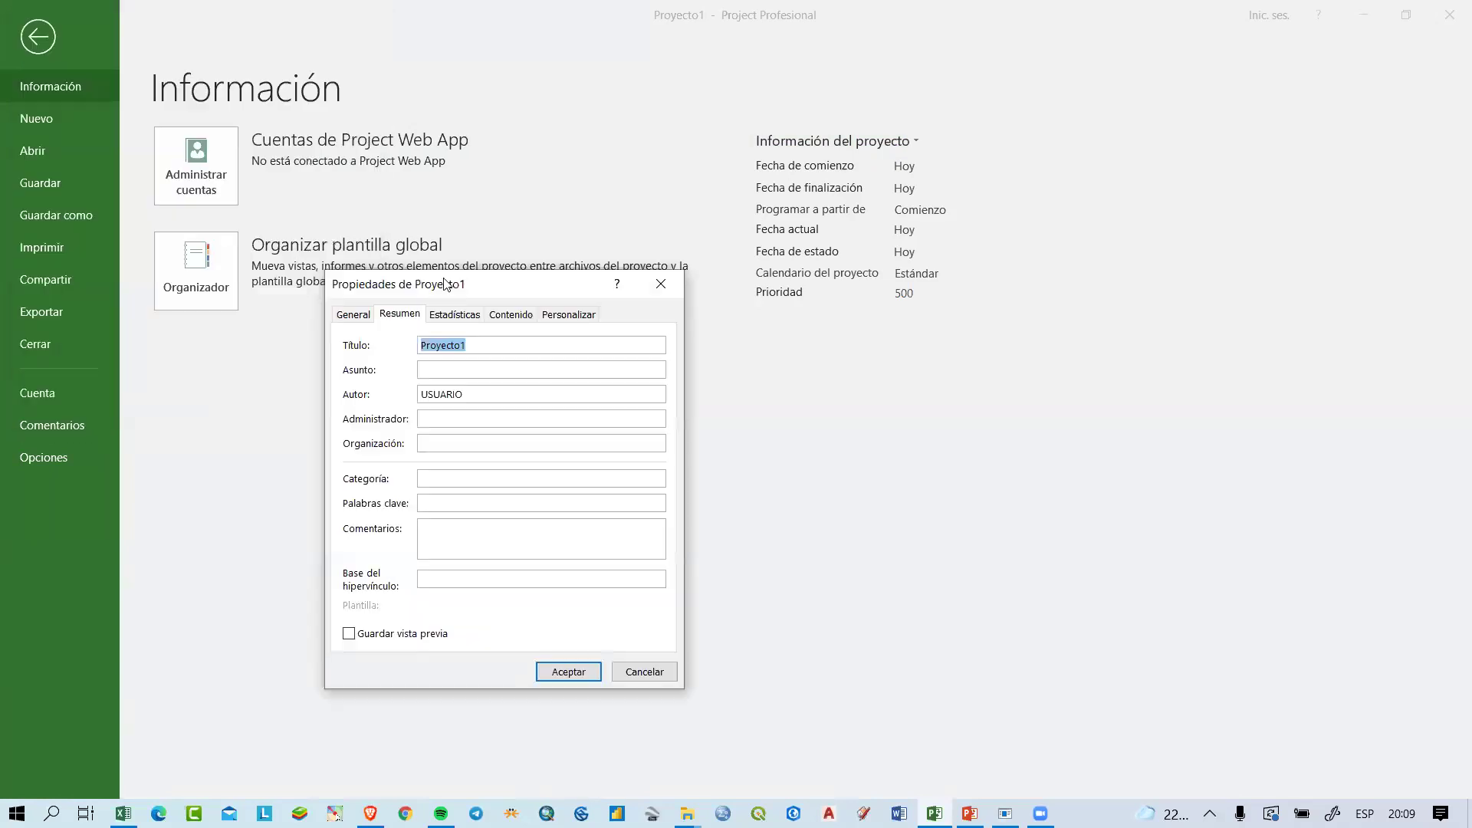
pyautogui.click(400, 322)
pyautogui.moveTo(464, 346); pyautogui.dragTo(404, 346)
pyautogui.write('MI PRIMER PROYECTO')
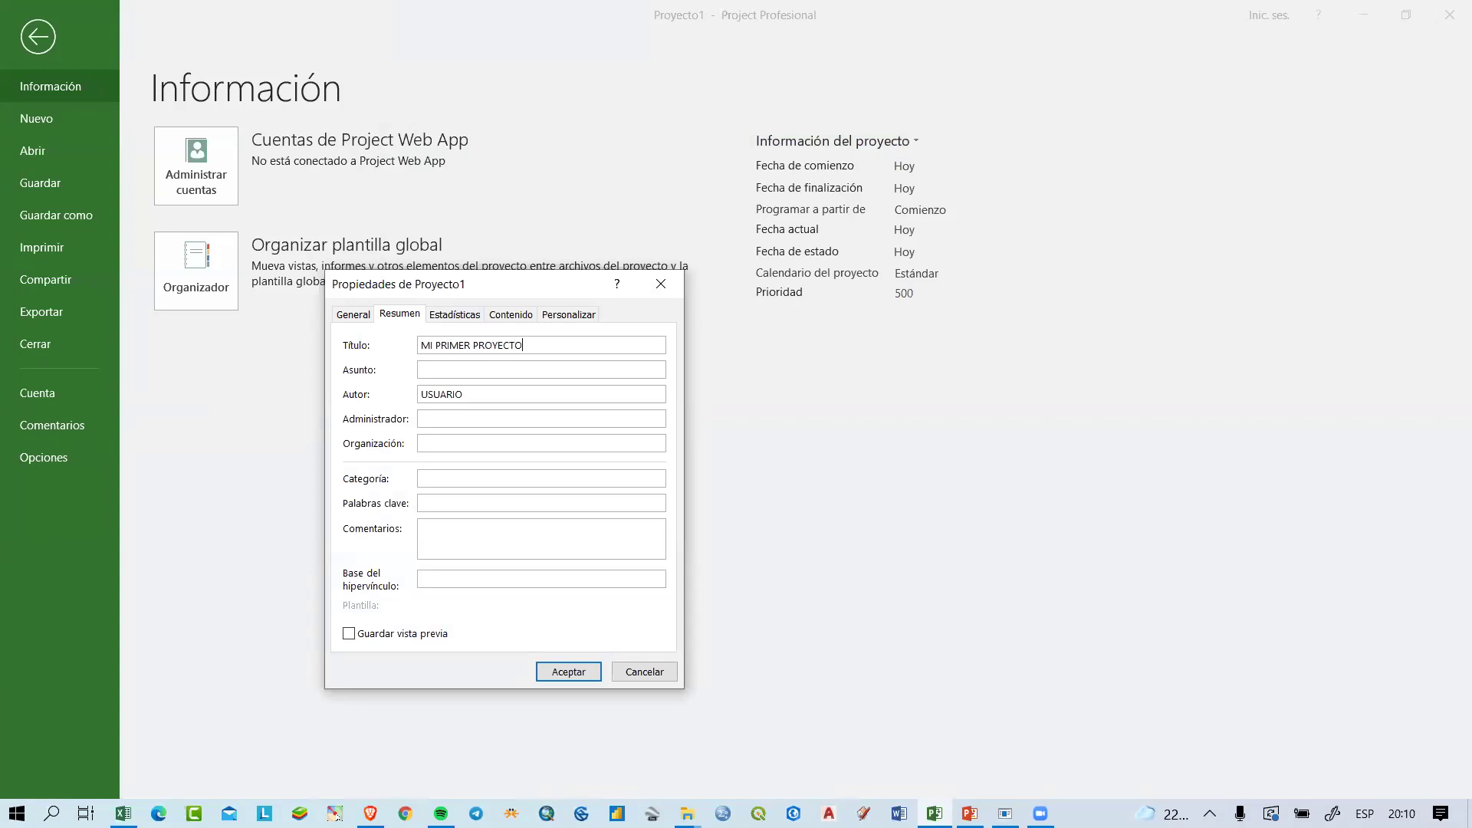
pyautogui.click(516, 376)
pyautogui.write('CONSTRUCCIÓN')
# Step: Enter the author's name in the project properties and copy the same name into the administrator field
pyautogui.doubleClick(480, 394)
pyautogui.write('YONI BLAS')
pyautogui.moveTo(503, 398); pyautogui.dragTo(420, 399)
pyautogui.hotkey('ctrl', 'c')
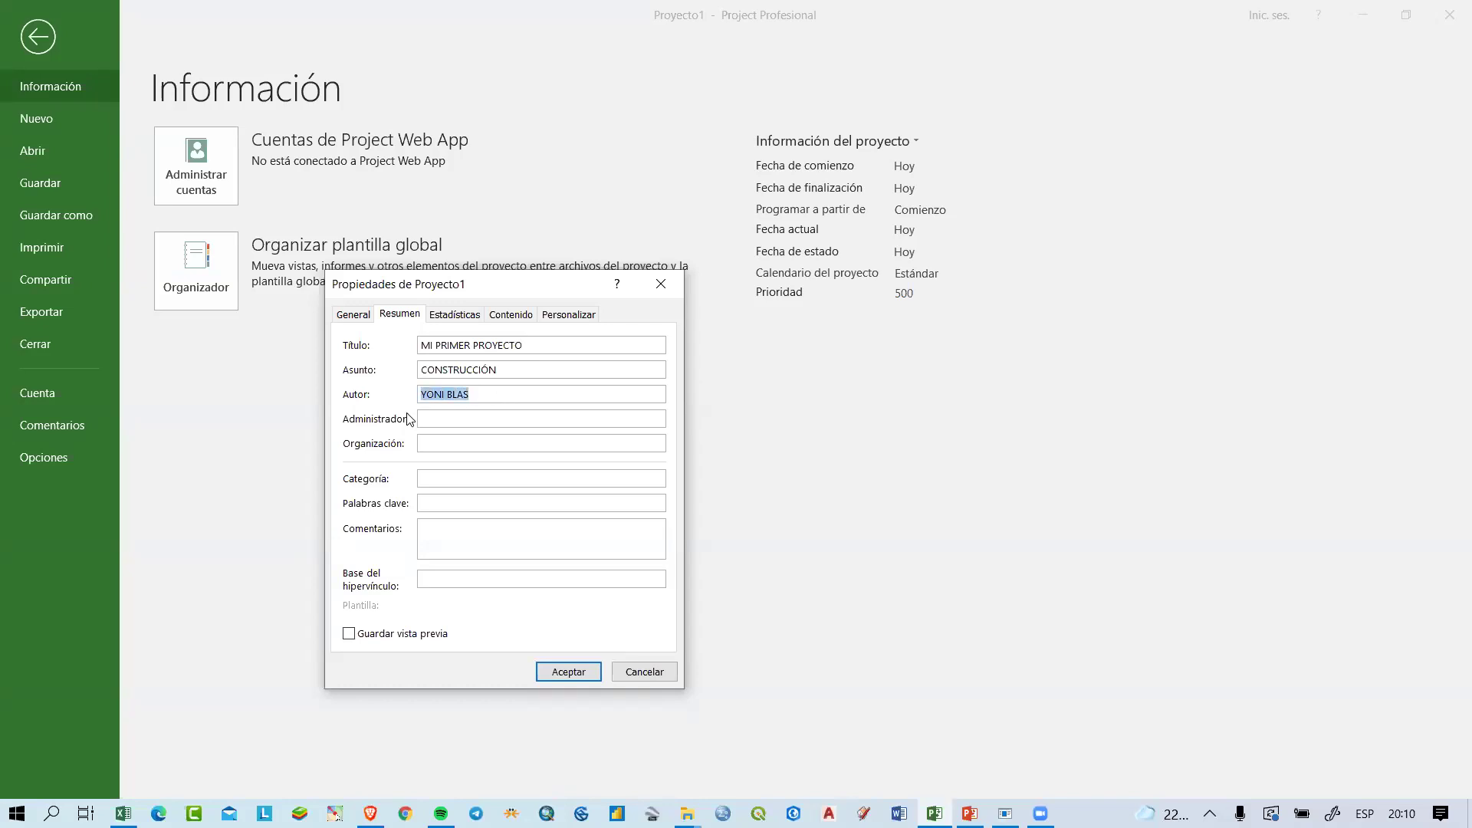
pyautogui.click(468, 421)
pyautogui.hotkey('ctrl', 'v')
# Step: Set the organization to "BLUZCORP" and accept the project properties
pyautogui.click(450, 440)
pyautogui.write('BLUZCORP')
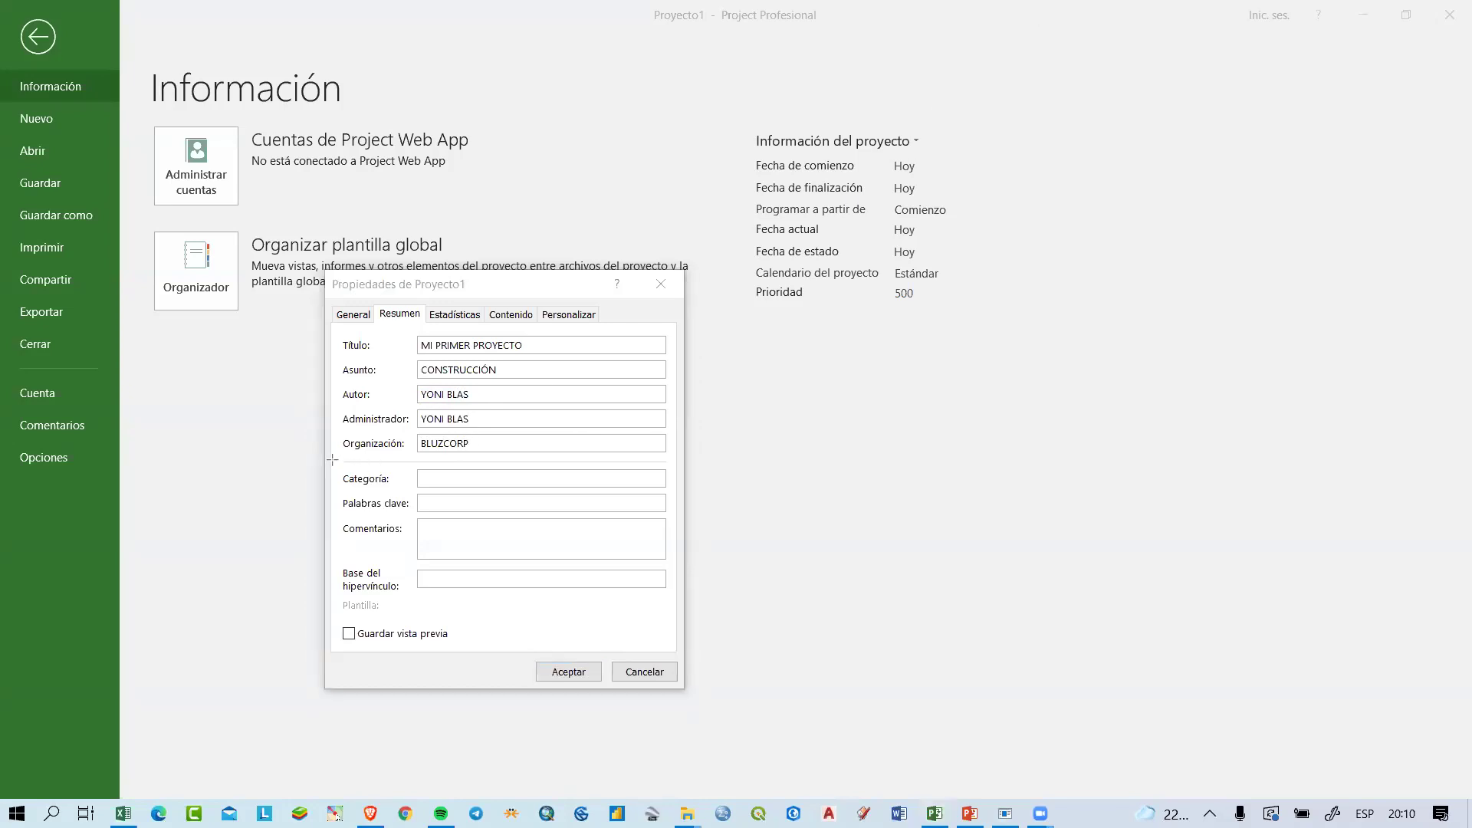
pyautogui.moveTo(338, 459)
pyautogui.mouseDown()
pyautogui.moveTo(693, 456)
pyautogui.moveTo(673, 459)
pyautogui.mouseUp()
pyautogui.press('Escape')
pyautogui.click(509, 297)
pyautogui.moveTo(509, 296); pyautogui.dragTo(519, 217)
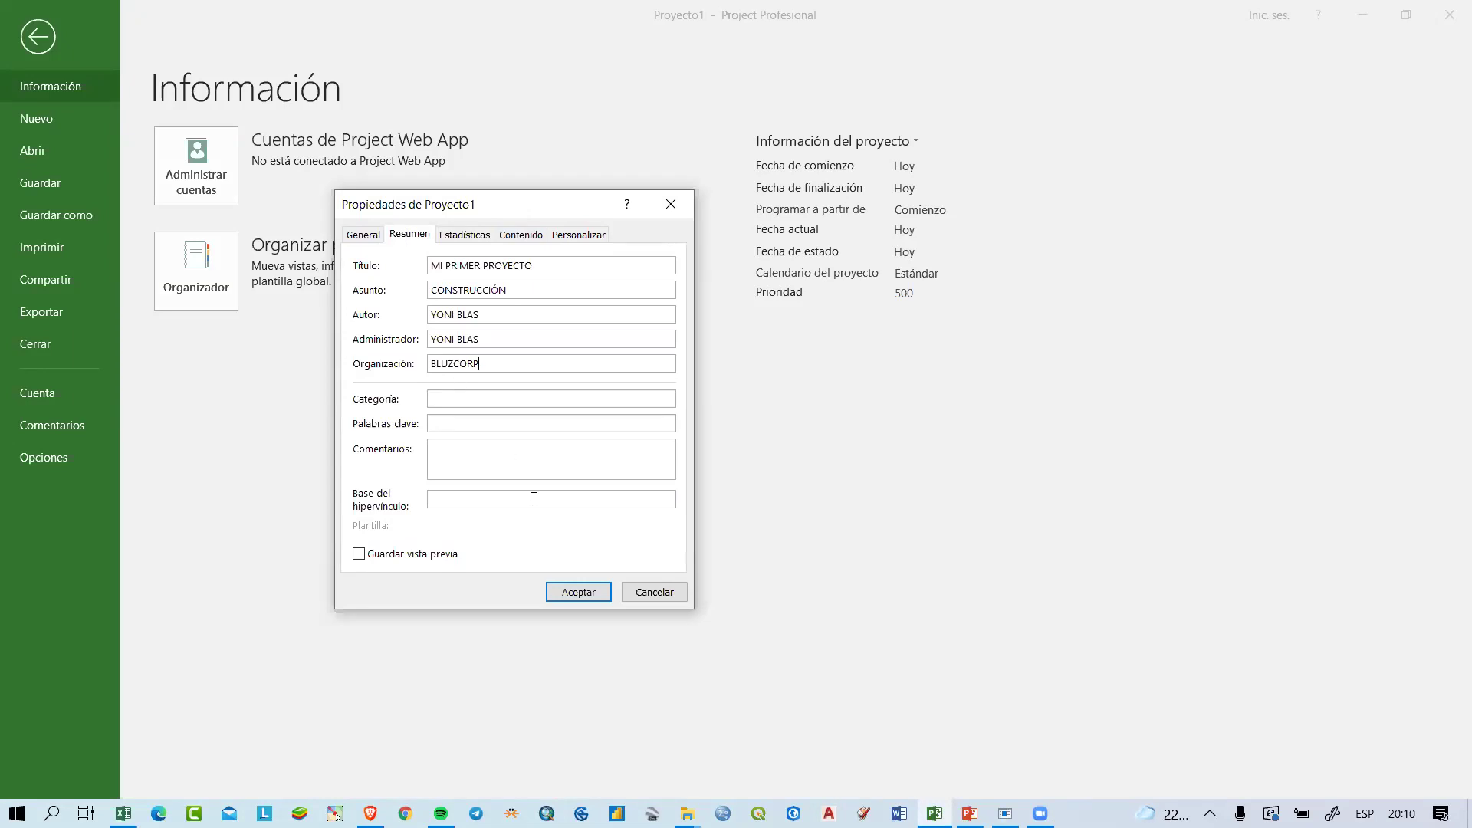
pyautogui.click(577, 601)
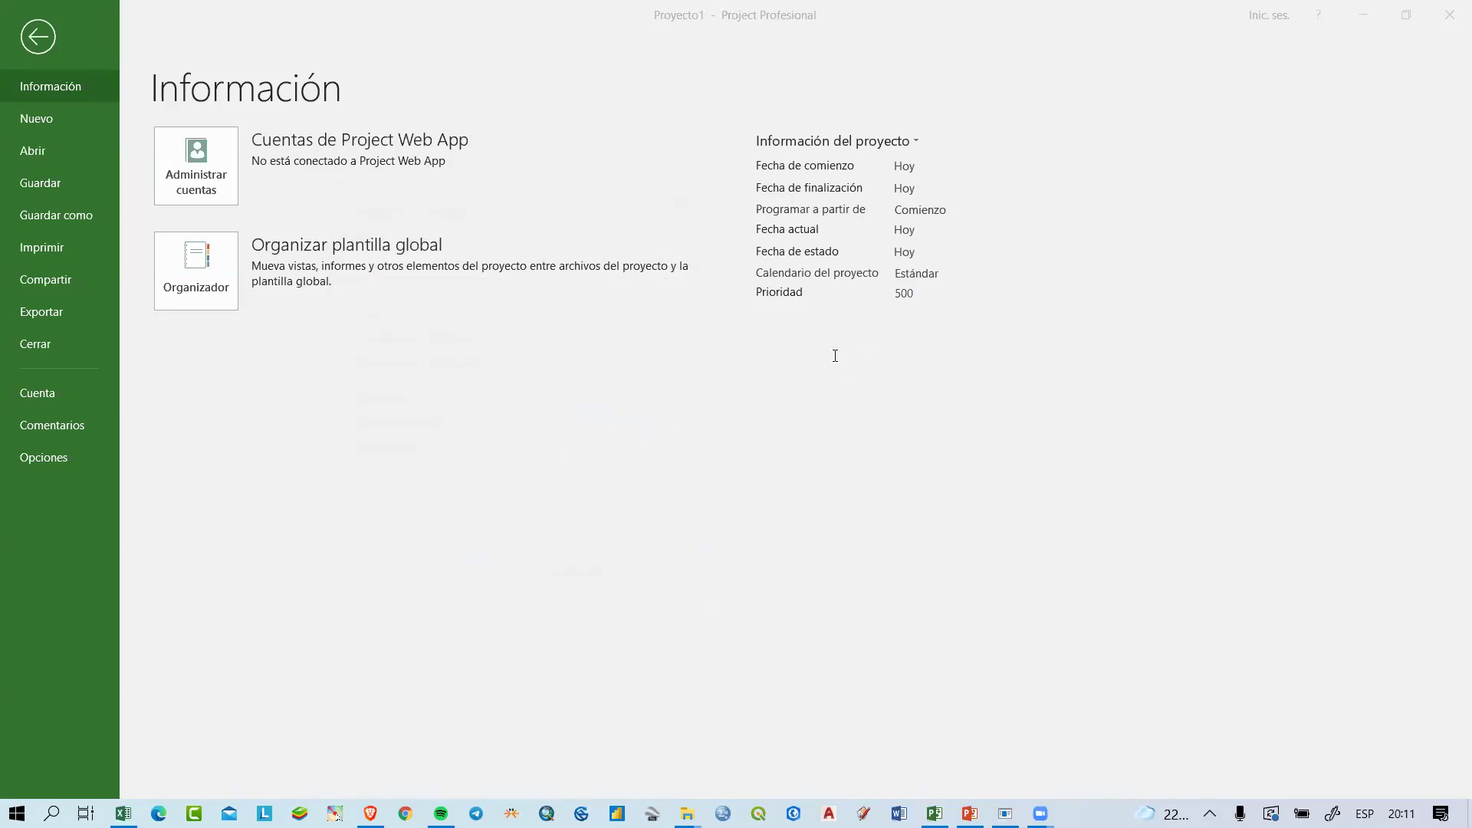
# Step: Add a screen annotation below the project information reading "COMIENZO", "O" and "FINALIZACIÓN" on separate lines
pyautogui.click(835, 356)
pyautogui.write('COMIENZO')
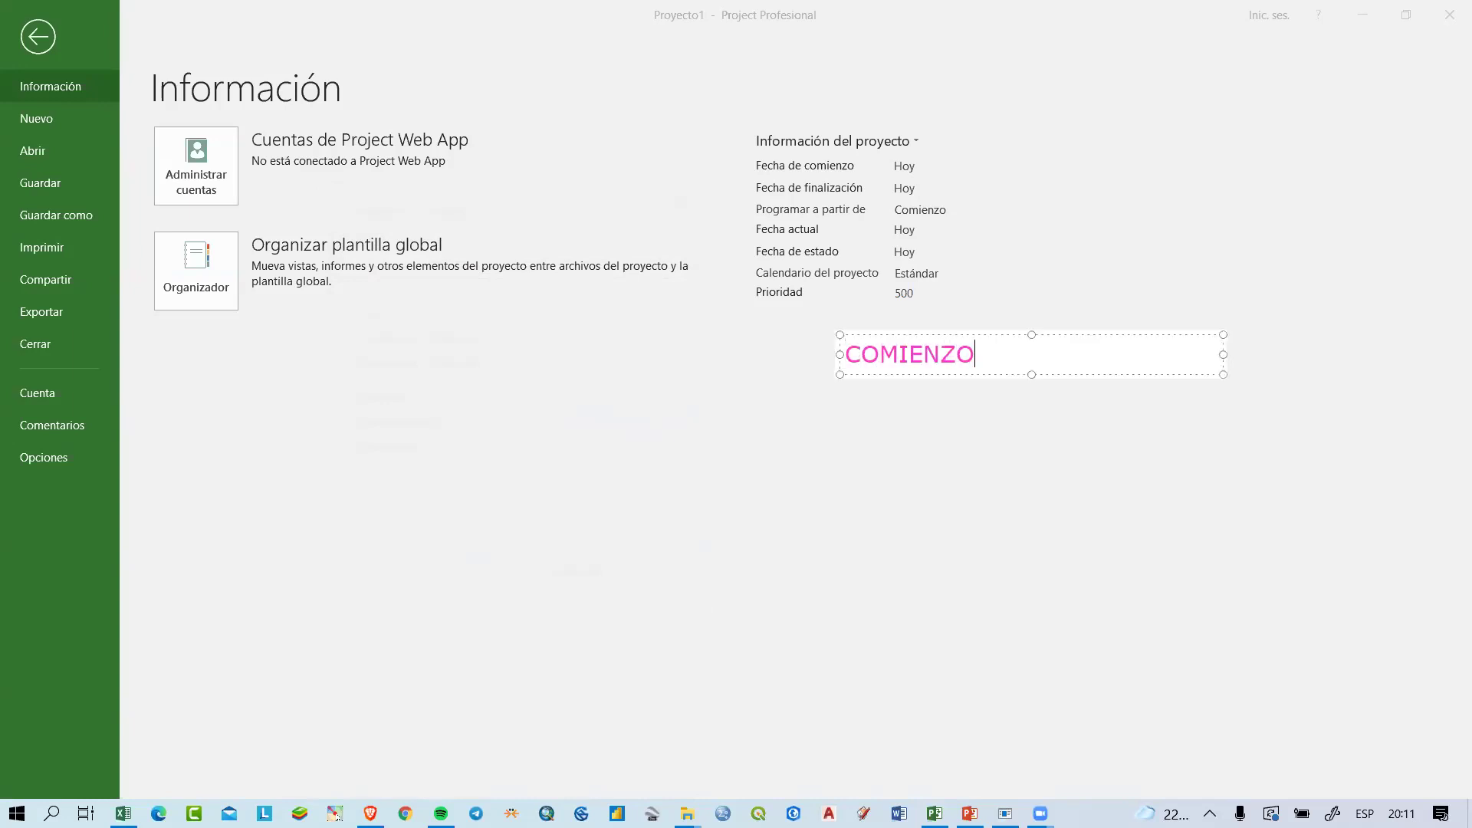
pyautogui.press('Return')
pyautogui.press('Return')
pyautogui.write('O')
pyautogui.press('Return')
pyautogui.press('Return')
pyautogui.write('FI')
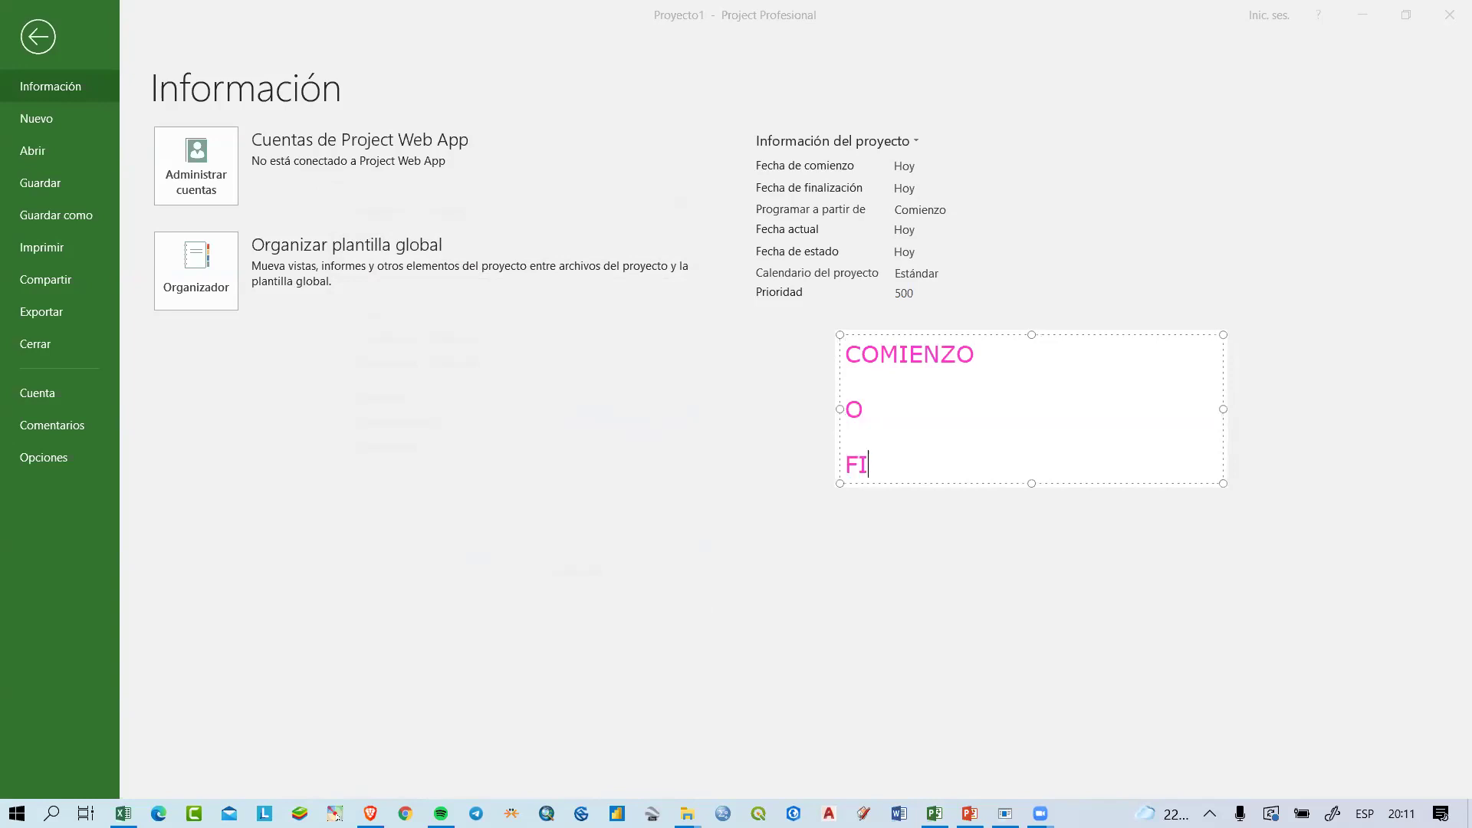
pyautogui.write('NALIZACIÓN')
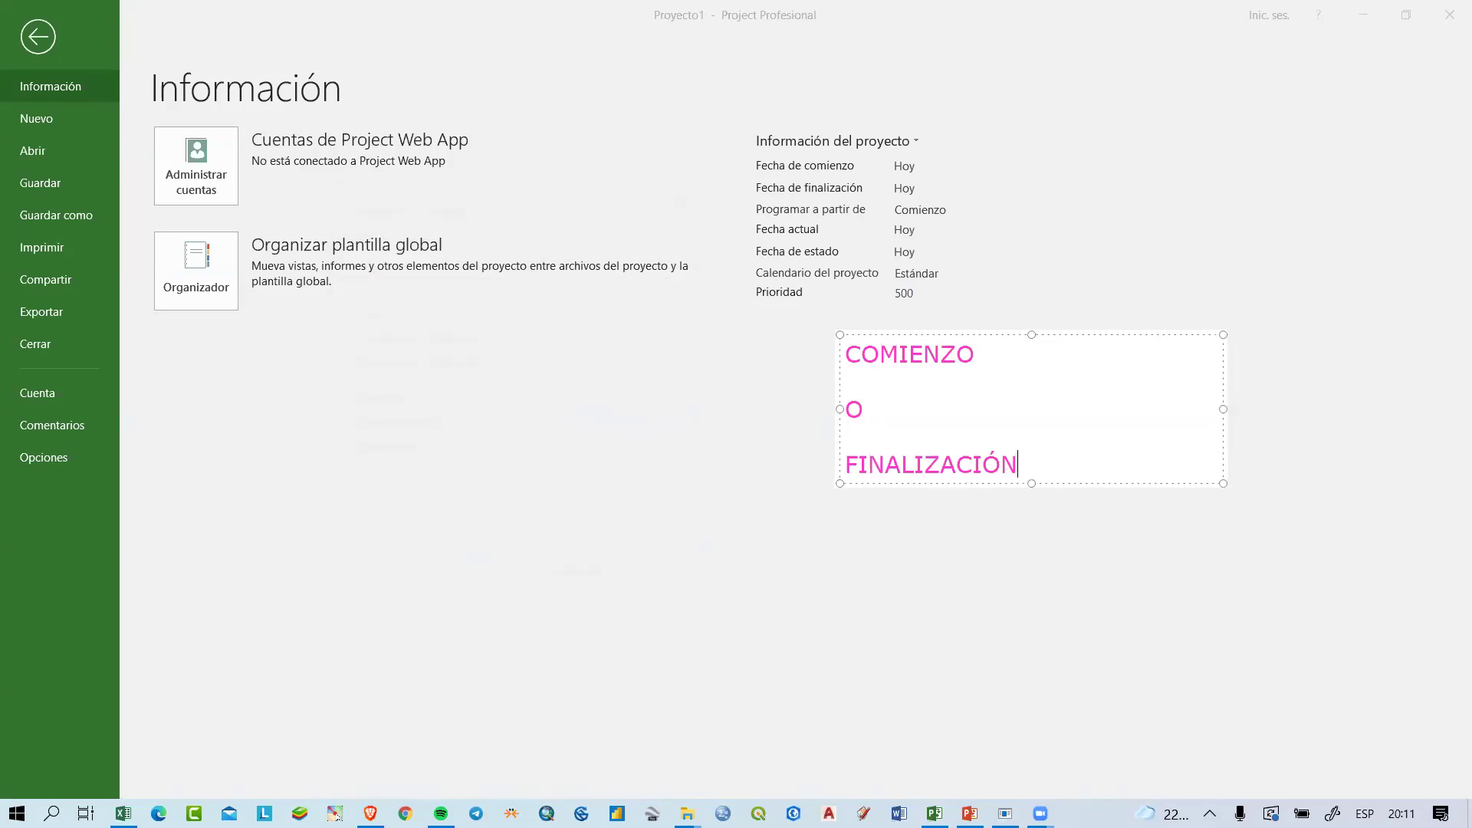
pyautogui.click(780, 429)
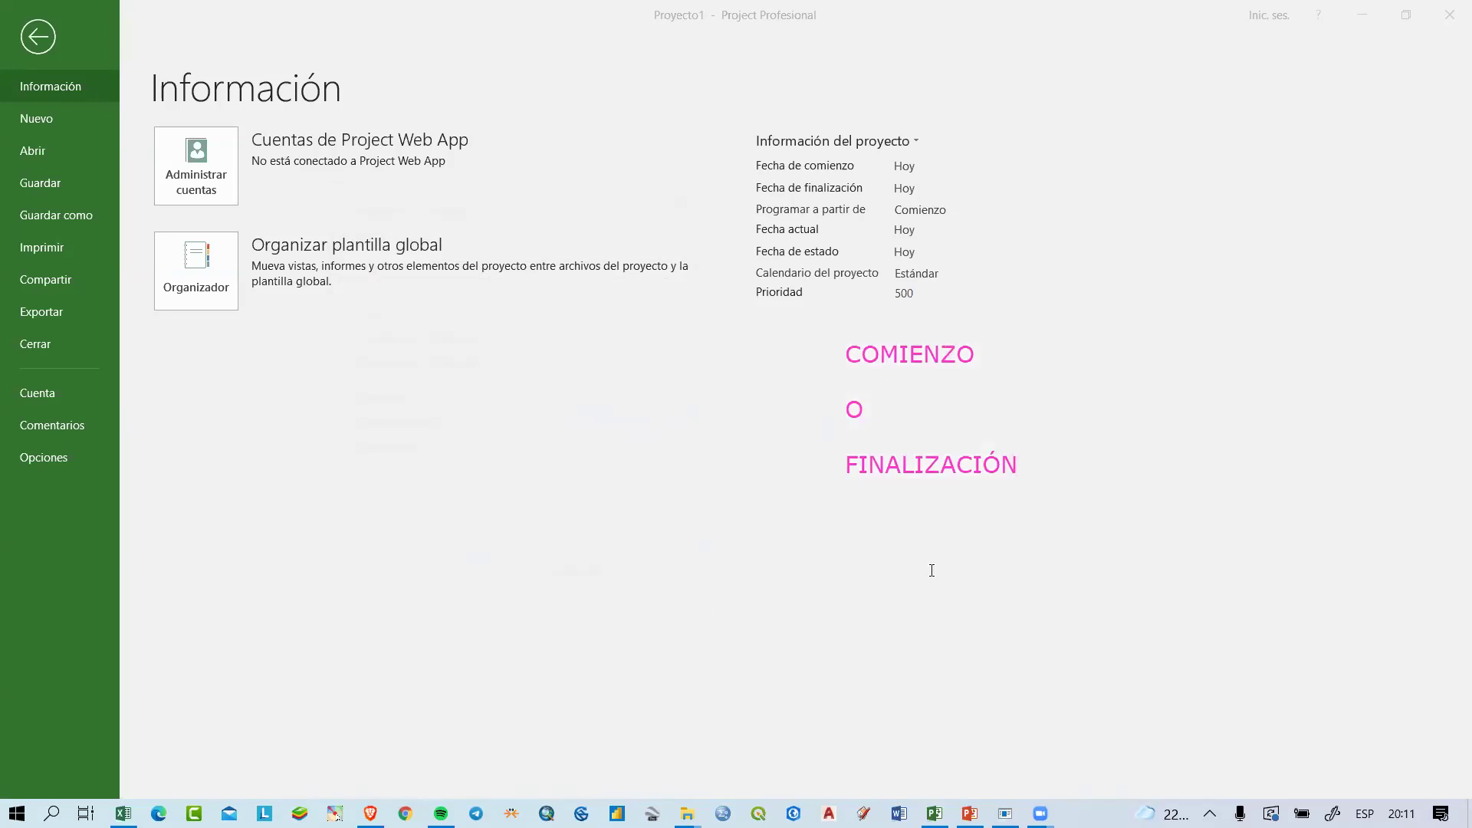
# Step: Schedule the project from its finish (Finalizar) and set the finish date to 24/06/2022
pyautogui.click(932, 214)
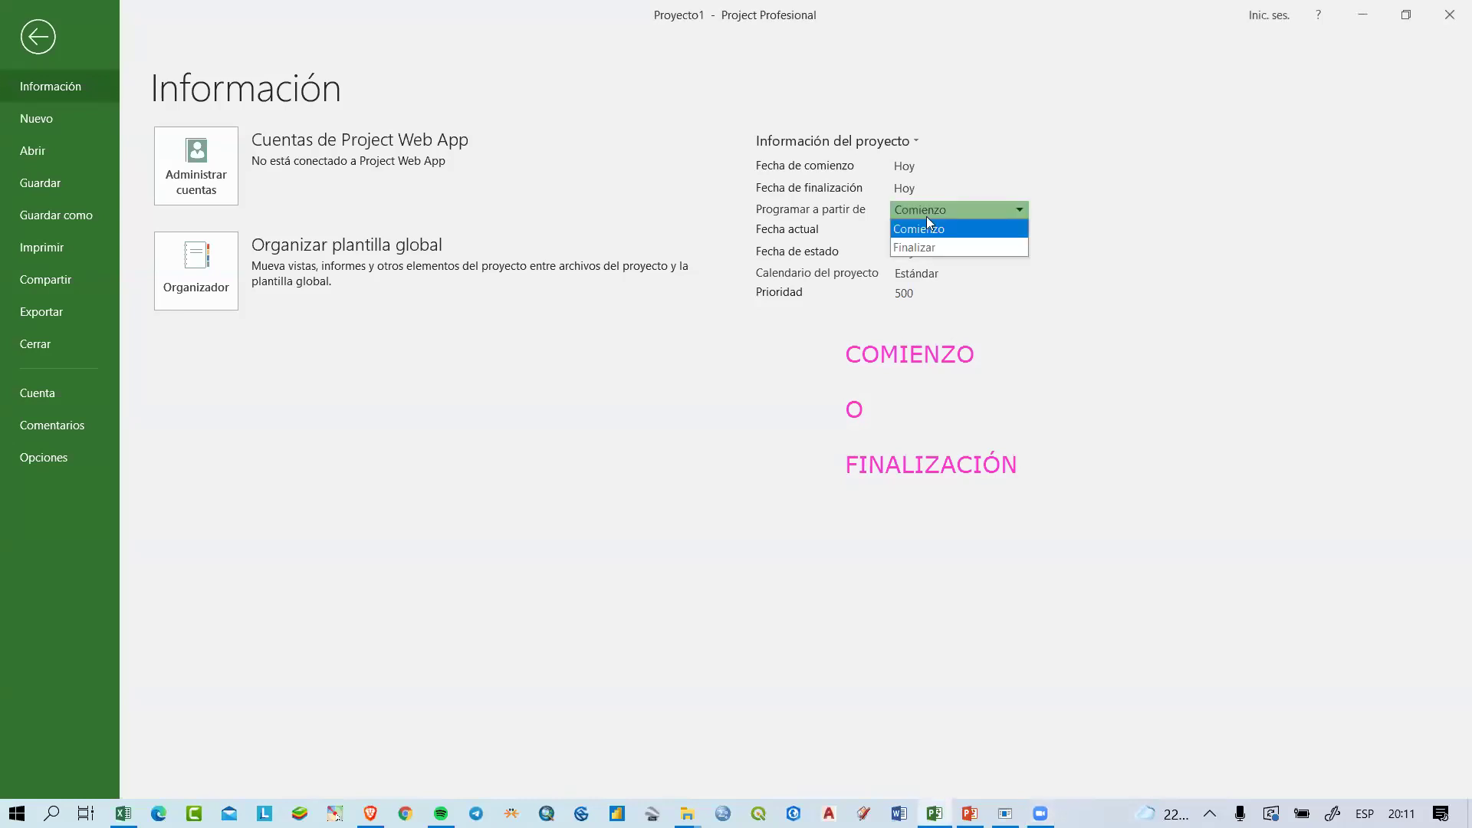
pyautogui.click(953, 247)
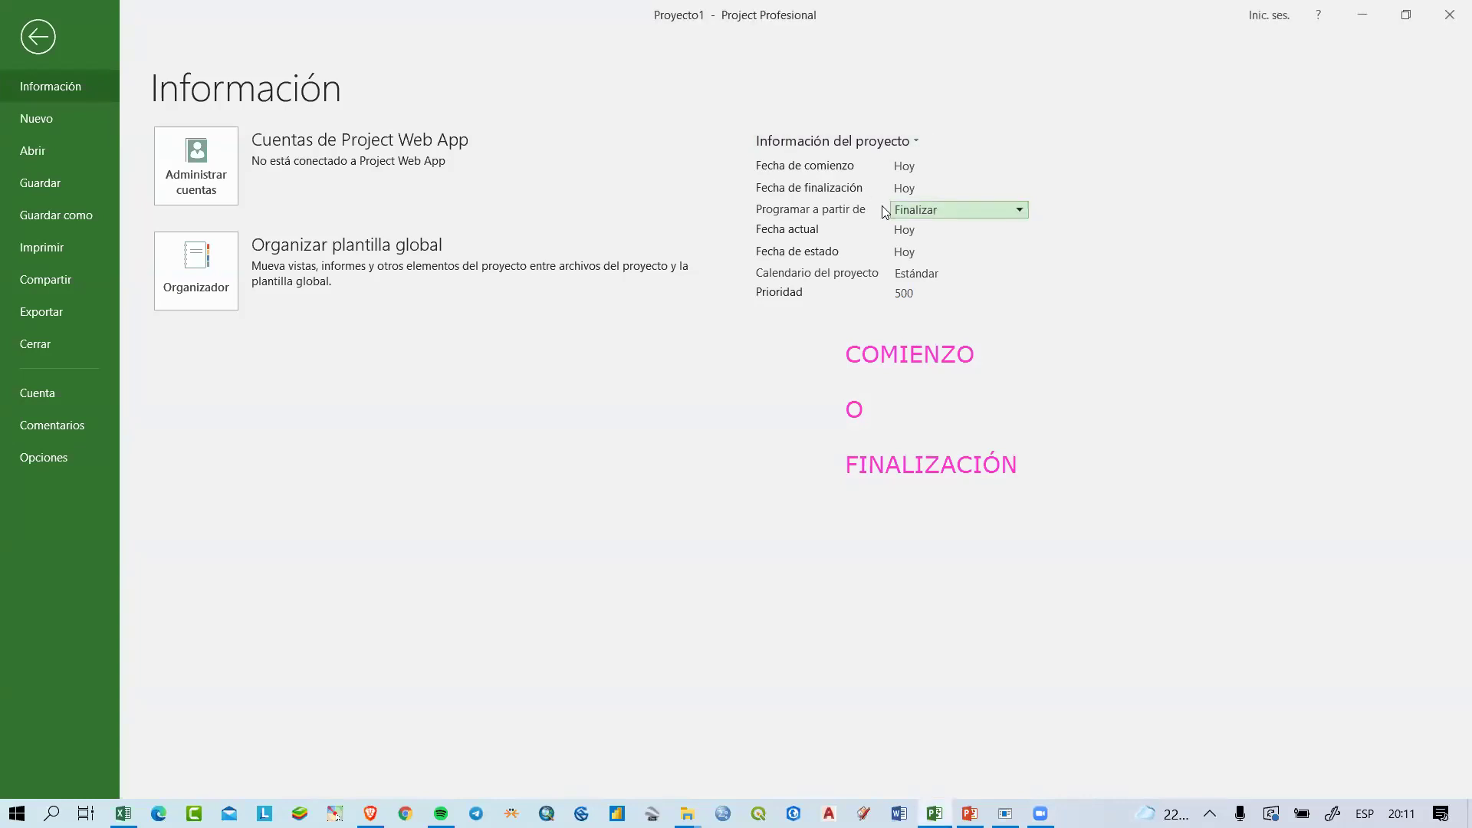
pyautogui.click(963, 188)
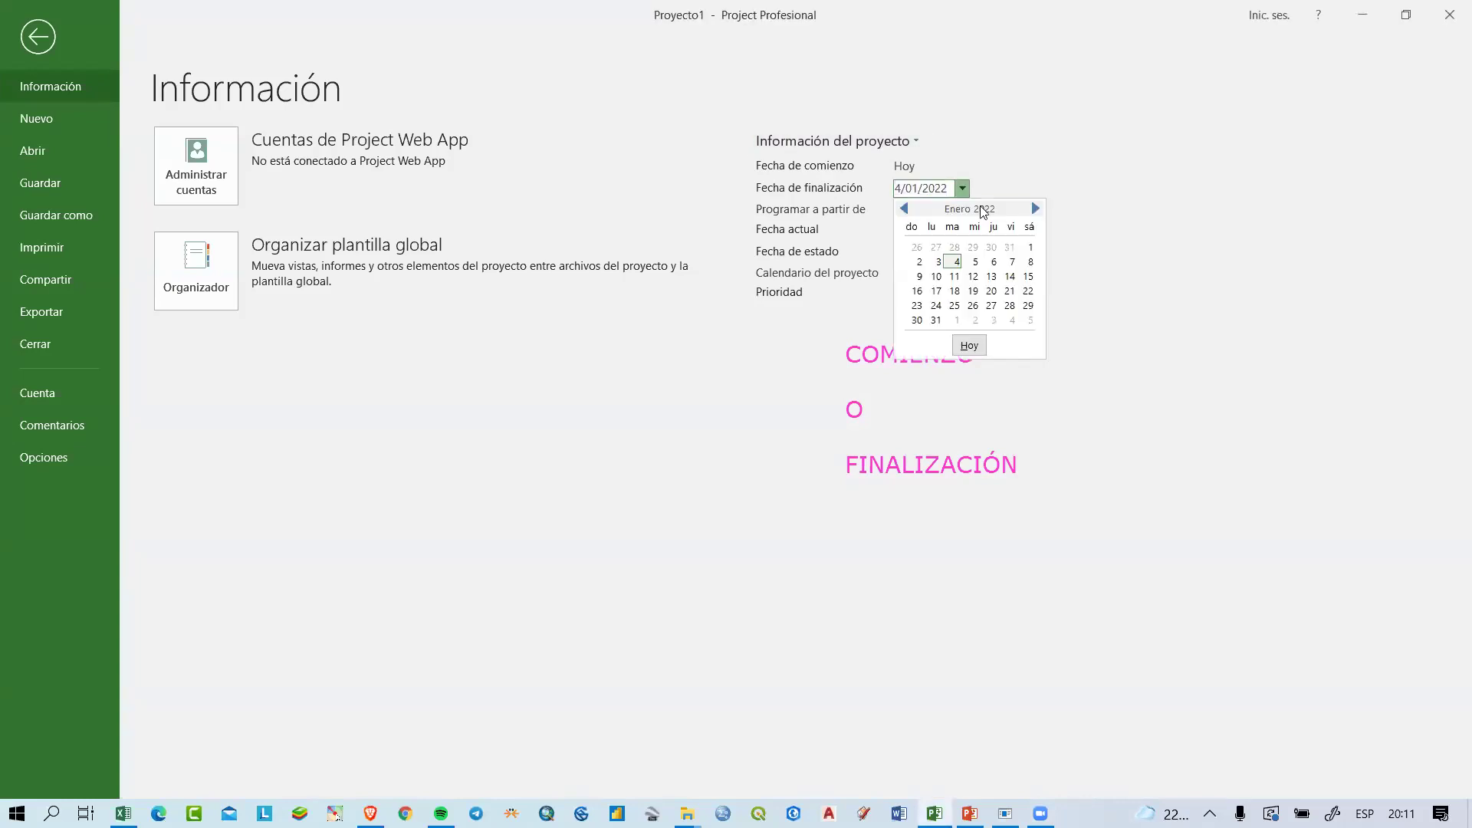
pyautogui.click(1035, 209)
pyautogui.click(1035, 209)
pyautogui.click(1036, 210)
pyautogui.click(1036, 209)
pyautogui.click(1036, 210)
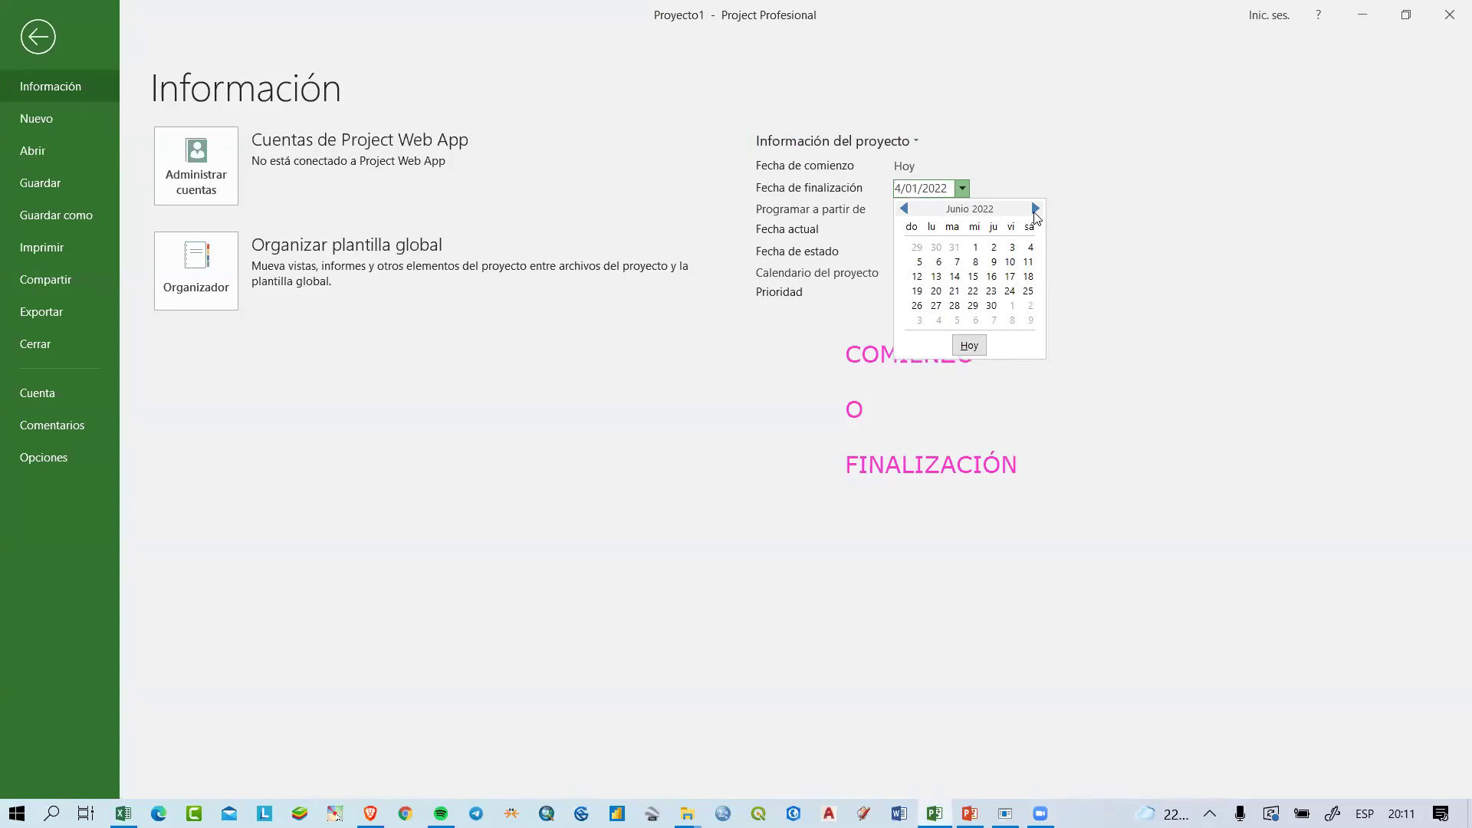
pyautogui.click(1007, 292)
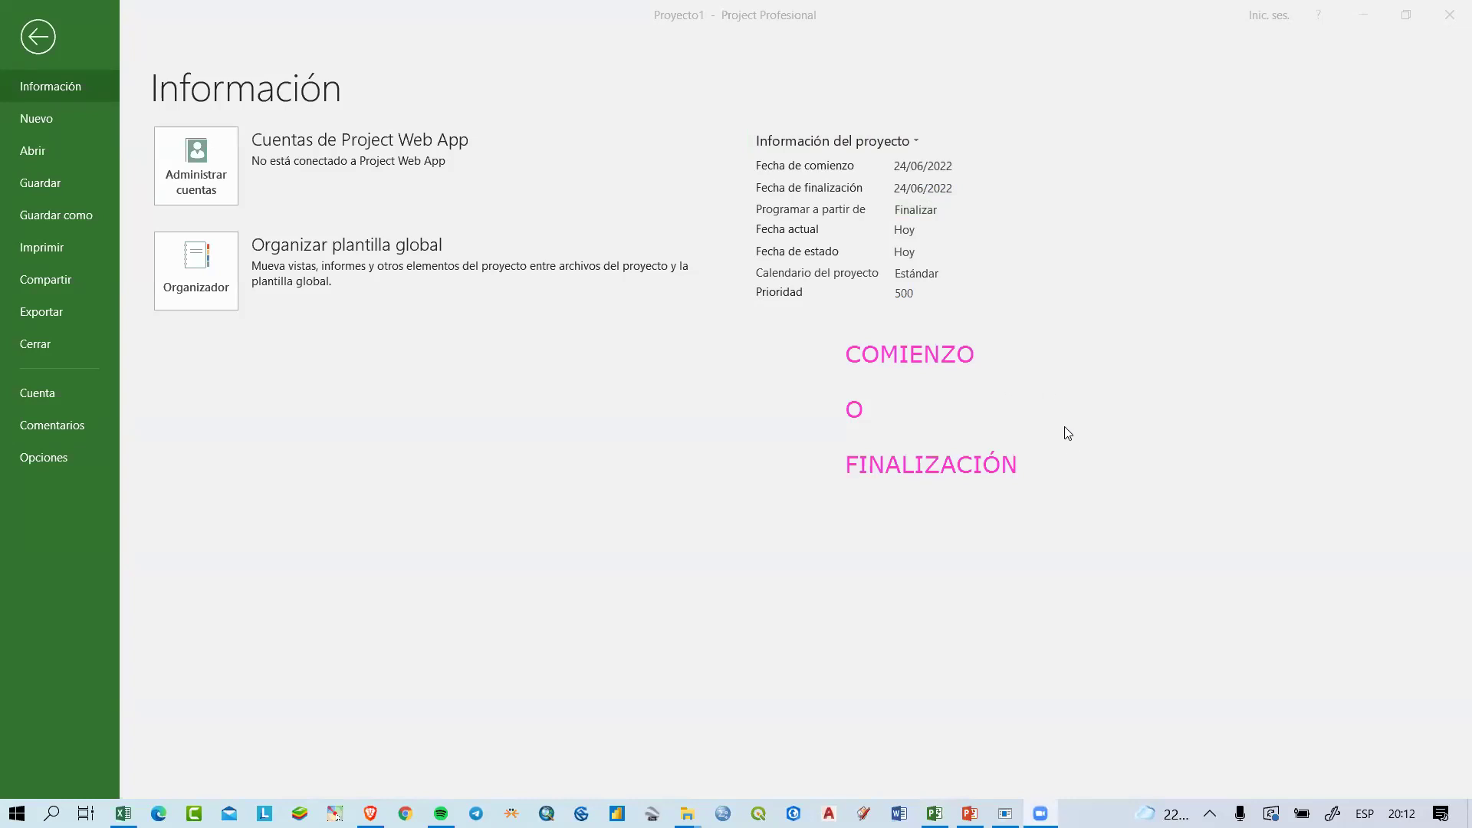
# Step: Switch project scheduling back to the start (Comienzo) and set the start date to today
pyautogui.click(925, 215)
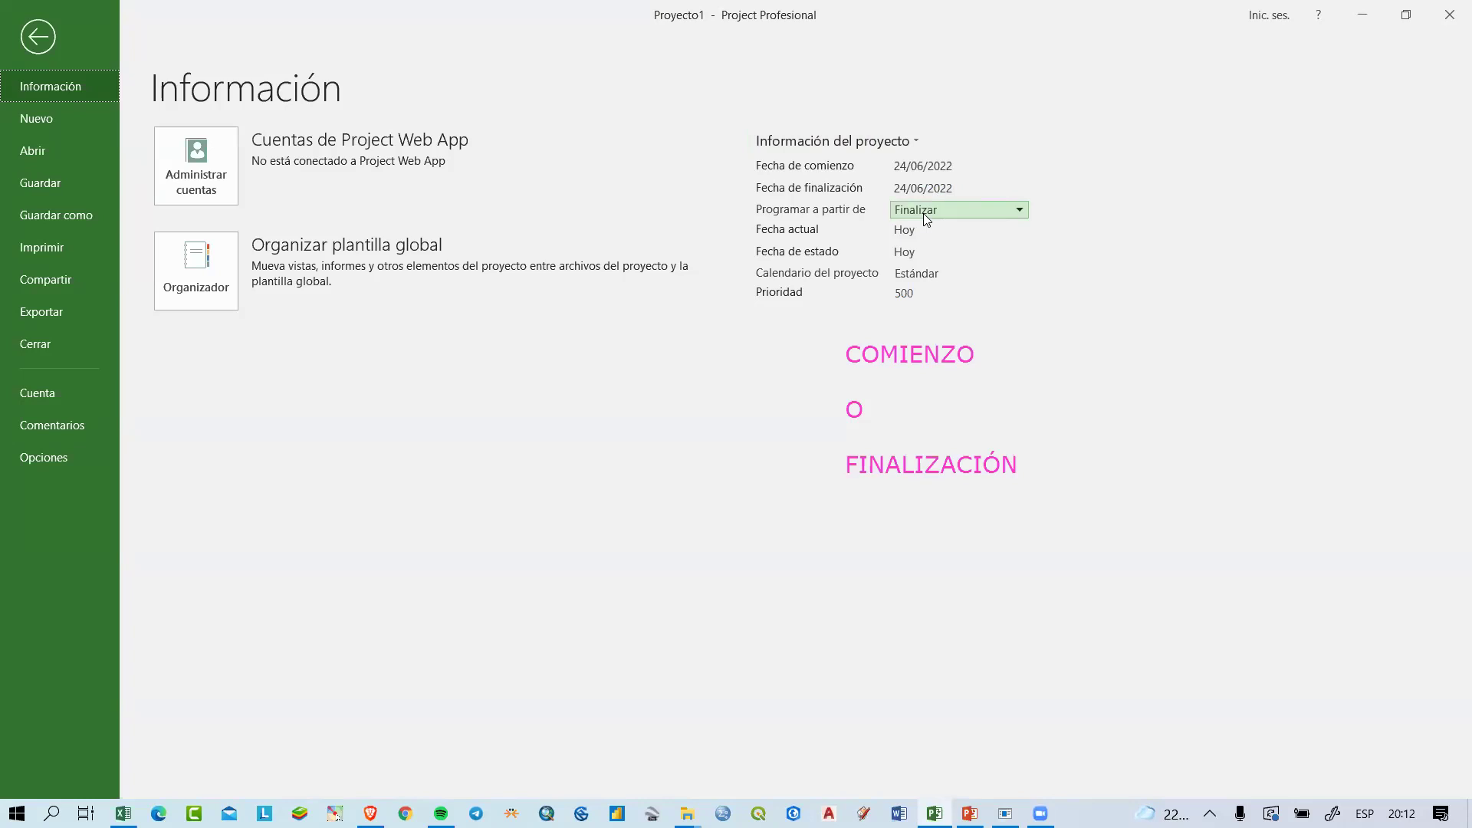
pyautogui.click(923, 213)
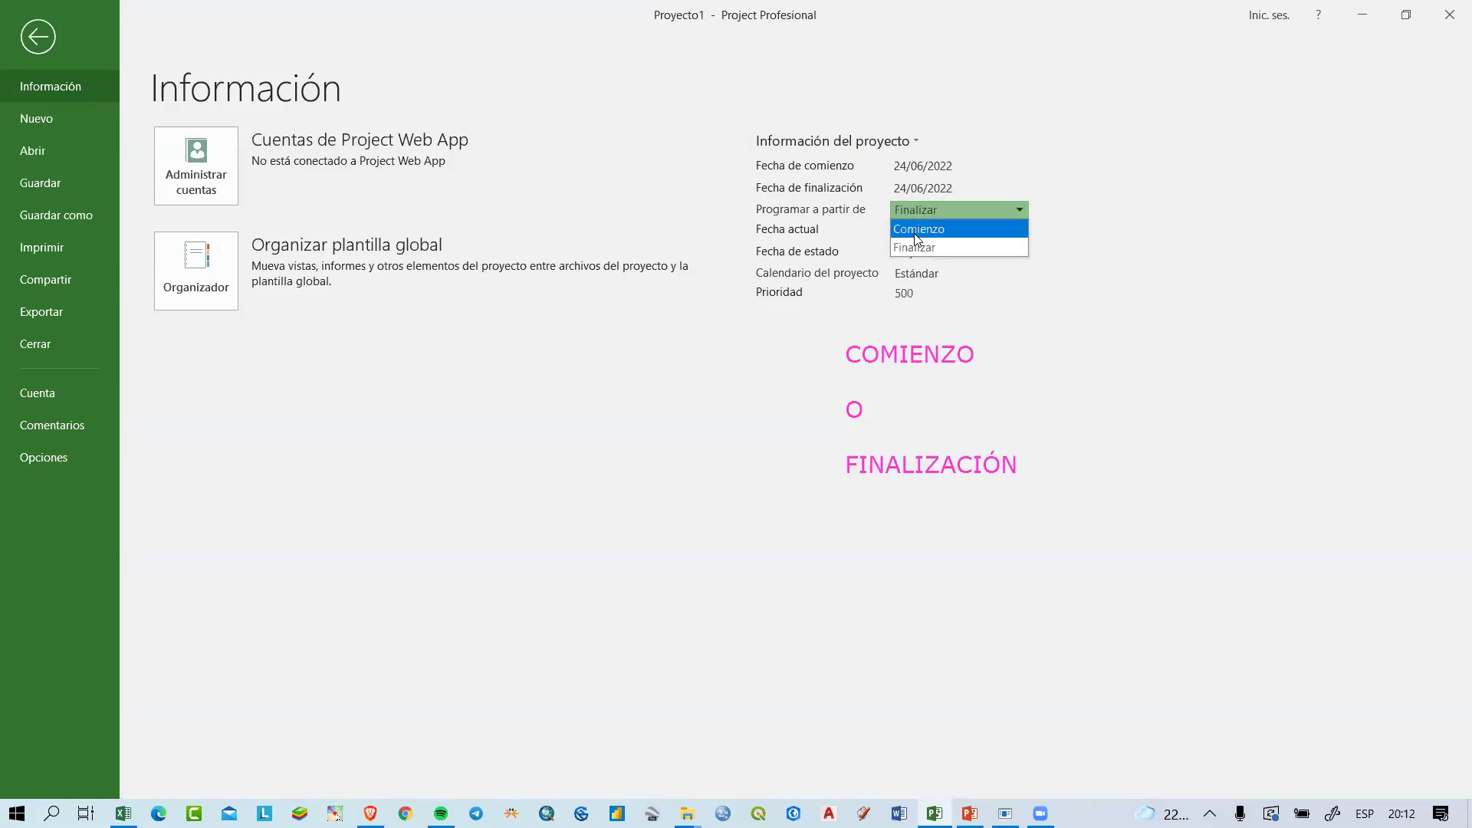
pyautogui.click(957, 230)
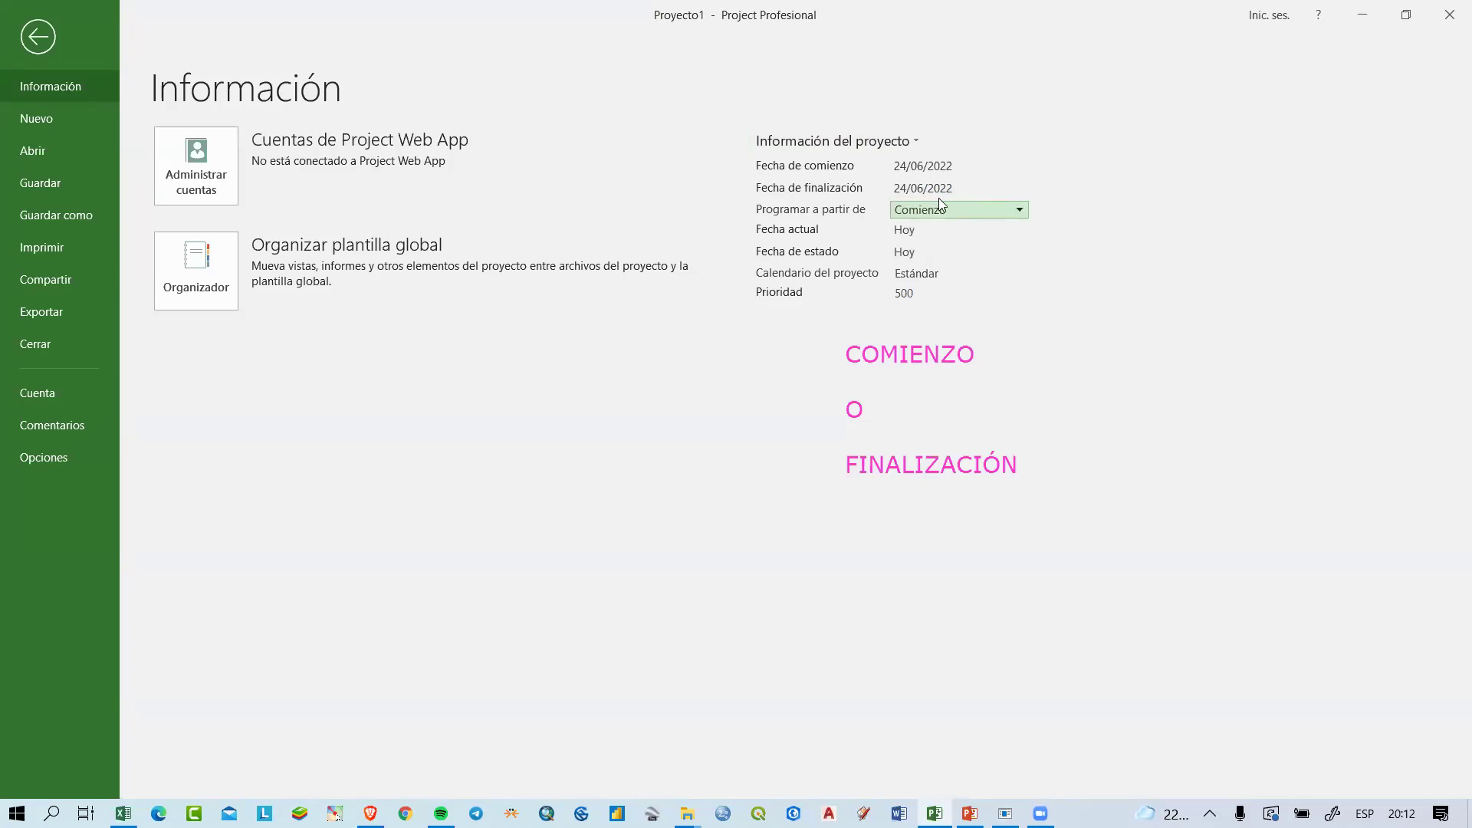
pyautogui.click(963, 168)
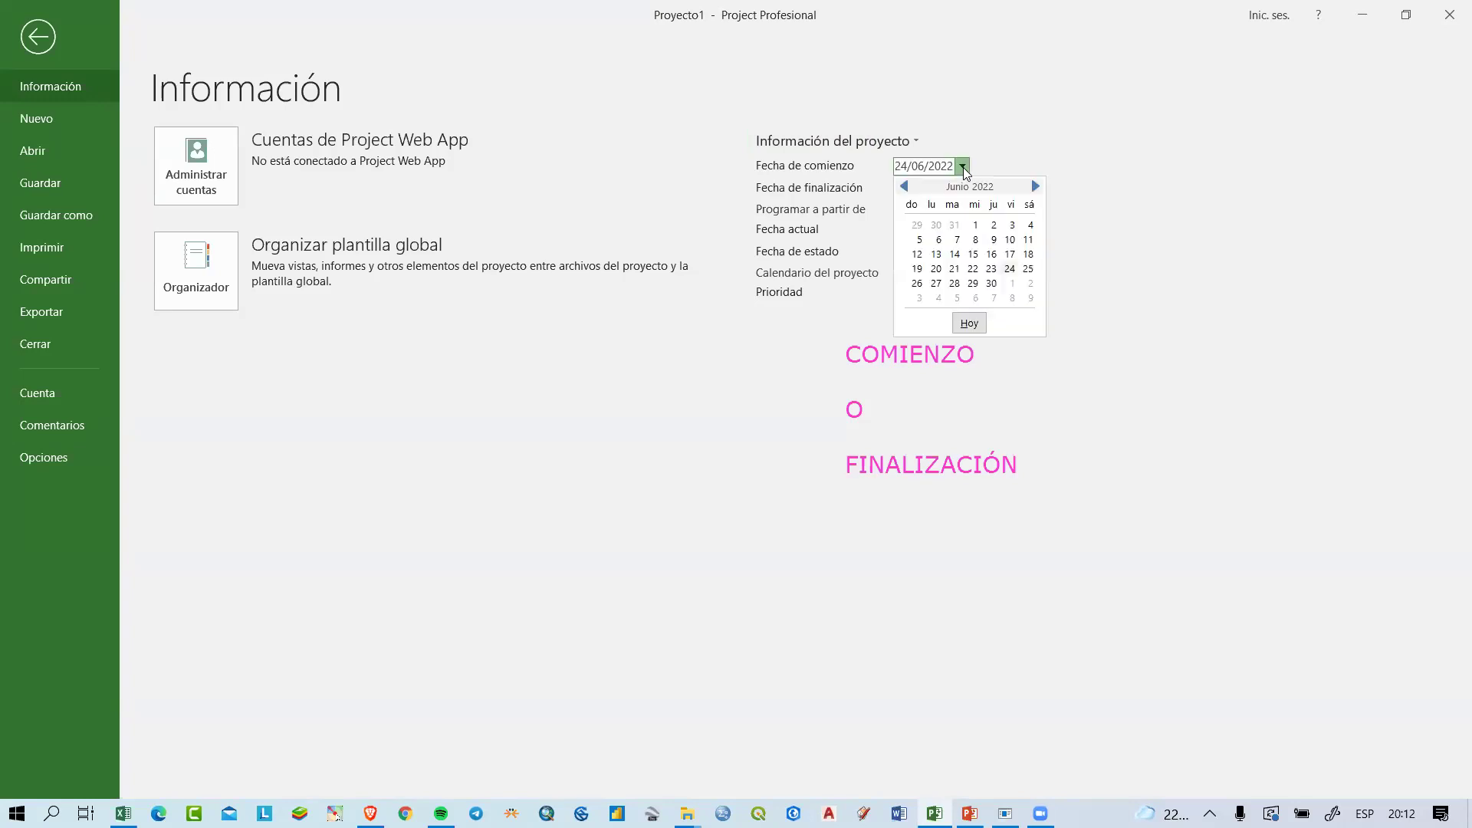
pyautogui.click(905, 188)
pyautogui.click(968, 323)
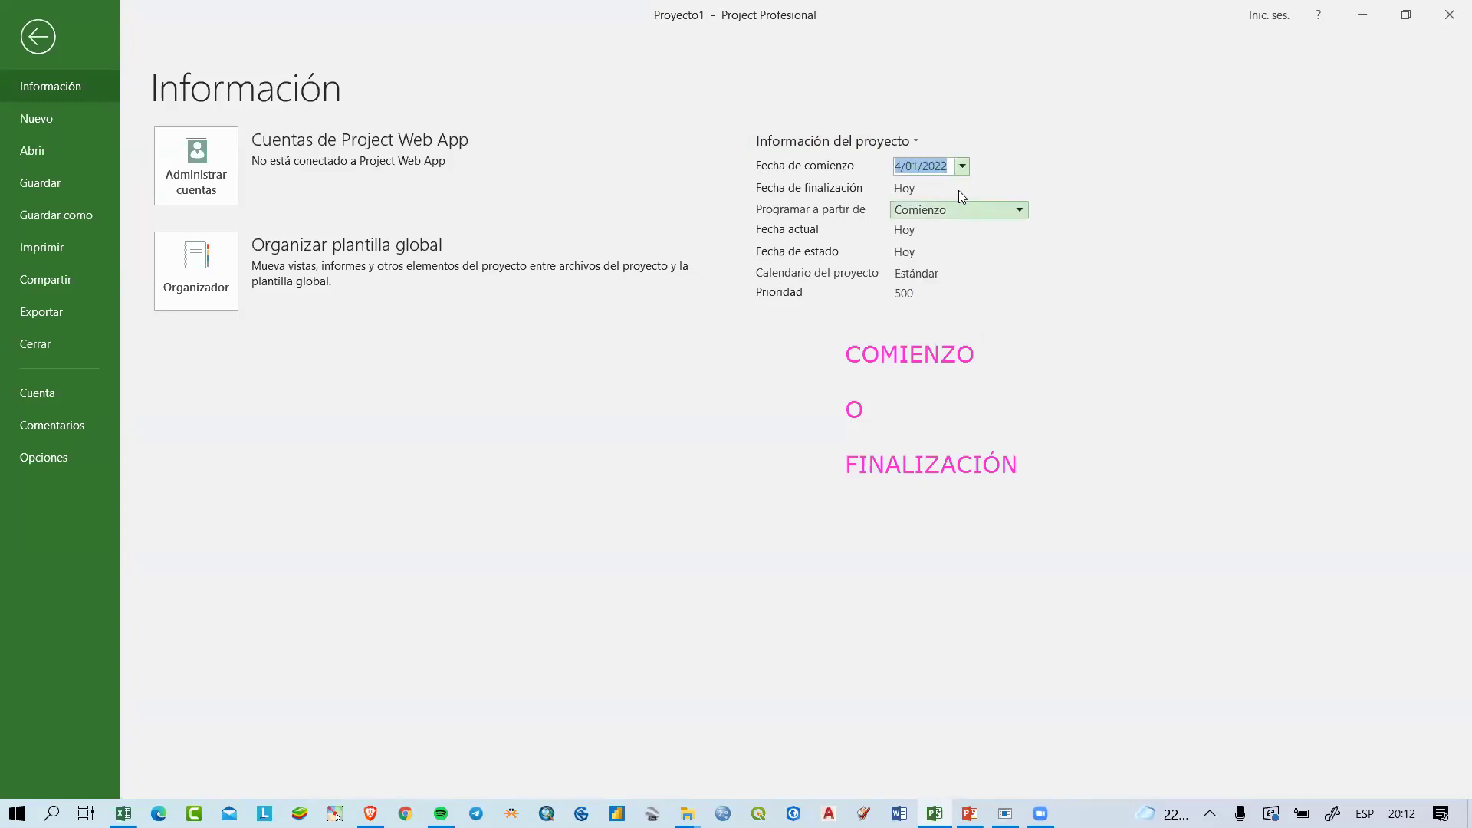
pyautogui.click(1012, 175)
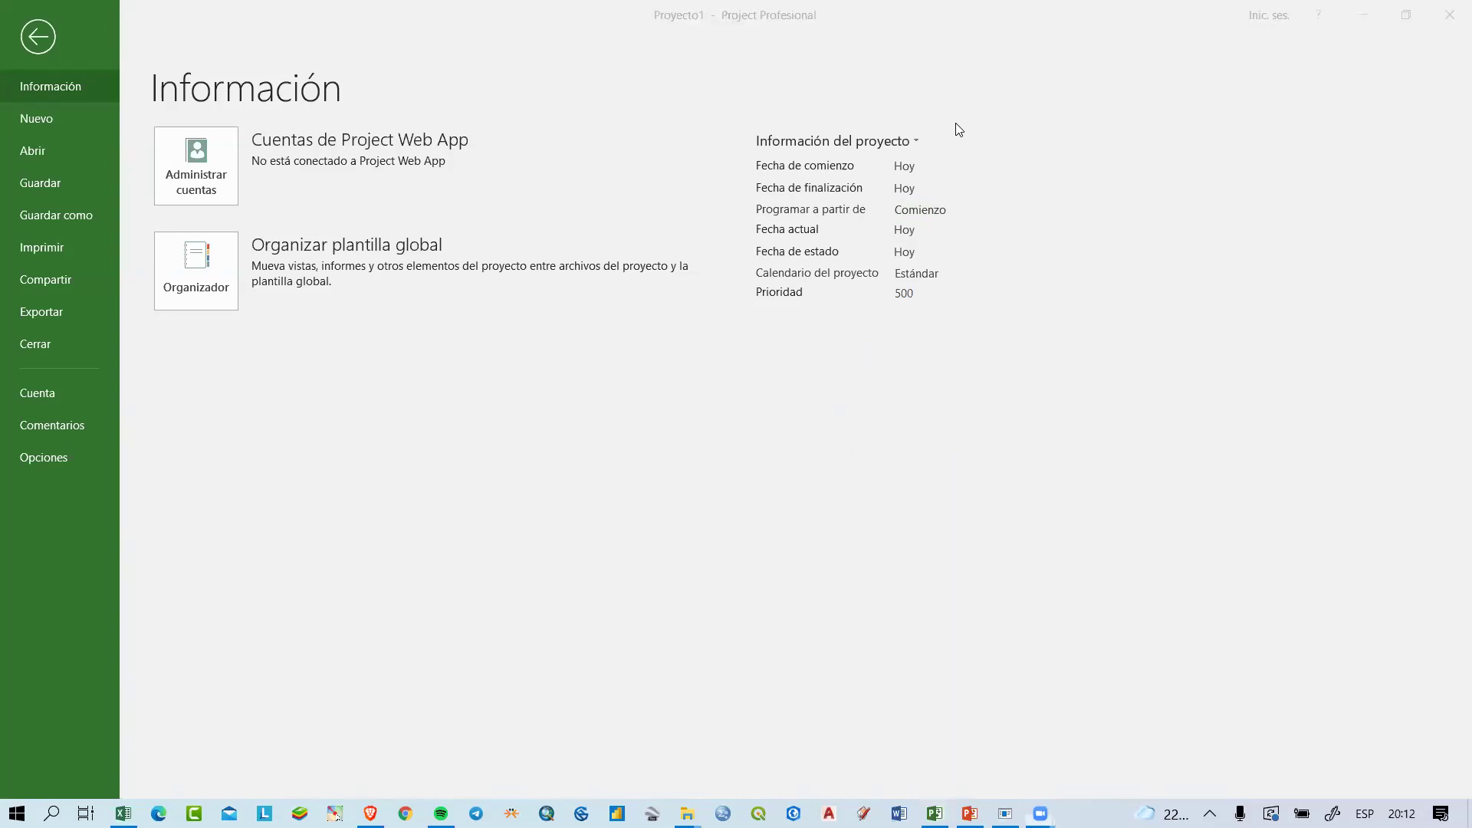
# Step: Keep the project scheduled from Comienzo and set its start date to 11/01/2022
pyautogui.click(933, 206)
pyautogui.click(942, 223)
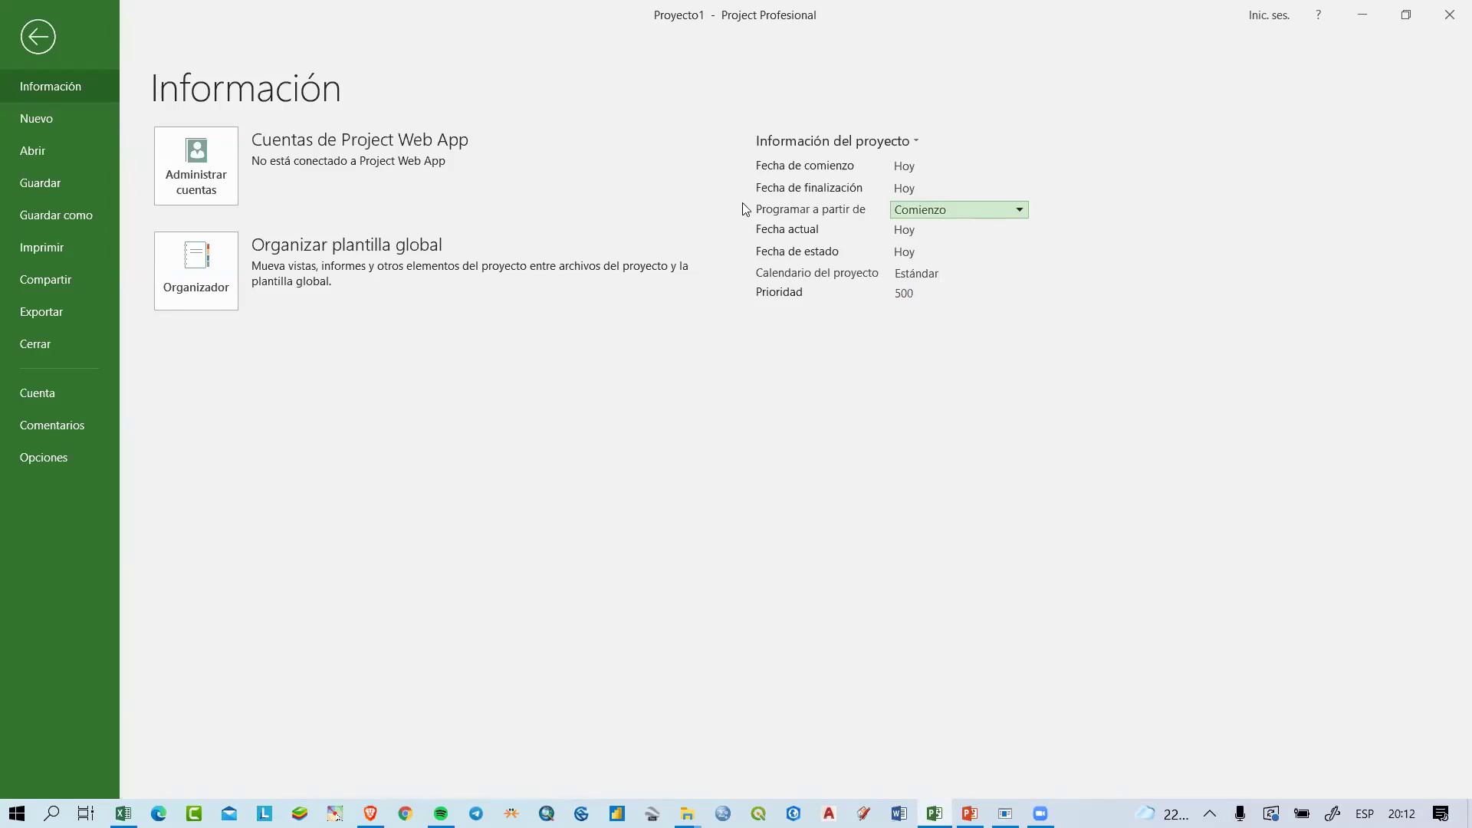
pyautogui.click(962, 167)
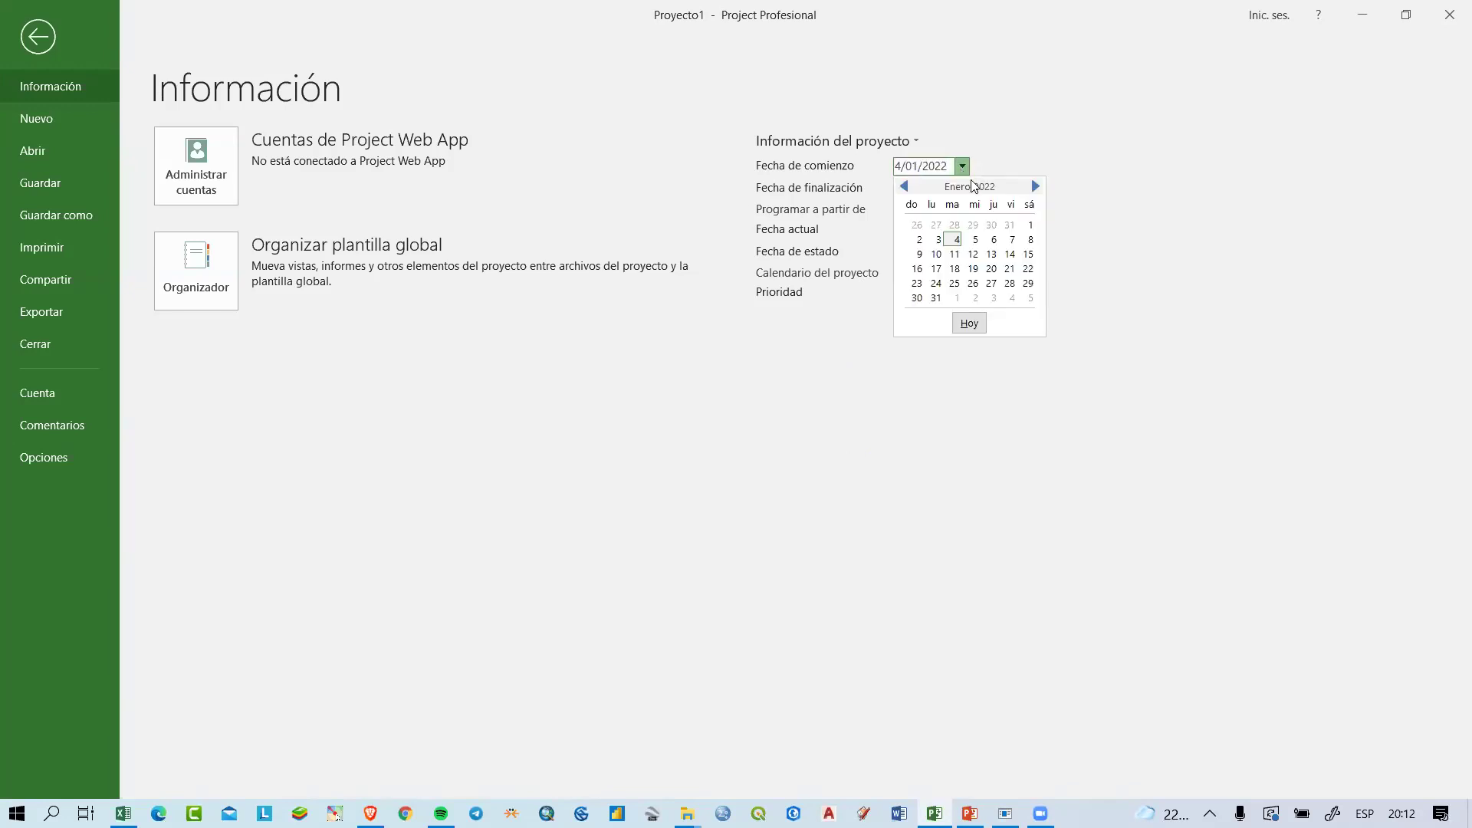
pyautogui.click(955, 254)
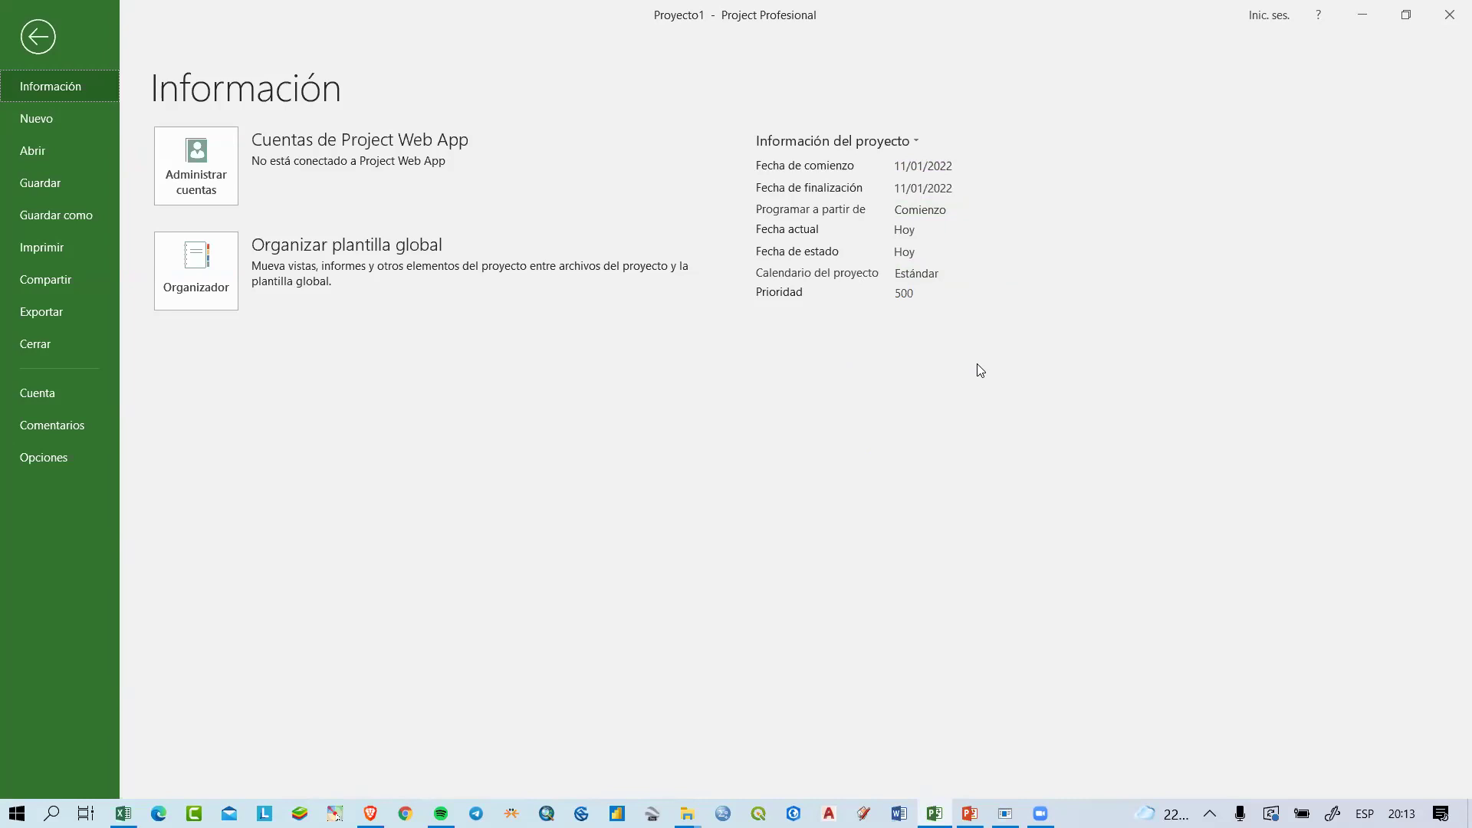
# Step: Save the project to the desktop (Escritorio) as MI PRIMER PROYECTO in the Proyecto (*.mpp) format
pyautogui.click(80, 227)
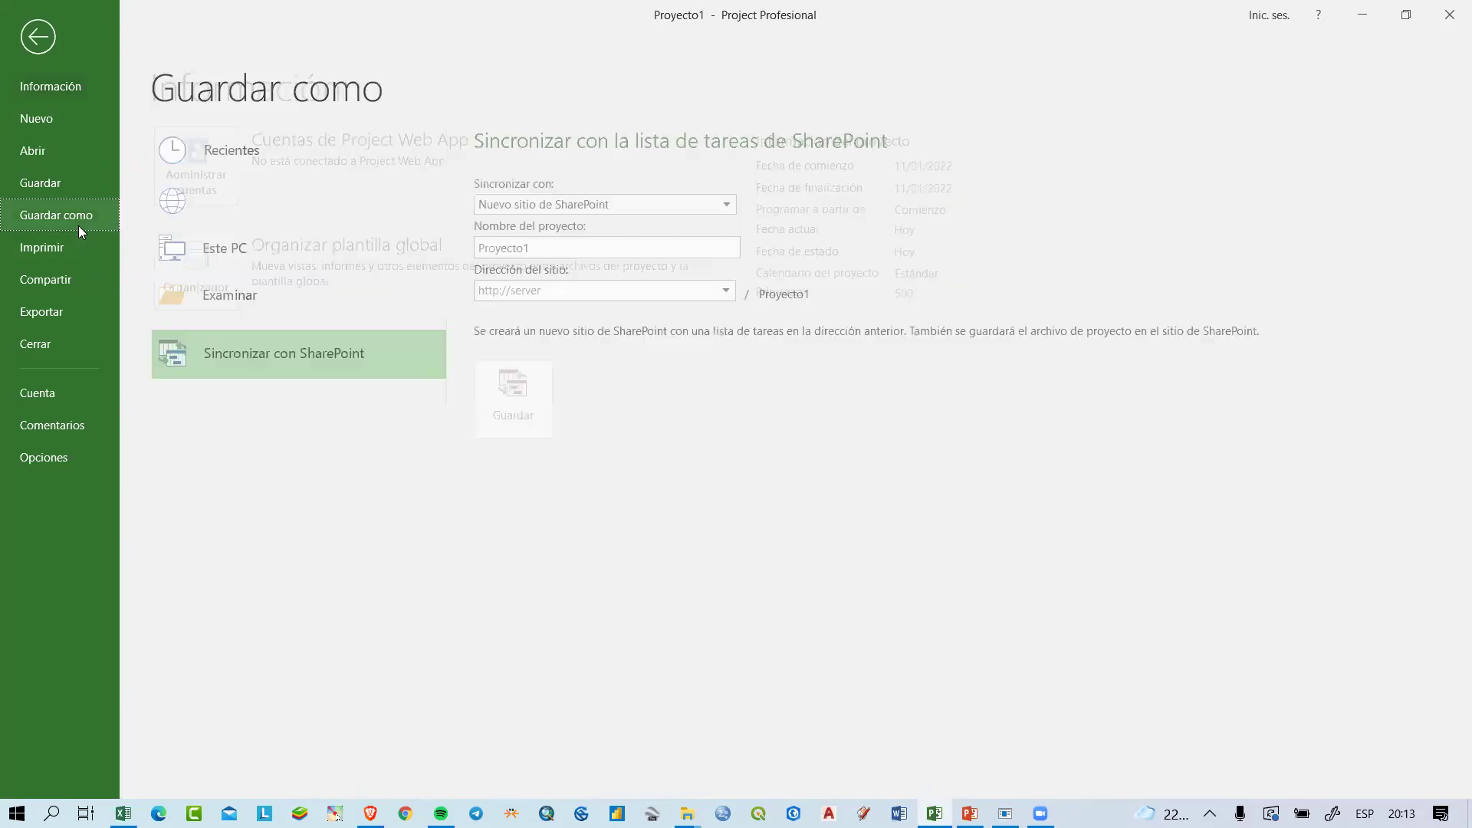
pyautogui.click(259, 346)
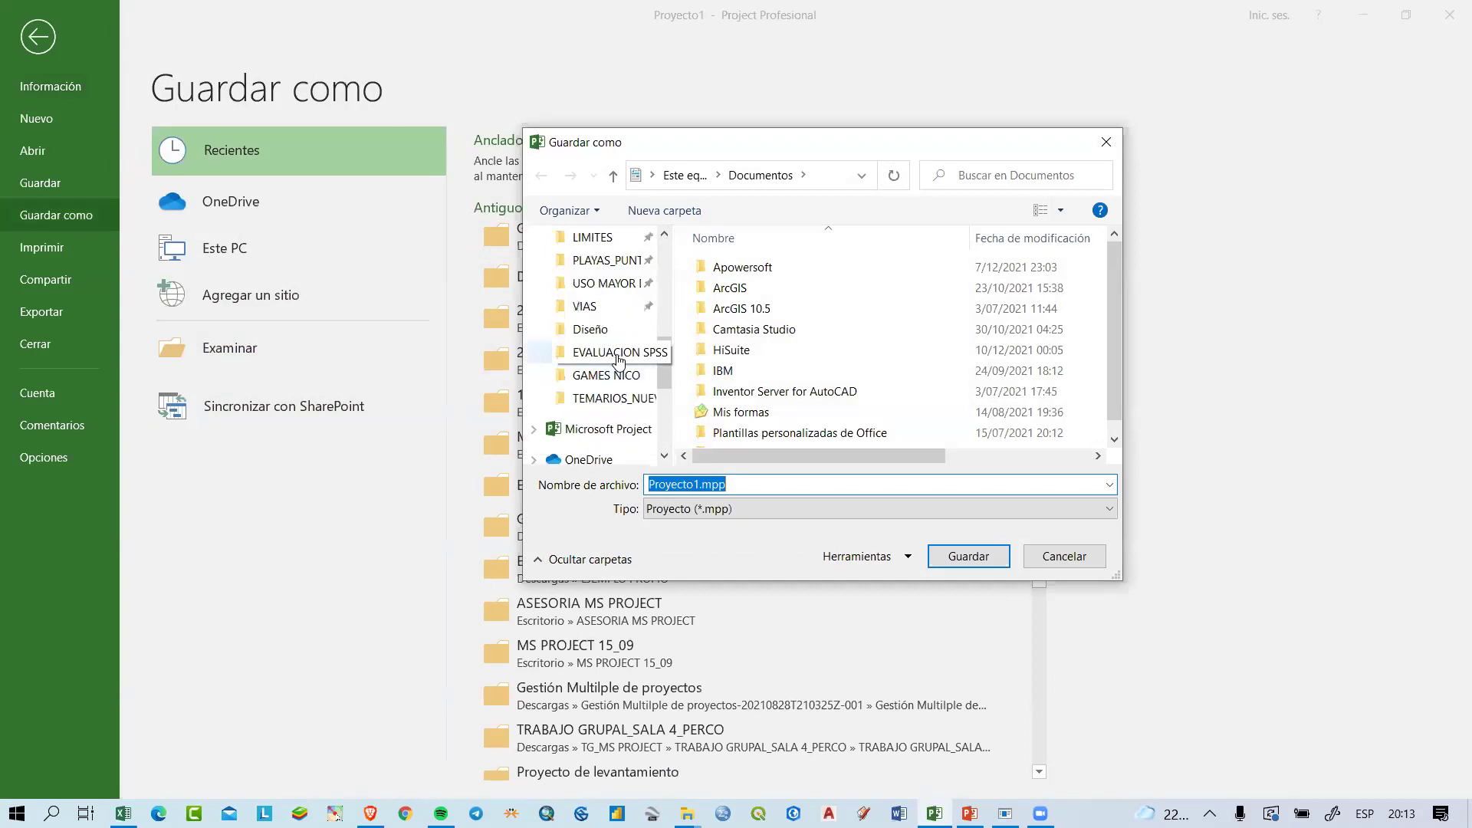
pyautogui.scroll(6, 620, 359)
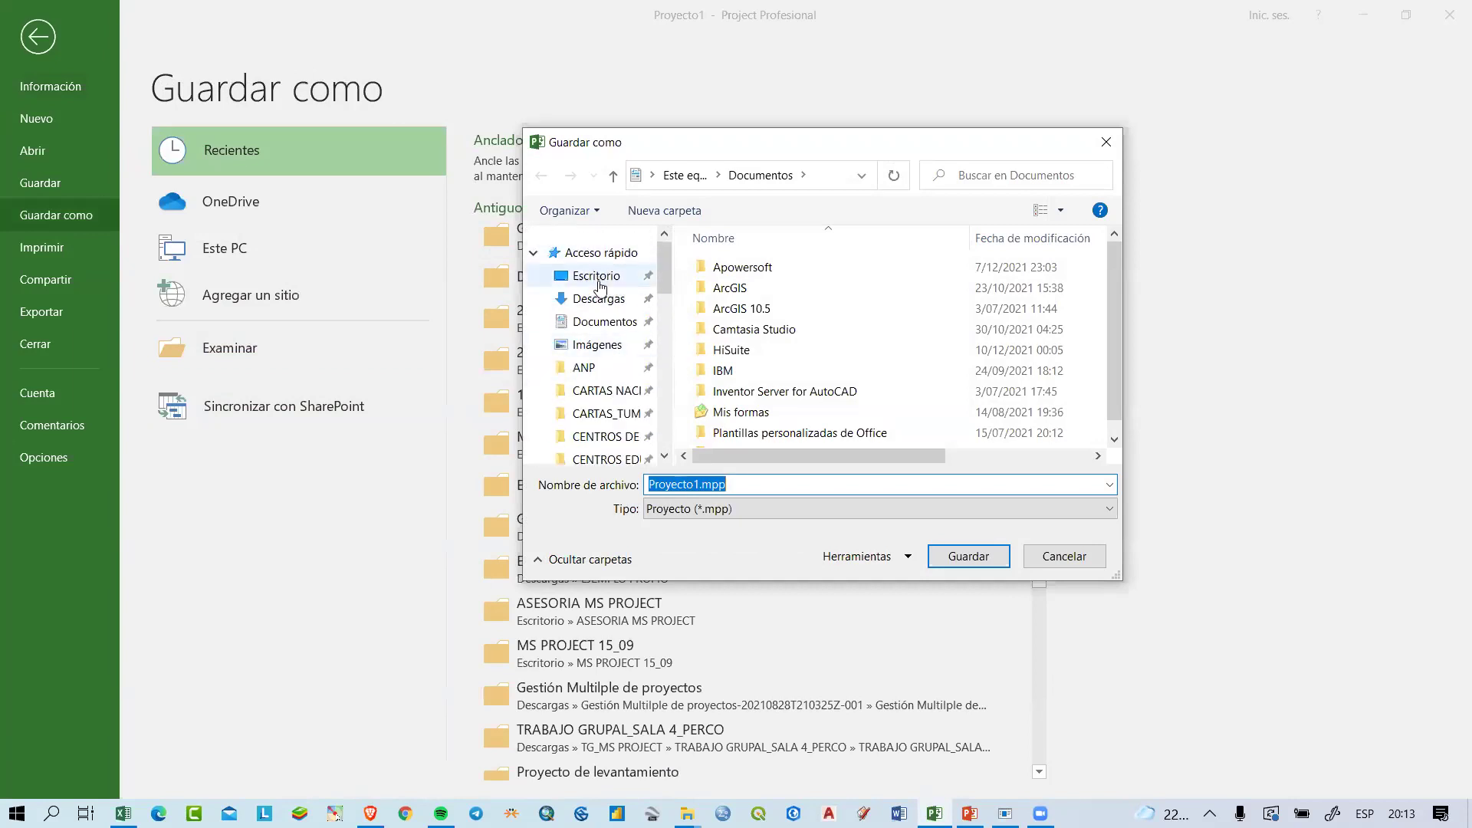
pyautogui.click(599, 281)
pyautogui.write('MI')
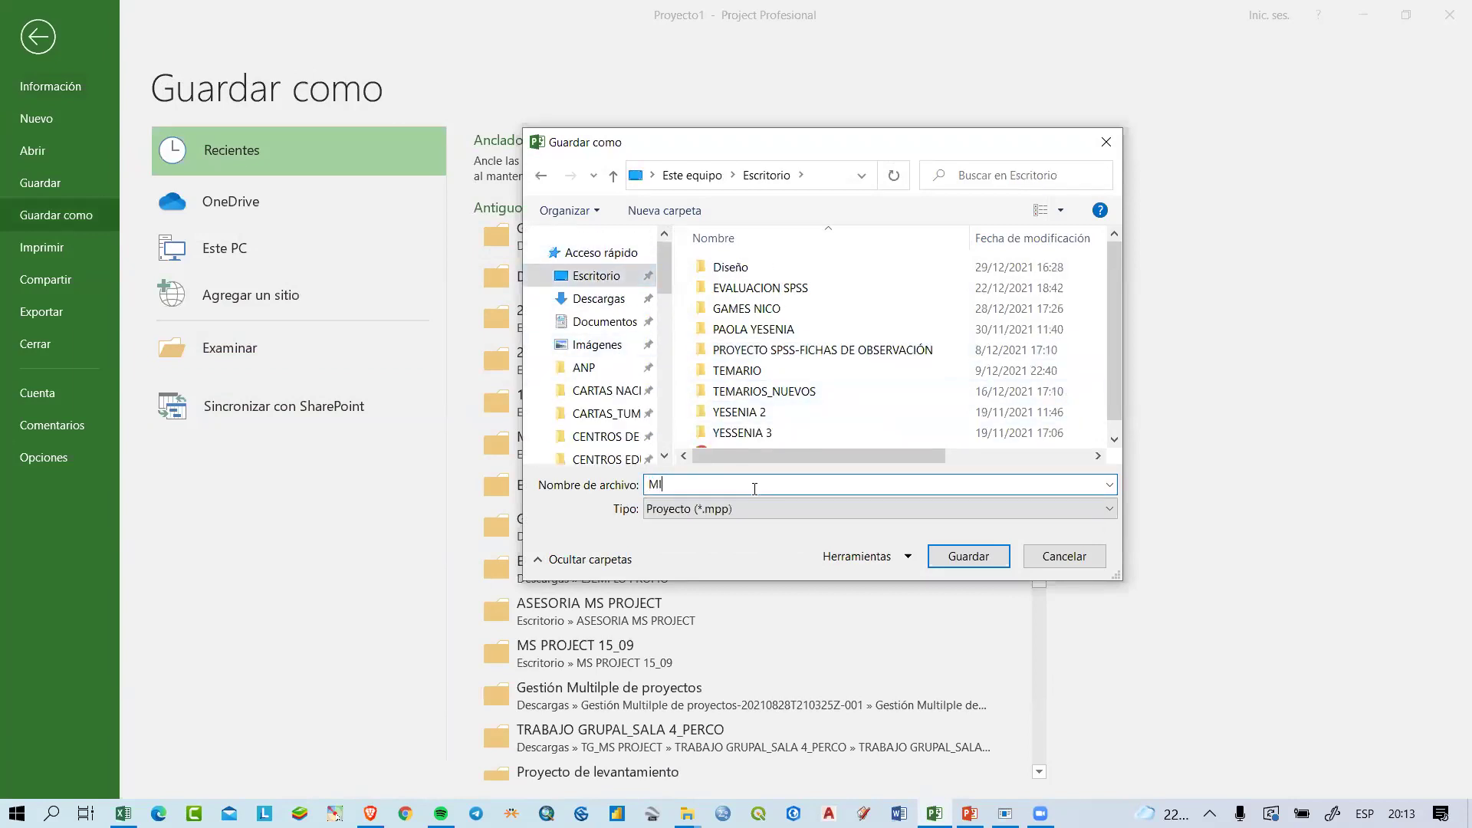
pyautogui.write(' PRIMER PROYECTO')
pyautogui.click(939, 566)
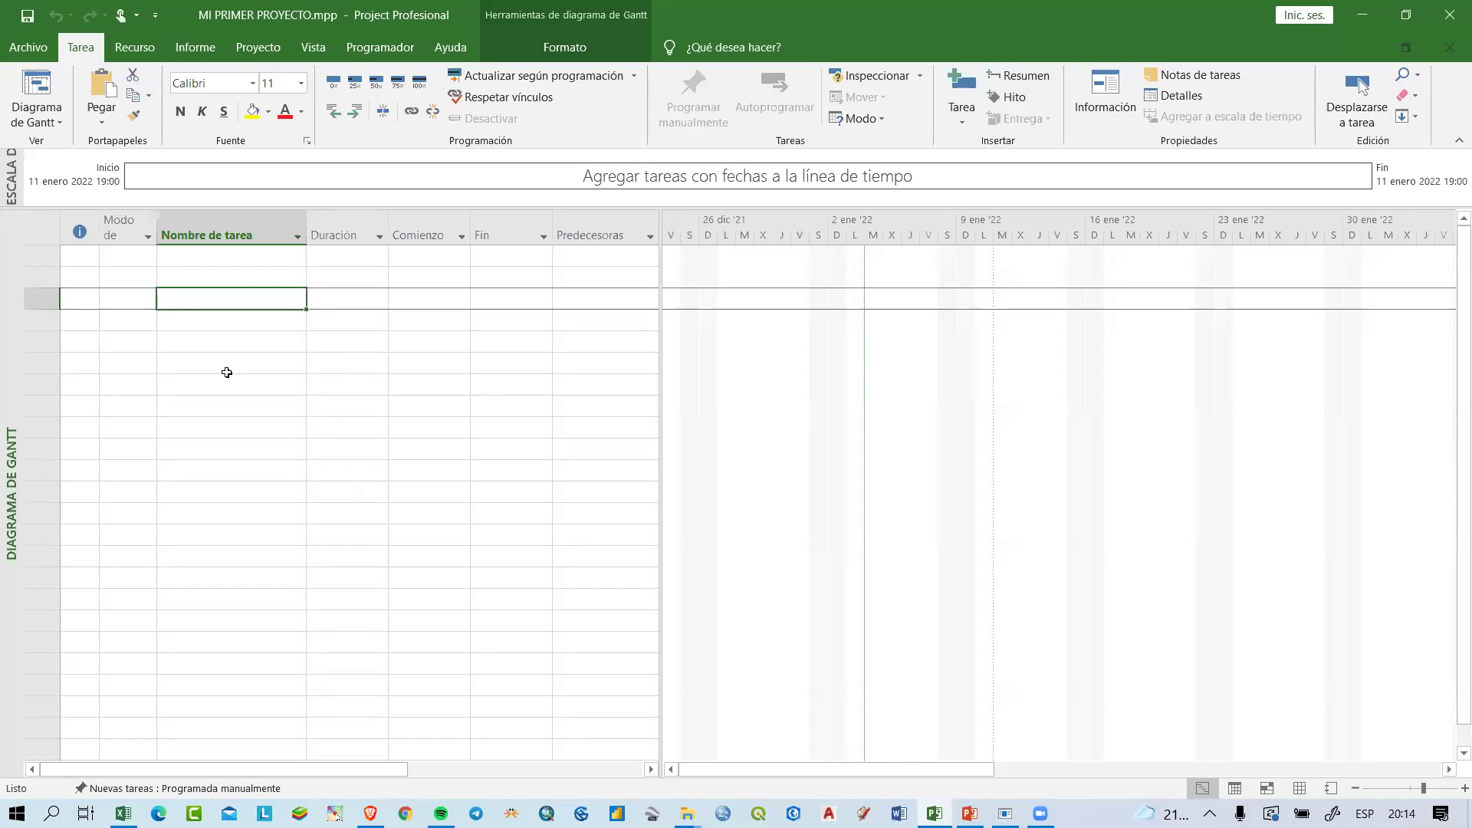
# Step: Open the working-time calendar settings and examine the Estándar calendar's working periods for weekdays and weekend days in January 2022
pyautogui.click(253, 51)
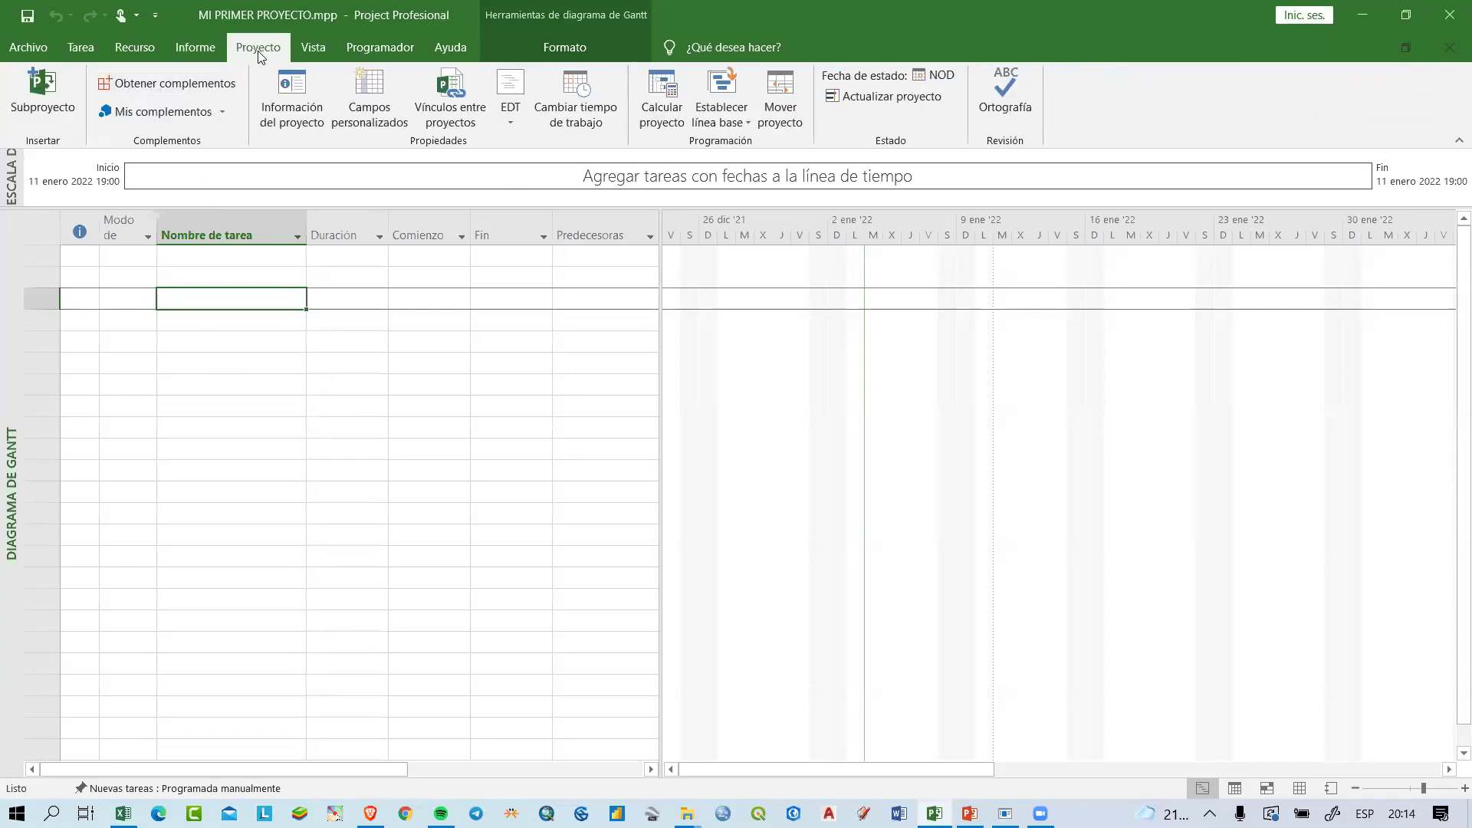
pyautogui.click(586, 107)
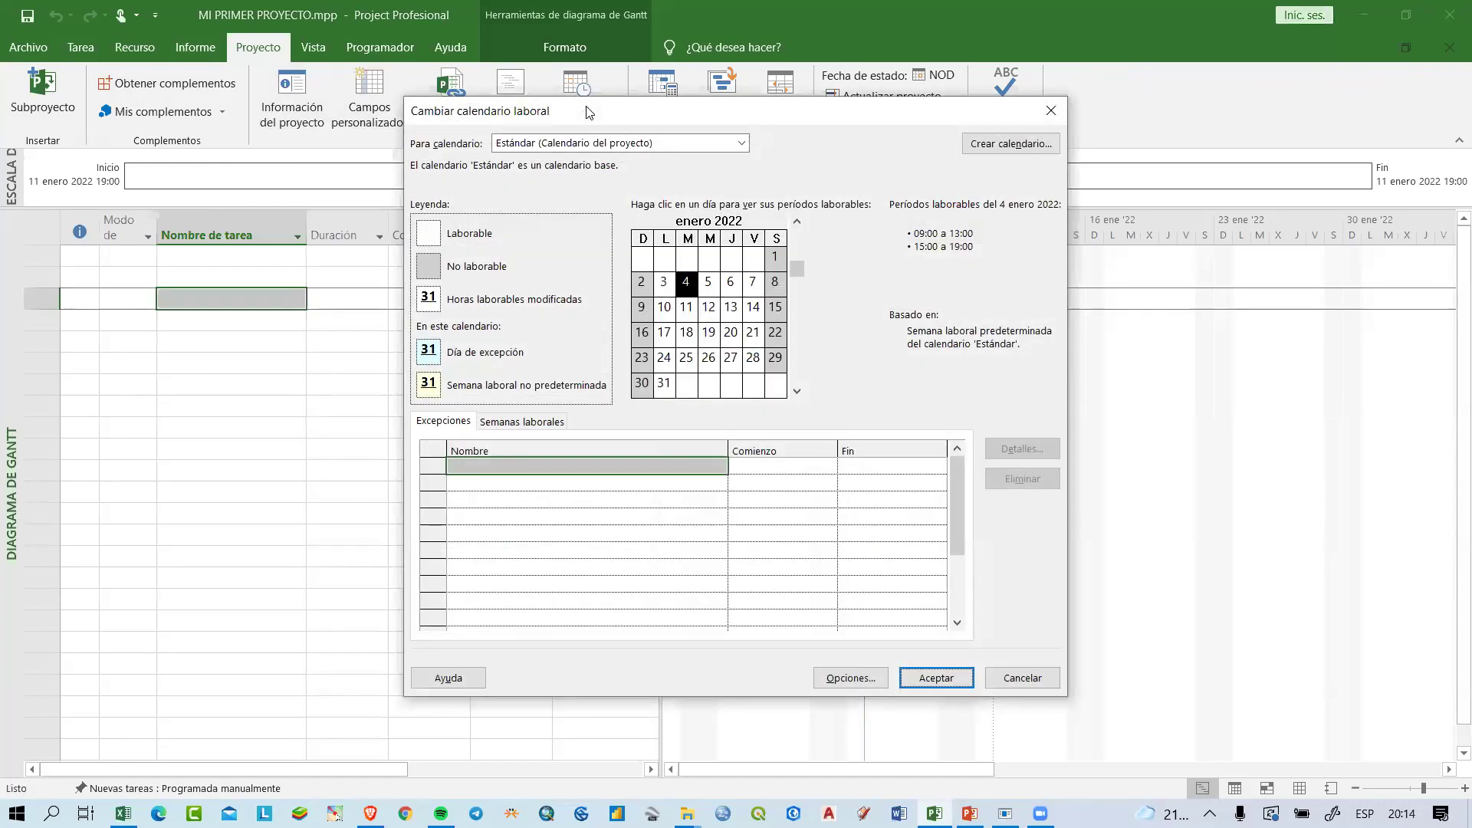
pyautogui.click(1049, 114)
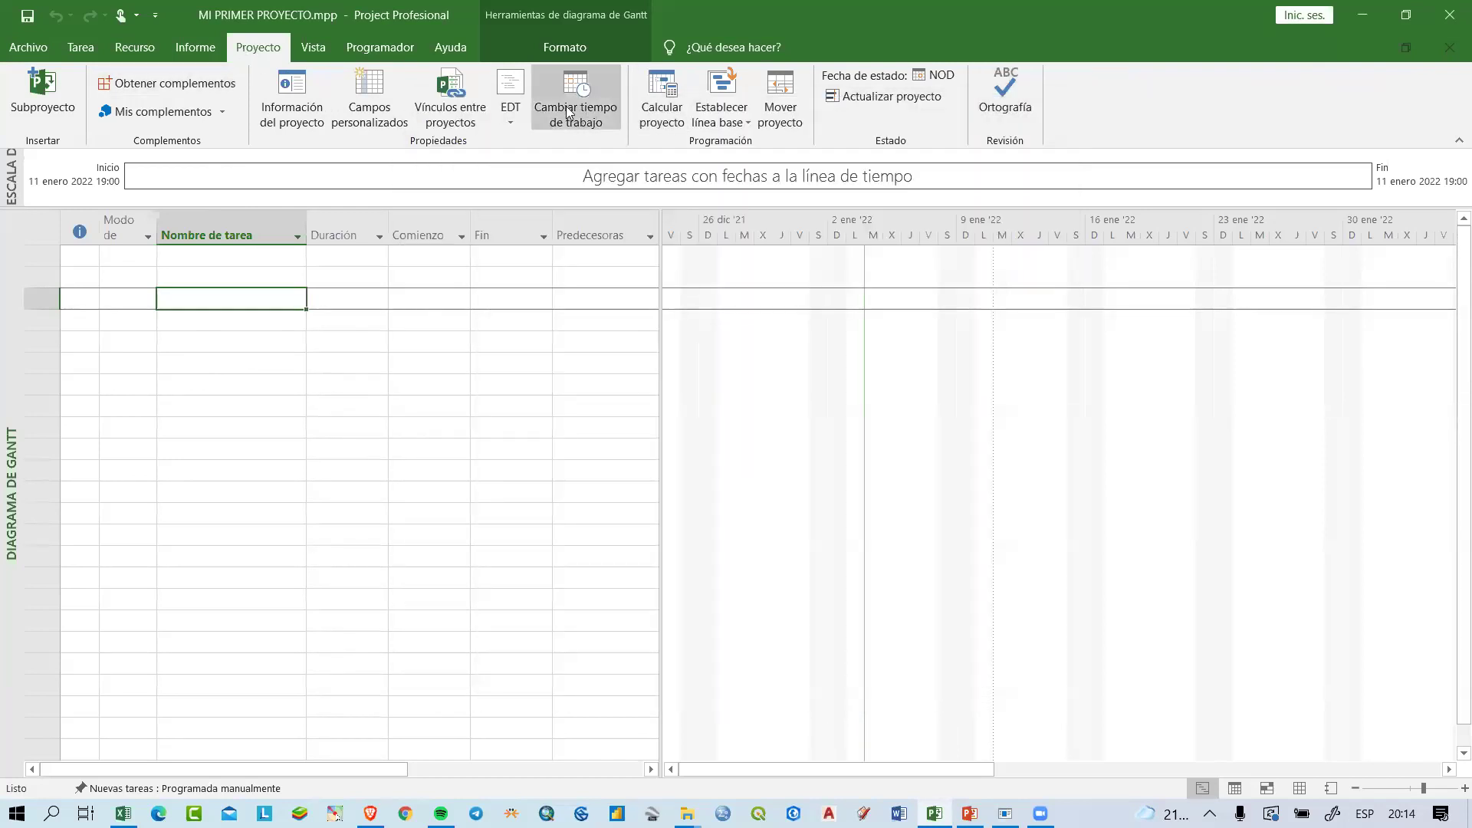
pyautogui.click(566, 107)
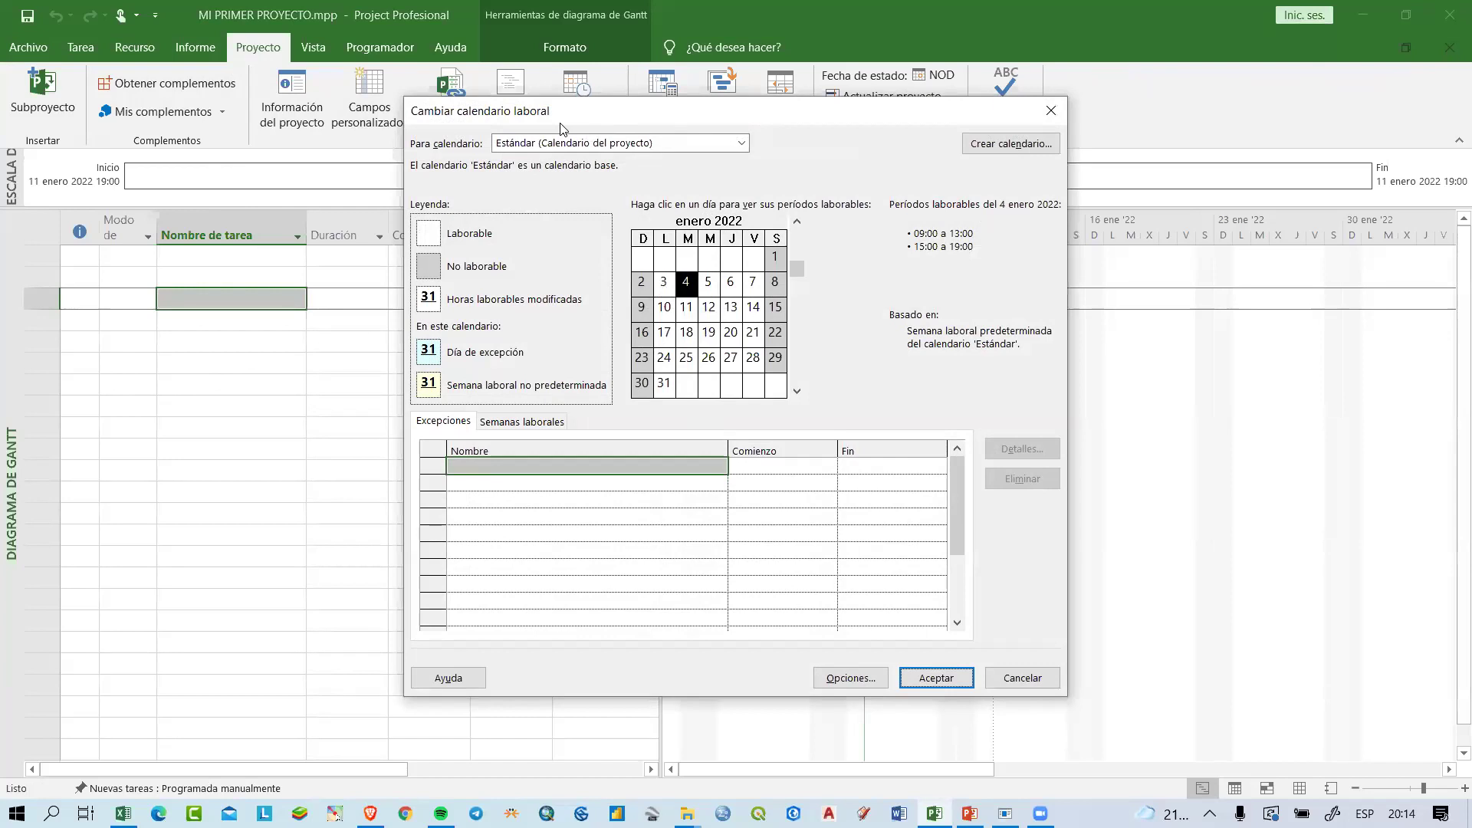
pyautogui.moveTo(561, 124); pyautogui.dragTo(528, 138)
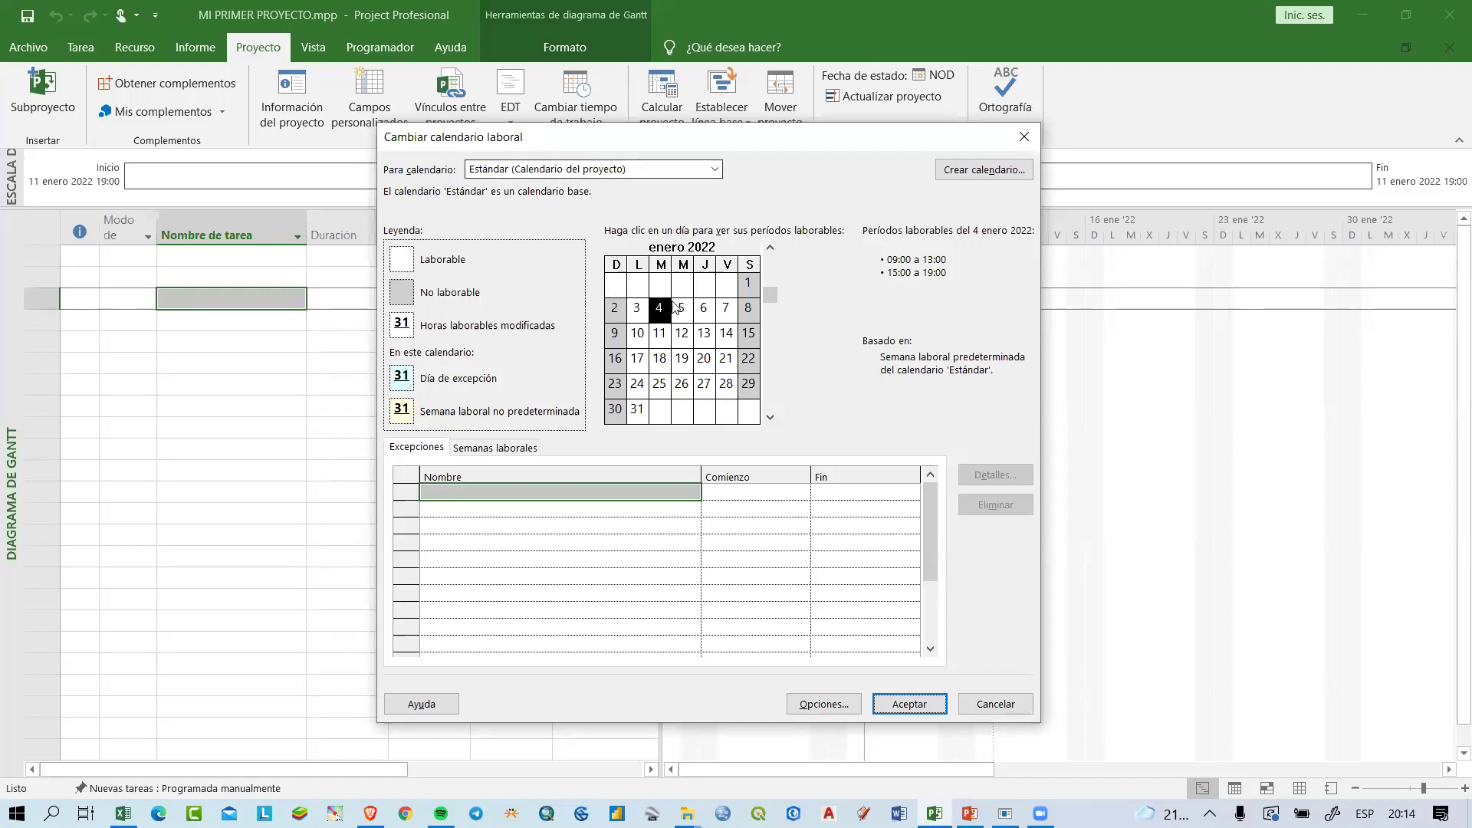
pyautogui.moveTo(638, 312); pyautogui.dragTo(726, 312)
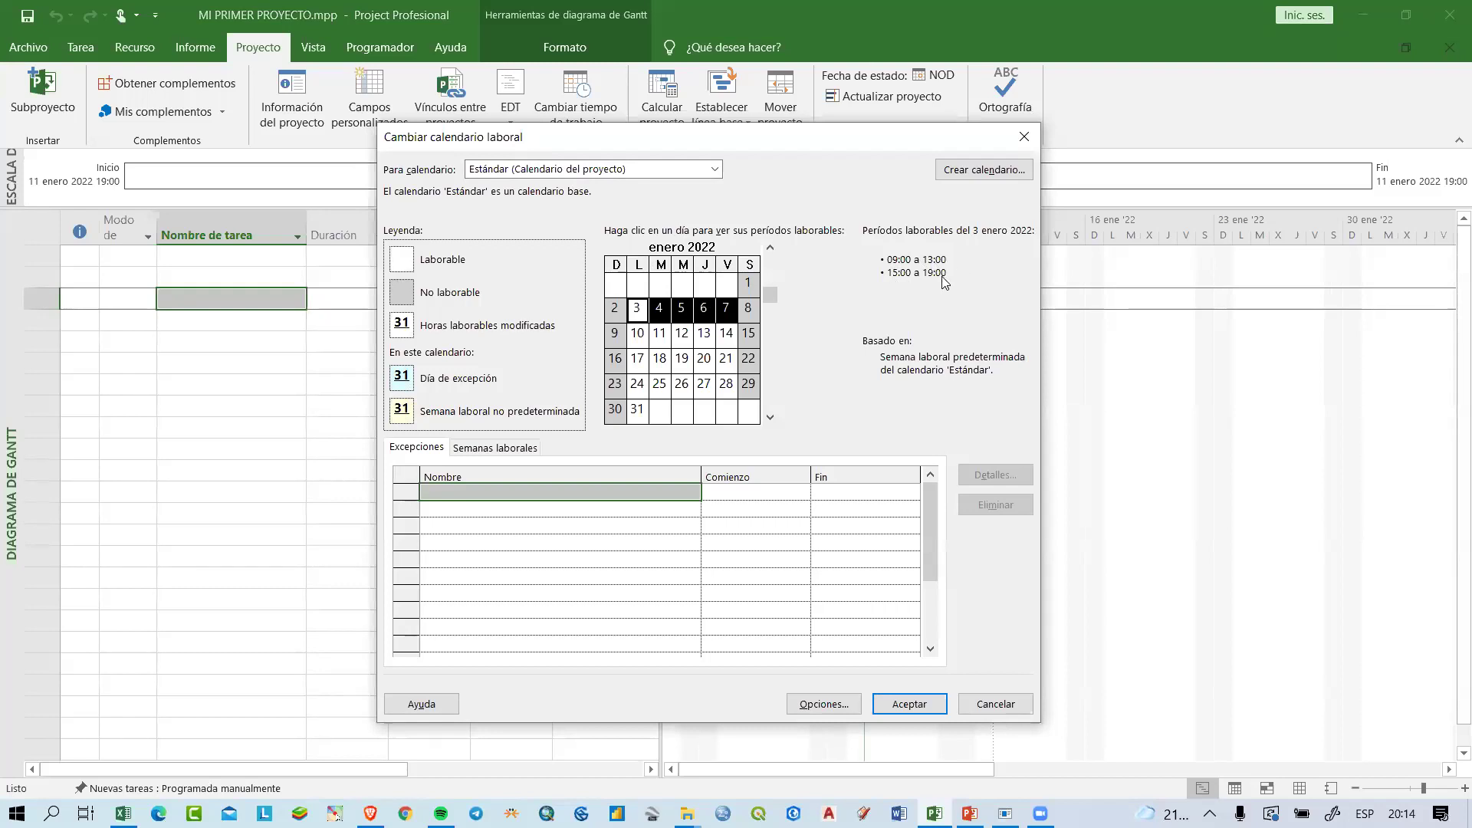
pyautogui.click(753, 313)
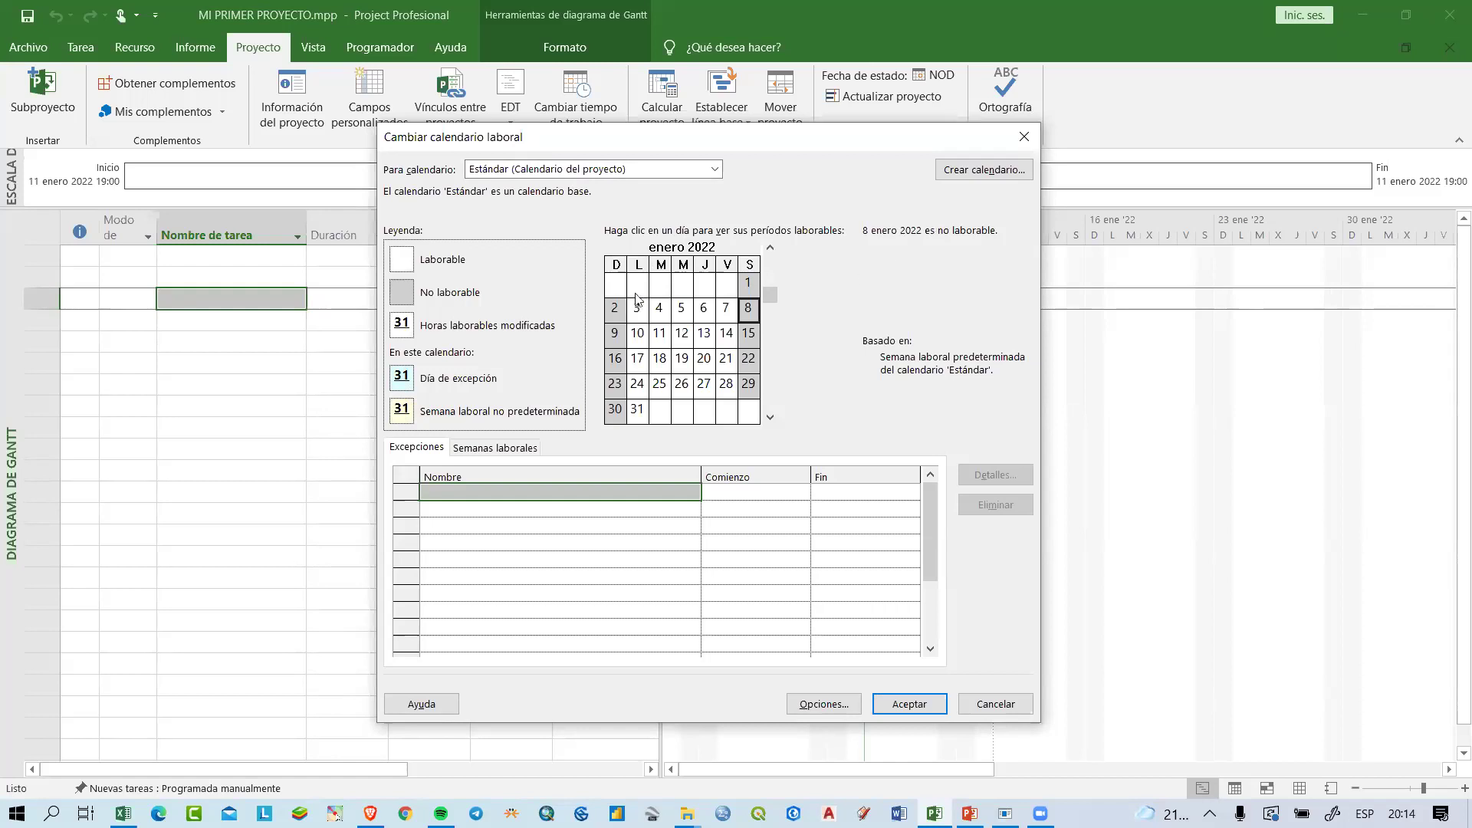
pyautogui.click(615, 309)
# Step: Create a base calendar named MI PRIMER CALENDARIO as a copy of the Estándar calendar
pyautogui.click(948, 175)
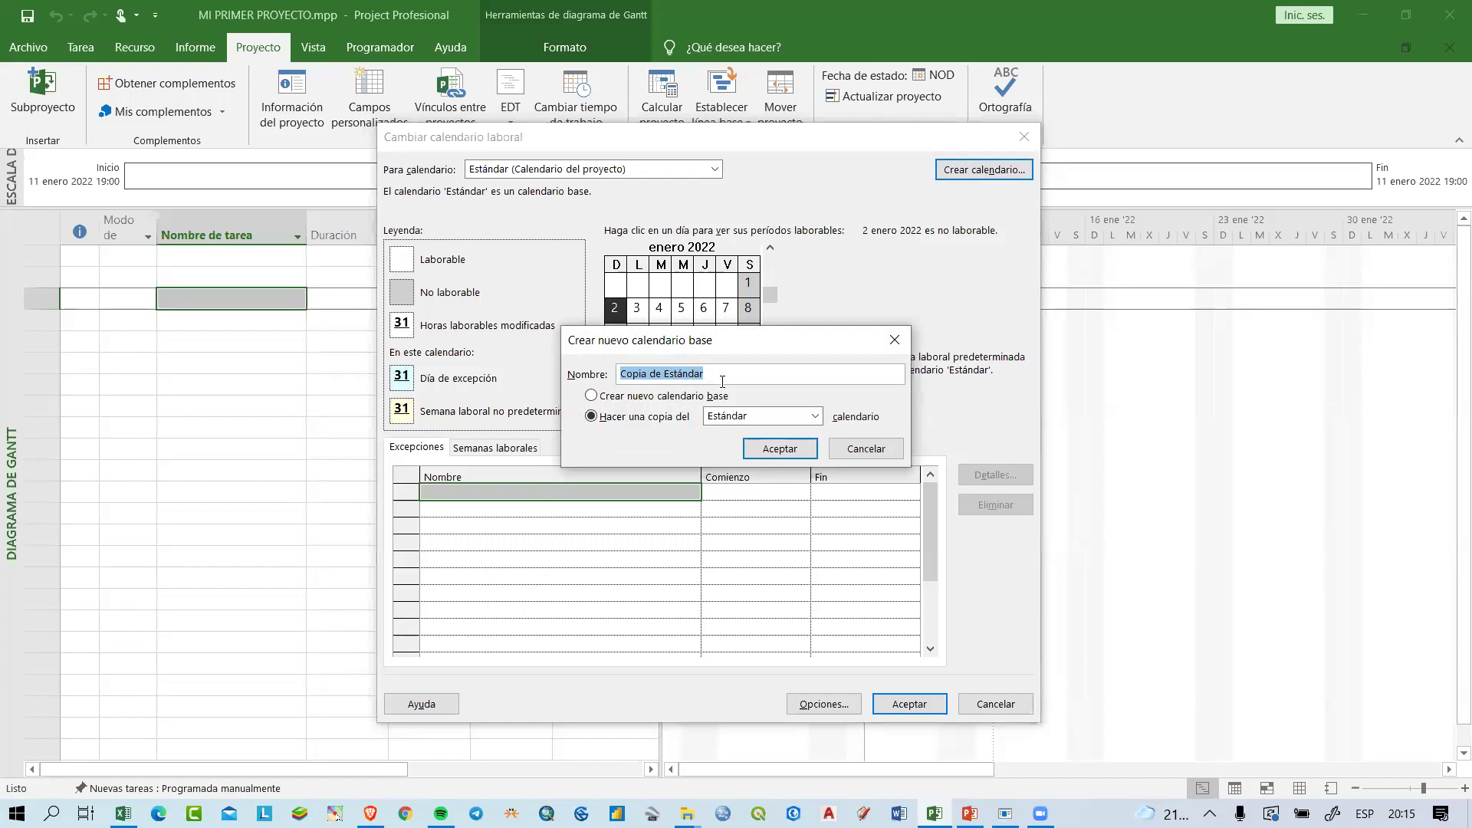
pyautogui.write('MI PRIMER')
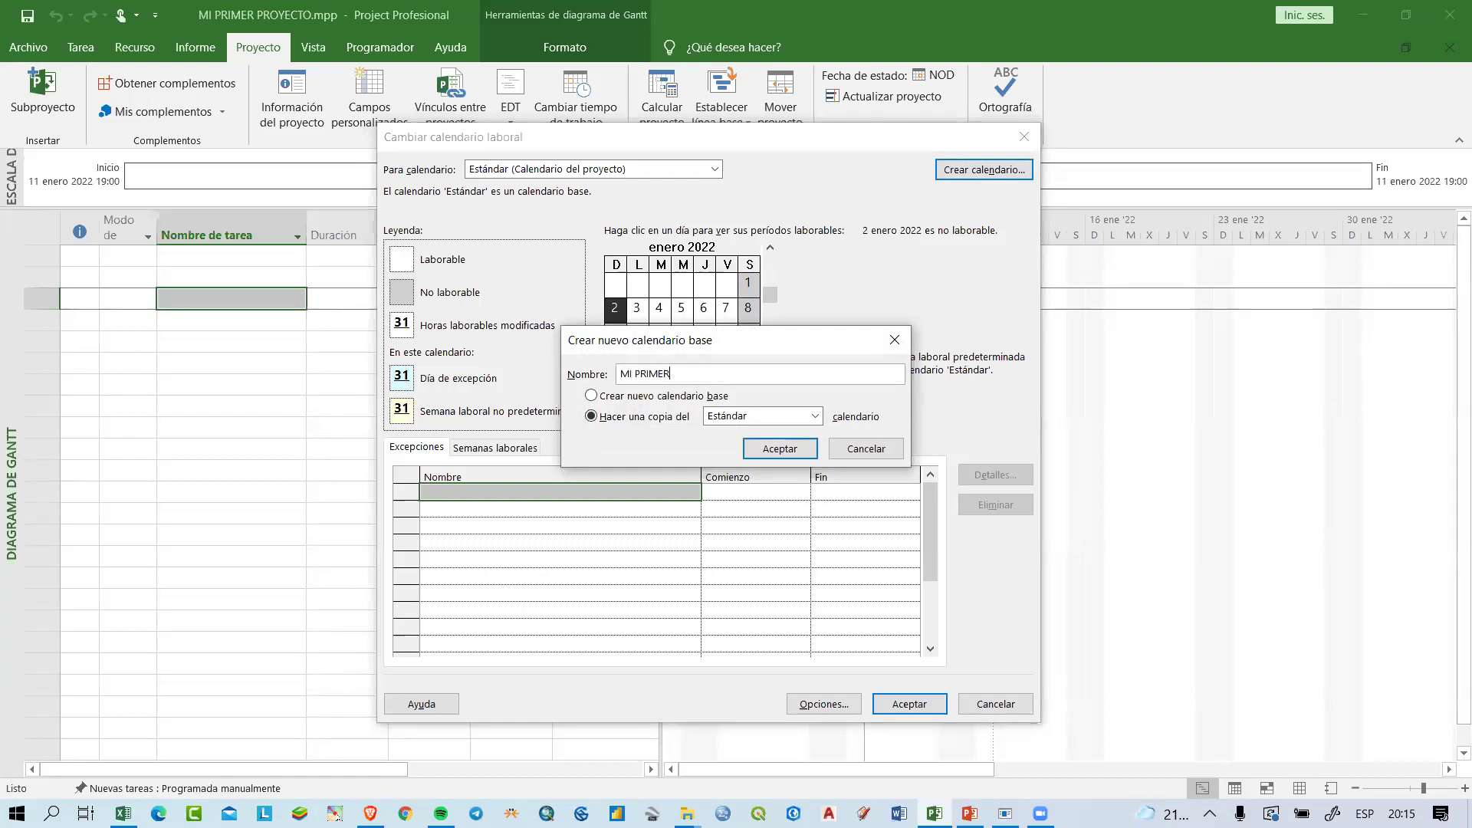
pyautogui.write(' CALENDARIO')
pyautogui.click(780, 450)
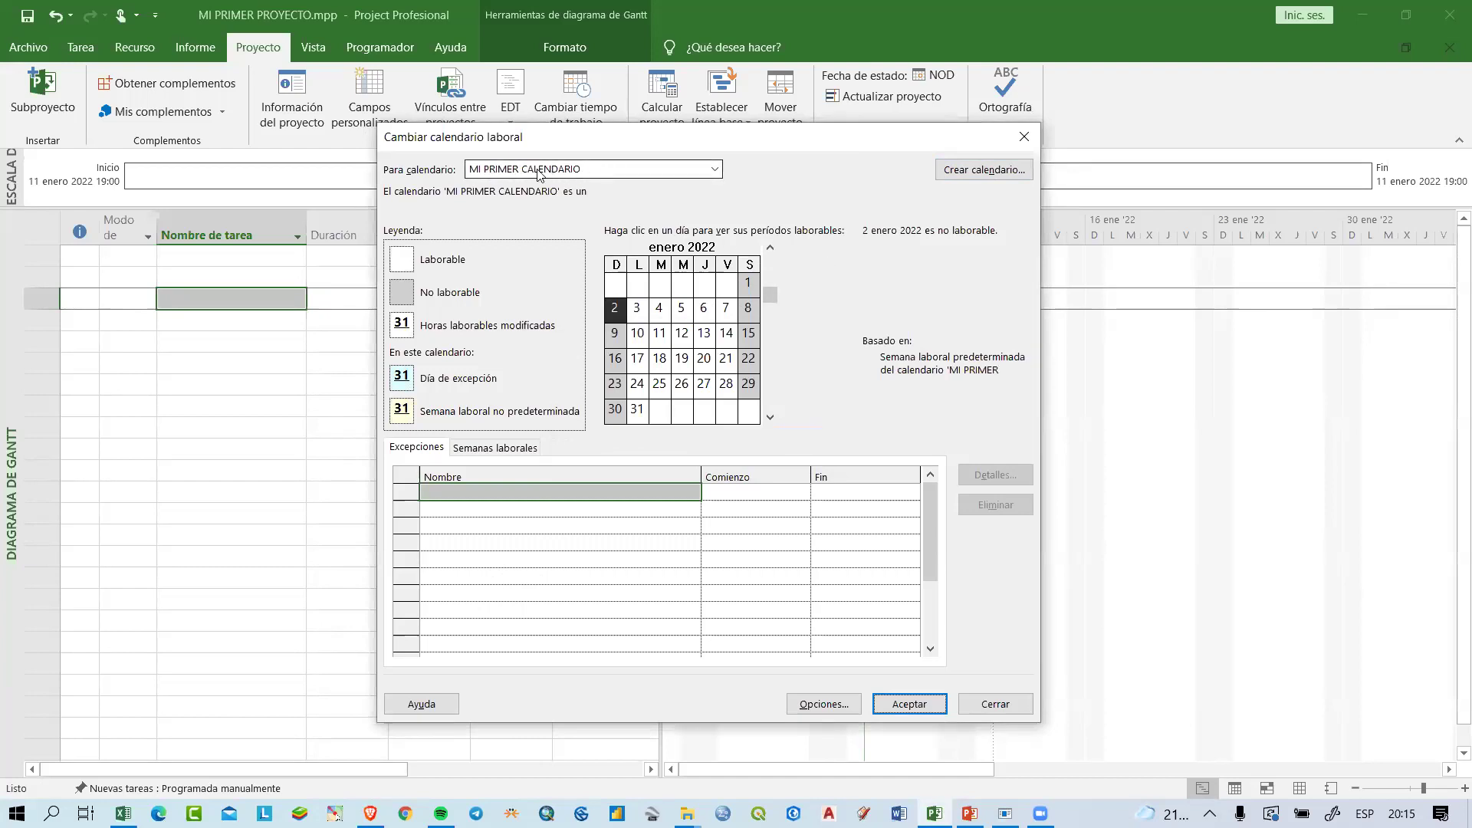
# Step: Open the details of the new calendar's [Predeterminado] work week and review the working periods of individual days
pyautogui.click(505, 449)
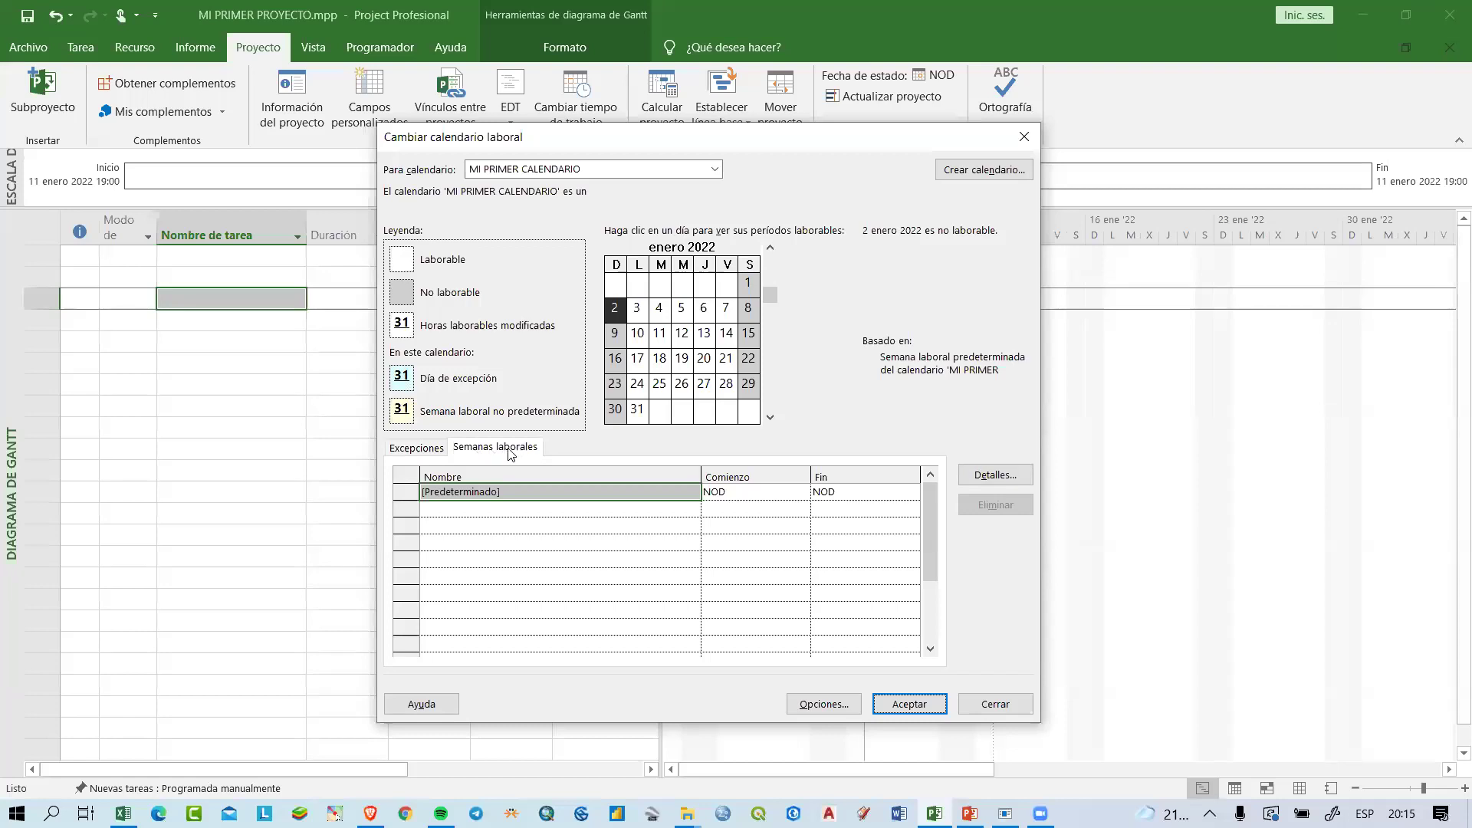
pyautogui.click(981, 483)
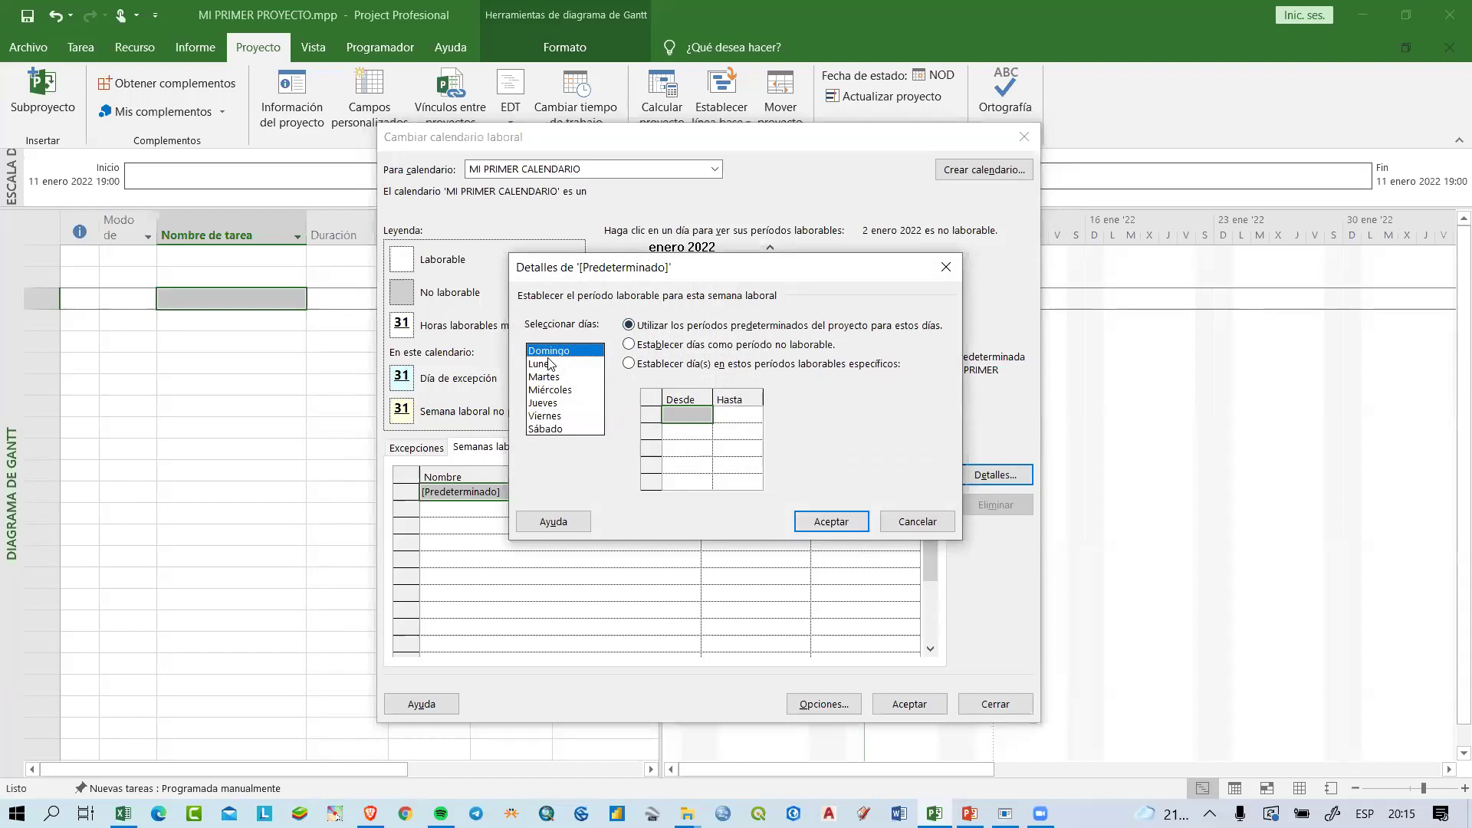
pyautogui.click(557, 430)
pyautogui.click(556, 416)
pyautogui.click(557, 377)
pyautogui.click(559, 364)
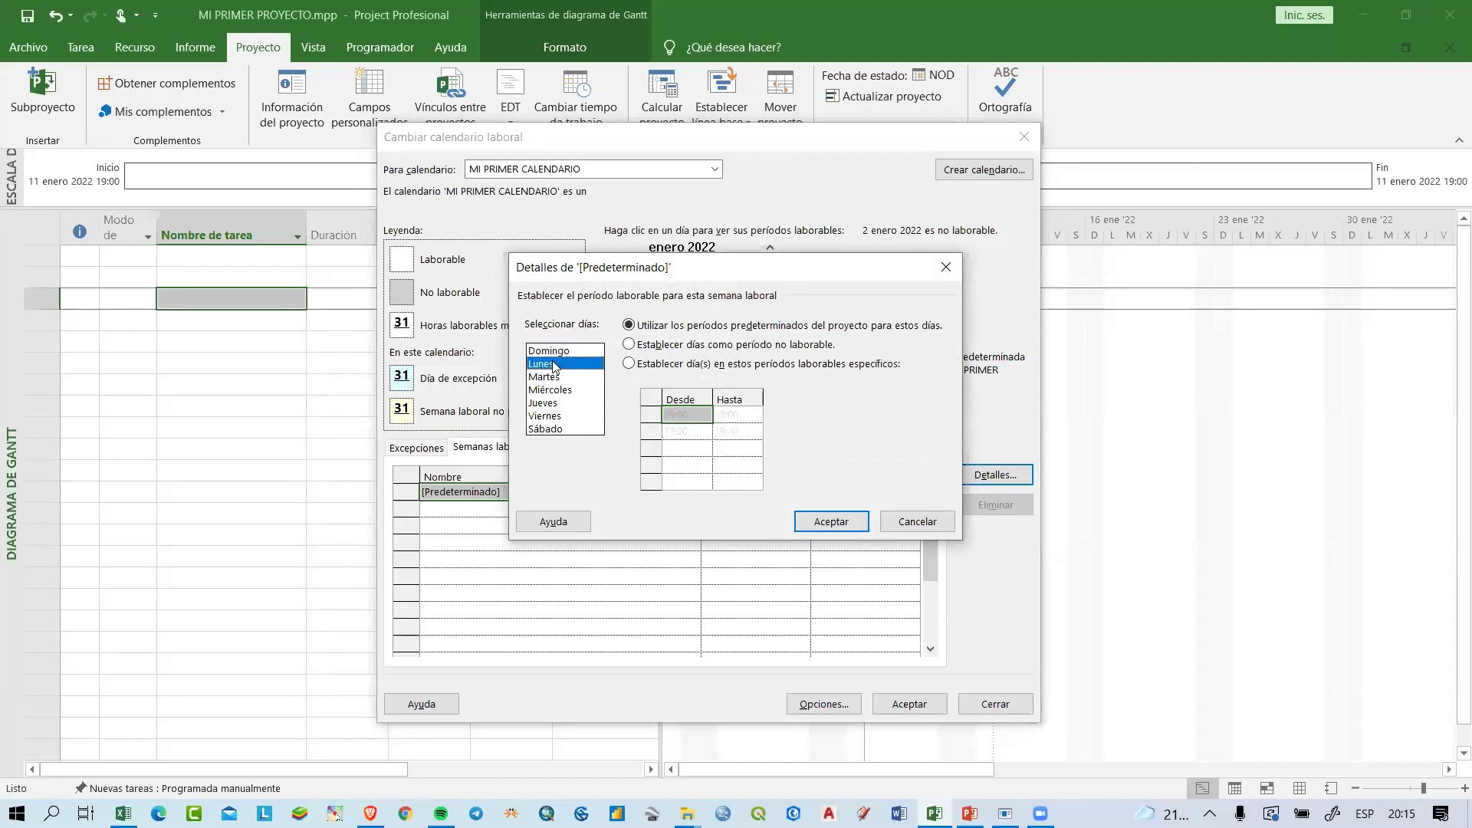
pyautogui.click(556, 376)
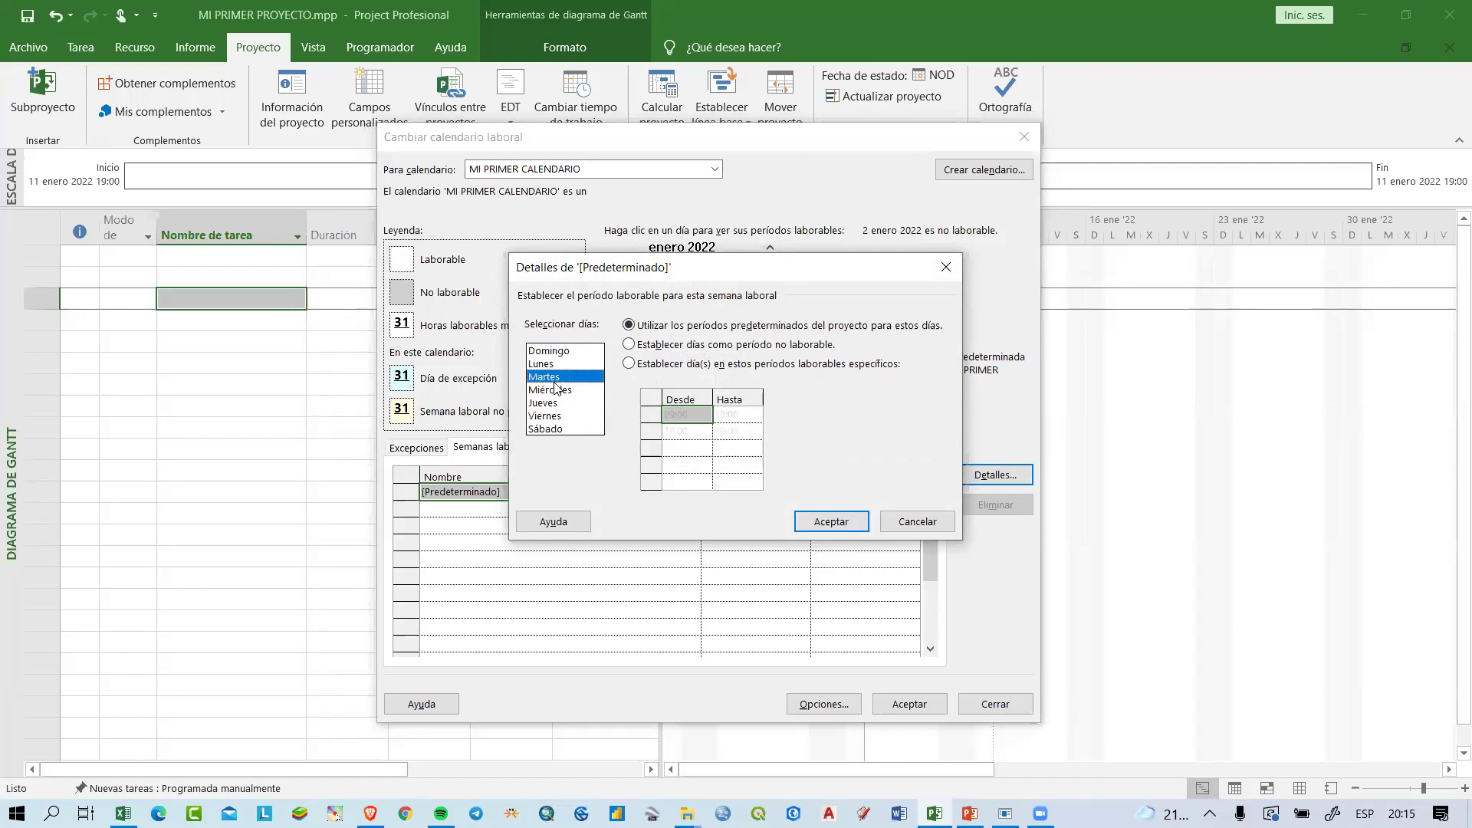
# Step: Give Lunes through Viernes specific working periods, starting the first at 08:00 and running the second from 14:00 to 17:00
pyautogui.click(548, 364)
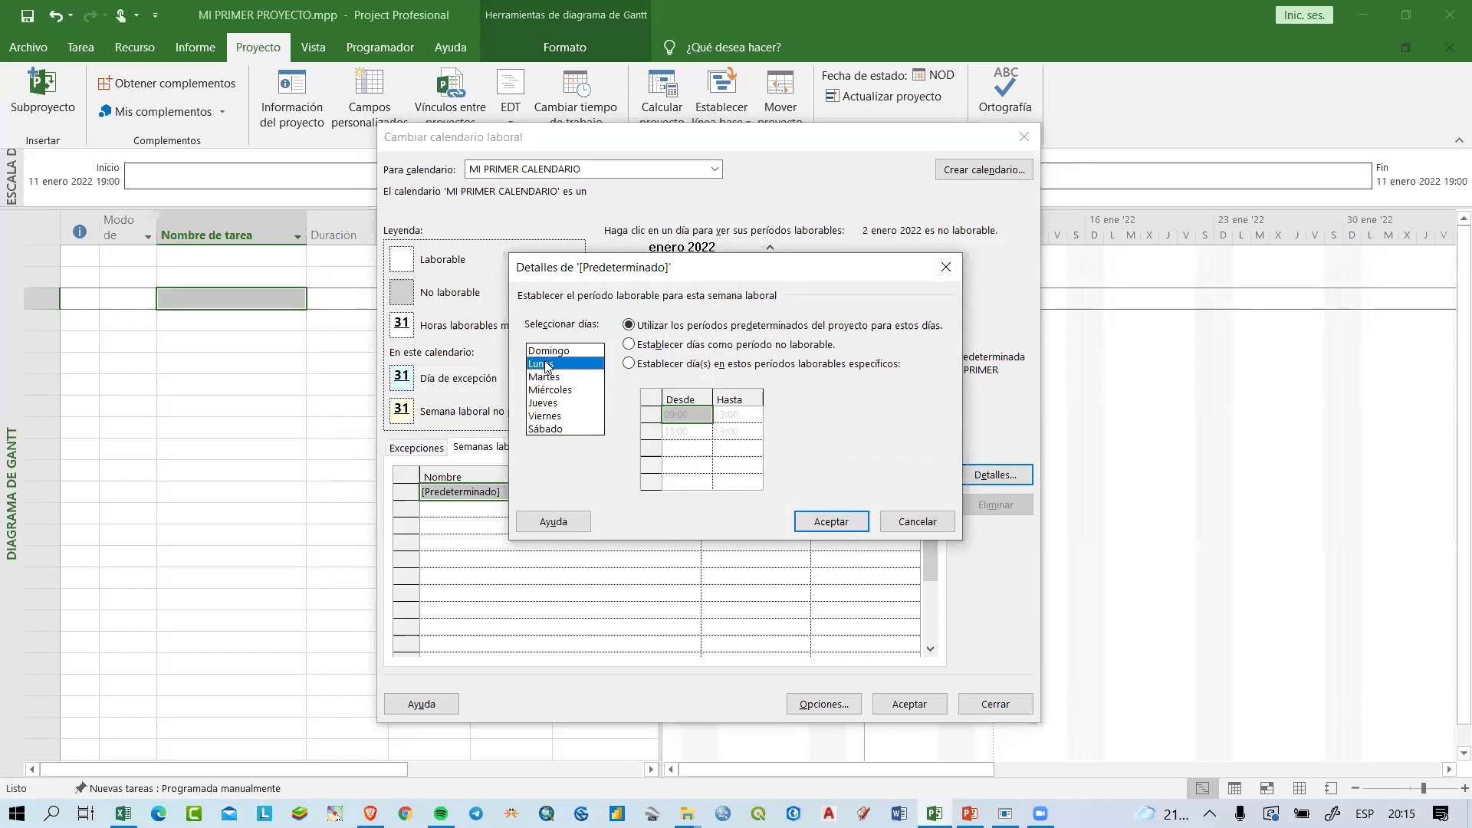
pyautogui.keyDown('shift'); pyautogui.click(564, 416); pyautogui.keyUp('shift')
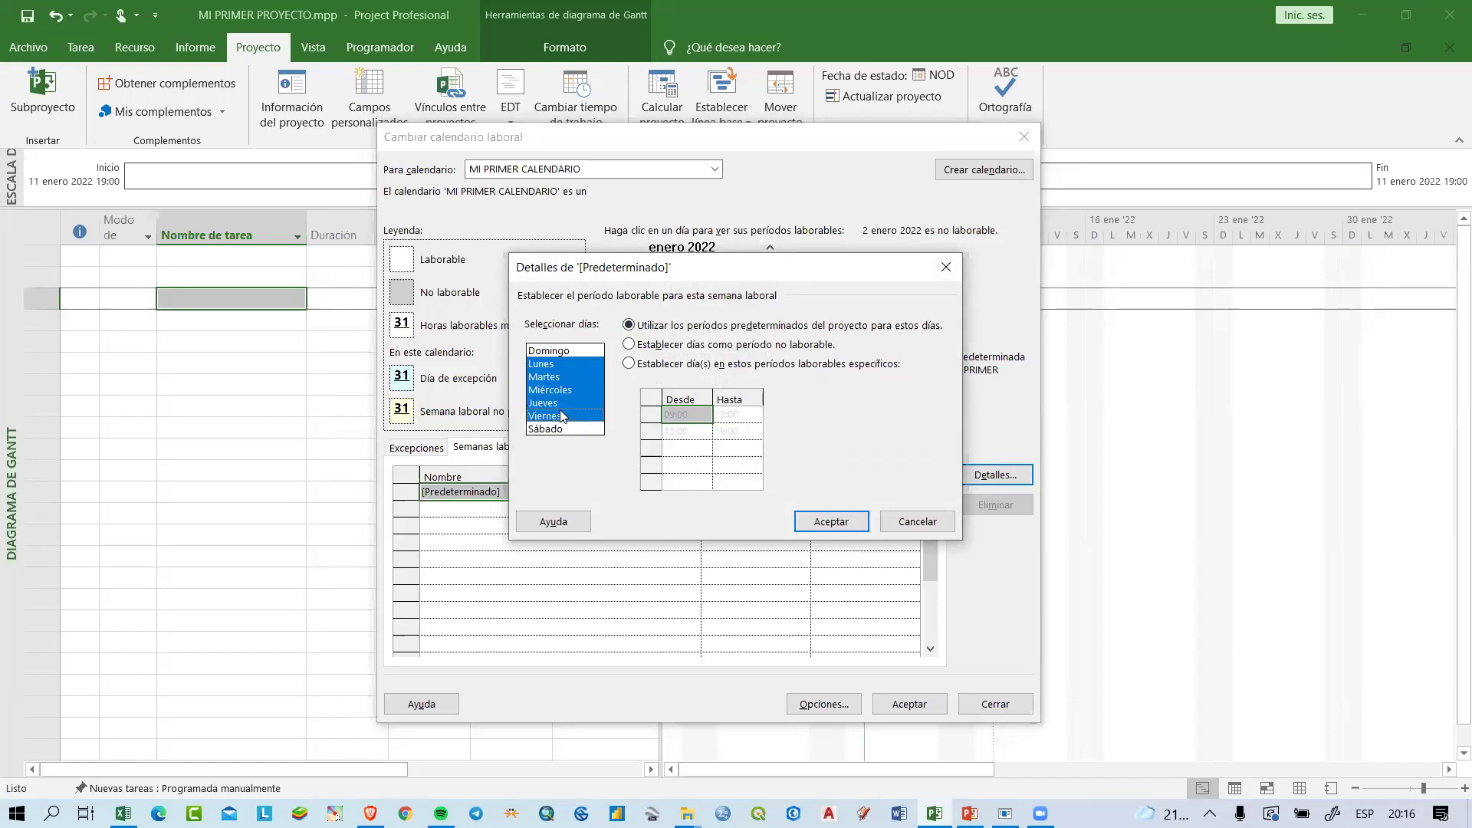
pyautogui.click(751, 112)
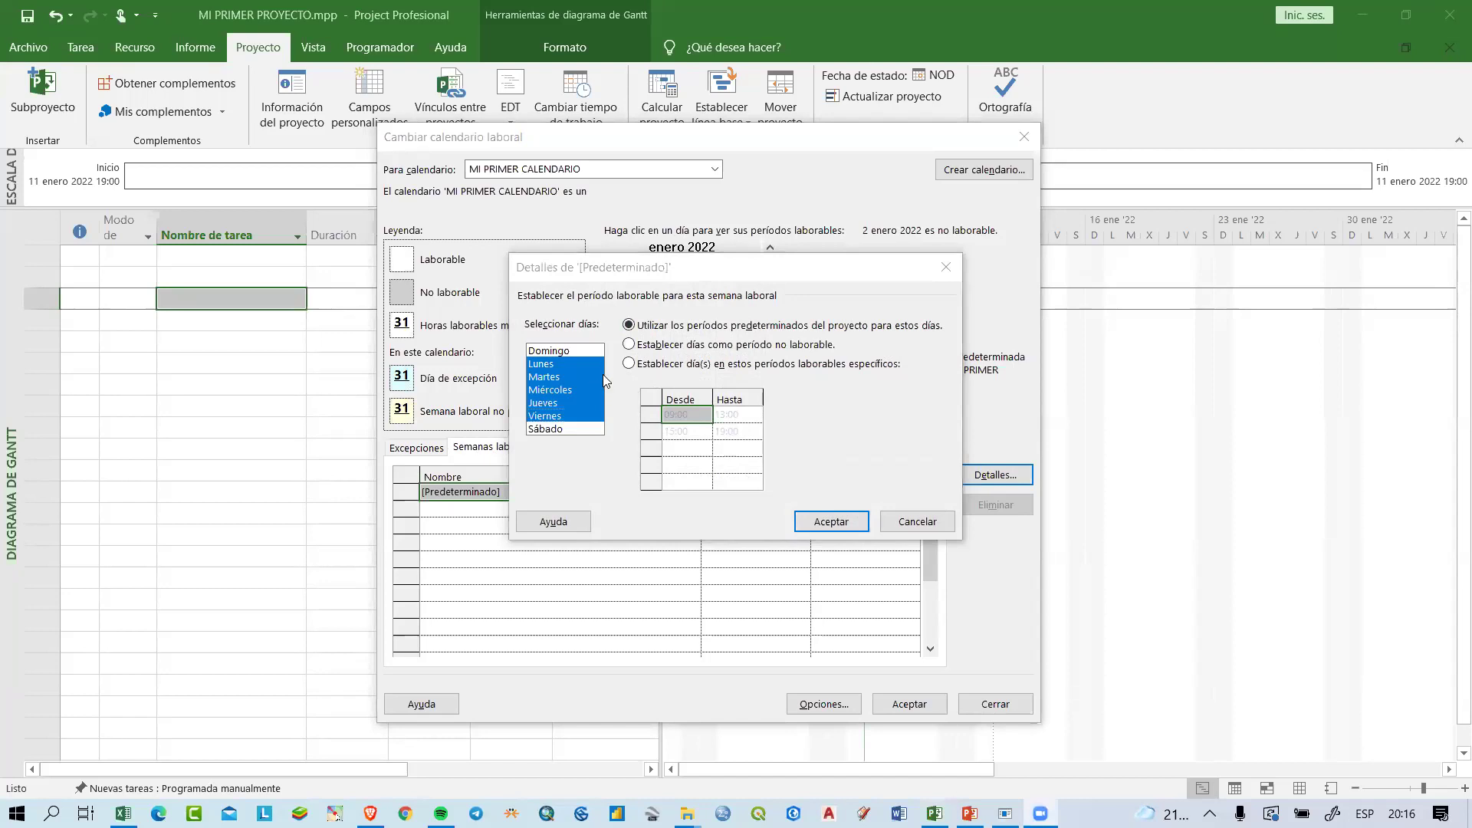
pyautogui.click(642, 365)
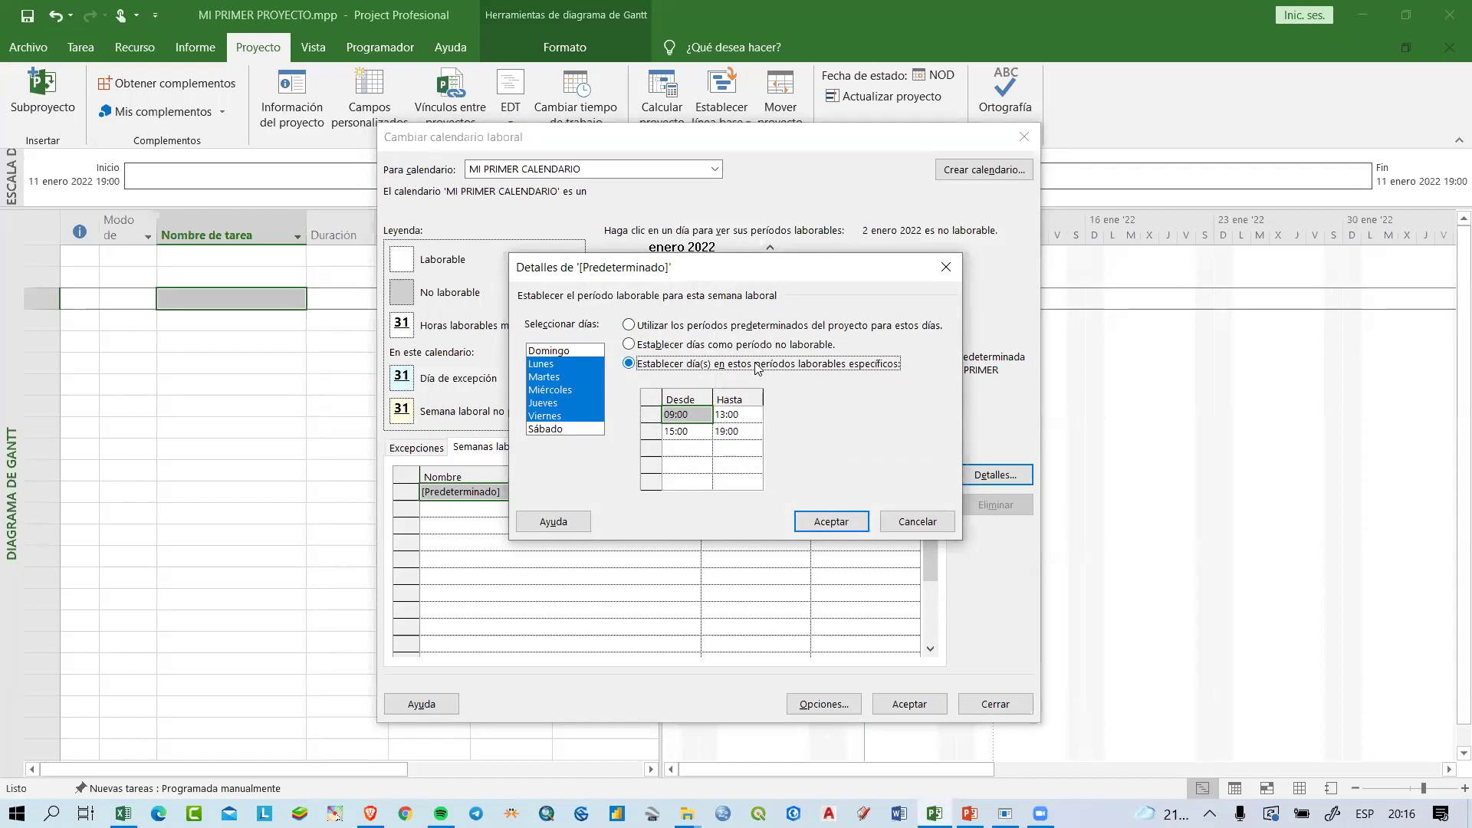
pyautogui.click(687, 413)
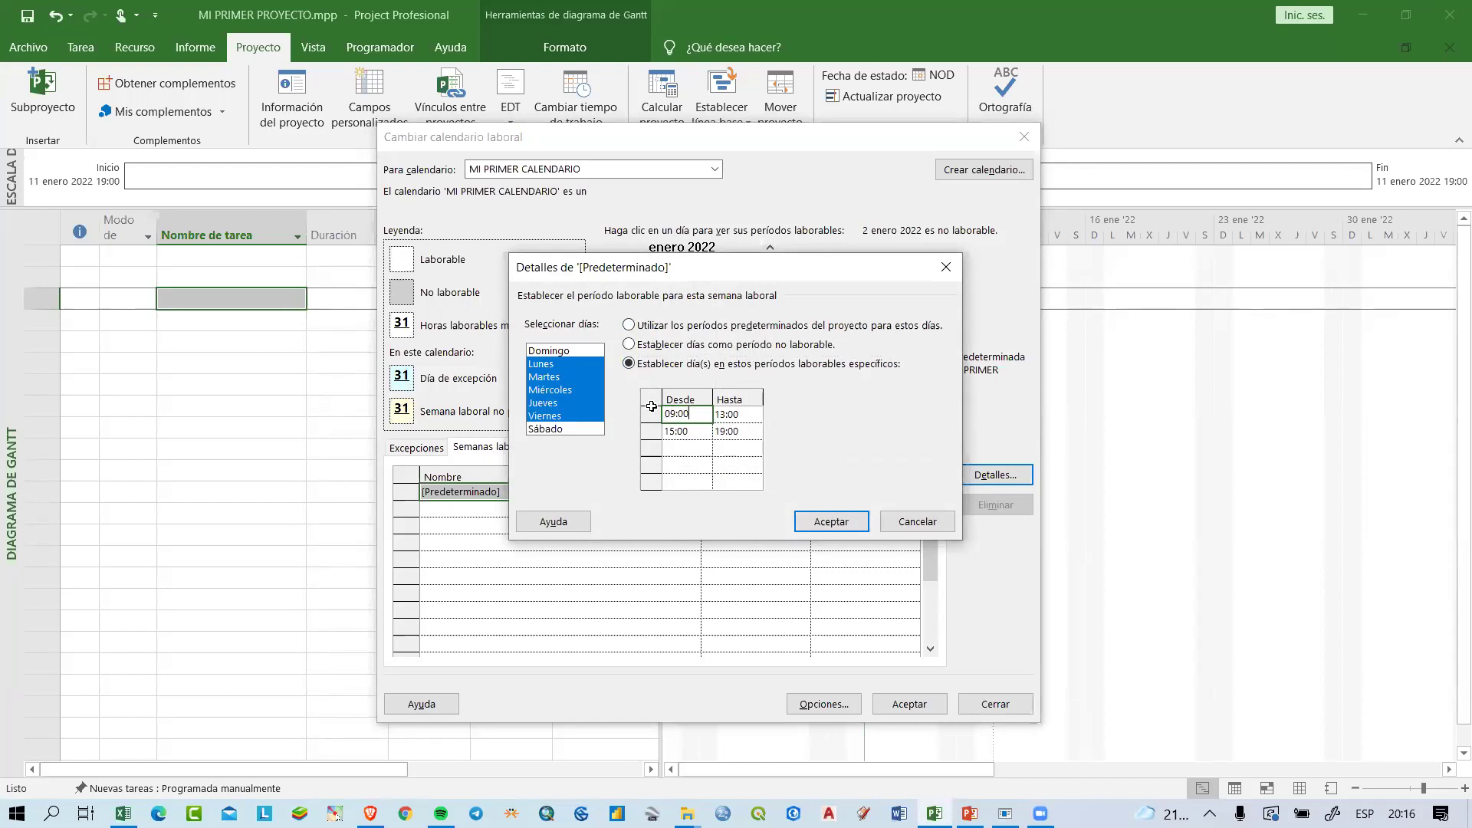
pyautogui.moveTo(698, 408); pyautogui.dragTo(654, 416)
pyautogui.write('08:00')
pyautogui.click(685, 434)
pyautogui.write('14:00')
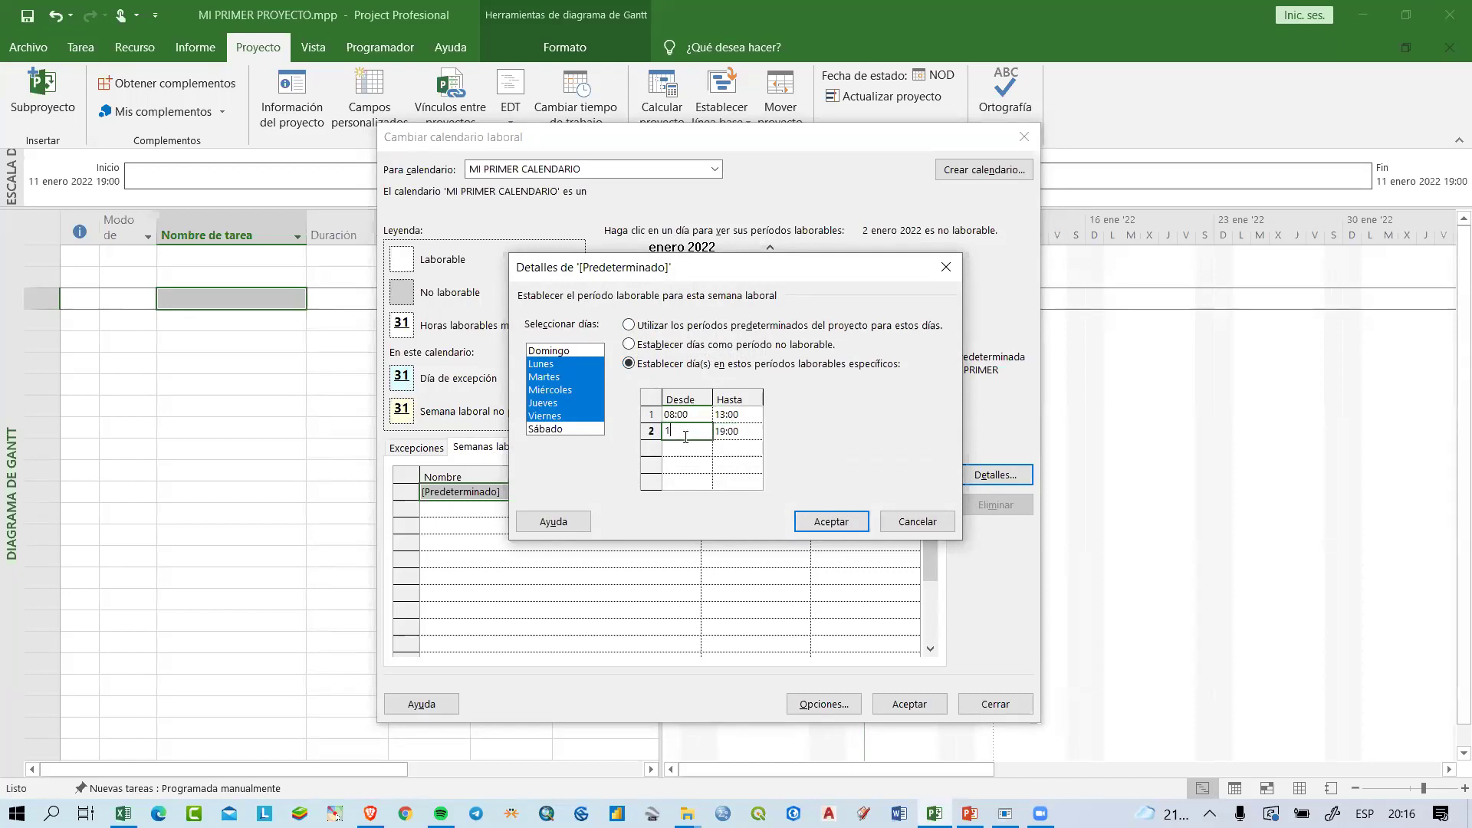
pyautogui.click(735, 432)
pyautogui.write('17')
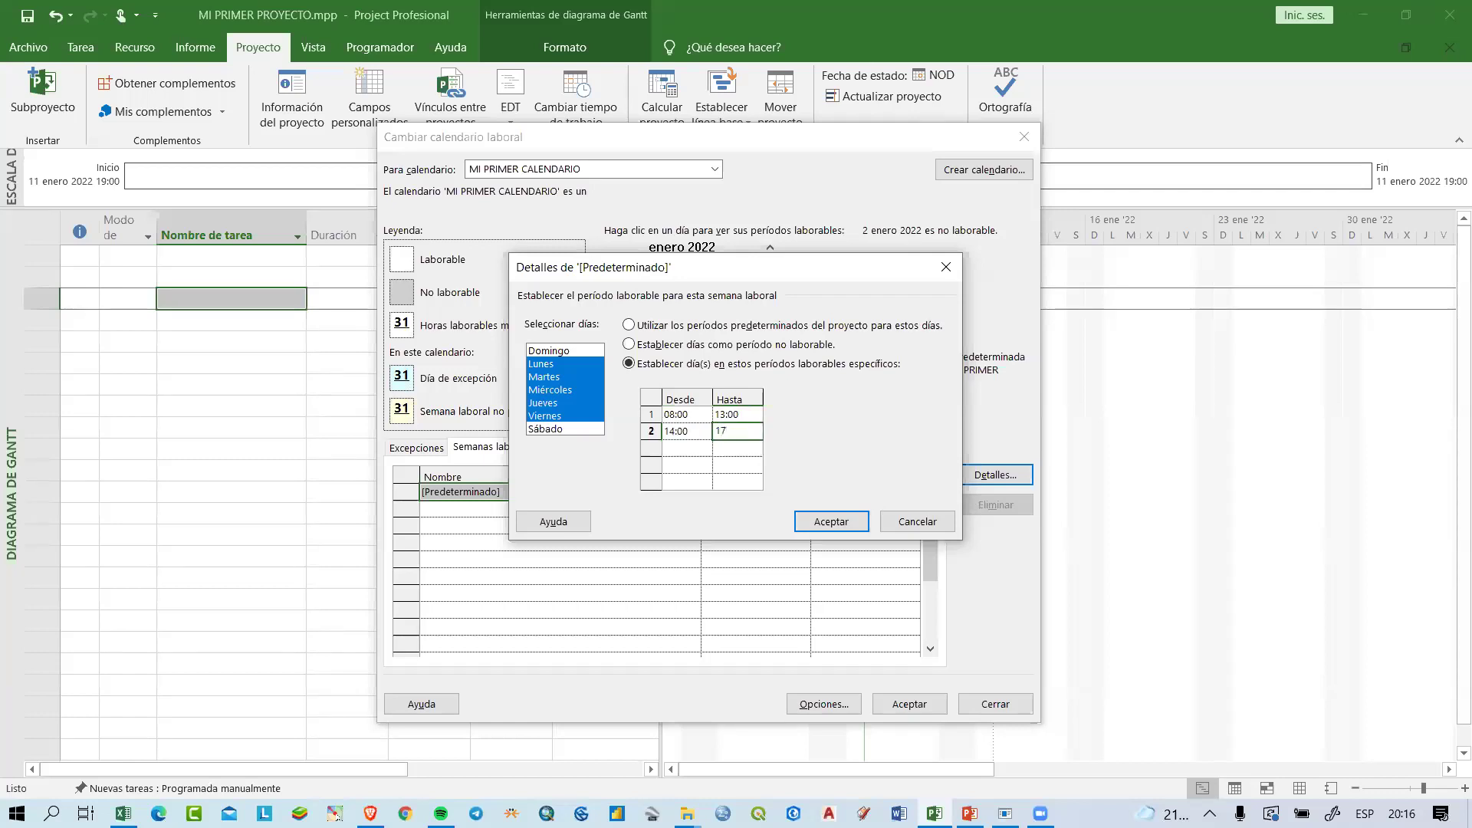
pyautogui.press('Return')
# Step: Give Sábado a specific working period from 08:00 to 12:00
pyautogui.click(586, 431)
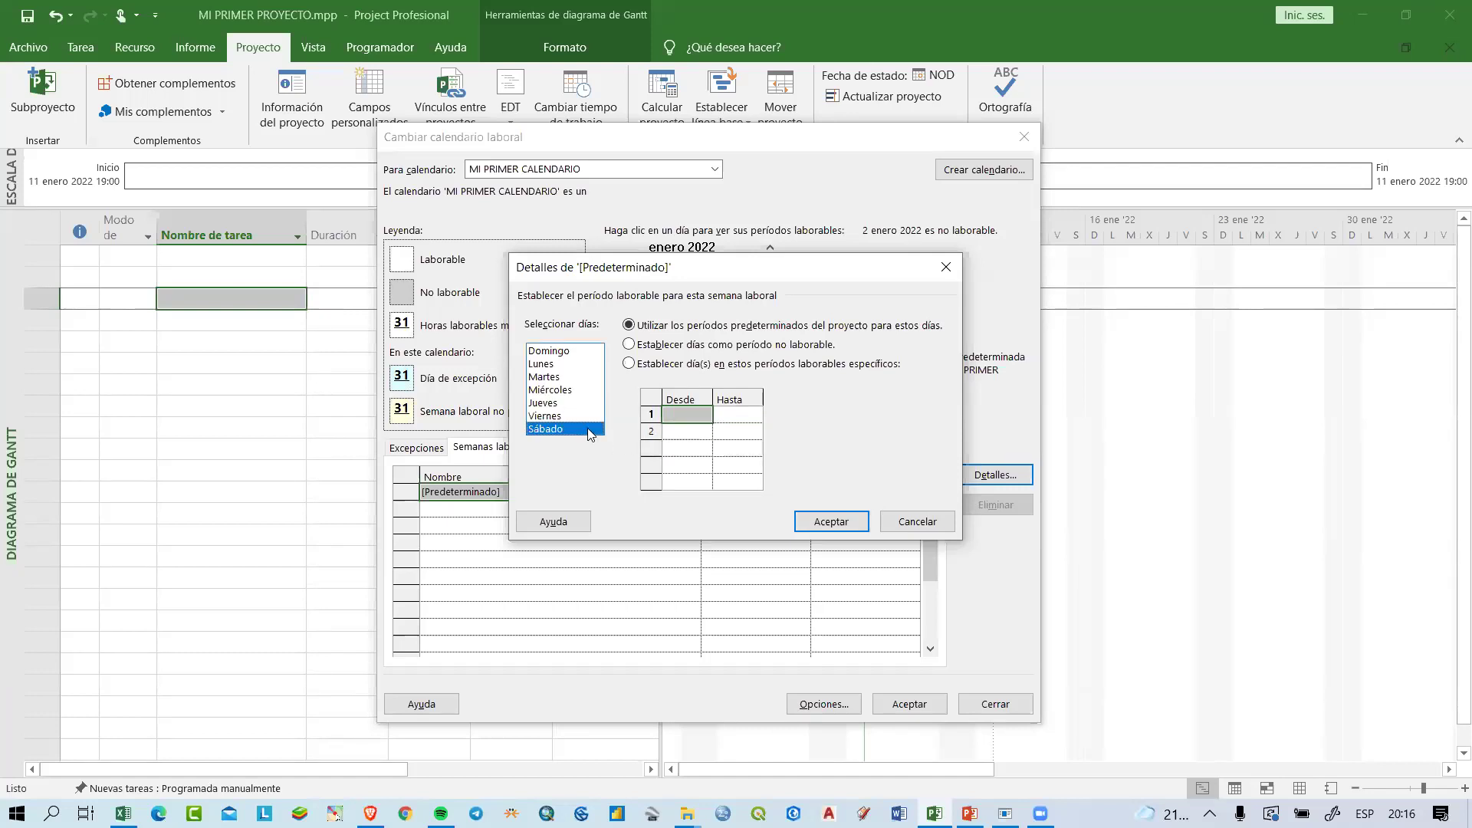
pyautogui.click(696, 368)
pyautogui.click(693, 418)
pyautogui.write('8')
pyautogui.click(732, 418)
pyautogui.write('12')
pyautogui.click(741, 434)
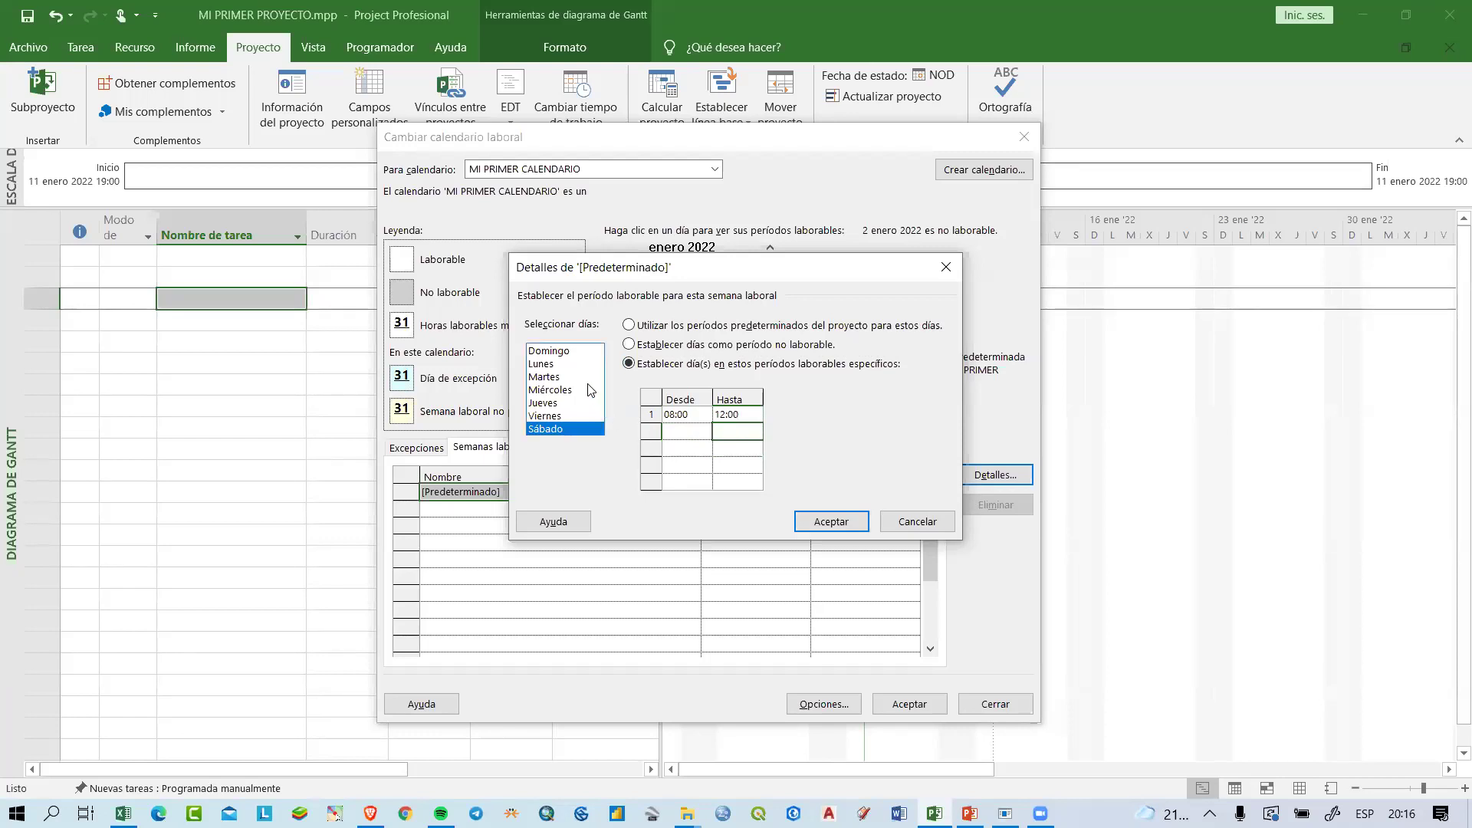
# Step: Set Domingo as non-working time and accept the work week details and calendar changes
pyautogui.click(569, 355)
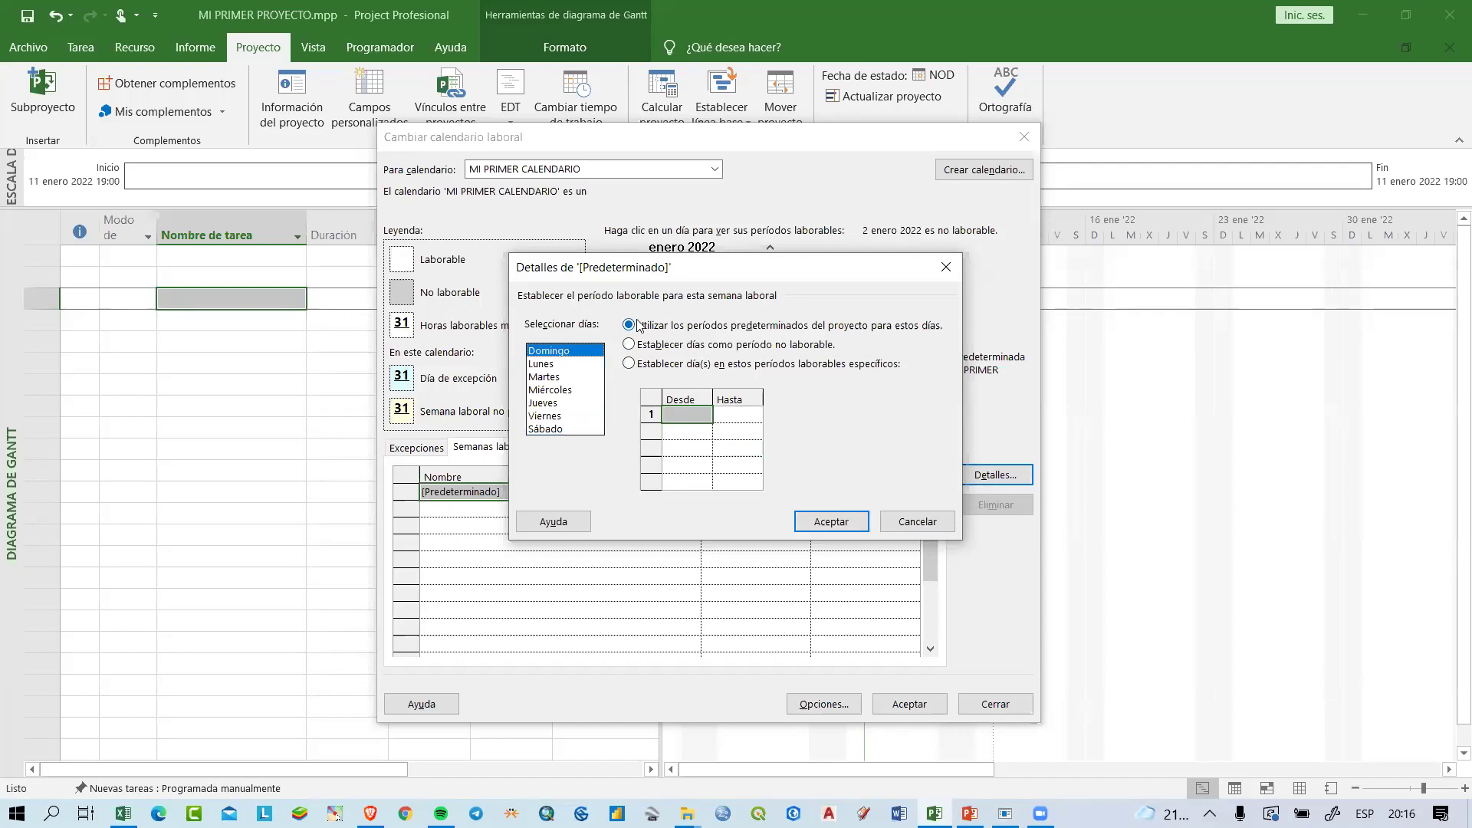
pyautogui.click(630, 346)
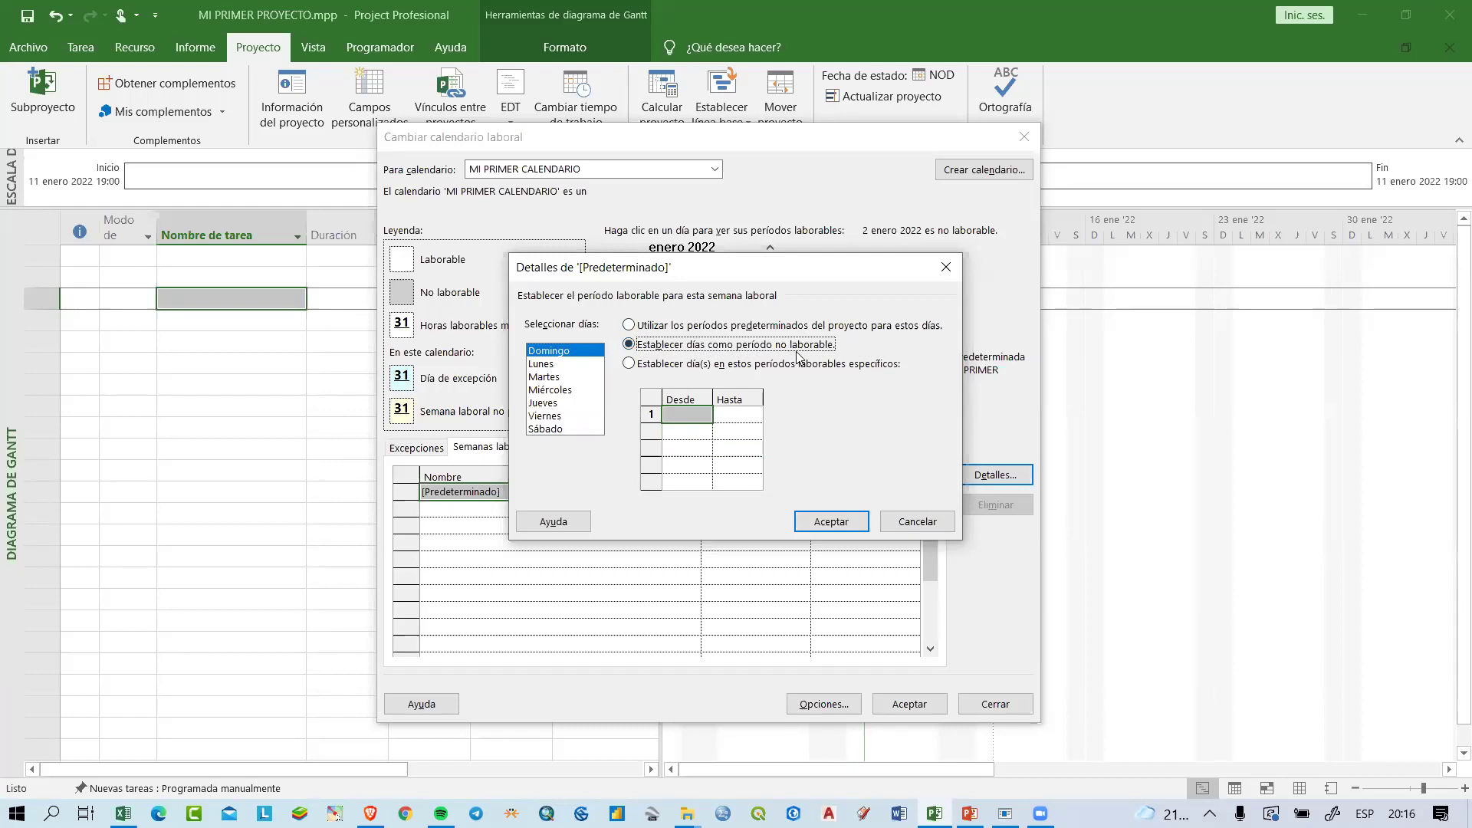
pyautogui.click(848, 522)
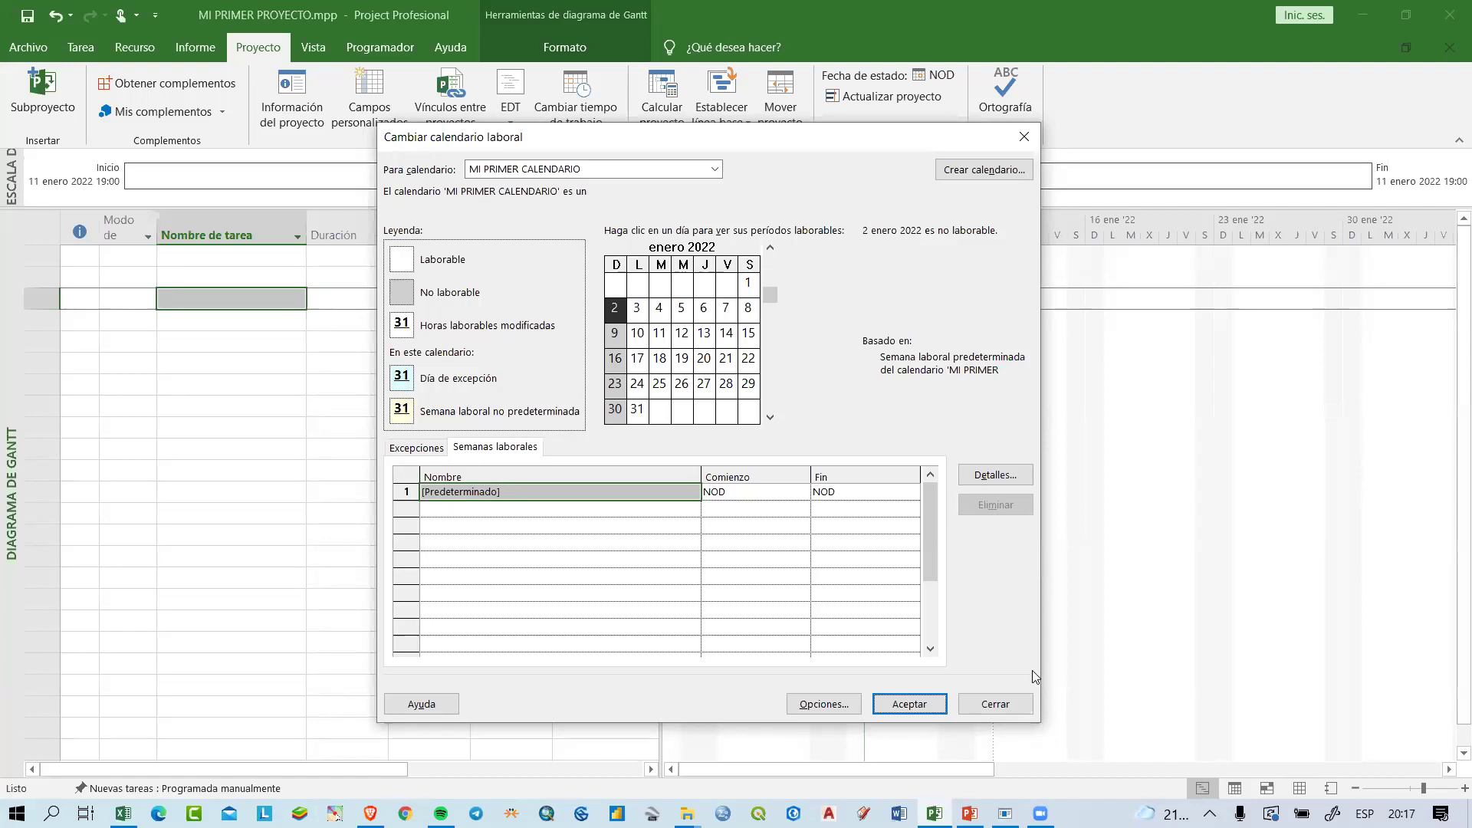
pyautogui.click(910, 704)
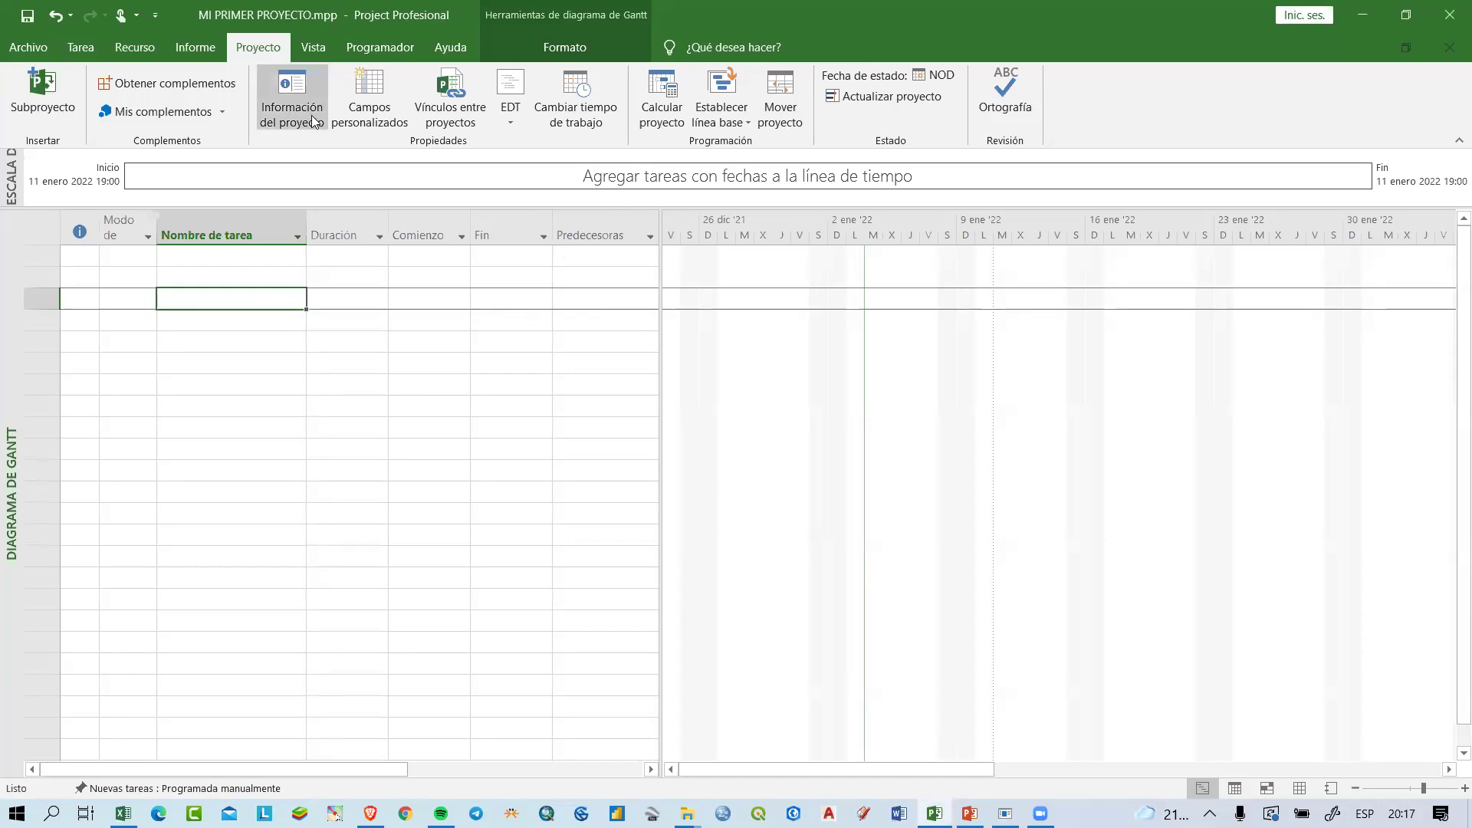
# Step: Assign MI PRIMER CALENDARIO as the project's calendar in the project information and accept the change
pyautogui.click(279, 94)
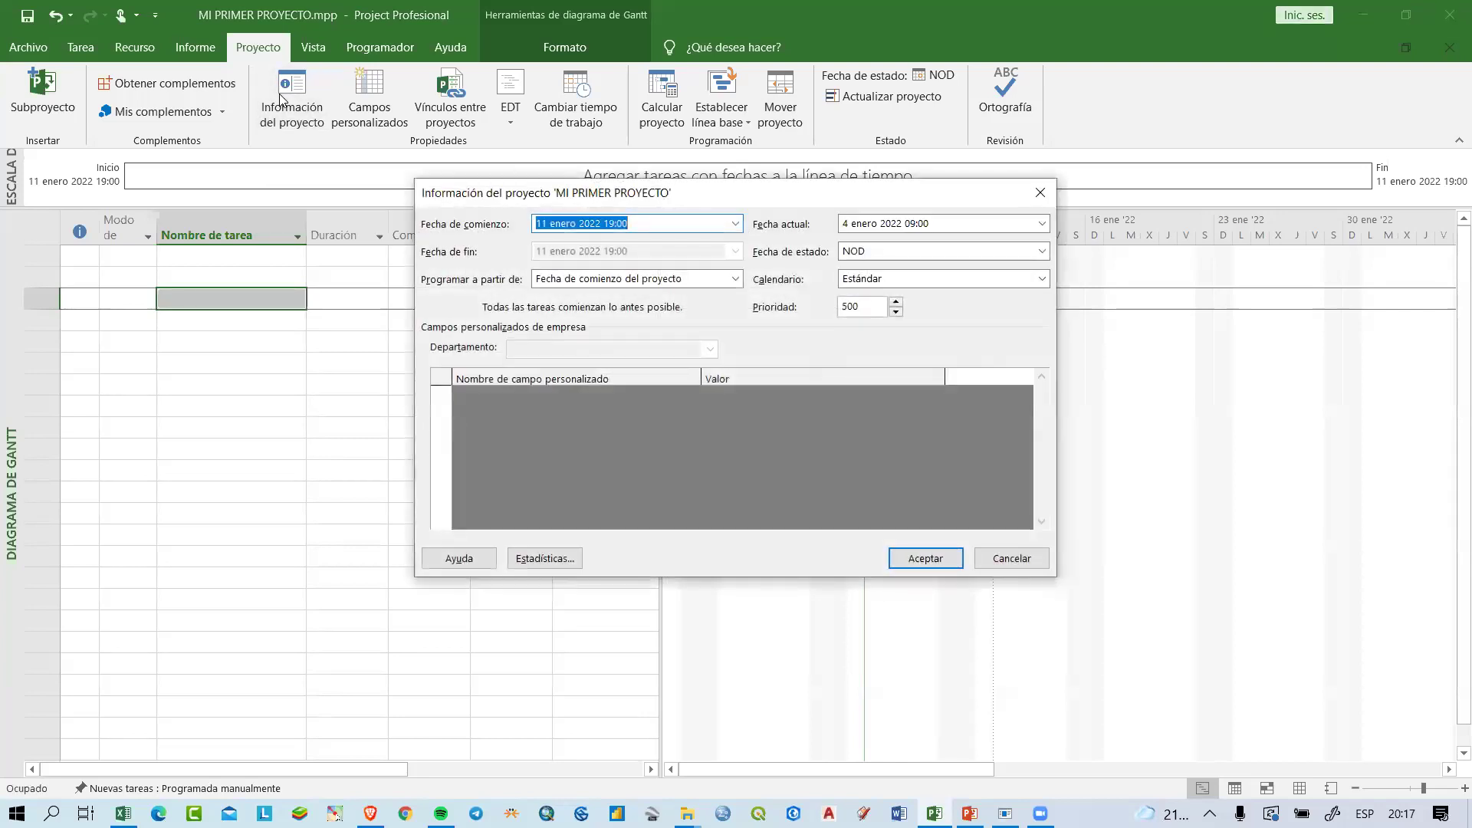
pyautogui.click(859, 282)
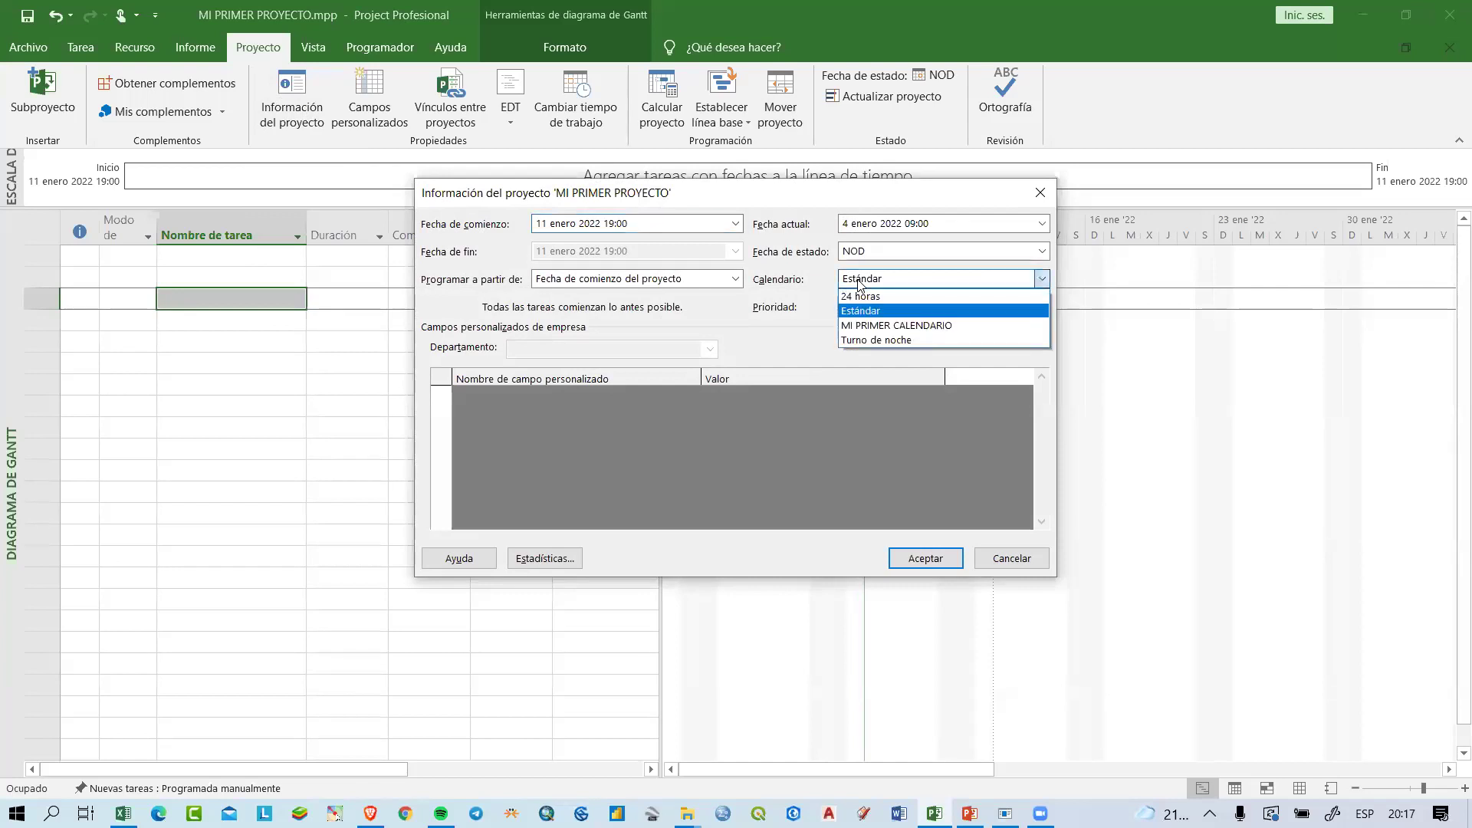
pyautogui.click(892, 328)
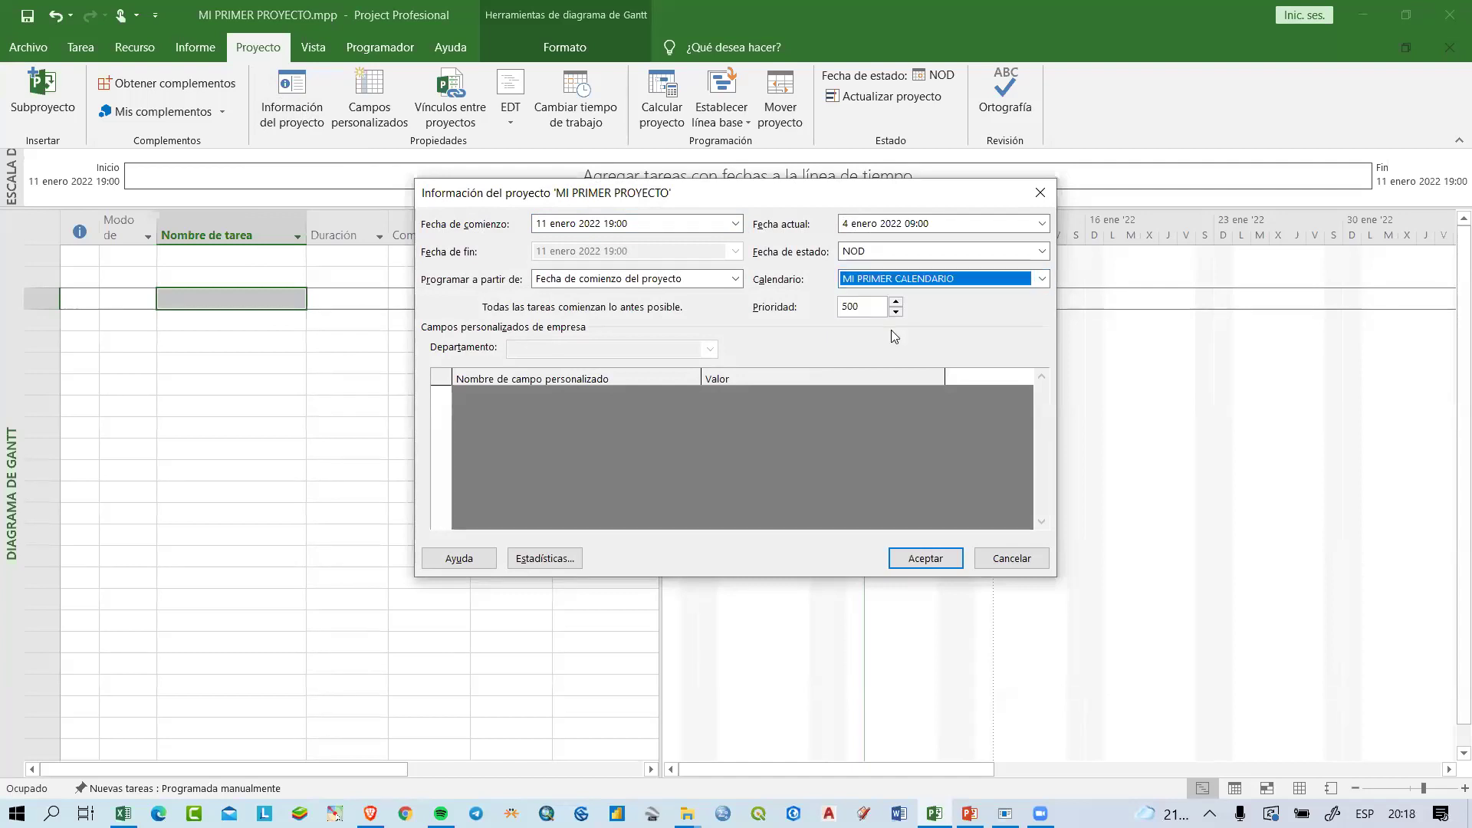
pyautogui.click(930, 558)
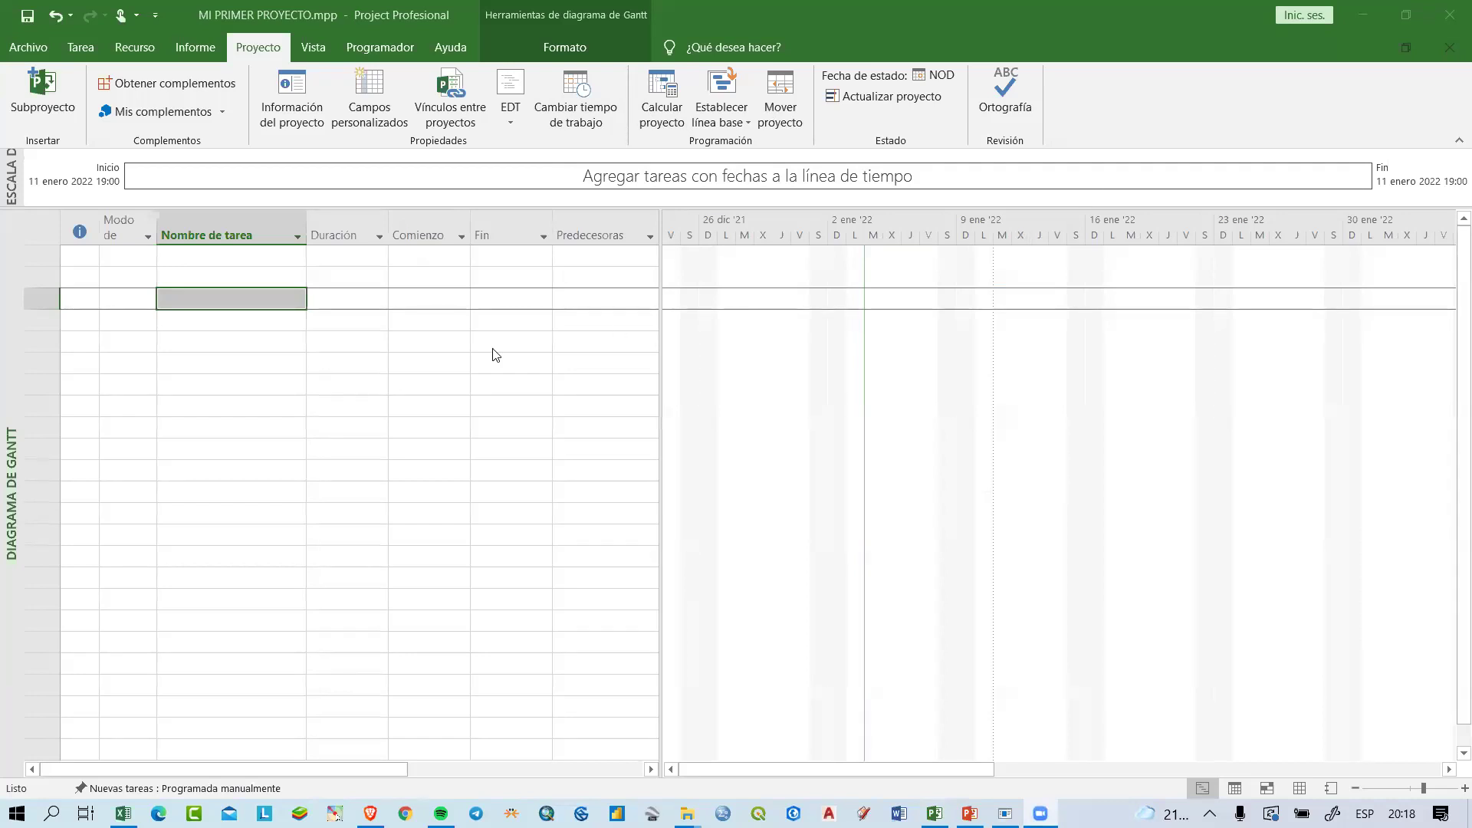
pyautogui.click(201, 286)
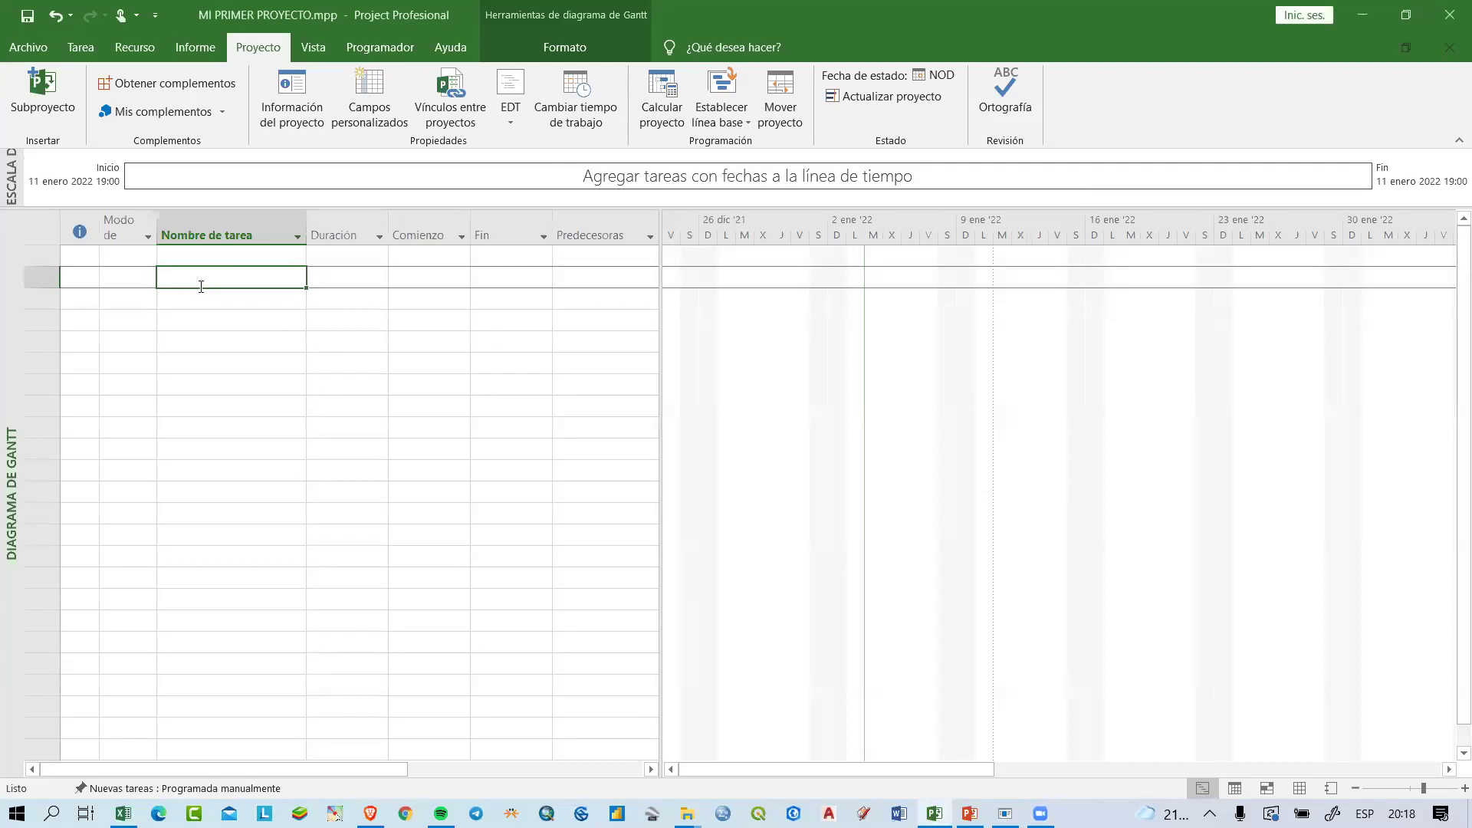
pyautogui.click(179, 321)
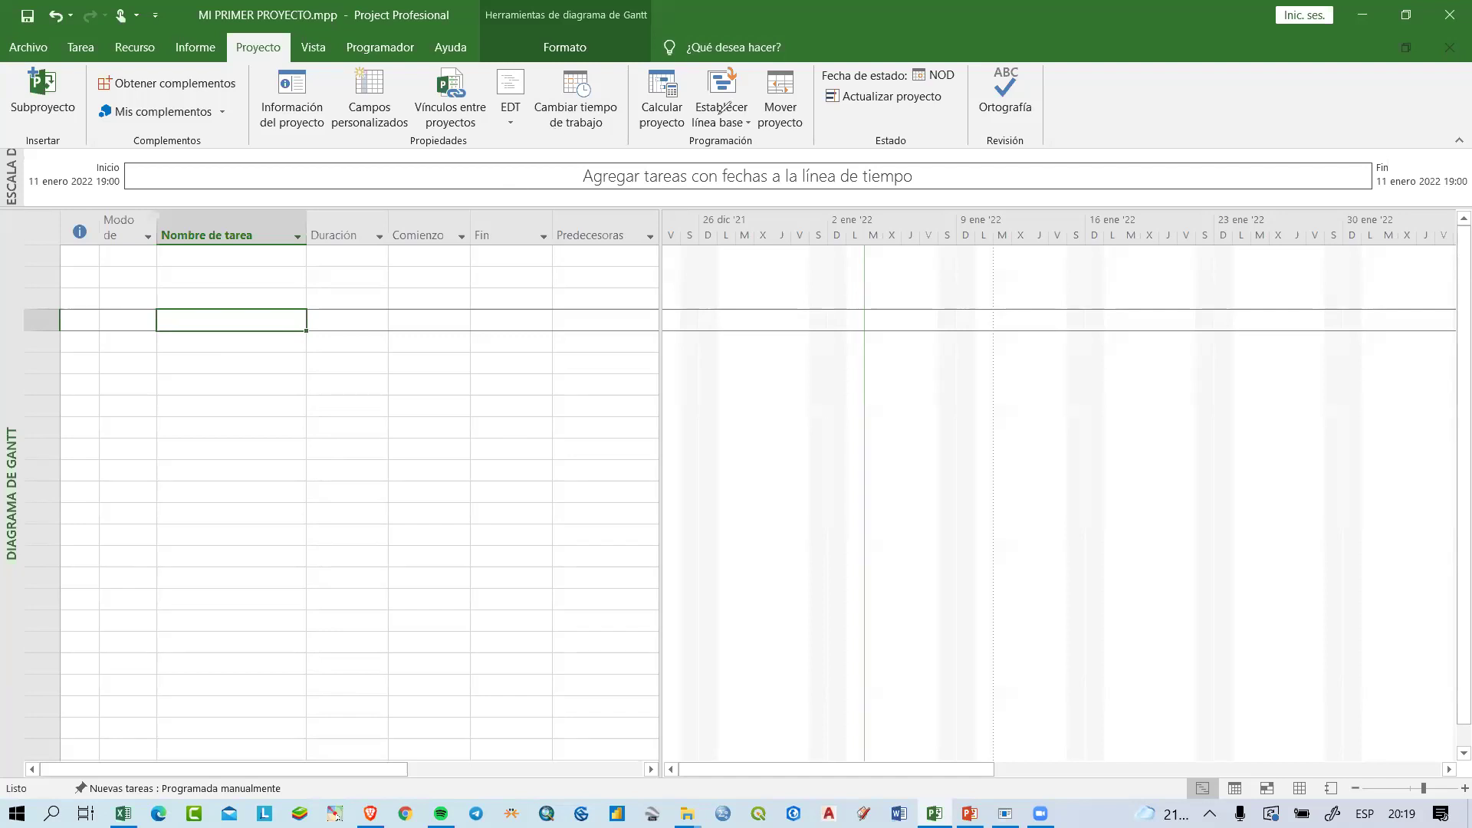
pyautogui.click(388, 371)
pyautogui.write('INGRE')
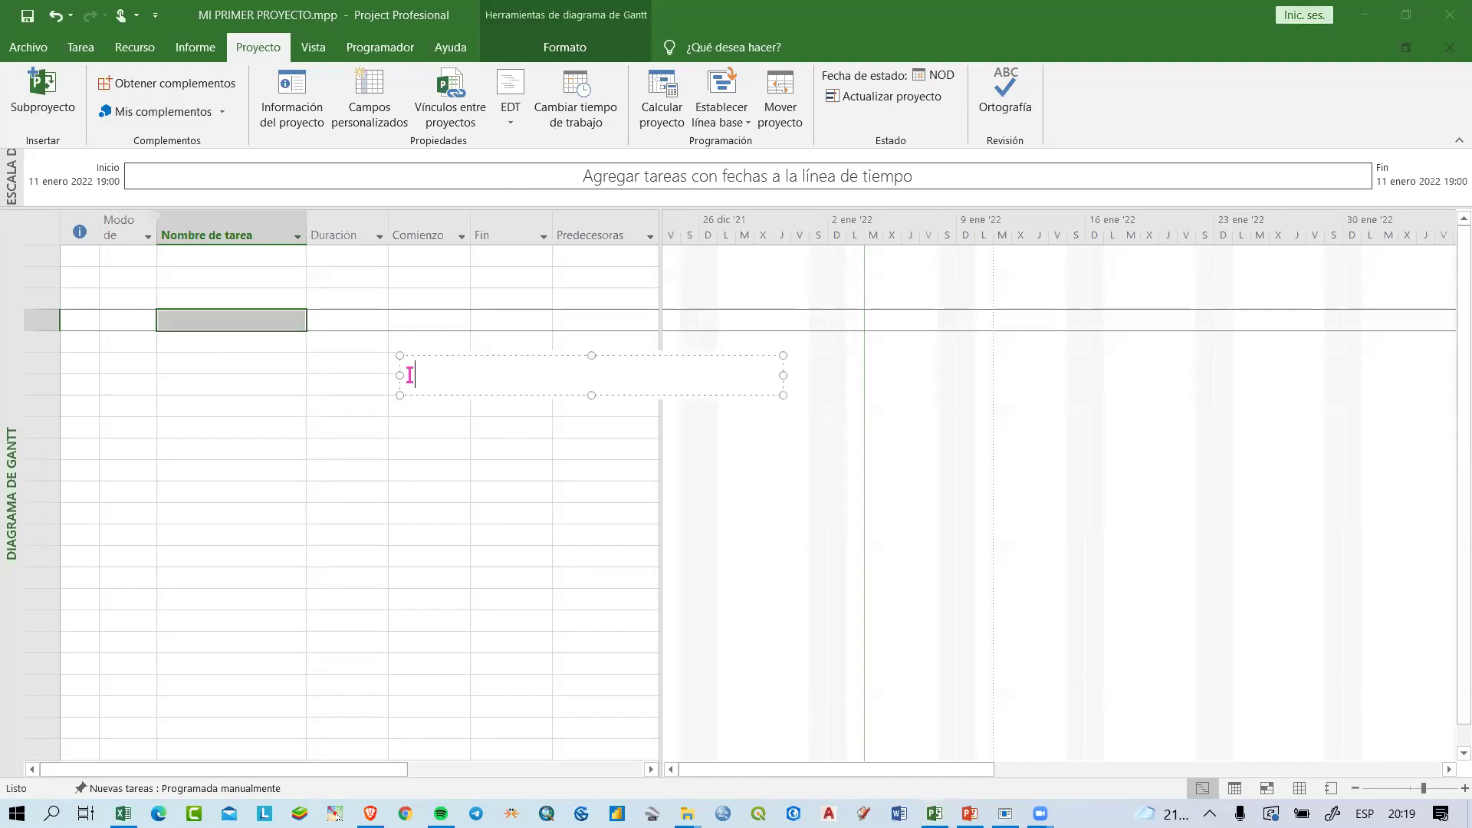
pyautogui.write('SO')
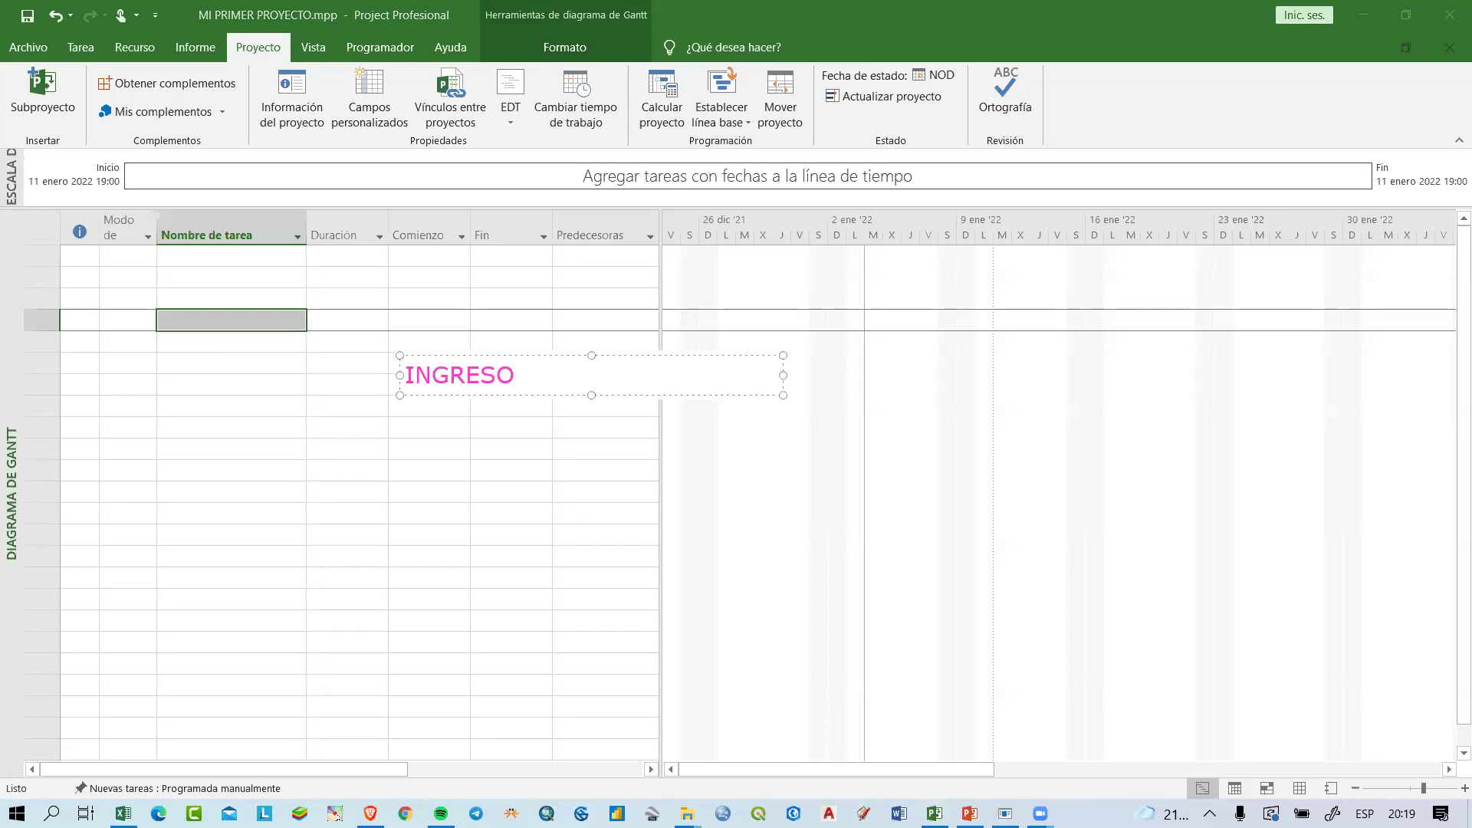
pyautogui.press('Return')
pyautogui.press('Return')
pyautogui.press('Return')
pyautogui.press('Return')
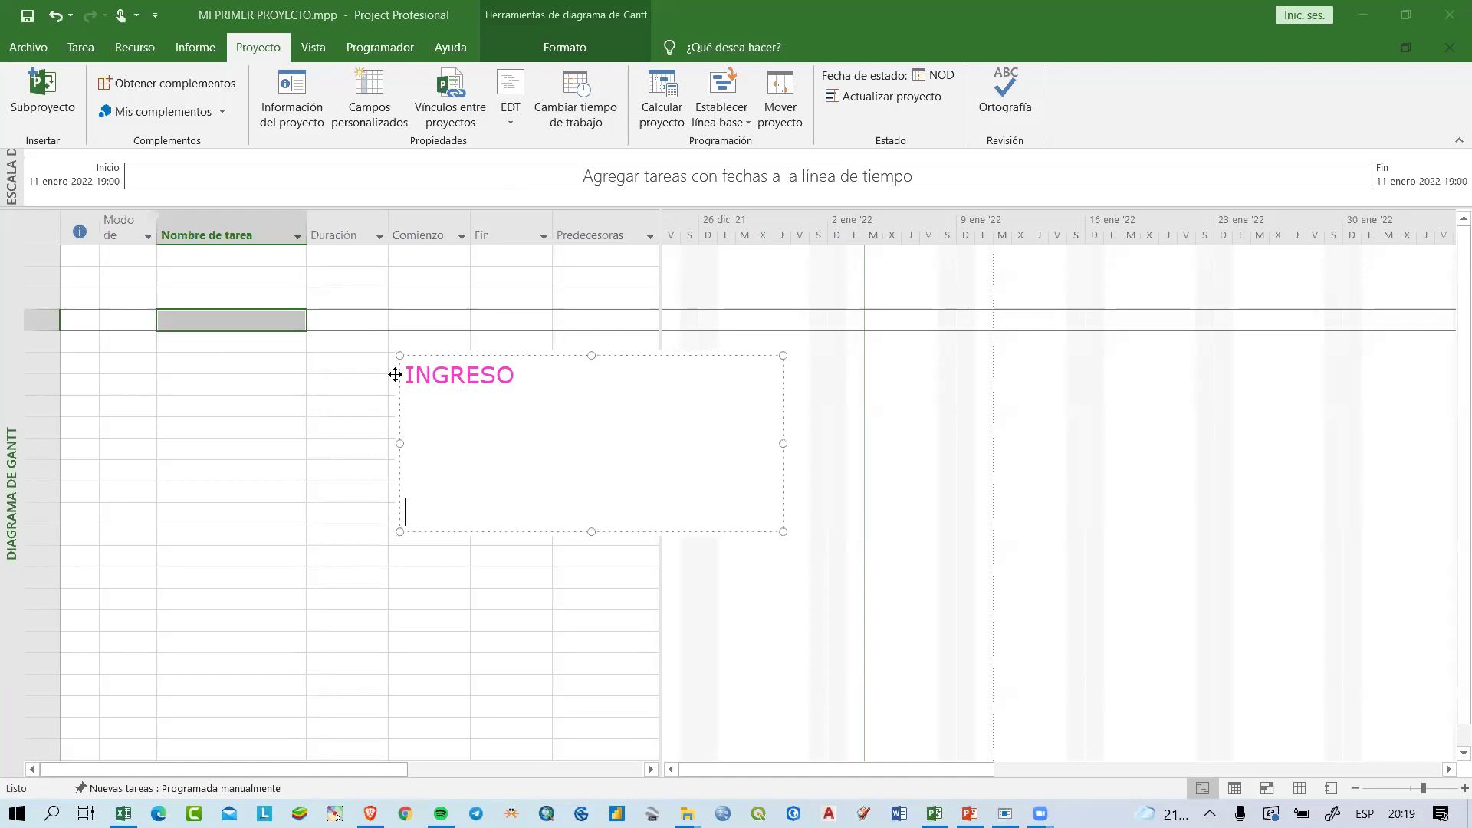
pyautogui.write('VINCULACI')
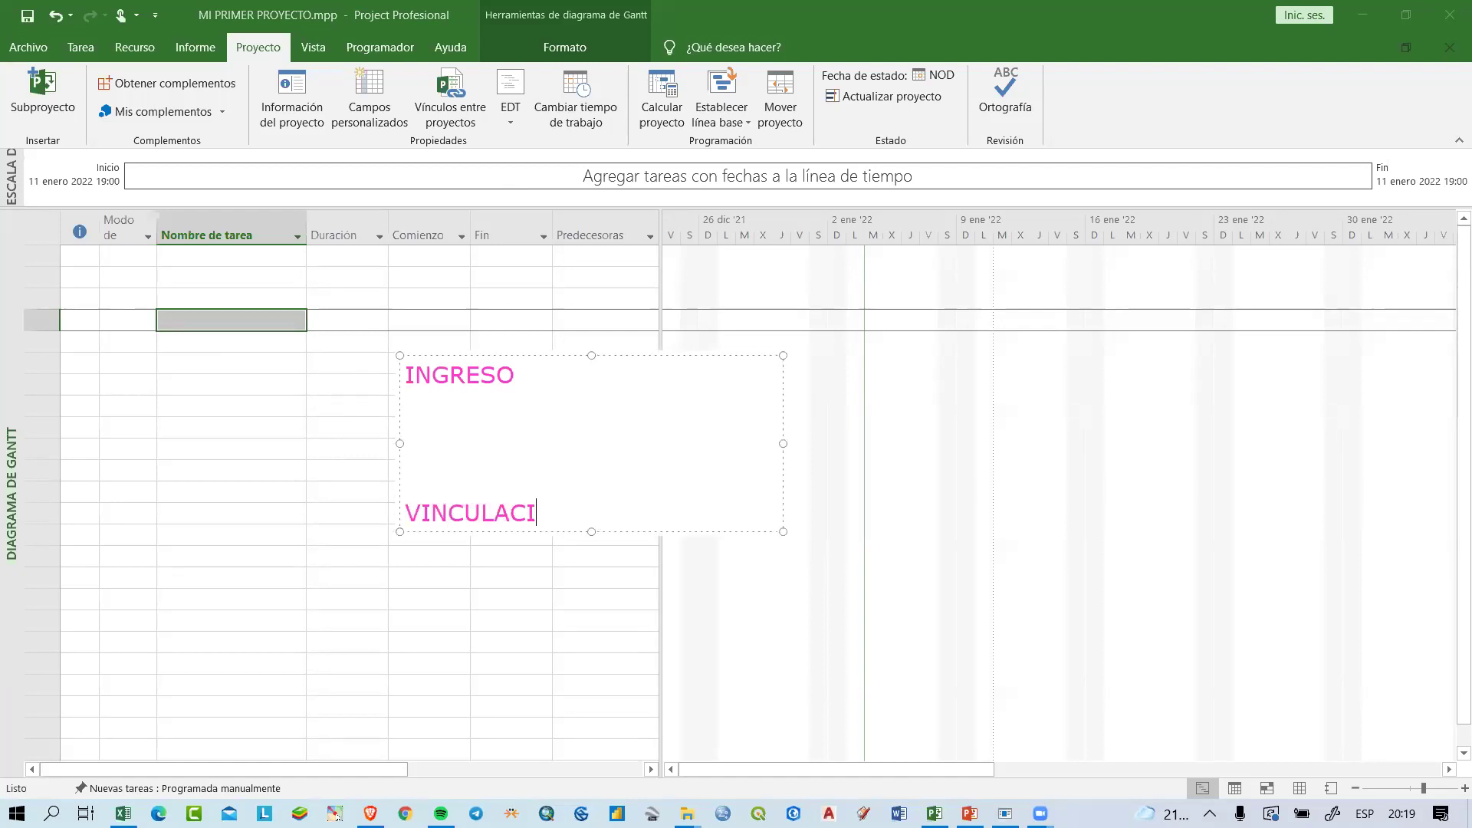
pyautogui.write('ON DE TAREAS')
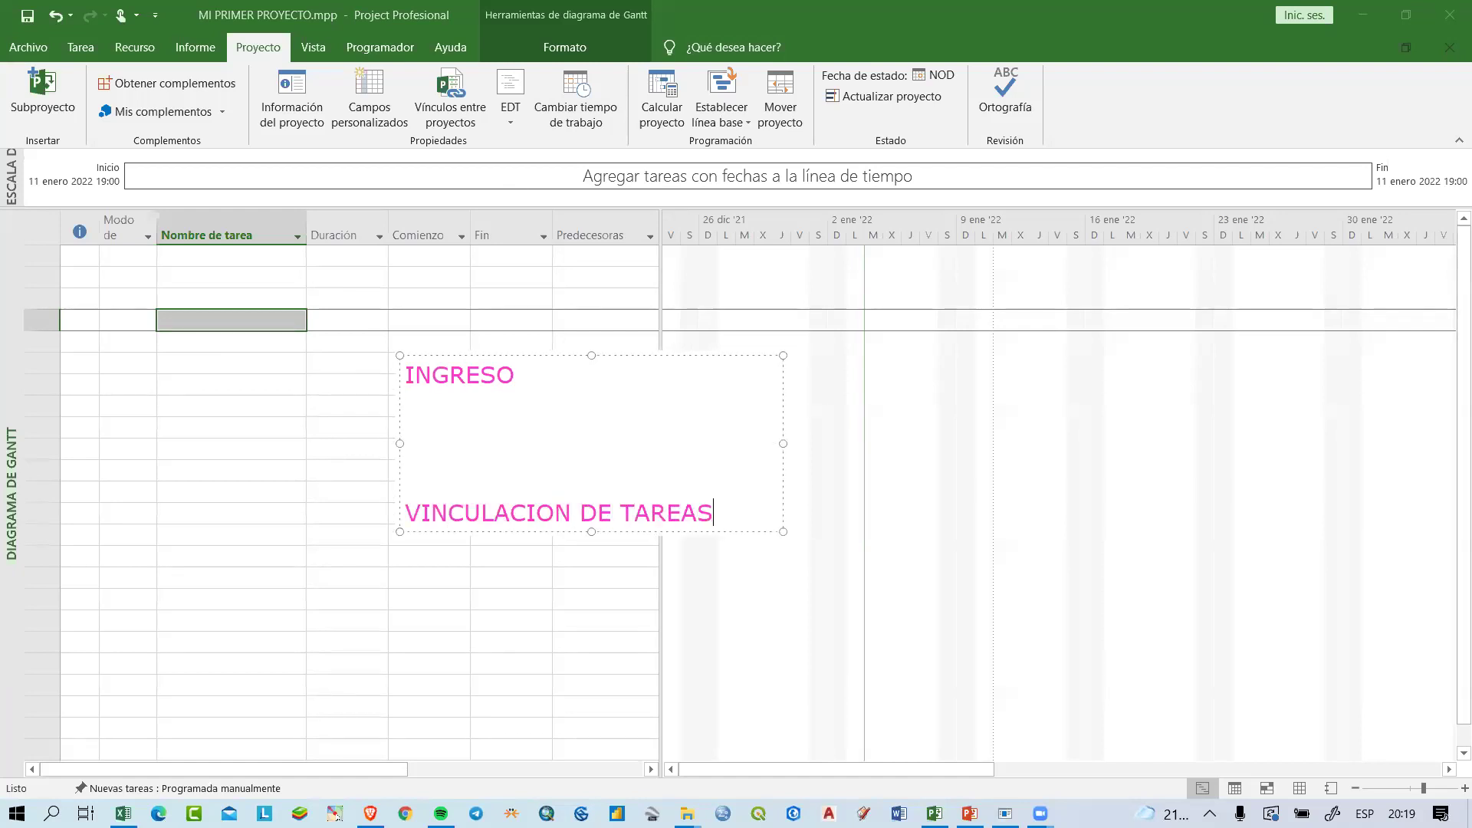
pyautogui.click(449, 411)
pyautogui.moveTo(758, 531); pyautogui.dragTo(293, 374)
pyautogui.press('Delete')
pyautogui.press('Delete')
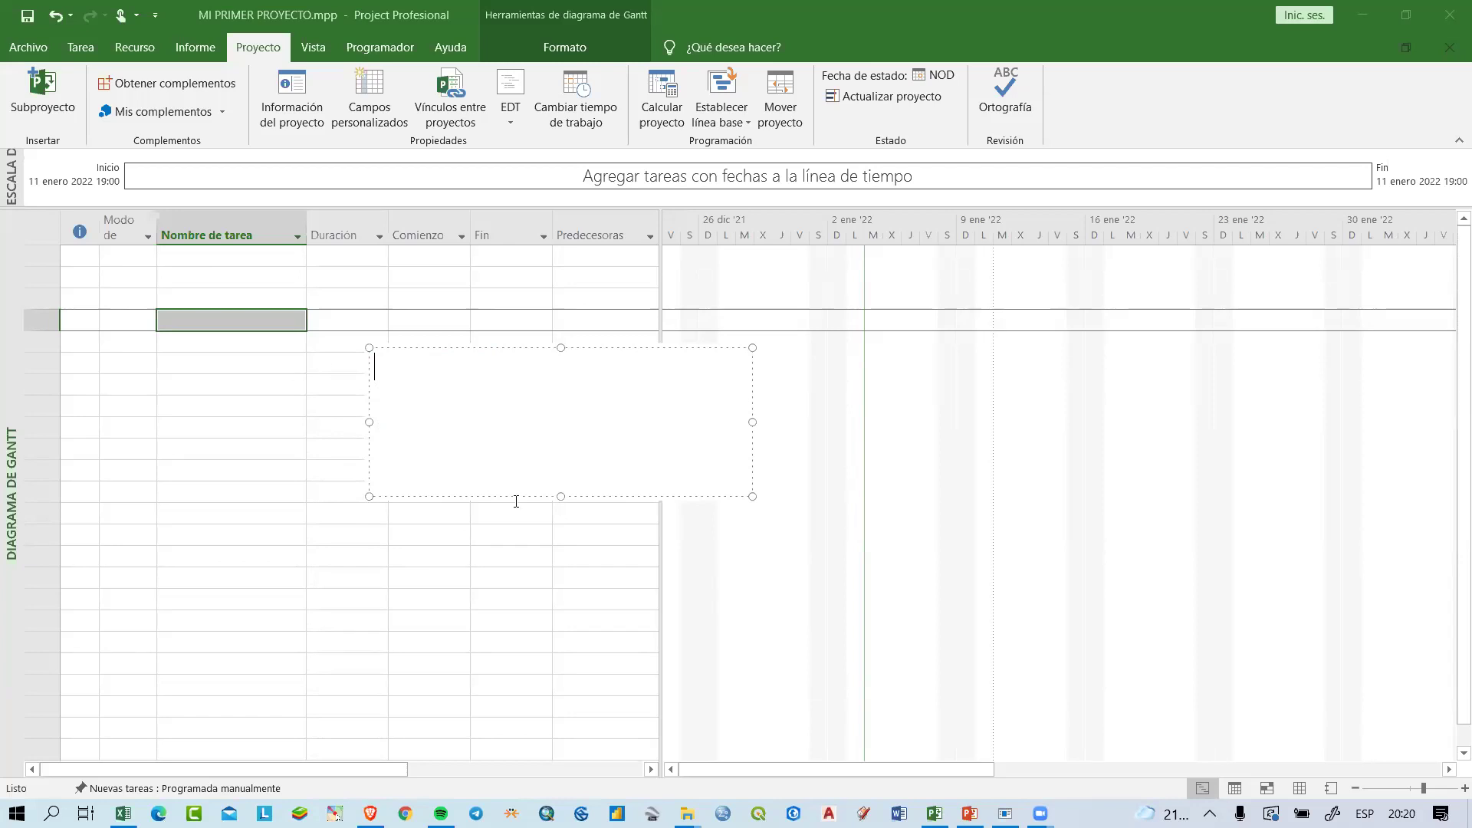
pyautogui.click(738, 571)
# Step: Enter PROYECTO CONTRUCCION DE VIVIENDA PRIMER PISO as the name of the first task in the empty task table
pyautogui.click(232, 279)
pyautogui.click(230, 257)
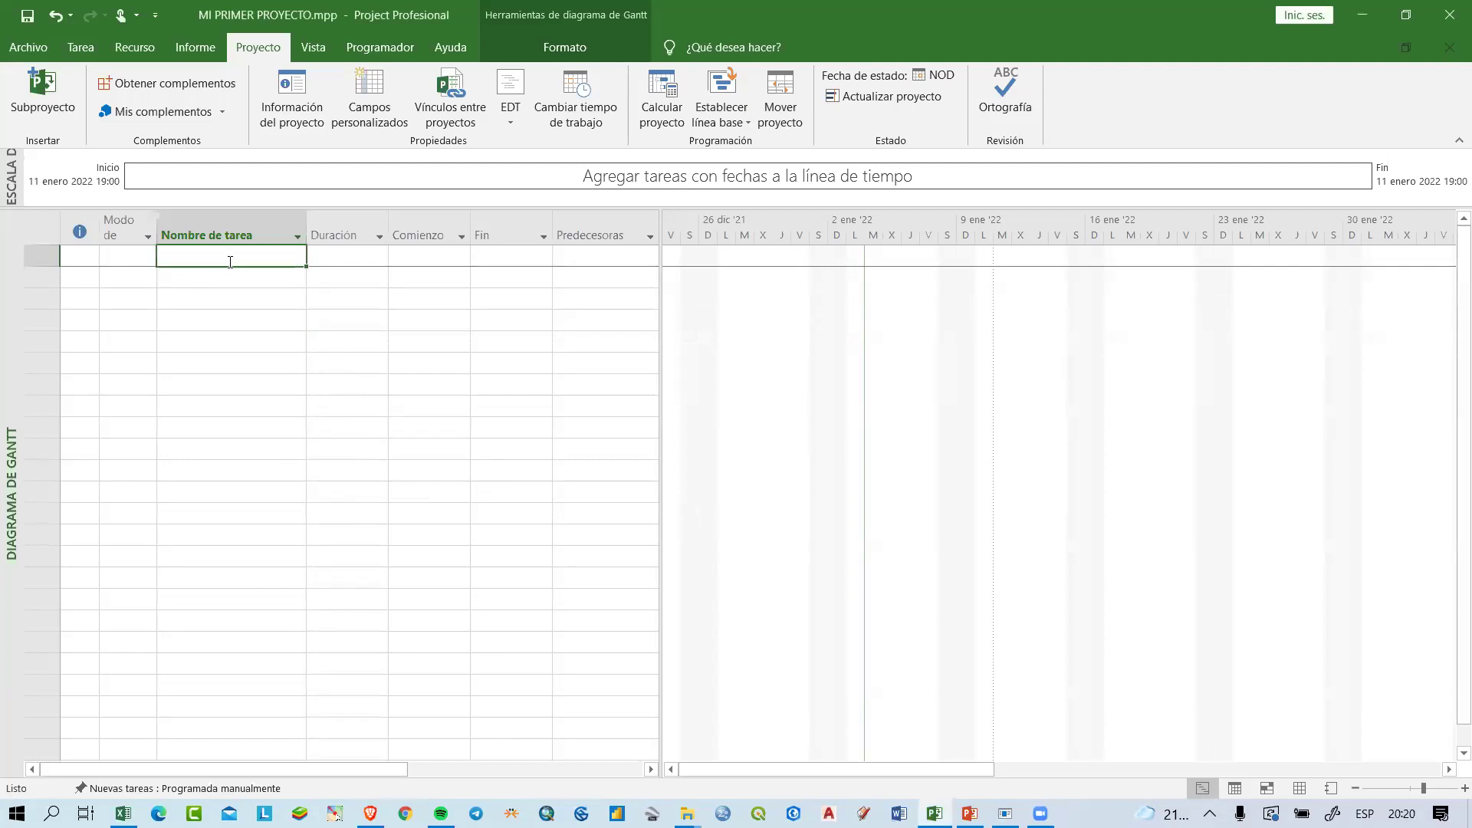
pyautogui.moveTo(230, 262); pyautogui.dragTo(263, 648)
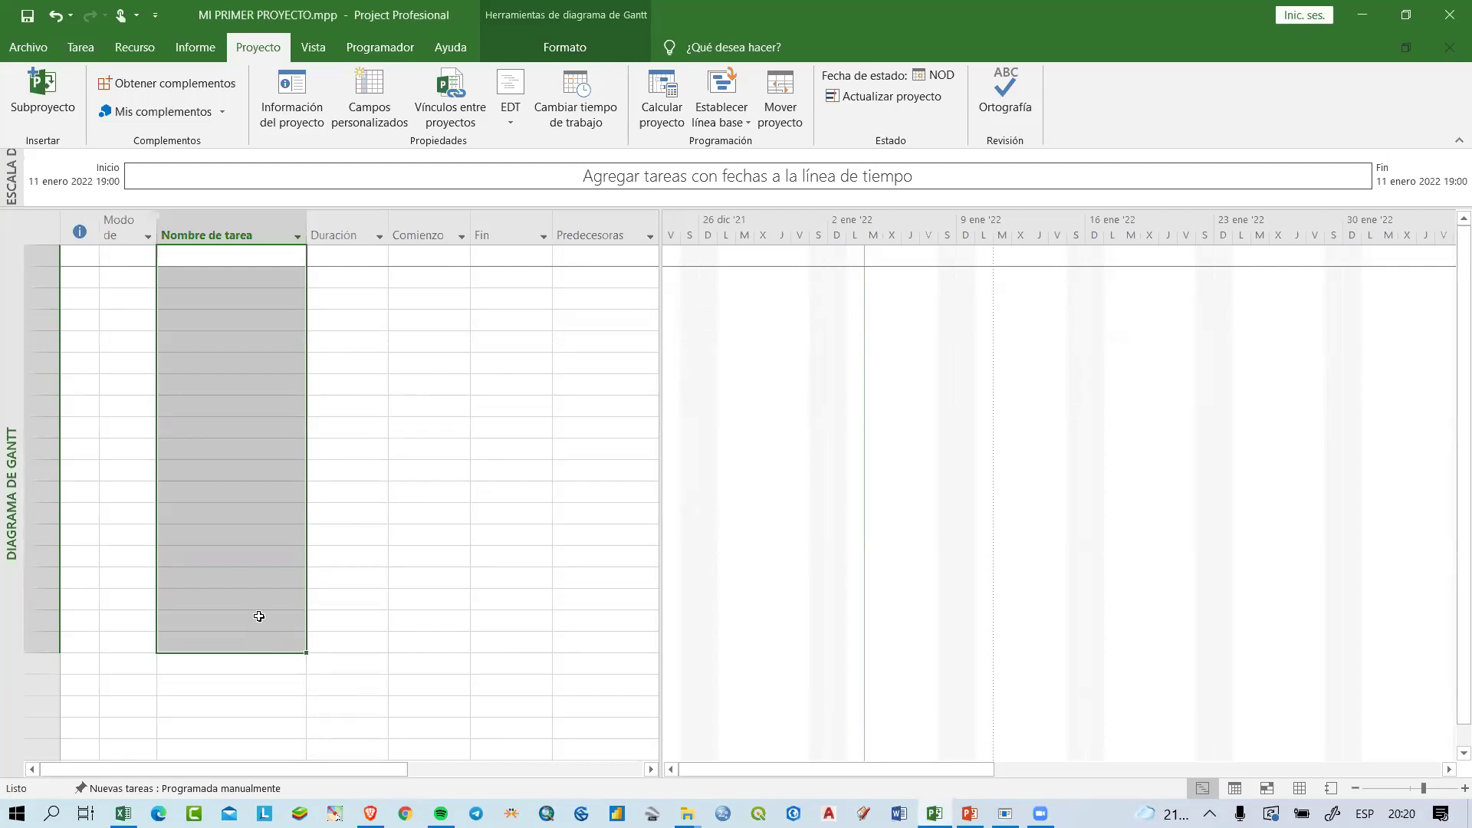
pyautogui.click(256, 255)
pyautogui.click(256, 256)
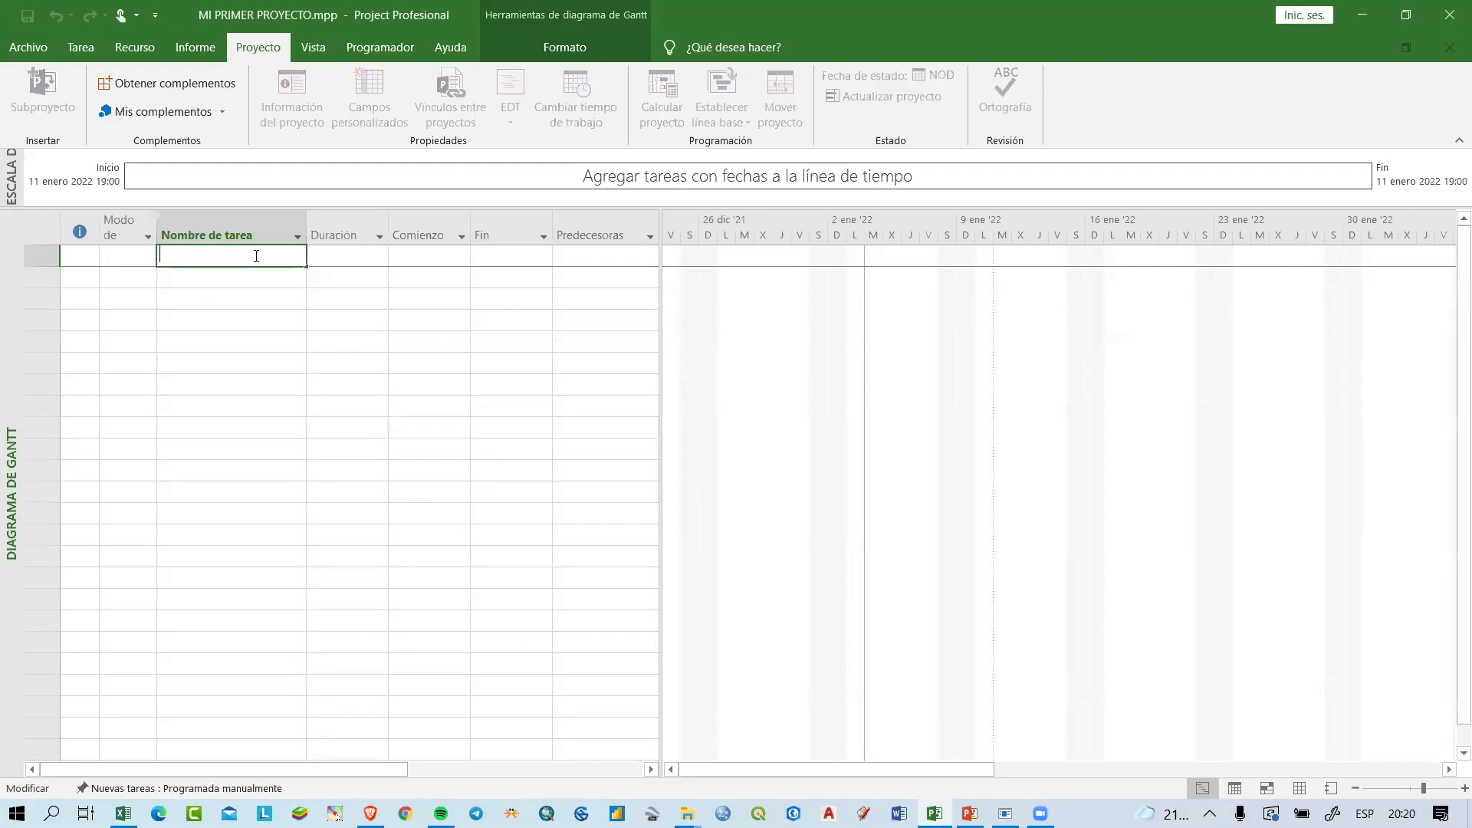
pyautogui.write('PROYECTO CONTRUCCION DE VI')
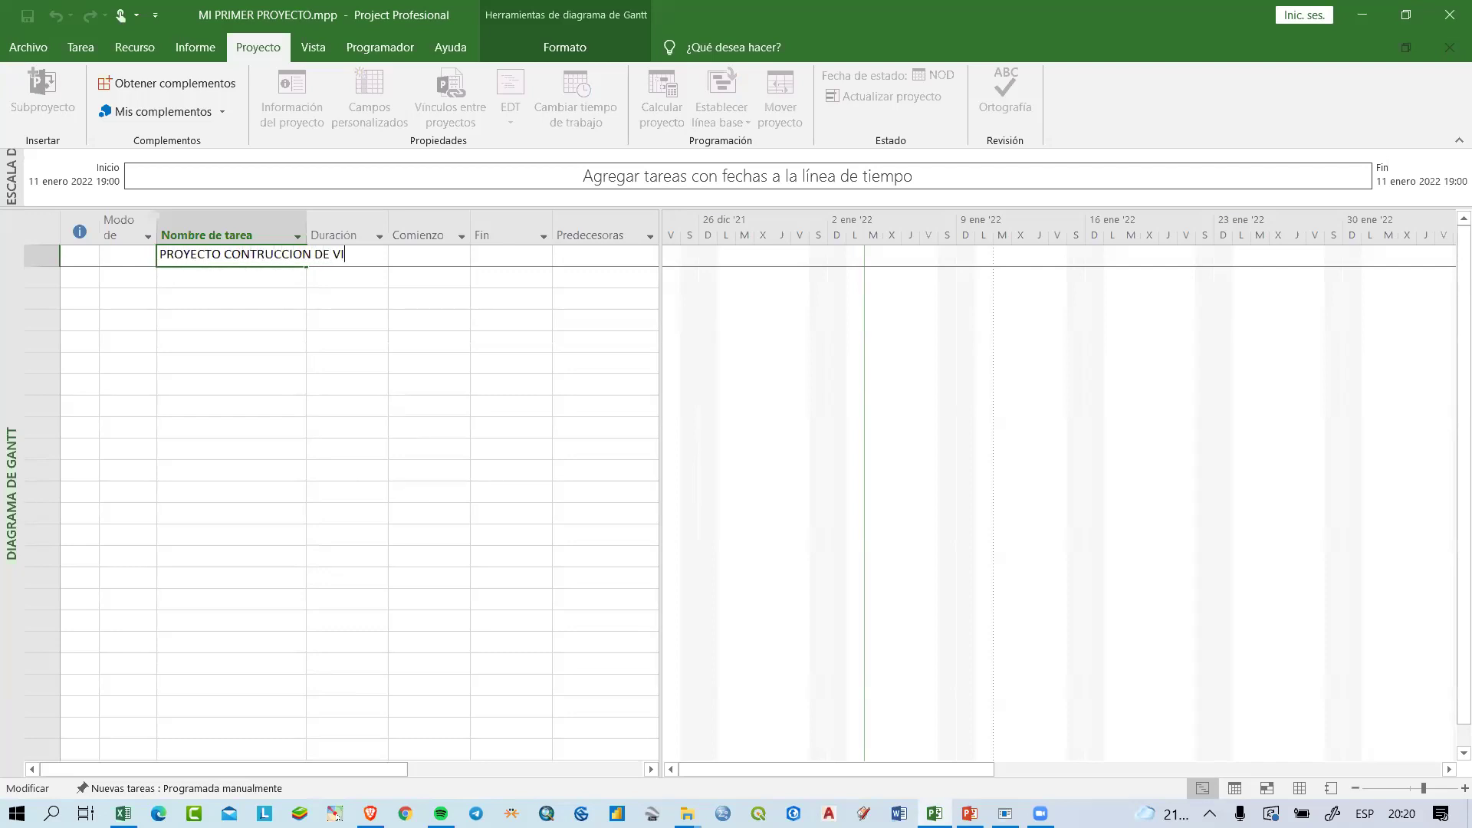
pyautogui.write('VIENDA PRIMER PISO')
pyautogui.press('Return')
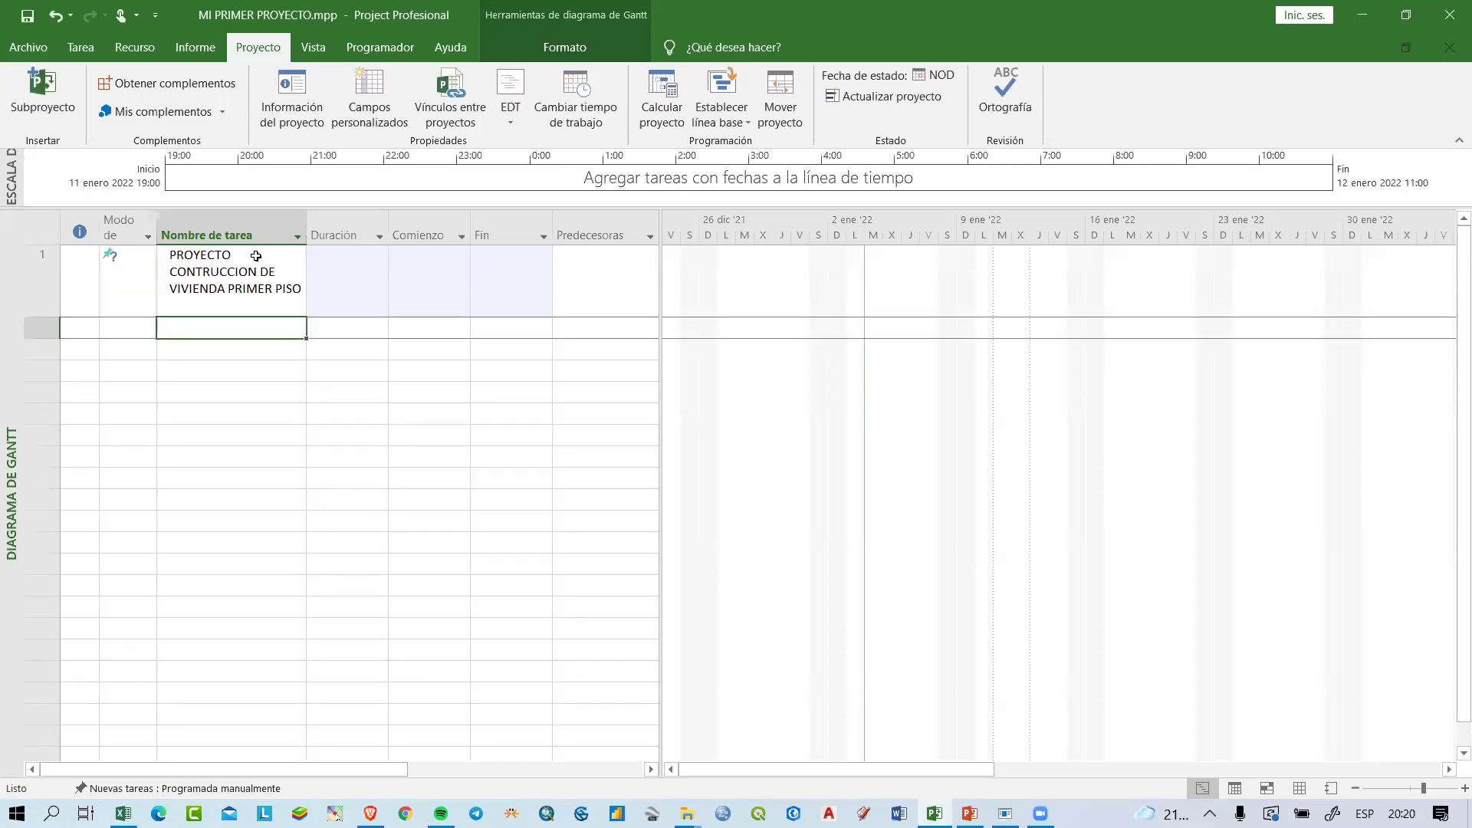
# Step: Set new tasks to be scheduled automatically (Programada automáticamente)
pyautogui.click(245, 290)
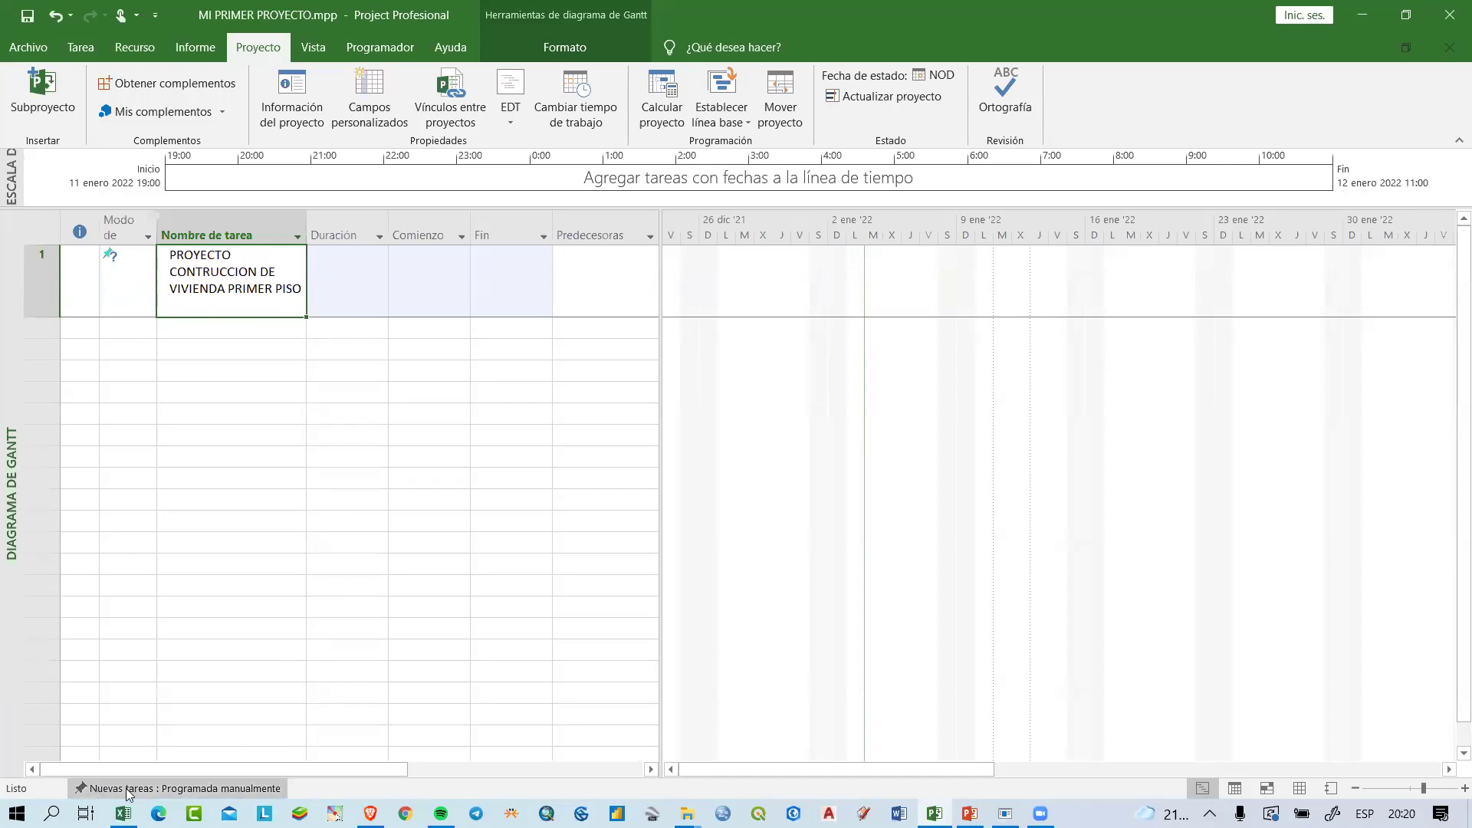
pyautogui.click(155, 789)
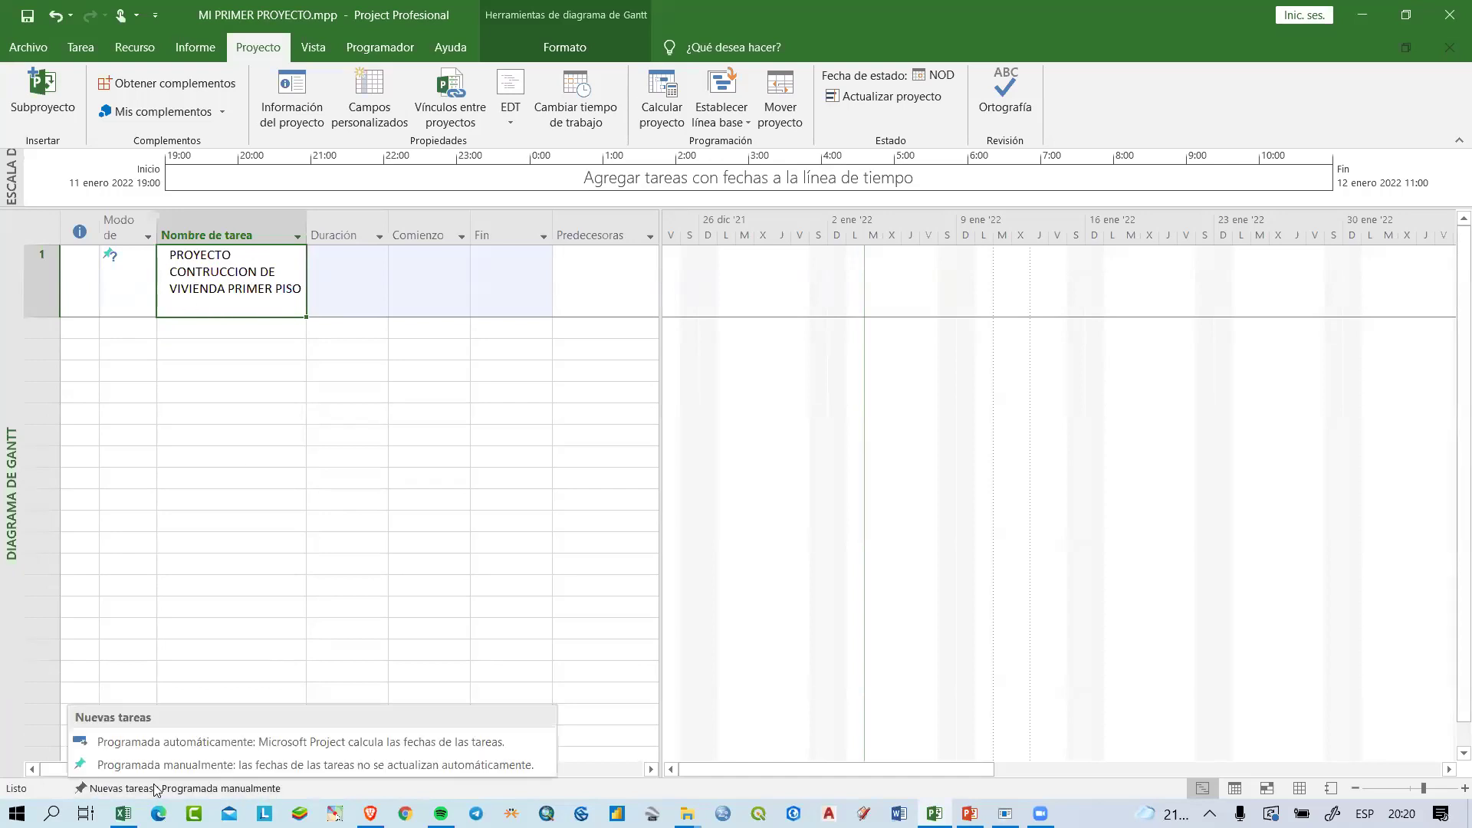
pyautogui.click(244, 743)
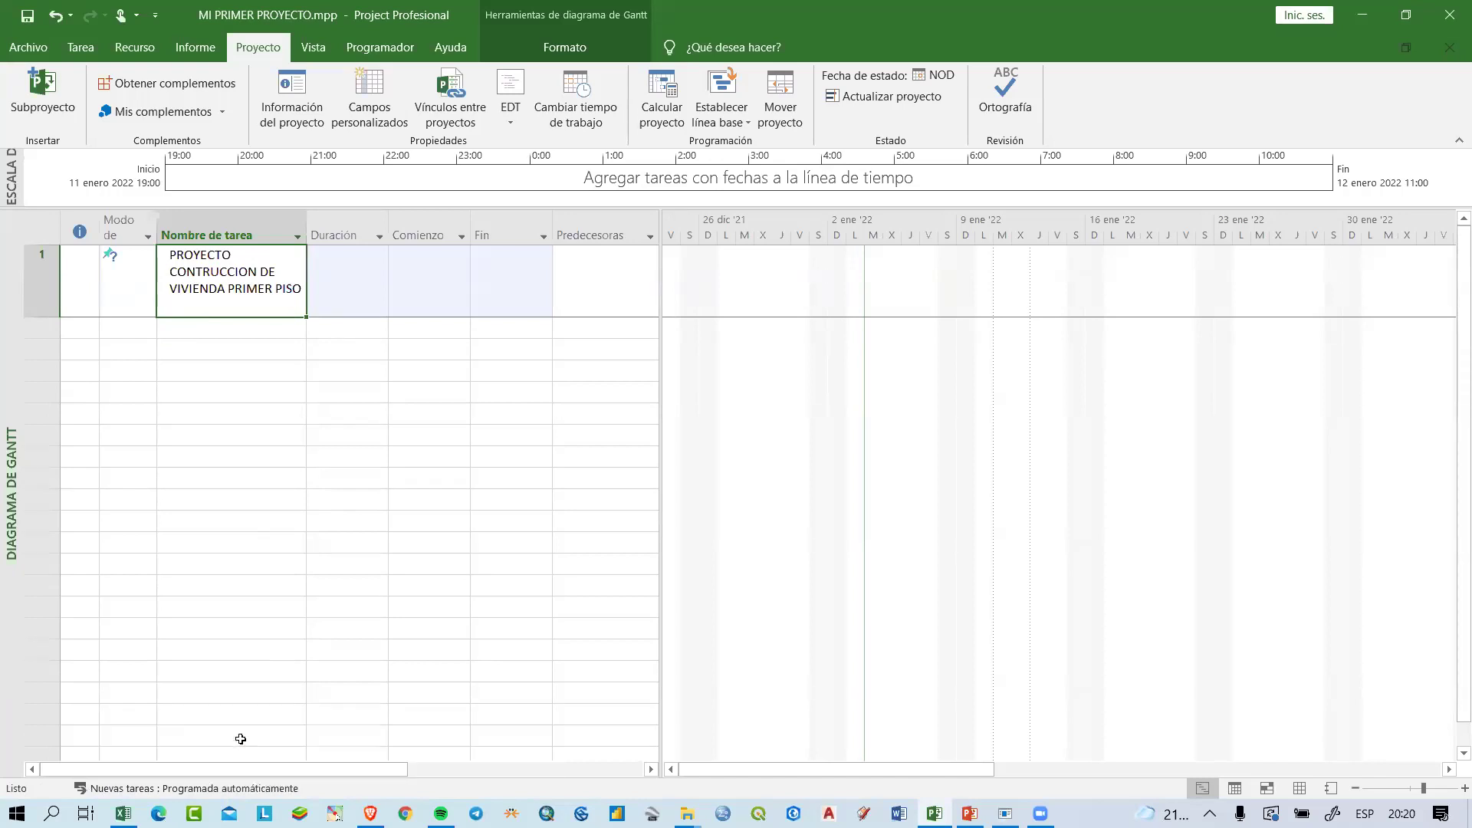
pyautogui.click(264, 790)
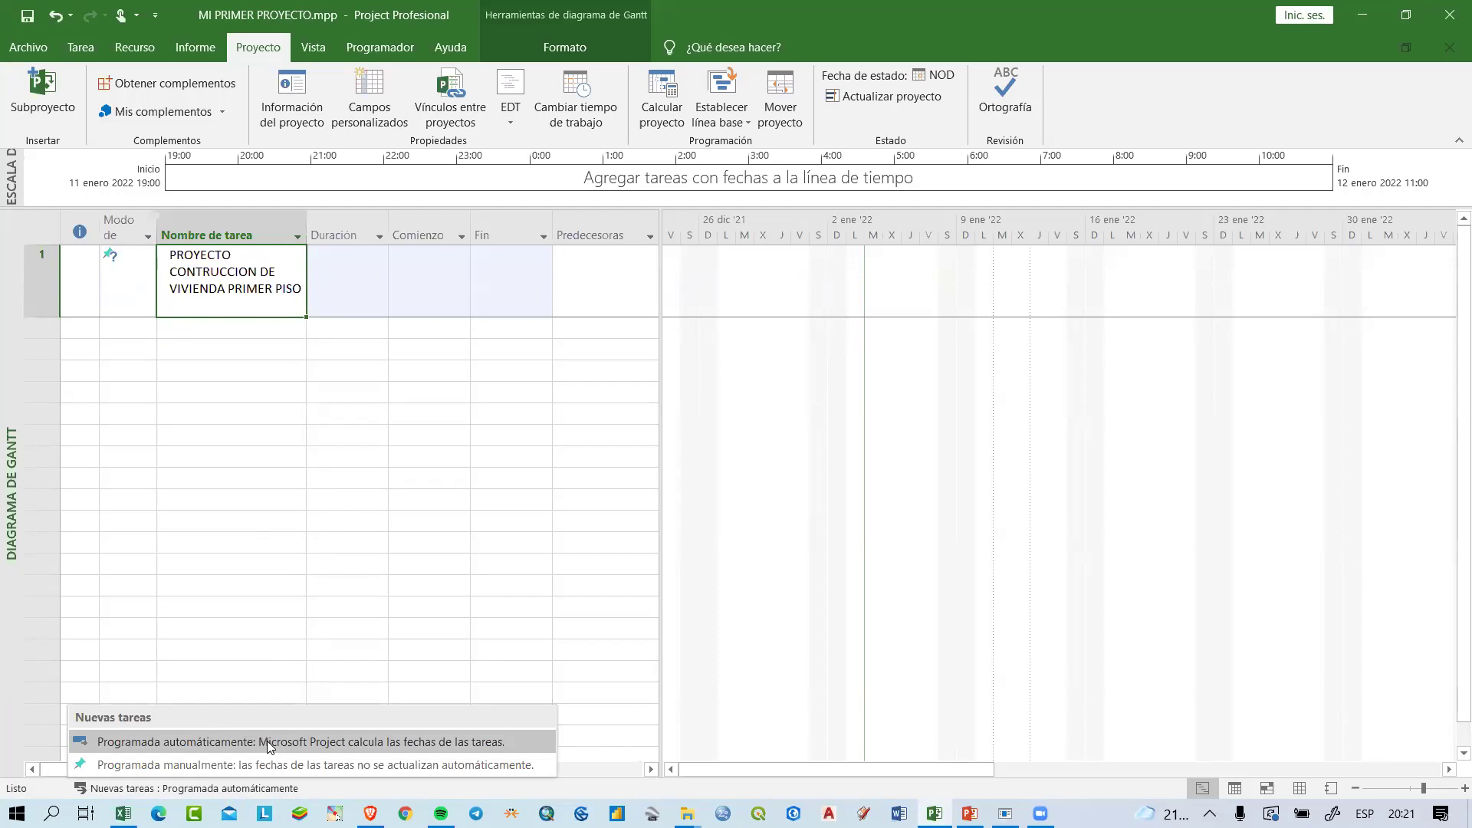
# Step: Change the first task's mode to Programada automáticamente
pyautogui.click(139, 285)
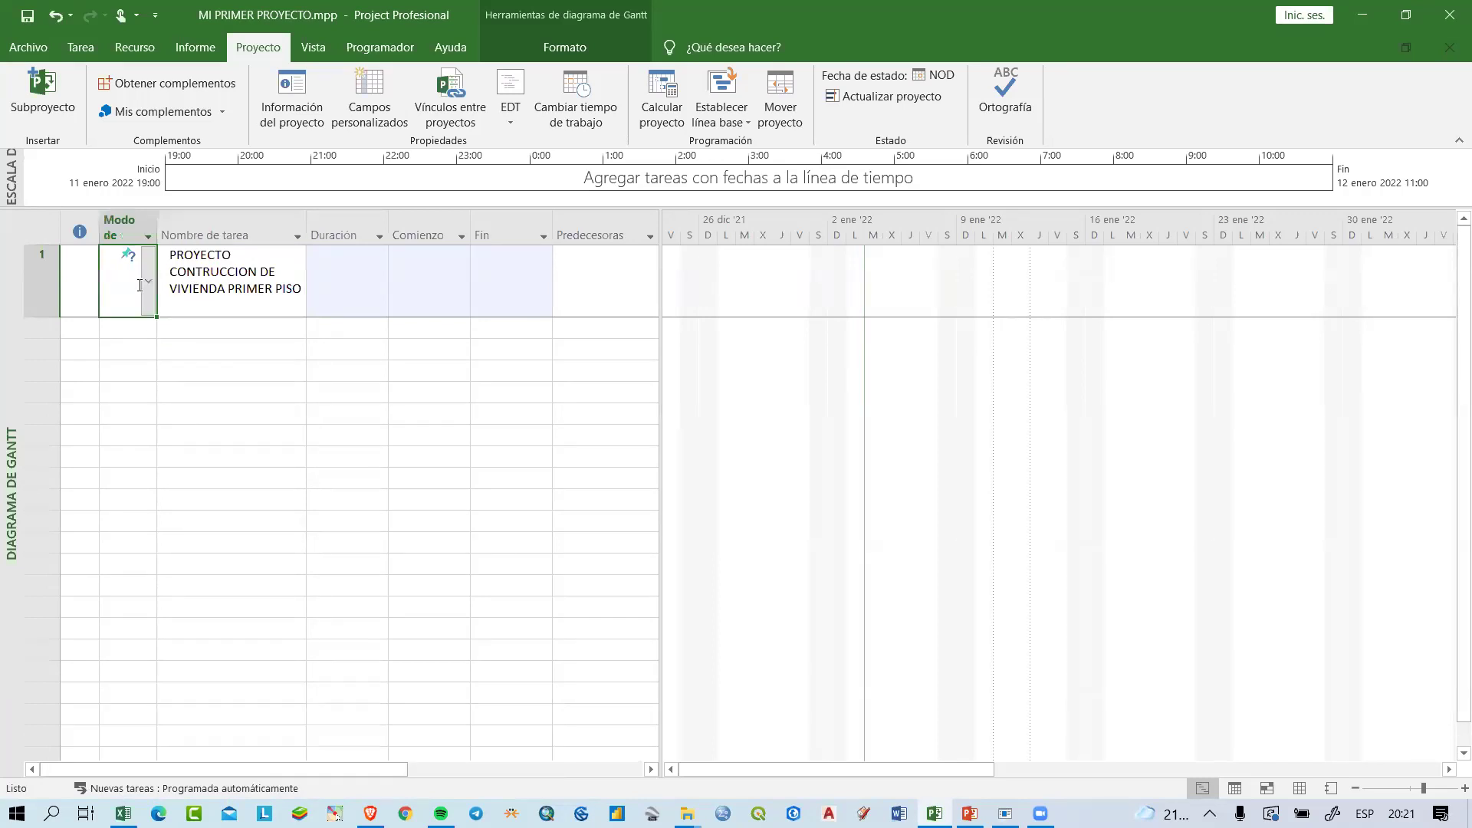
pyautogui.click(148, 292)
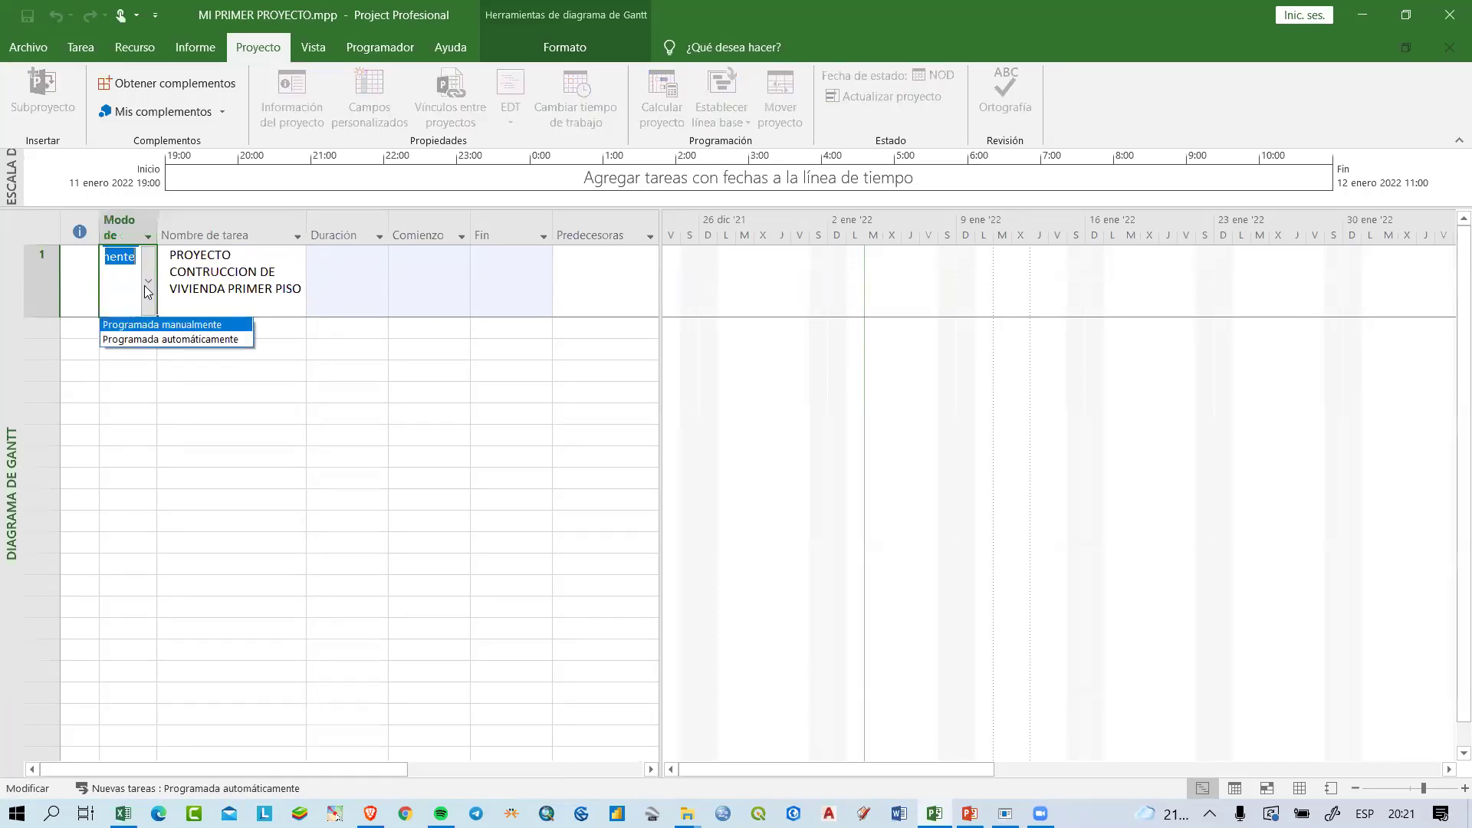
pyautogui.click(187, 344)
pyautogui.click(204, 299)
pyautogui.press('Tab')
pyautogui.click(238, 284)
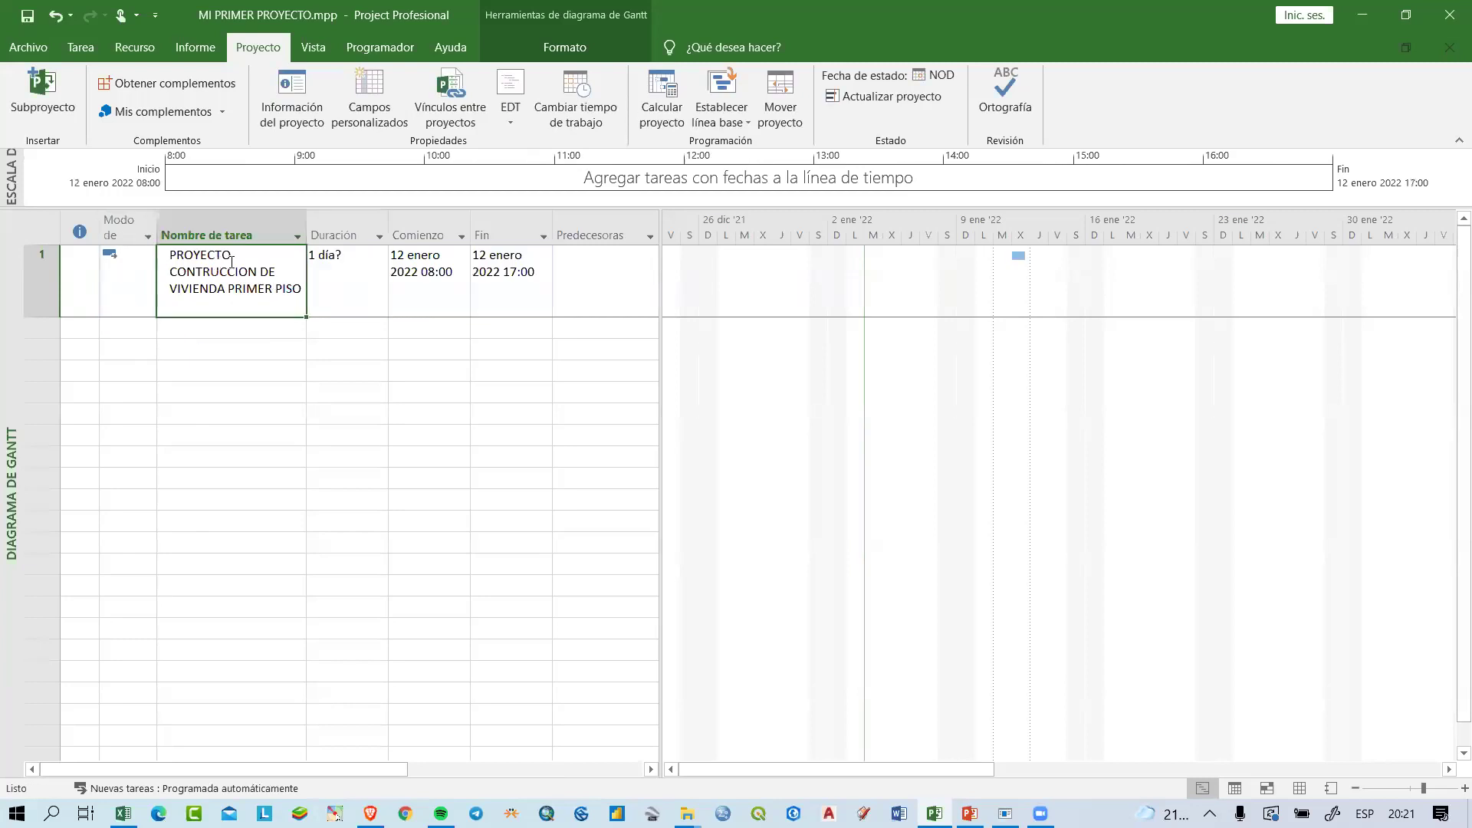
# Step: Add two tasks named FASE 1 and ACTIVIDAD 1 directly below the project task
pyautogui.click(239, 329)
pyautogui.click(212, 292)
pyautogui.click(189, 322)
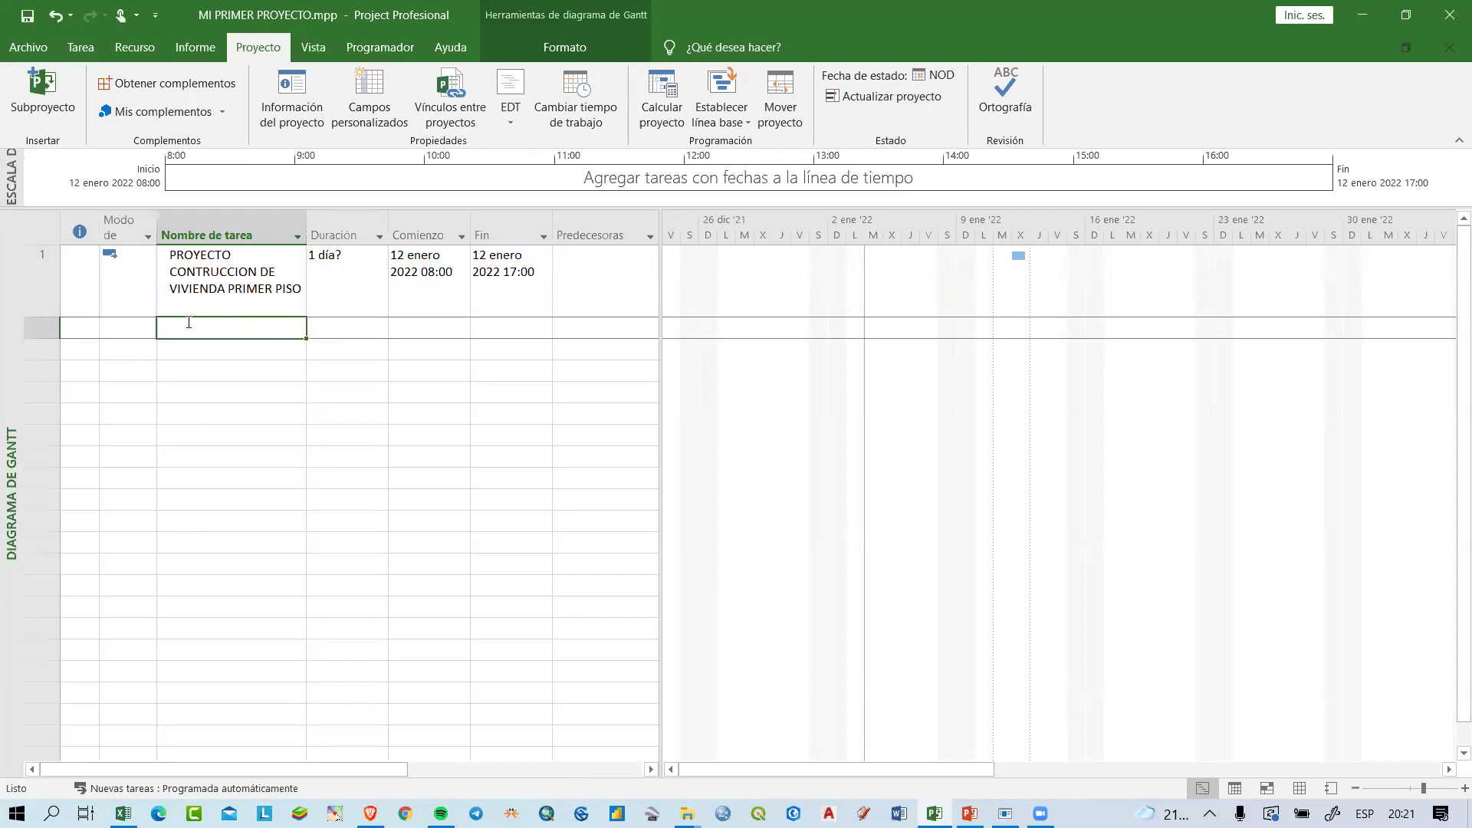
pyautogui.write('FASE')
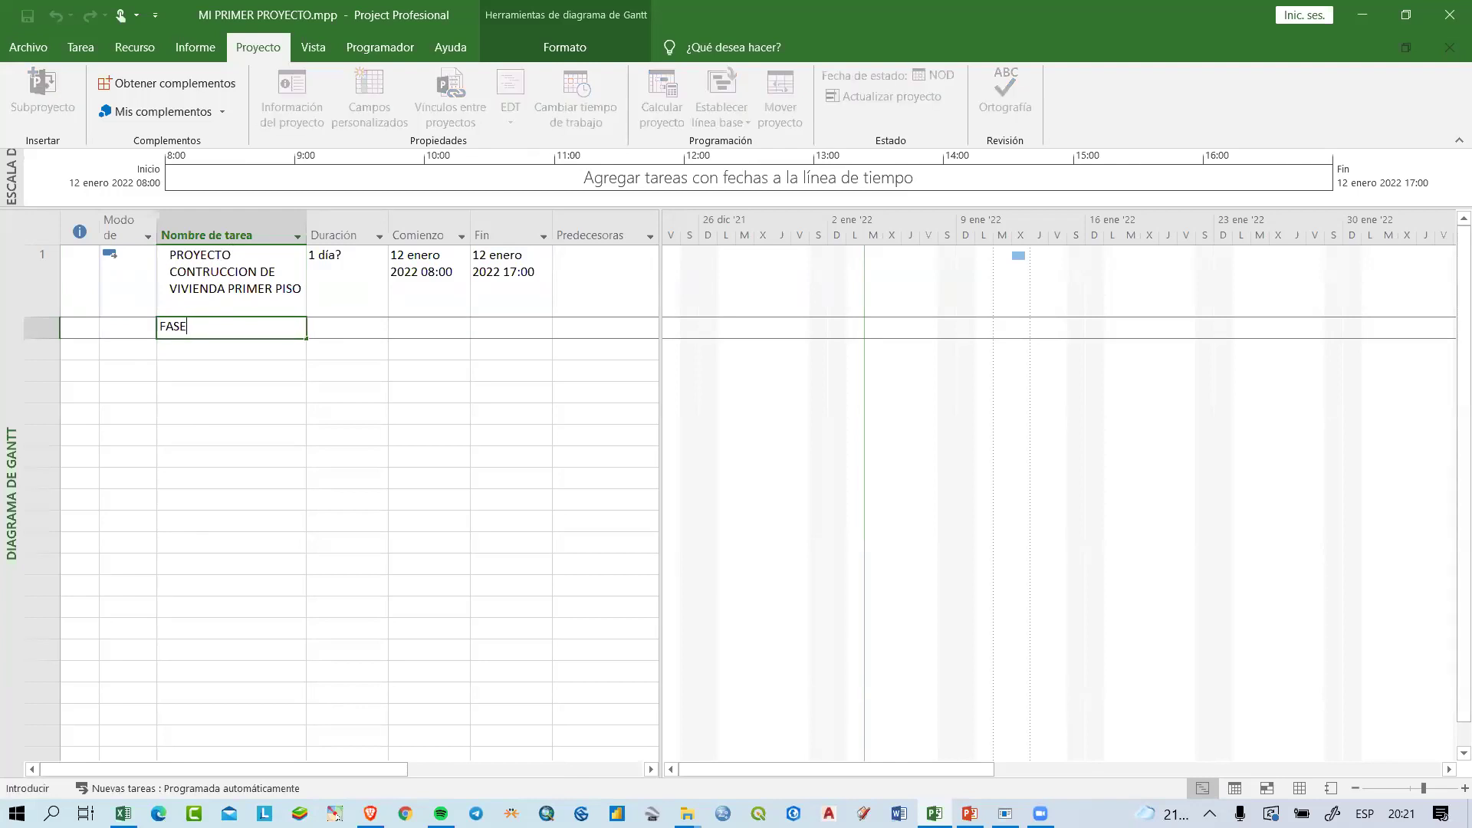
pyautogui.write(' 1')
pyautogui.press('Return')
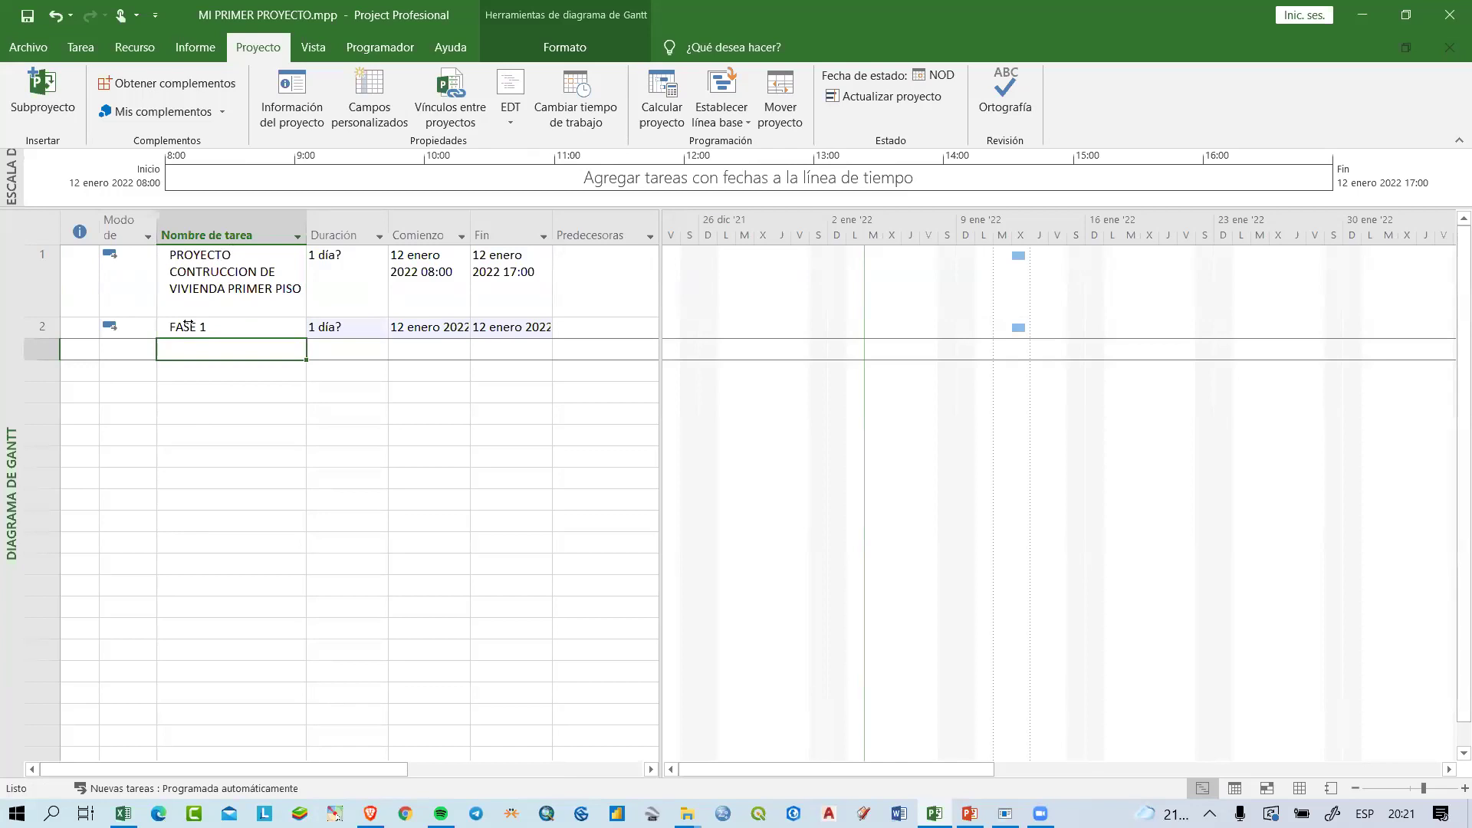
pyautogui.write('ACTIVIDAD')
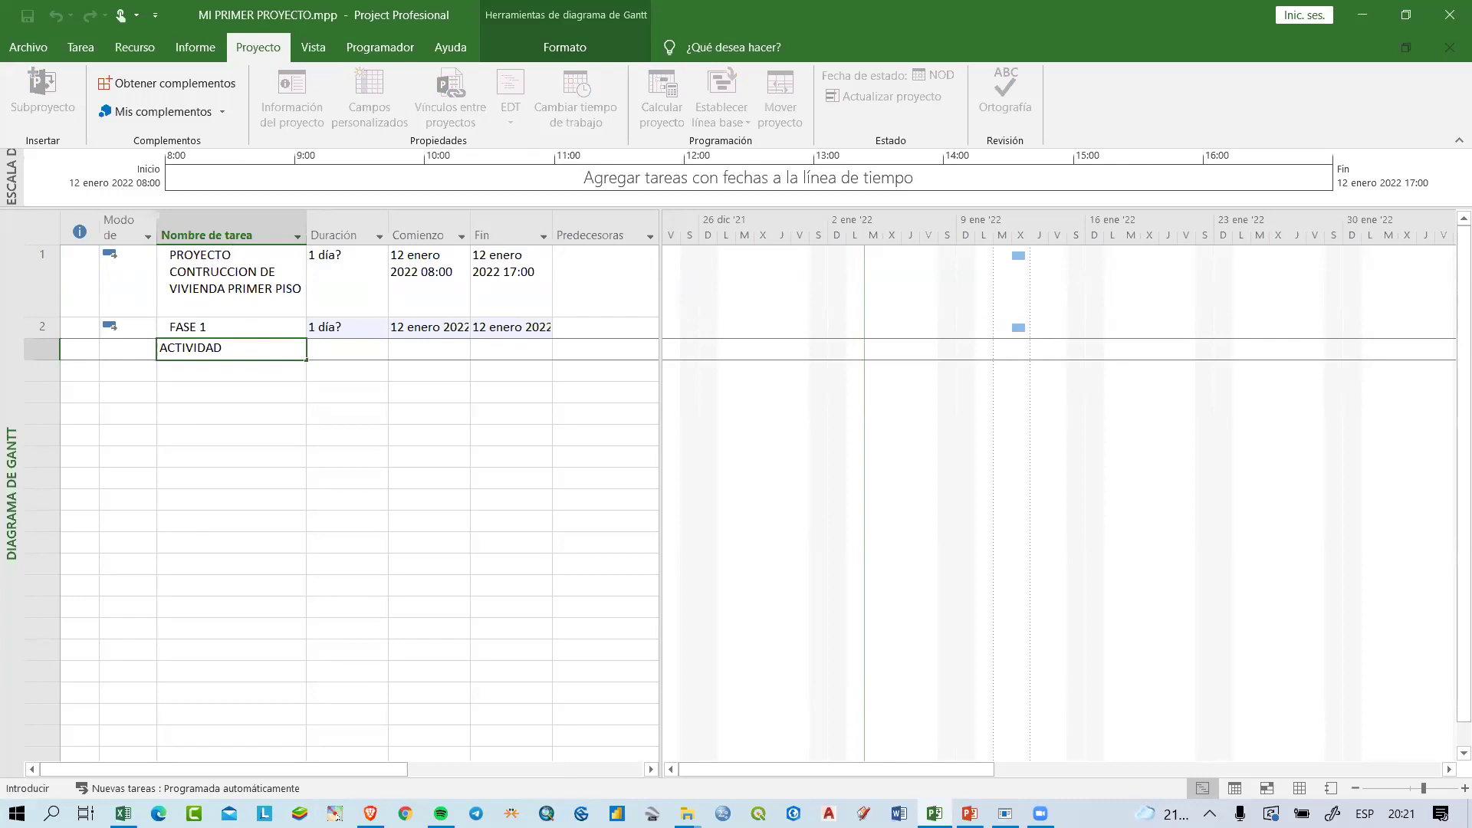
pyautogui.write(' 1')
pyautogui.press('Return')
# Step: Add three more tasks named TAREA1, TARE2 and ACTIVIDAD2 below ACTIVIDAD 1
pyautogui.write('TAREA1')
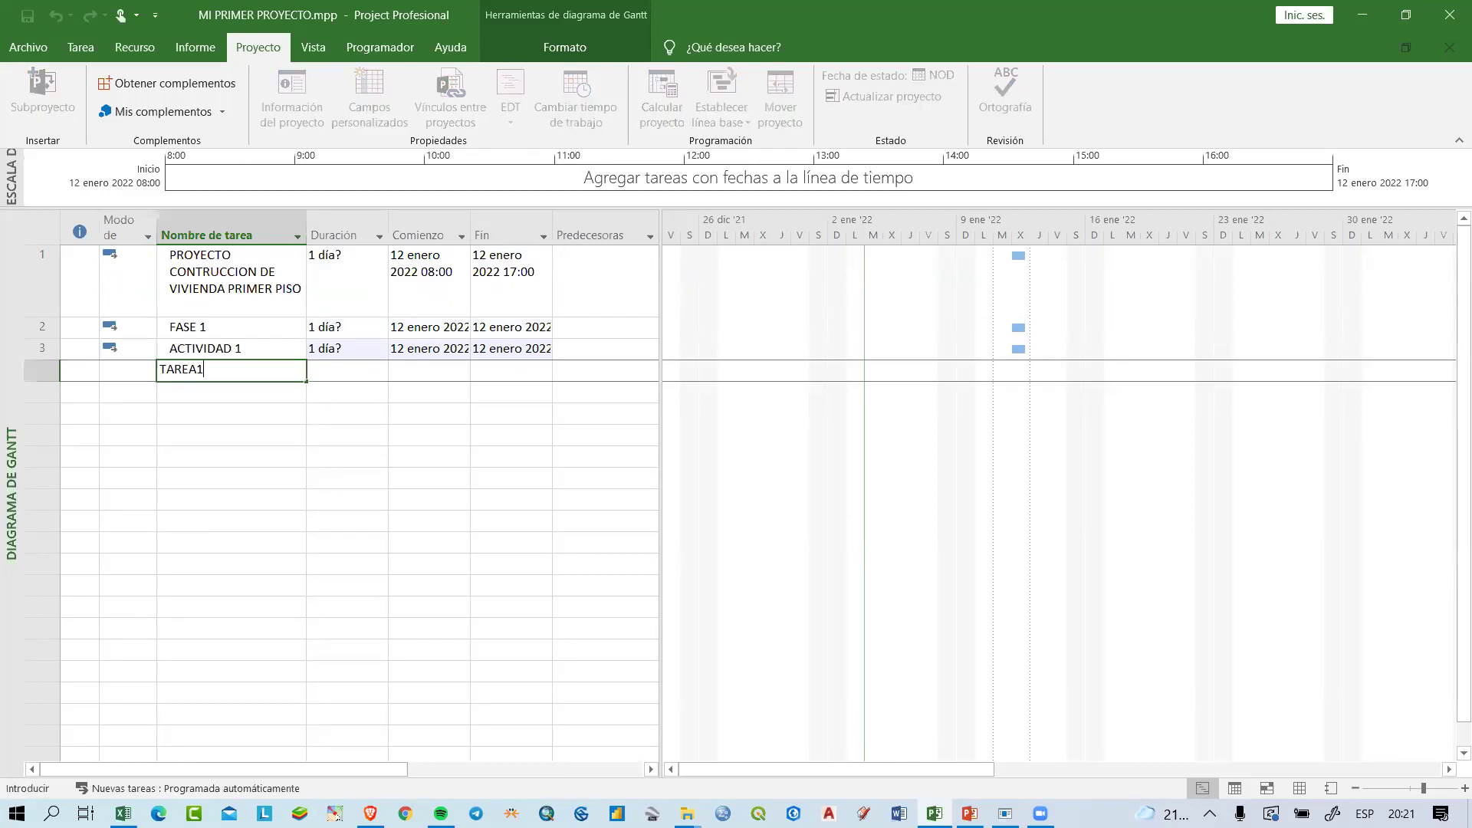
pyautogui.press('Return')
pyautogui.write('TARE"')
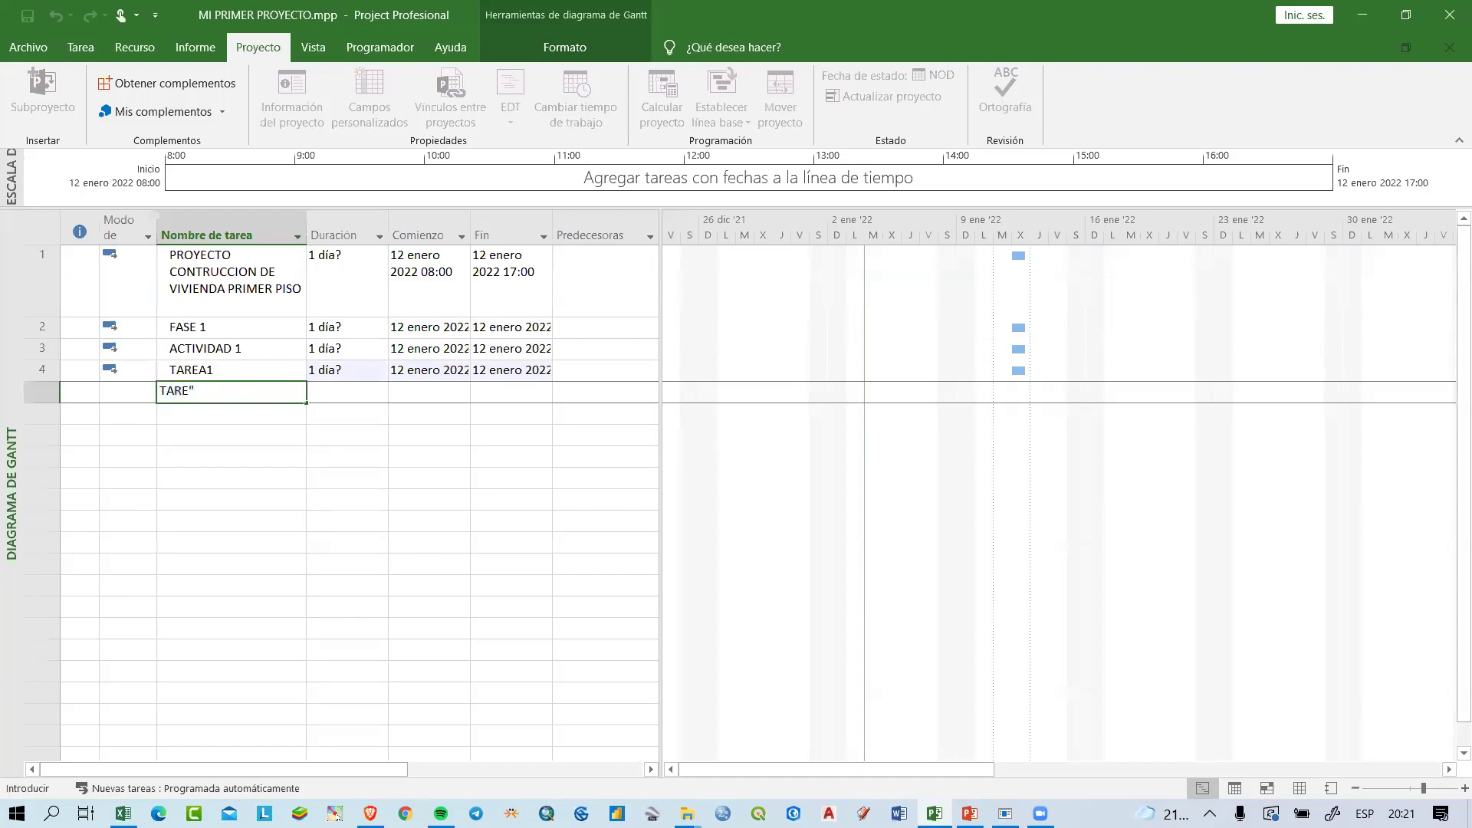
pyautogui.press('BackSpace')
pyautogui.write('2')
pyautogui.press('Return')
pyautogui.write('ACTIVI')
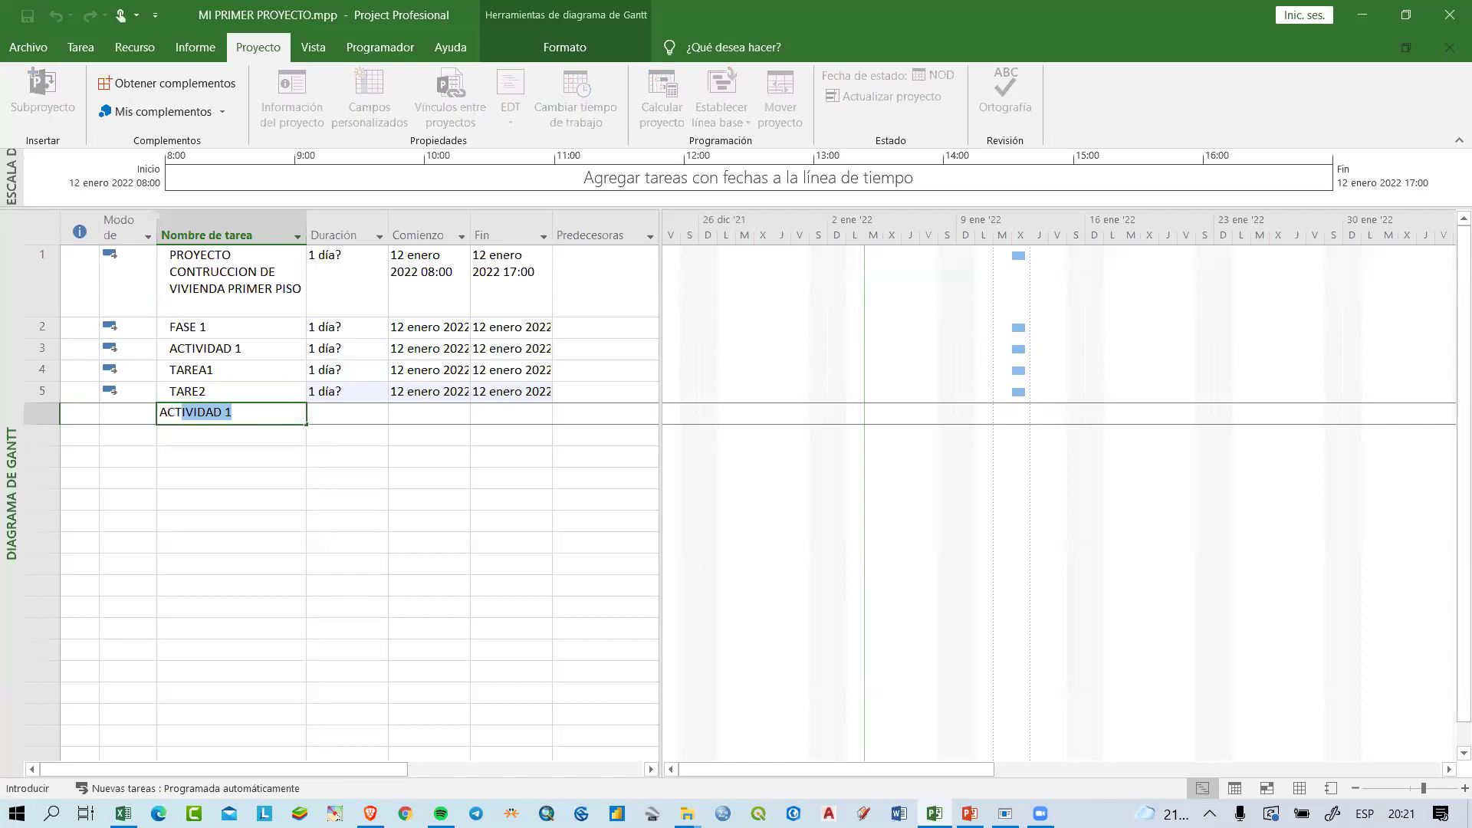
pyautogui.write('DAD')
pyautogui.press('BackSpace')
pyautogui.press('BackSpace')
pyautogui.write('2')
# Step: Retype the name of the fifth task as TARE2
pyautogui.press('Up')
pyautogui.write('TAREA')
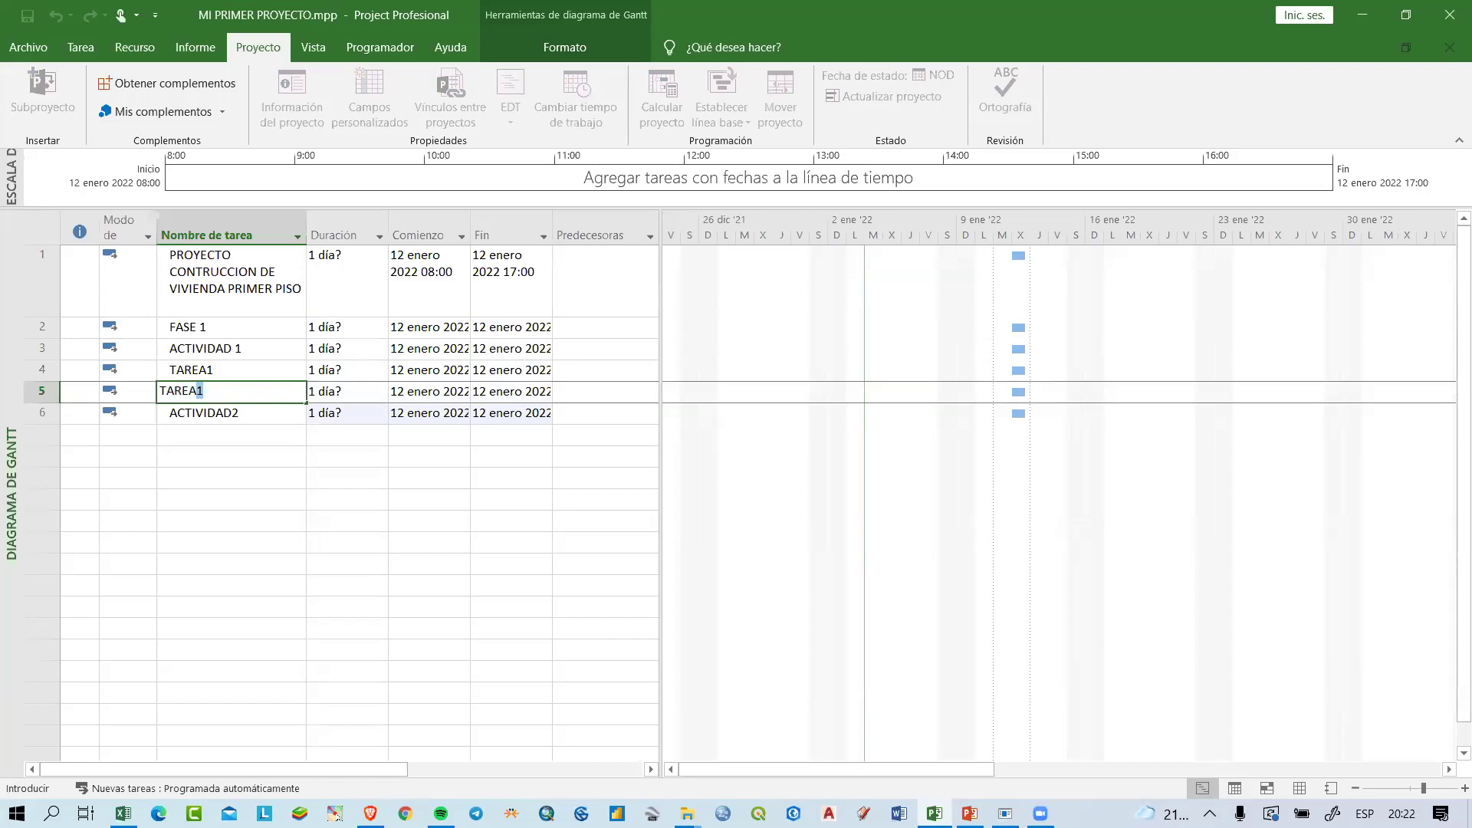
pyautogui.press('BackSpace')
pyautogui.press('BackSpace')
pyautogui.write('2')
pyautogui.press('Return')
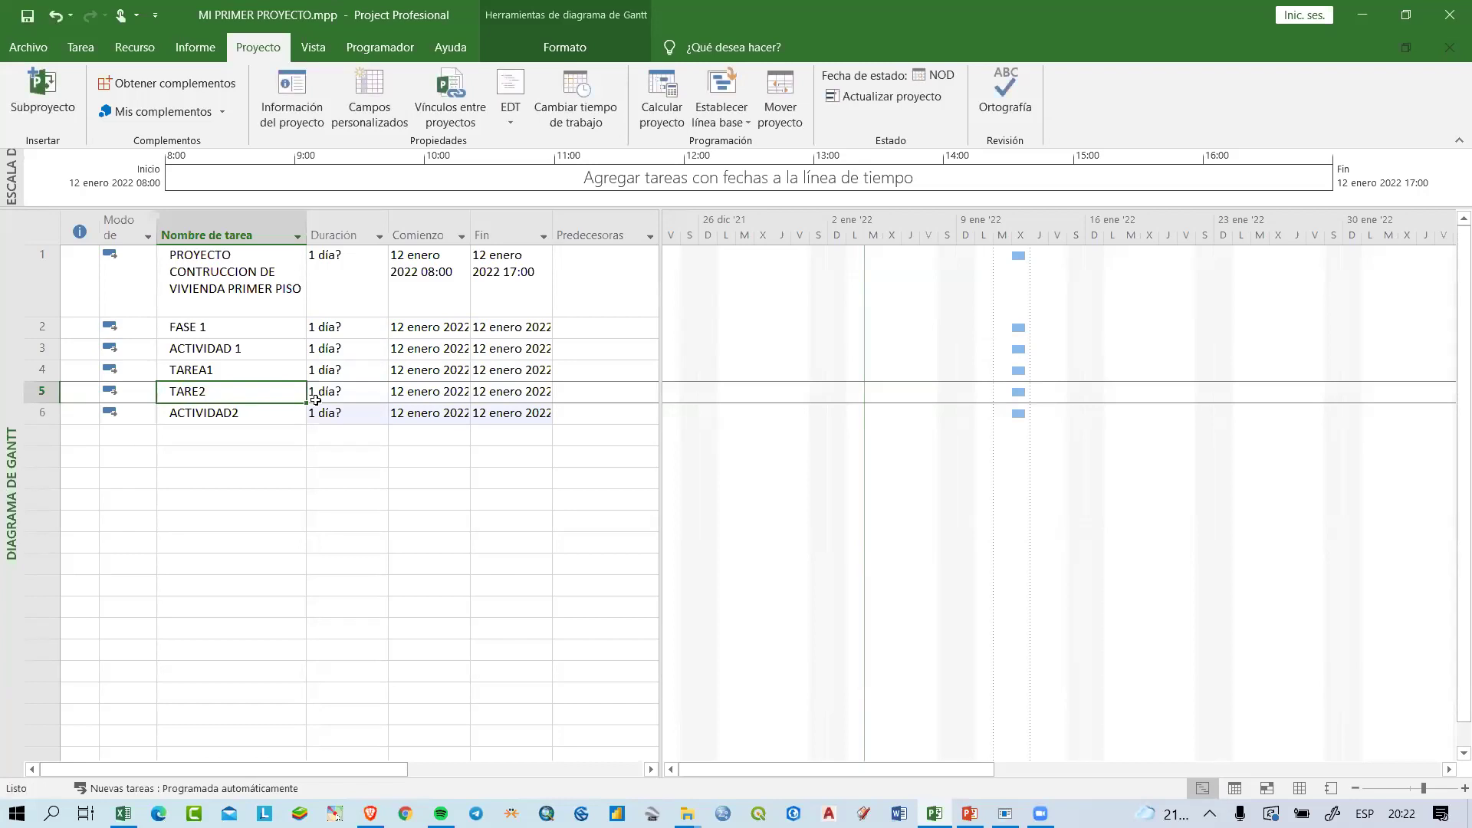
# Step: Clear the names of tasks 2 through 6, from FASE 1 to ACTIVIDAD2
pyautogui.moveTo(247, 412); pyautogui.dragTo(231, 329)
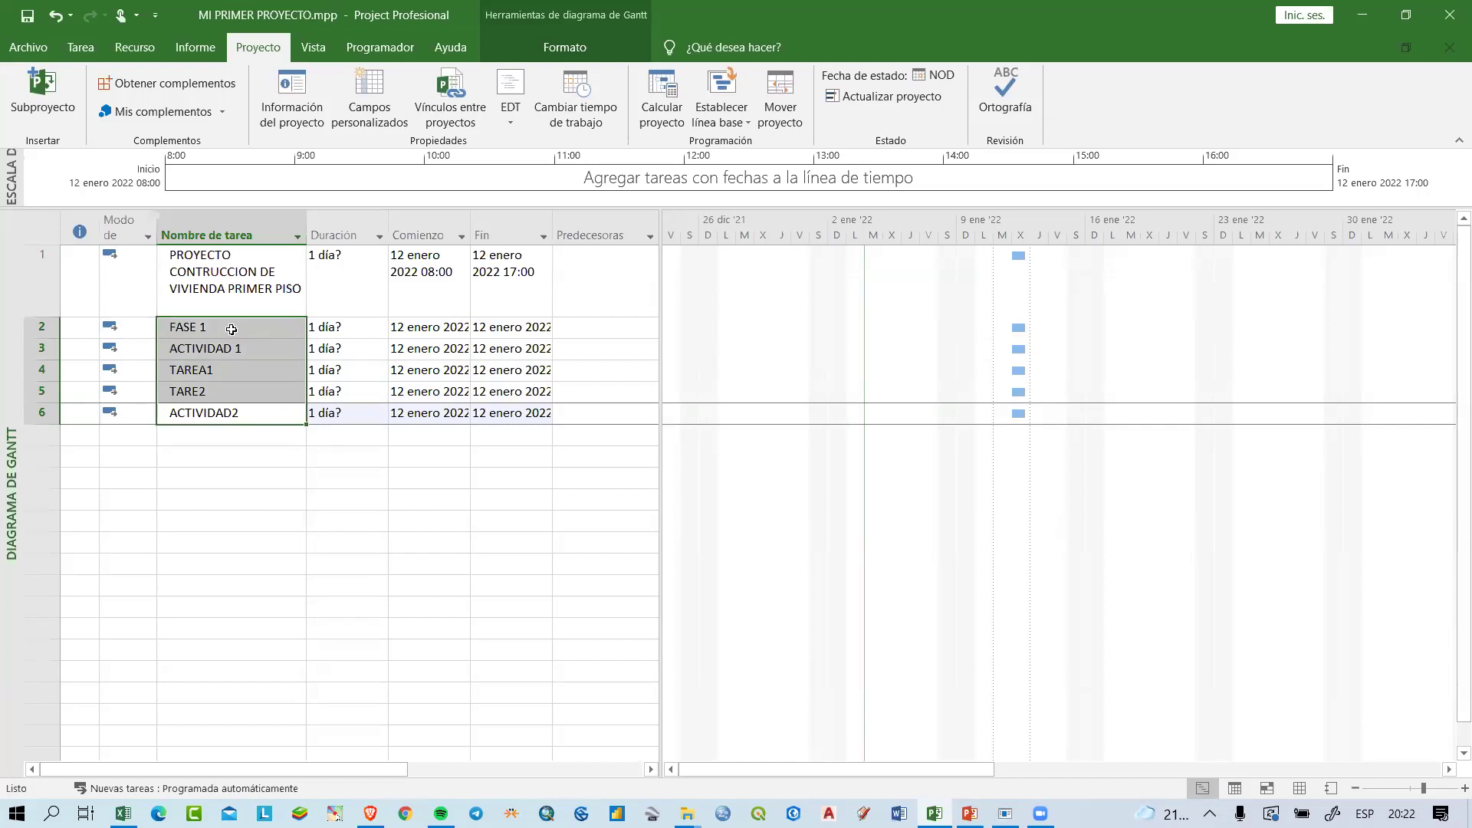
pyautogui.press('Delete')
pyautogui.click(238, 460)
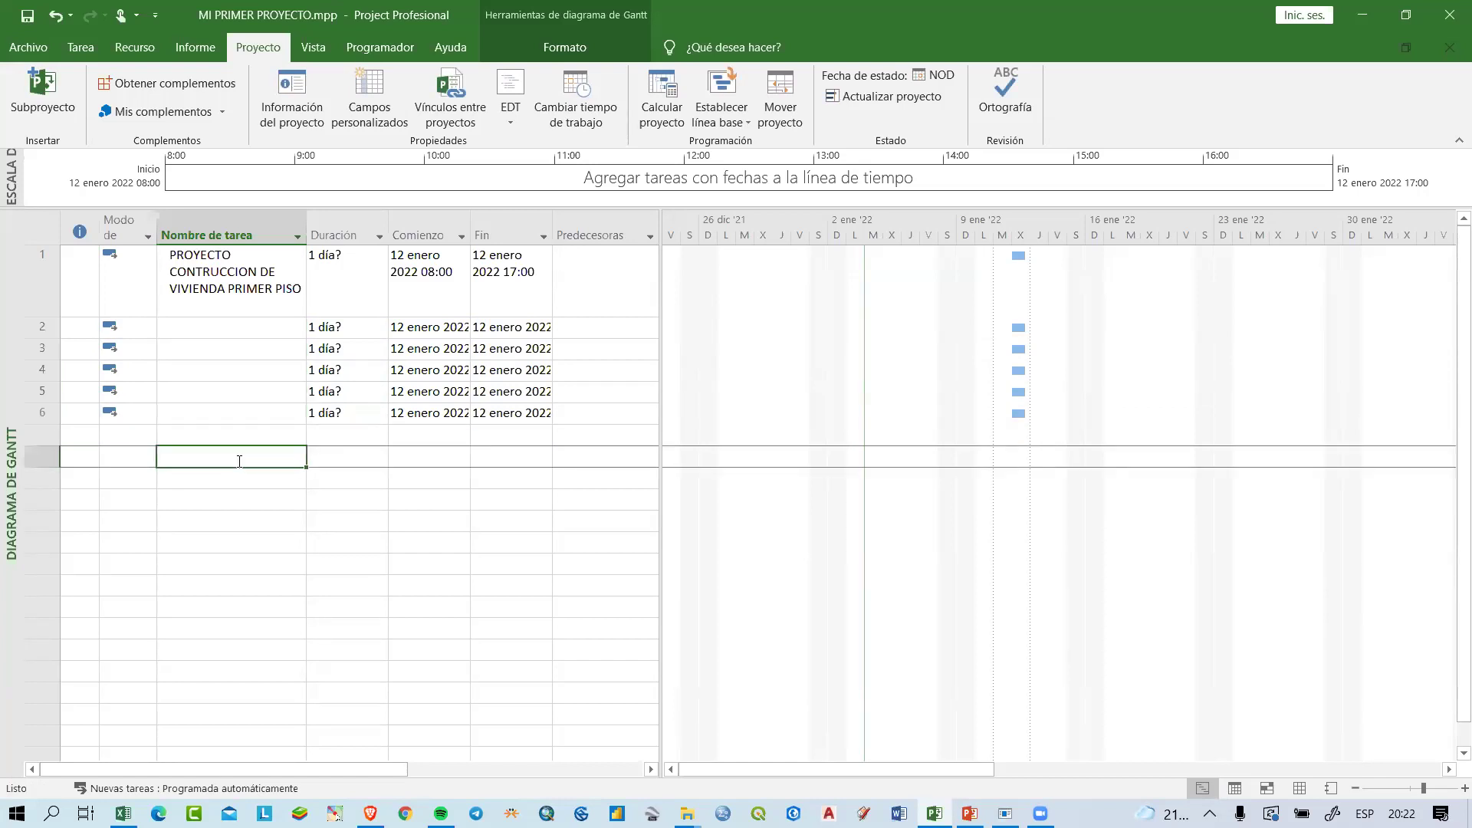
# Step: Undo the test task entries back to the single project task in row 1
pyautogui.hotkey('ctrl', 'z')
pyautogui.hotkey('ctrl', 'z')
pyautogui.hotkey('ctrl', 'z')
pyautogui.hotkey('ctrl', 'z')
pyautogui.hotkey('ctrl', 'z')
pyautogui.hotkey('ctrl', 'z')
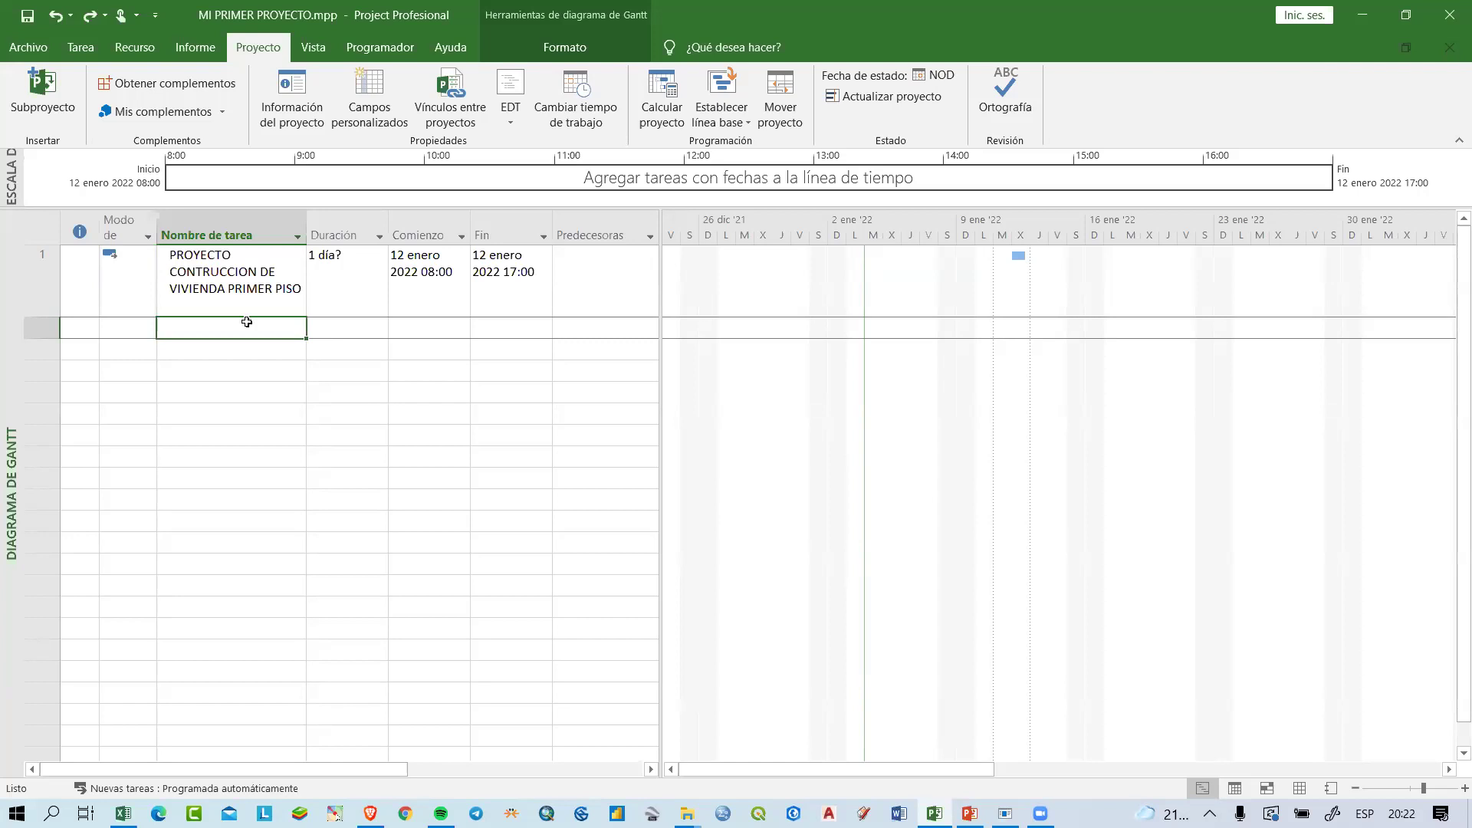
# Step: Add a task named Permiso de construcción directly below the project task
pyautogui.click(759, 111)
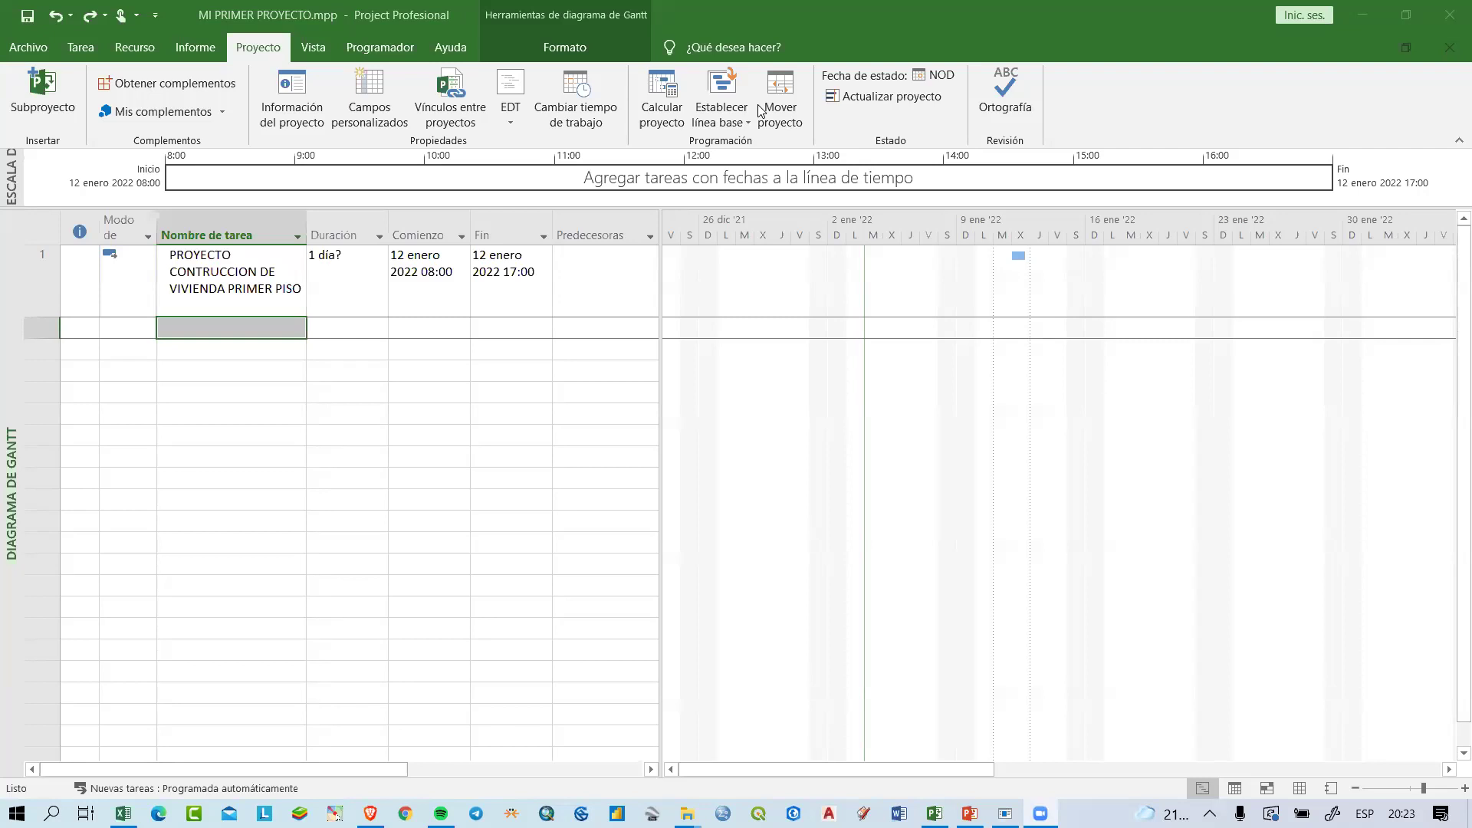
pyautogui.click(246, 342)
pyautogui.rightClick(246, 335)
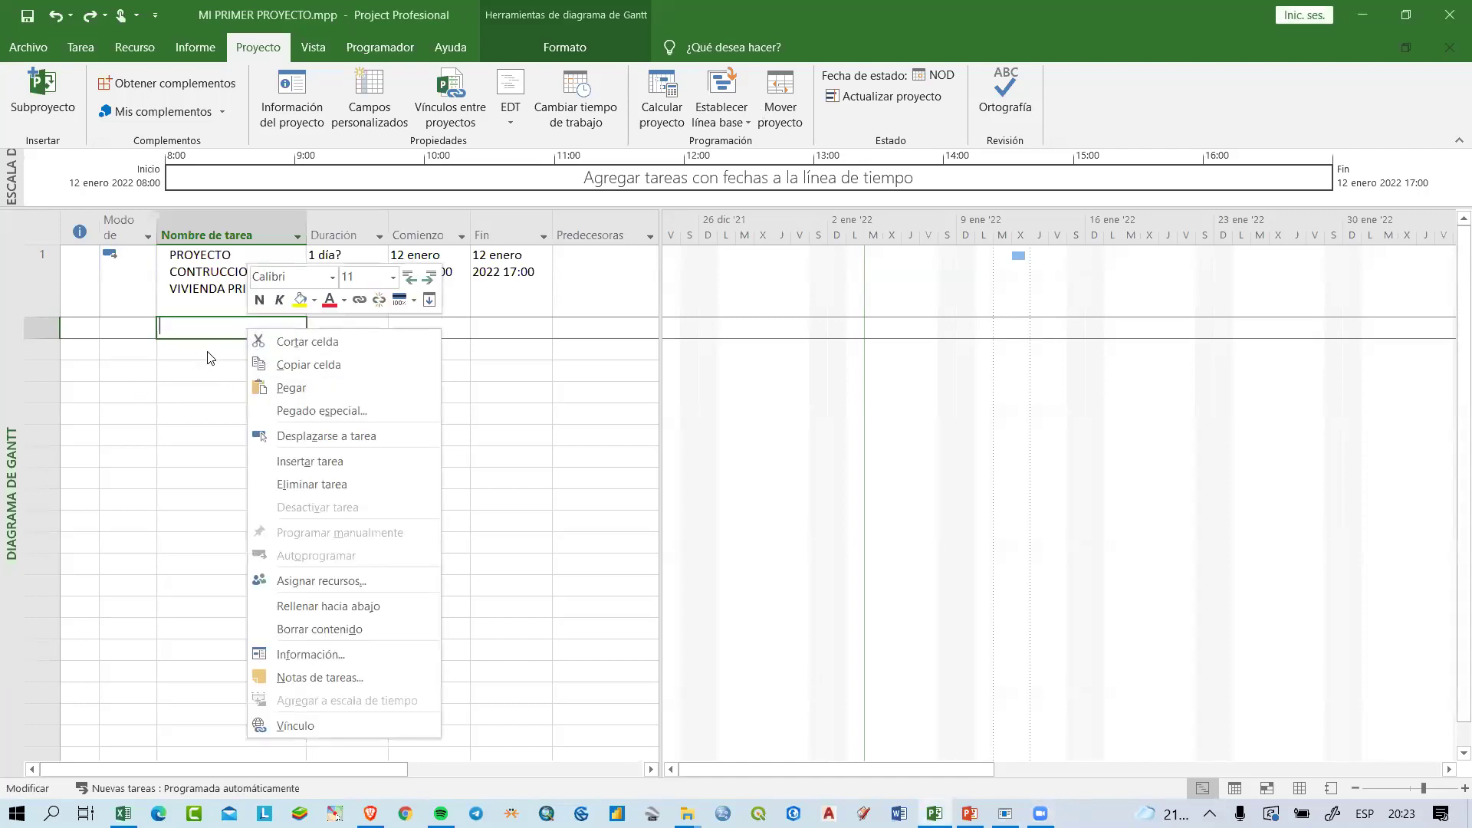
pyautogui.click(216, 322)
pyautogui.write('Permiso de construcción')
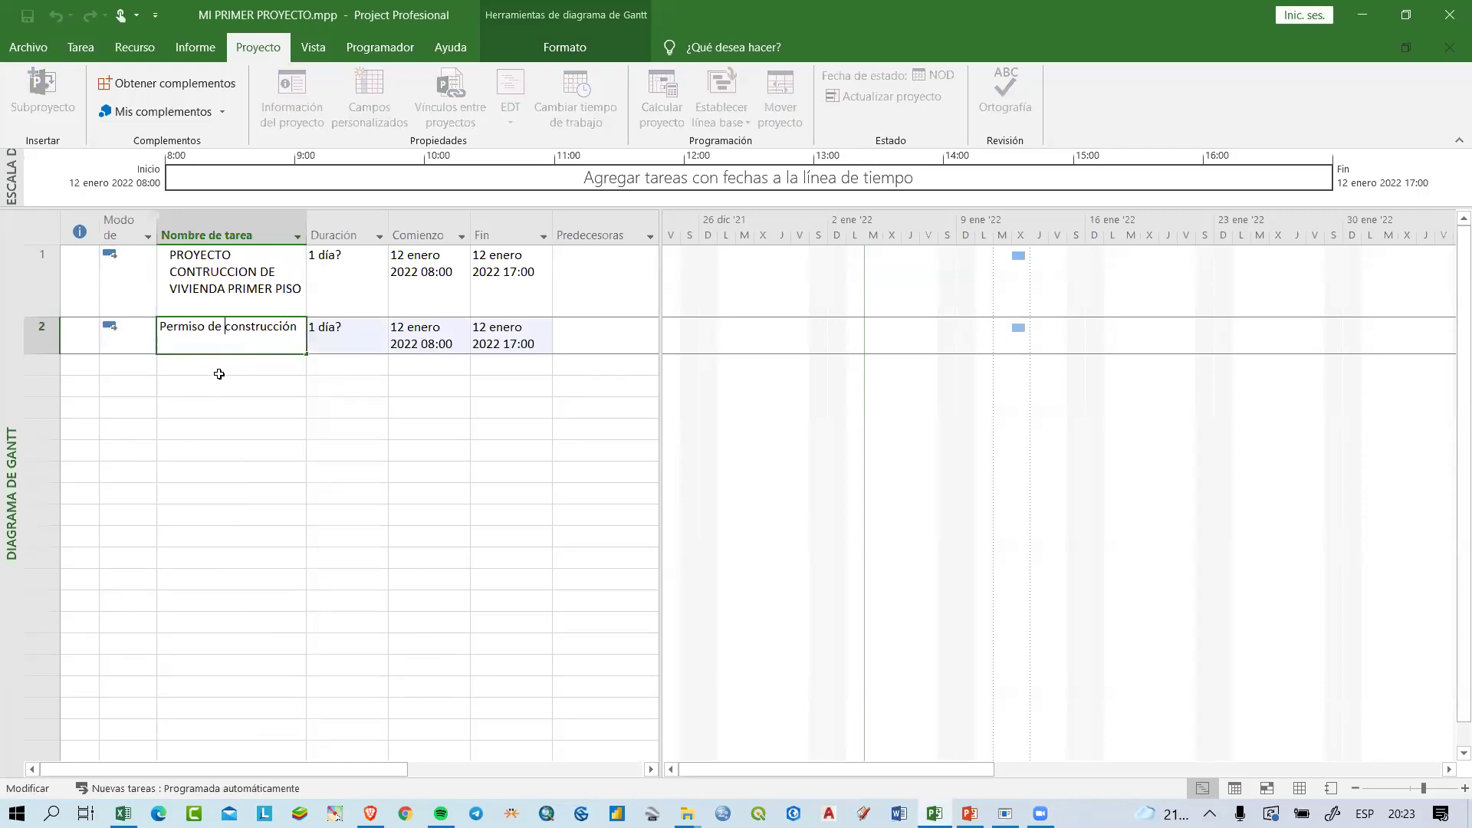
pyautogui.press('Return')
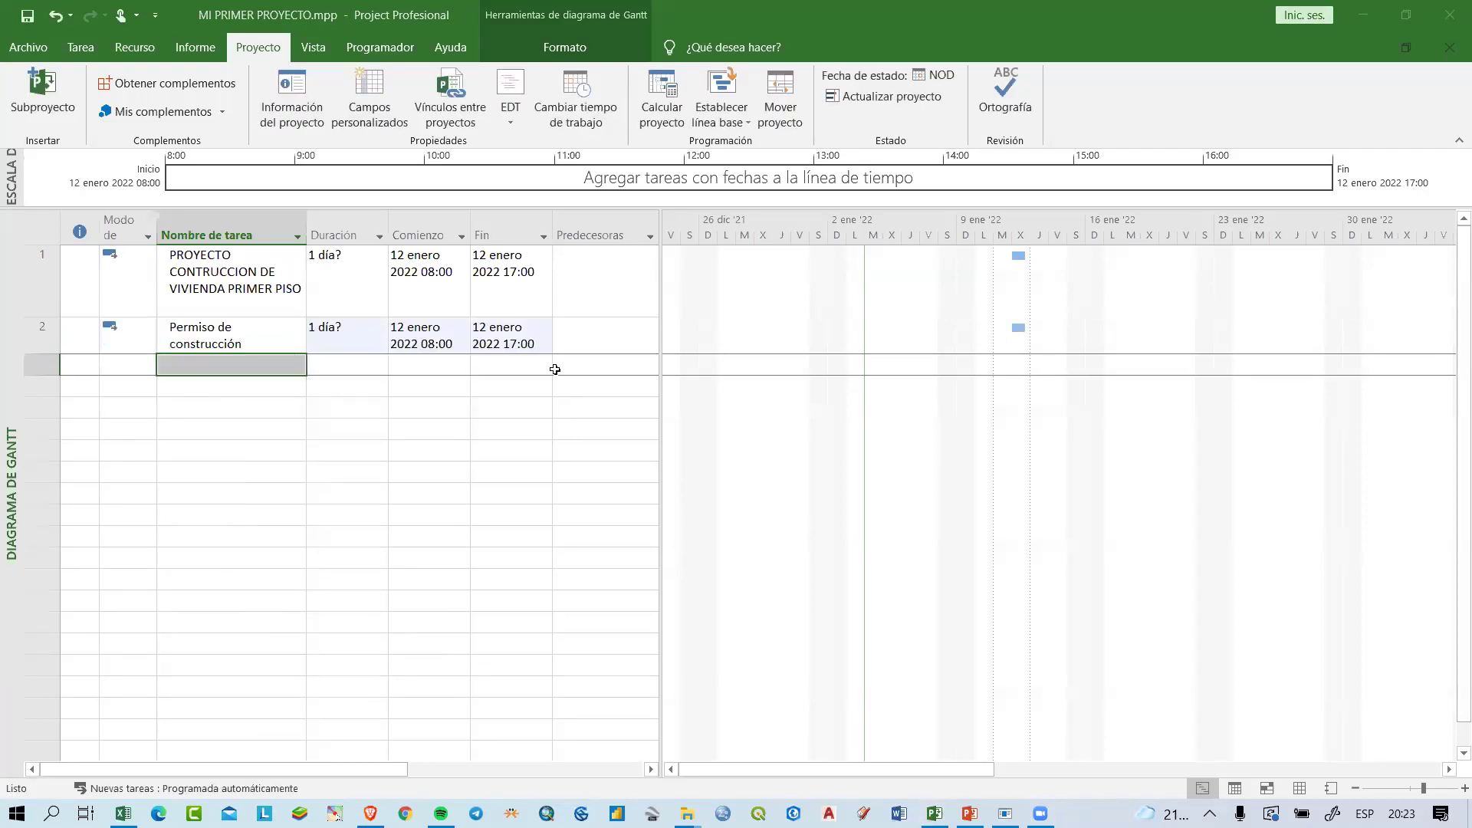
# Step: Add two more tasks named diseño de planos and Ciemntación below Permiso de construcción
pyautogui.click(178, 363)
pyautogui.write('diseño de planos')
pyautogui.press('Return')
pyautogui.write('Ciemntación')
pyautogui.press('Return')
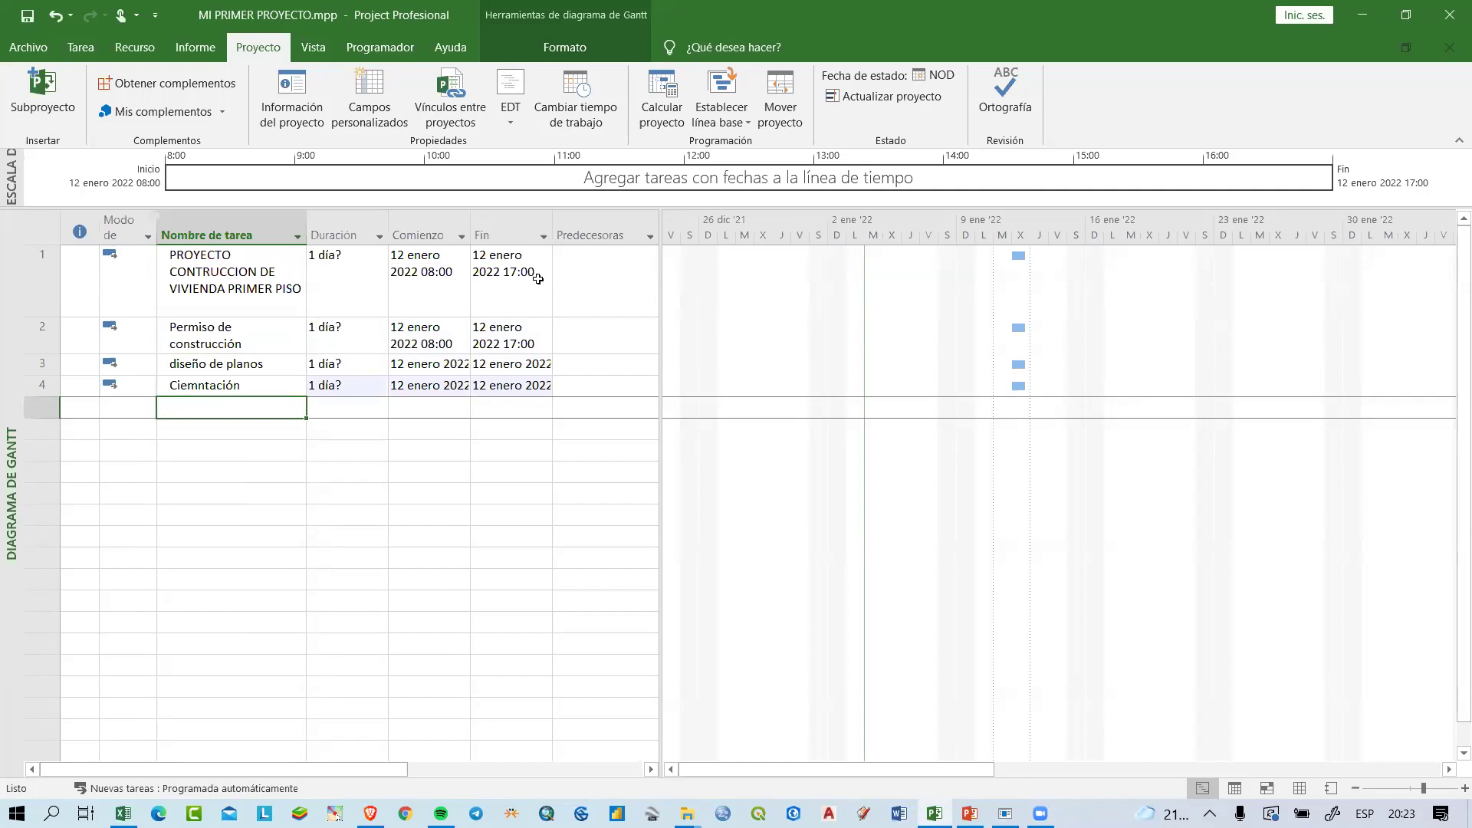
# Step: Insert a new task above Ciemntación and name it contratación de obreros
pyautogui.click(216, 387)
pyautogui.click(42, 385)
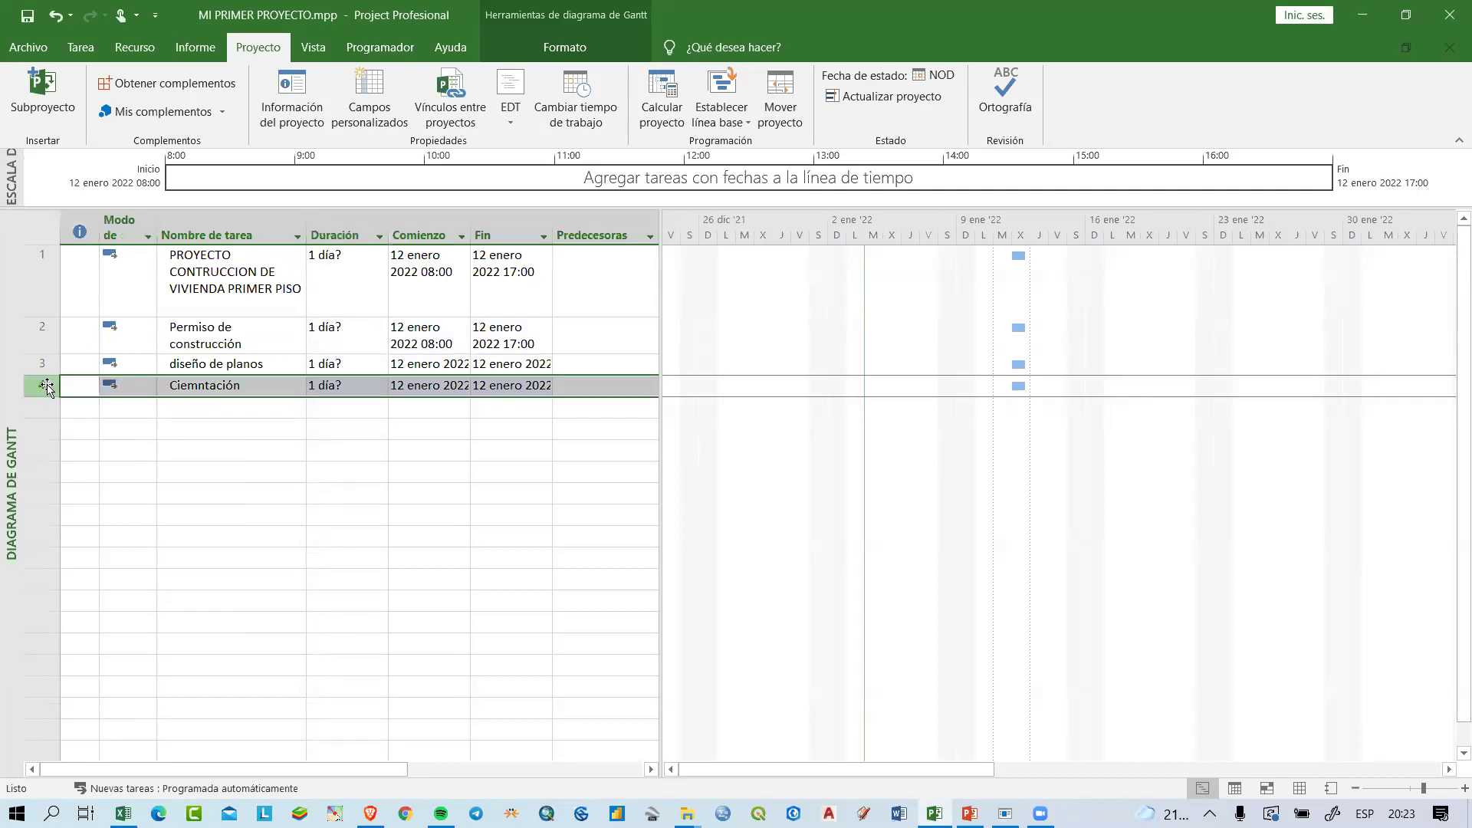
pyautogui.rightClick(46, 387)
pyautogui.click(156, 517)
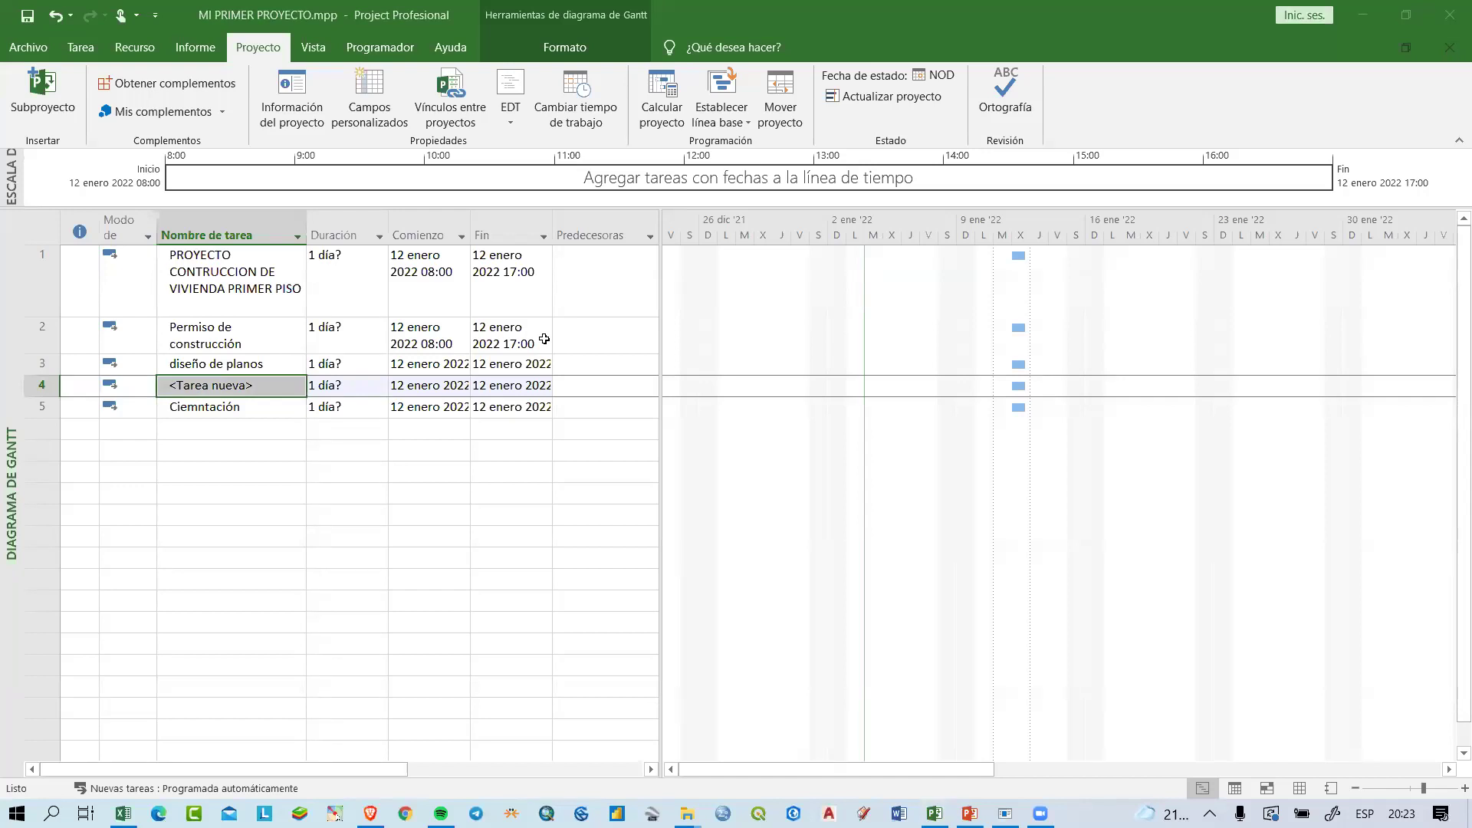
pyautogui.click(268, 387)
pyautogui.click(269, 386)
pyautogui.moveTo(268, 386); pyautogui.dragTo(136, 374)
pyautogui.write('contratación de obreros')
pyautogui.press('Return')
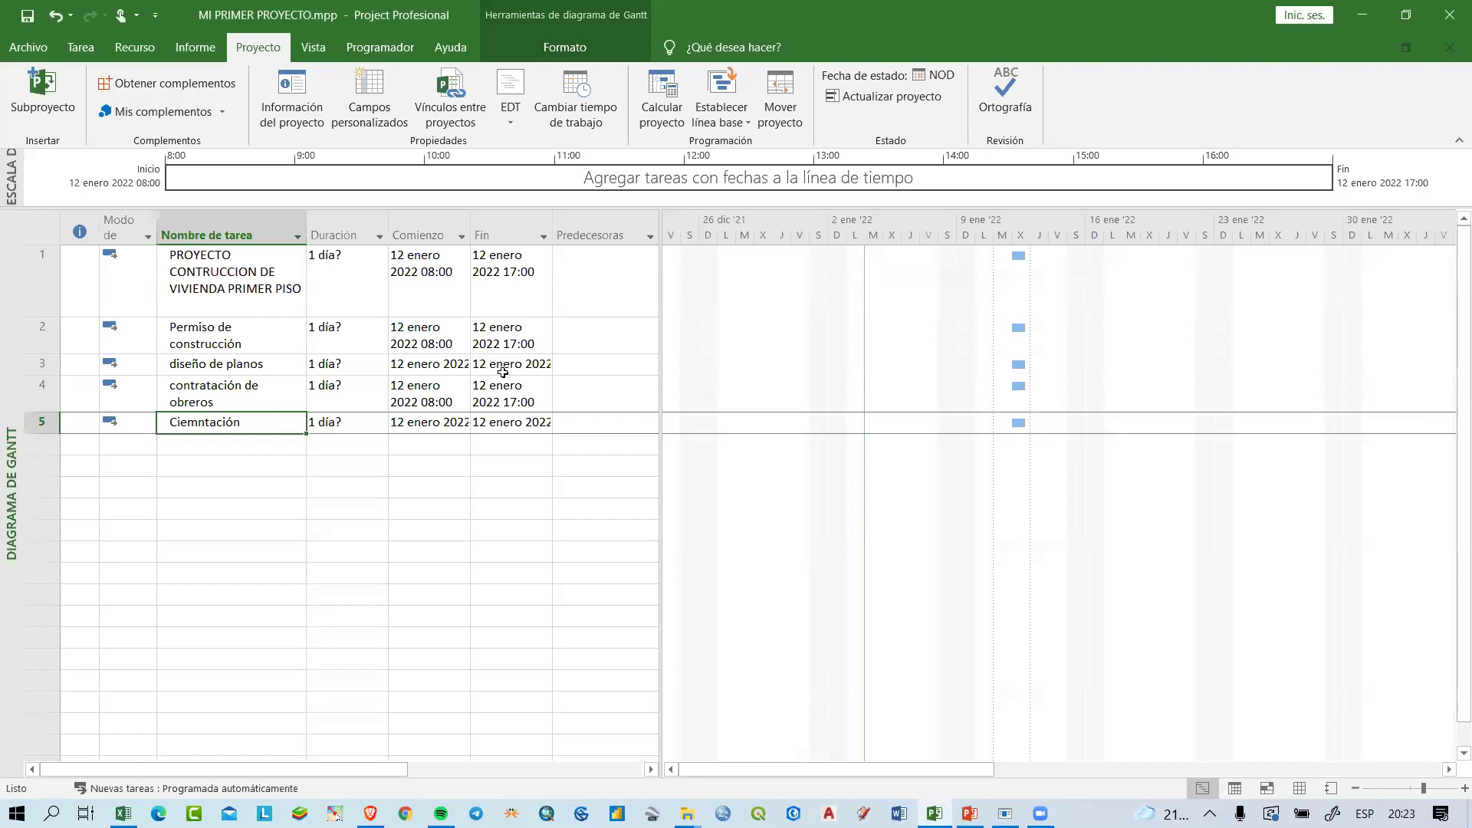
# Step: Add the tasks Tarrajeado y pintado and Acabado de piso below Ciemntación
pyautogui.hotkey('alt', 'Tab')
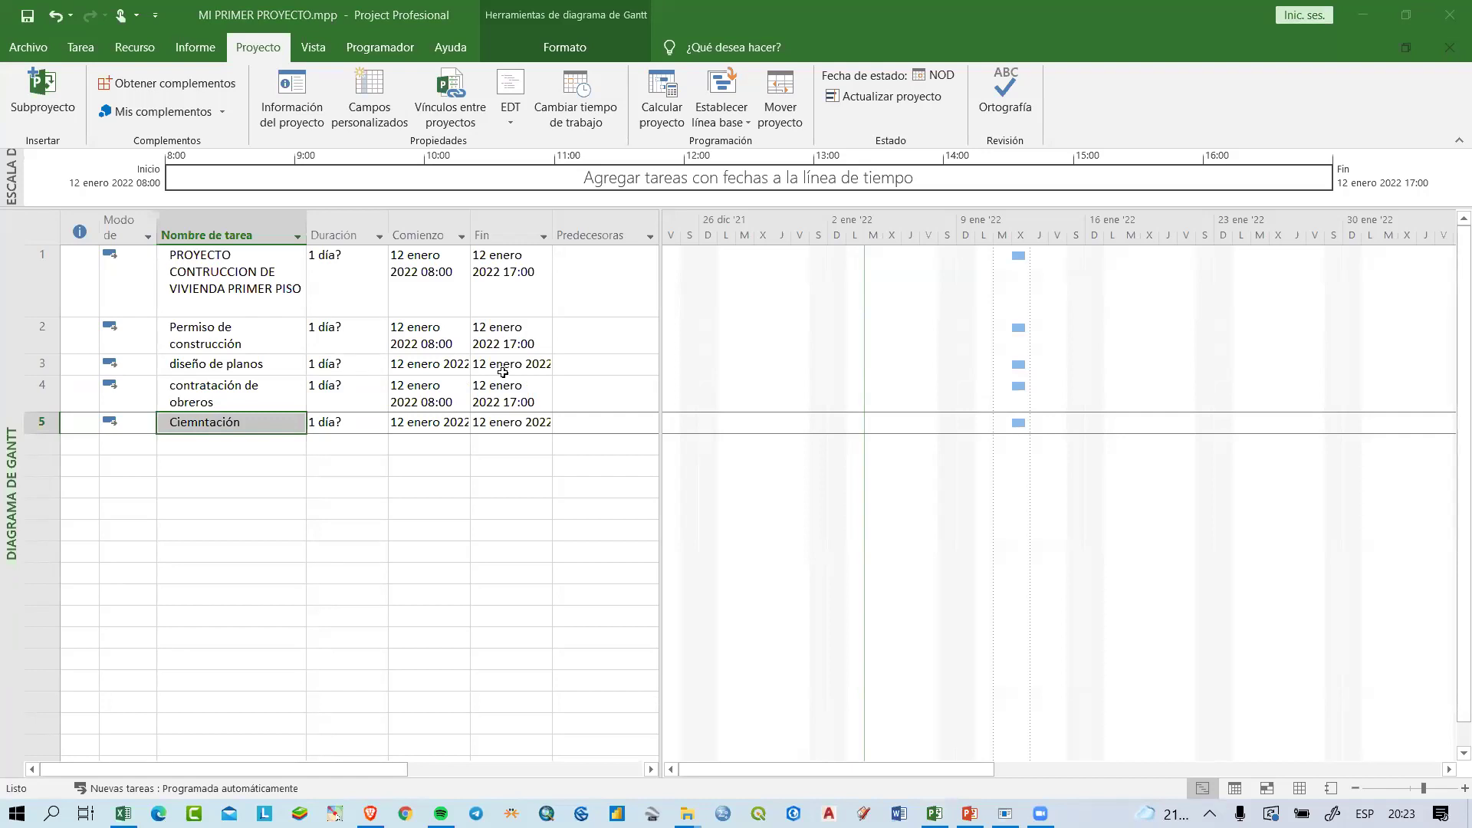
pyautogui.click(217, 463)
pyautogui.click(235, 448)
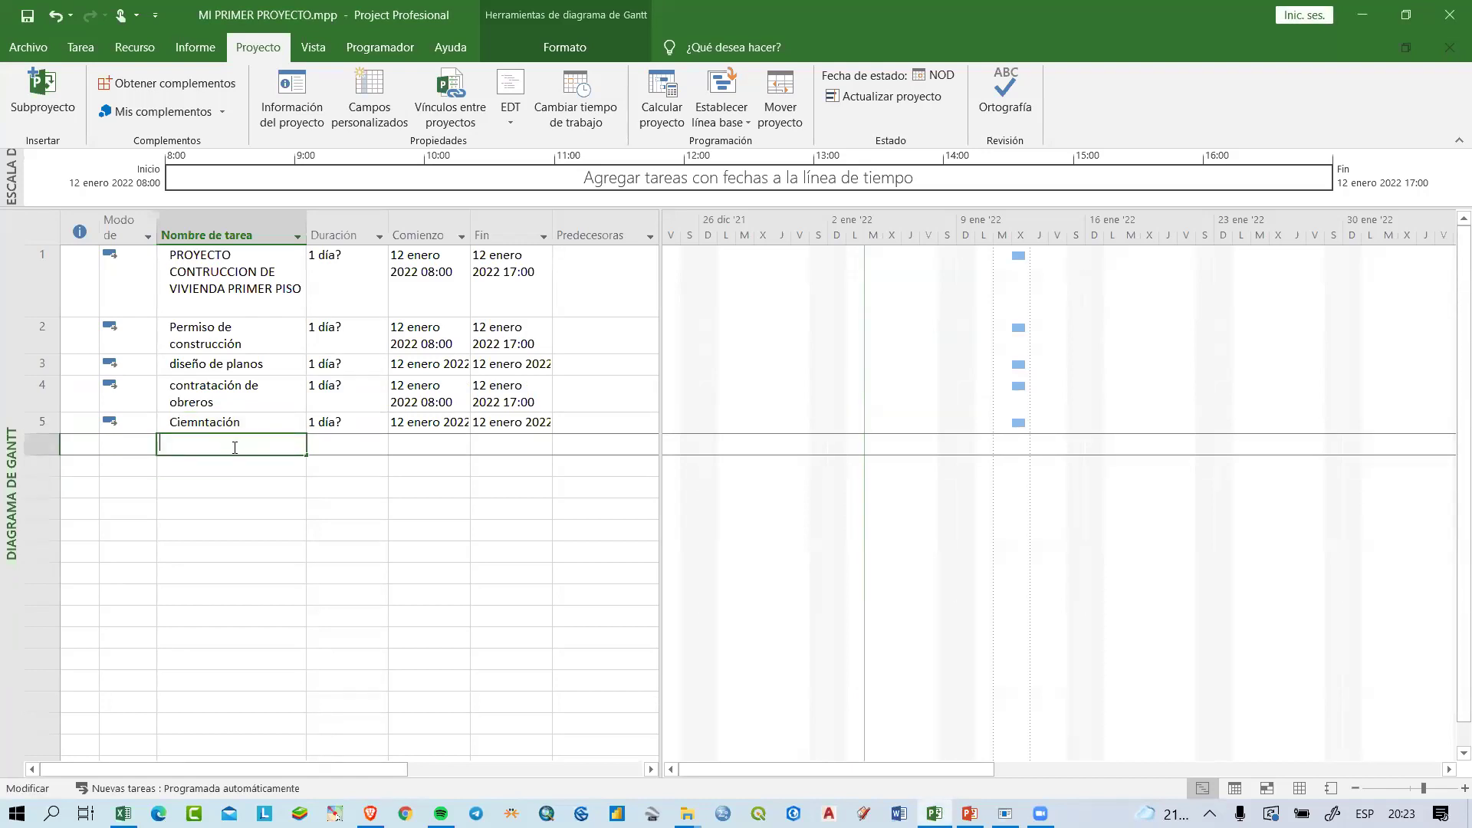
pyautogui.write('Tarrajeado y pintado')
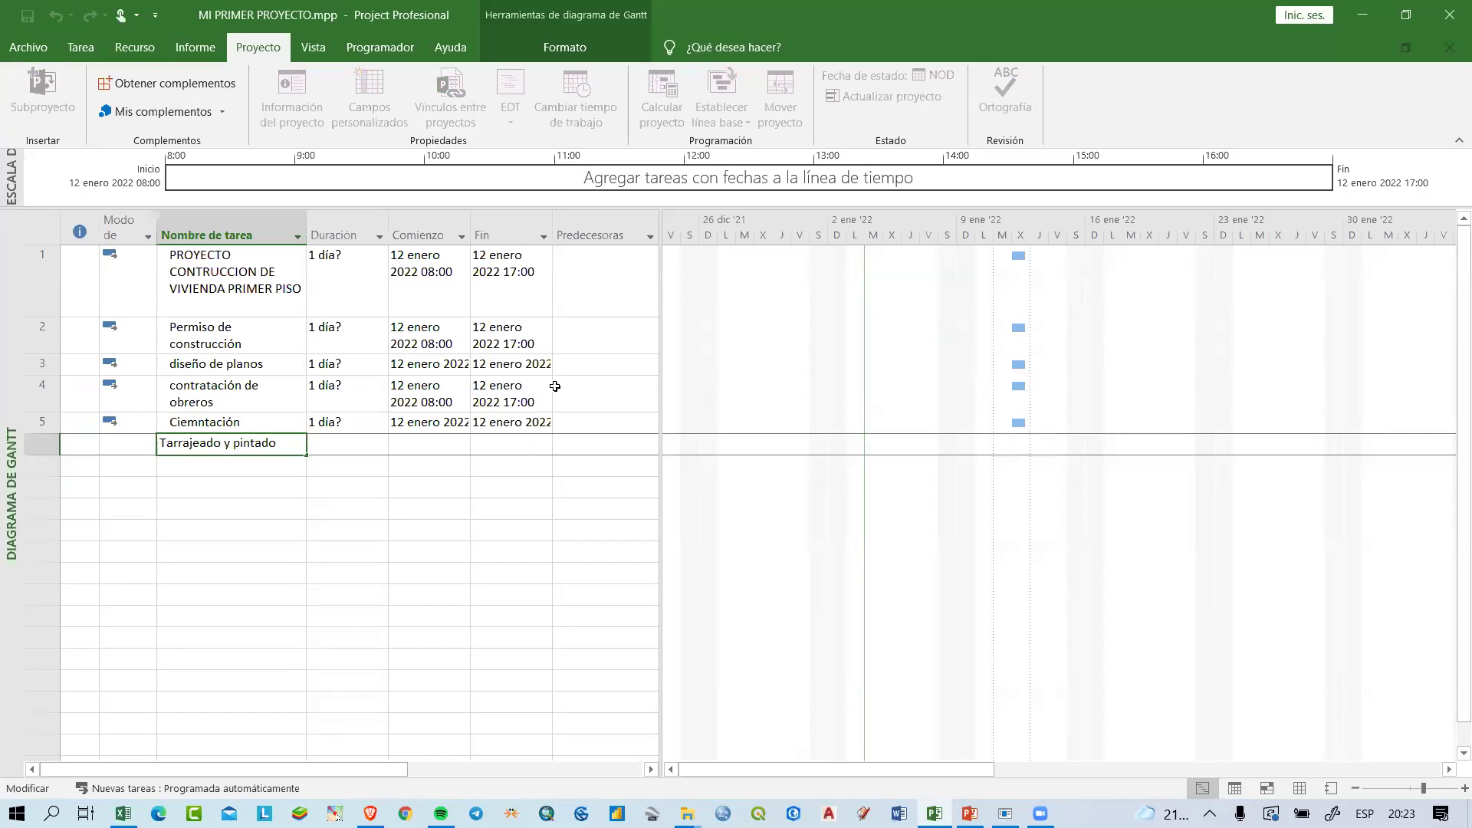
pyautogui.press('Escape')
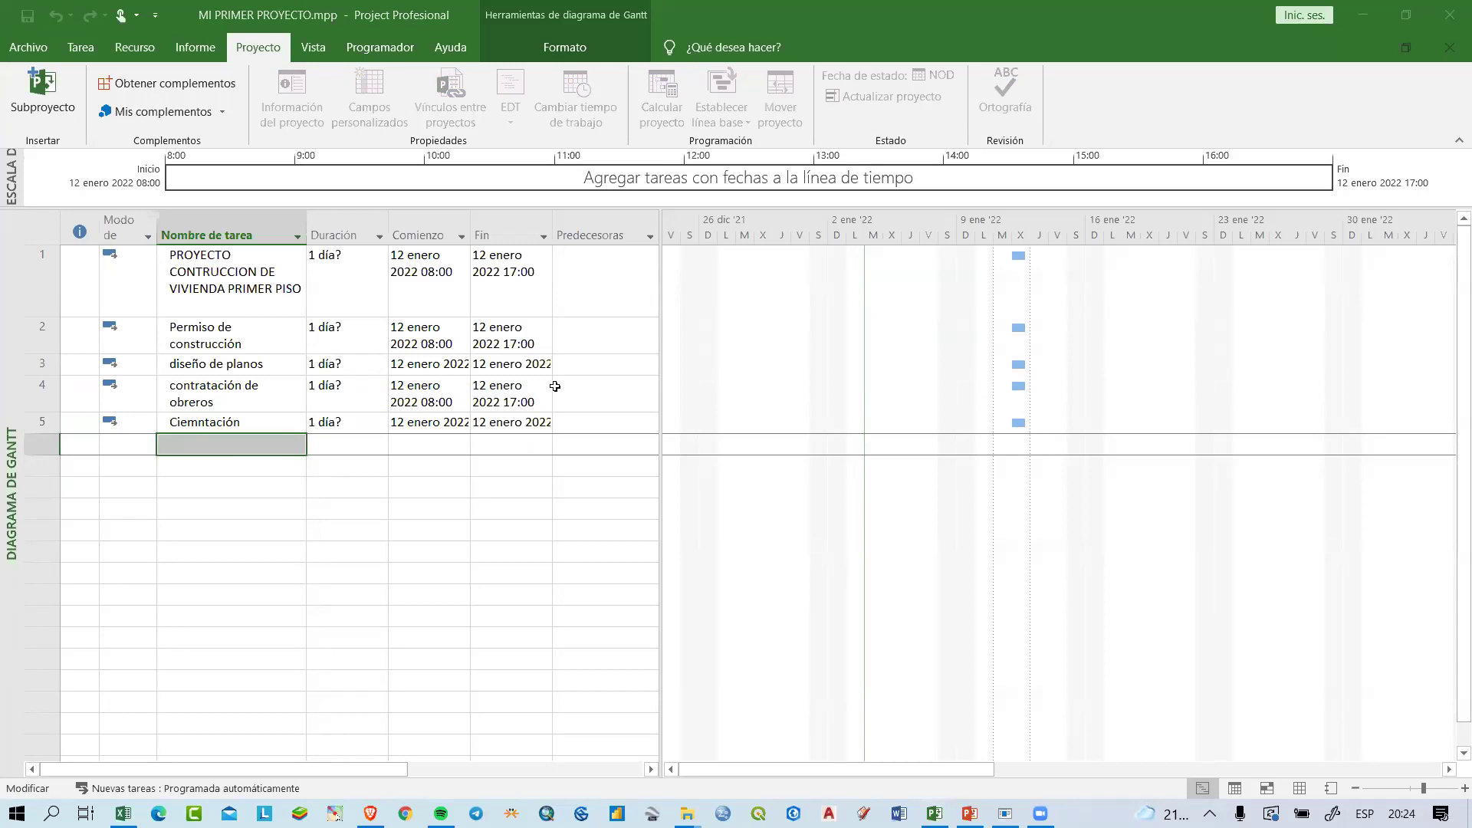
pyautogui.click(218, 466)
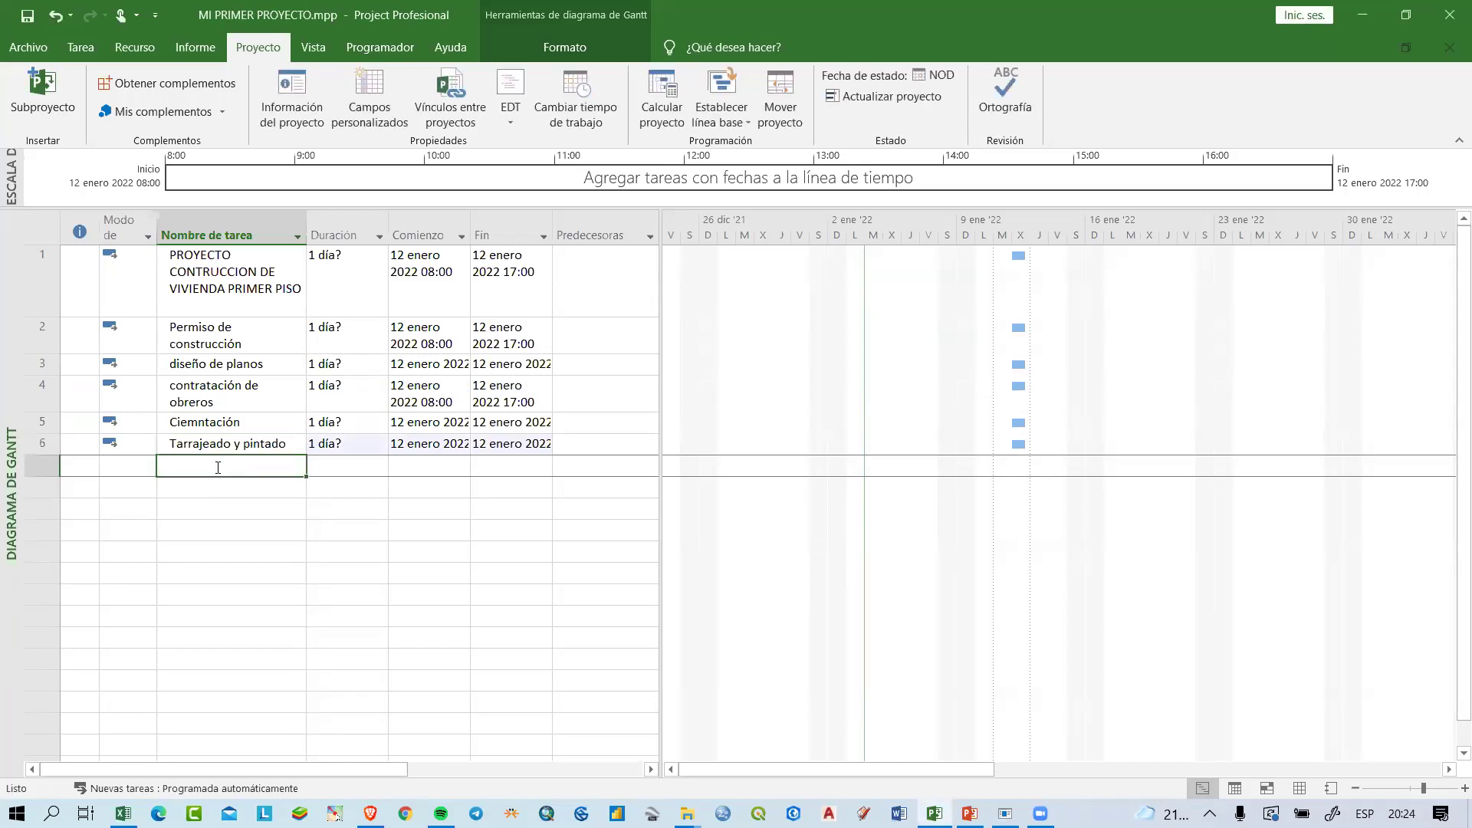
pyautogui.write('Acabado de piso')
pyautogui.press('Escape')
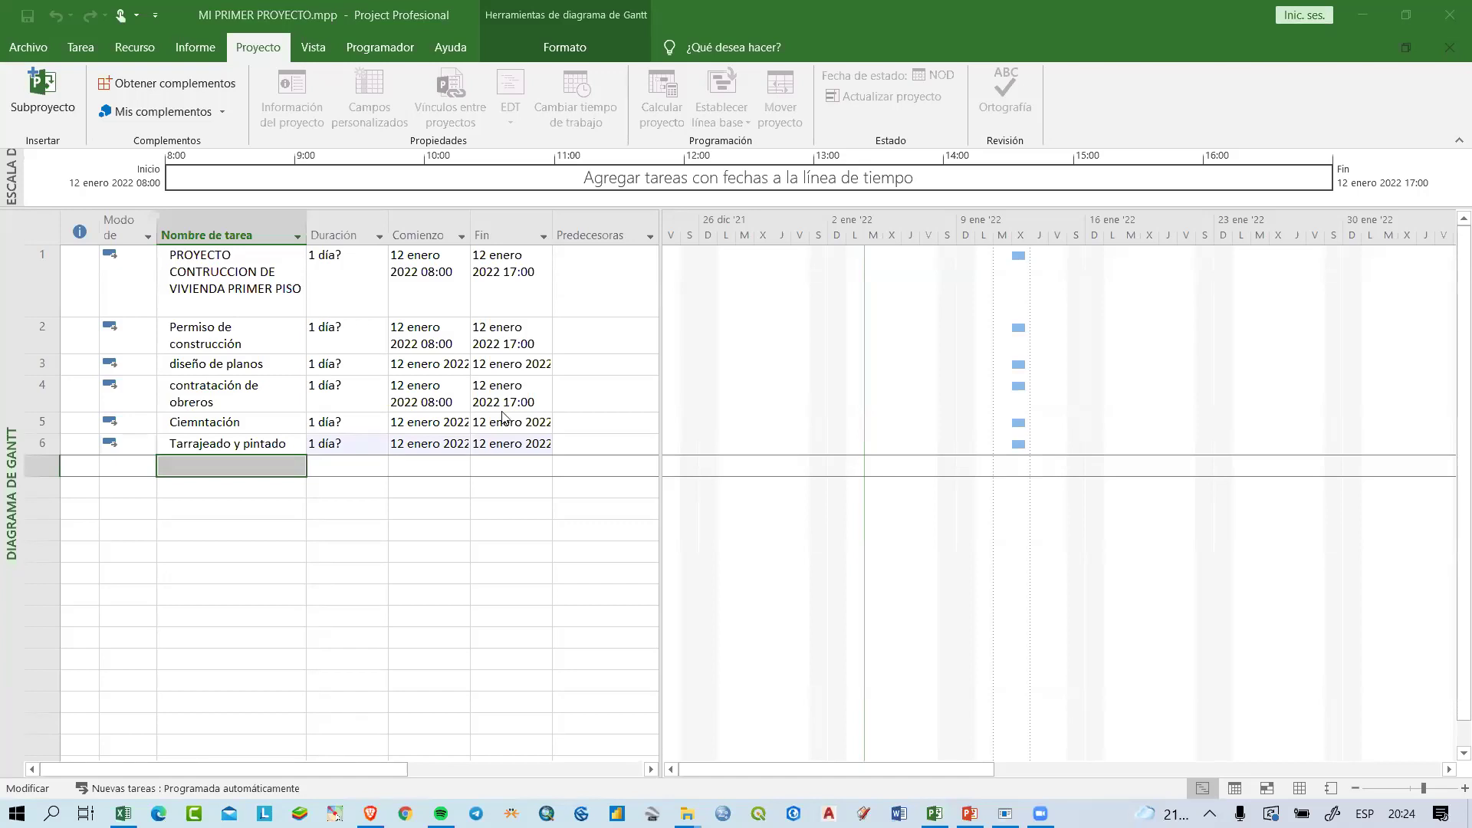
# Step: Insert a new task above Ciemntación, paste in the copied name, and shorten it to "excavación de cimentación."
pyautogui.click(289, 422)
pyautogui.click(215, 364)
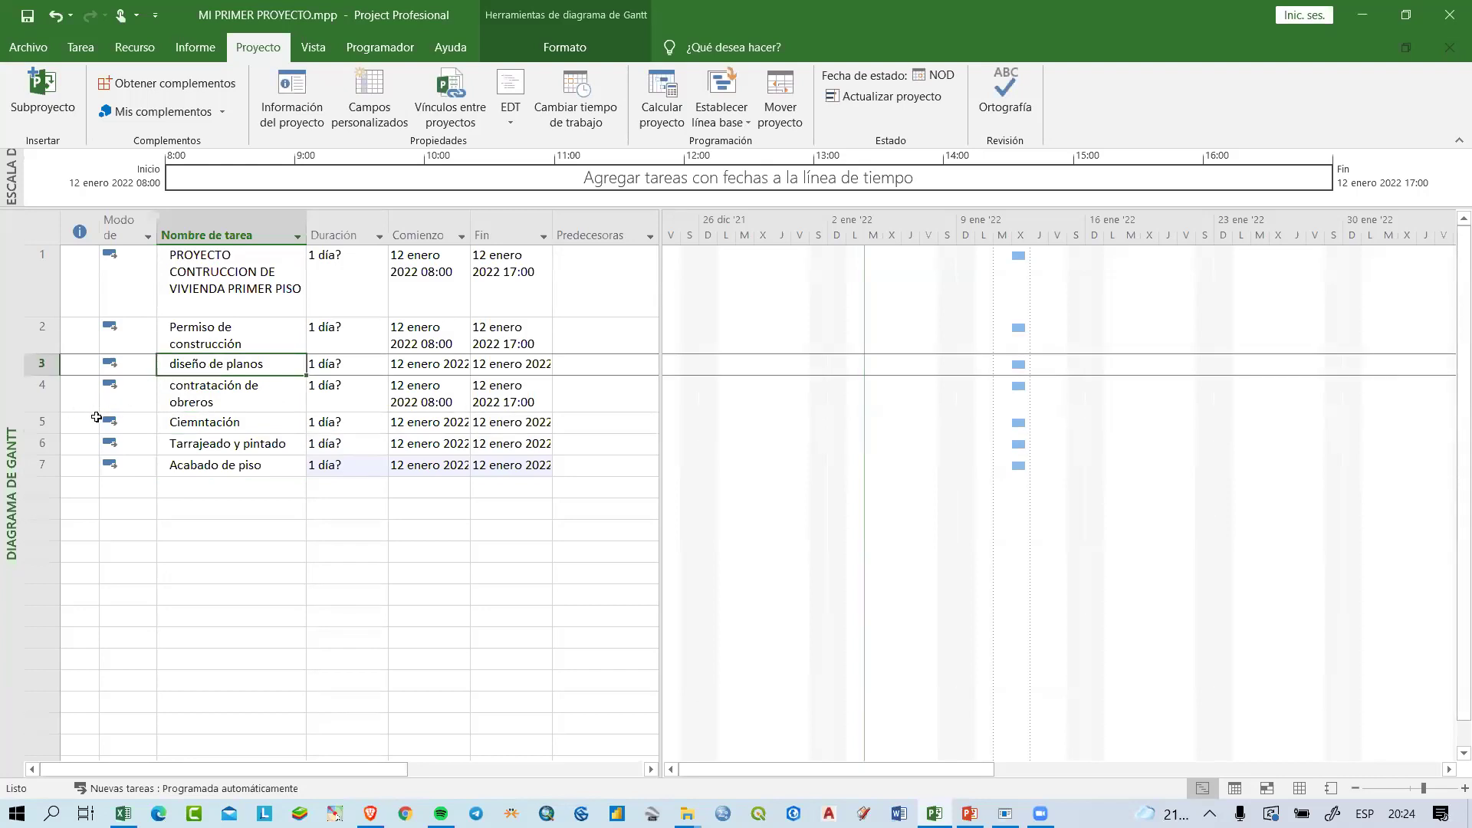
pyautogui.click(48, 424)
pyautogui.rightClick(48, 428)
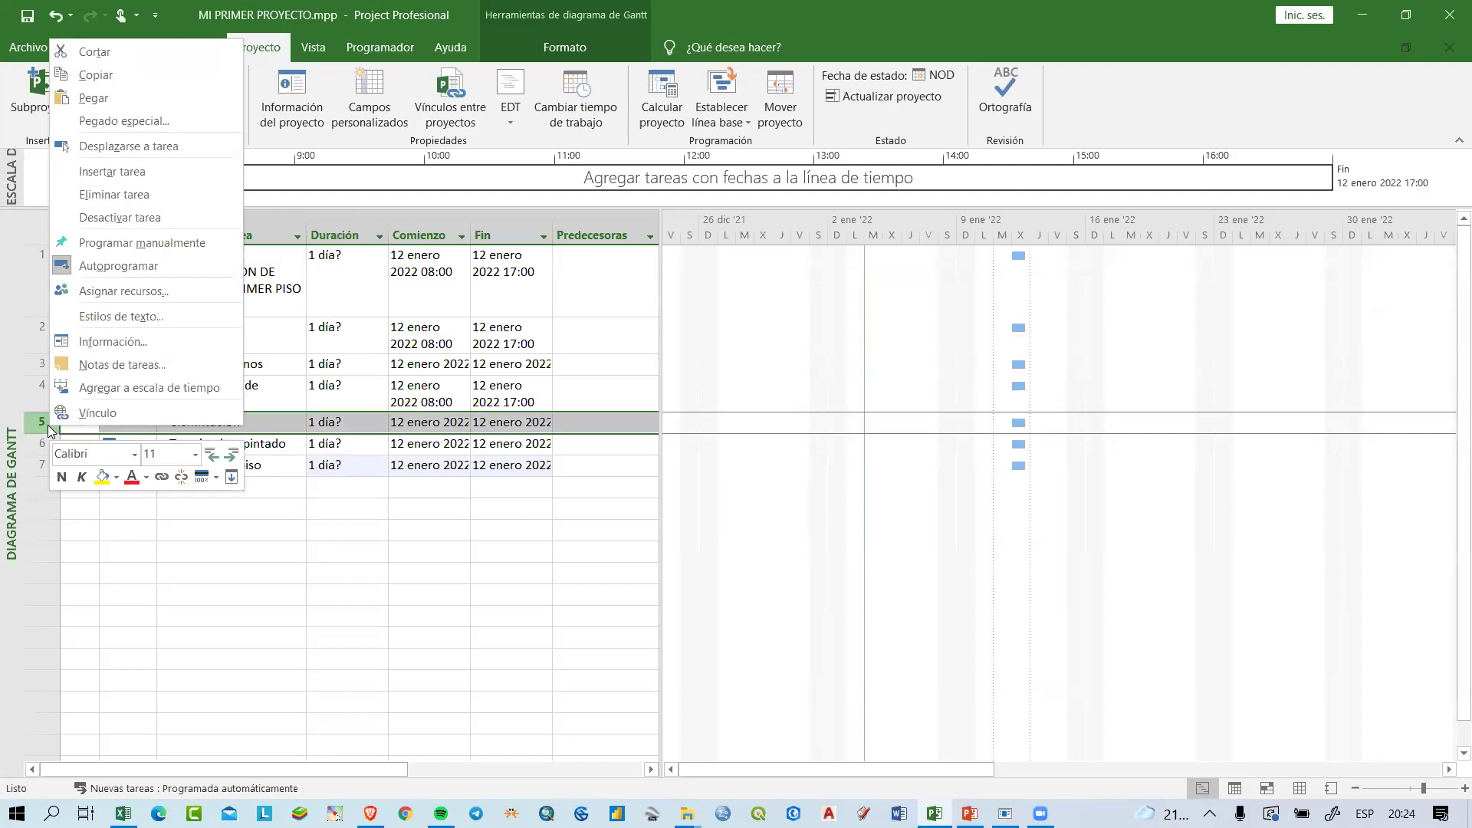
pyautogui.click(167, 172)
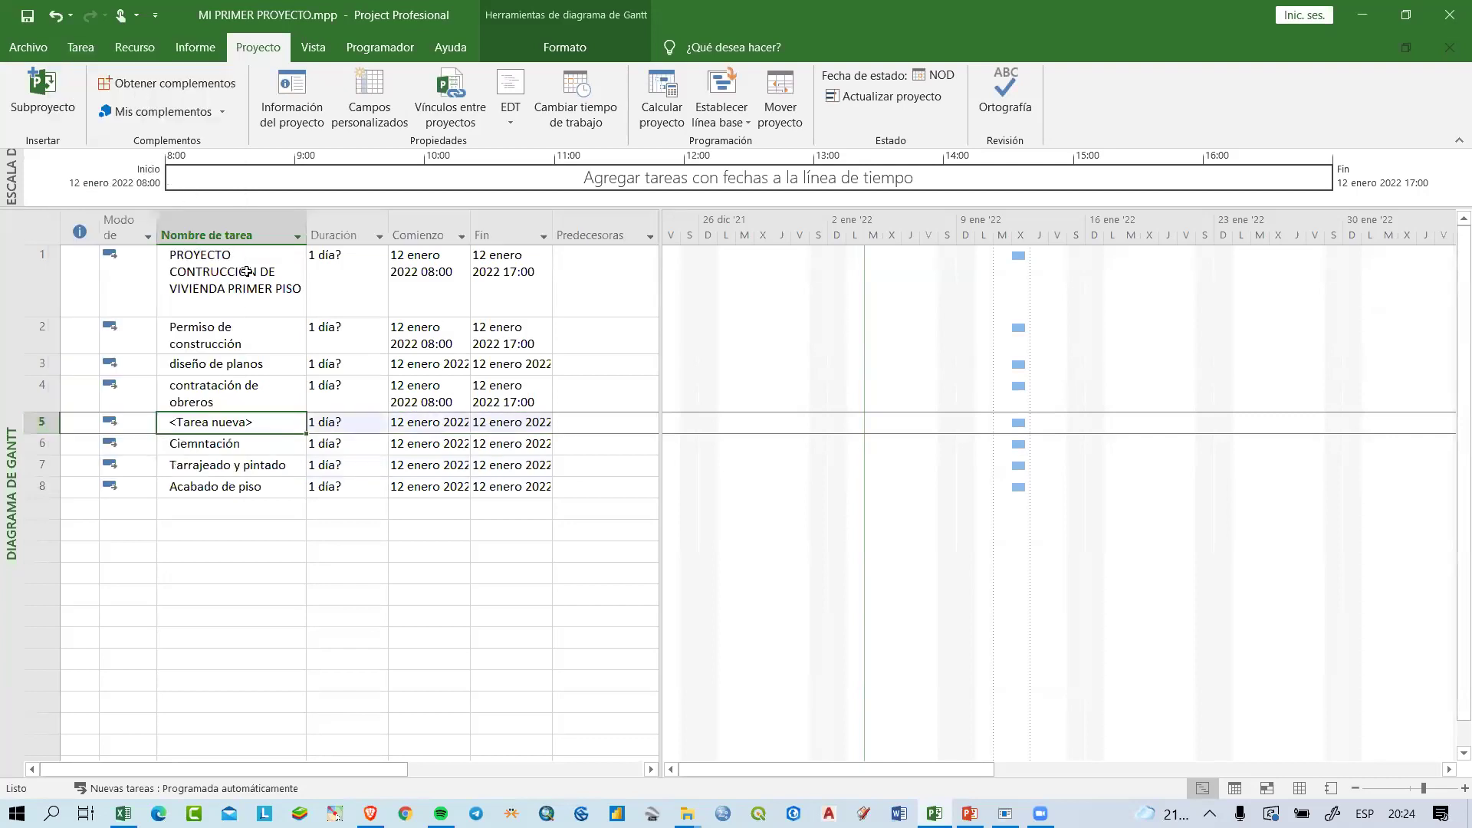
pyautogui.click(233, 422)
pyautogui.hotkey('ctrl', 'a')
pyautogui.hotkey('ctrl', 'v')
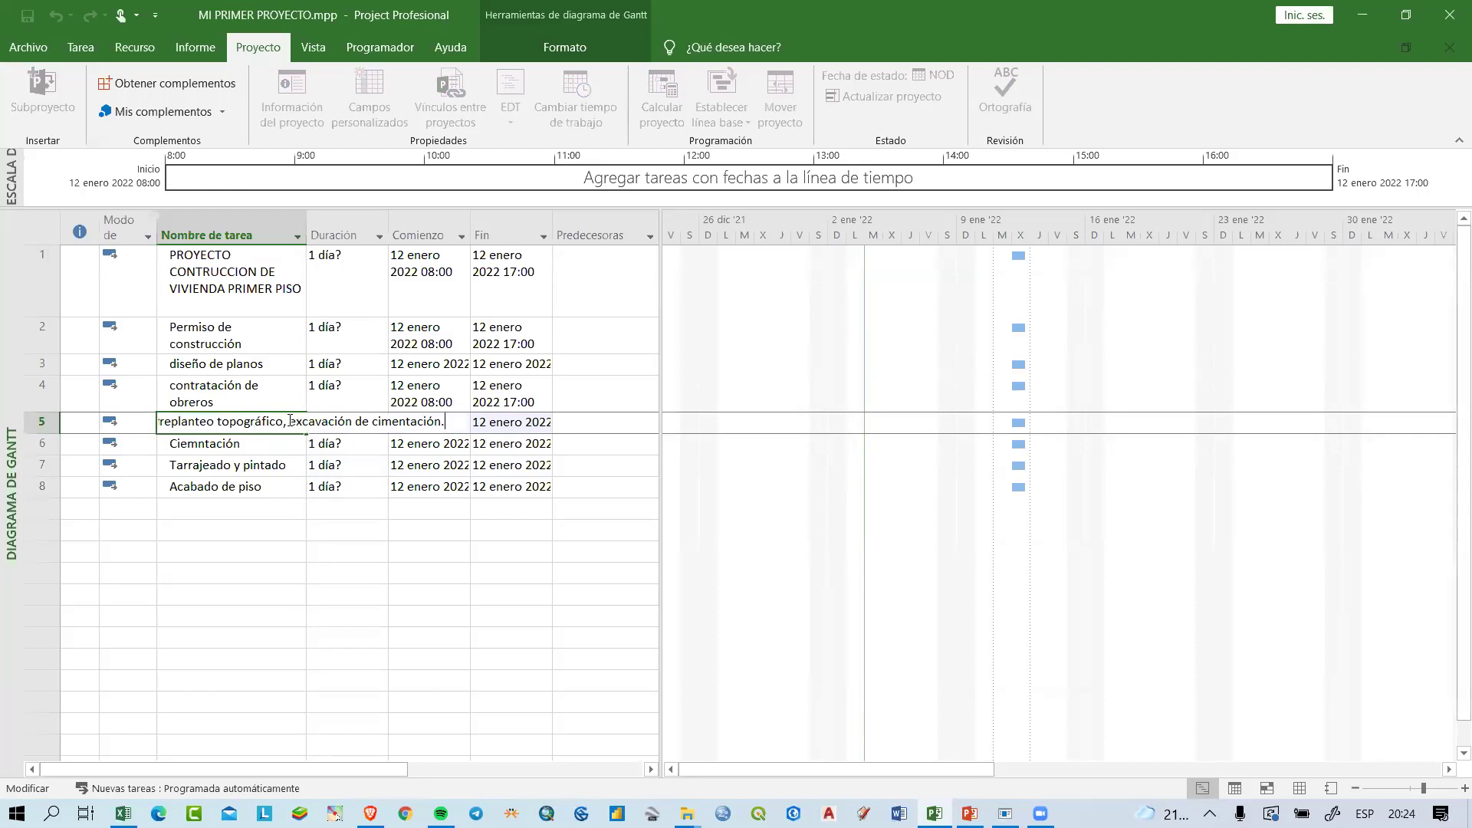
pyautogui.moveTo(289, 421); pyautogui.dragTo(157, 422)
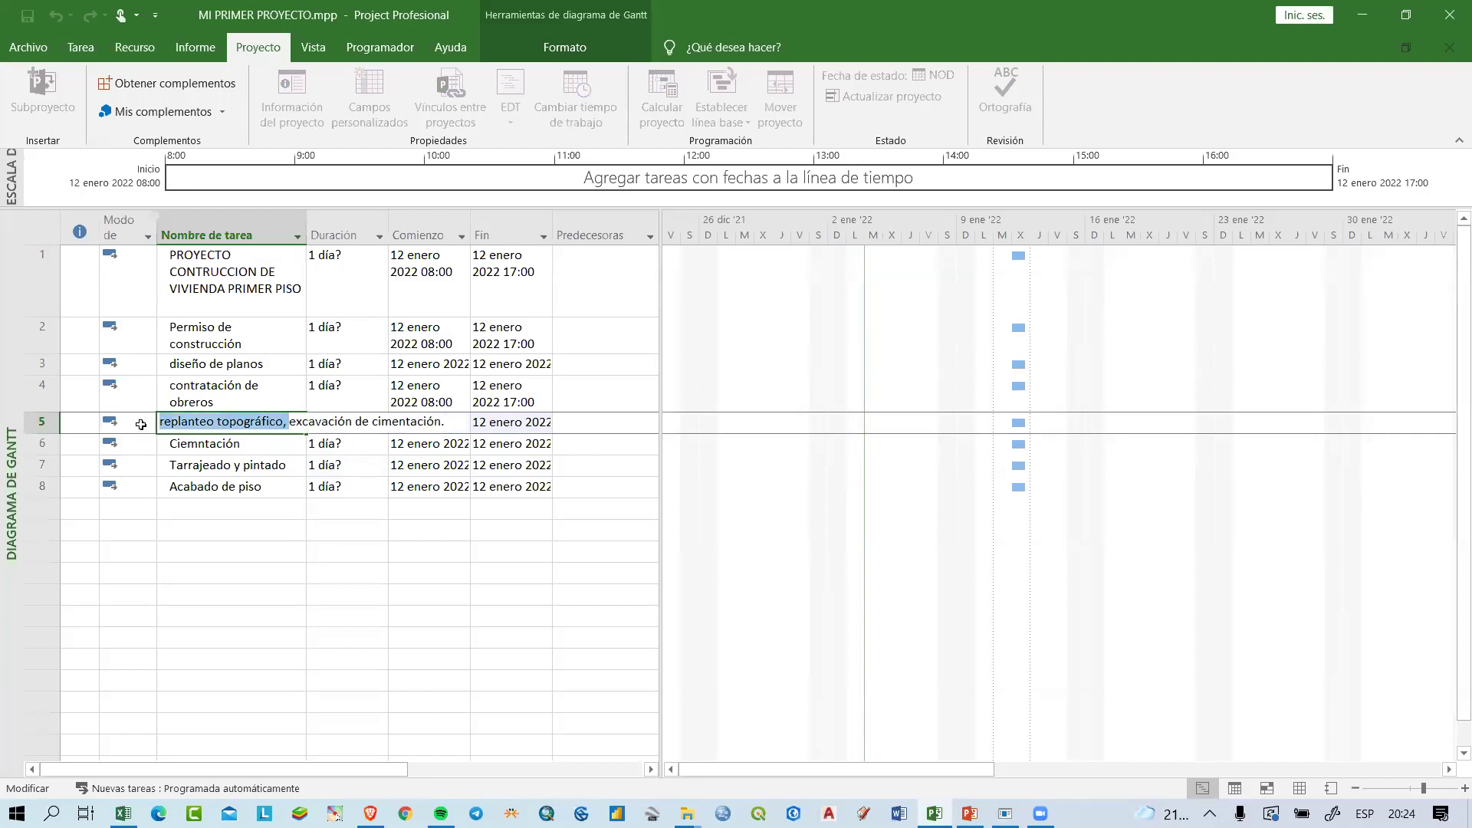
pyautogui.press('BackSpace')
pyautogui.press('Return')
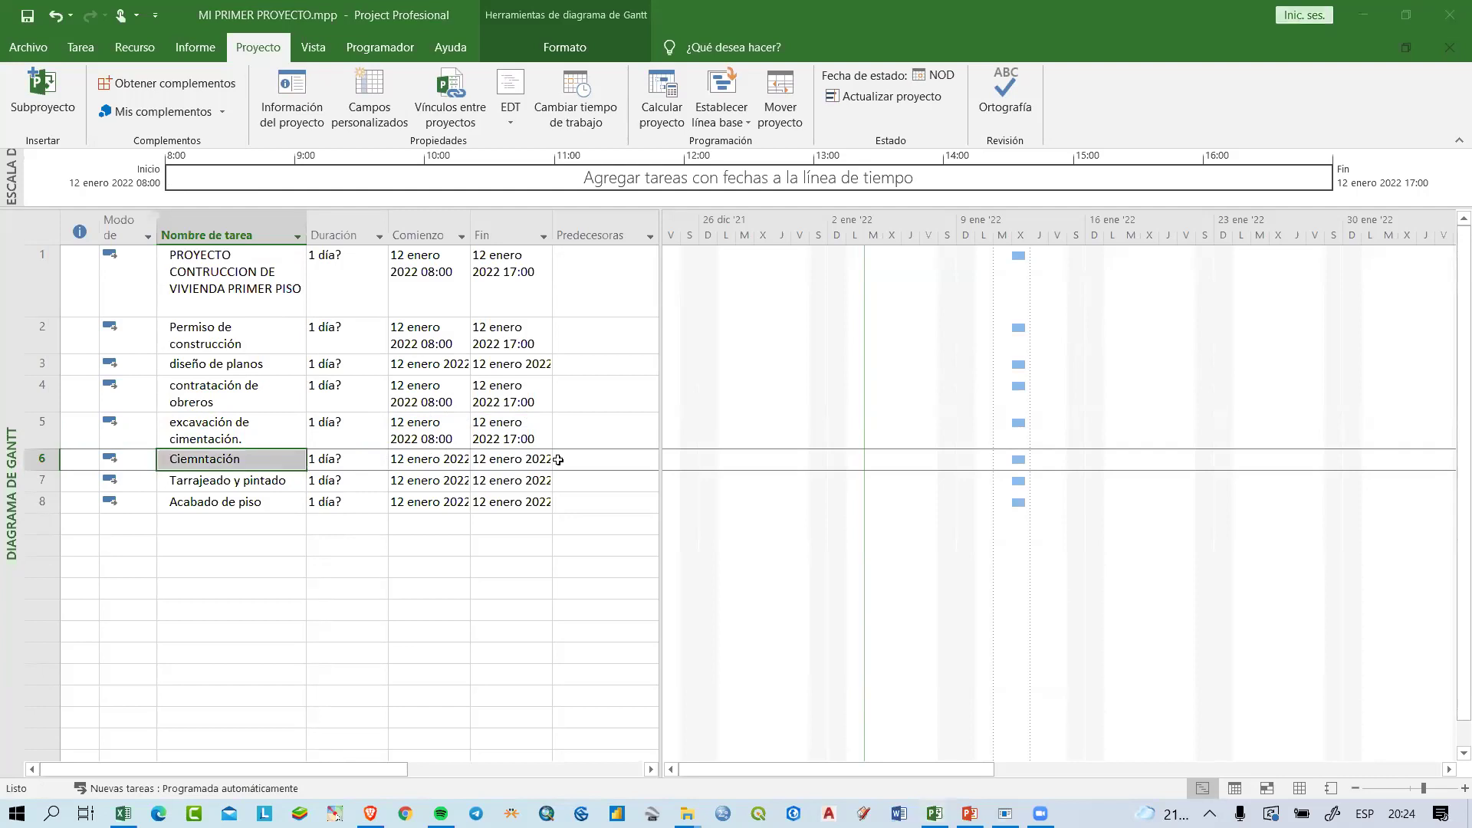
# Step: Add a task named levantamiento de paredes at the end of the task list
pyautogui.click(224, 525)
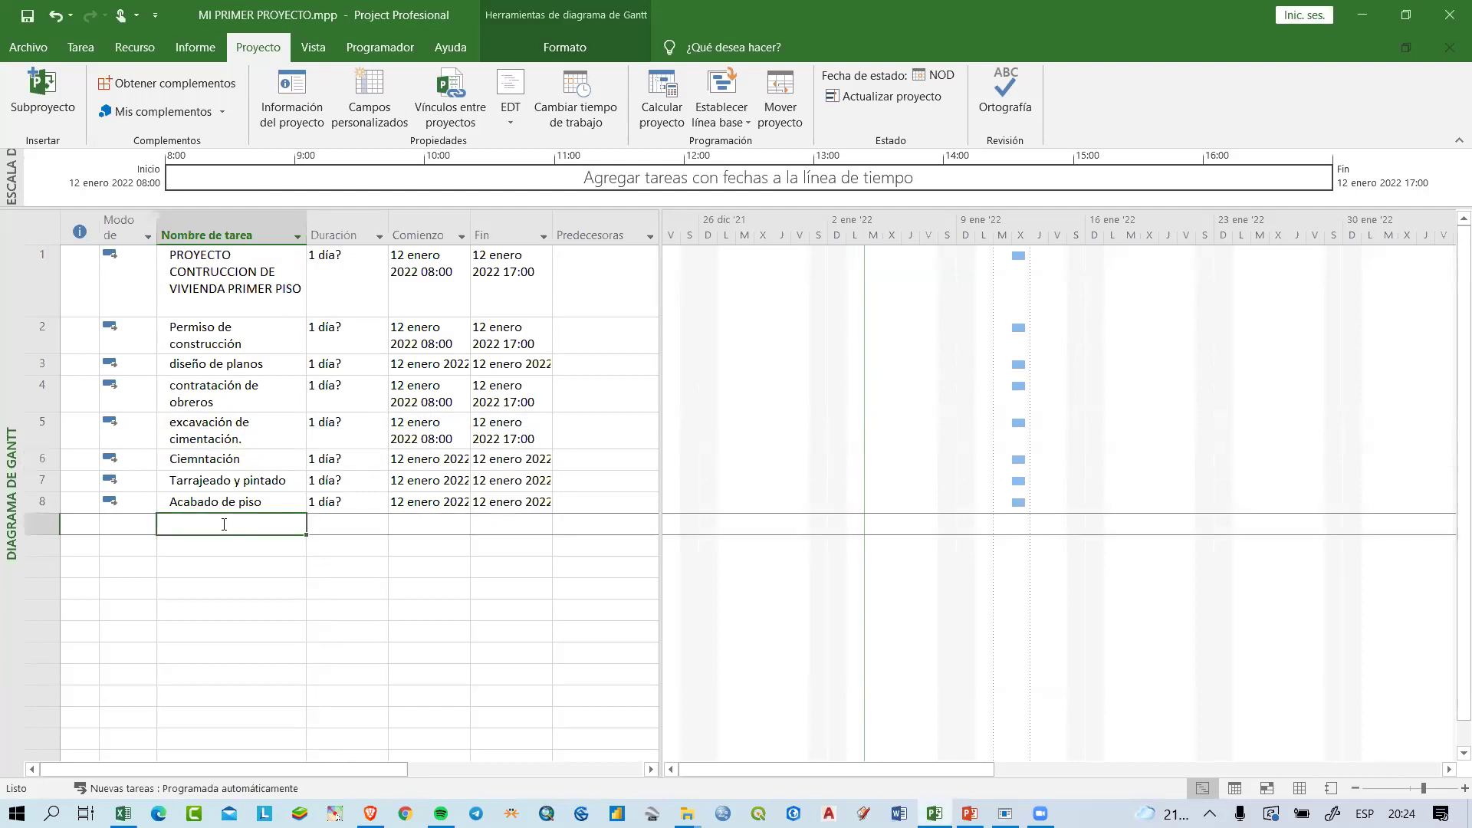
pyautogui.write('levantamiento de paredes')
pyautogui.press('Return')
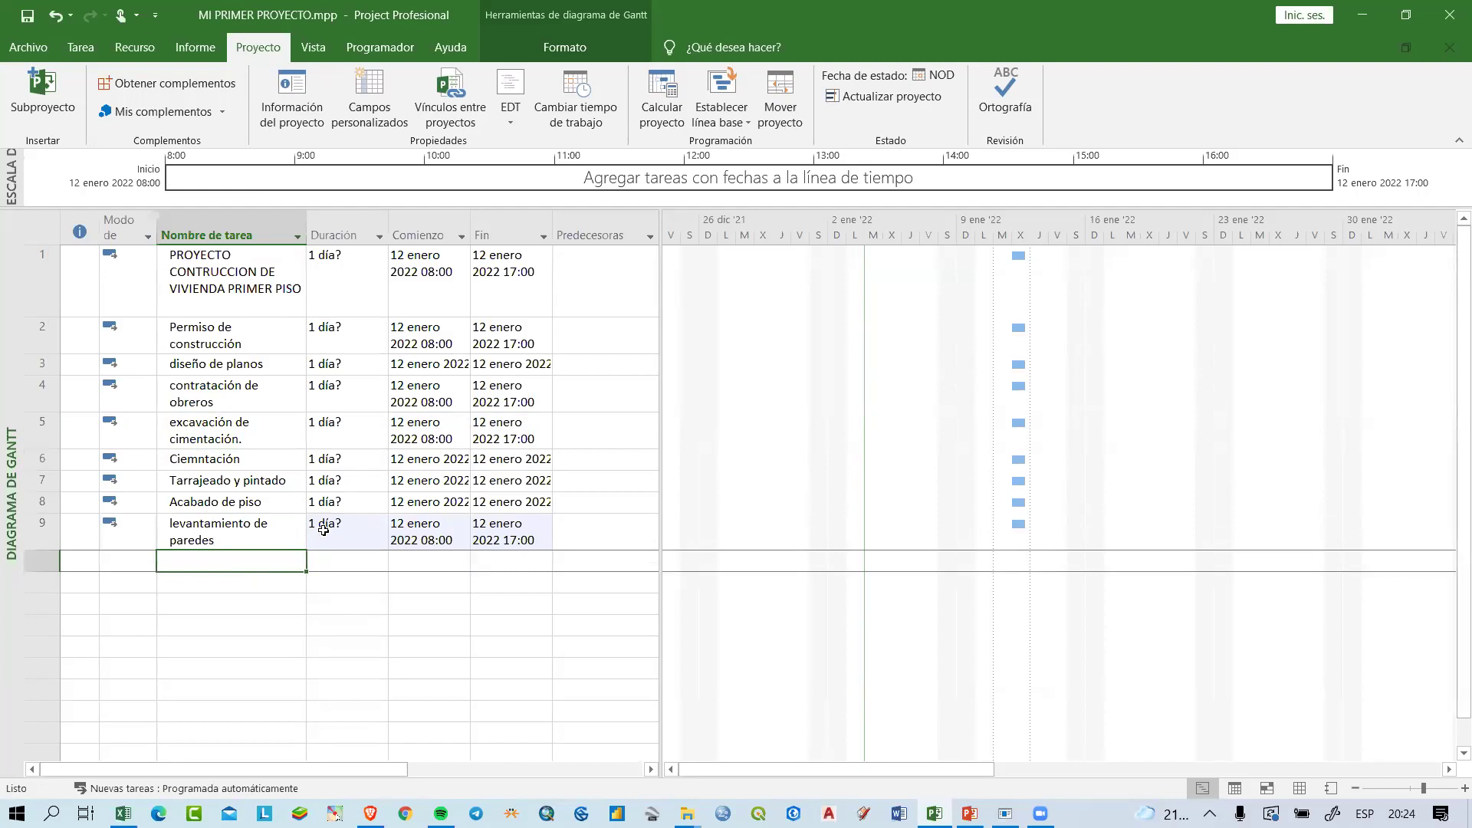
pyautogui.click(229, 329)
pyautogui.click(225, 531)
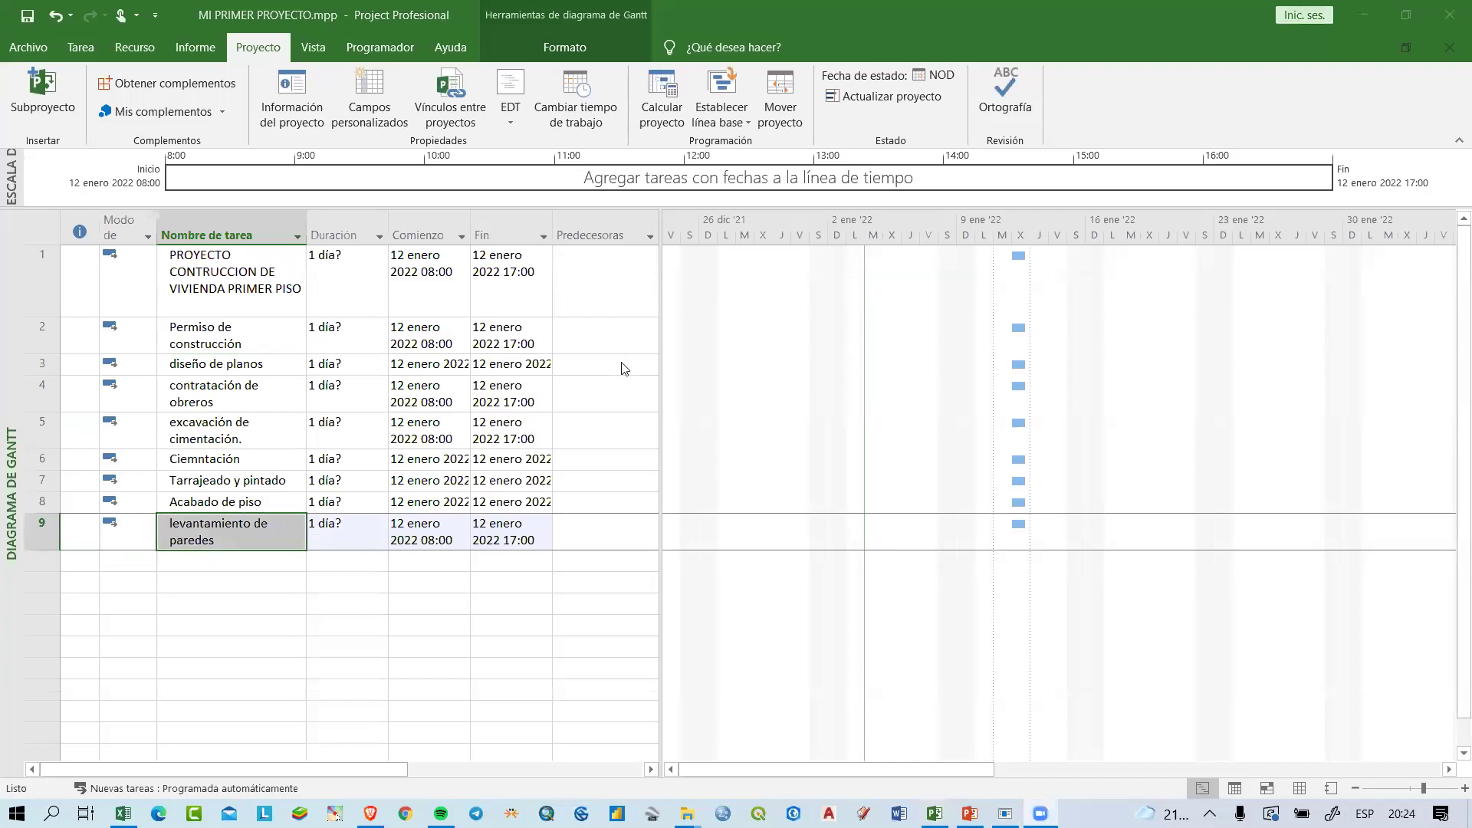
# Step: Relocate Acabado de piso below levantamiento de paredes by re-entering it in row 10 and deleting the original task in row 8
pyautogui.click(264, 503)
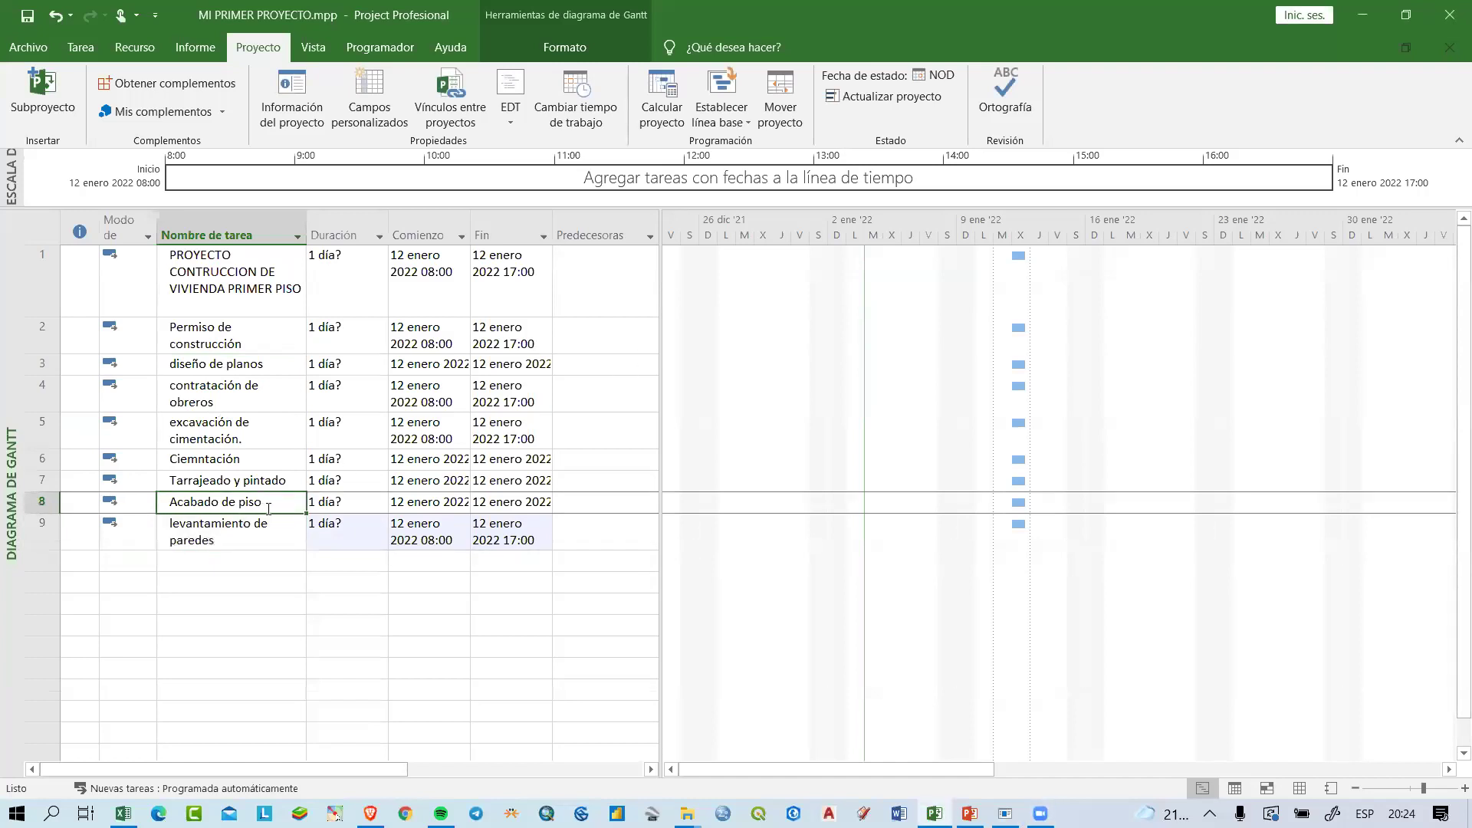
pyautogui.doubleClick(239, 500)
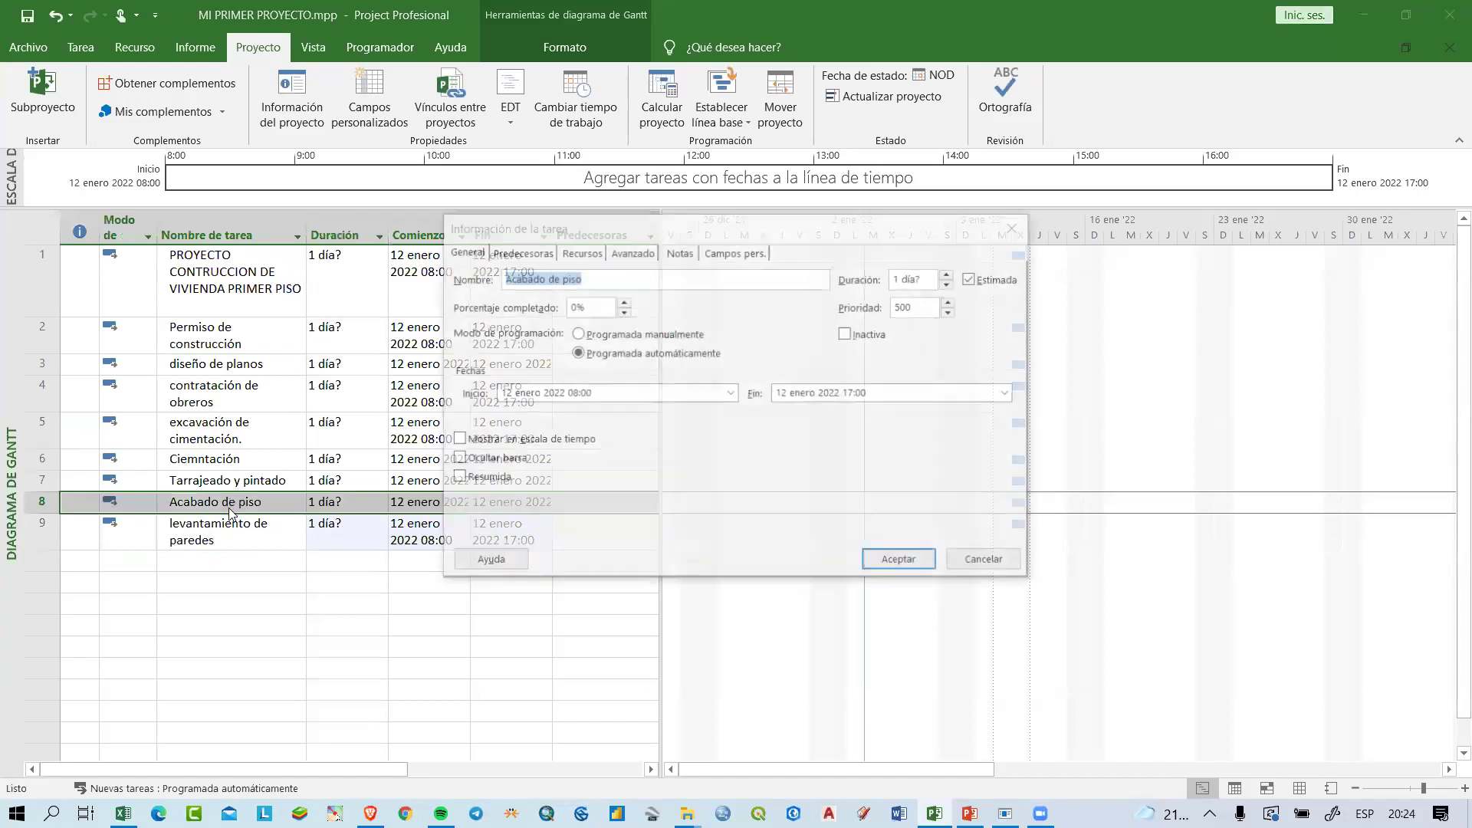
pyautogui.click(913, 564)
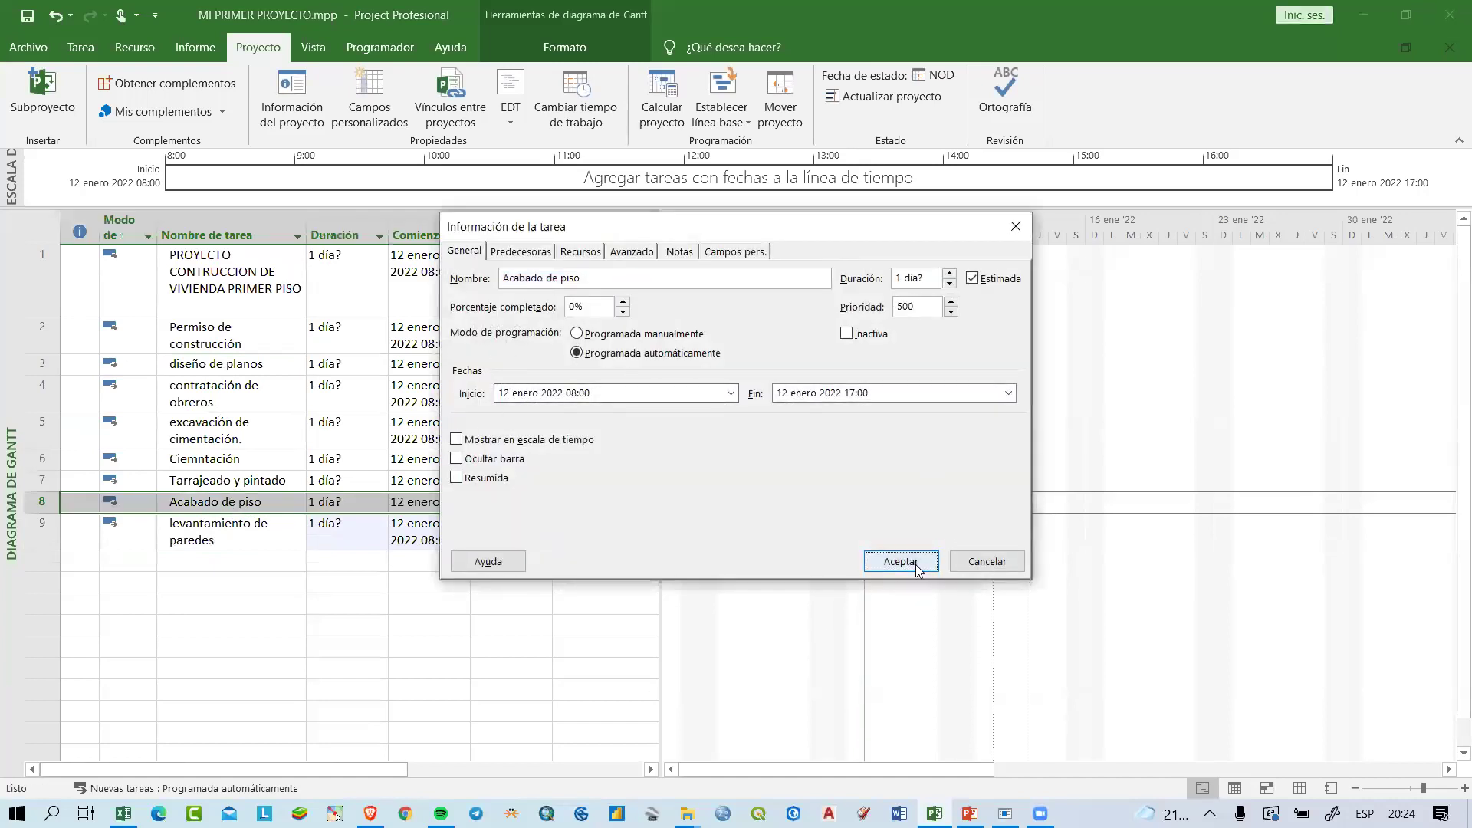
pyautogui.click(232, 560)
pyautogui.write('Acabado de piso')
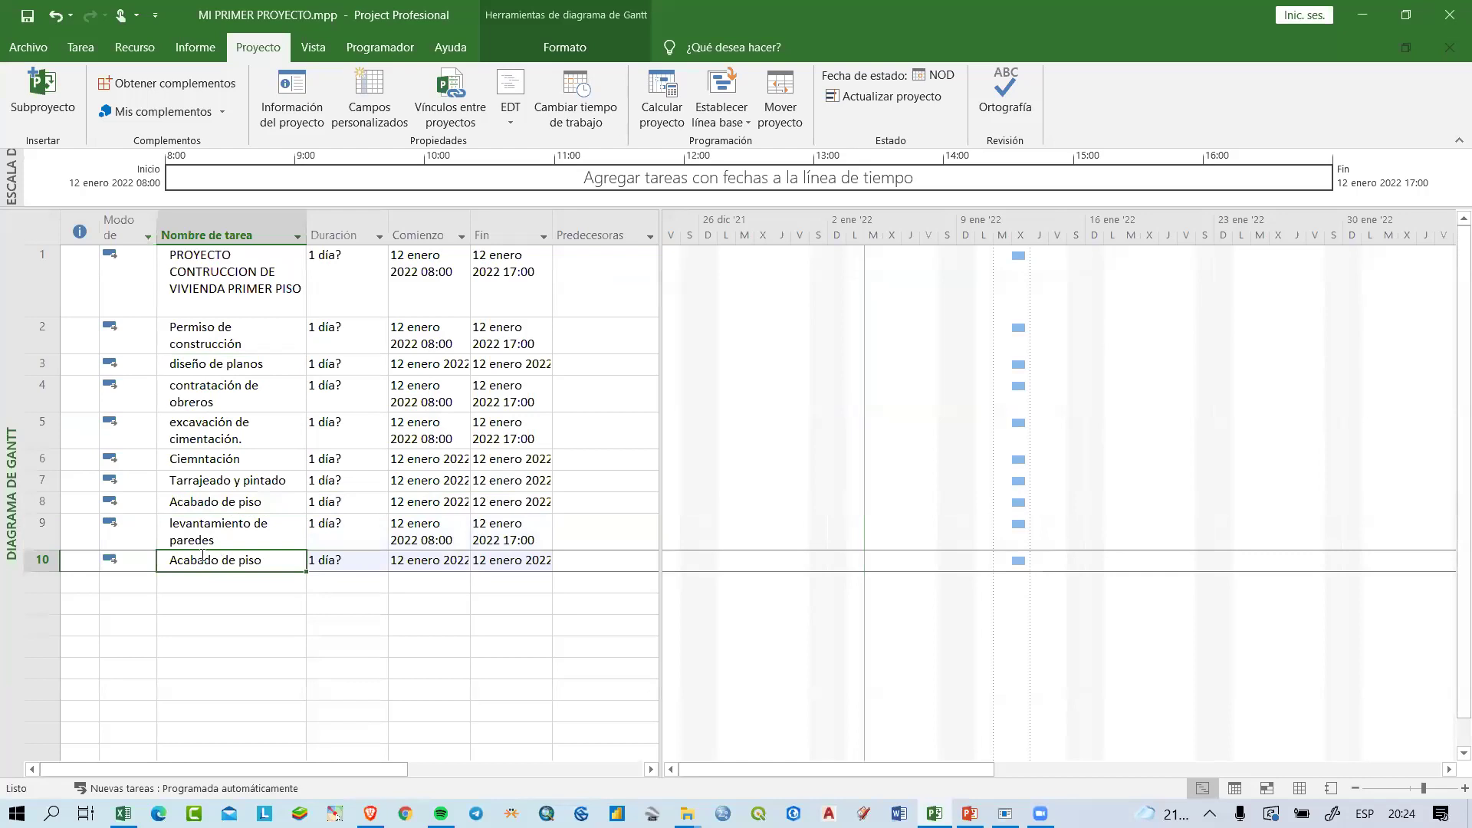
pyautogui.click(62, 511)
pyautogui.rightClick(62, 511)
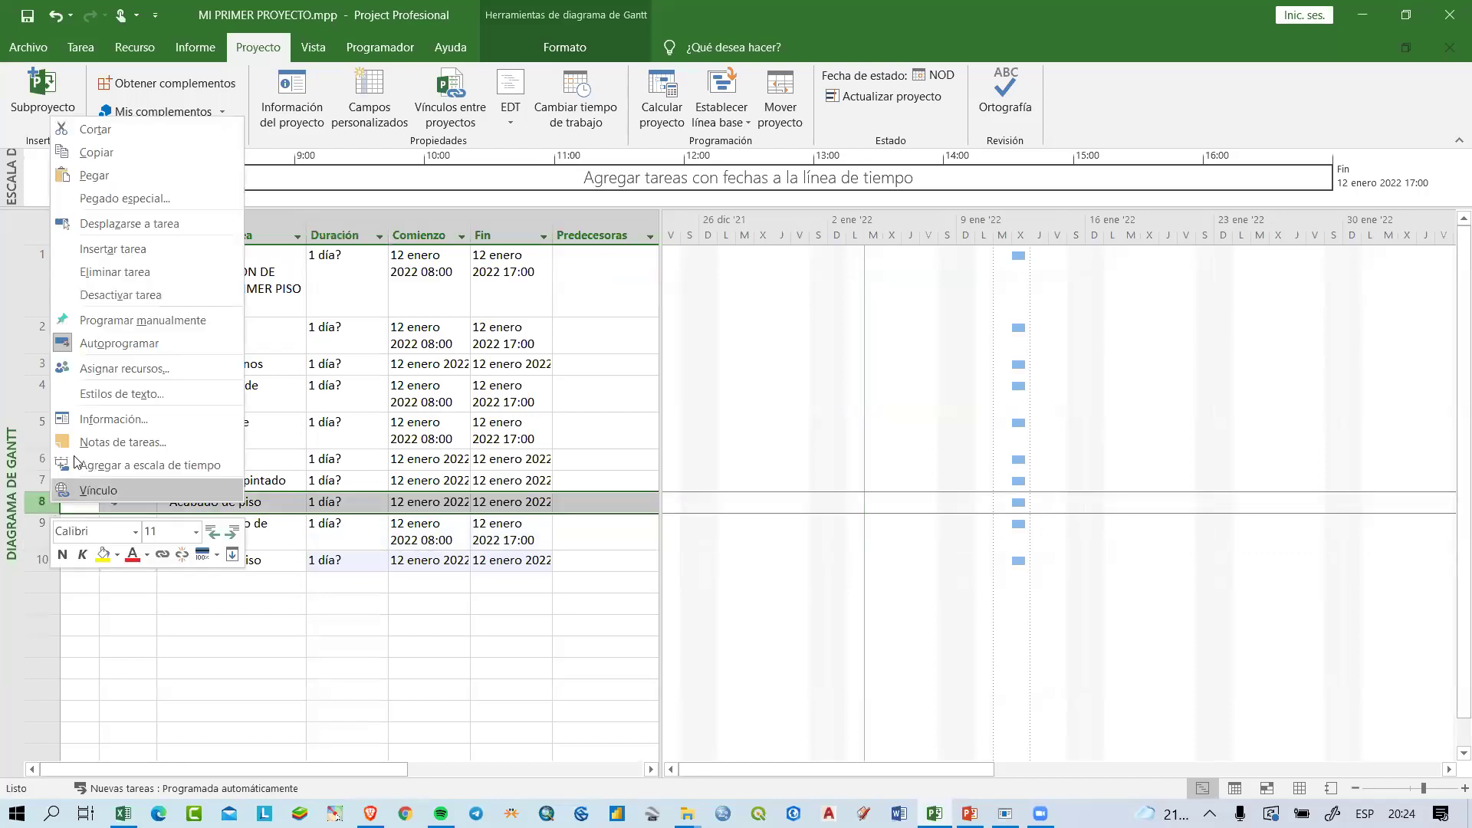
pyautogui.click(115, 272)
pyautogui.click(242, 562)
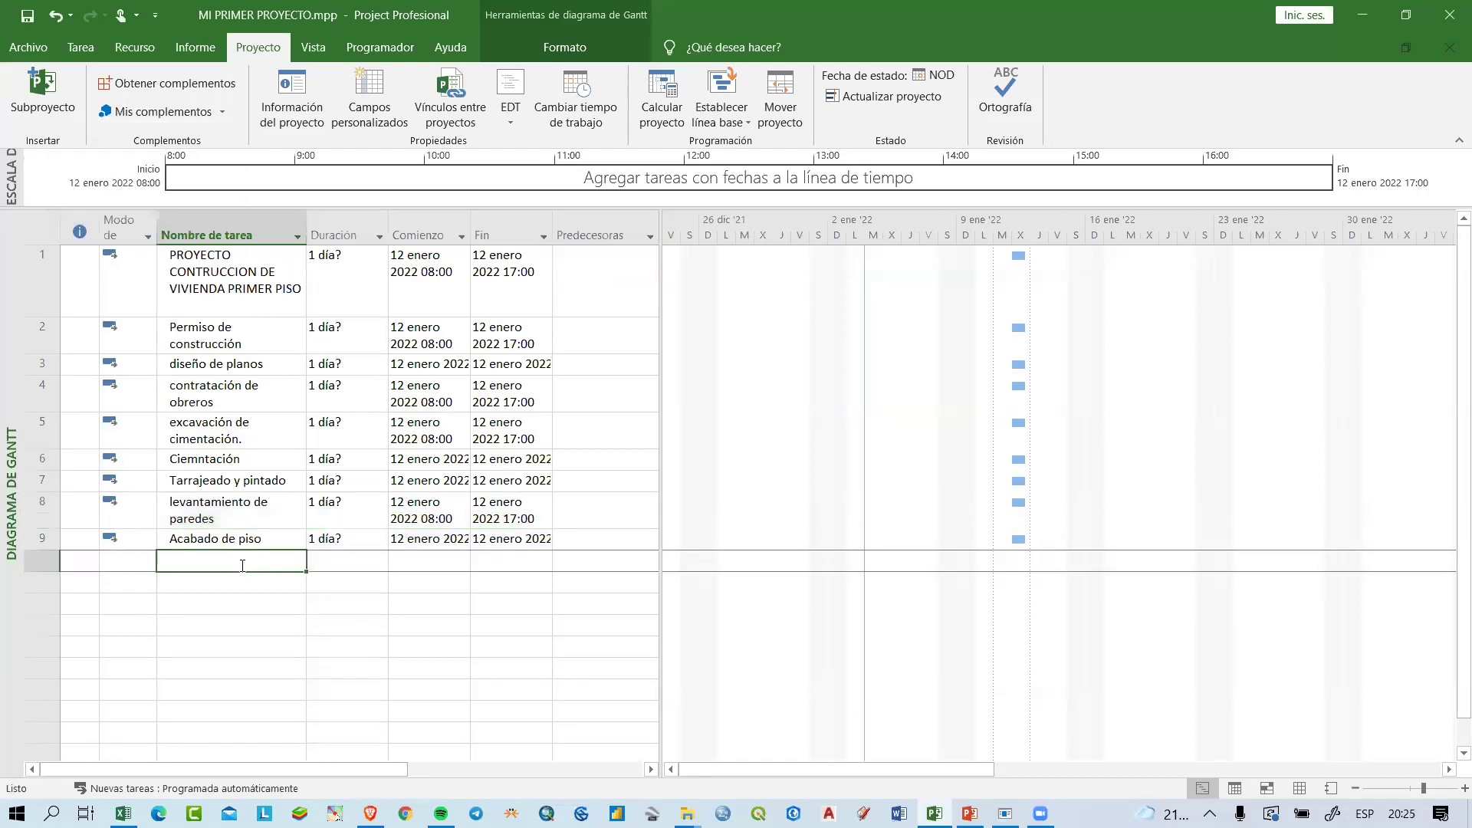
# Step: Add a task named Encofrado de techo below Acabado de piso
pyautogui.click(255, 538)
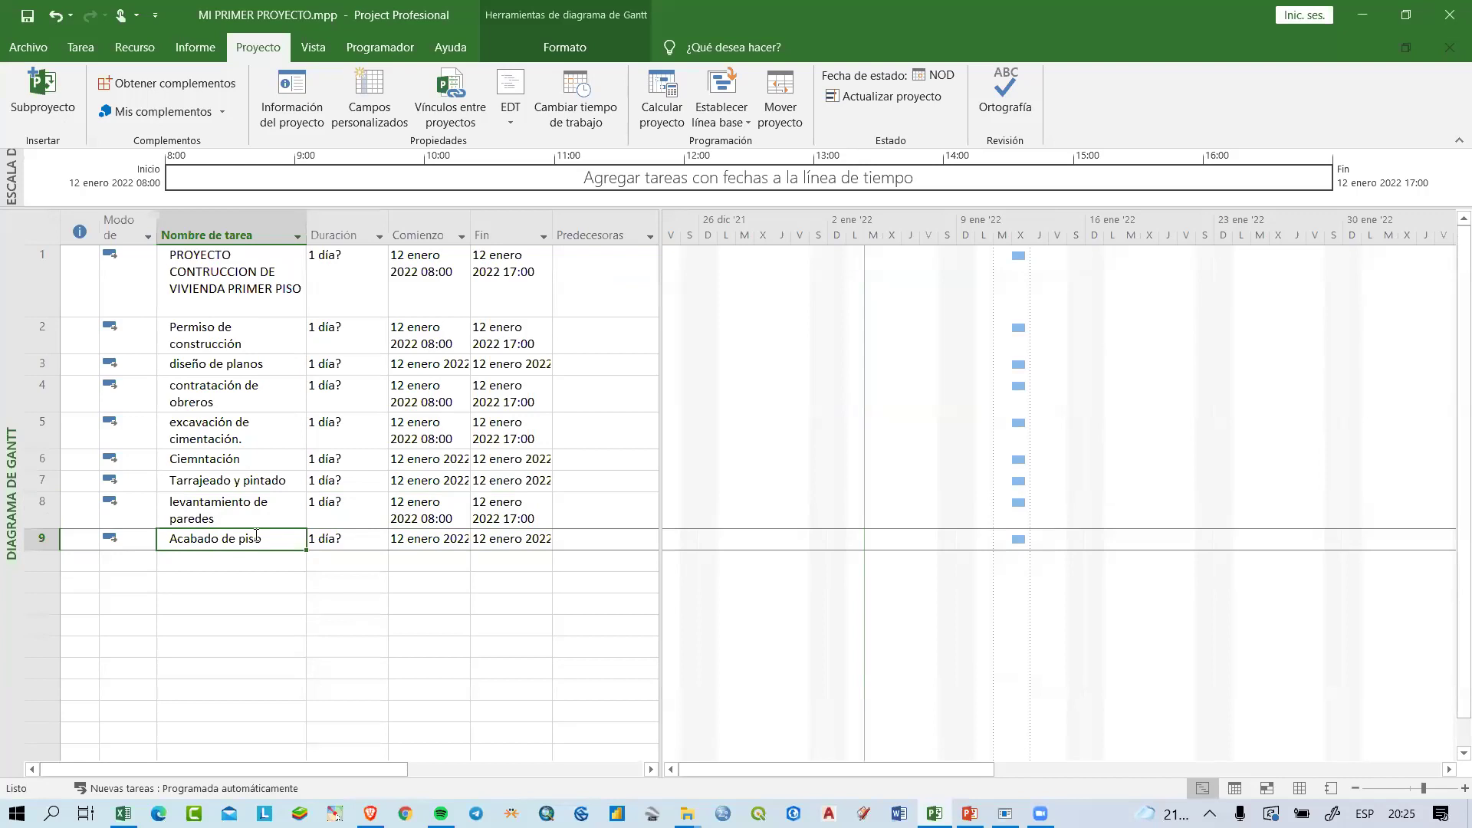
pyautogui.click(236, 558)
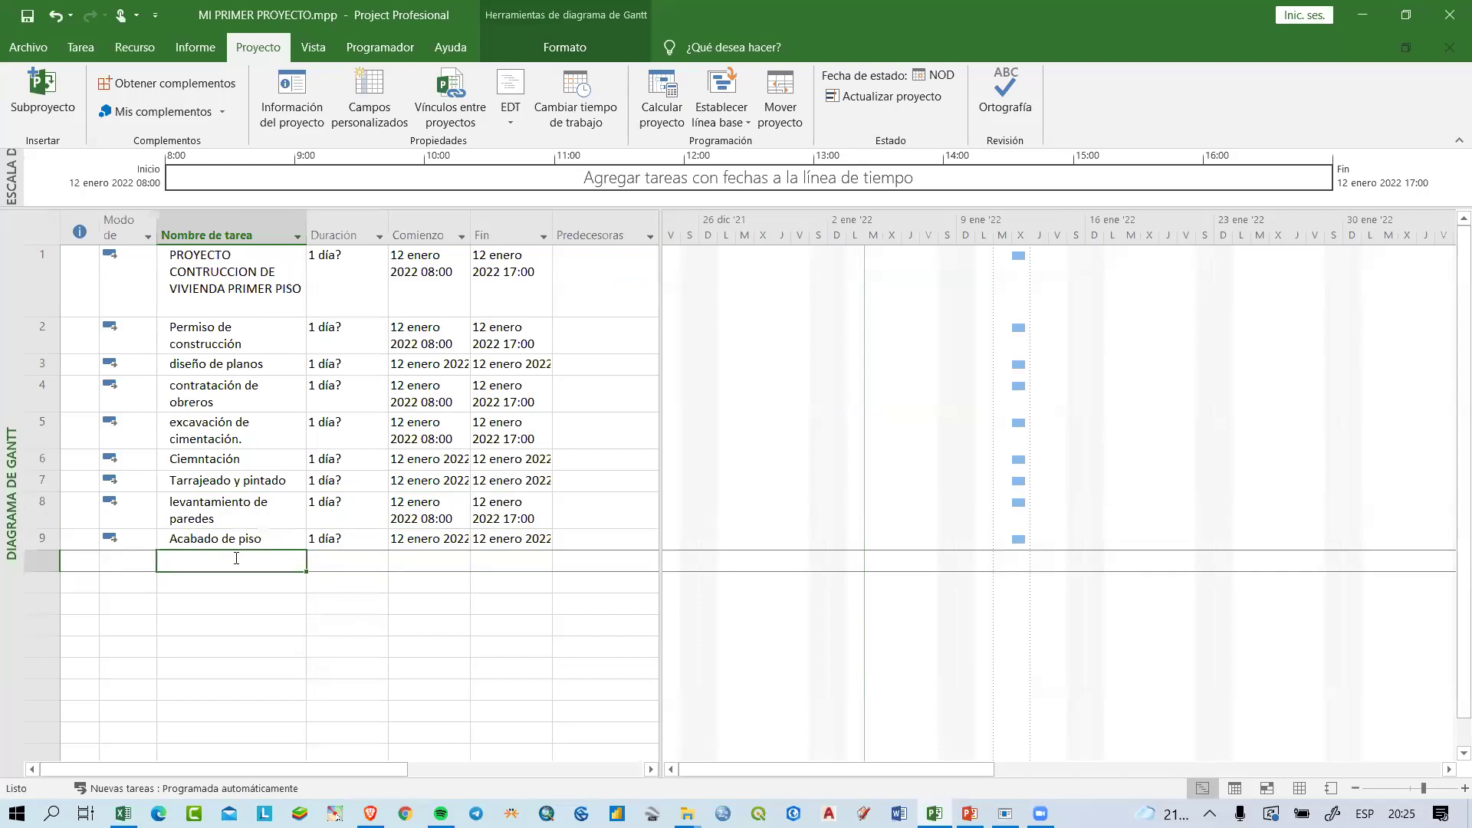
pyautogui.write('E')
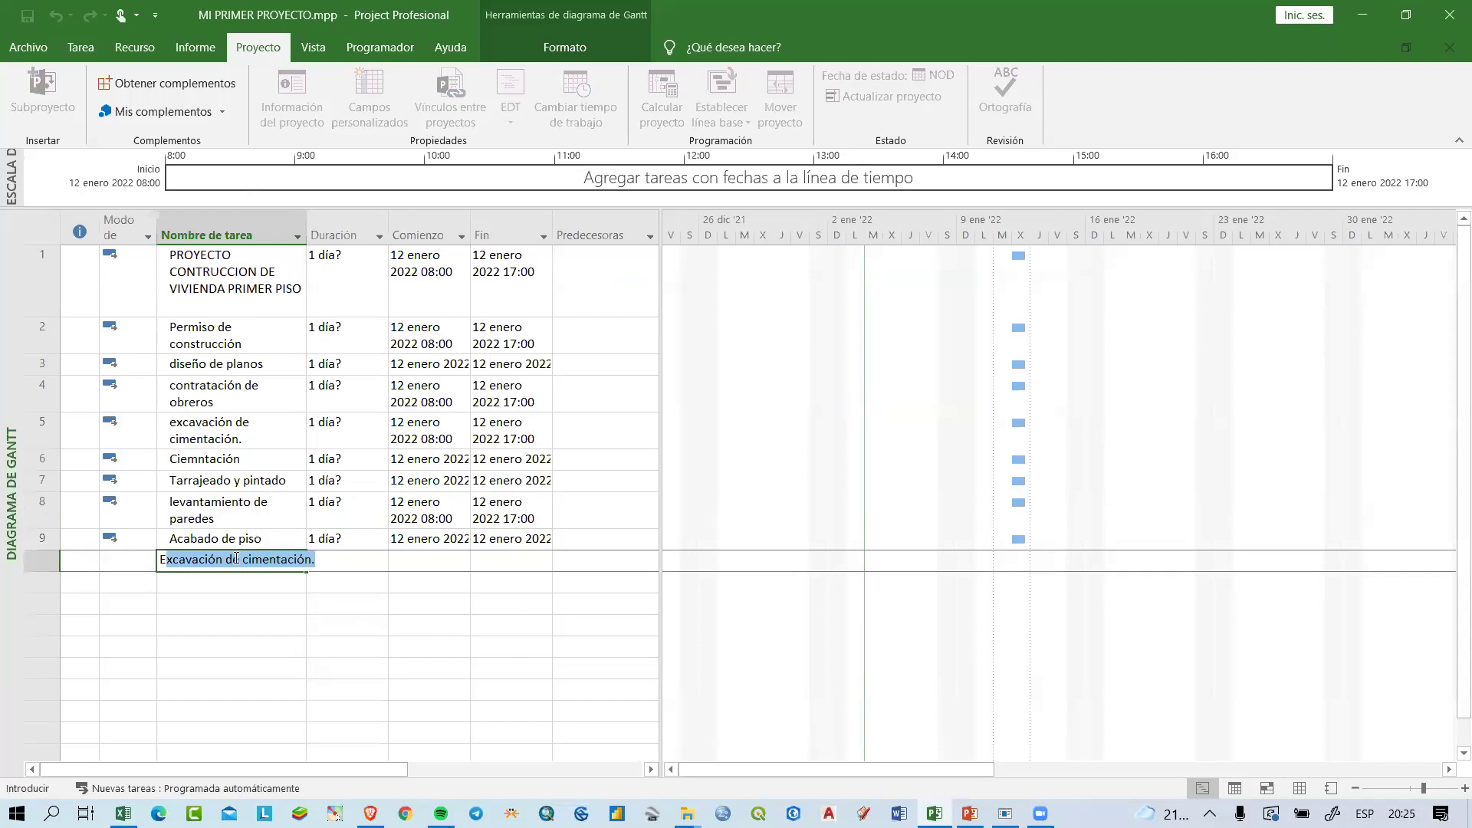
pyautogui.press('BackSpace')
pyautogui.press('BackSpace')
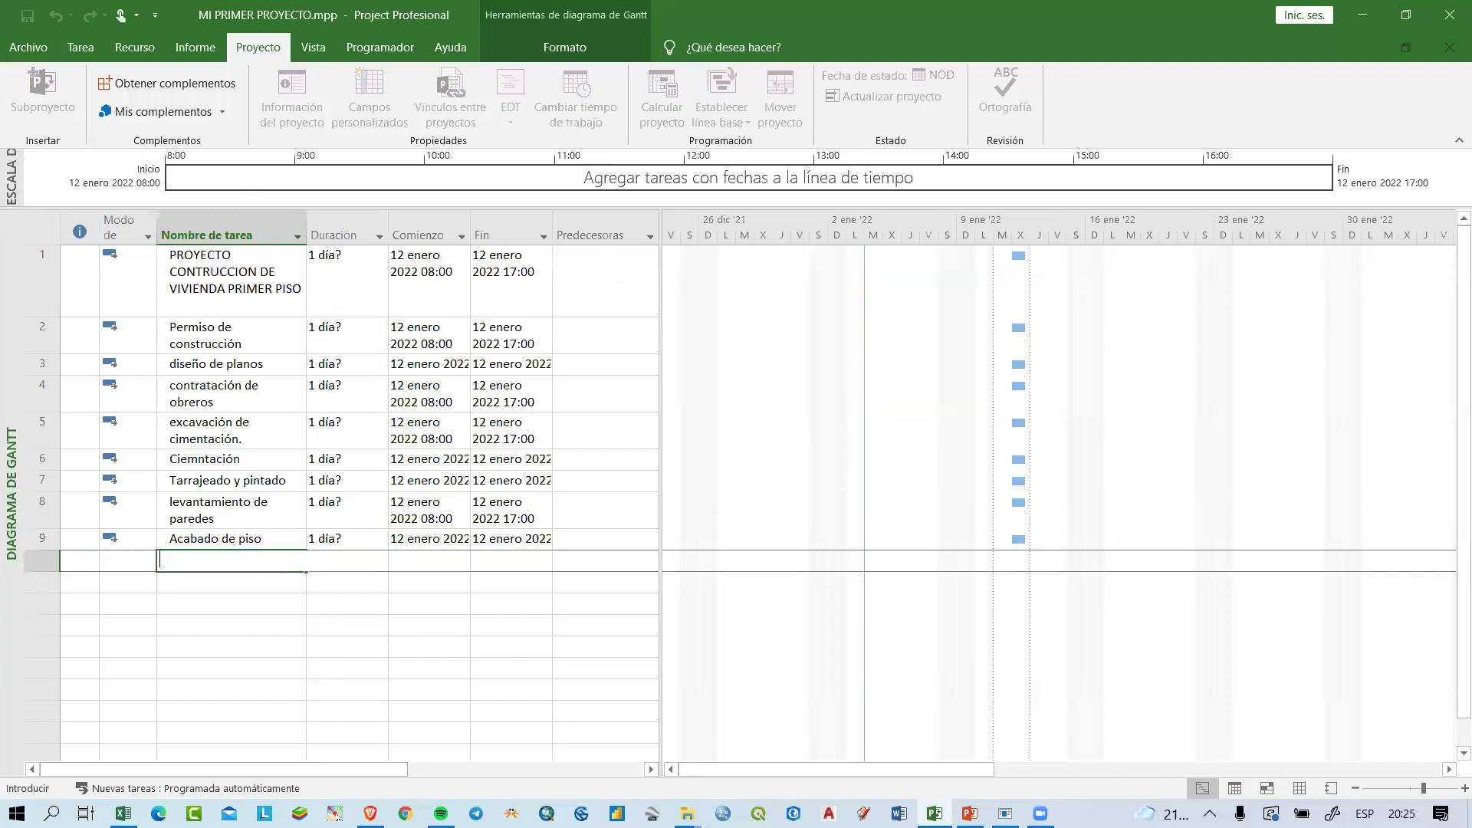
pyautogui.write('Encofrado de techo')
pyautogui.press('Return')
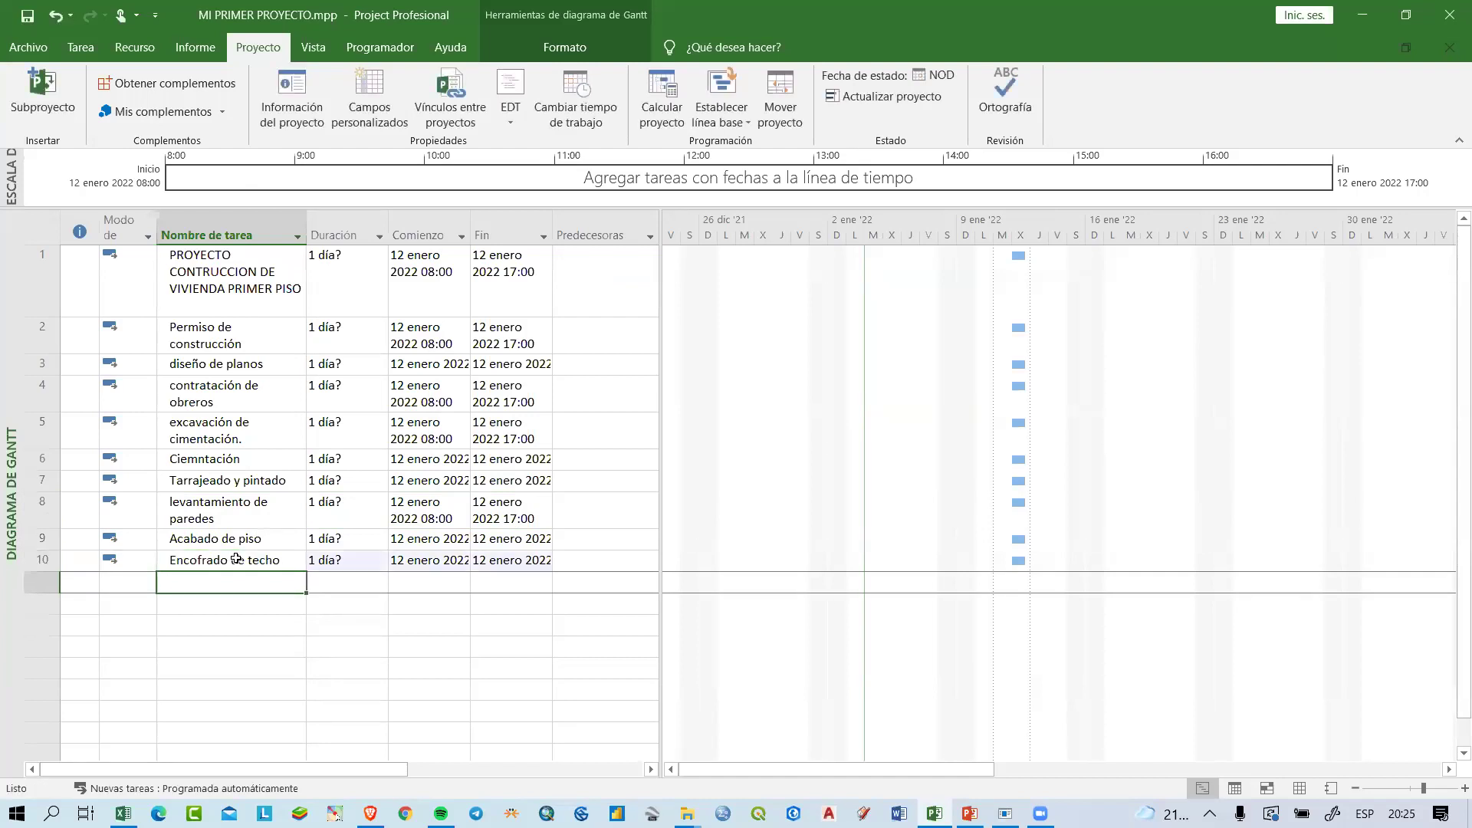
# Step: Add a task named Llenado de techo below Encofrado de techo
pyautogui.write('Le')
pyautogui.press('BackSpace')
pyautogui.write('lema')
pyautogui.press('BackSpace')
pyautogui.press('BackSpace')
pyautogui.press('BackSpace')
pyautogui.write('enado de techo')
pyautogui.press('Return')
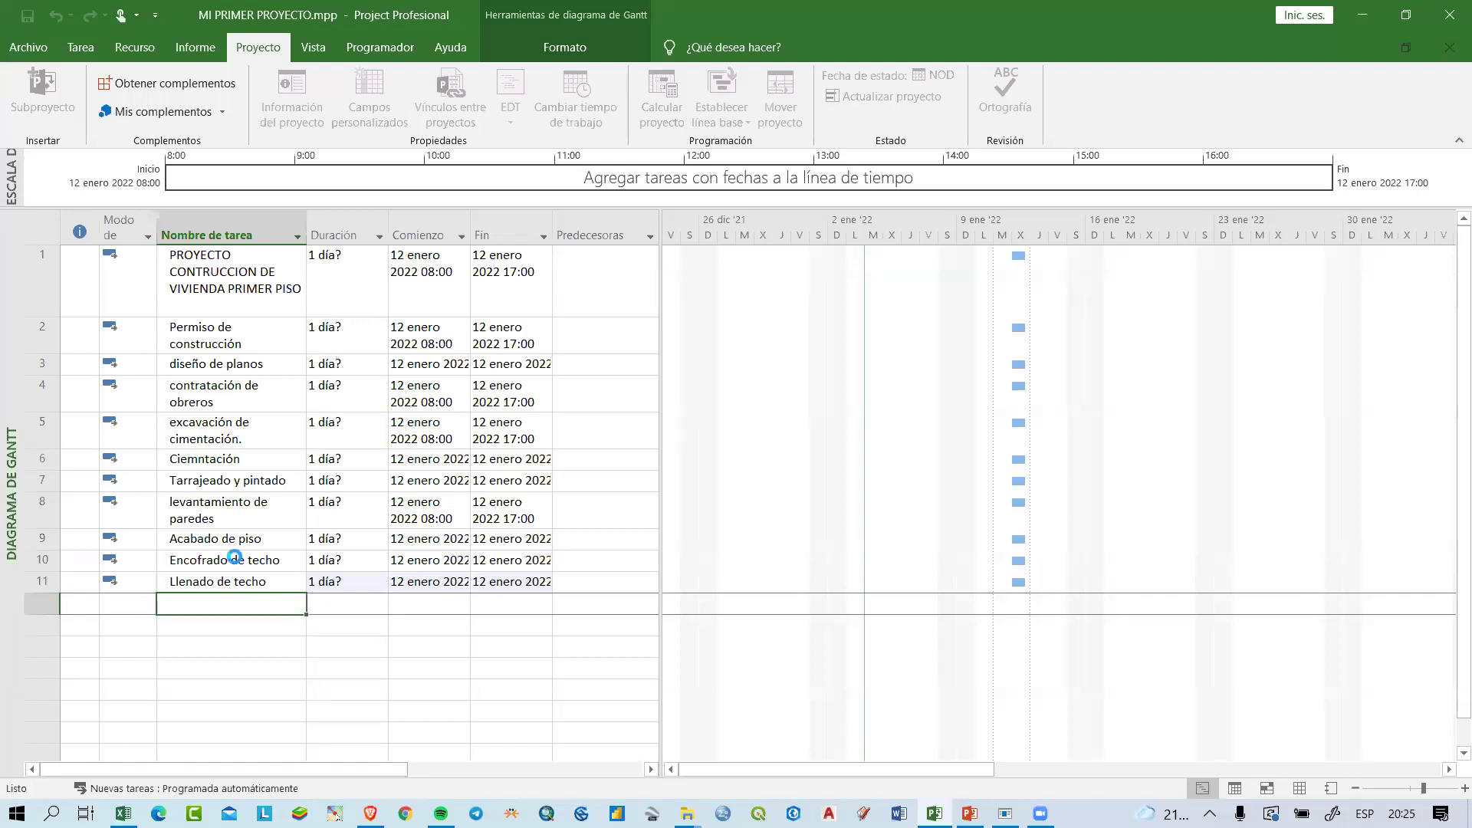
# Step: Relocate Tarrajeado y pintado to row 14, leaving two blank rows below Llenado de techo, and delete the original task in row 7
pyautogui.click(39, 481)
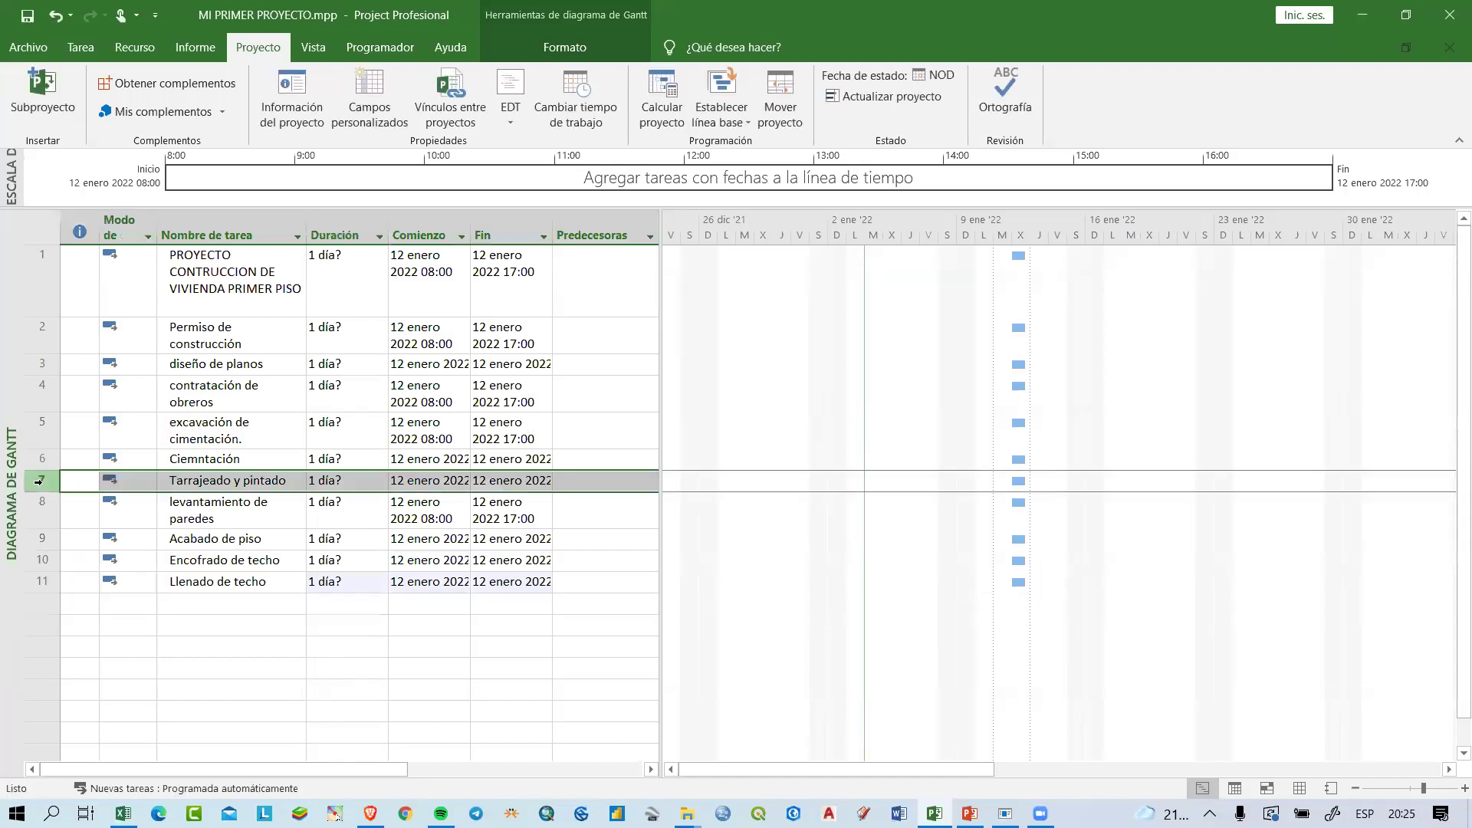
pyautogui.click(187, 478)
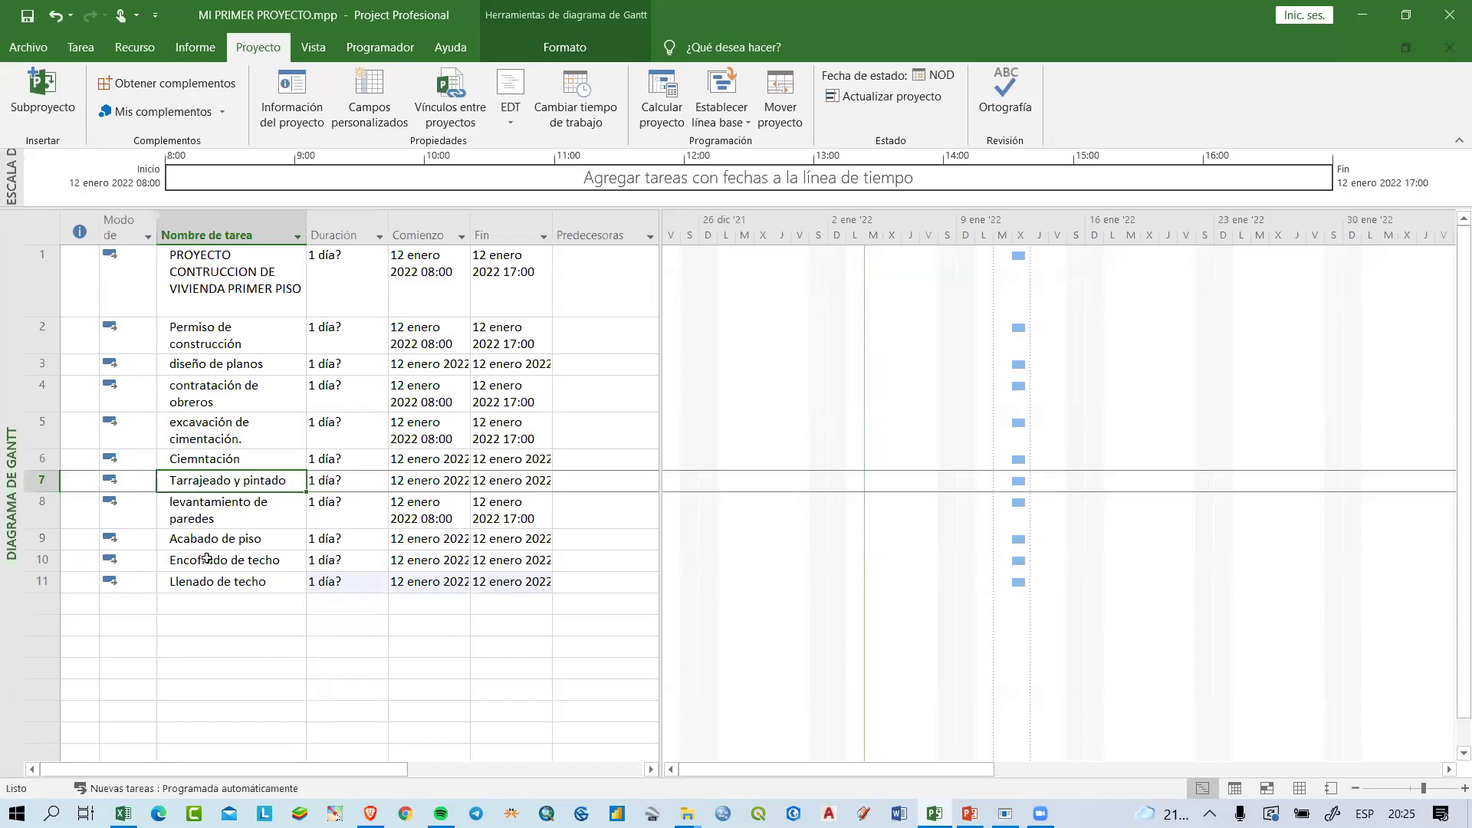
pyautogui.click(215, 606)
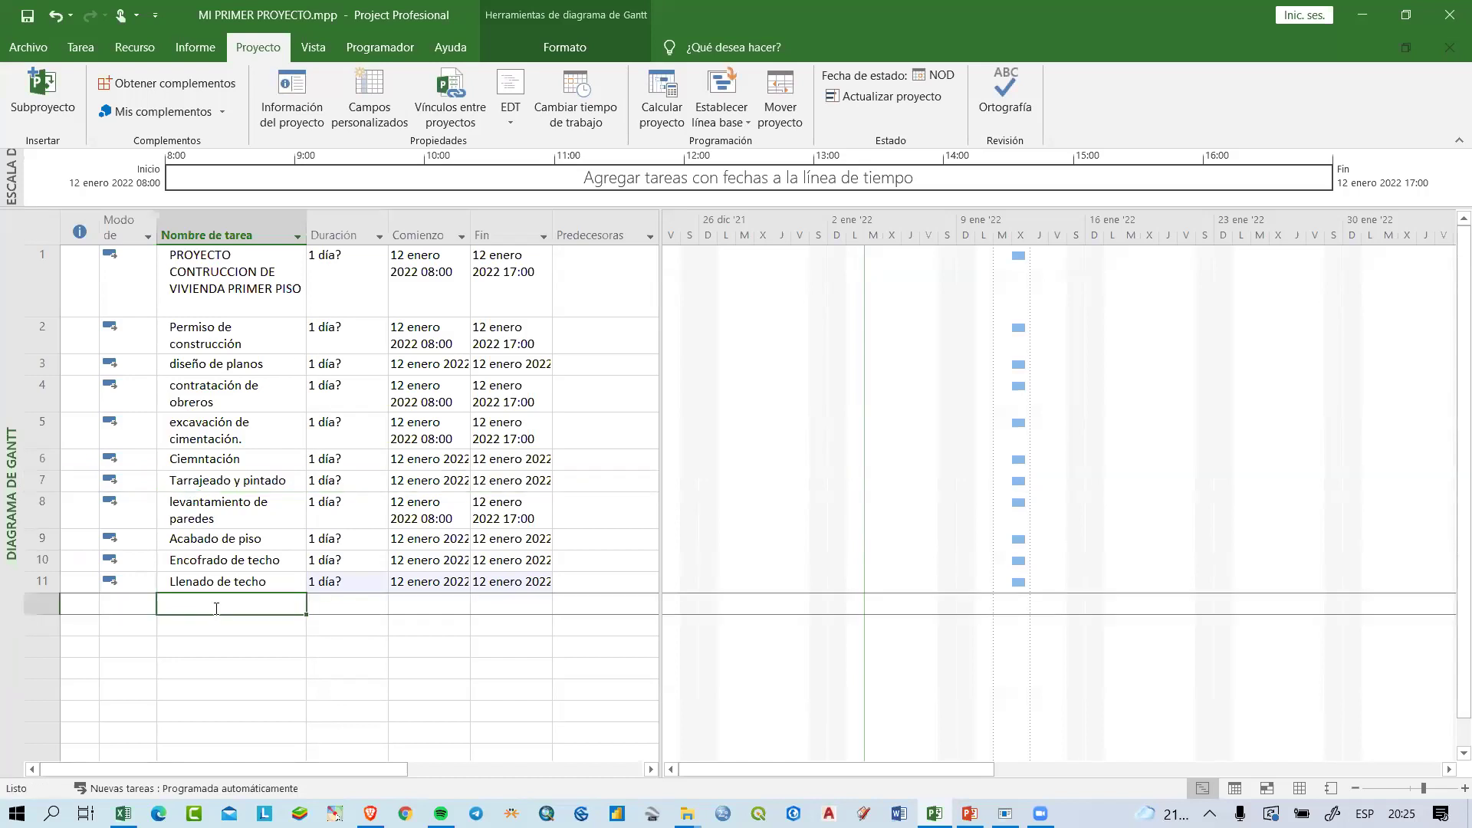
pyautogui.click(206, 647)
pyautogui.write('Tarrajeado y pintado')
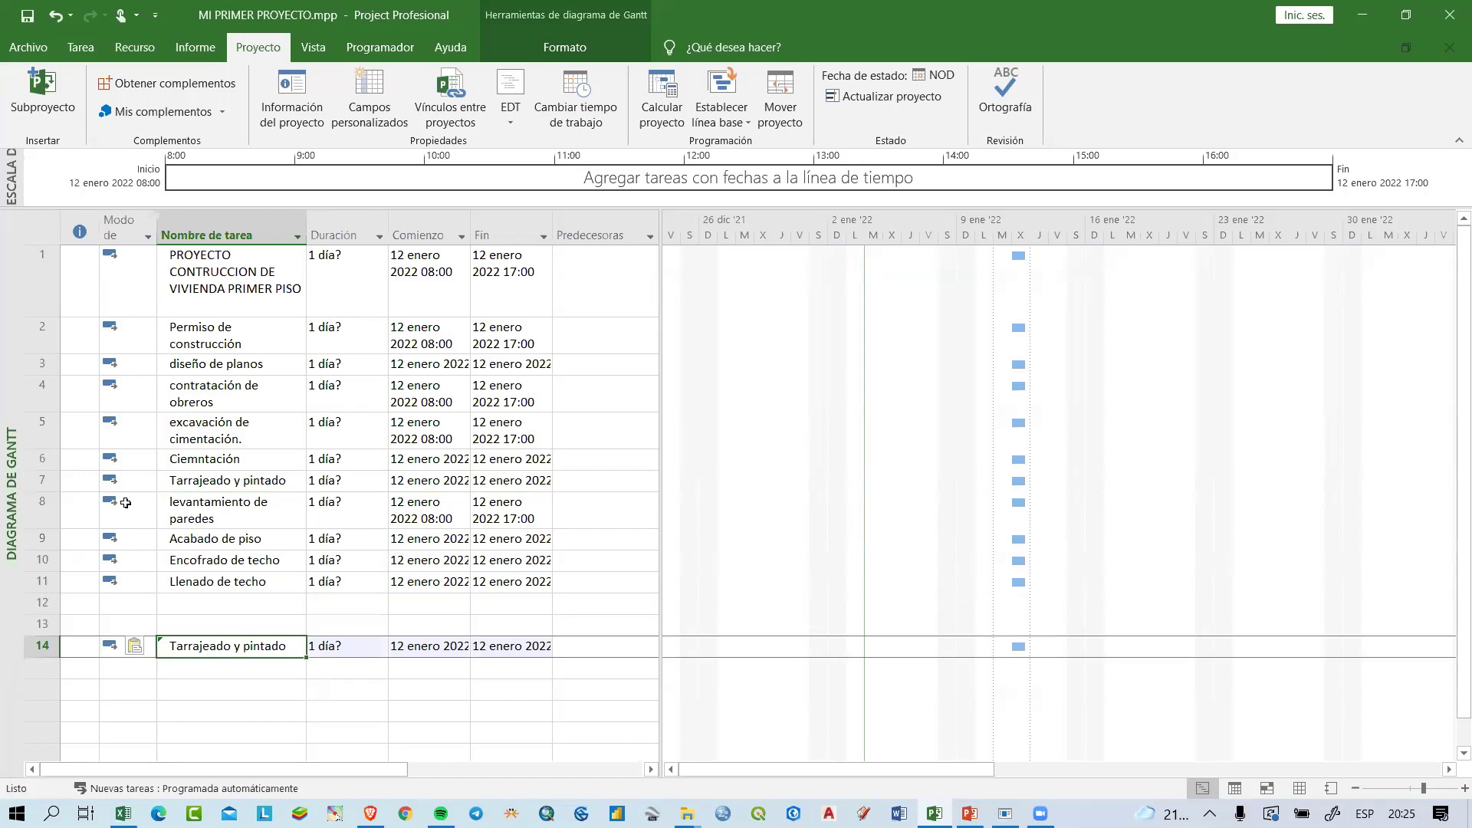
pyautogui.rightClick(43, 480)
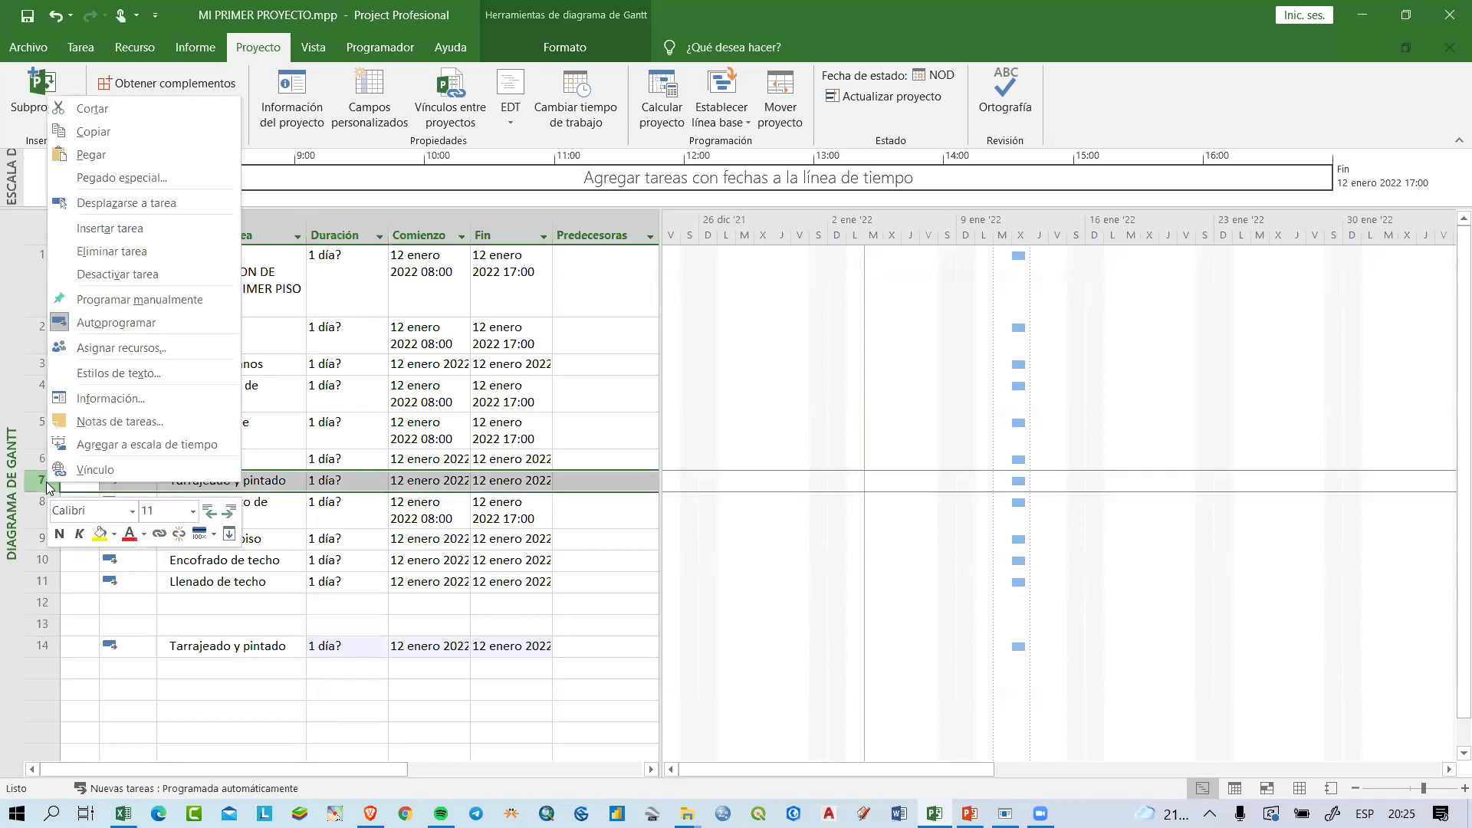
pyautogui.click(112, 253)
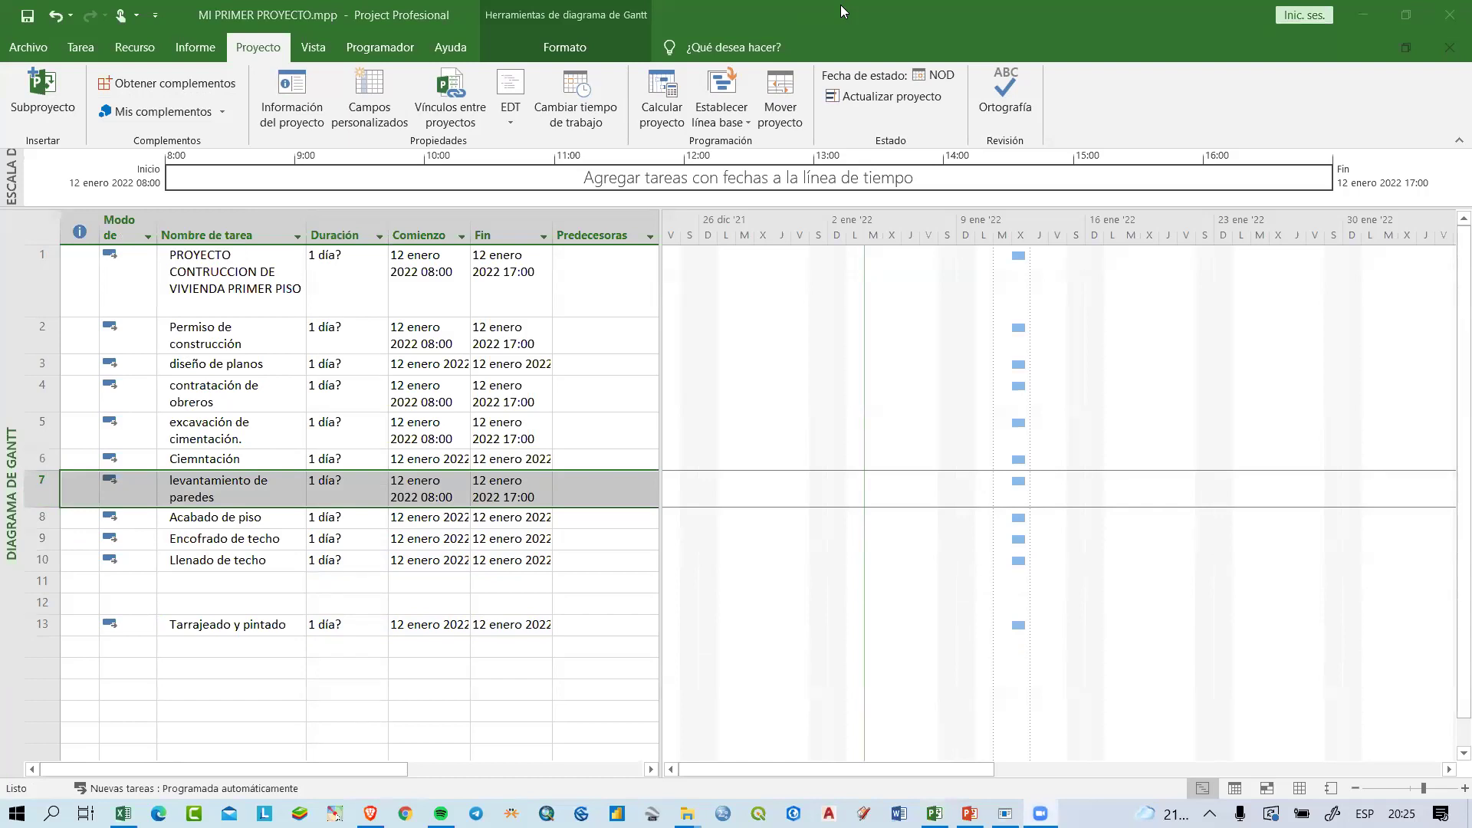
# Step: Add a task named Instalaciones sanitarias in the blank row below Llenado de techo
pyautogui.click(259, 586)
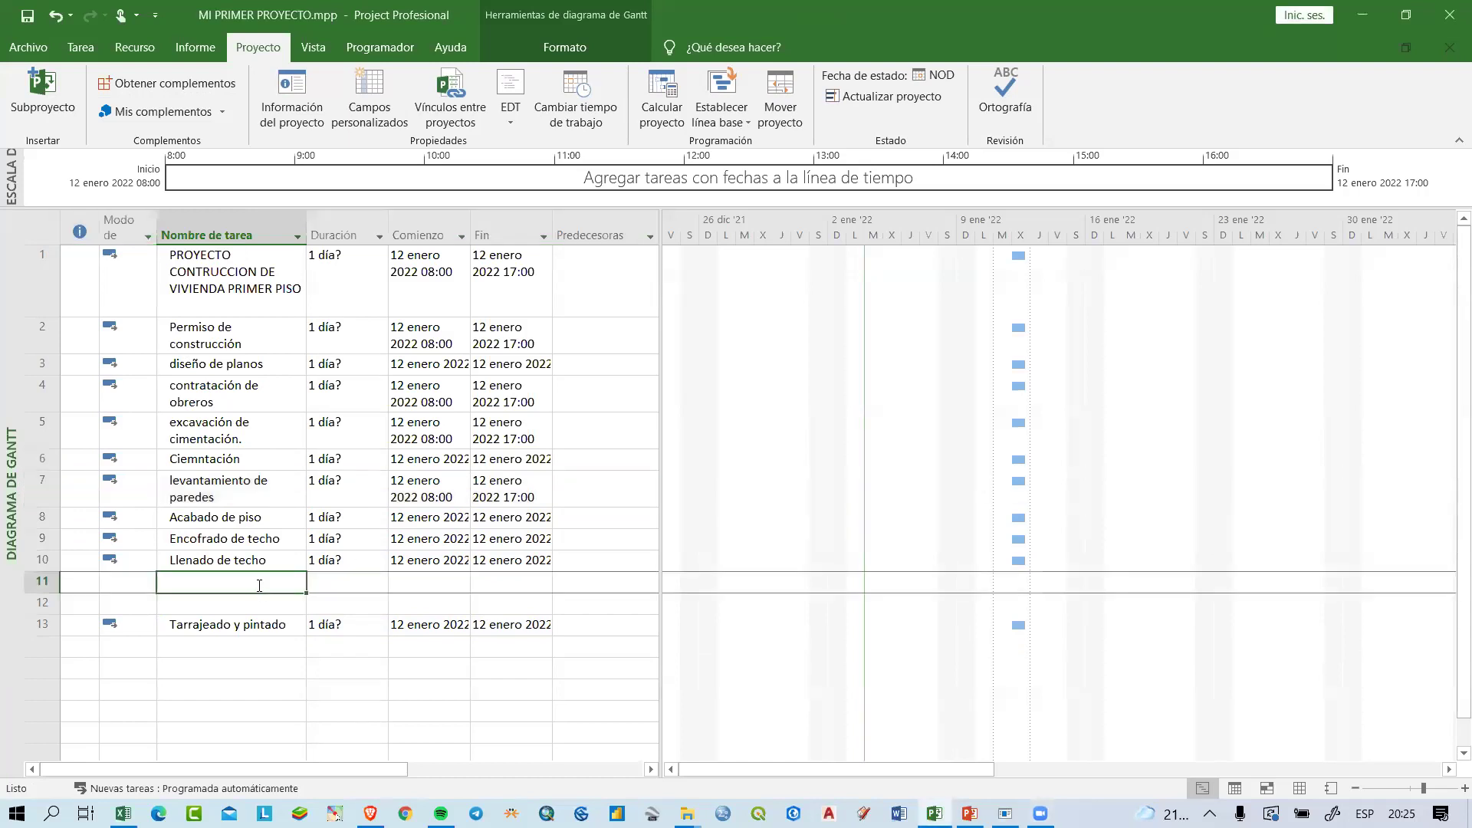
pyautogui.write('I')
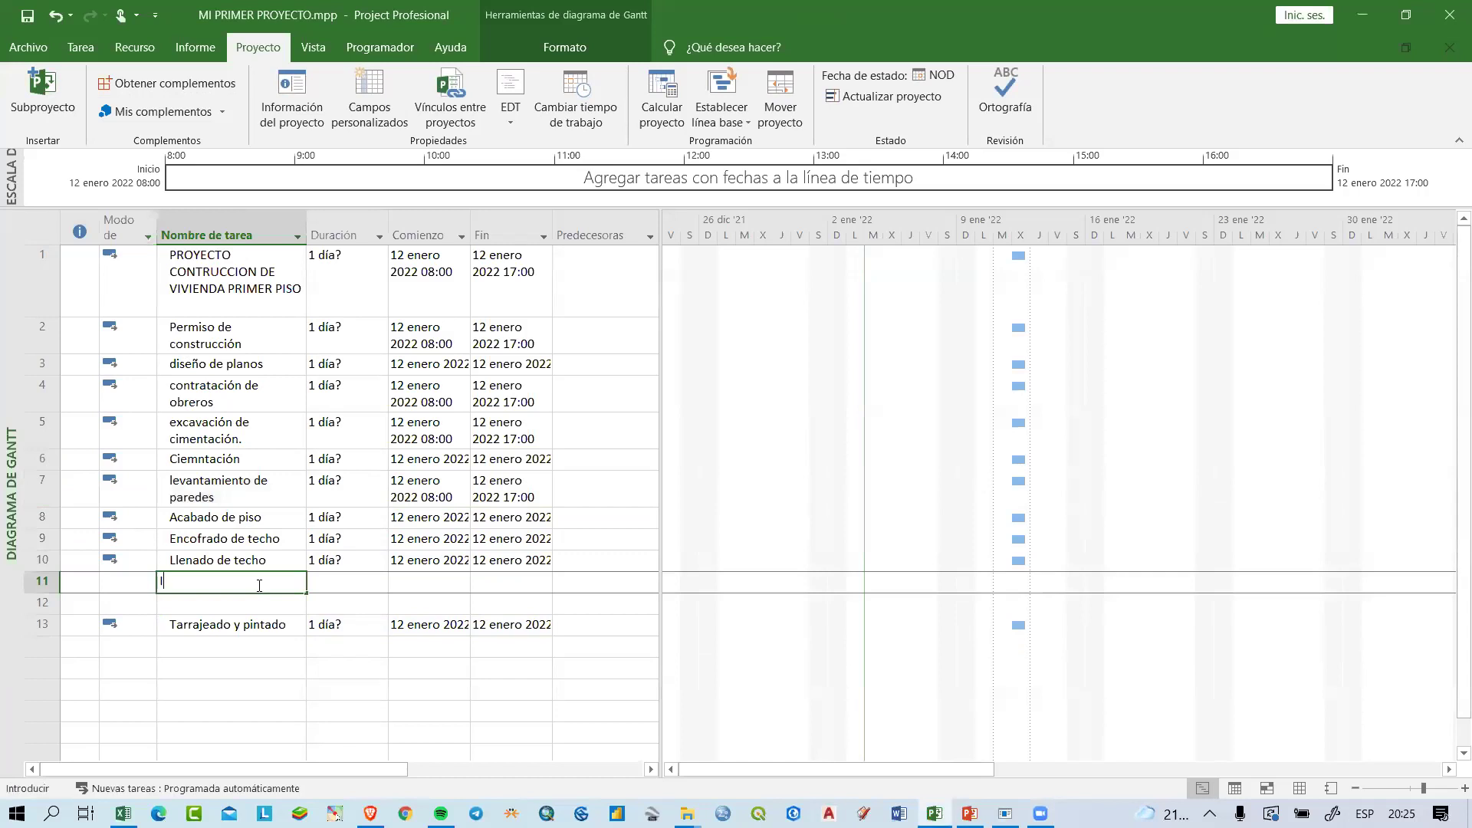
pyautogui.write('nstalacione')
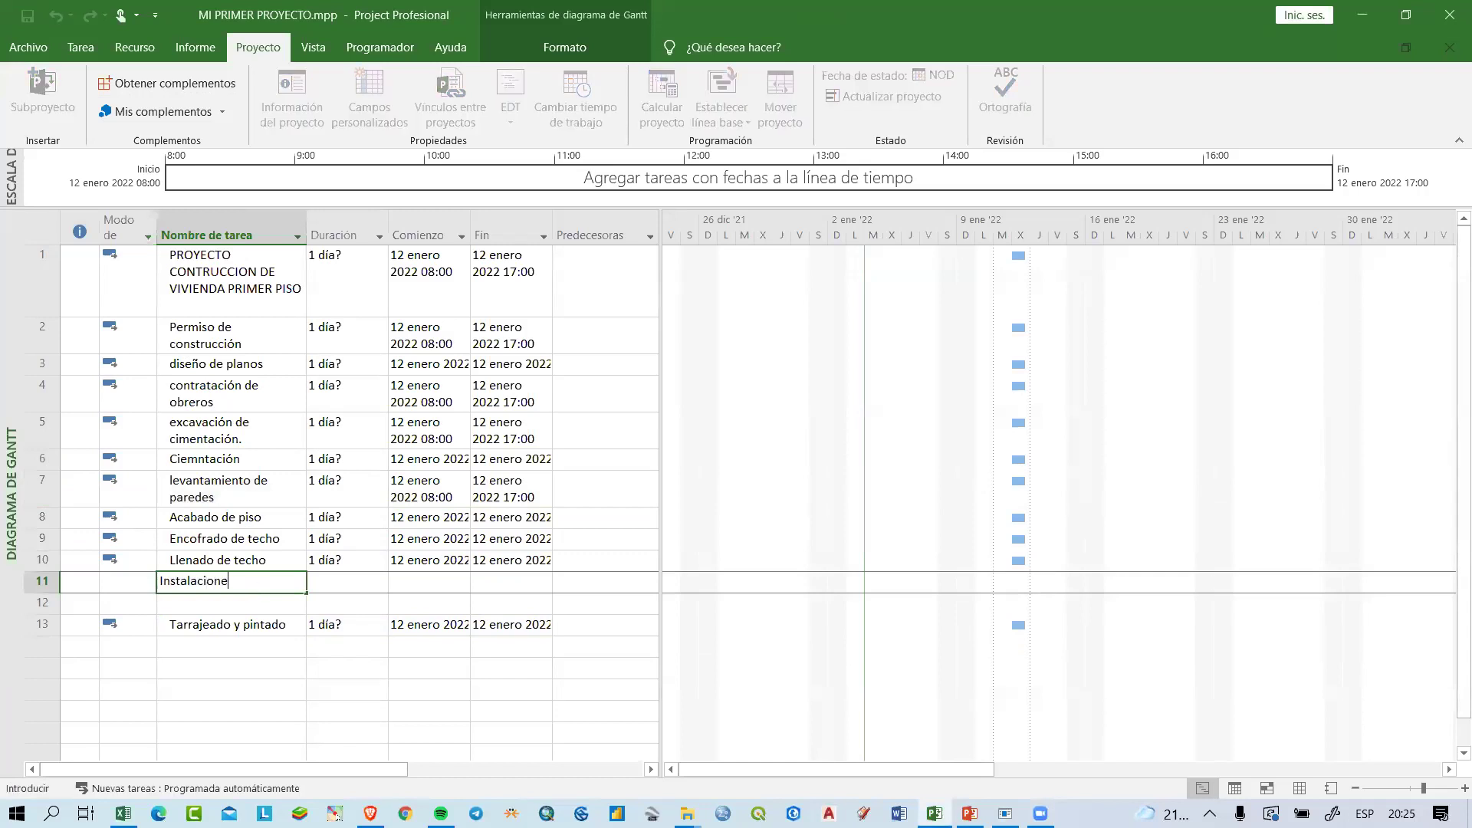
pyautogui.write('s sanitarias')
pyautogui.press('Return')
# Step: Add a task named "Instalaciones electricas." in row 12 by replacing the final word of the suggested Instalaciones sanitarias
pyautogui.hotkey('shift', 'Right')
pyautogui.hotkey('shift', 'Right')
pyautogui.hotkey('shift', 'Right')
pyautogui.hotkey('shift', 'Right')
pyautogui.hotkey('shift', 'Right')
pyautogui.hotkey('shift', 'Right')
pyautogui.hotkey('shift', 'Right')
pyautogui.hotkey('shift', 'Right')
pyautogui.hotkey('shift', 'Right')
pyautogui.hotkey('shift', 'Right')
pyautogui.hotkey('shift', 'Right')
pyautogui.hotkey('shift', 'Right')
pyautogui.hotkey('shift', 'Right')
pyautogui.hotkey('shift', 'Right')
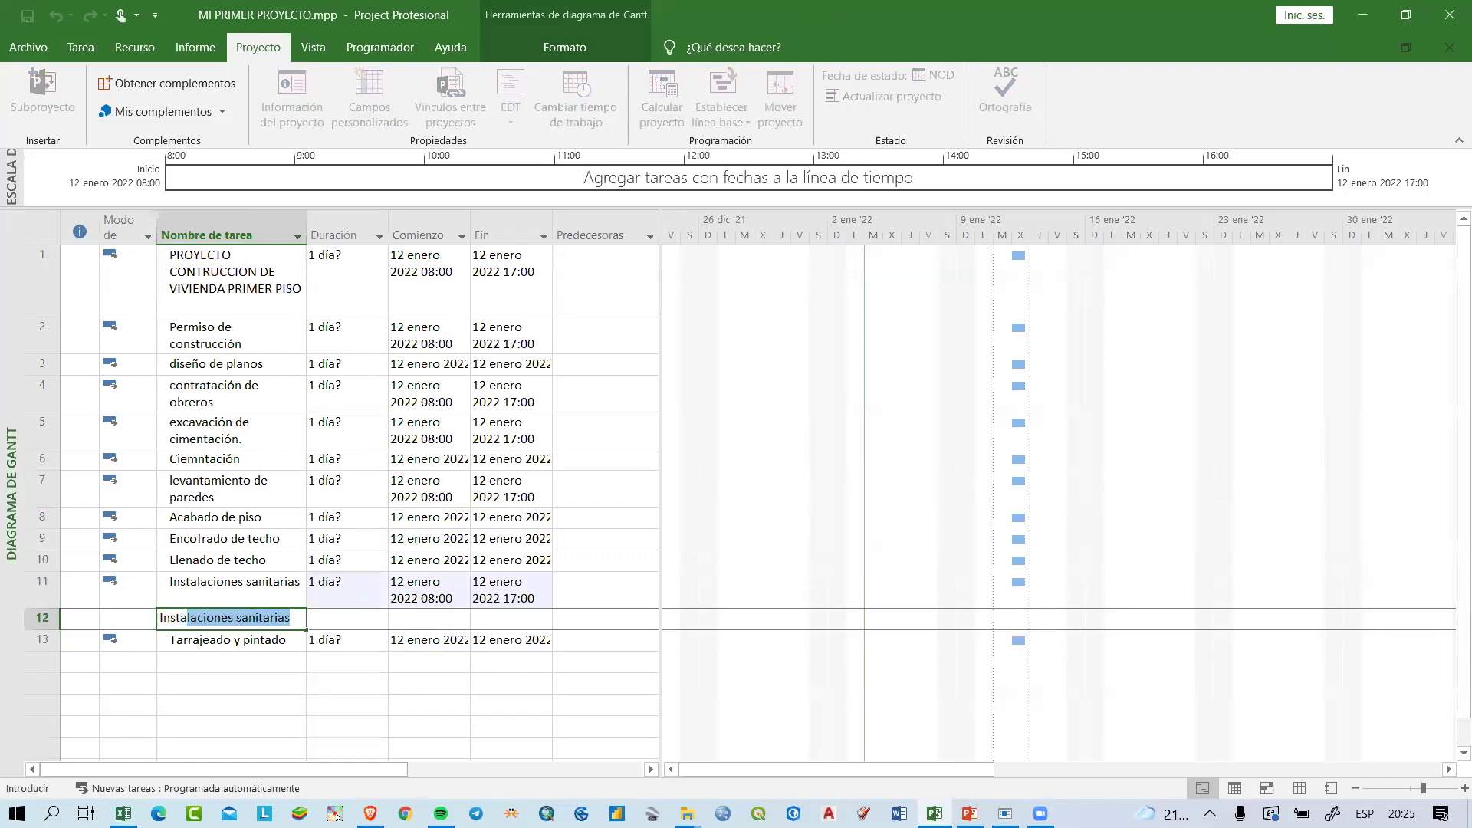
pyautogui.write('electricas.')
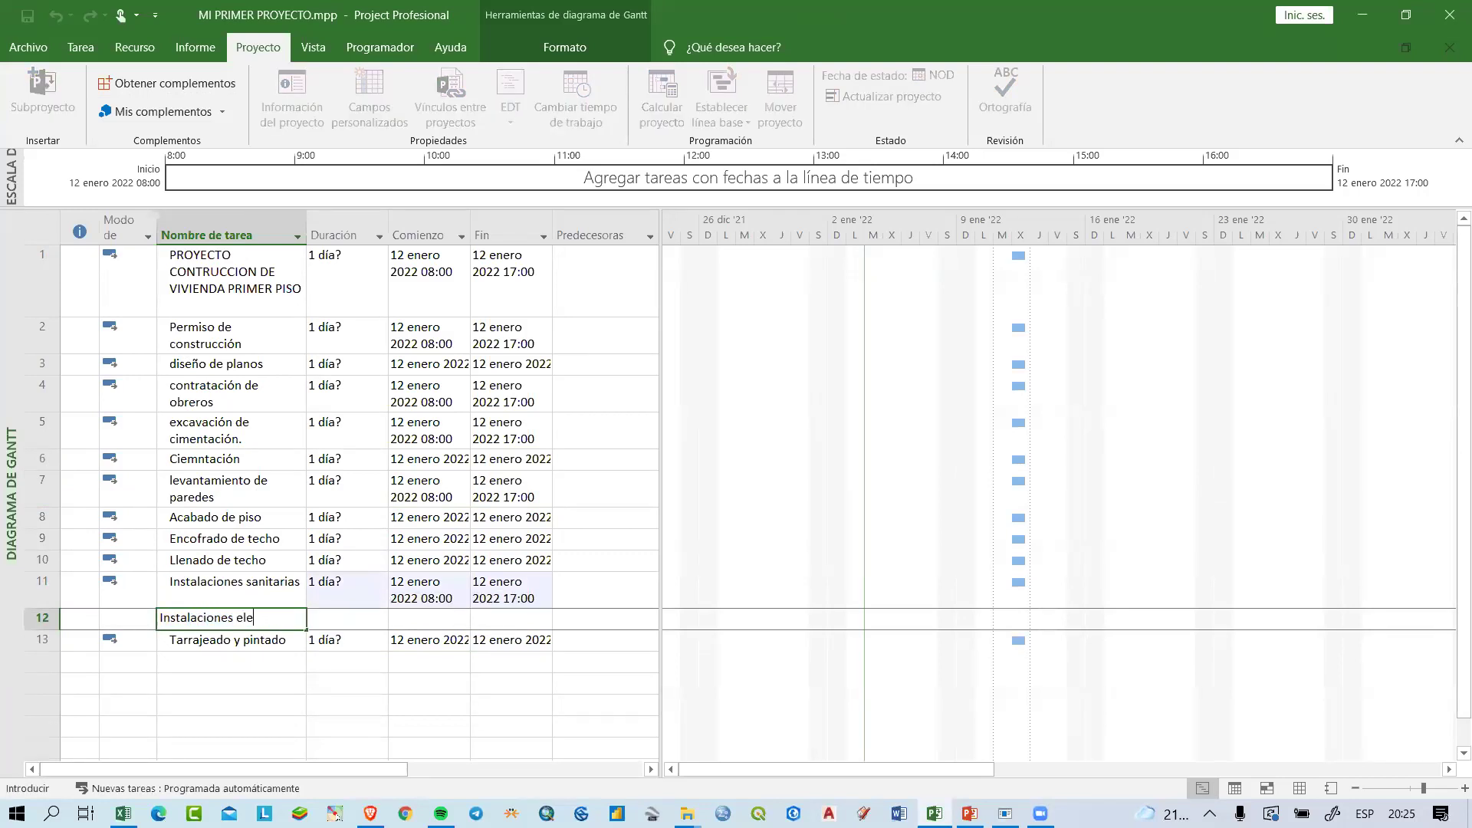
pyautogui.press('Return')
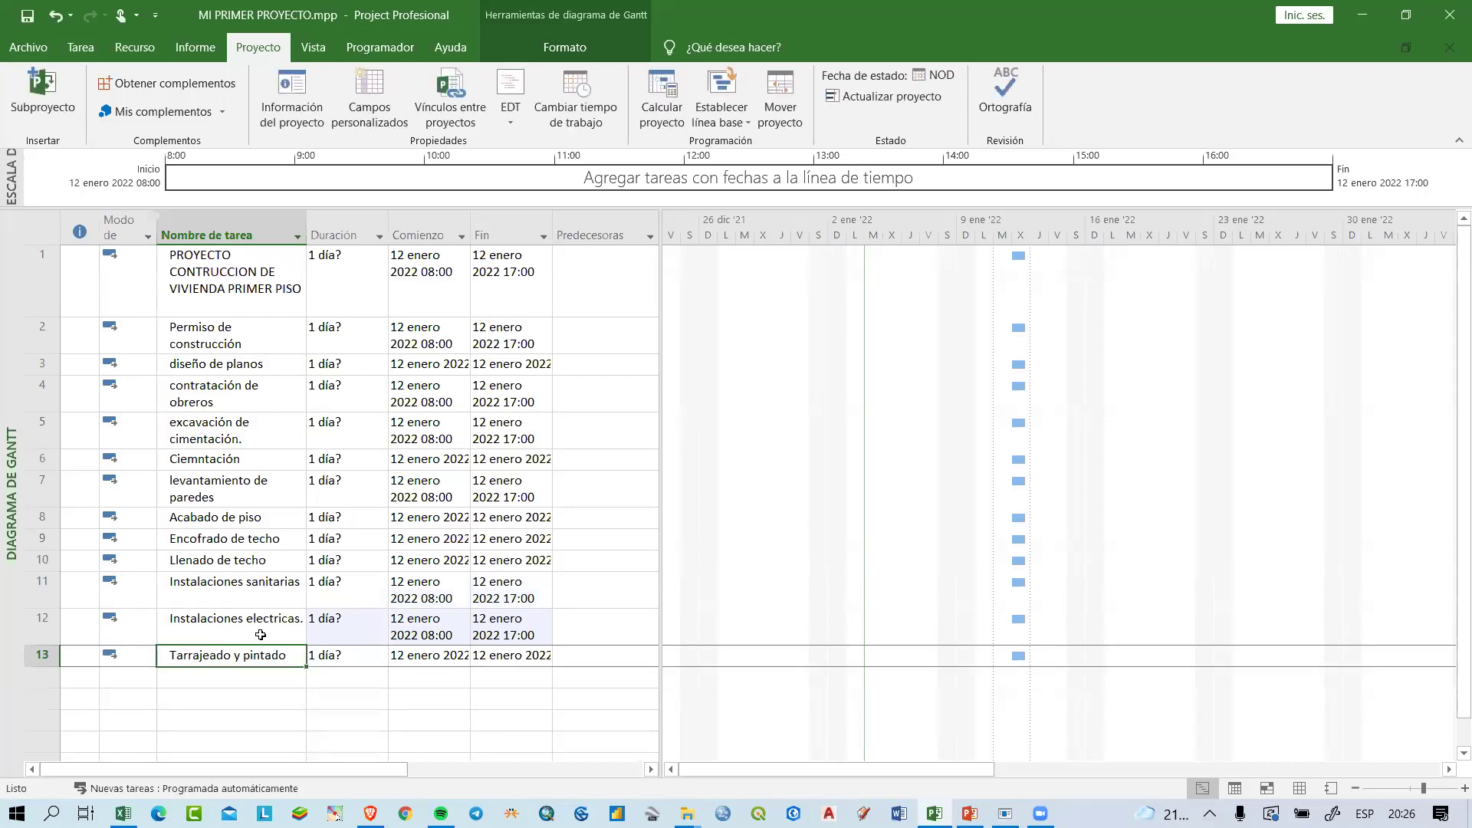
# Step: Add a task named Decoración at the end of the list, below Tarrajeado y pintado
pyautogui.click(204, 678)
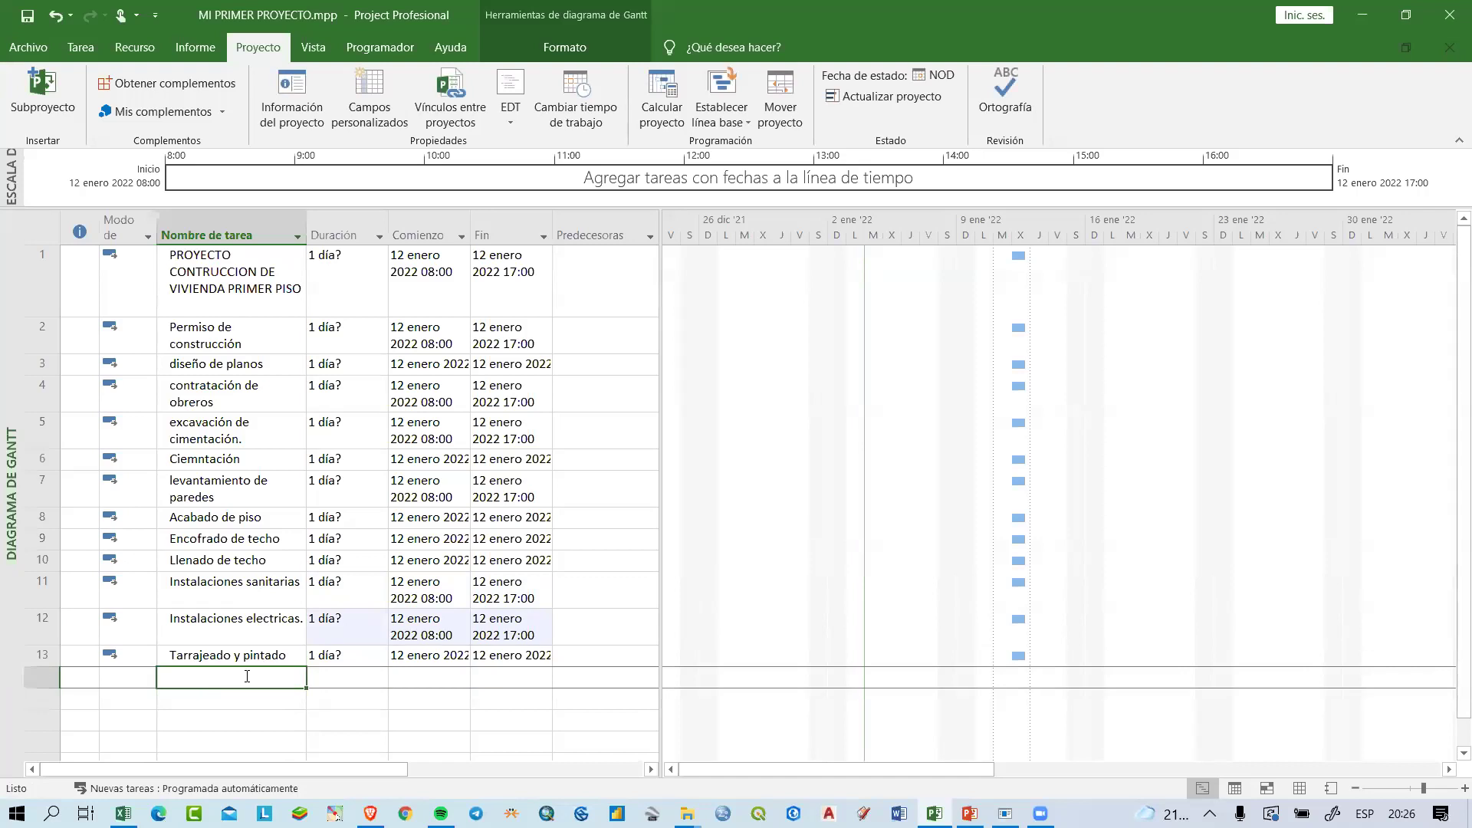
pyautogui.write('Decora')
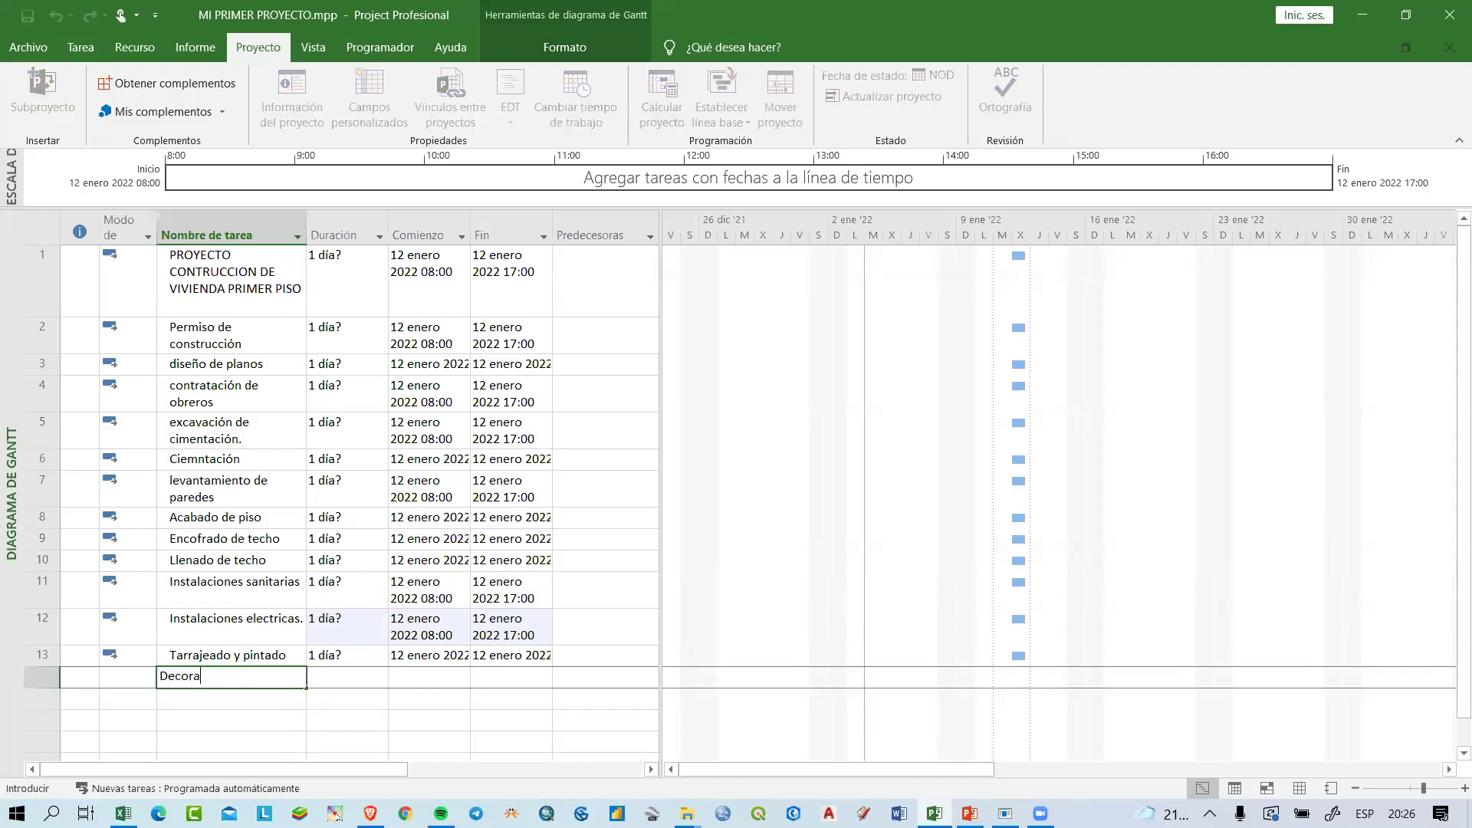
pyautogui.write('ción')
pyautogui.press('Return')
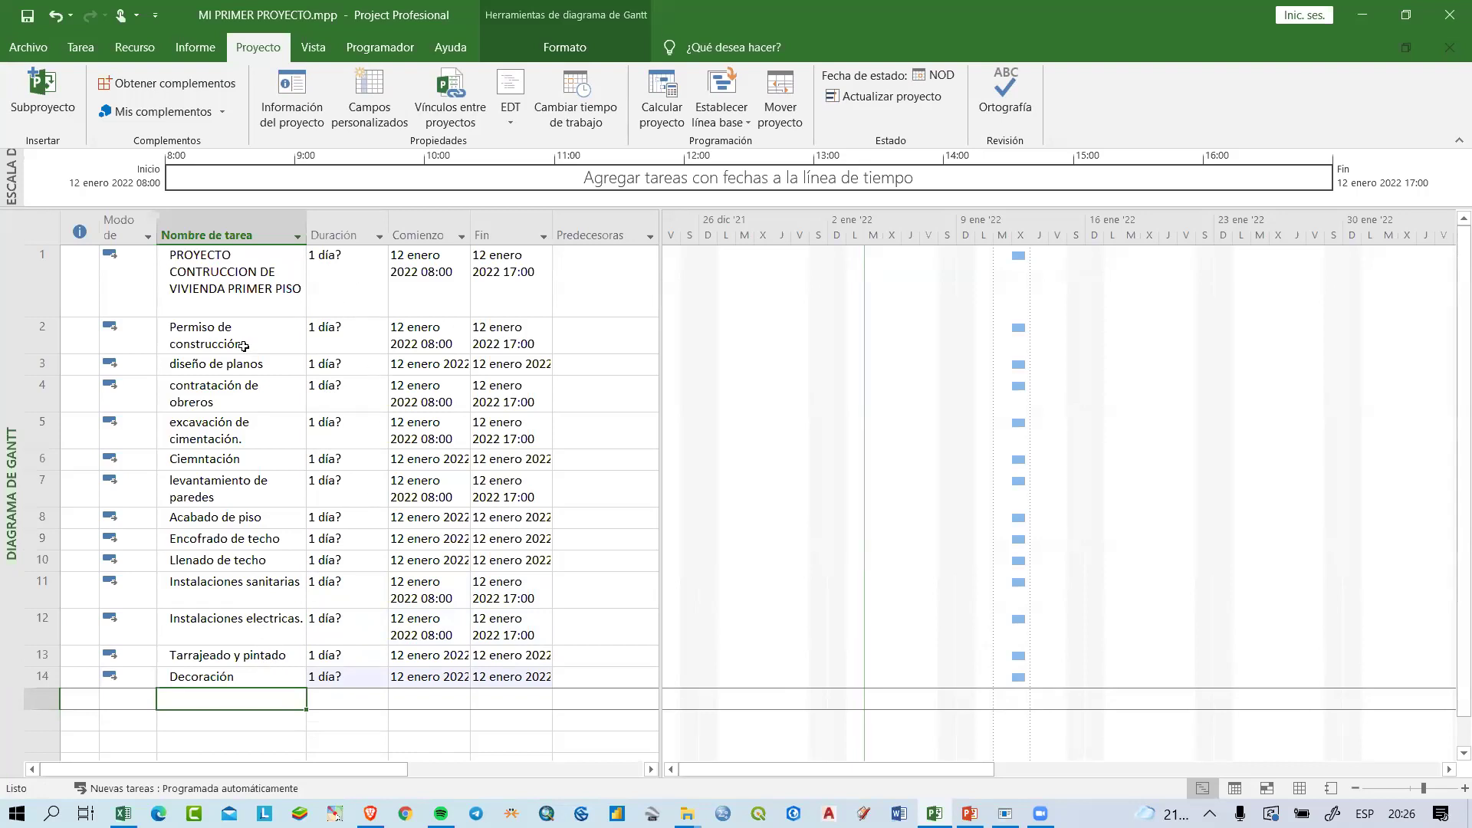
# Step: Set the duration of Permiso de construcción to 7 days
pyautogui.click(350, 328)
pyautogui.moveTo(350, 335); pyautogui.dragTo(363, 688)
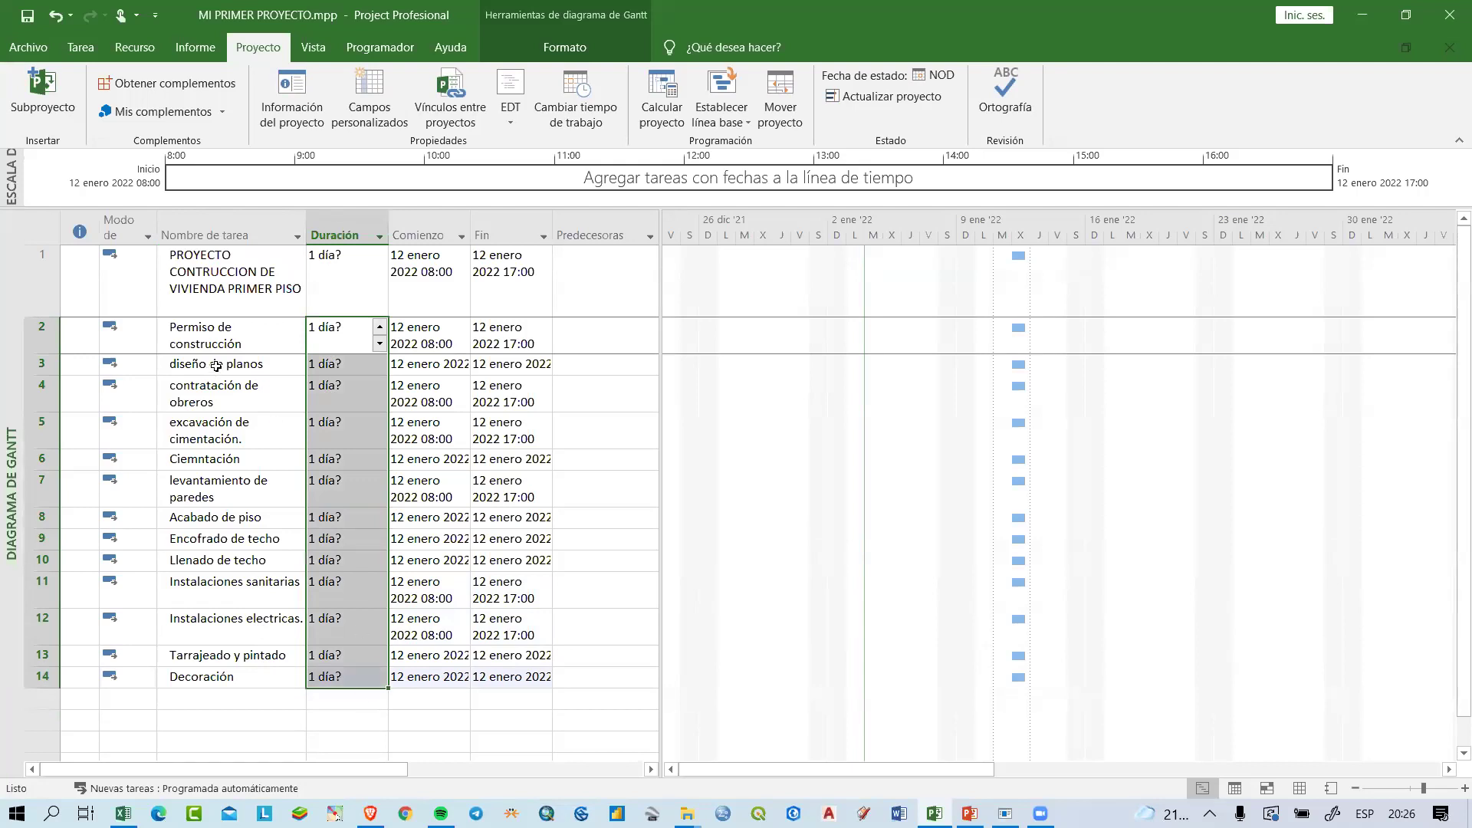
pyautogui.click(222, 340)
pyautogui.click(322, 332)
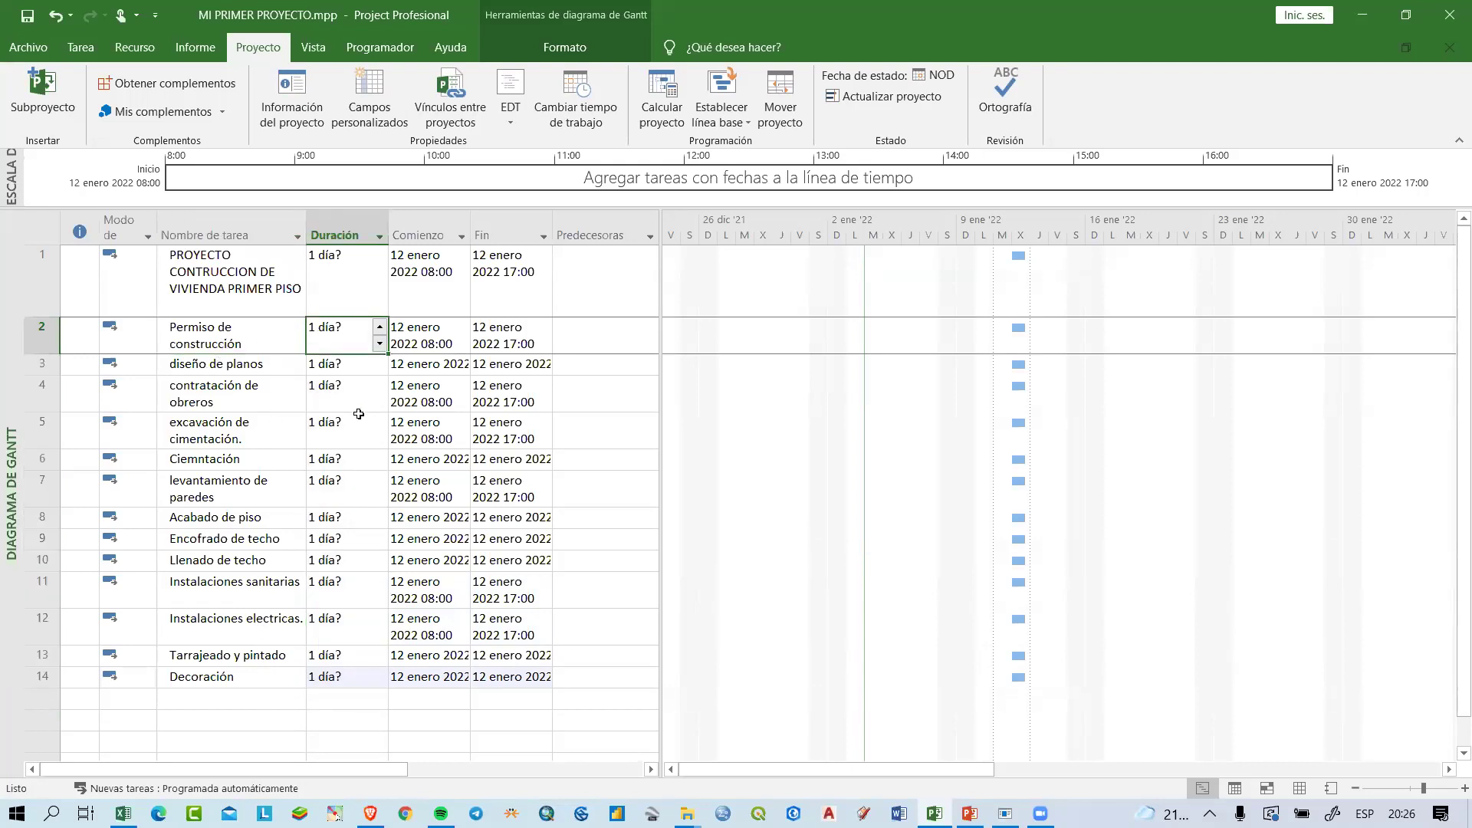
pyautogui.write('7')
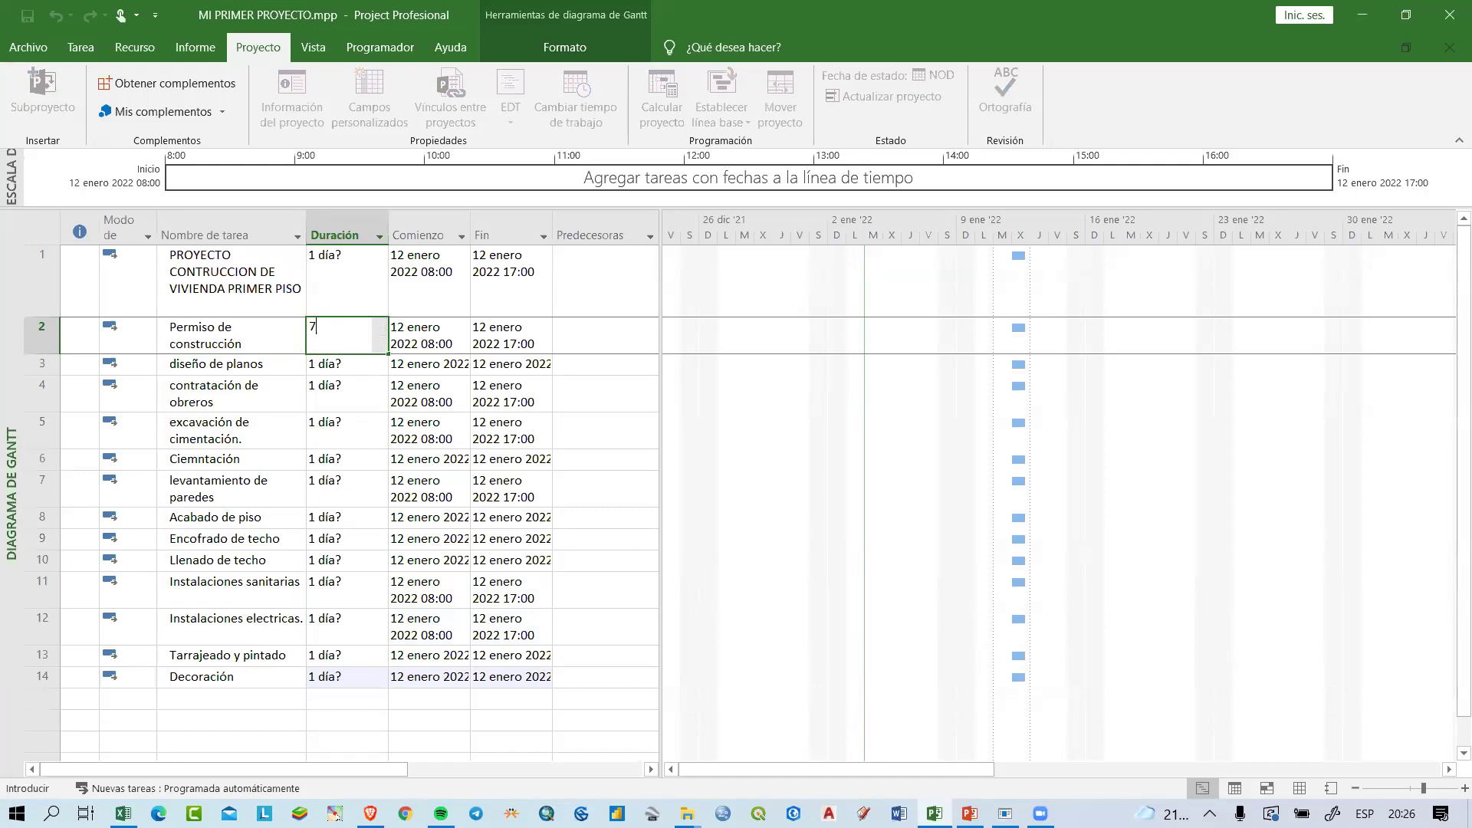
pyautogui.press('Return')
# Step: Try other duration units for Permiso de construcción, entering 2 weeks, 1 month and 20 hours in turn
pyautogui.press('Up')
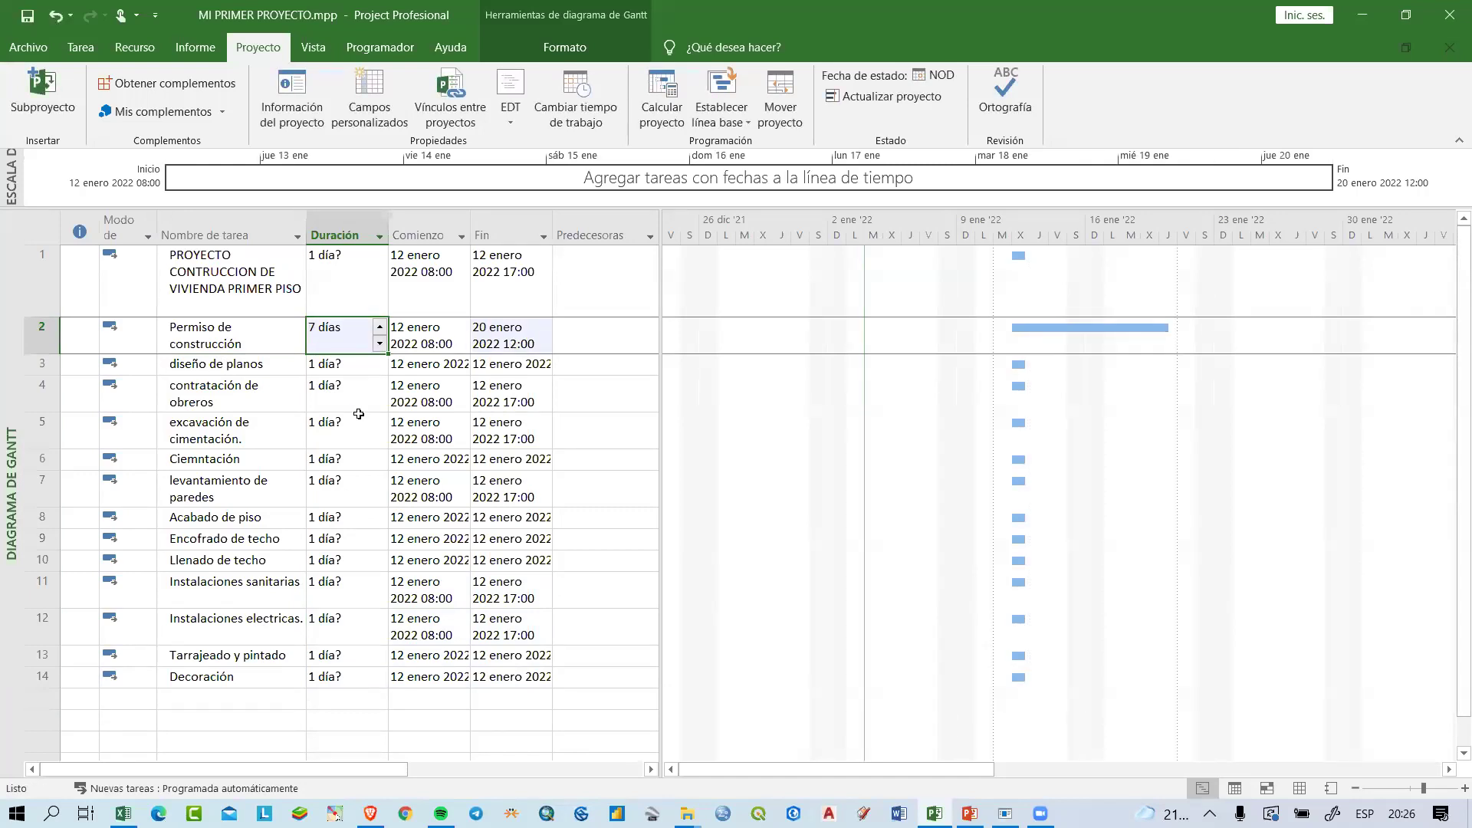
pyautogui.write('2 ')
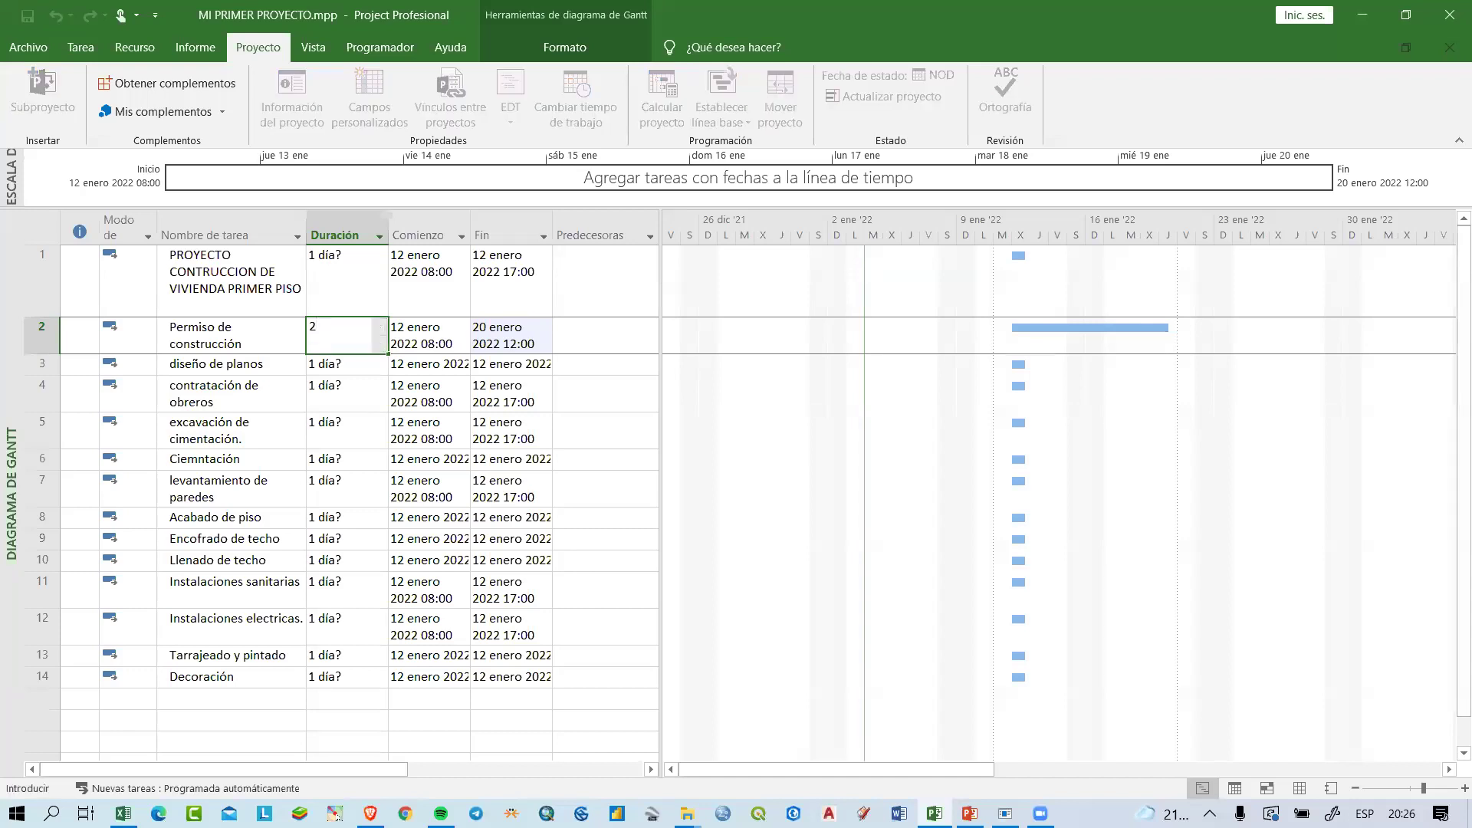
pyautogui.write('sem')
pyautogui.press('Return')
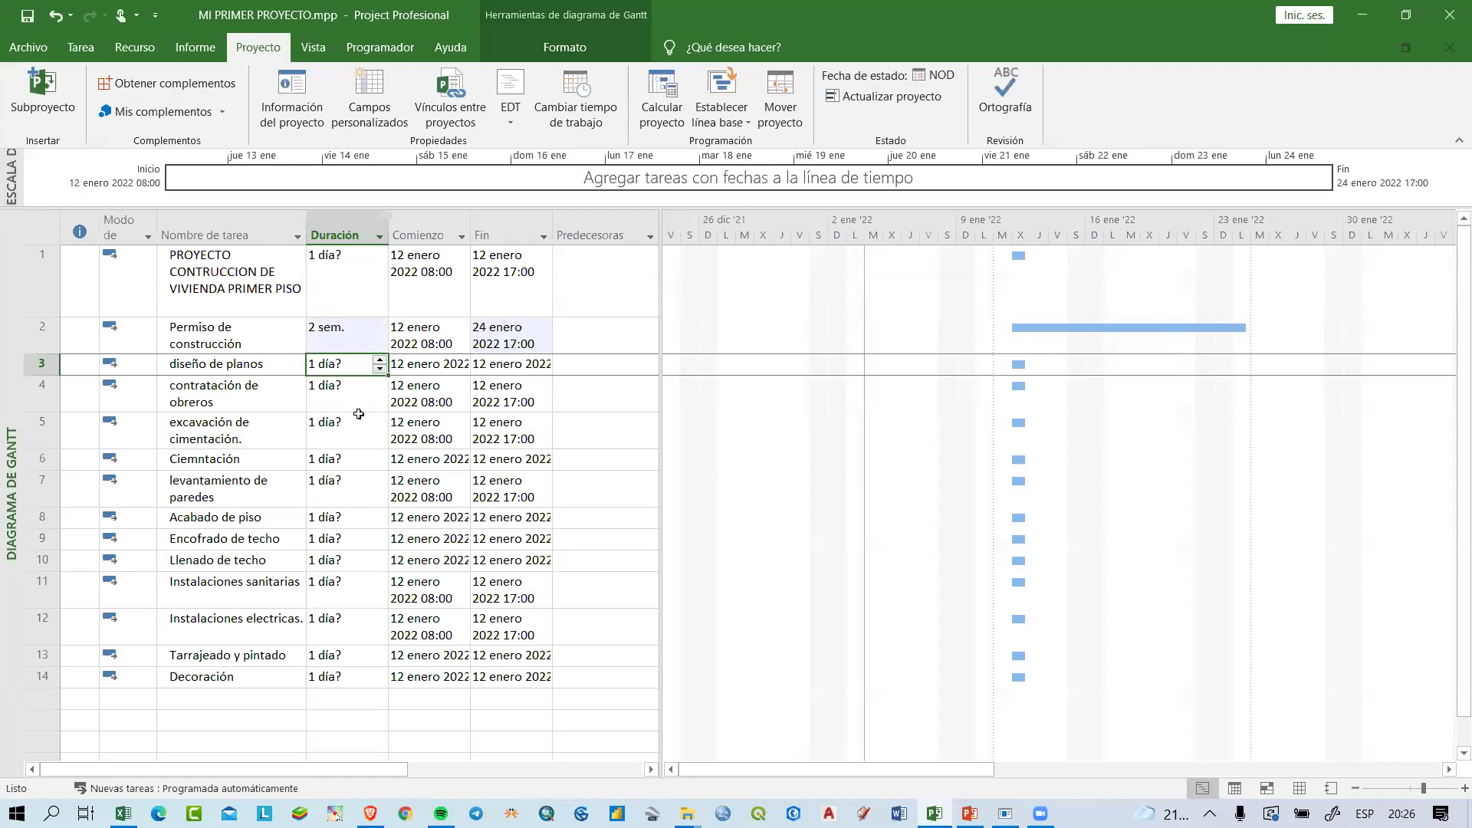
pyautogui.press('Up')
pyautogui.write('1ms')
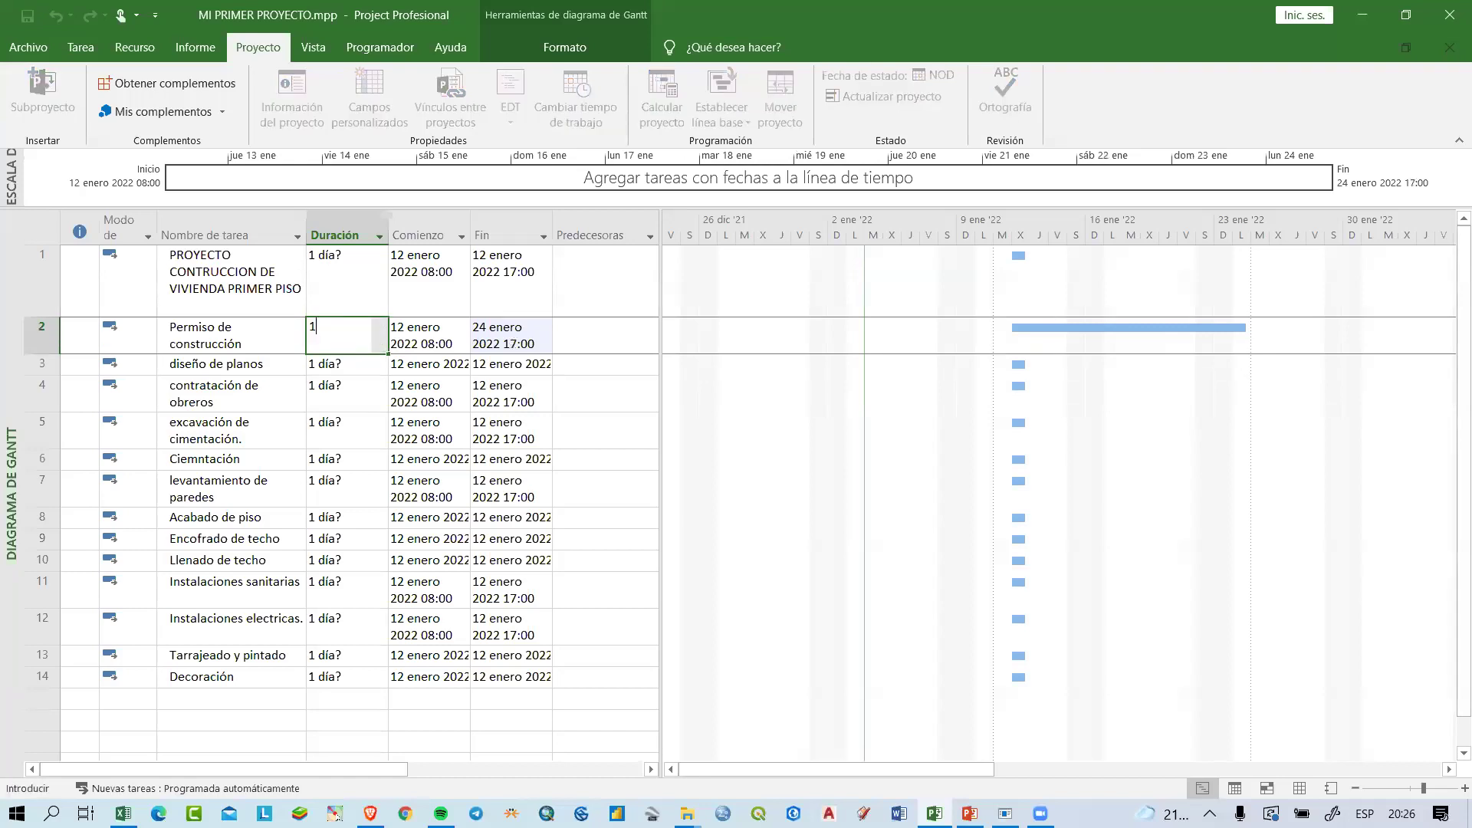
pyautogui.press('Return')
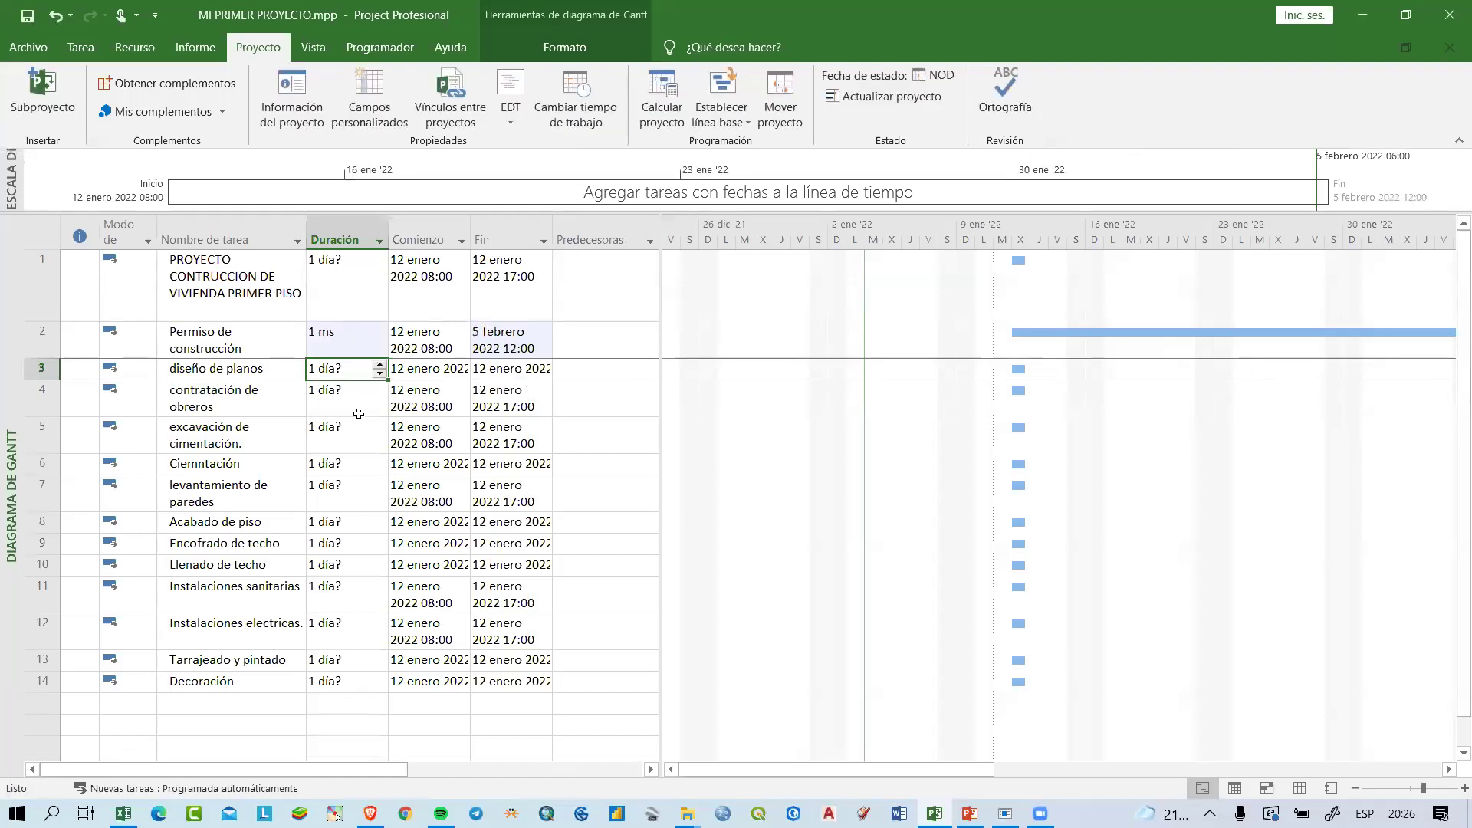
pyautogui.press('Up')
pyautogui.write('20h')
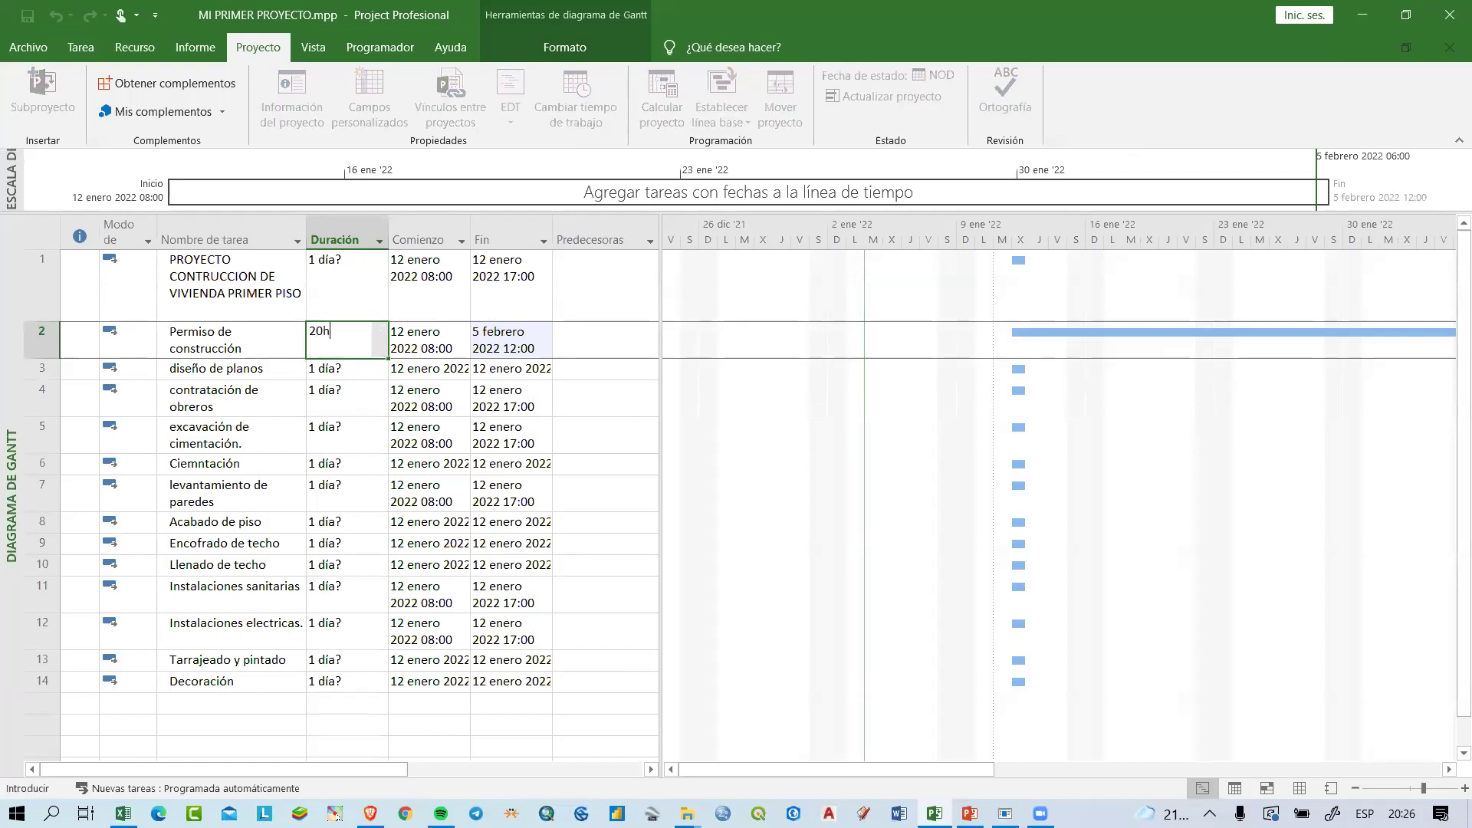
pyautogui.press('Return')
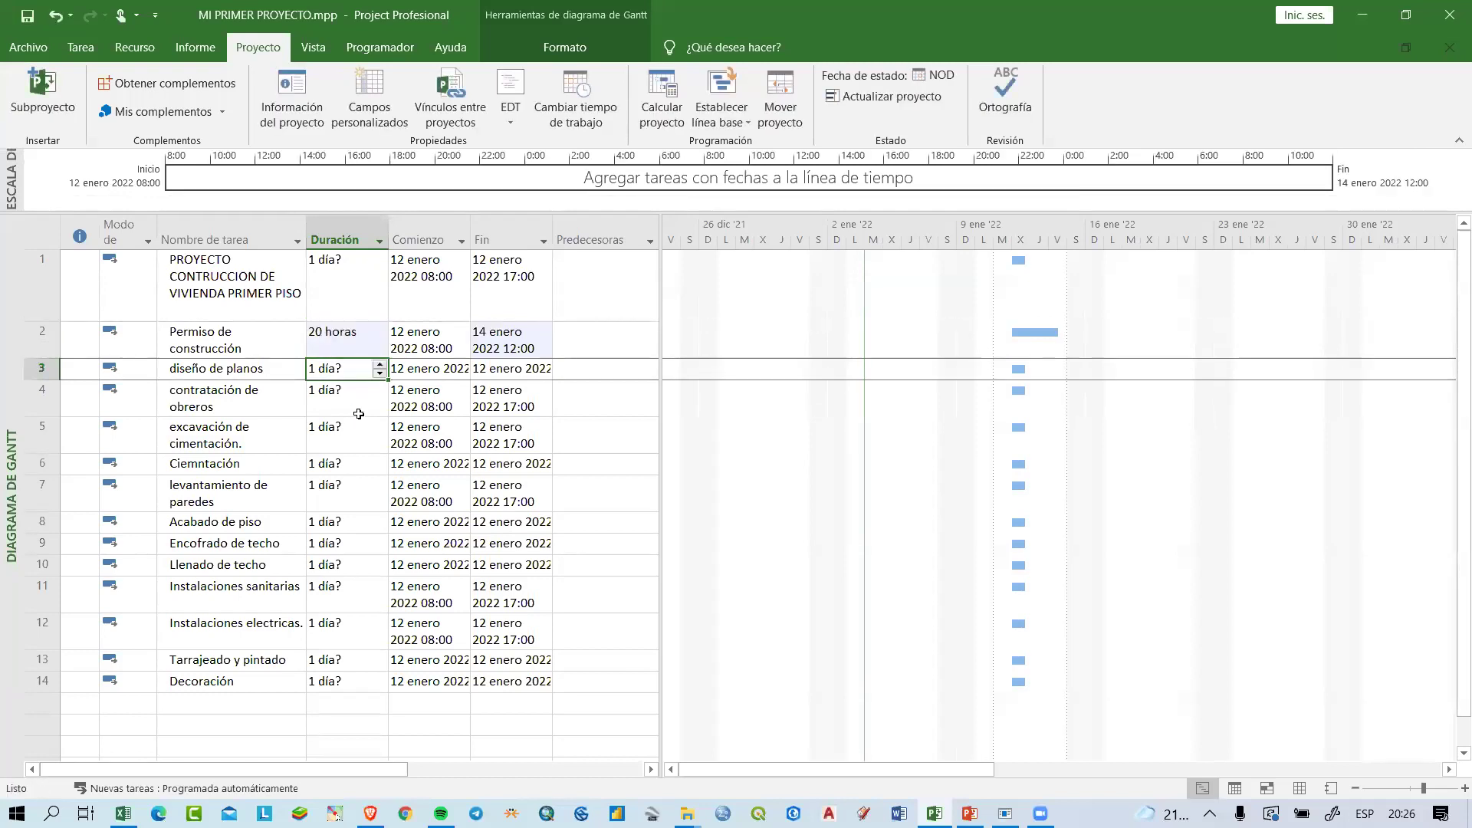
# Step: Set the durations of Permiso de construcción to 7 days, diseño de planos to 5 days and contratación de obreros to 8 days
pyautogui.press('Up')
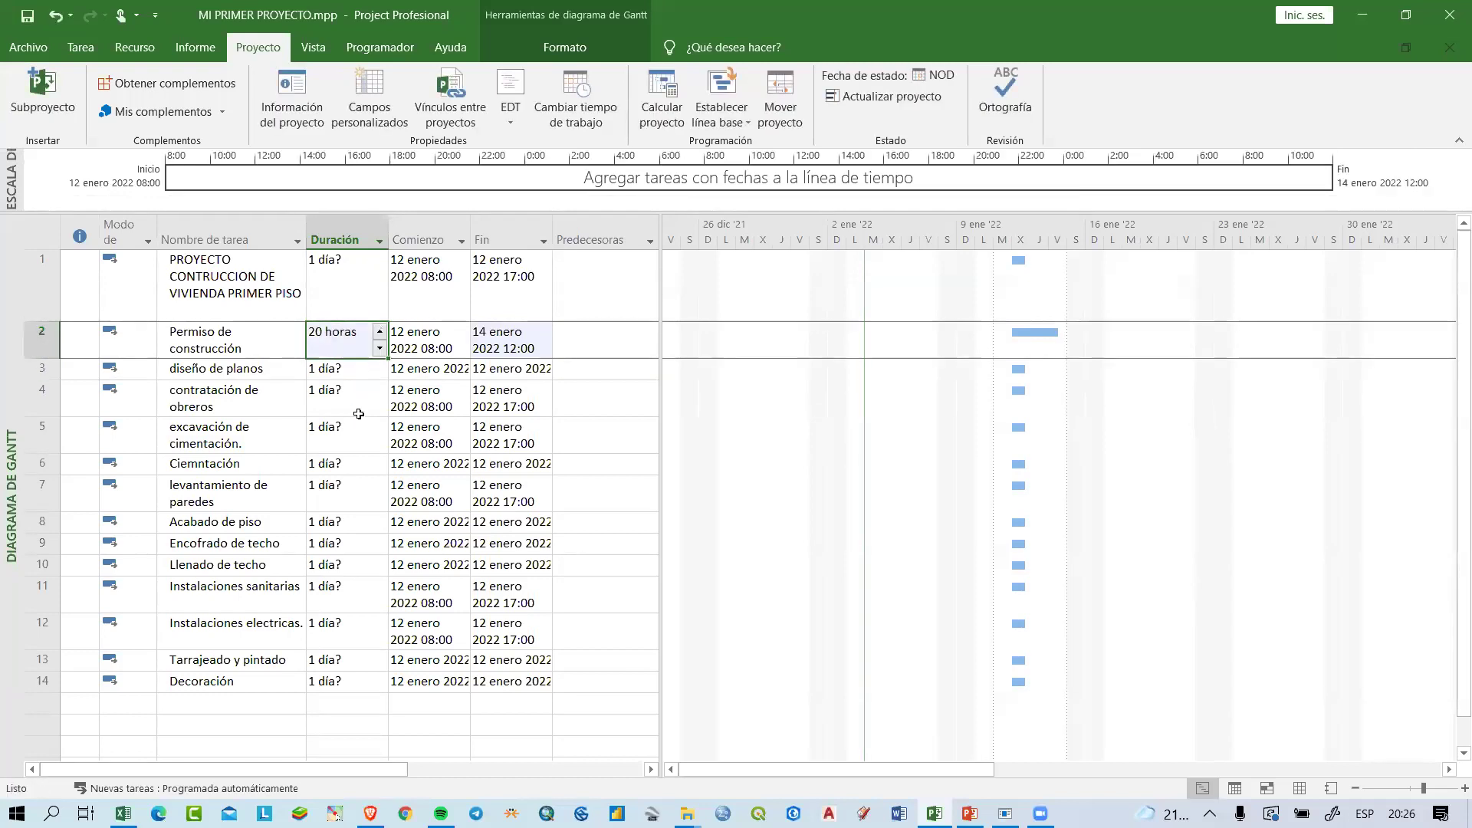
pyautogui.write('7d')
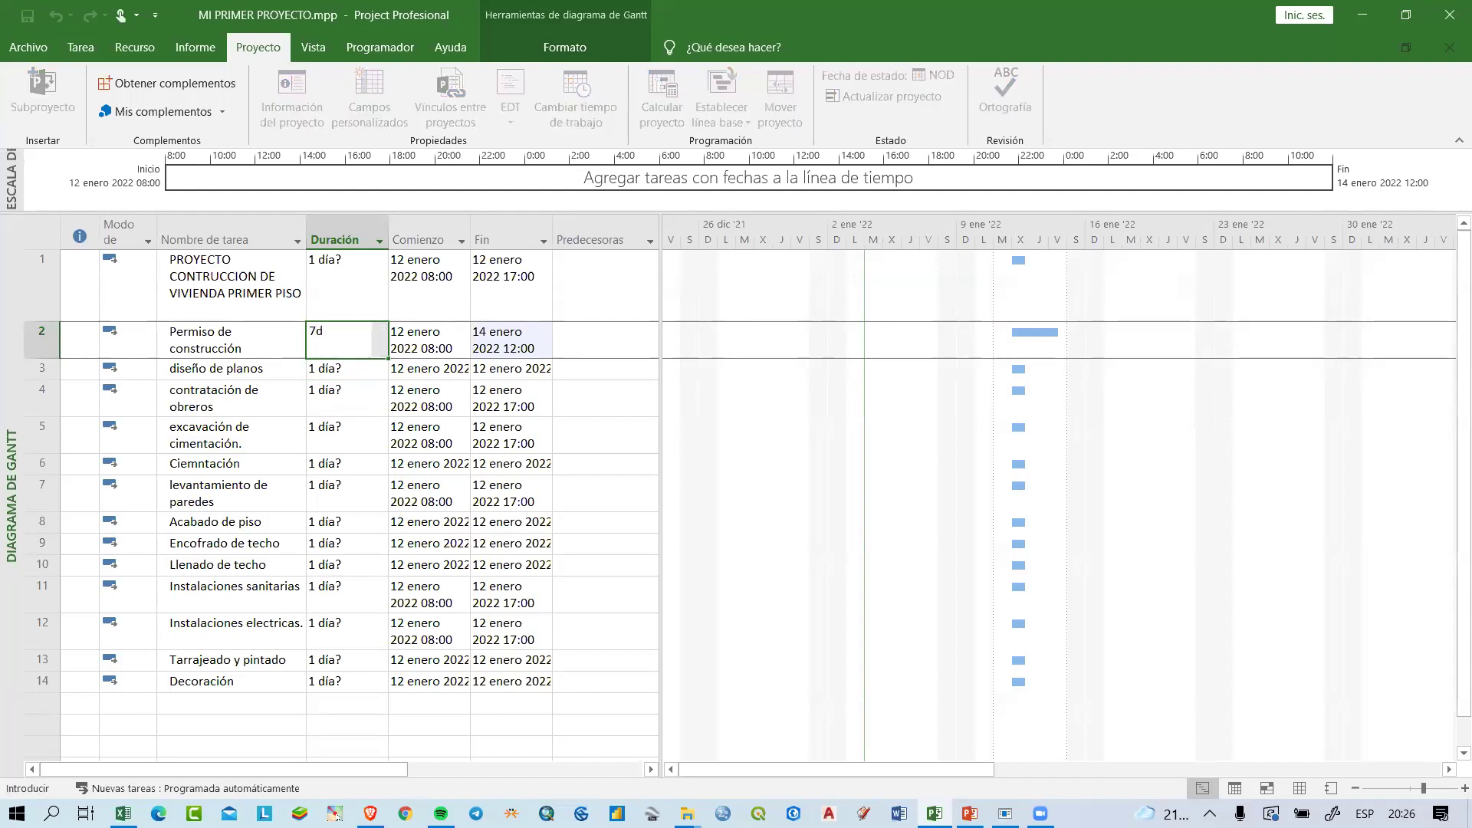
pyautogui.press('Return')
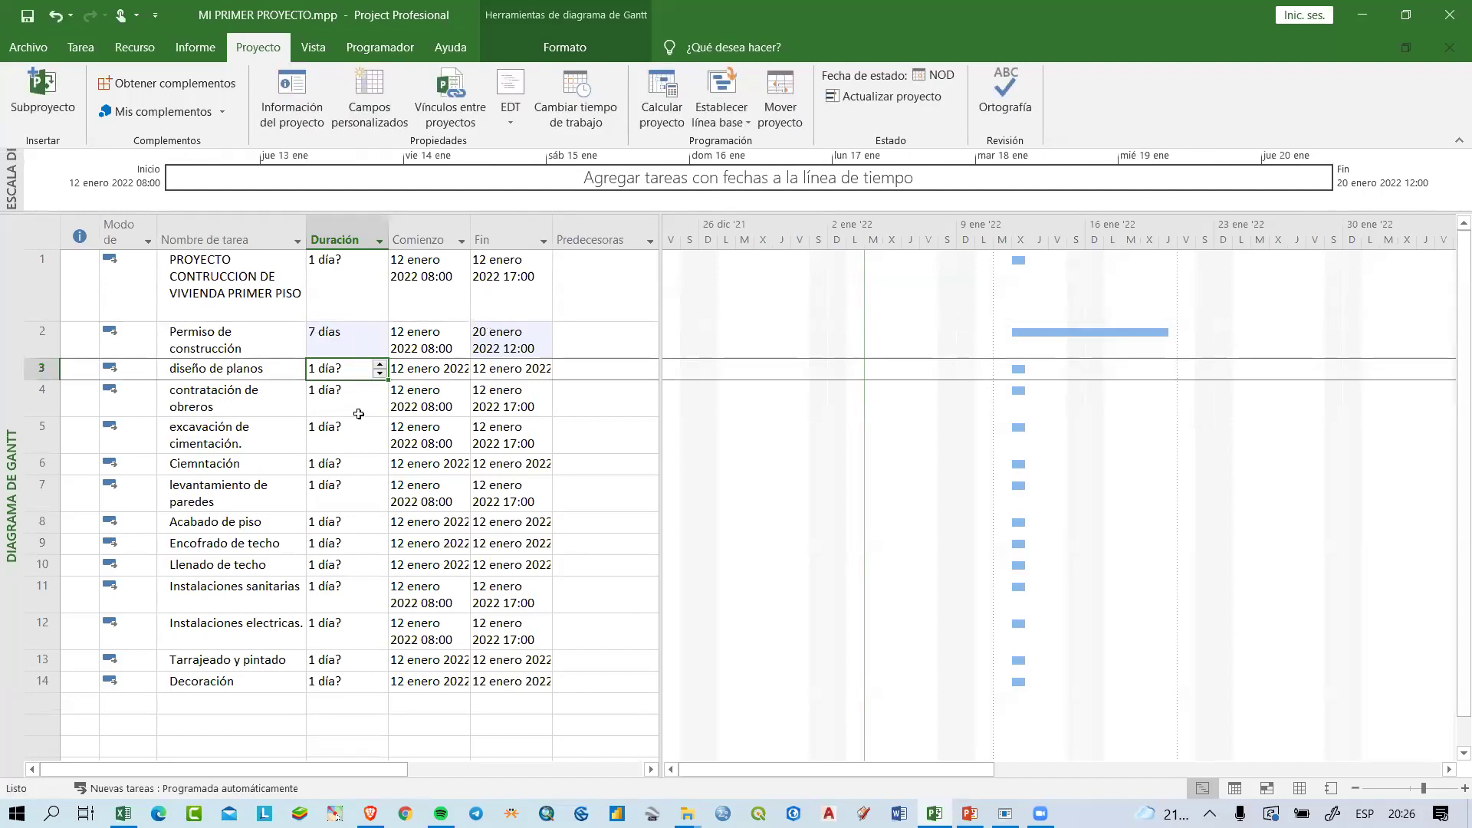
pyautogui.write('5d')
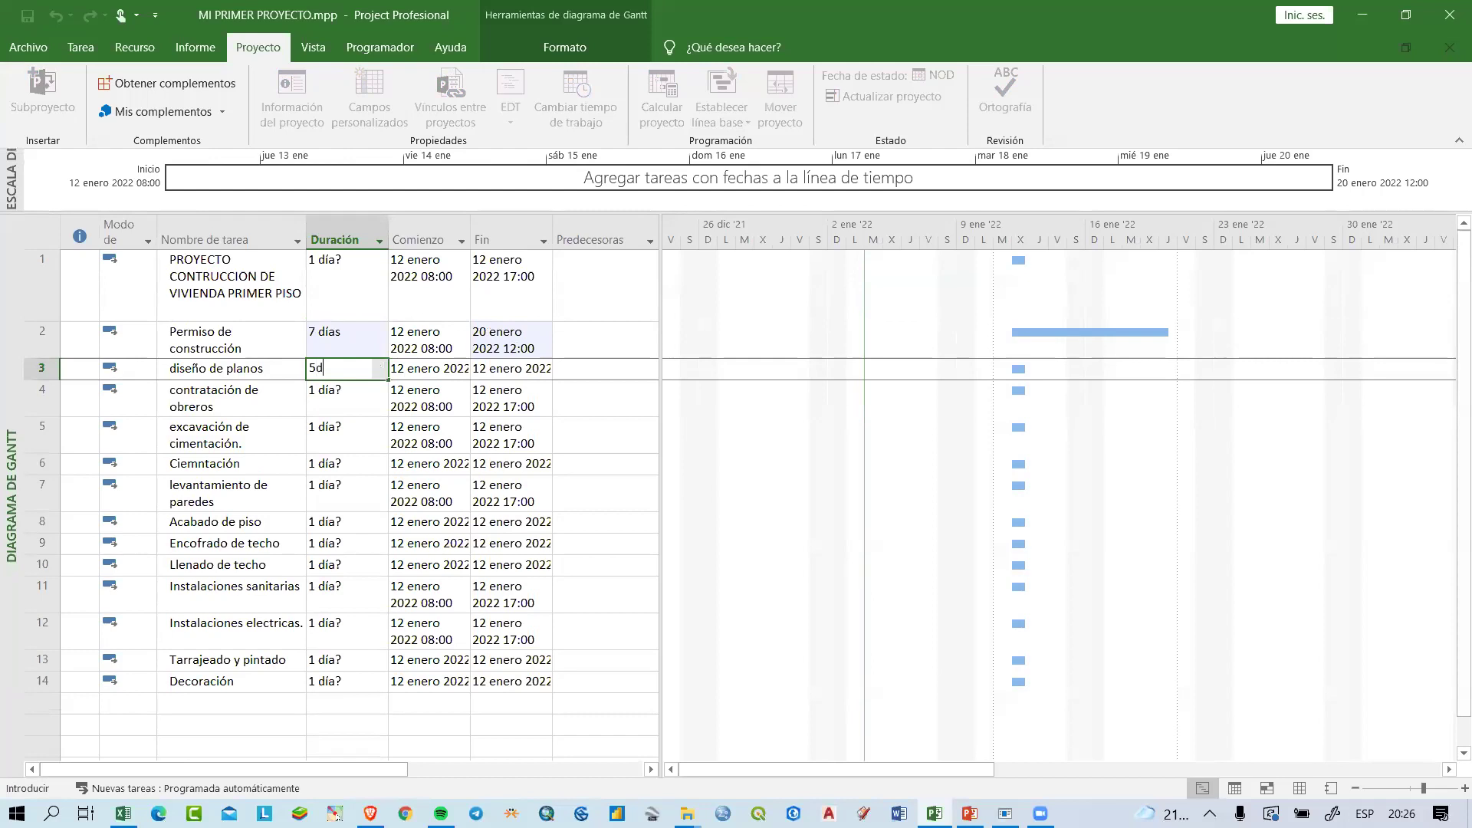
pyautogui.press('Return')
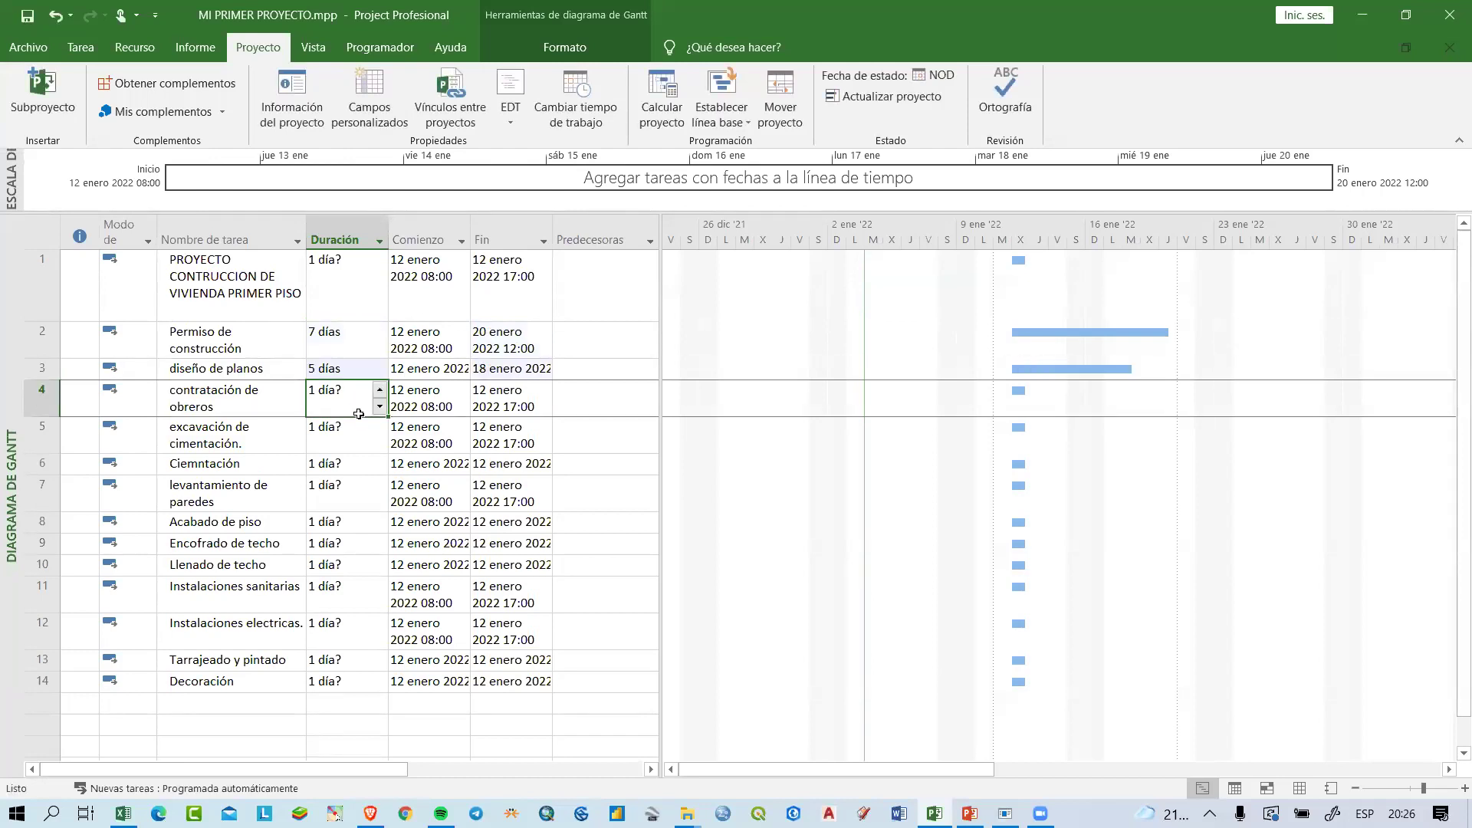
pyautogui.write('8')
pyautogui.press('Return')
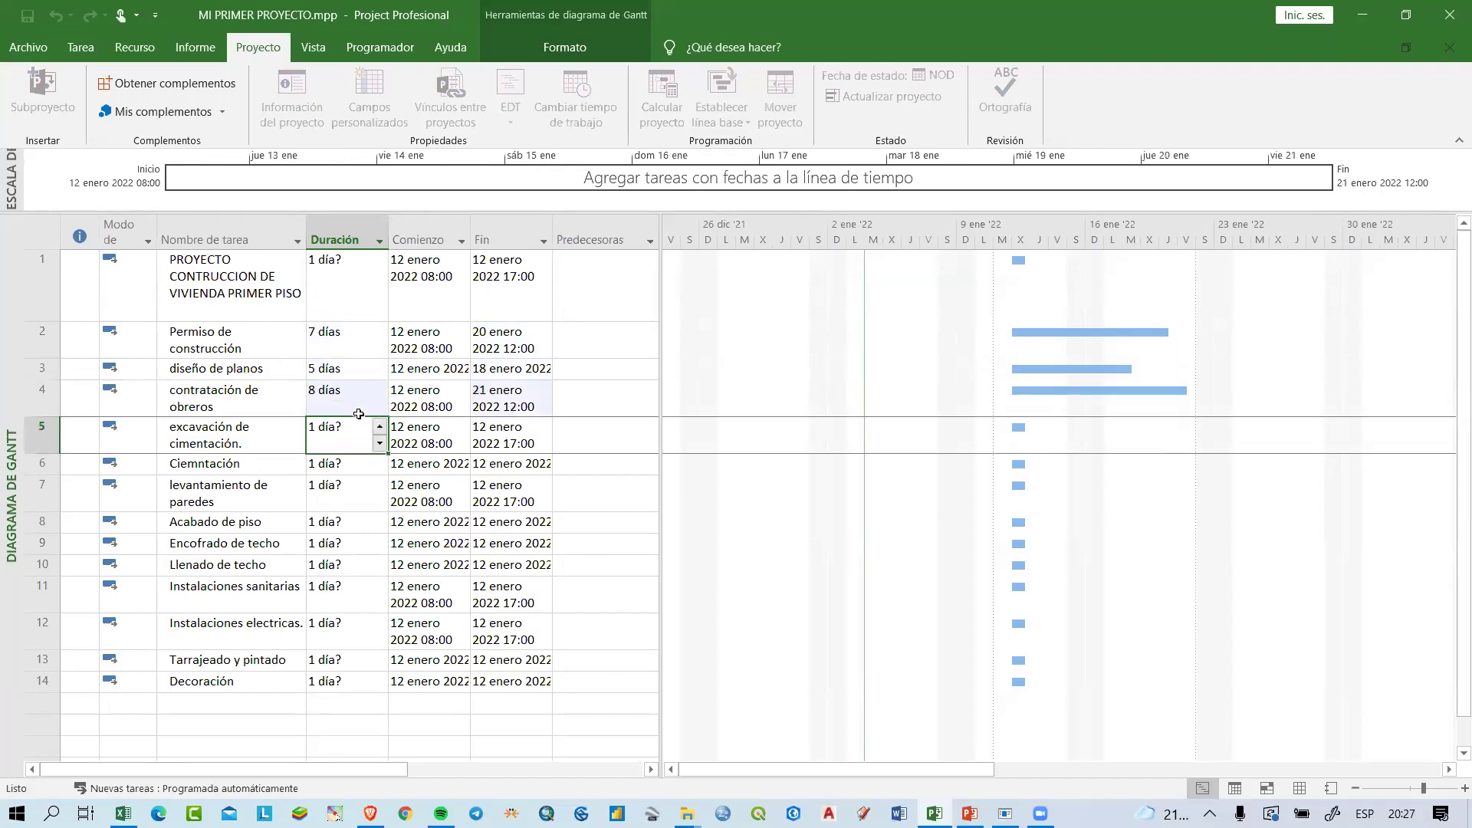
pyautogui.press('Down')
pyautogui.press('Up')
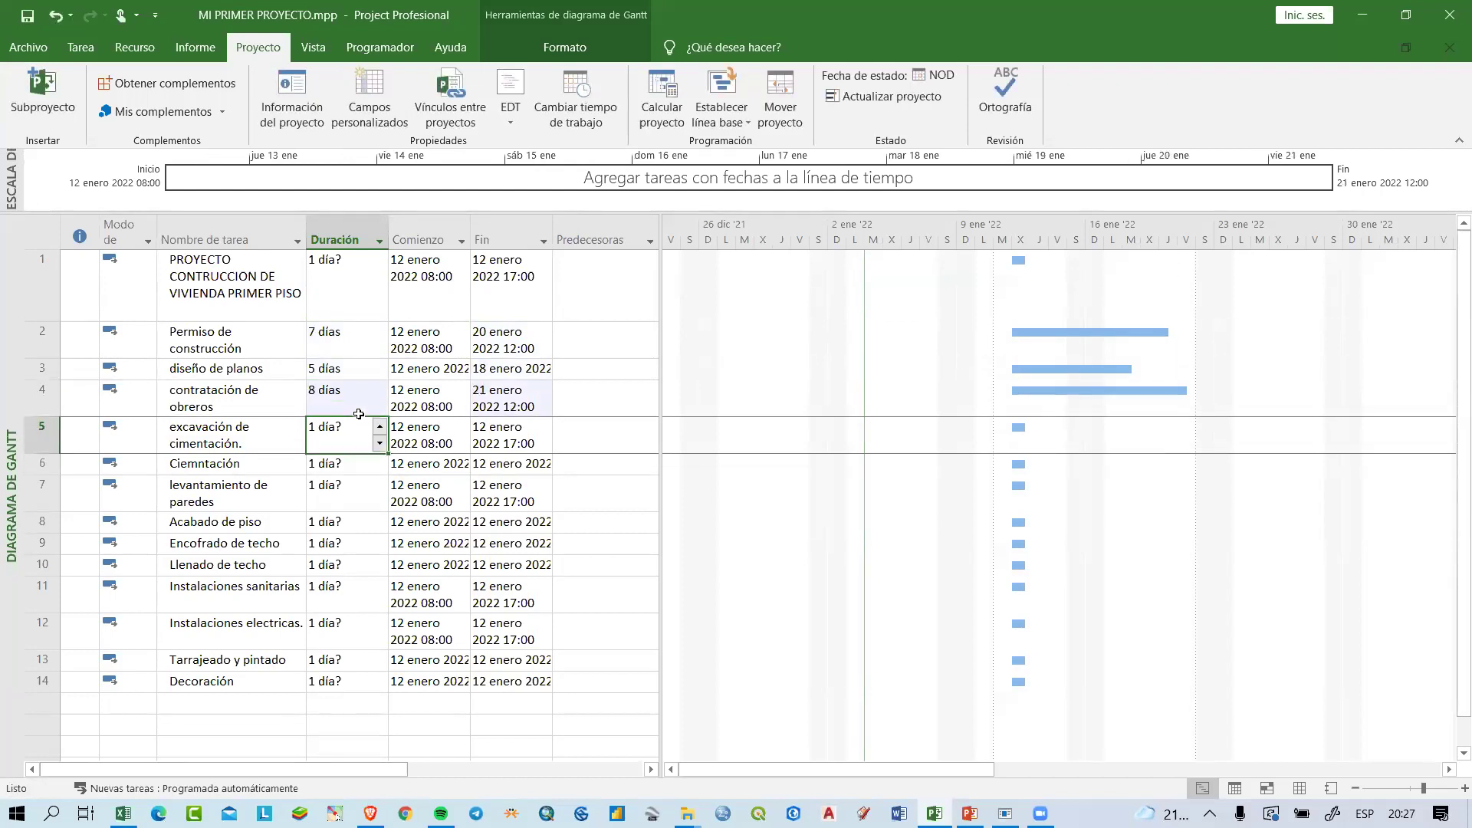
pyautogui.moveTo(336, 443); pyautogui.dragTo(347, 673)
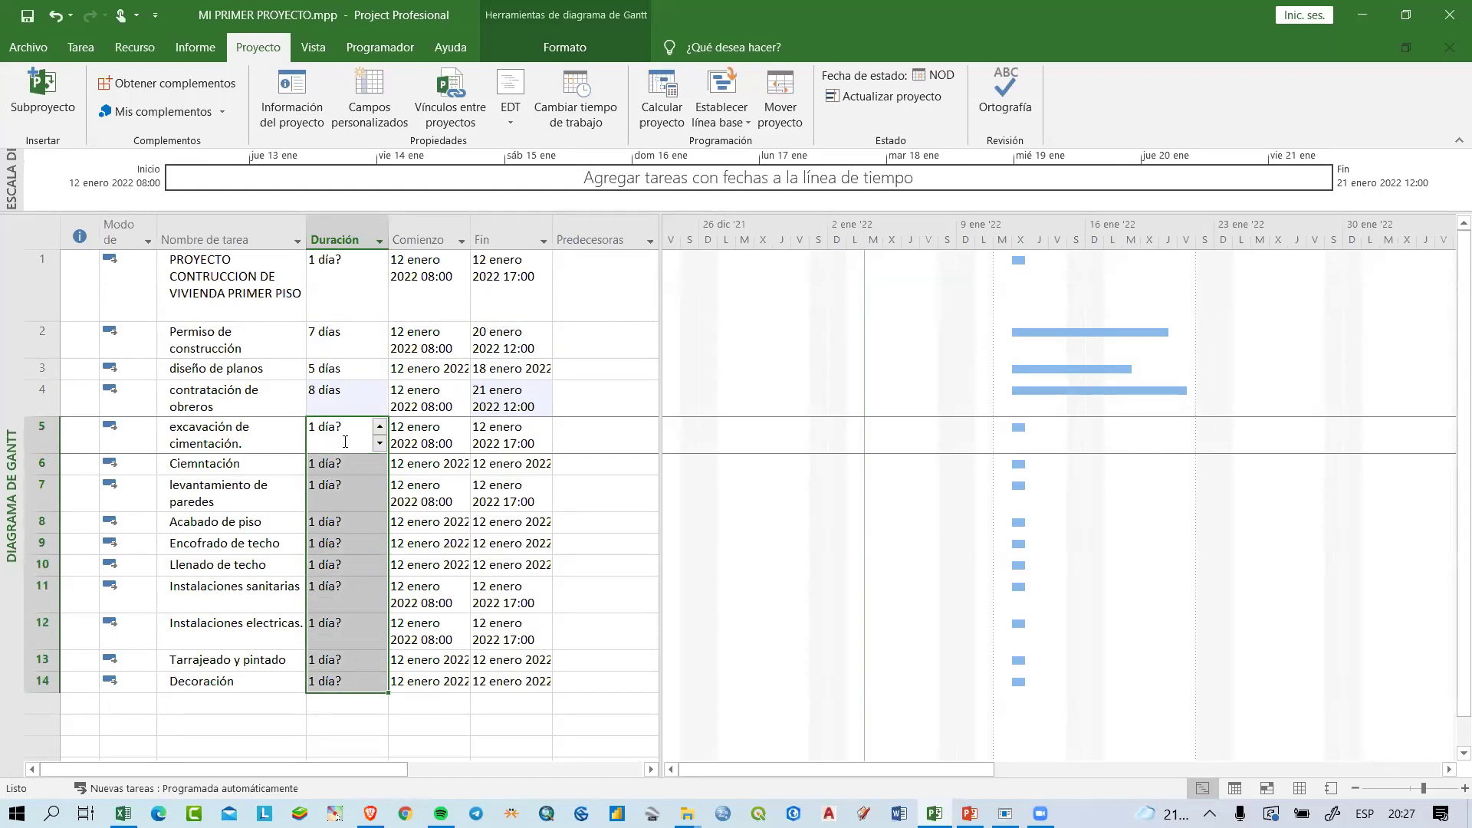
pyautogui.click(345, 504)
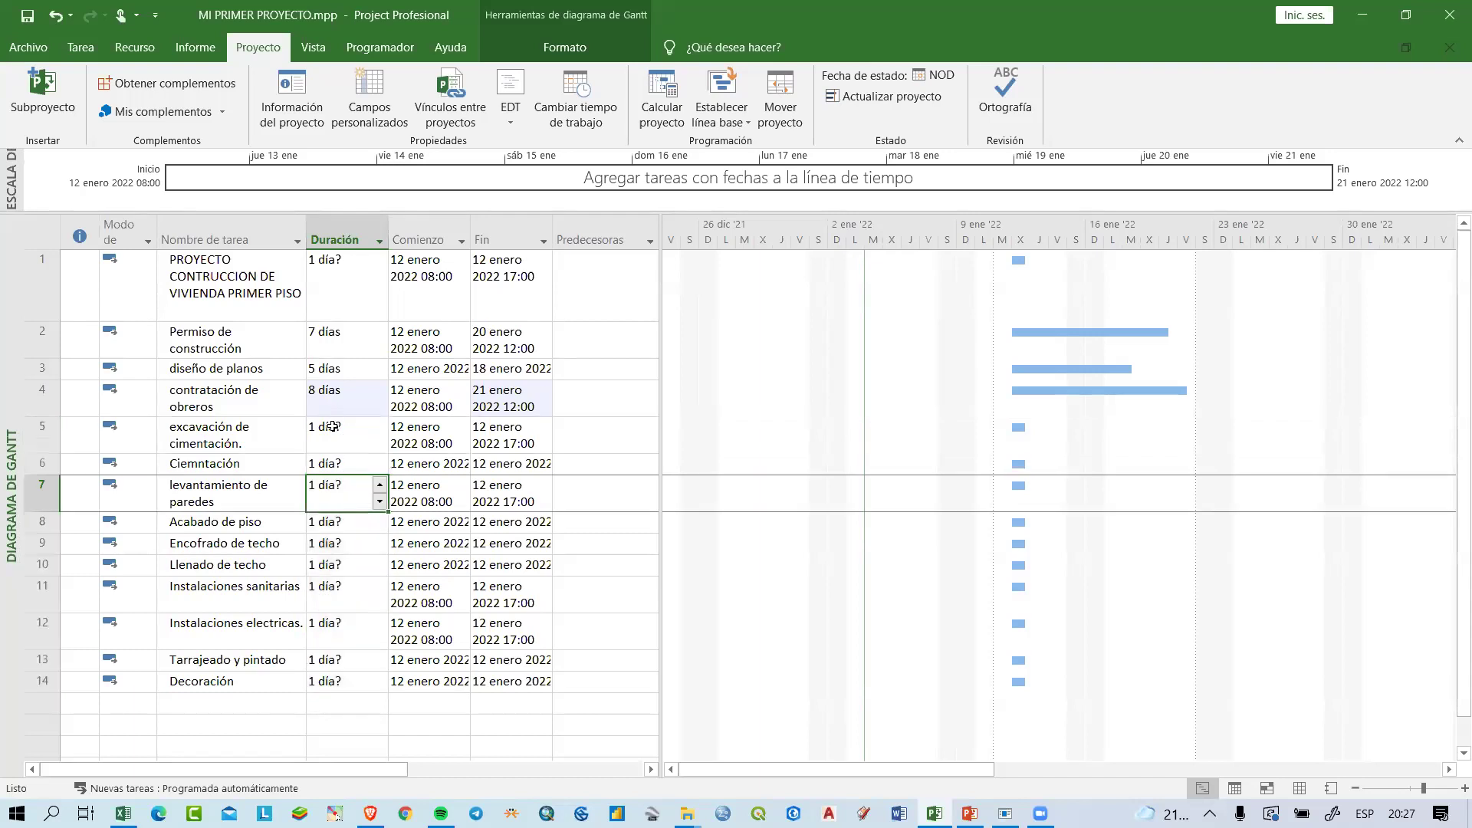
# Step: Set the durations of excavación de cimentación and Ciemntación to 5 days, levantamiento de paredes to 4 days and Acabado de piso to 3 days
pyautogui.click(332, 426)
pyautogui.write('5')
pyautogui.press('Return')
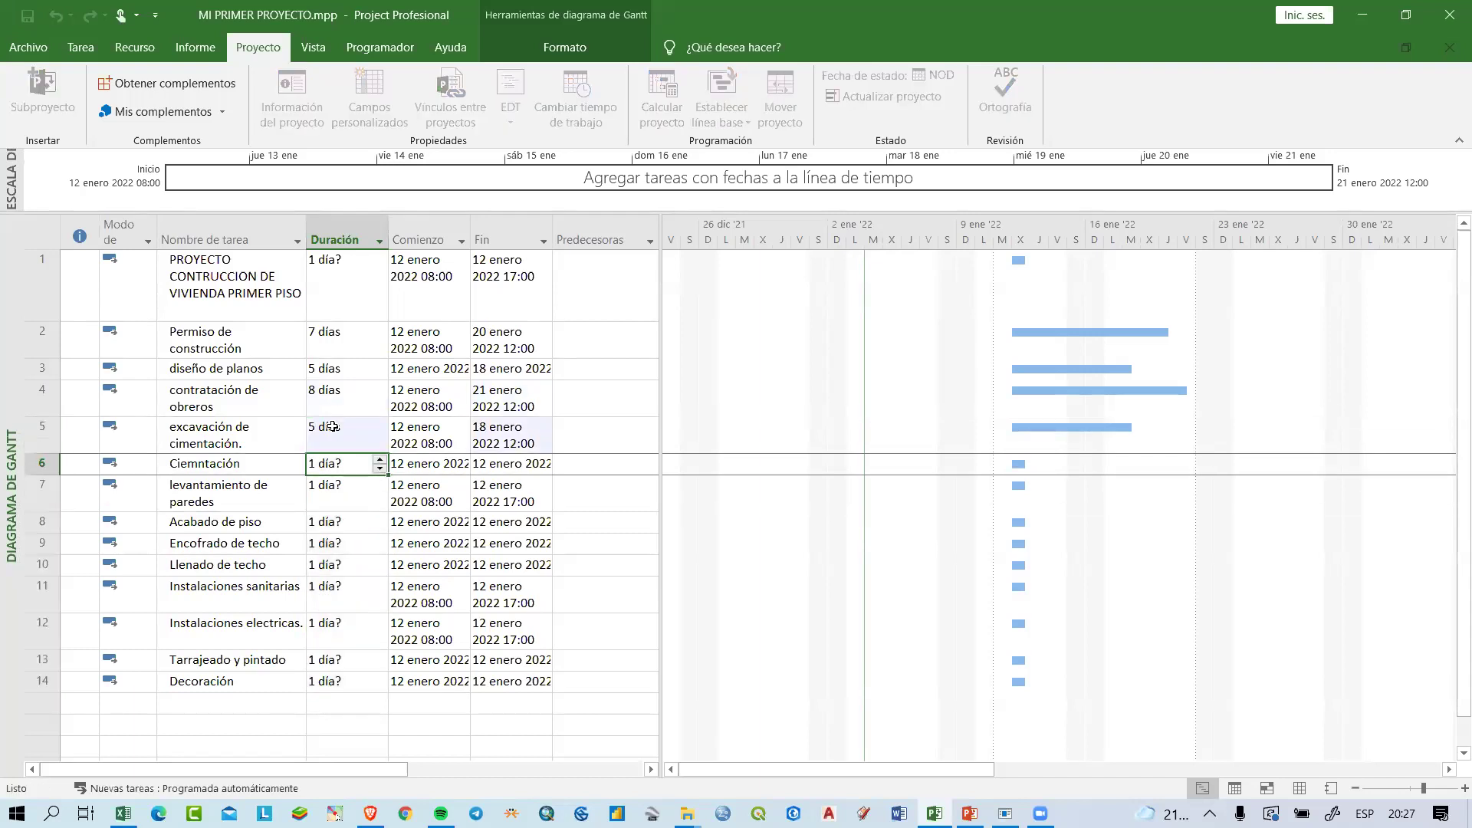
pyautogui.write('5')
pyautogui.press('Return')
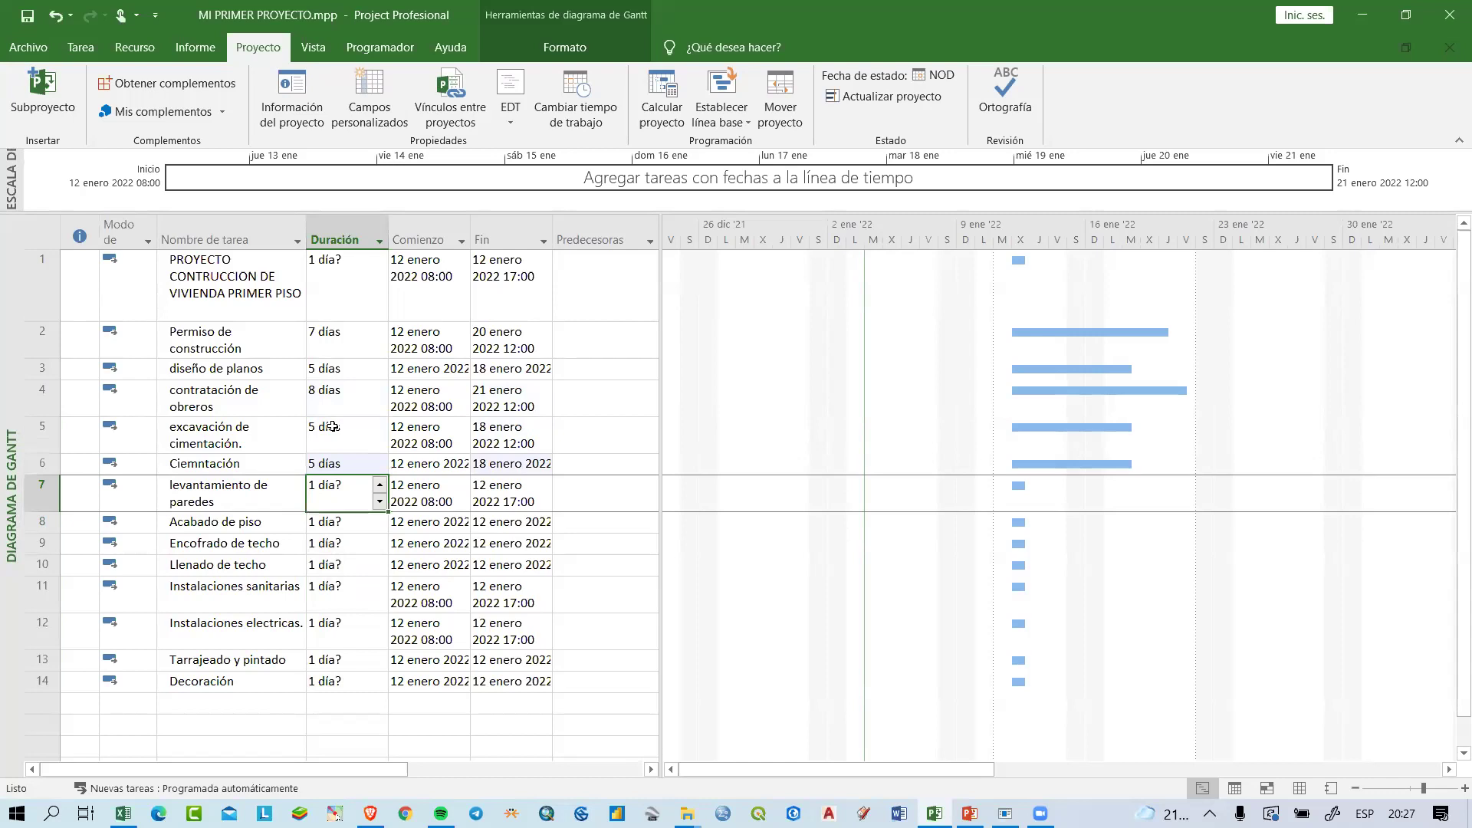
pyautogui.write('4')
pyautogui.press('Return')
pyautogui.write('3')
pyautogui.press('Return')
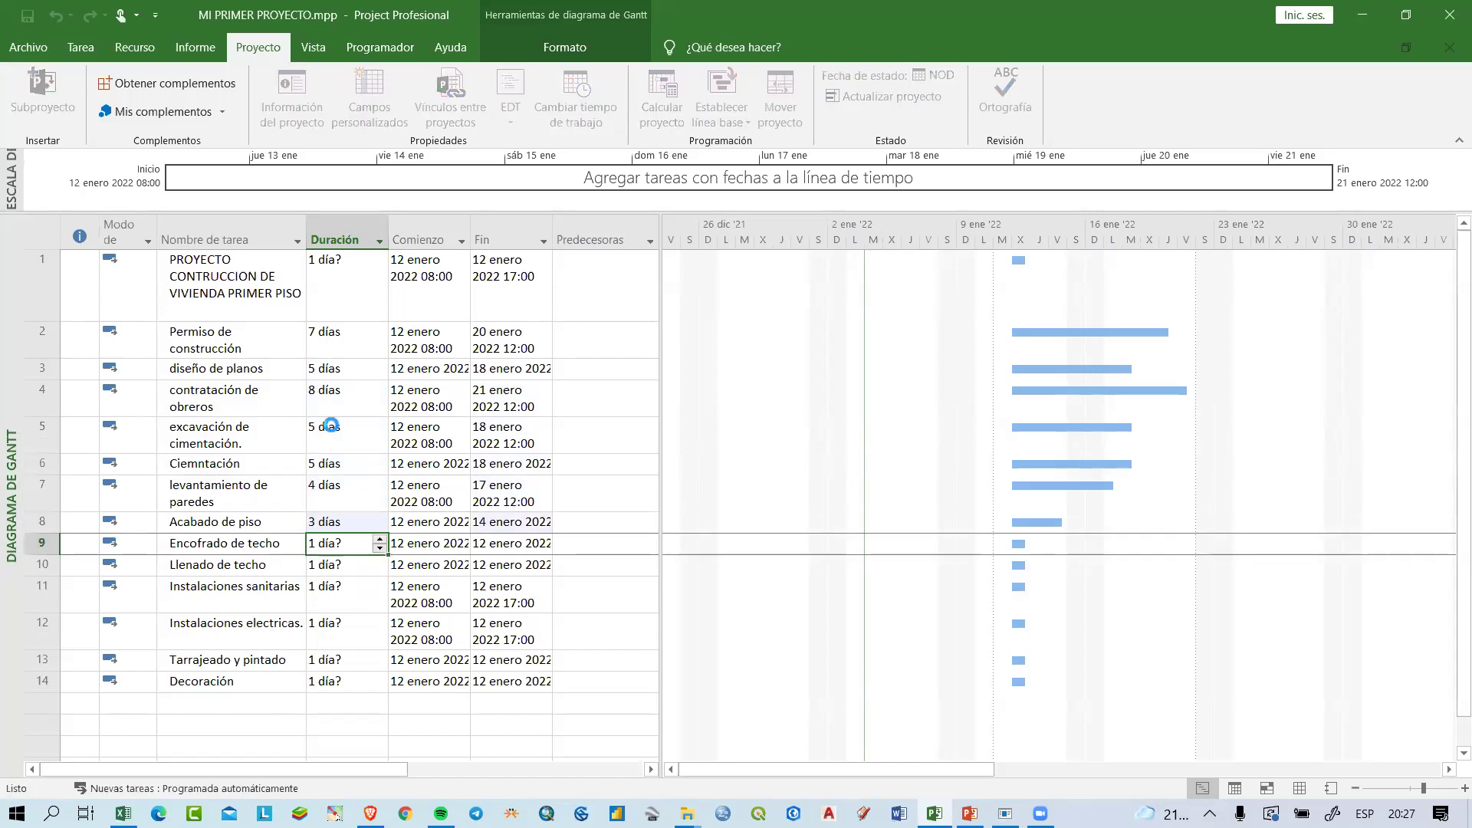
# Step: Set the durations of Encofrado de techo to 4 days, Llenado de techo and Instalaciones sanitarias to 5 days, and Instalaciones electricas to 4 days
pyautogui.write('4')
pyautogui.press('Return')
pyautogui.write('5')
pyautogui.press('Return')
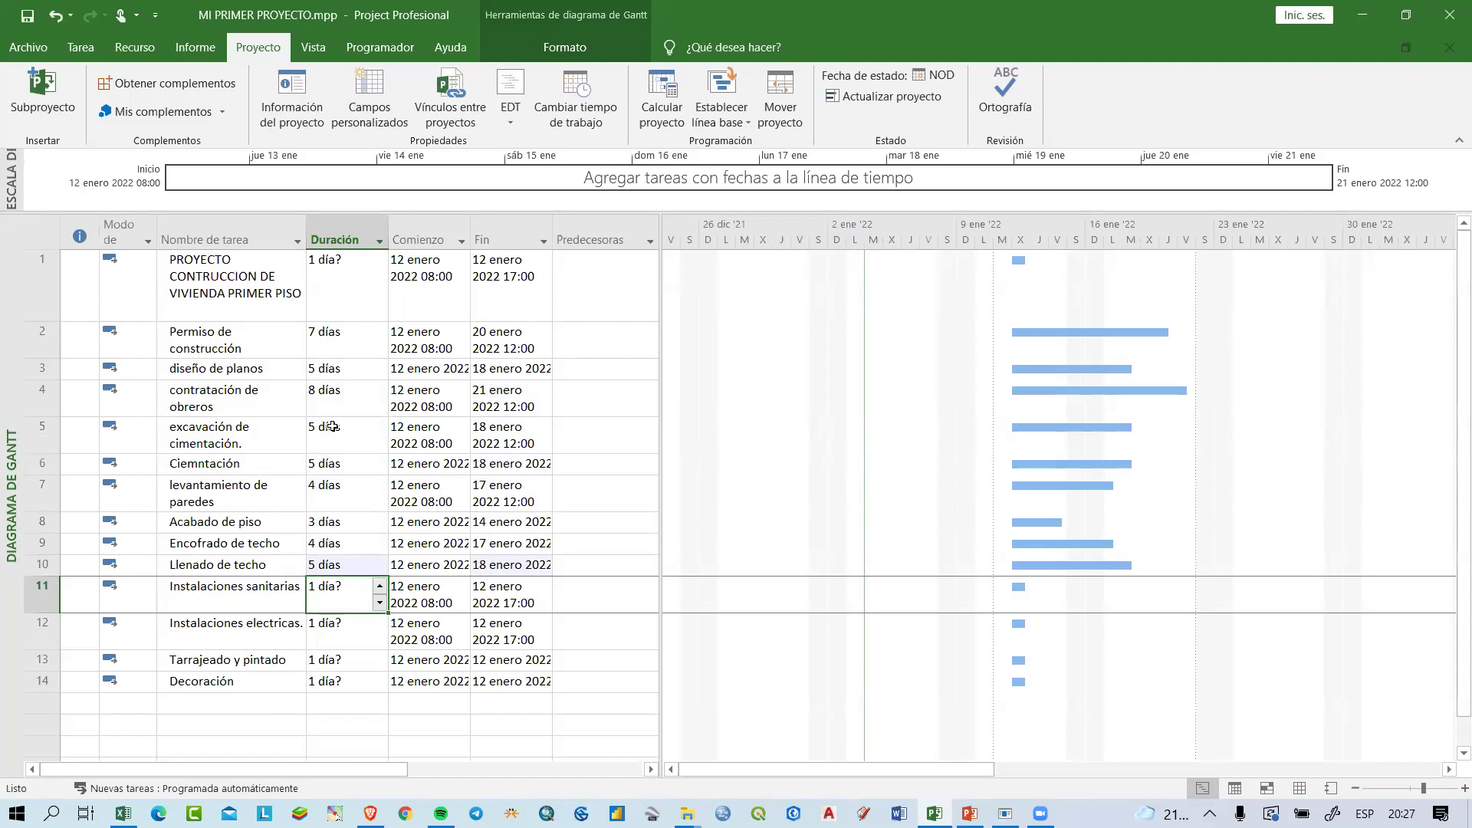
pyautogui.write('5')
pyautogui.press('Return')
pyautogui.write('4')
pyautogui.press('Return')
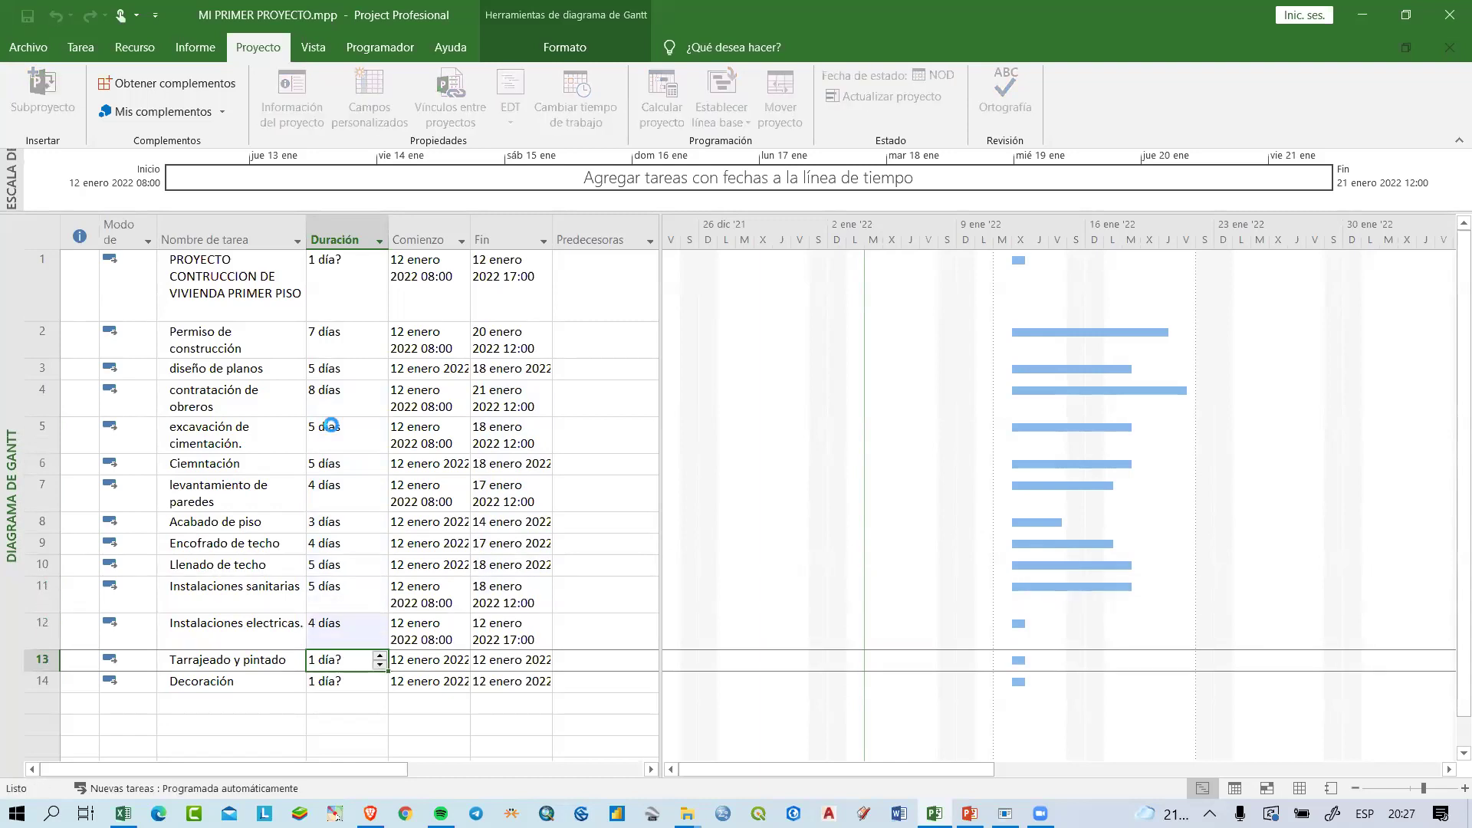
# Step: Set the duration of Tarrajeado y pintado to 3 days and Decoración to 2 days
pyautogui.write('3')
pyautogui.press('Return')
pyautogui.write('2')
pyautogui.press('Return')
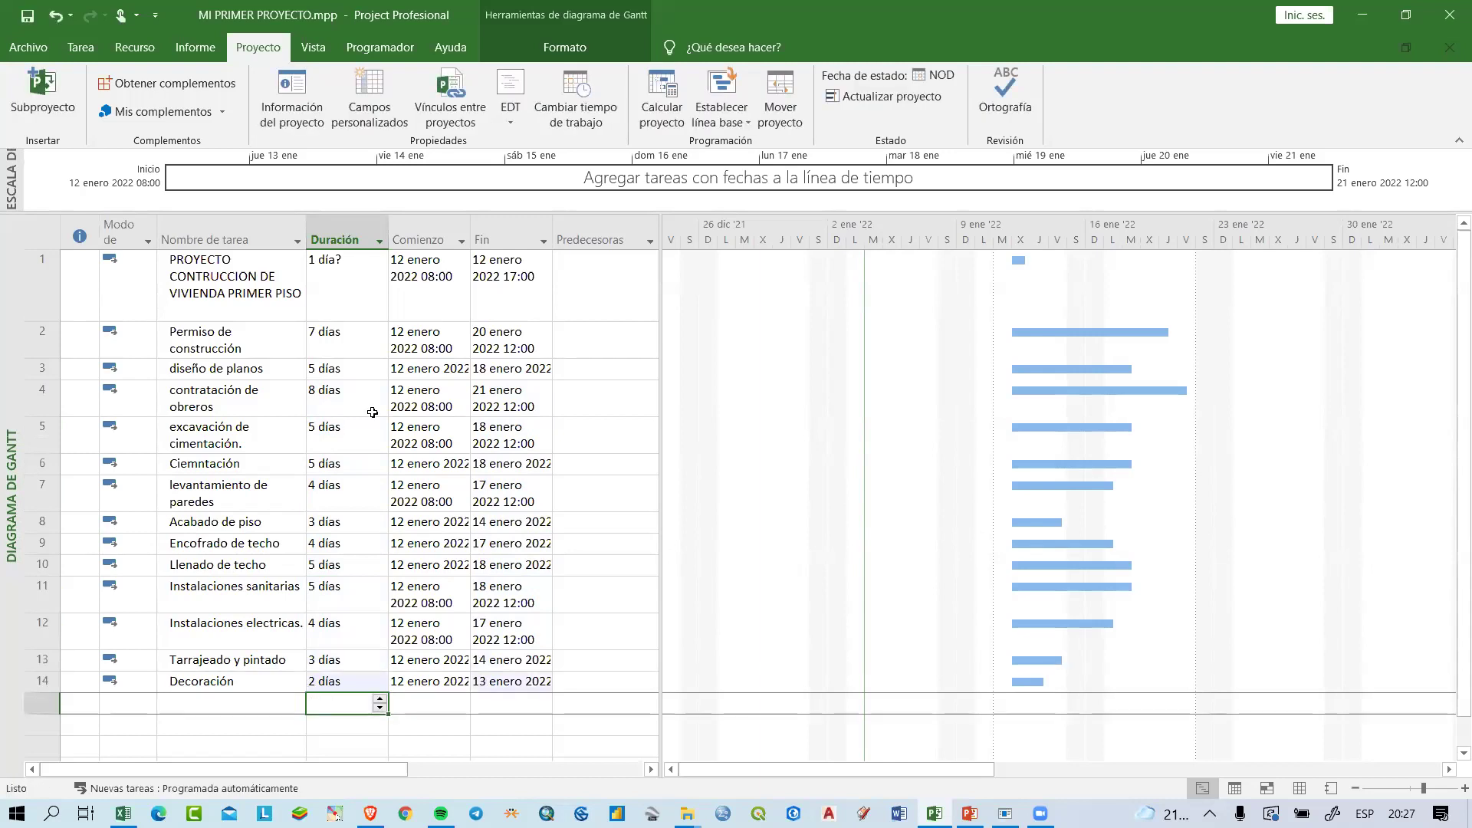
# Step: Review the project title task and the names and durations of the tasks from Permiso de construcción to Decoración
pyautogui.click(296, 441)
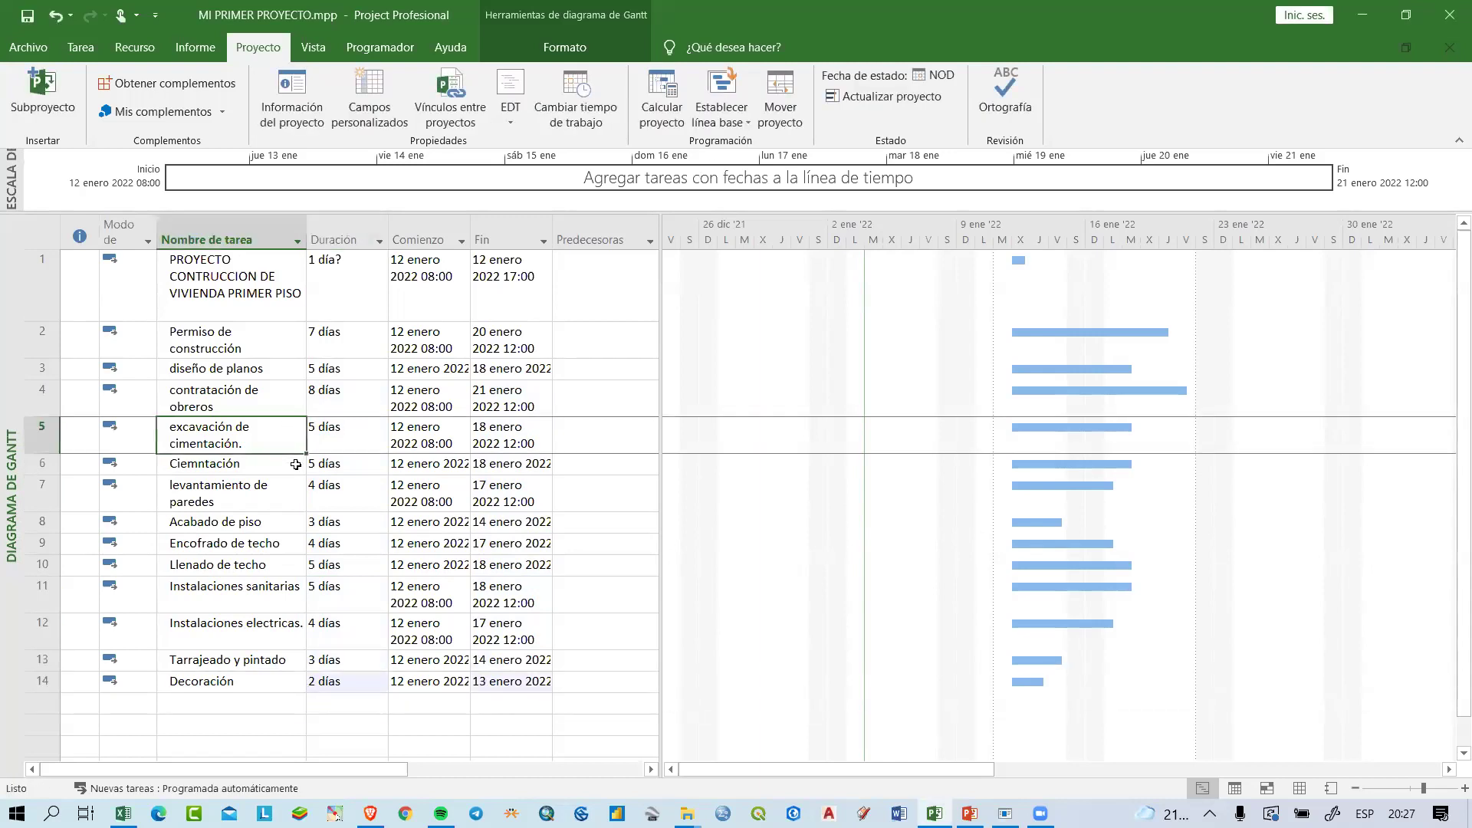
pyautogui.click(339, 570)
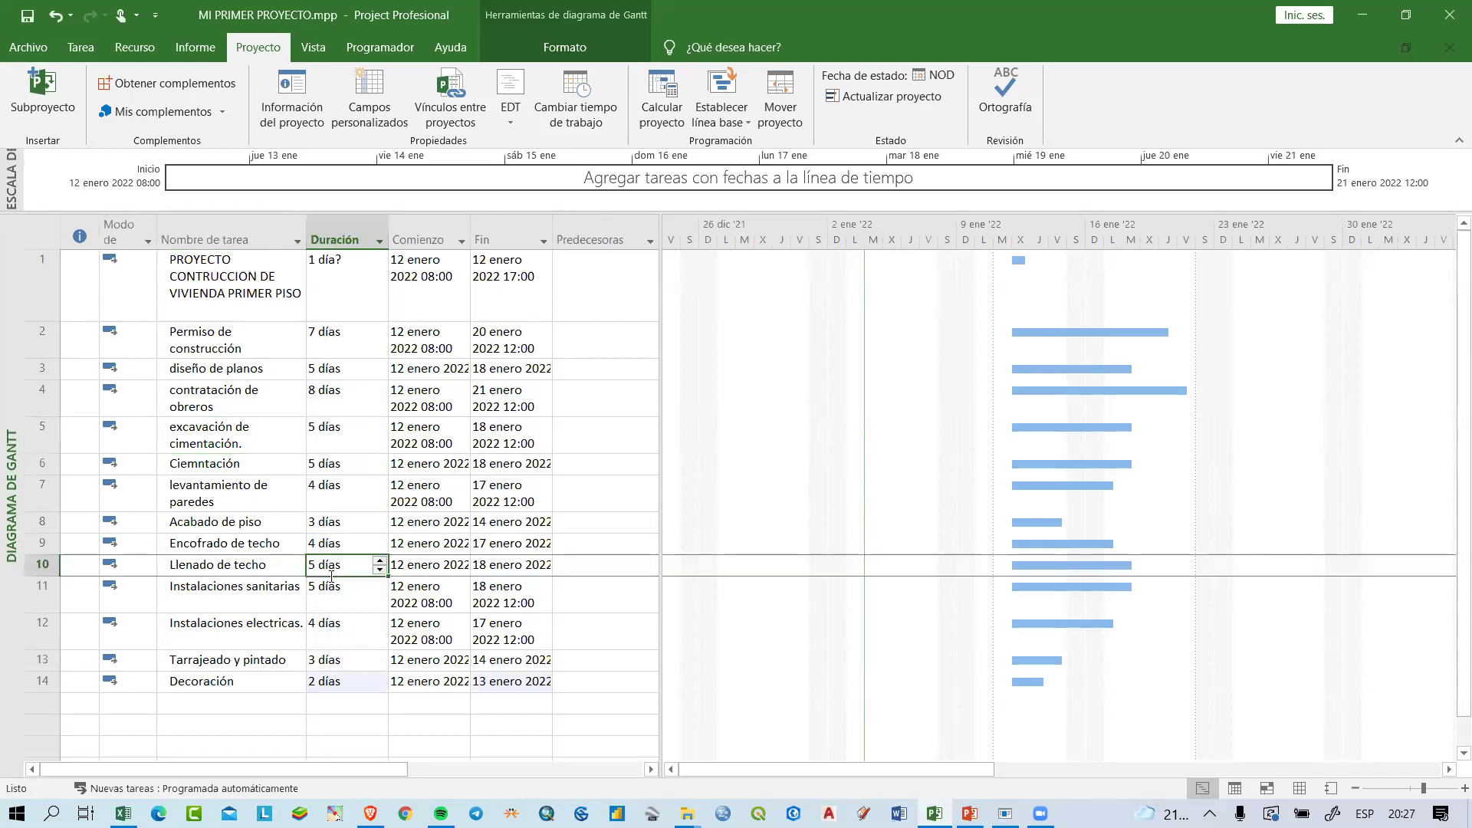
pyautogui.moveTo(223, 338); pyautogui.dragTo(359, 684)
pyautogui.click(360, 684)
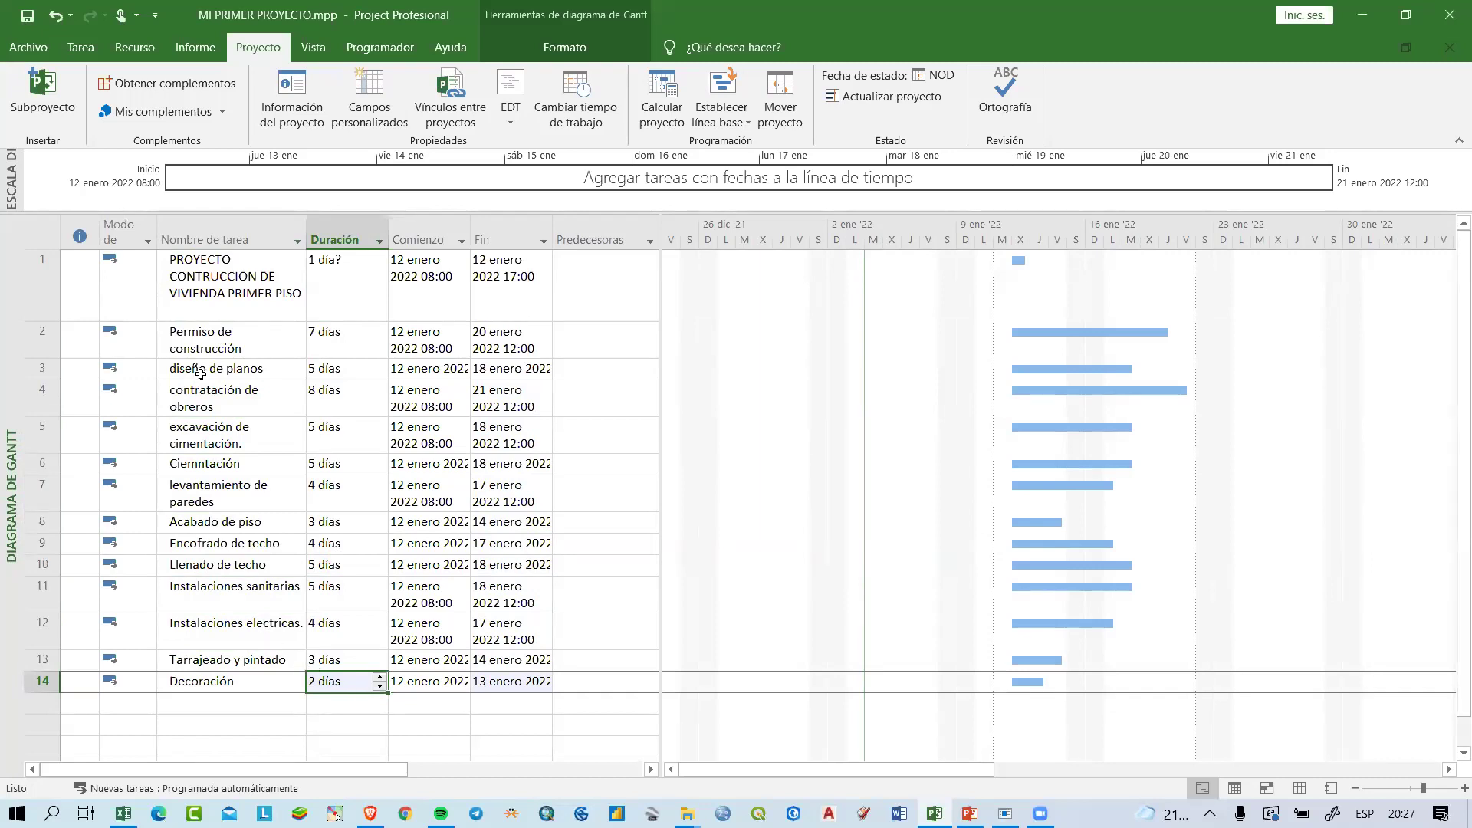
pyautogui.click(228, 263)
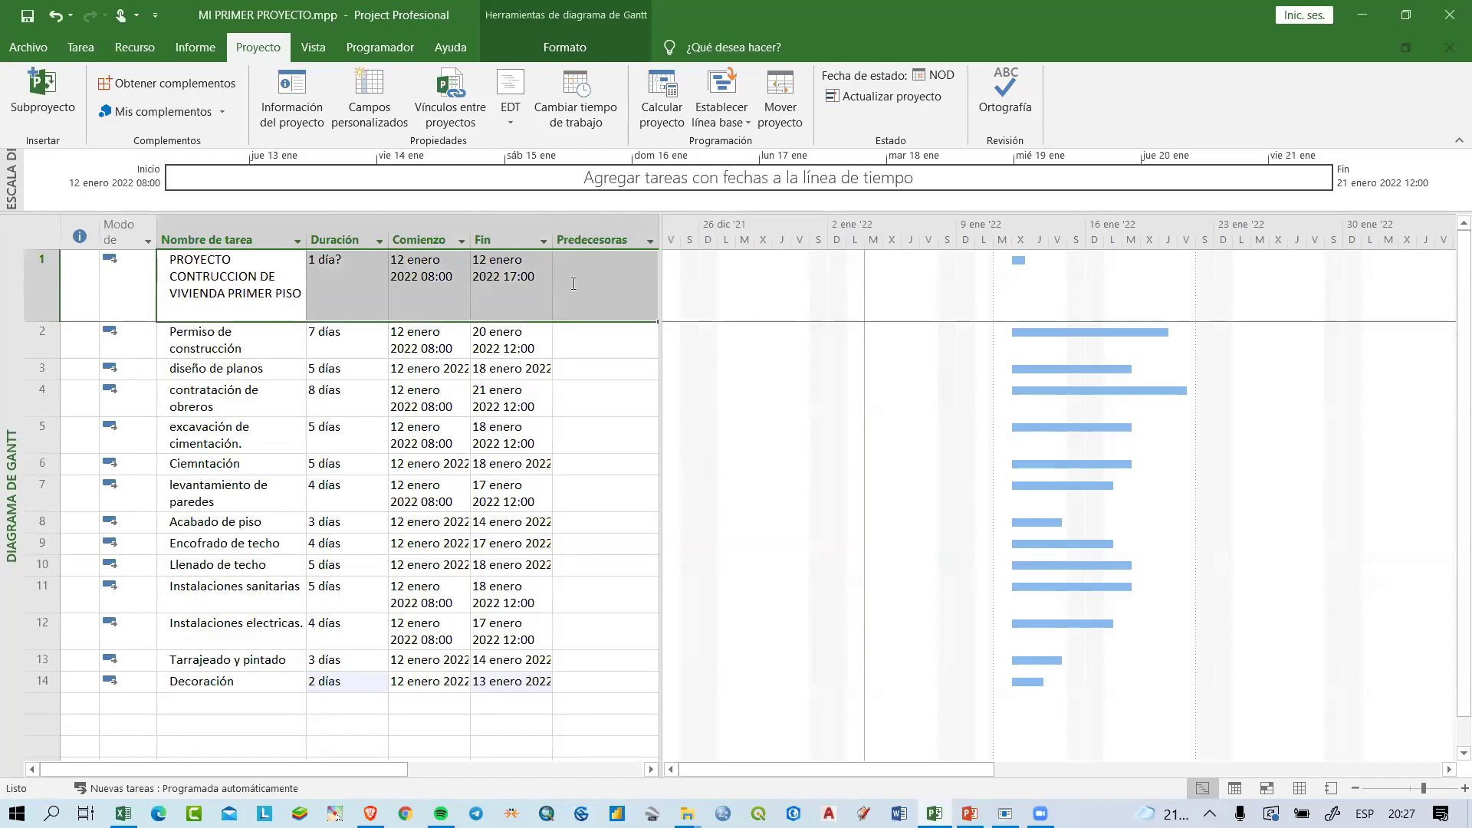
pyautogui.click(239, 291)
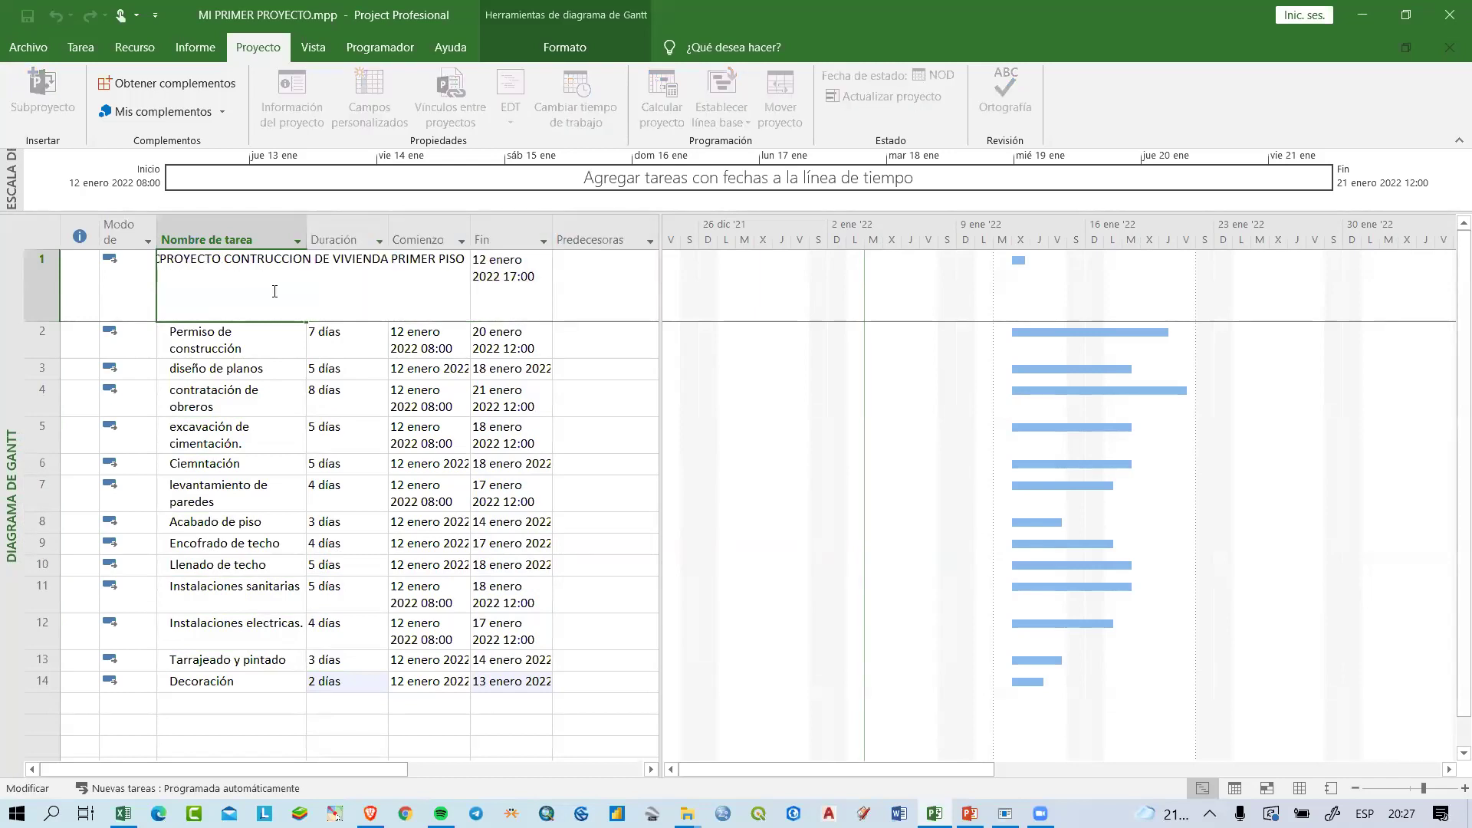
pyautogui.click(232, 344)
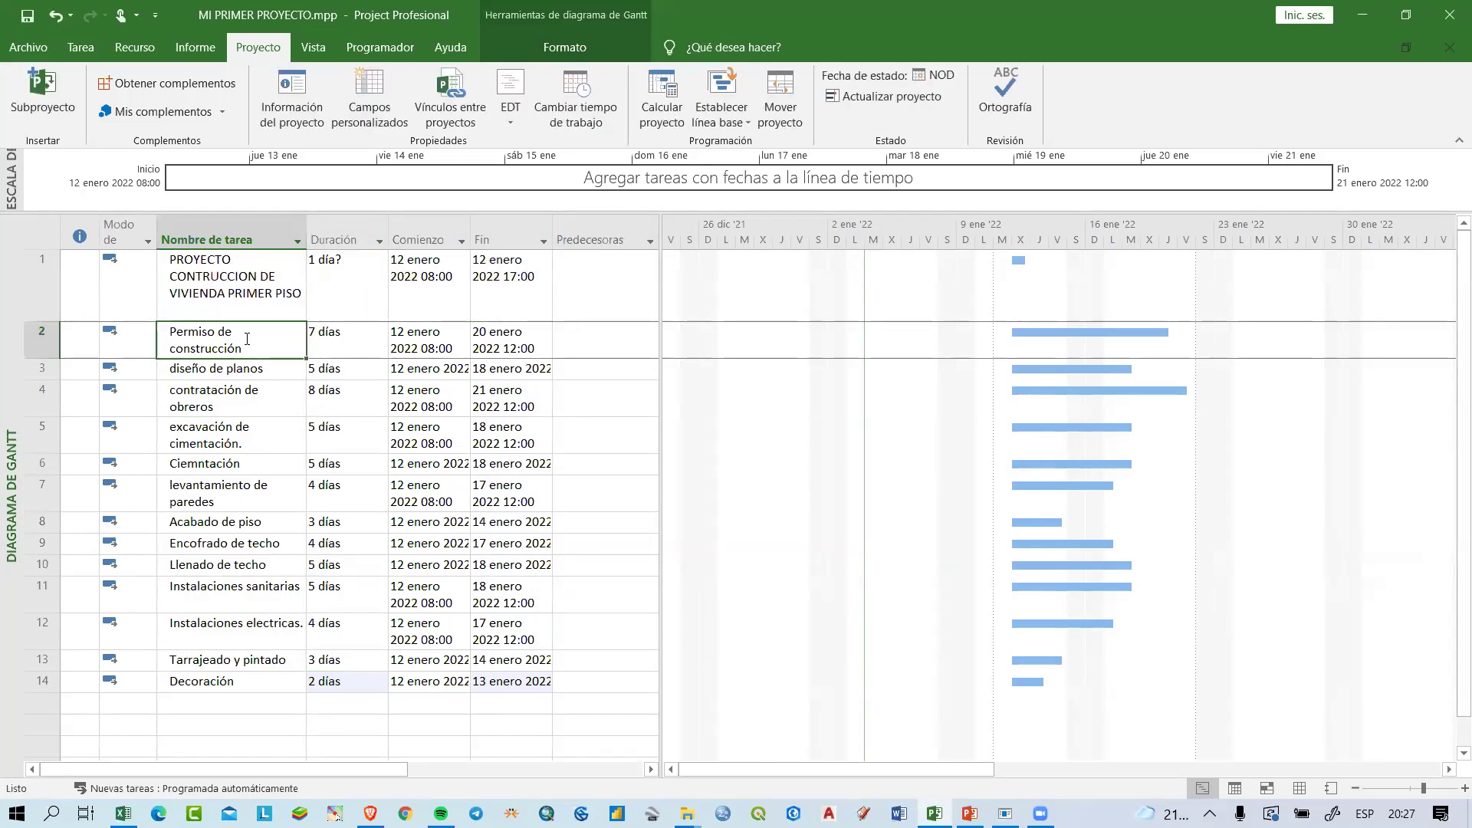
pyautogui.moveTo(244, 342); pyautogui.dragTo(331, 678)
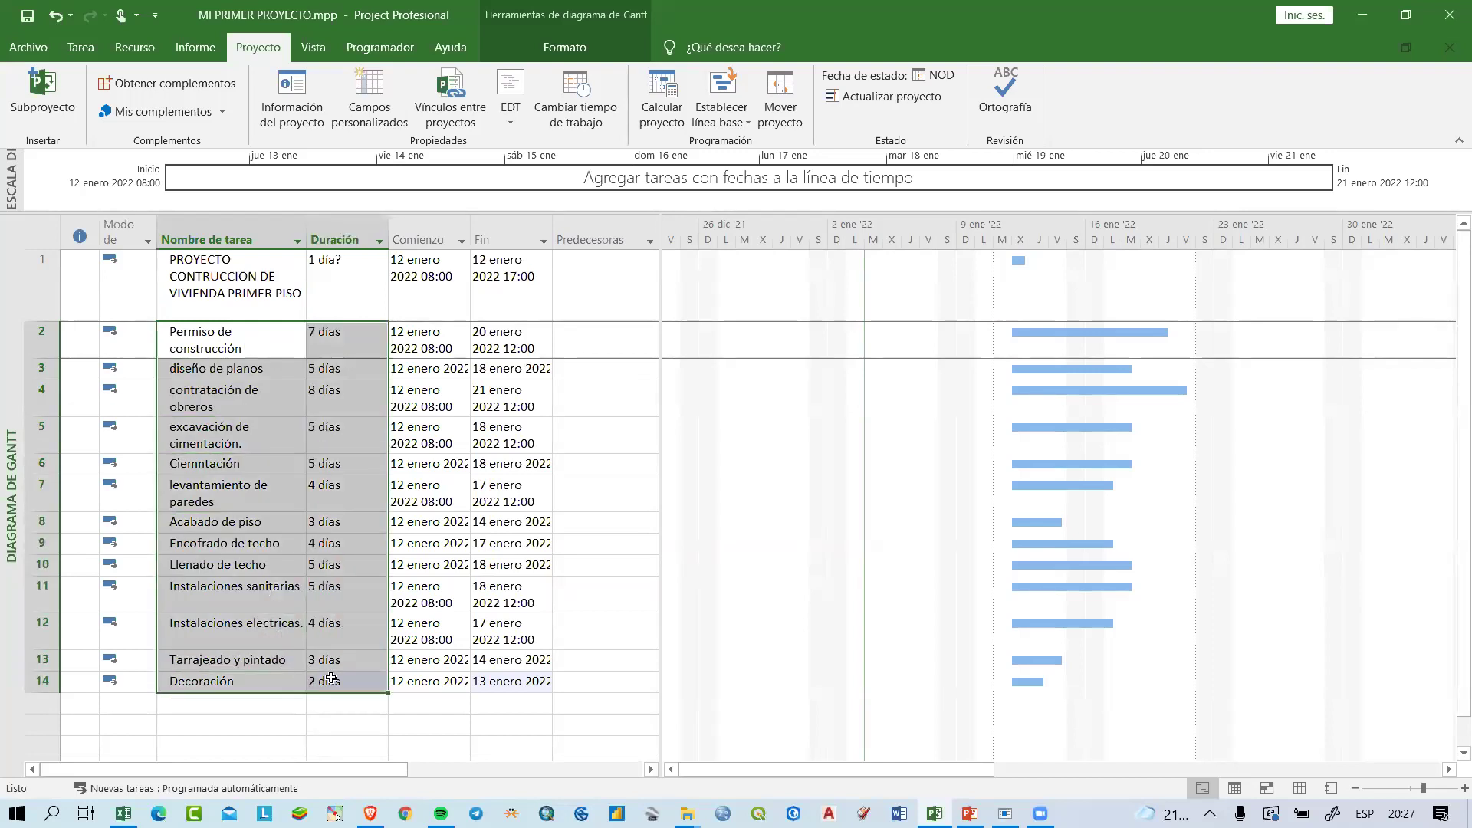
pyautogui.moveTo(330, 347); pyautogui.dragTo(361, 690)
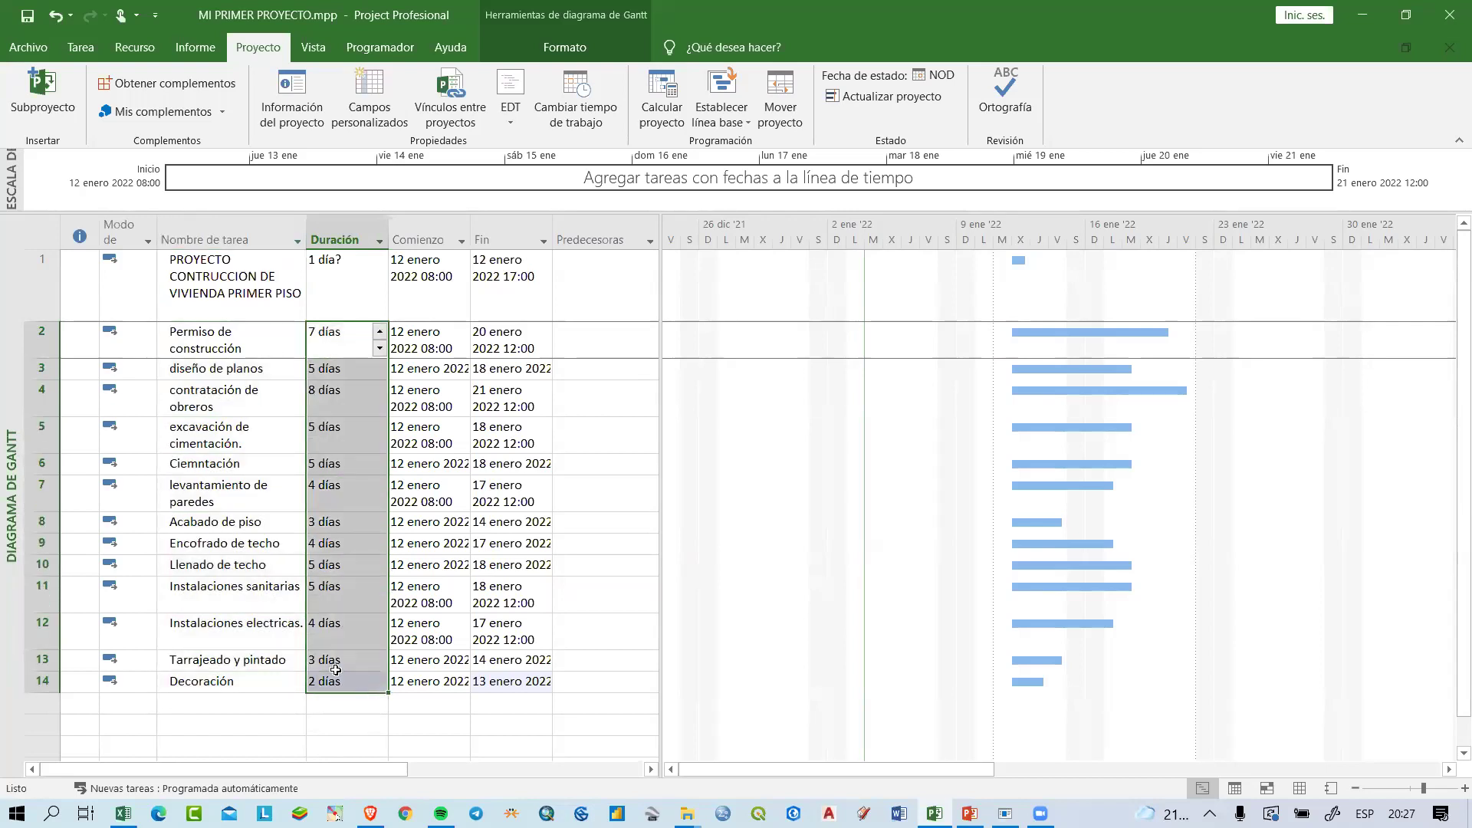
pyautogui.click(237, 562)
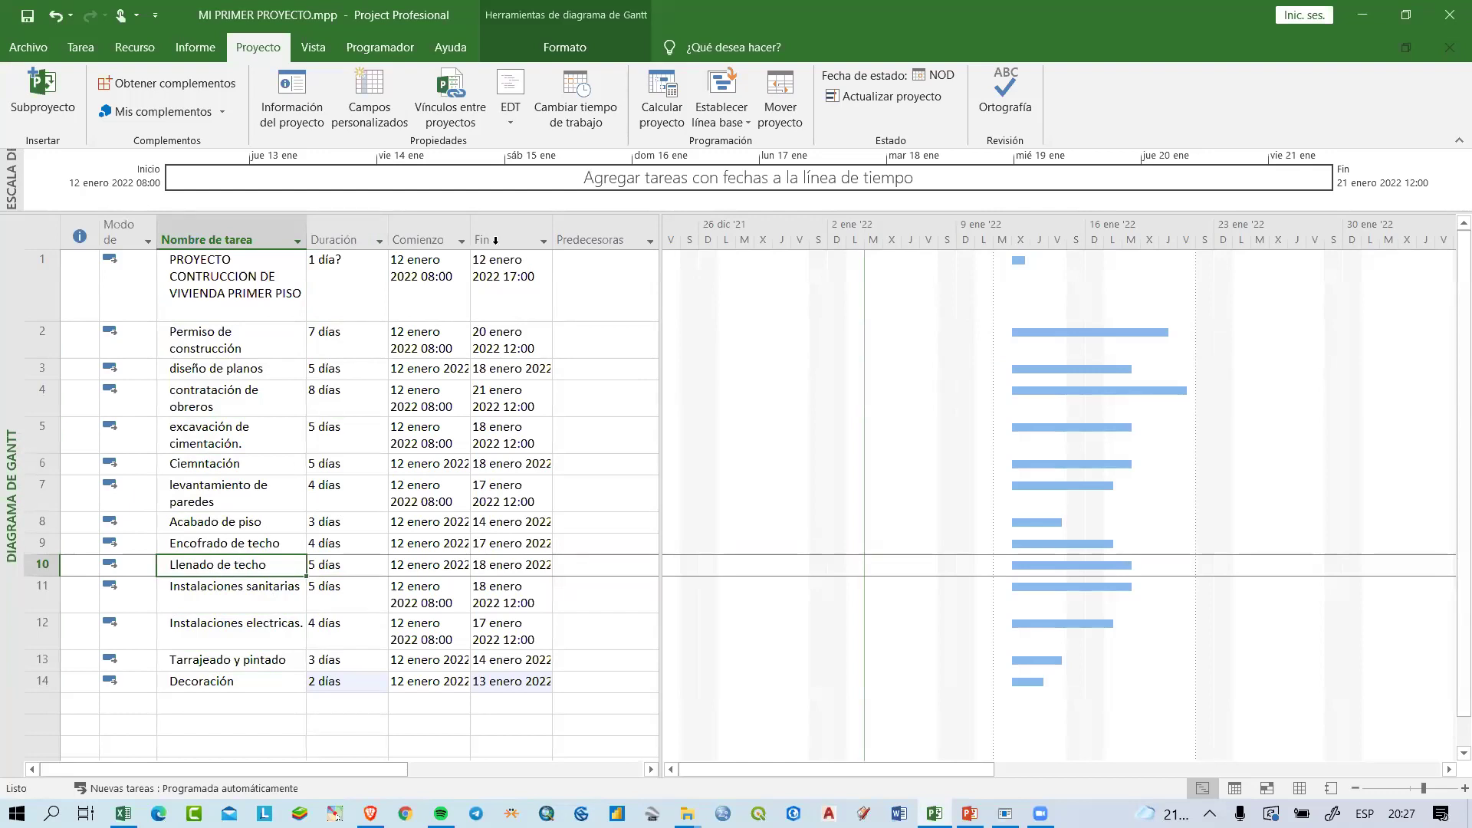
pyautogui.click(342, 340)
pyautogui.click(256, 345)
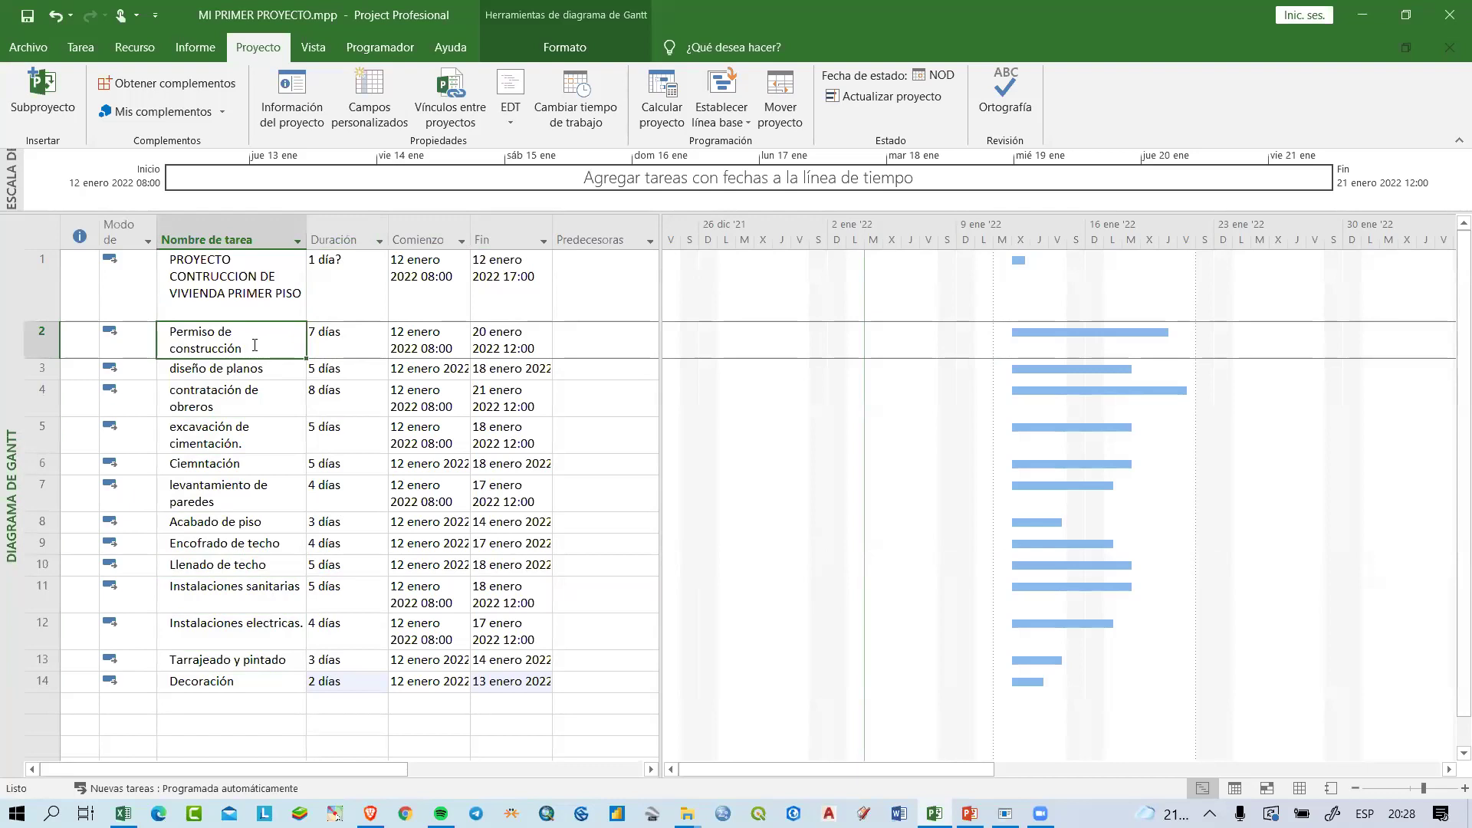
pyautogui.click(238, 295)
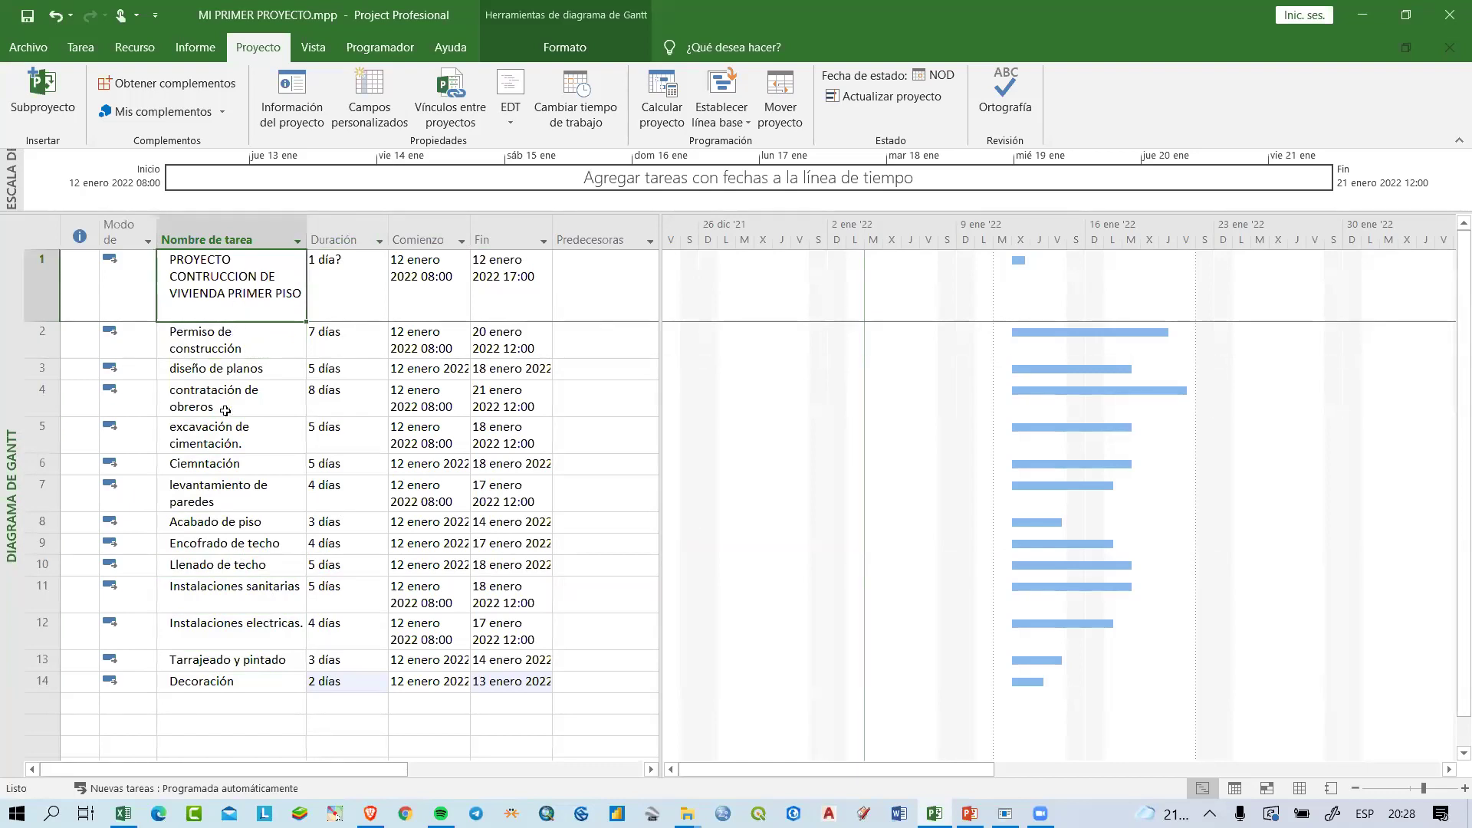
pyautogui.moveTo(240, 343); pyautogui.dragTo(273, 673)
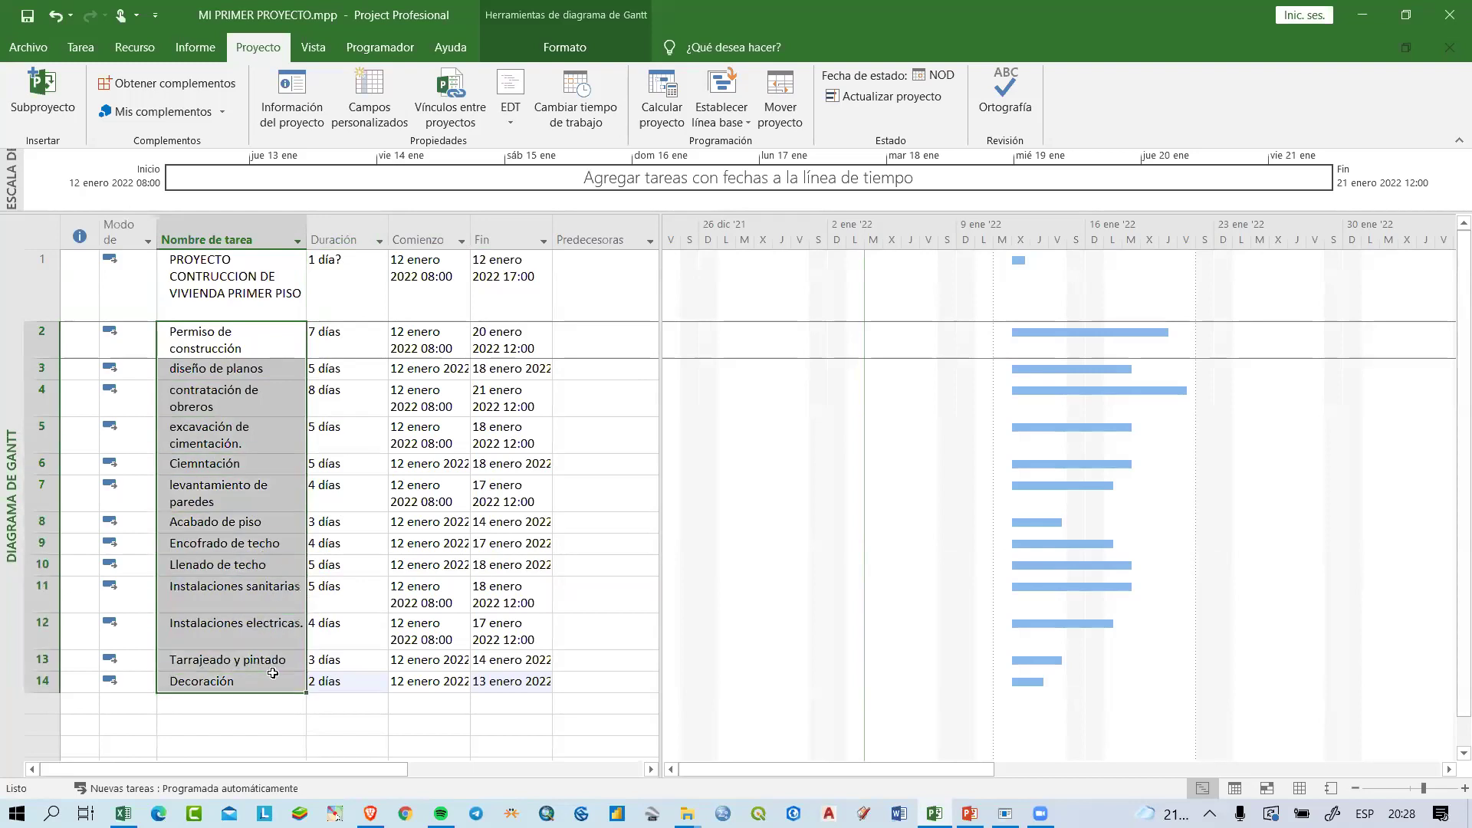
pyautogui.click(244, 540)
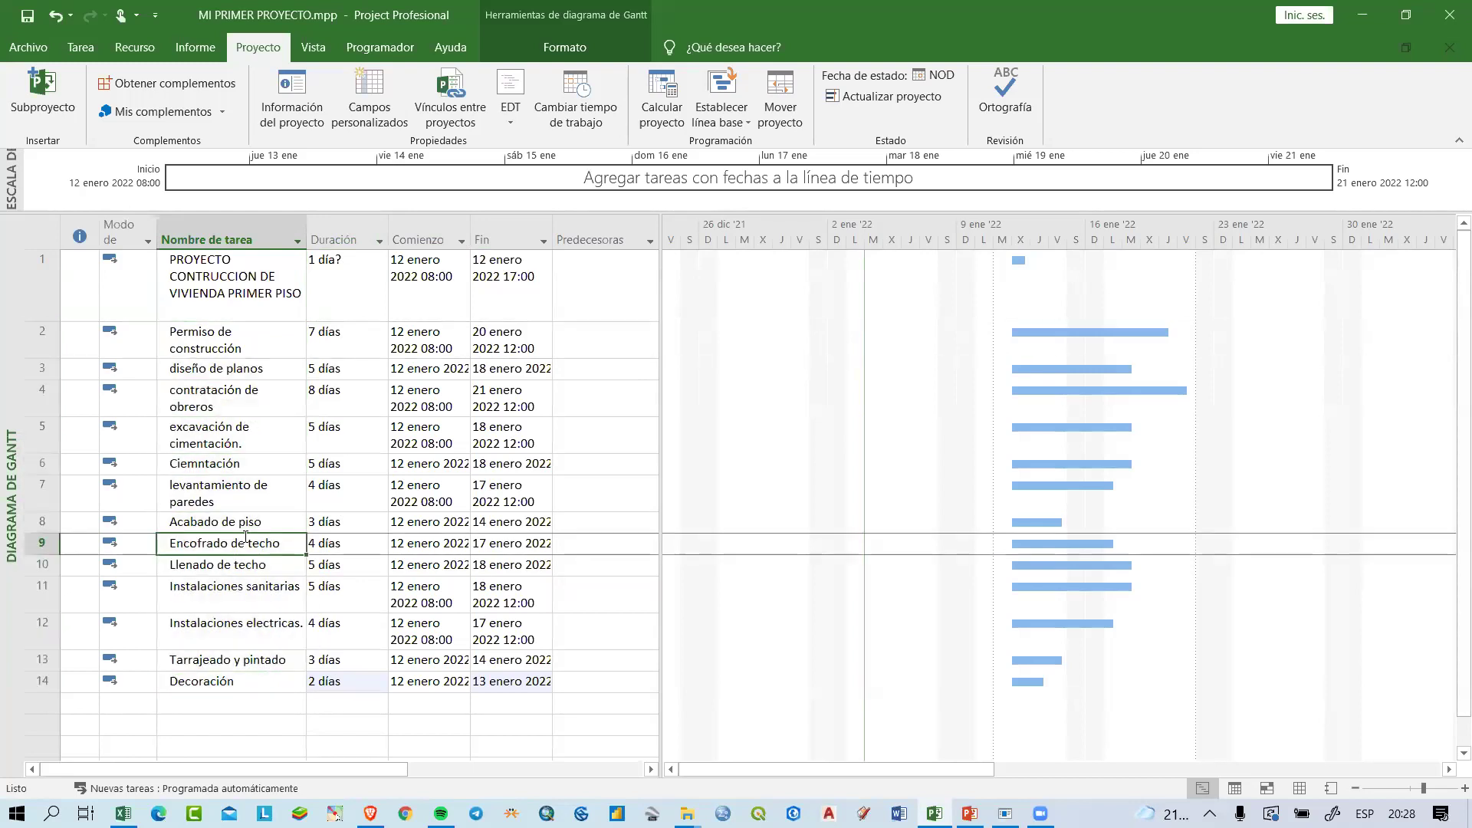
# Step: Try indenting the tasks from Permiso de construcción to Decoración under the project title task, and undo the indentation
pyautogui.click(231, 330)
pyautogui.moveTo(232, 331); pyautogui.dragTo(241, 678)
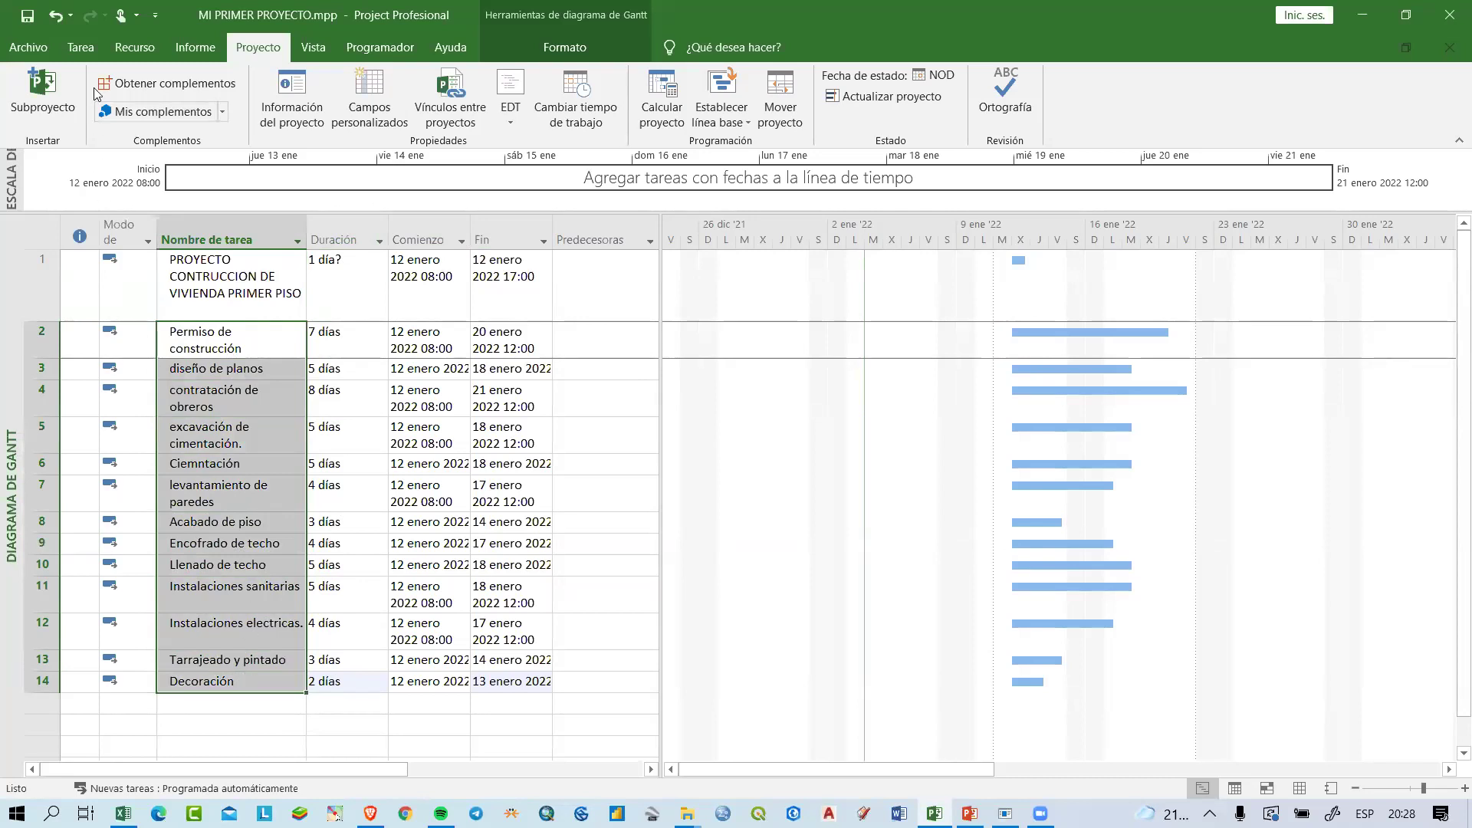
pyautogui.click(83, 47)
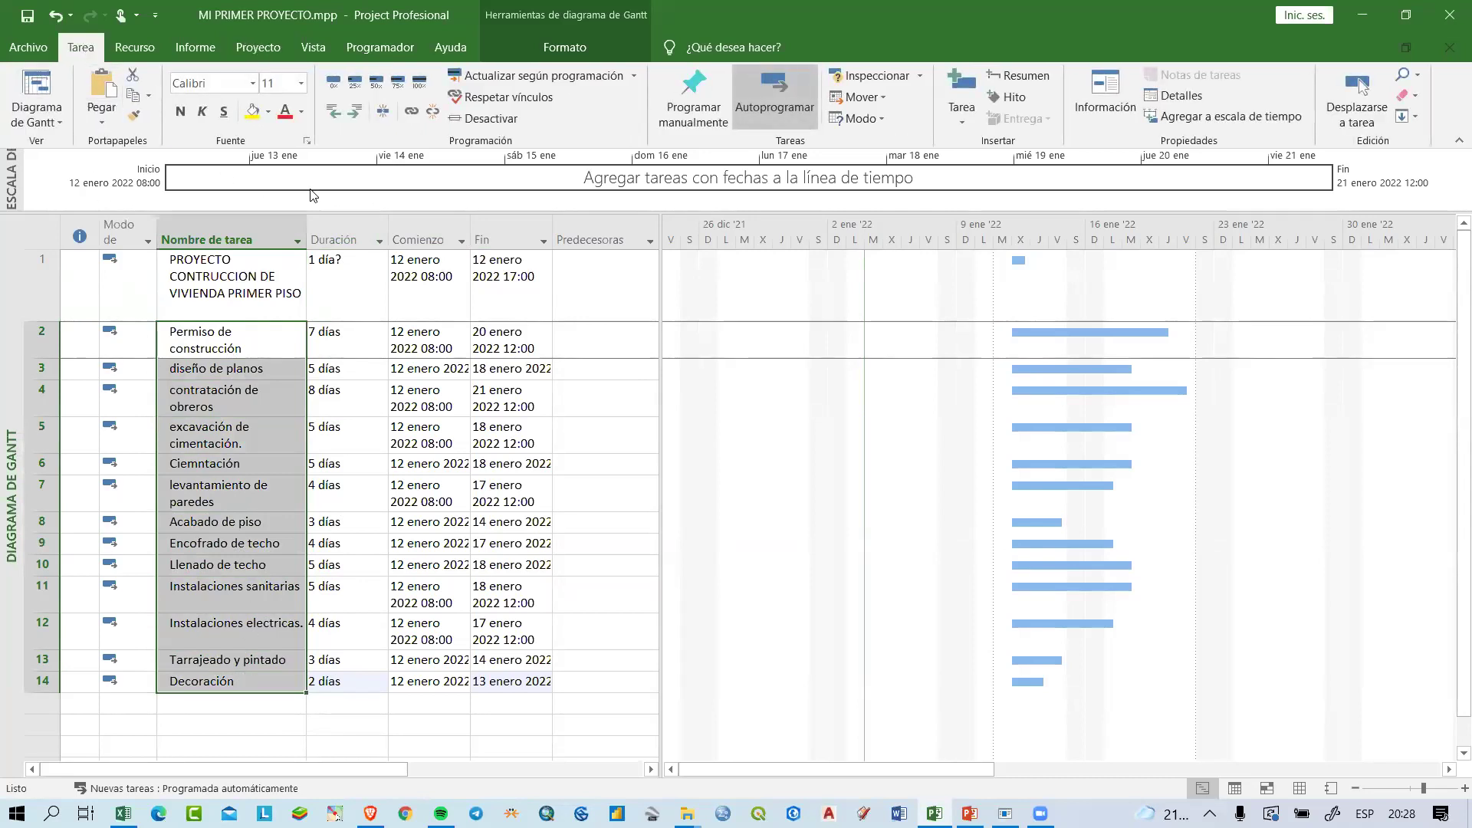
pyautogui.click(770, 123)
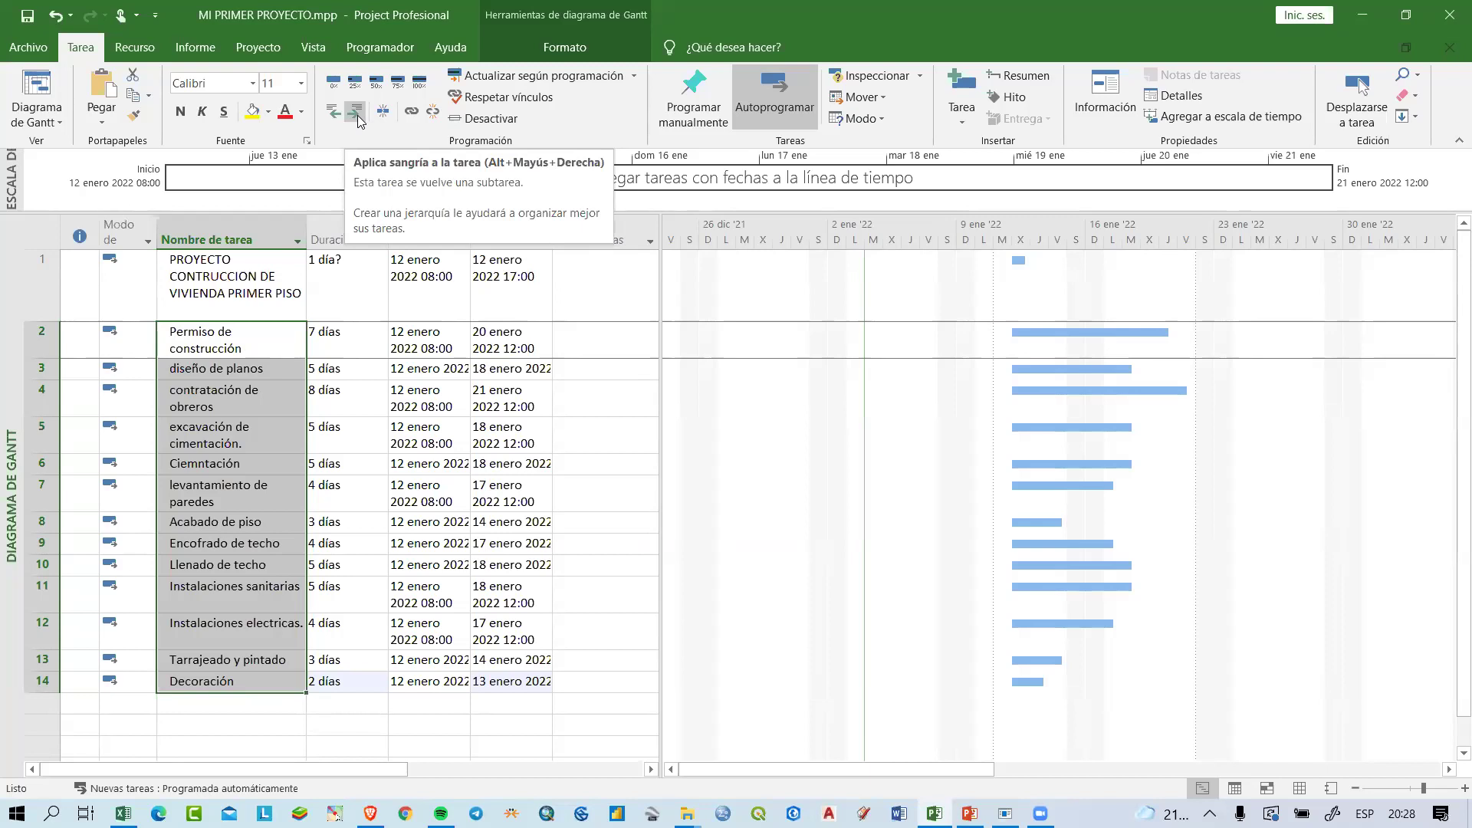
pyautogui.click(358, 116)
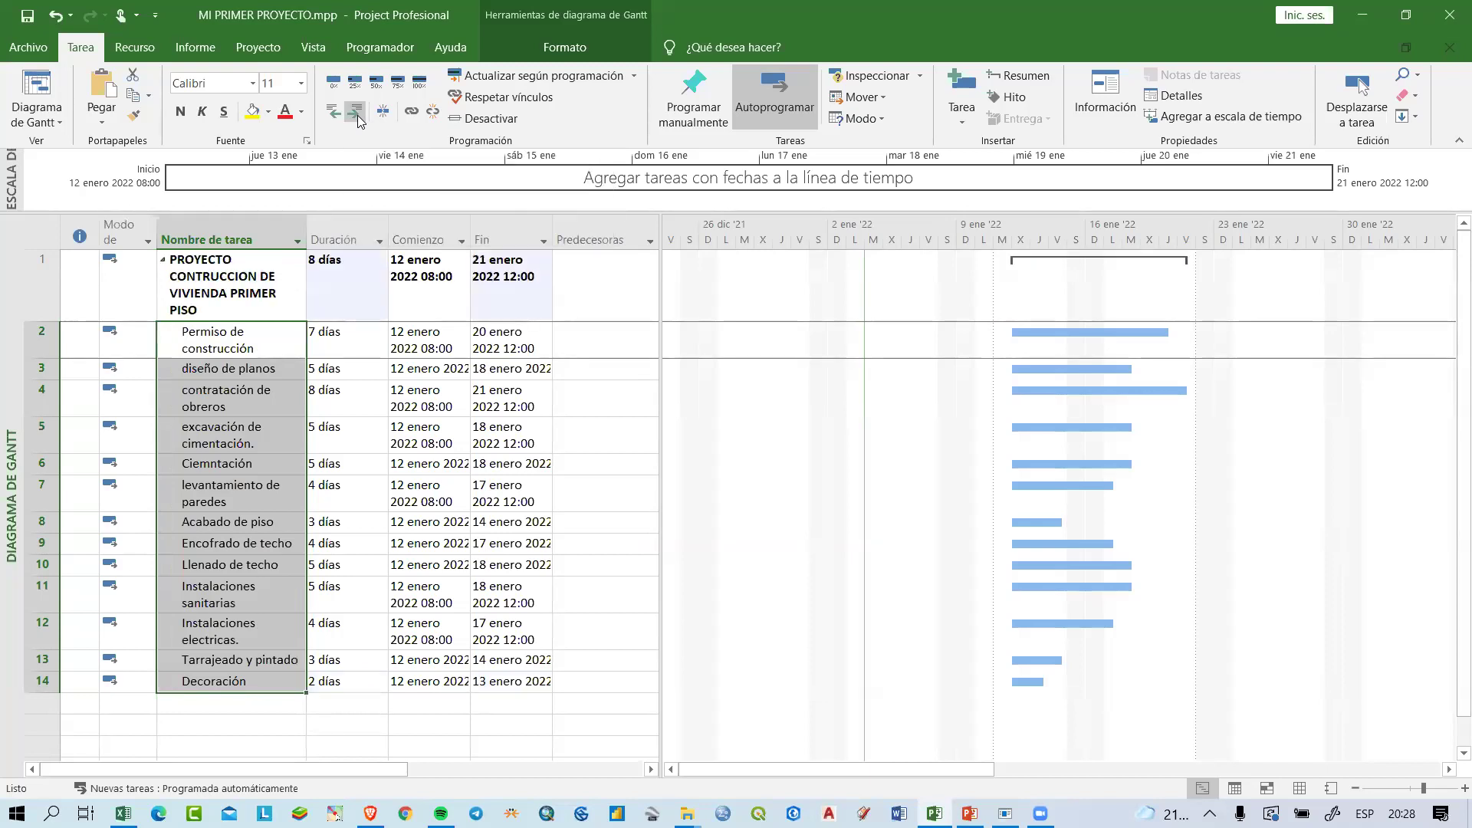
pyautogui.click(210, 302)
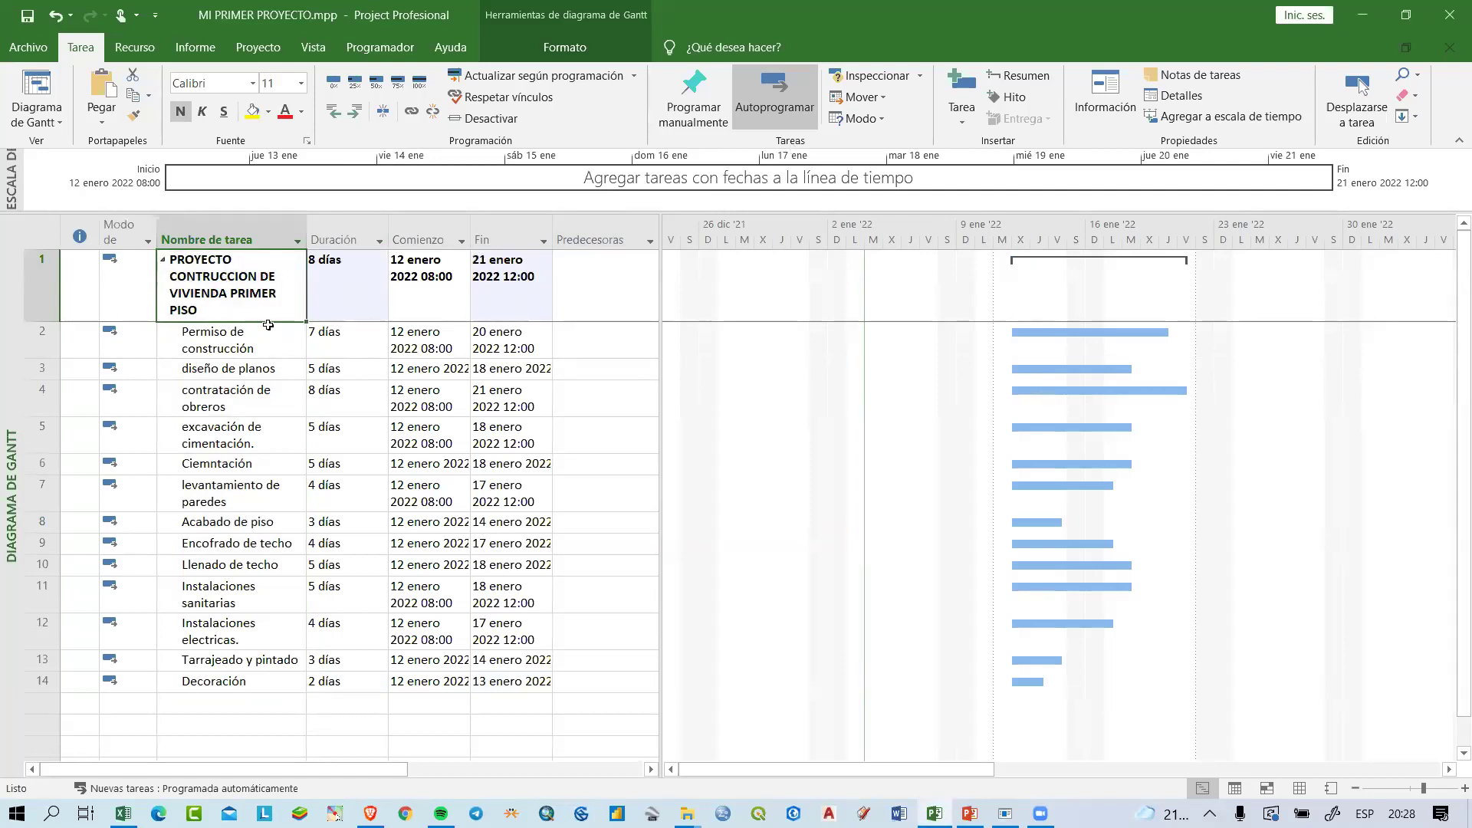
pyautogui.moveTo(233, 349); pyautogui.dragTo(249, 683)
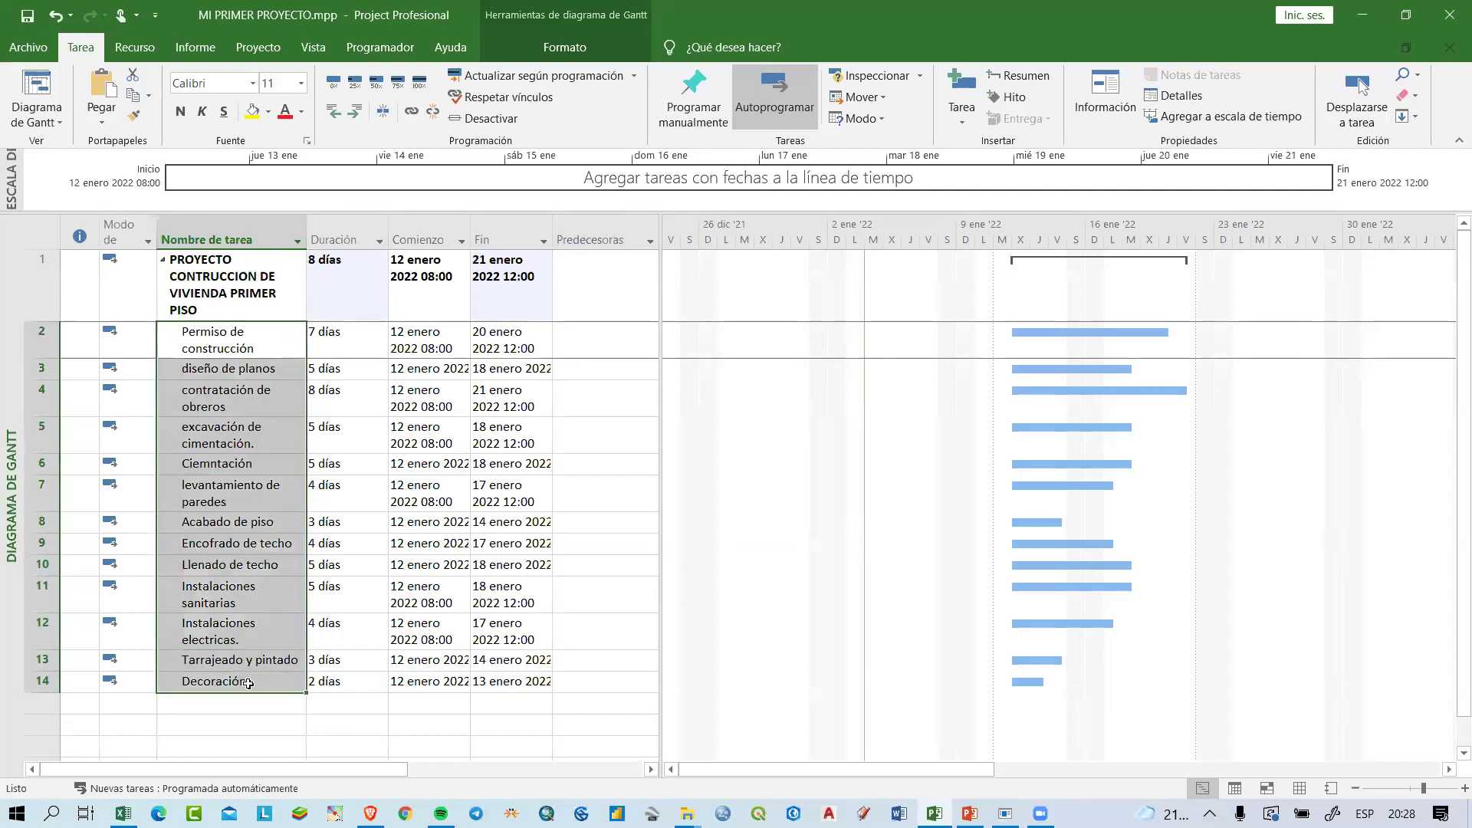
pyautogui.hotkey('ctrl', 'z')
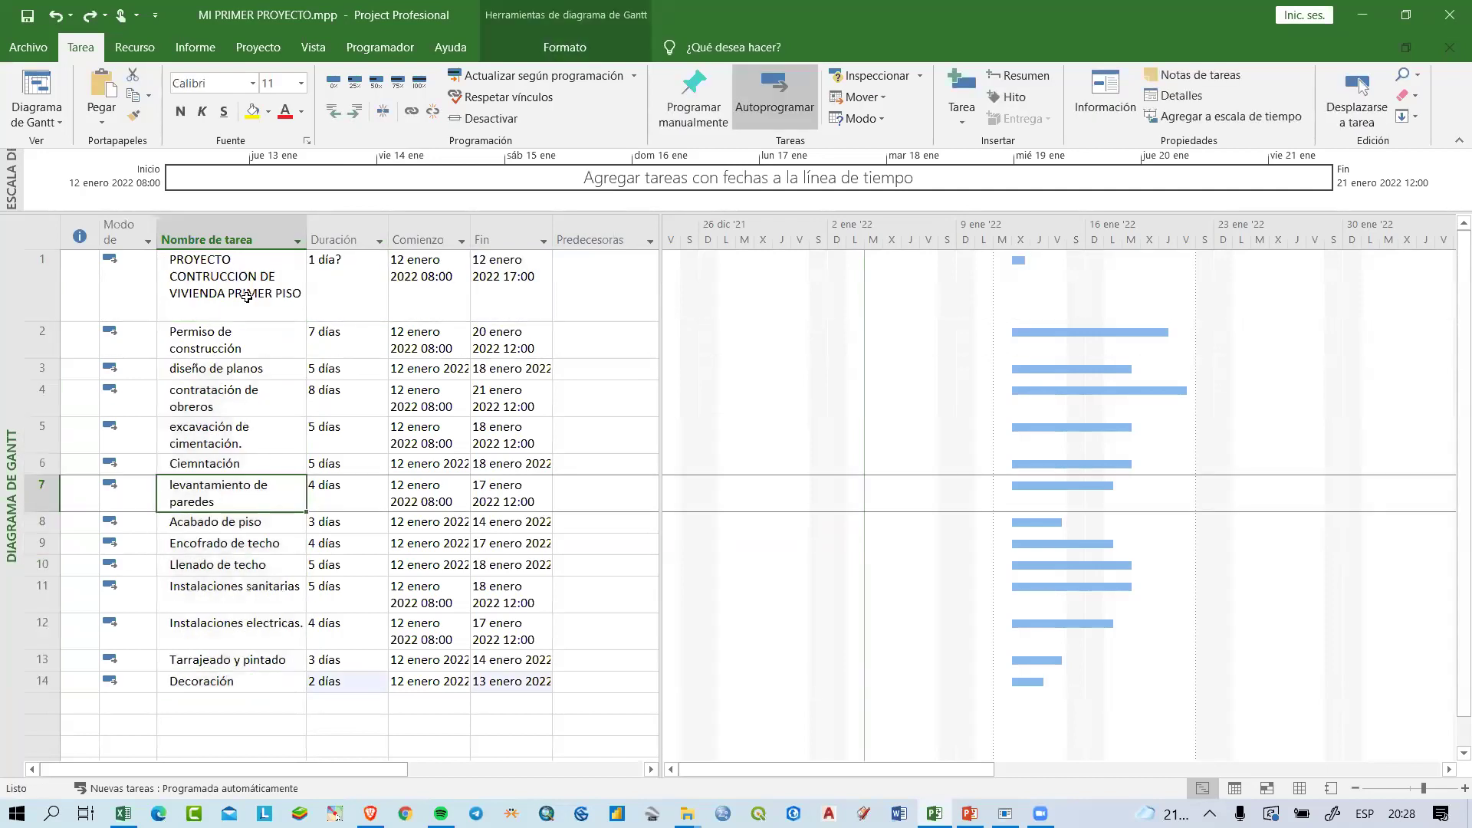
# Step: Make all tasks from Permiso de construcción to Decoración subtasks of PROYECTO CONTRUCCION DE VIVIENDA PRIMER PISO
pyautogui.click(230, 286)
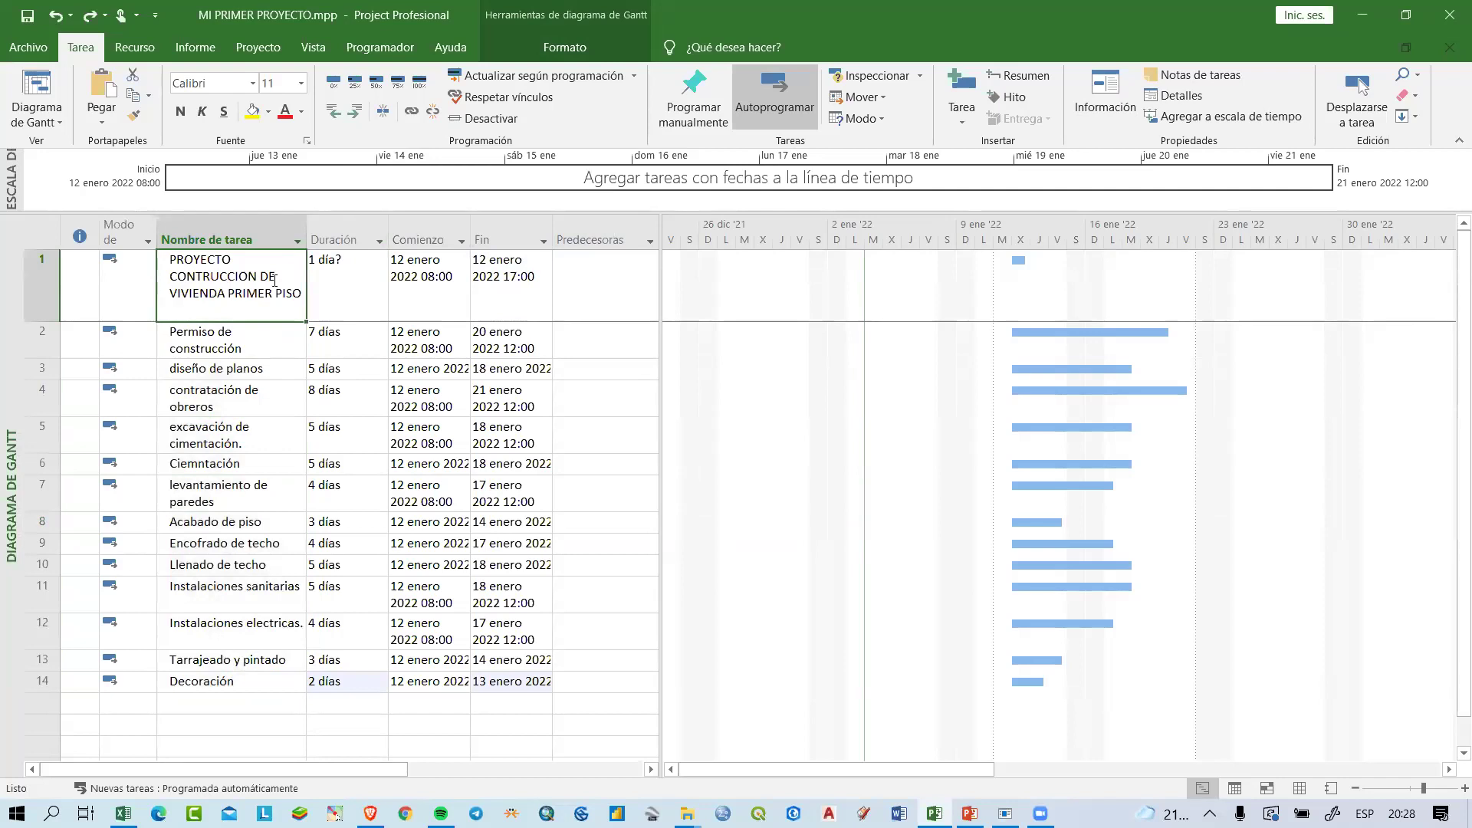
pyautogui.moveTo(212, 342); pyautogui.dragTo(266, 683)
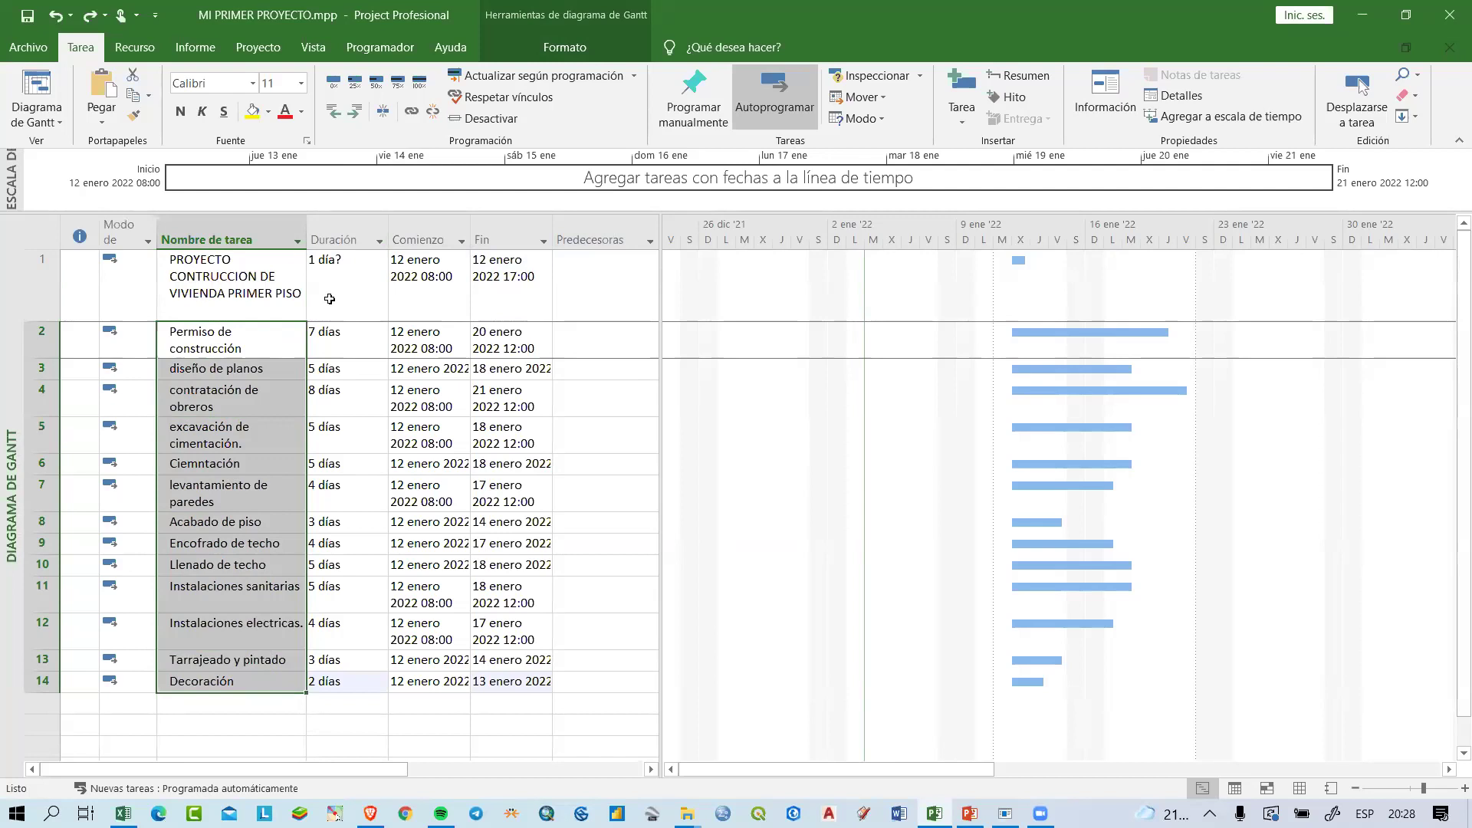
pyautogui.click(356, 114)
pyautogui.moveTo(230, 292); pyautogui.dragTo(259, 677)
pyautogui.click(260, 677)
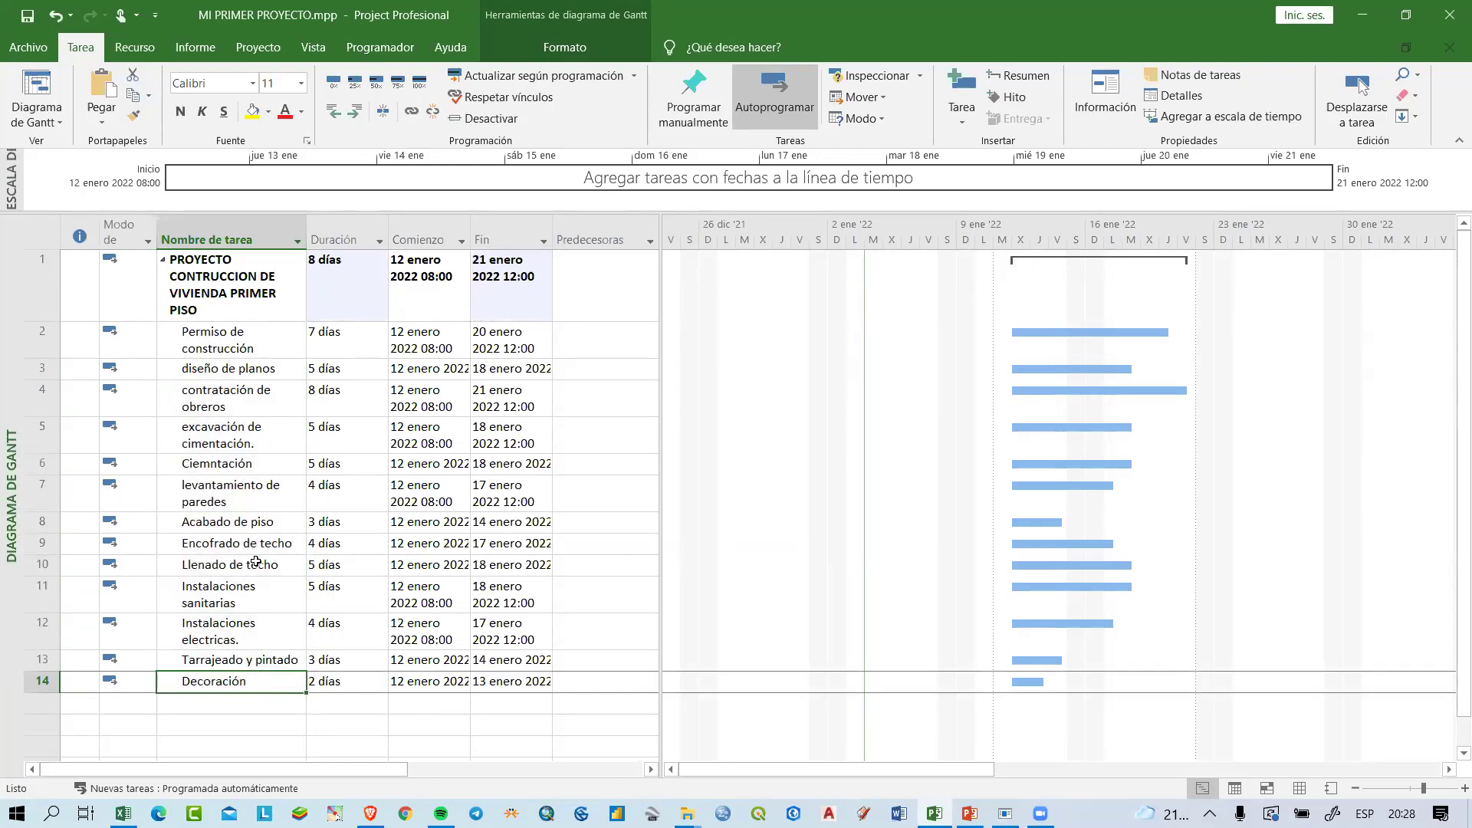
# Step: Group Permiso de construcción, diseño de planos and contratación de obreros under a new summary task named FASE I
pyautogui.click(214, 338)
pyautogui.moveTo(217, 346); pyautogui.dragTo(238, 392)
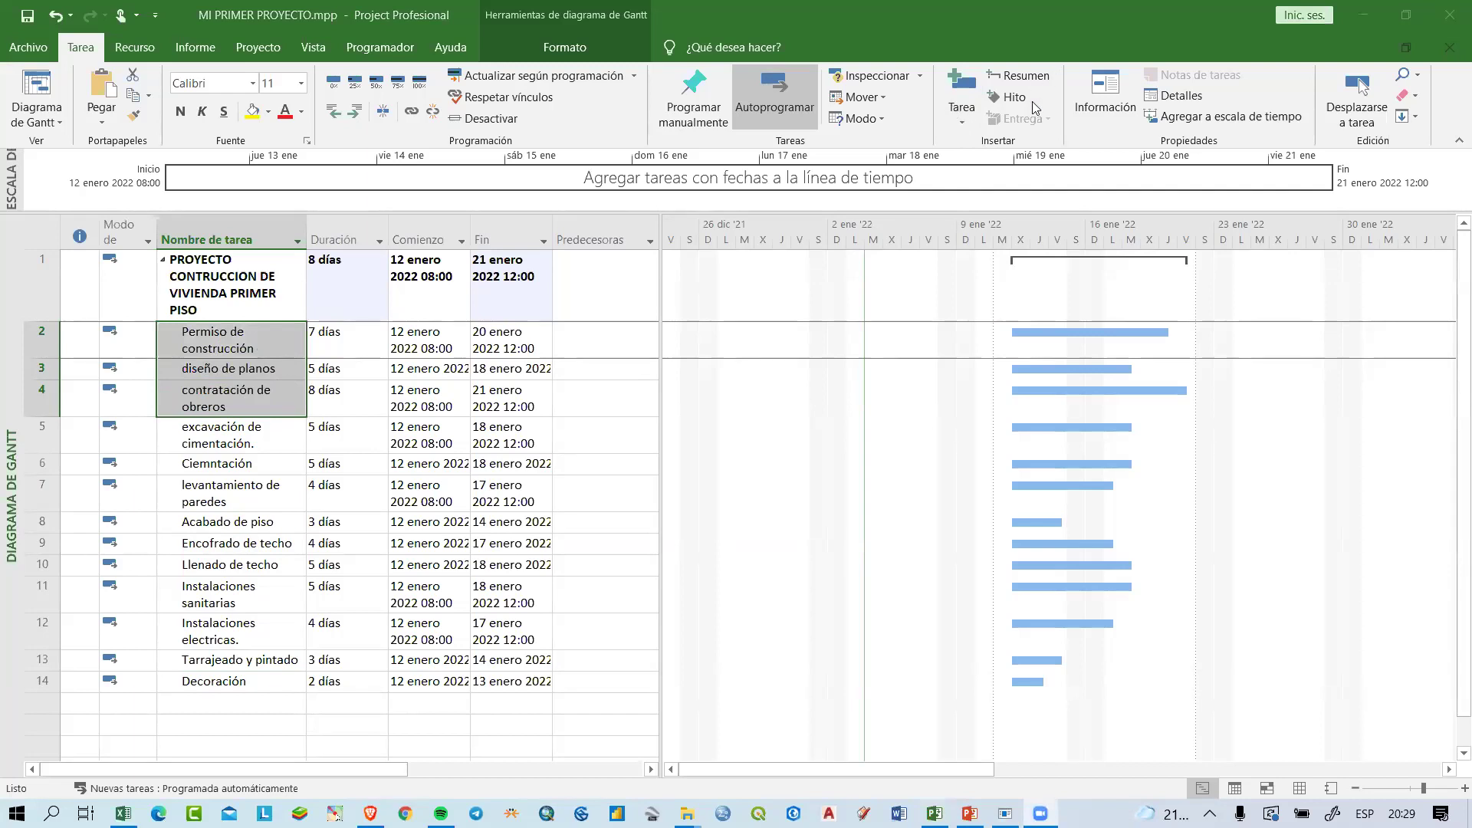
pyautogui.click(1024, 75)
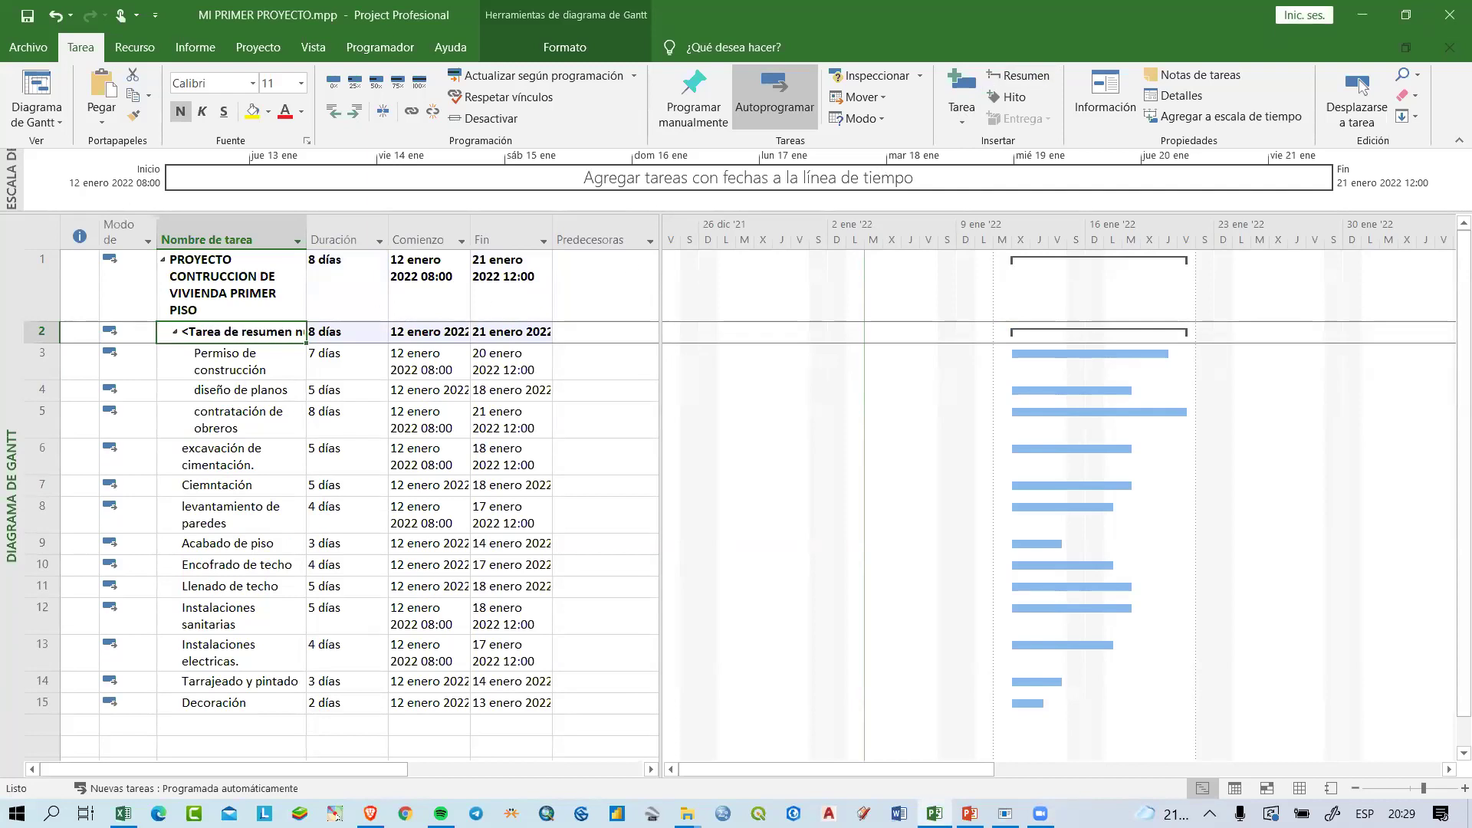
pyautogui.write('FAS')
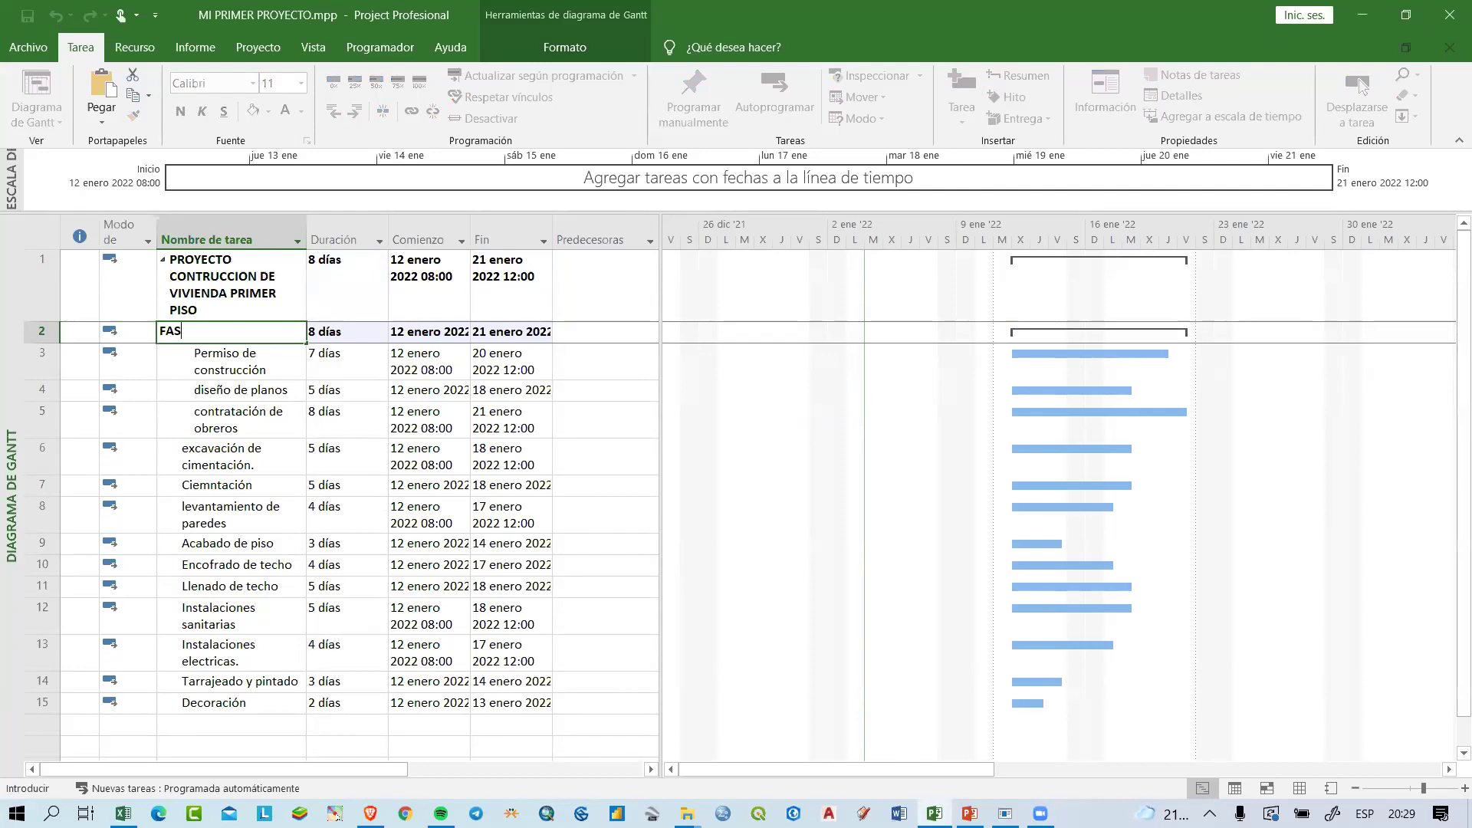
pyautogui.write('E I')
pyautogui.press('Return')
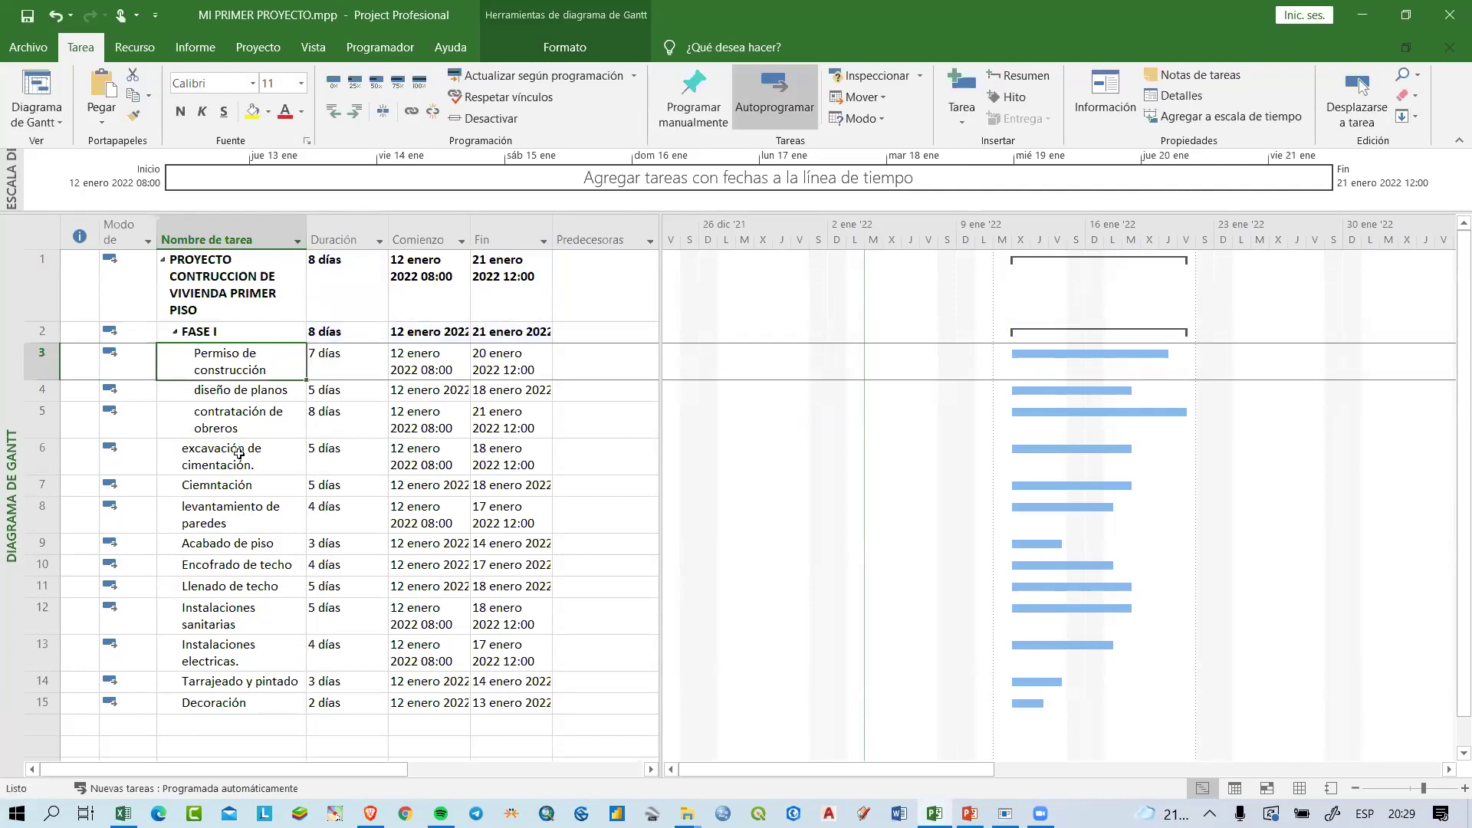
# Step: Group the tasks from excavación de cimentación to Llenado de techo under a new summary task named FASE 2
pyautogui.click(239, 454)
pyautogui.moveTo(239, 454); pyautogui.dragTo(270, 587)
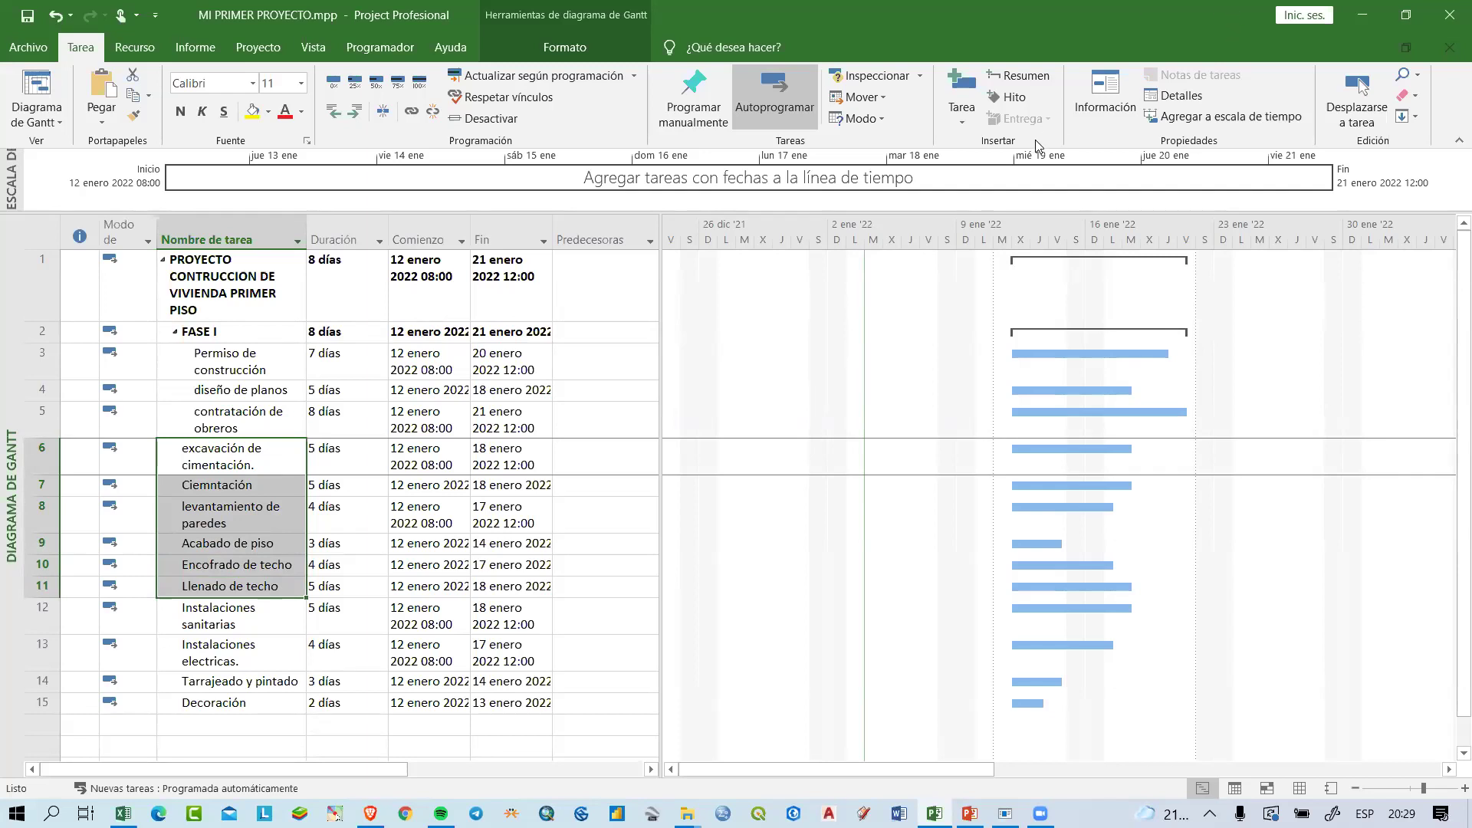
pyautogui.click(1033, 78)
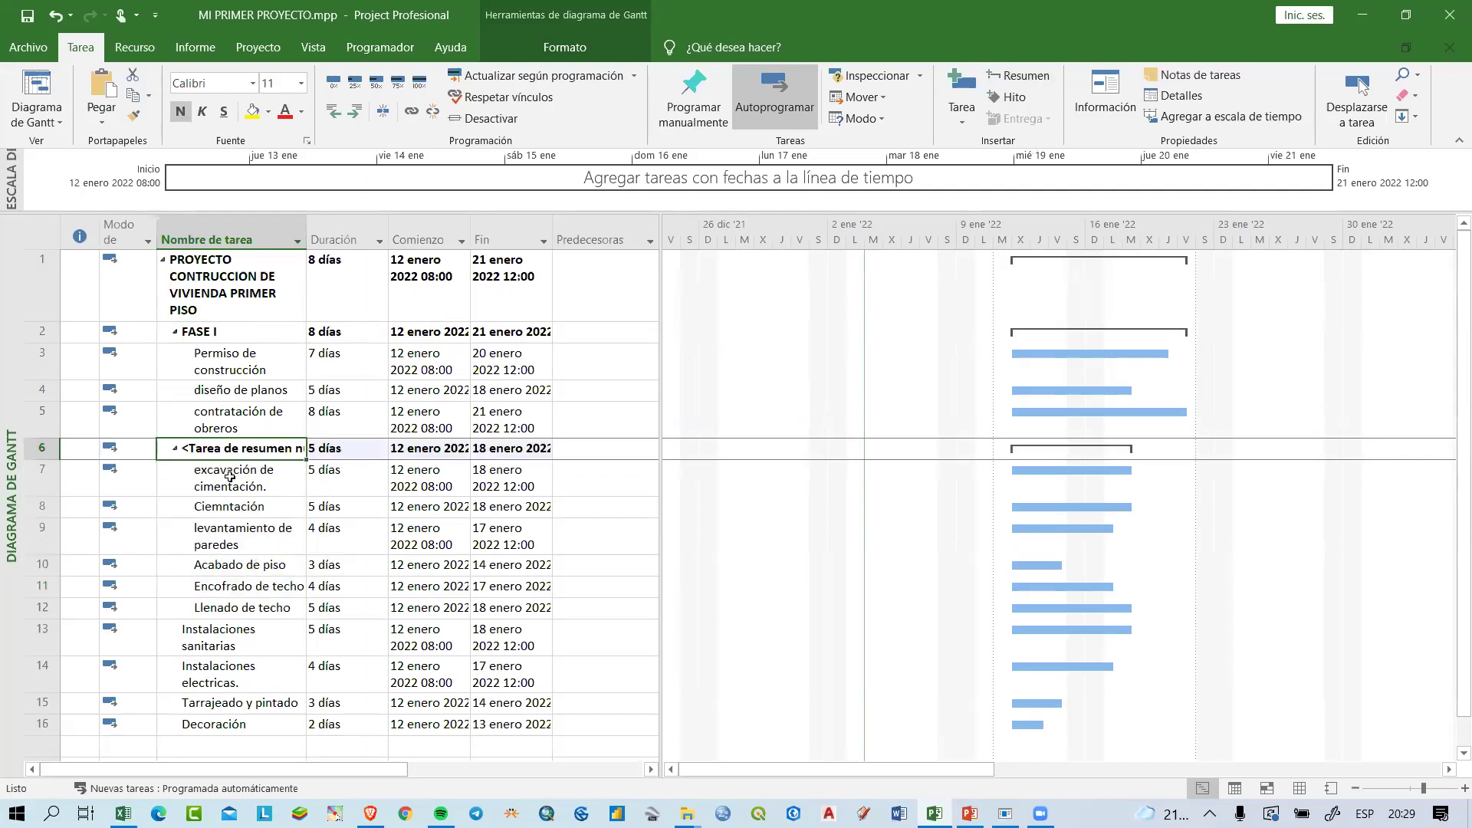
pyautogui.write('FASE 2')
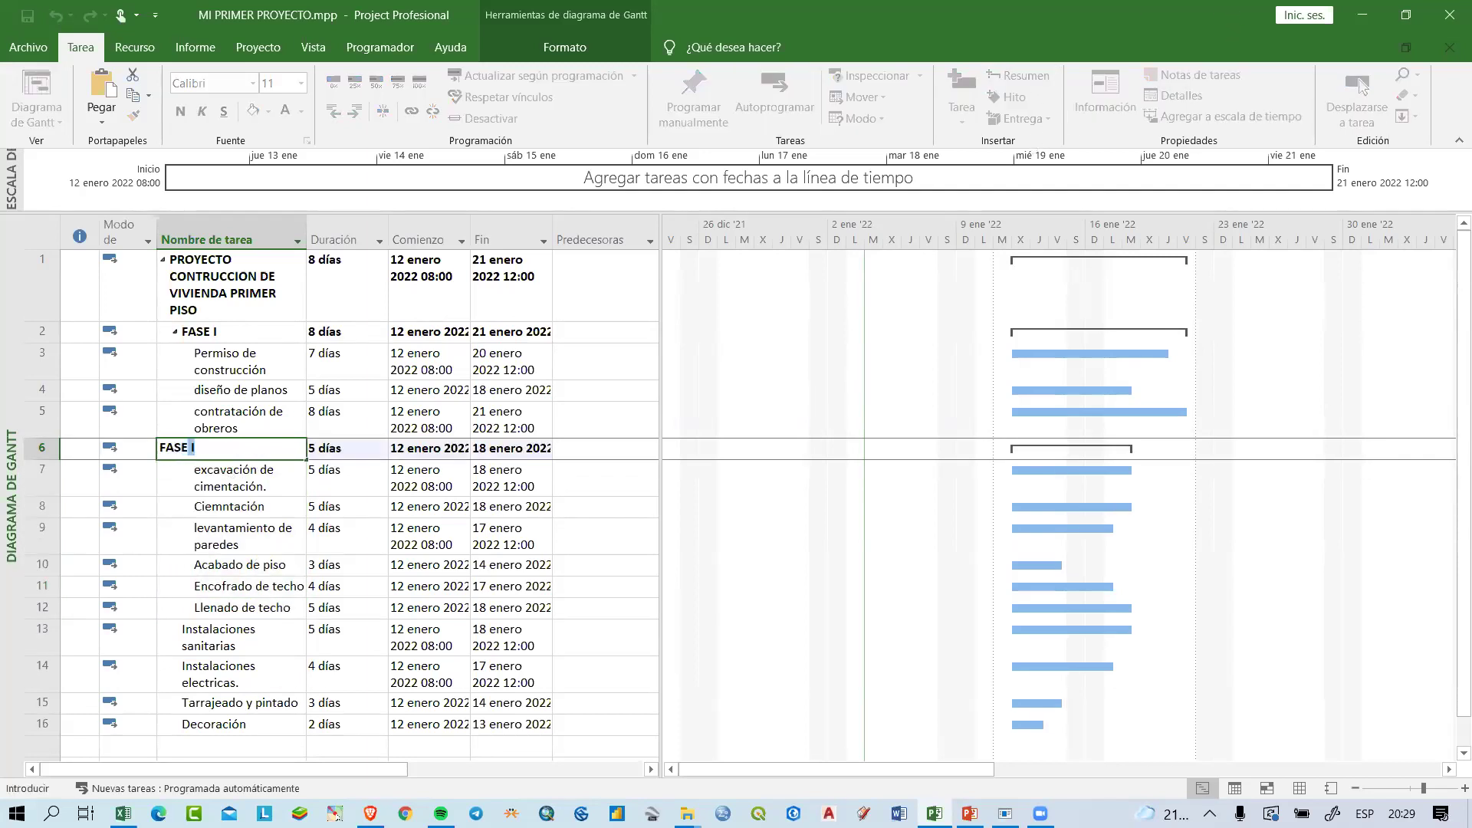
pyautogui.press('Return')
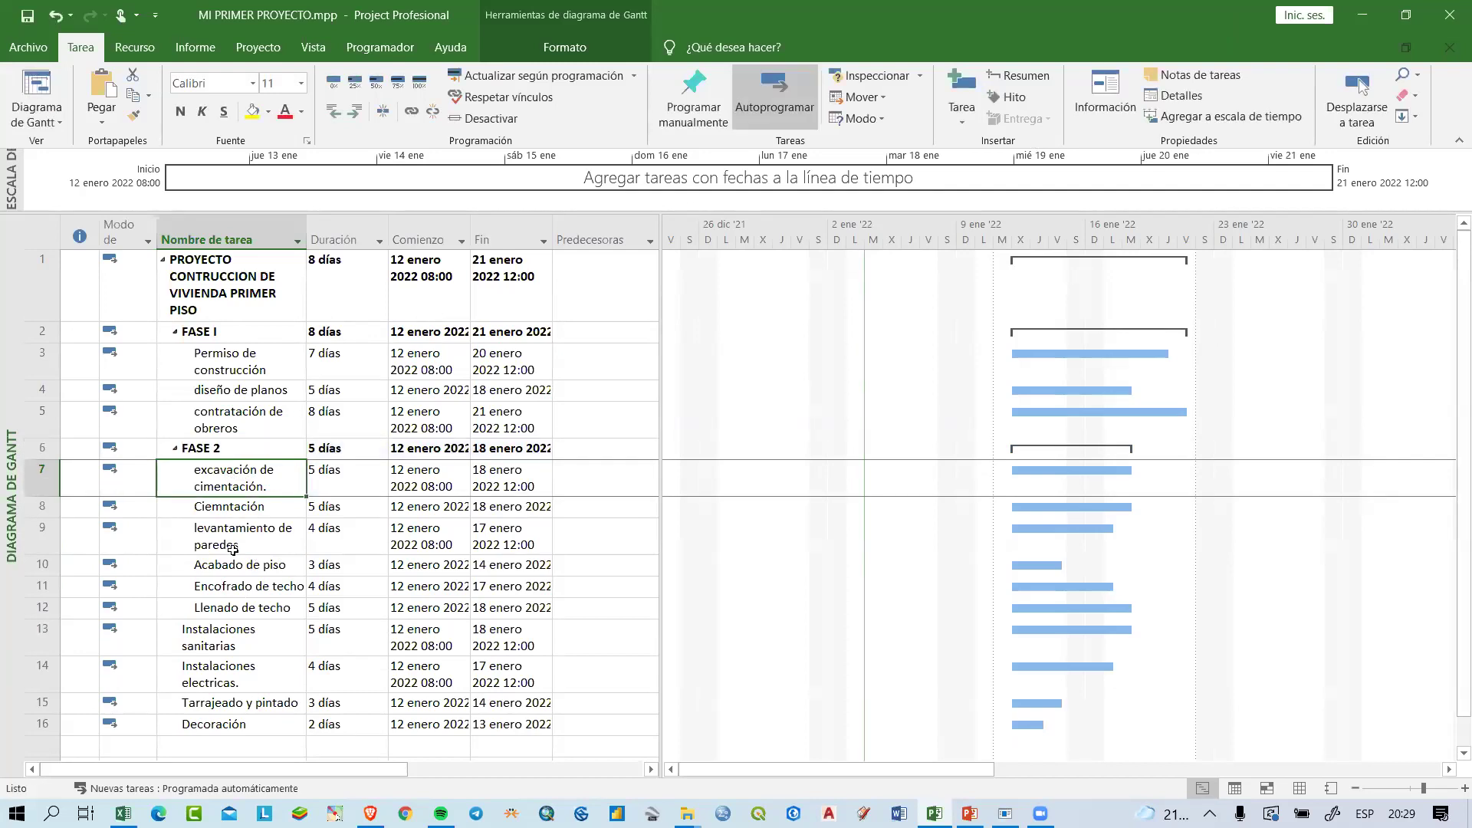
# Step: Group Instalaciones sanitarias and Instalaciones electricas under a new summary task named FASE 3
pyautogui.moveTo(243, 634); pyautogui.dragTo(243, 667)
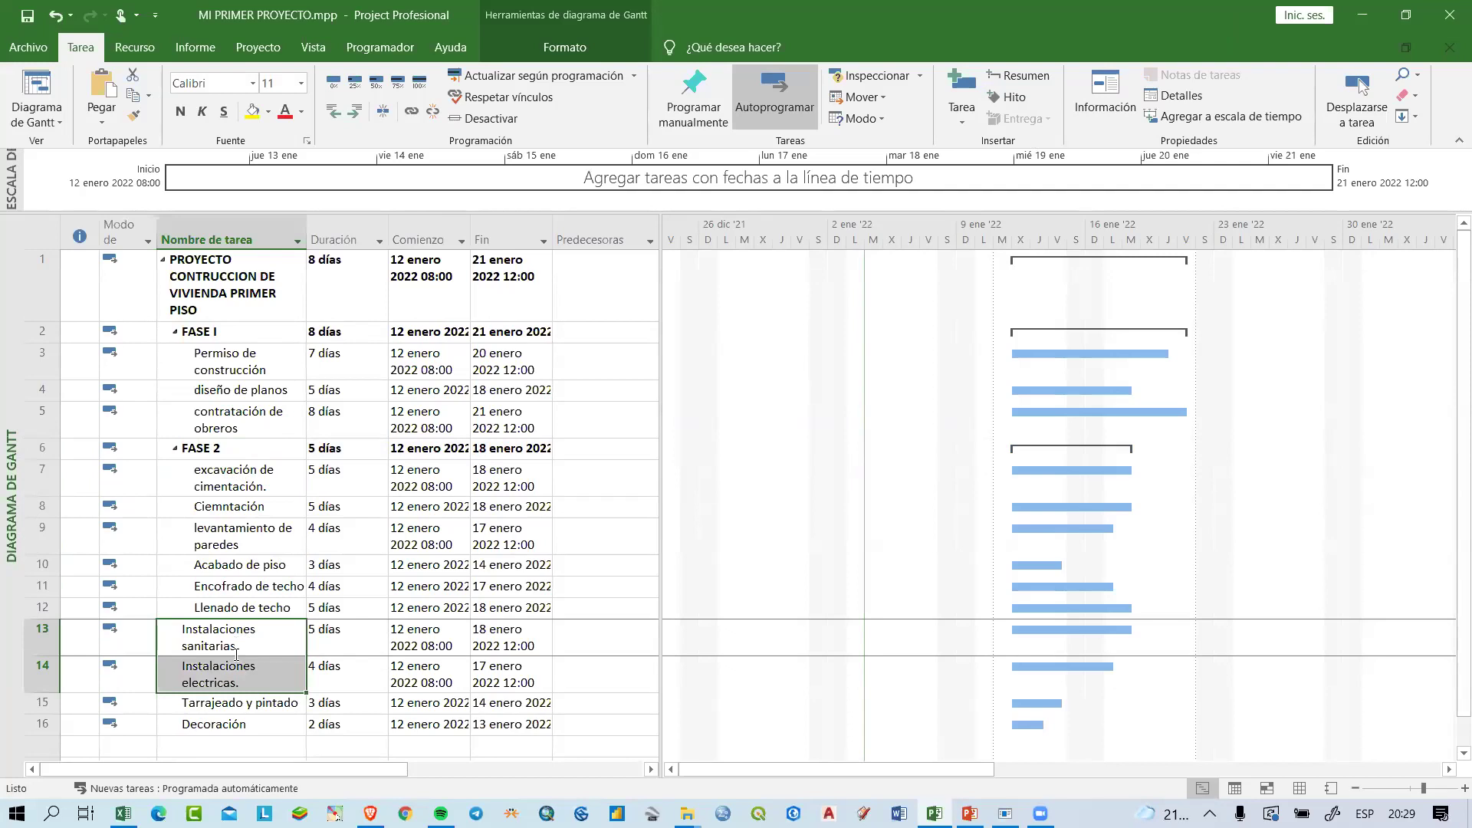
pyautogui.click(1023, 76)
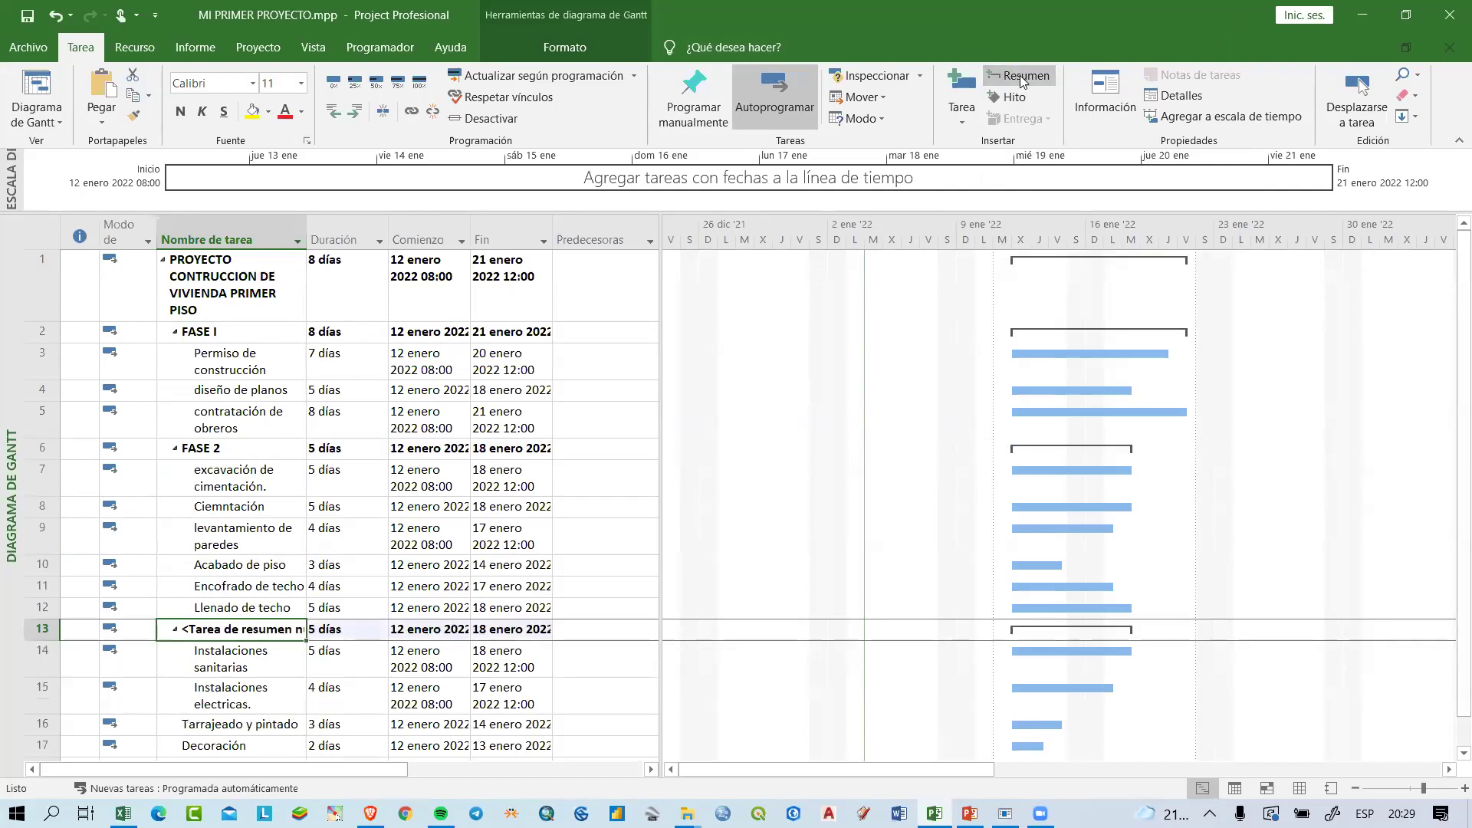
pyautogui.write('FASE 3')
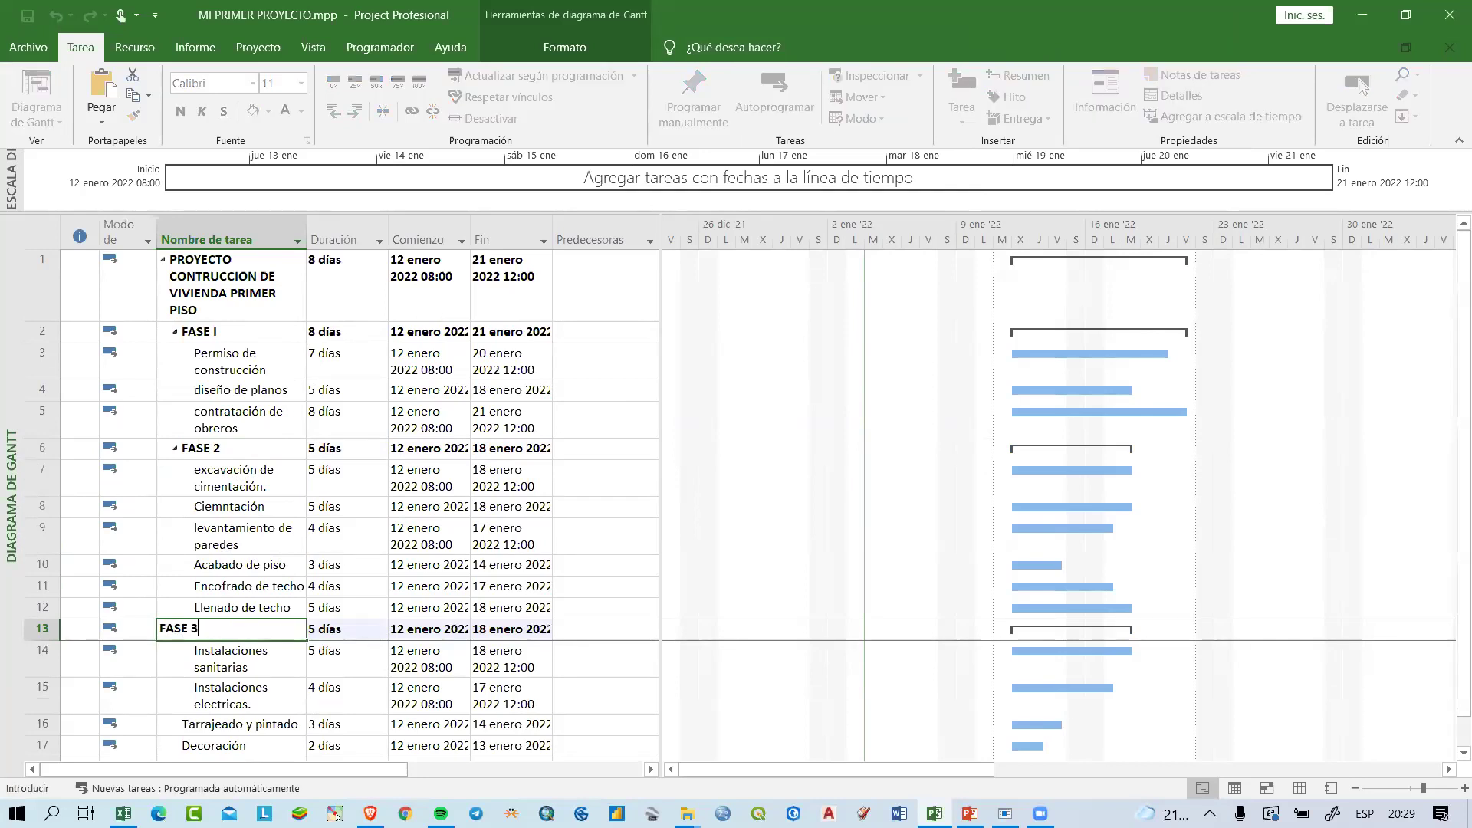
pyautogui.press('Return')
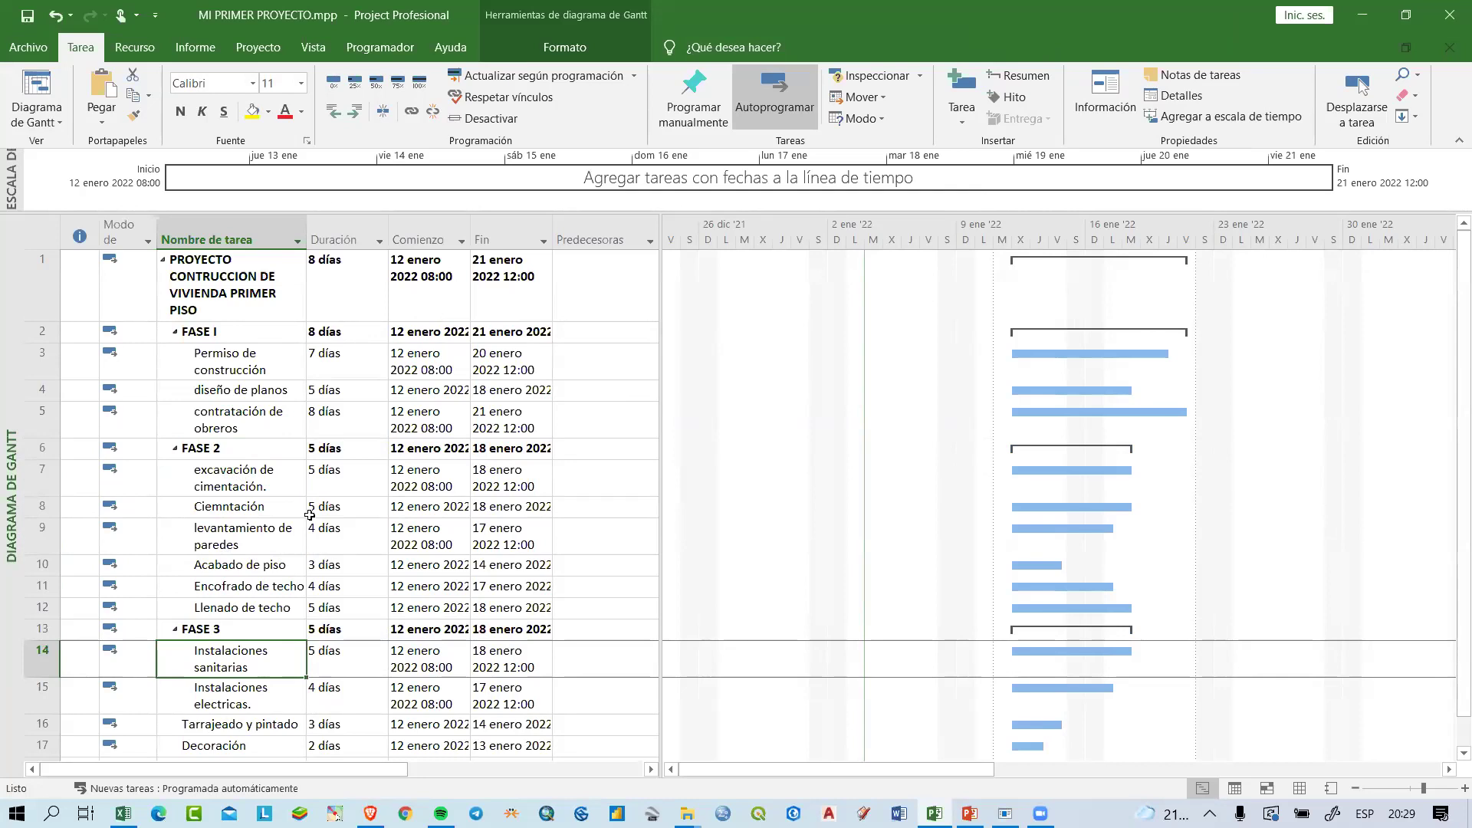
# Step: Group Tarrajeado y pintado and Decoración under a new summary task named FASE 4
pyautogui.scroll(-2, 310, 515)
pyautogui.moveTo(250, 515); pyautogui.dragTo(250, 535)
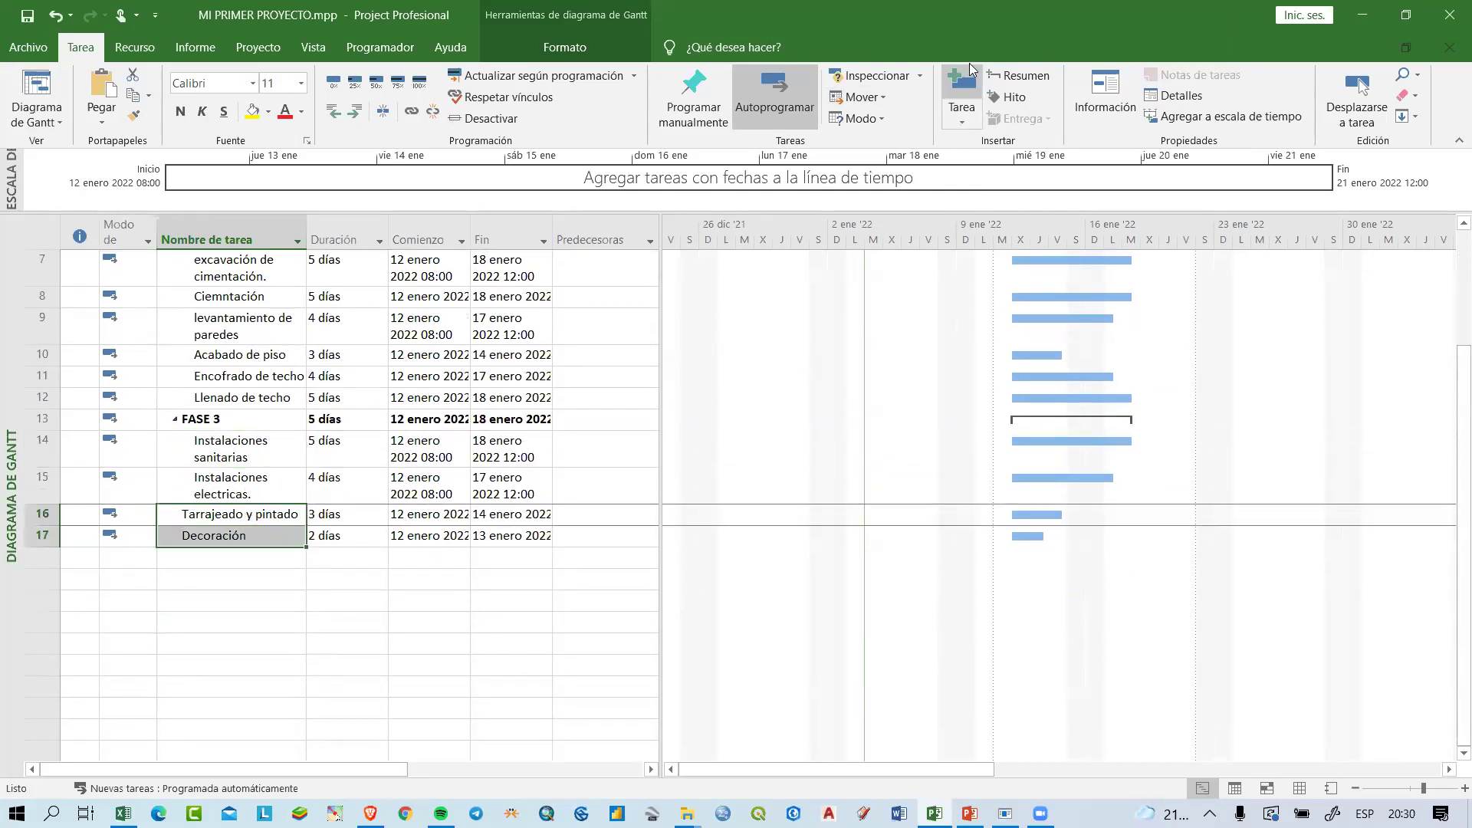
pyautogui.click(1007, 77)
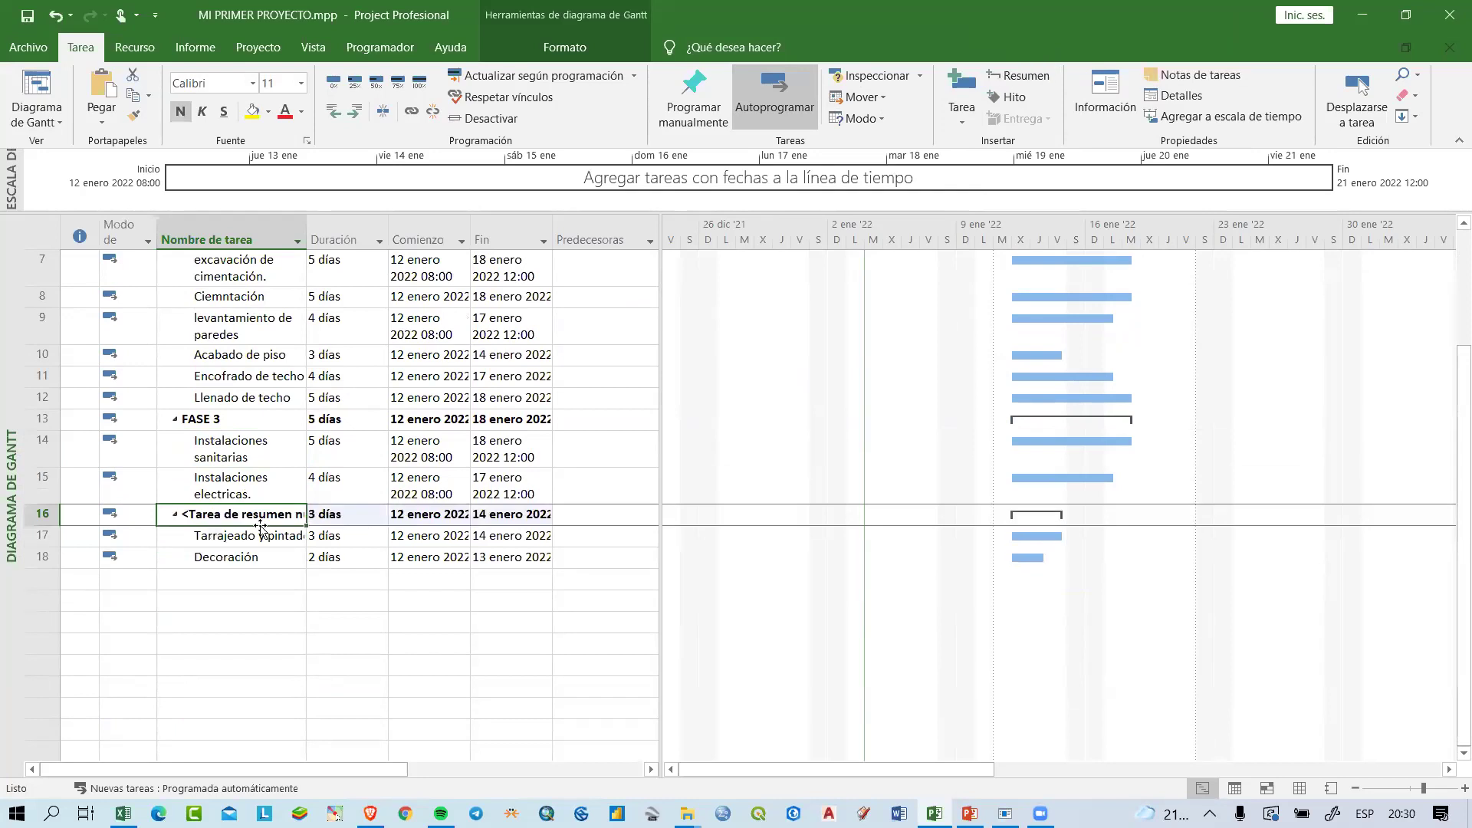
pyautogui.write('FASE 4')
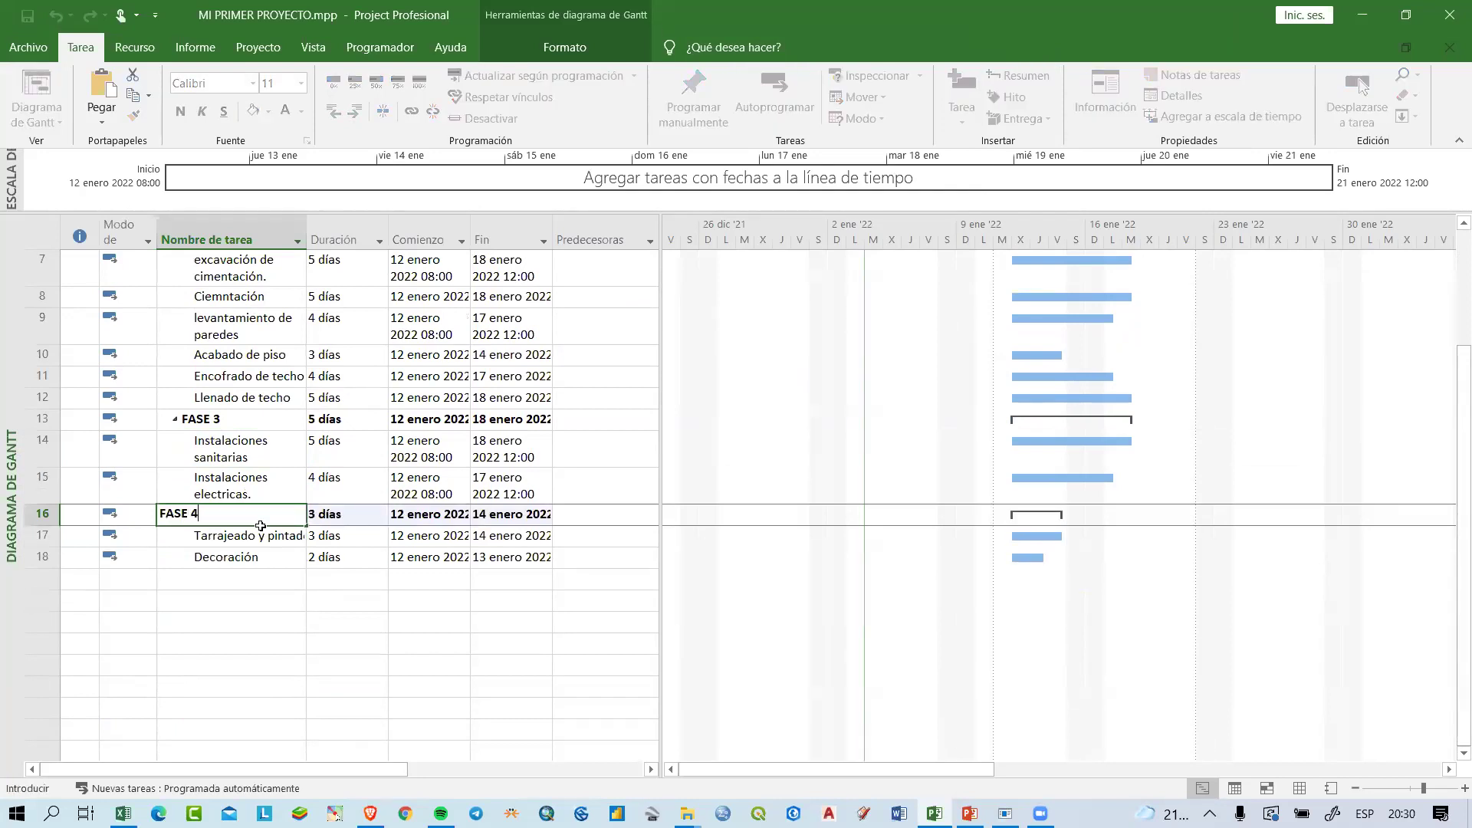
pyautogui.press('Return')
pyautogui.scroll(3, 260, 527)
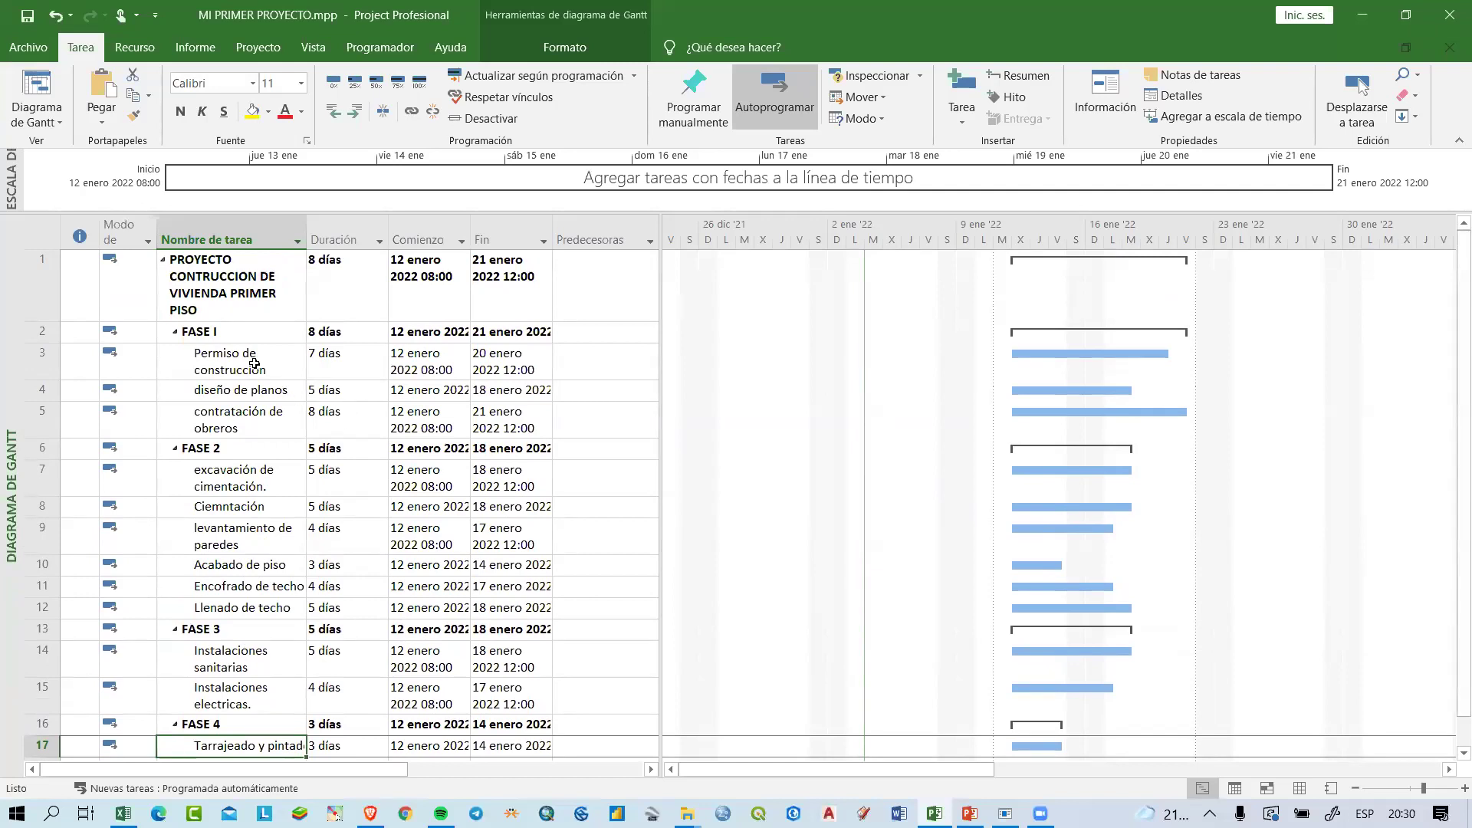
pyautogui.scroll(-3, 253, 361)
pyautogui.scroll(3, 252, 361)
# Step: Try resizing the timeline pane above the Gantt chart, and hide the timeline
pyautogui.click(19, 189)
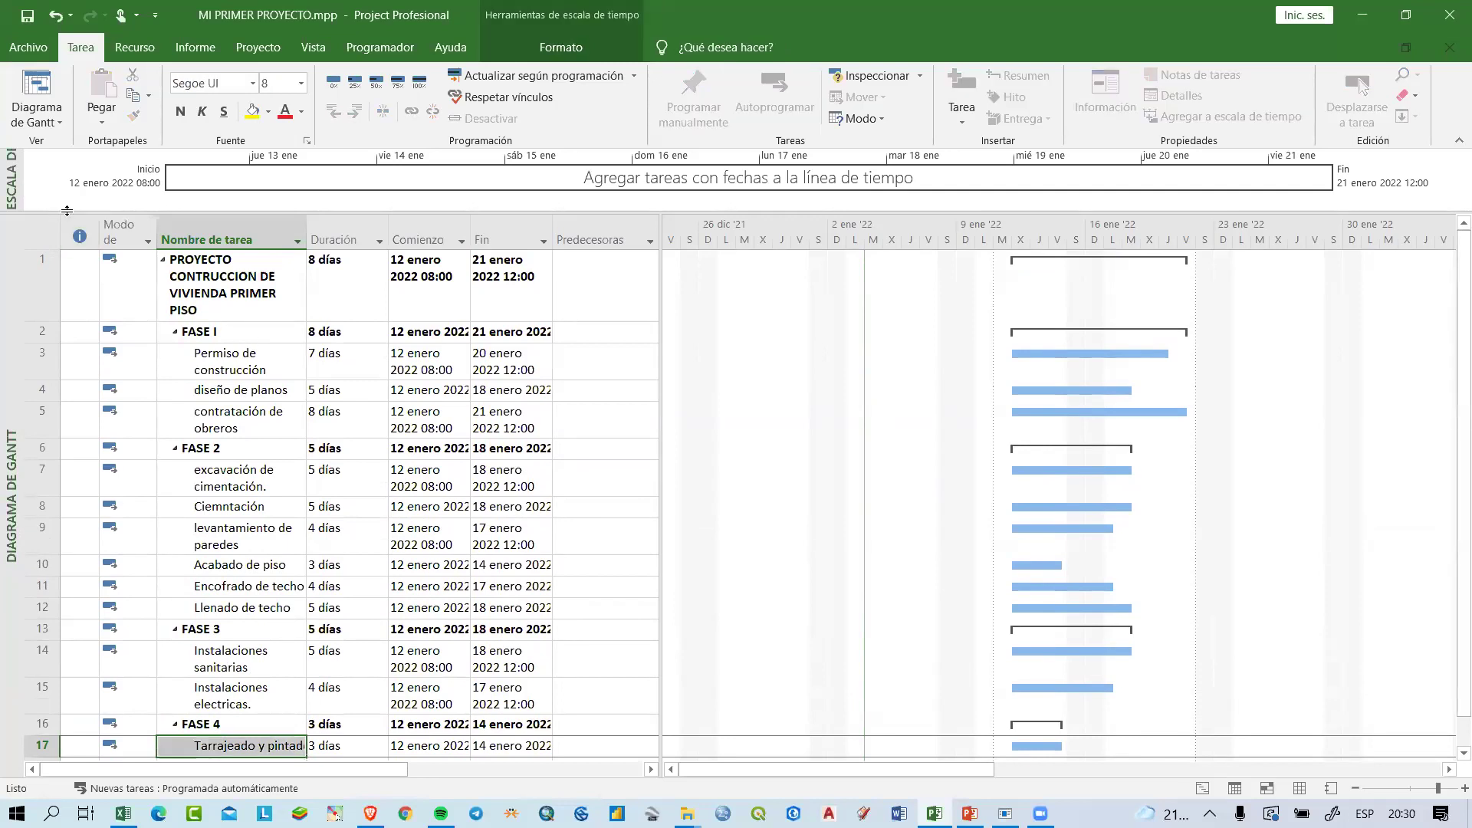
pyautogui.moveTo(68, 224); pyautogui.dragTo(102, 324)
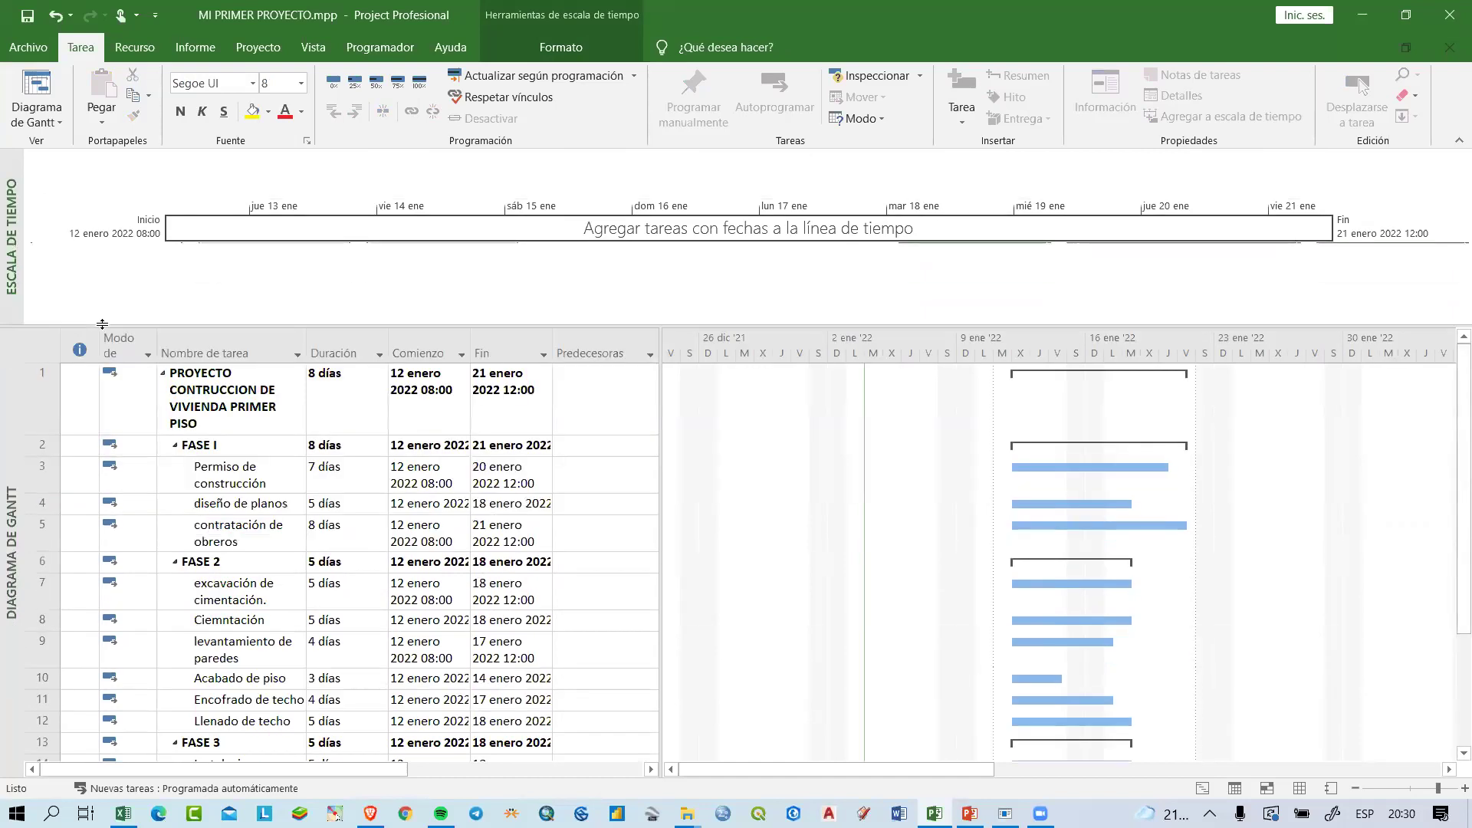
pyautogui.moveTo(102, 325); pyautogui.dragTo(130, 263)
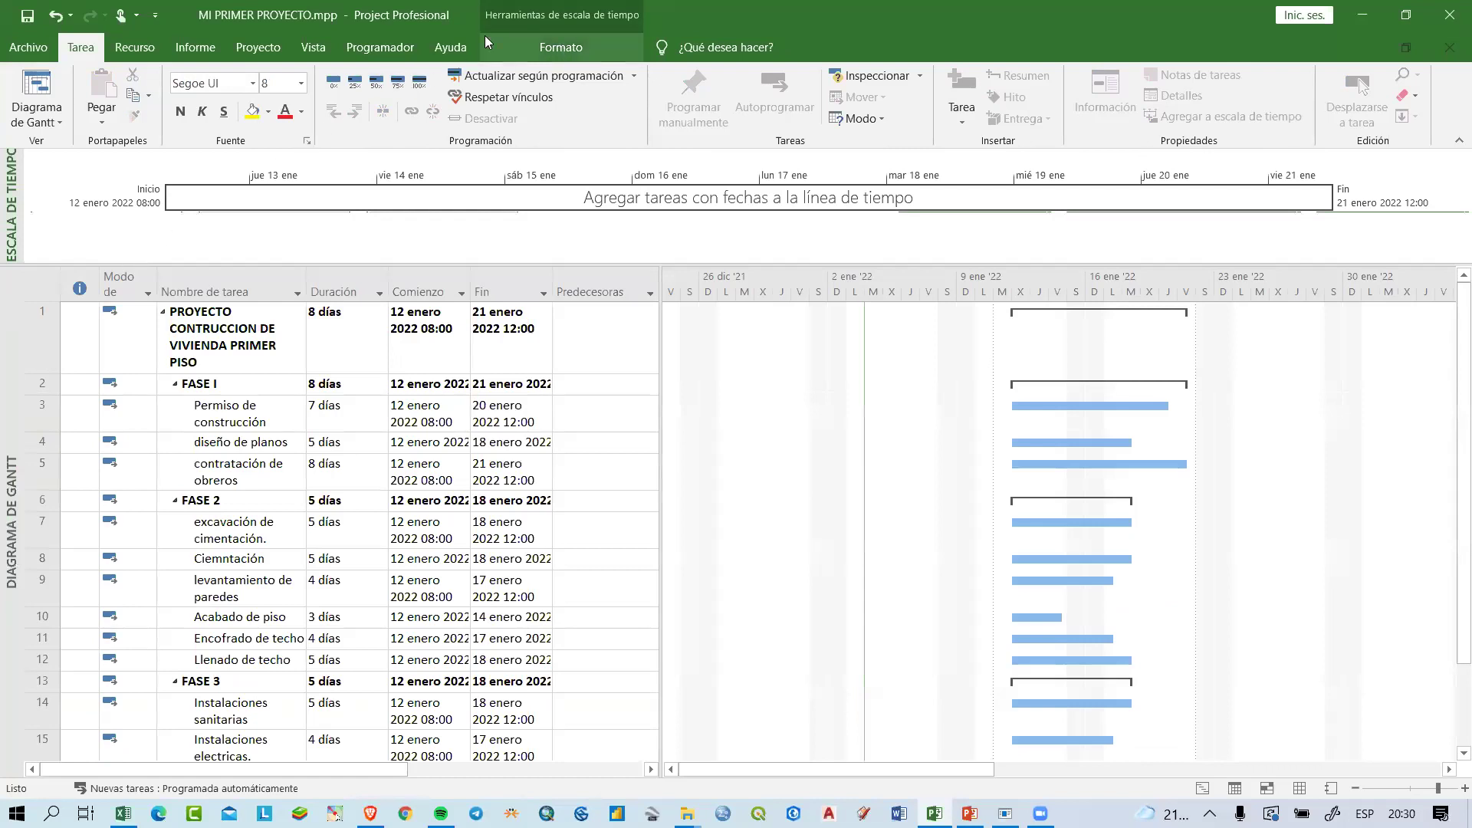
pyautogui.click(315, 47)
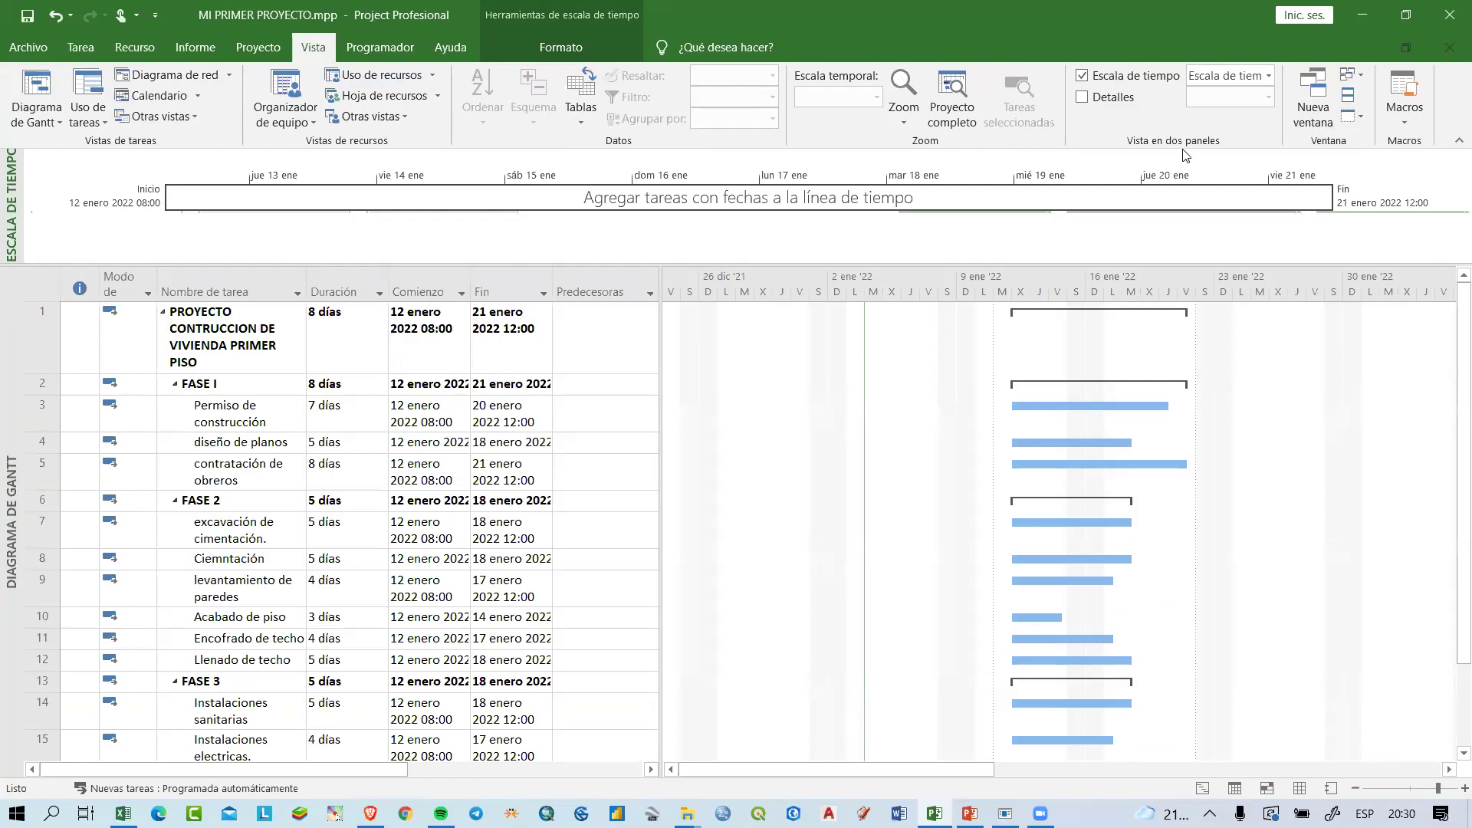
pyautogui.click(1082, 76)
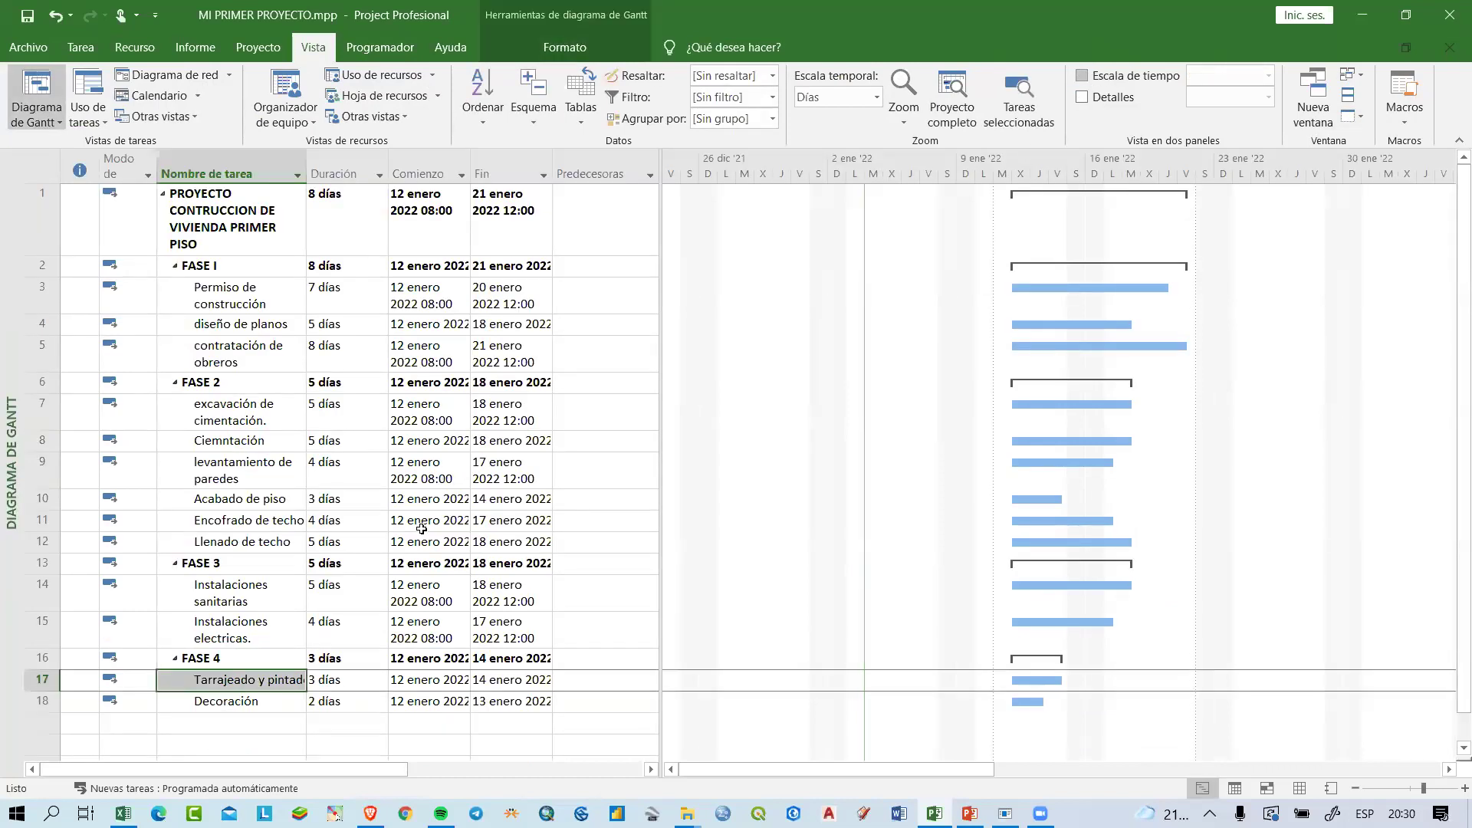
# Step: Select the names of all tasks from PROYECTO CONTRUCCION DE VIVIENDA PRIMER PISO to Decoración
pyautogui.moveTo(261, 725); pyautogui.dragTo(241, 184)
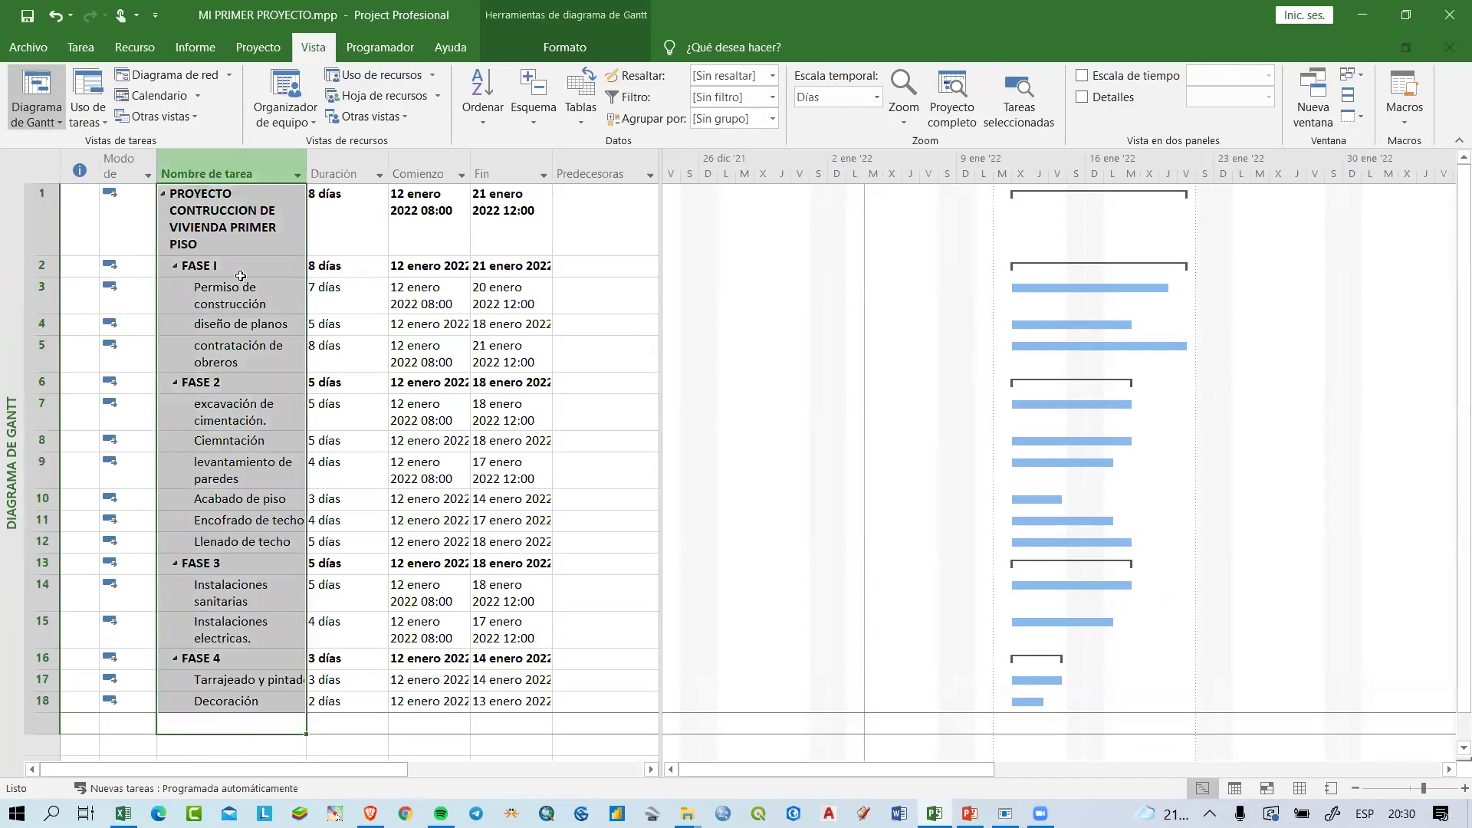
pyautogui.click(230, 472)
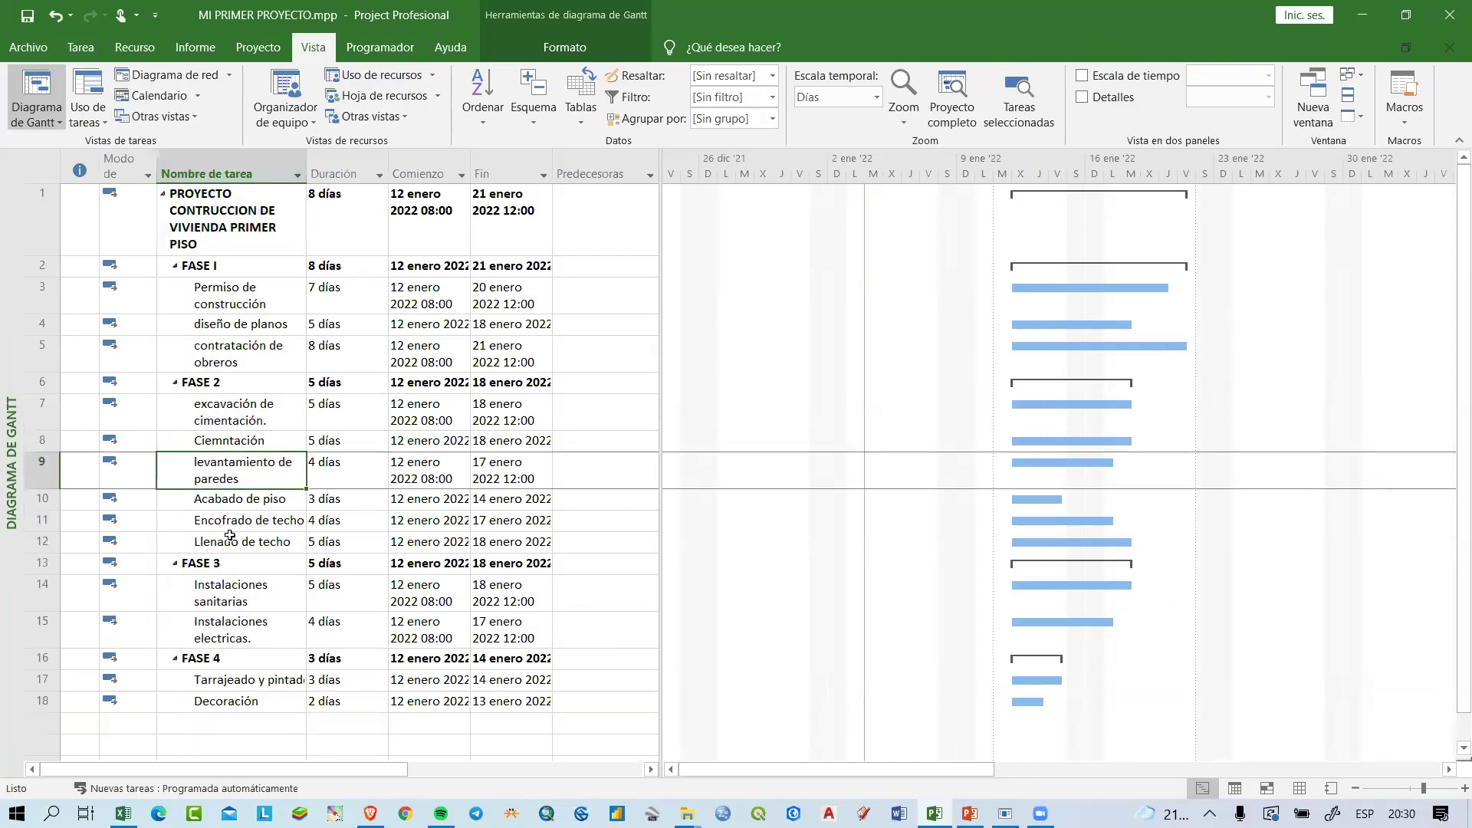
pyautogui.scroll(-1, 238, 575)
pyautogui.scroll(1, 238, 575)
pyautogui.moveTo(246, 222); pyautogui.dragTo(282, 694)
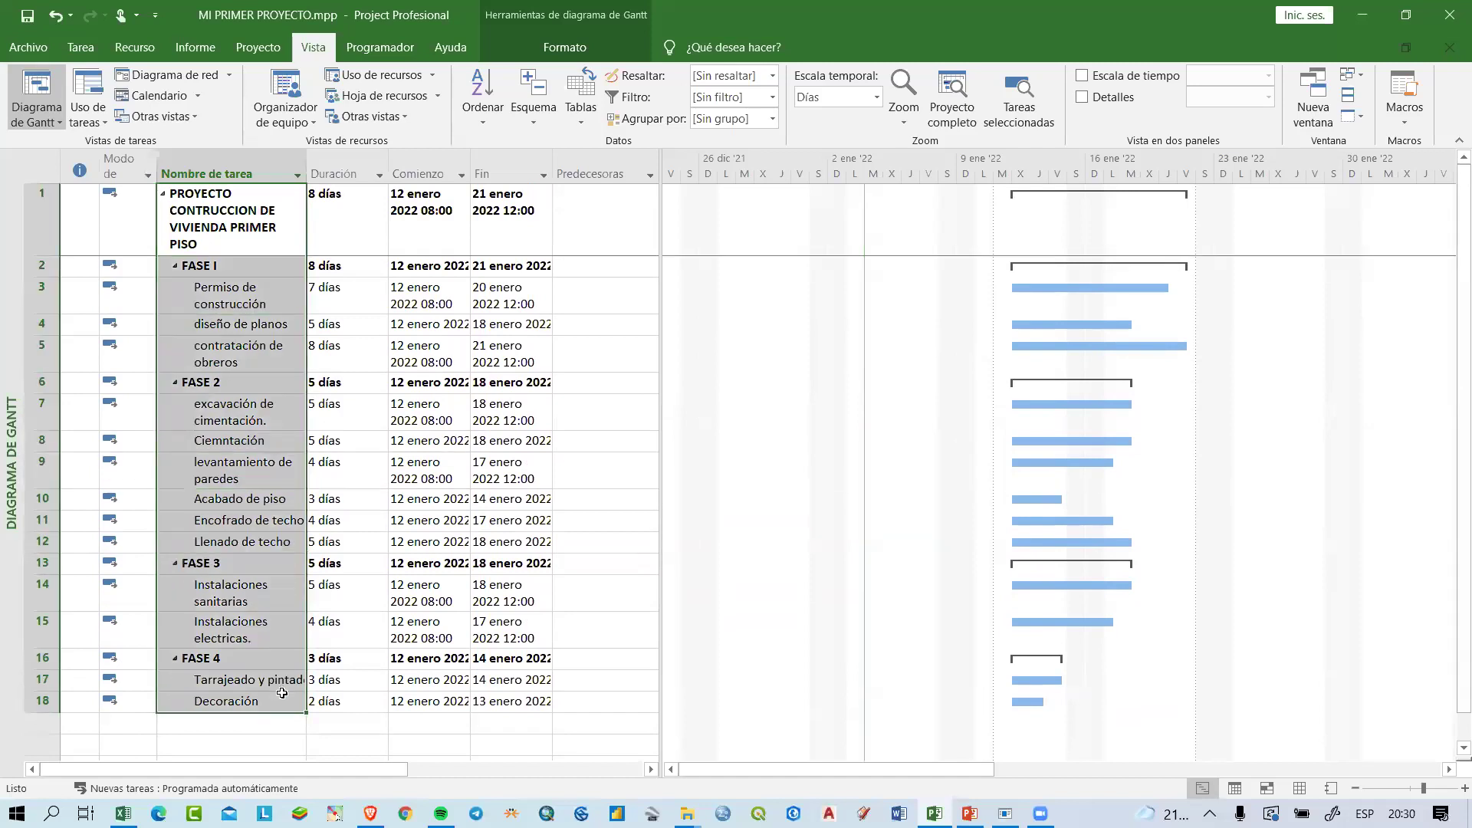
pyautogui.click(231, 423)
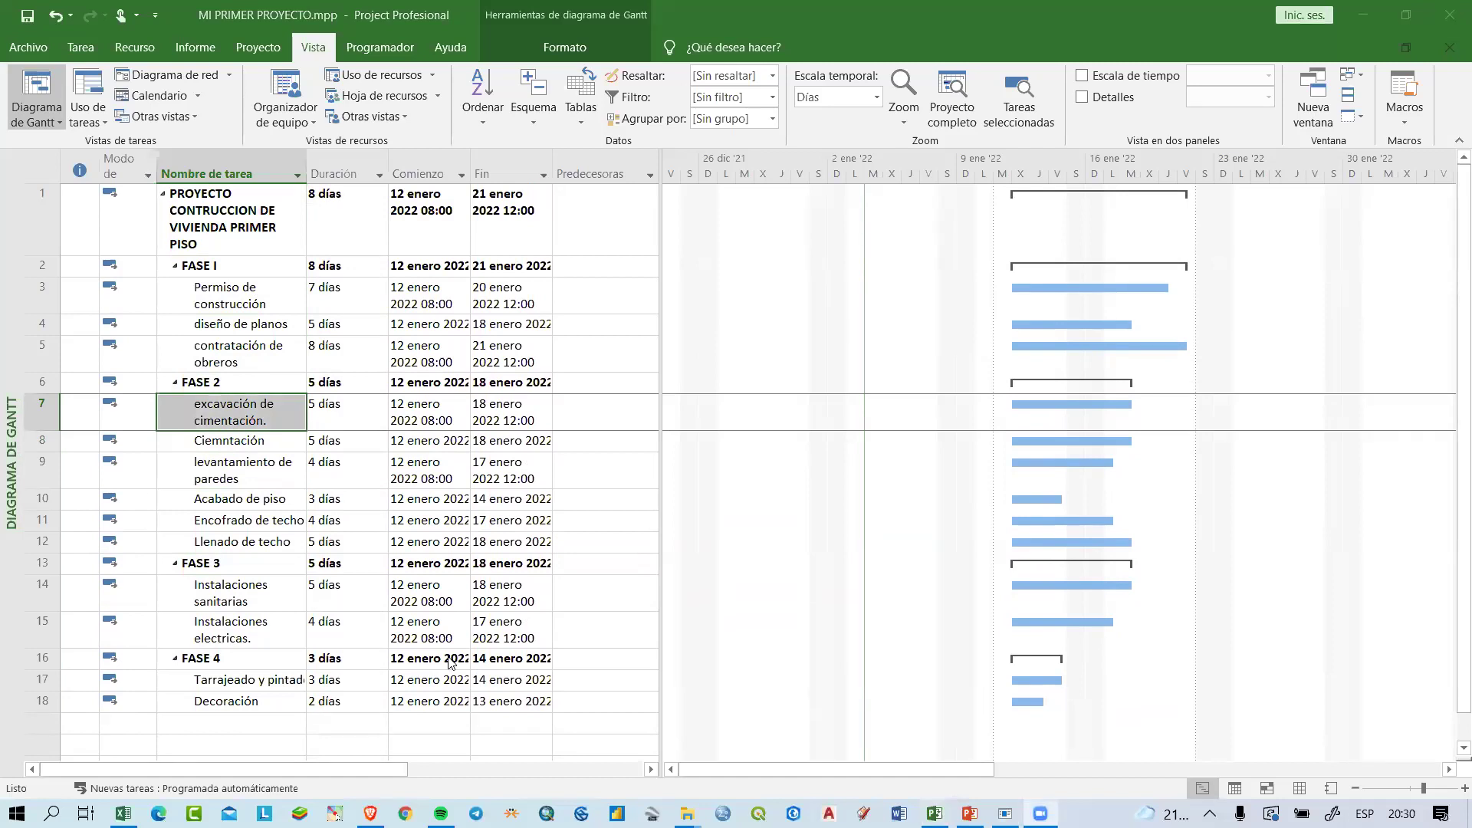
pyautogui.moveTo(1005, 275)
pyautogui.mouseDown()
pyautogui.moveTo(1052, 326)
pyautogui.moveTo(1153, 372)
pyautogui.moveTo(1197, 372)
pyautogui.mouseUp()
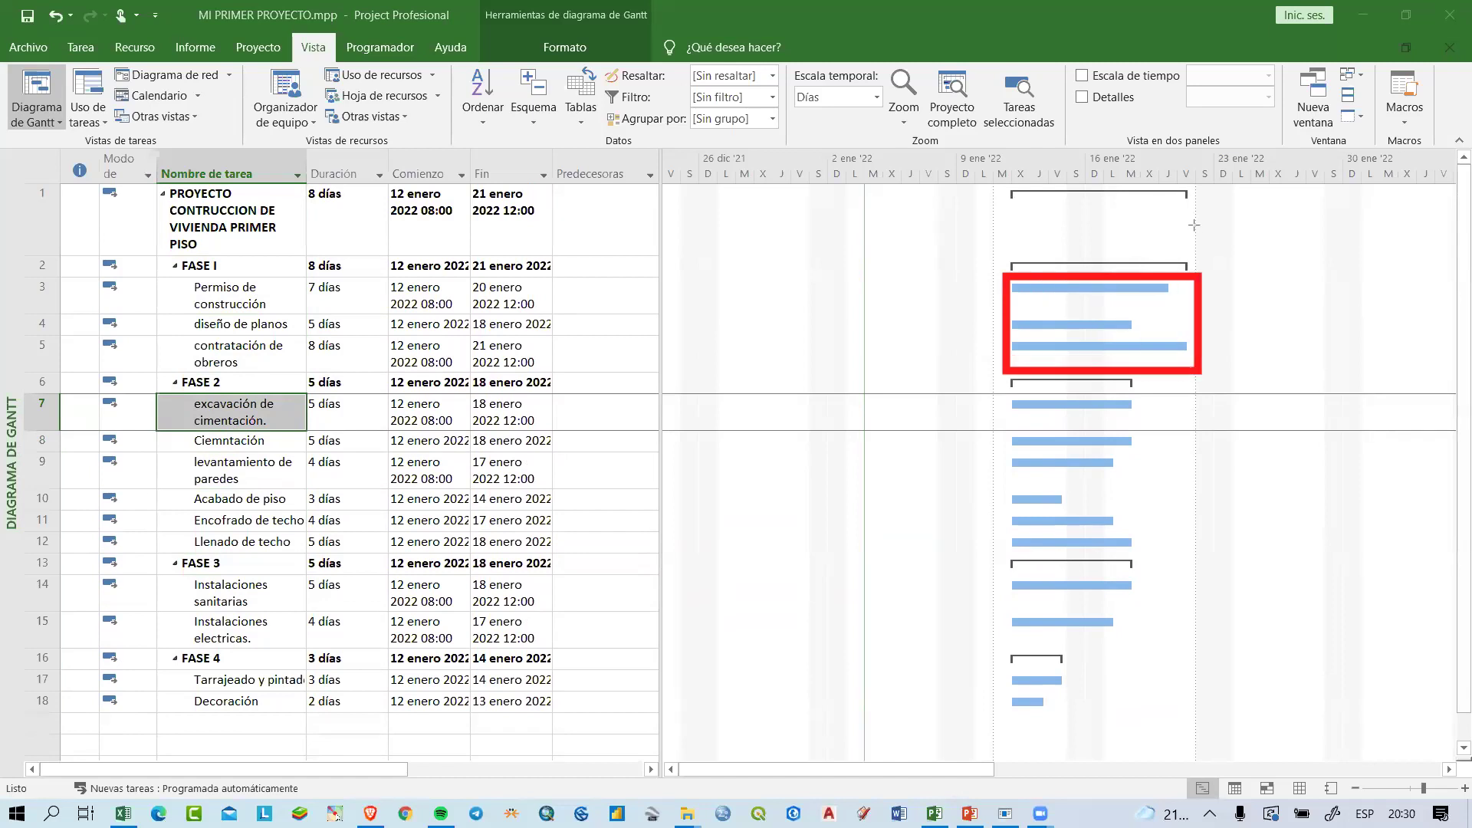
pyautogui.moveTo(1162, 583); pyautogui.dragTo(895, 545)
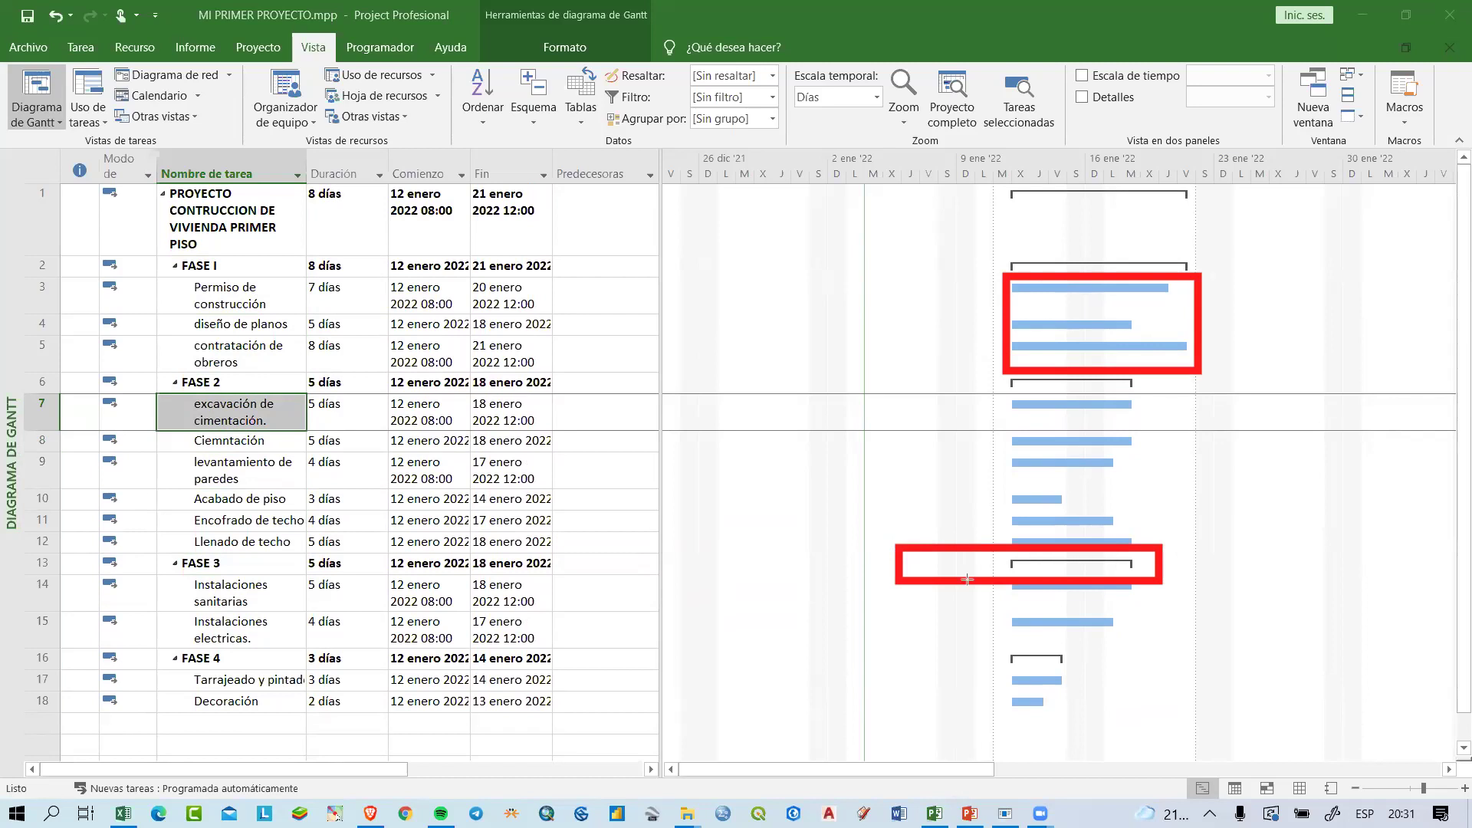
pyautogui.press('Escape')
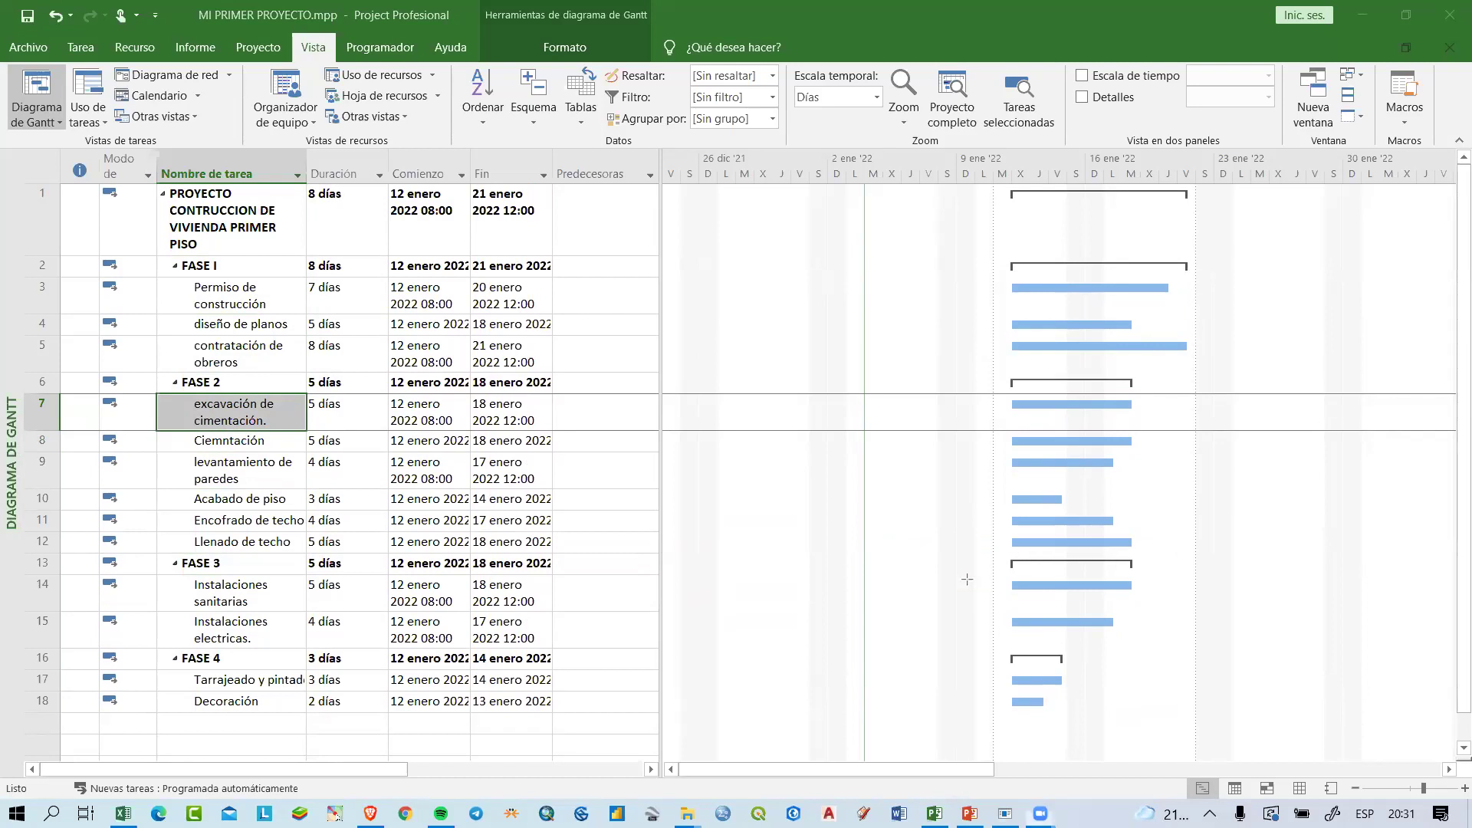
pyautogui.click(279, 521)
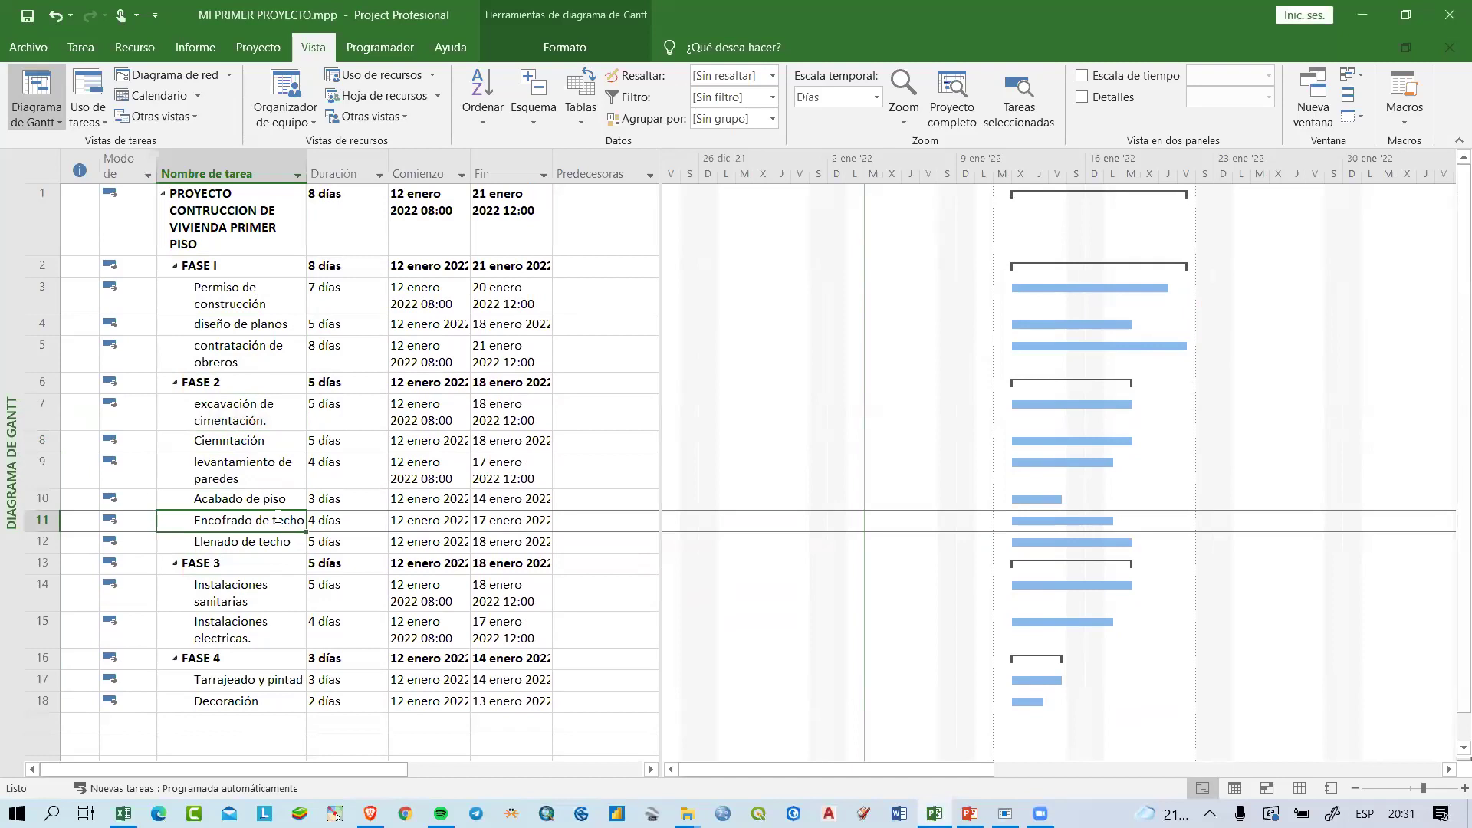
# Step: Insert a milestone in the empty row below Decoración and name it "Fin de proyecto"
pyautogui.click(212, 718)
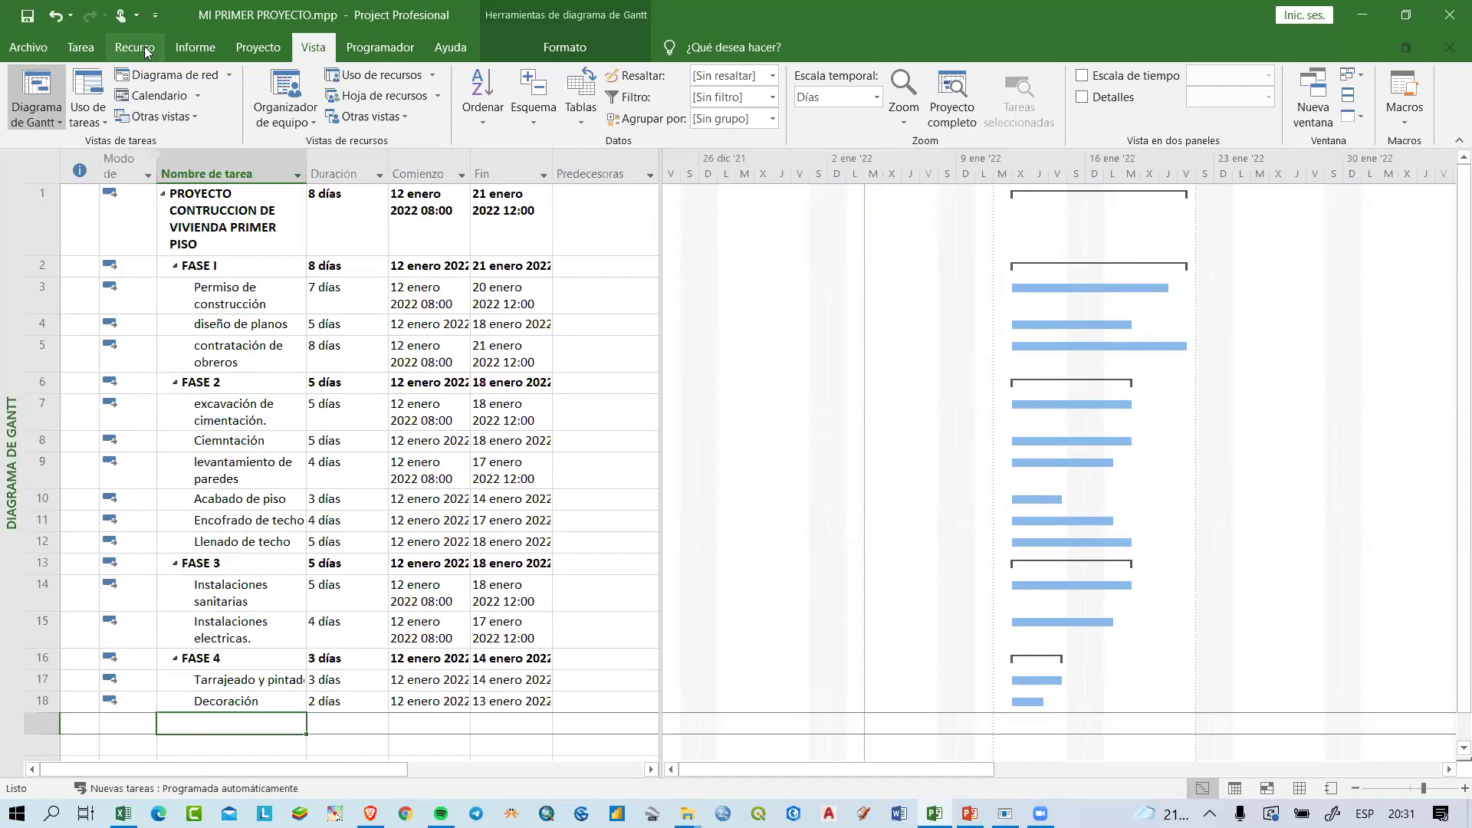
pyautogui.click(80, 47)
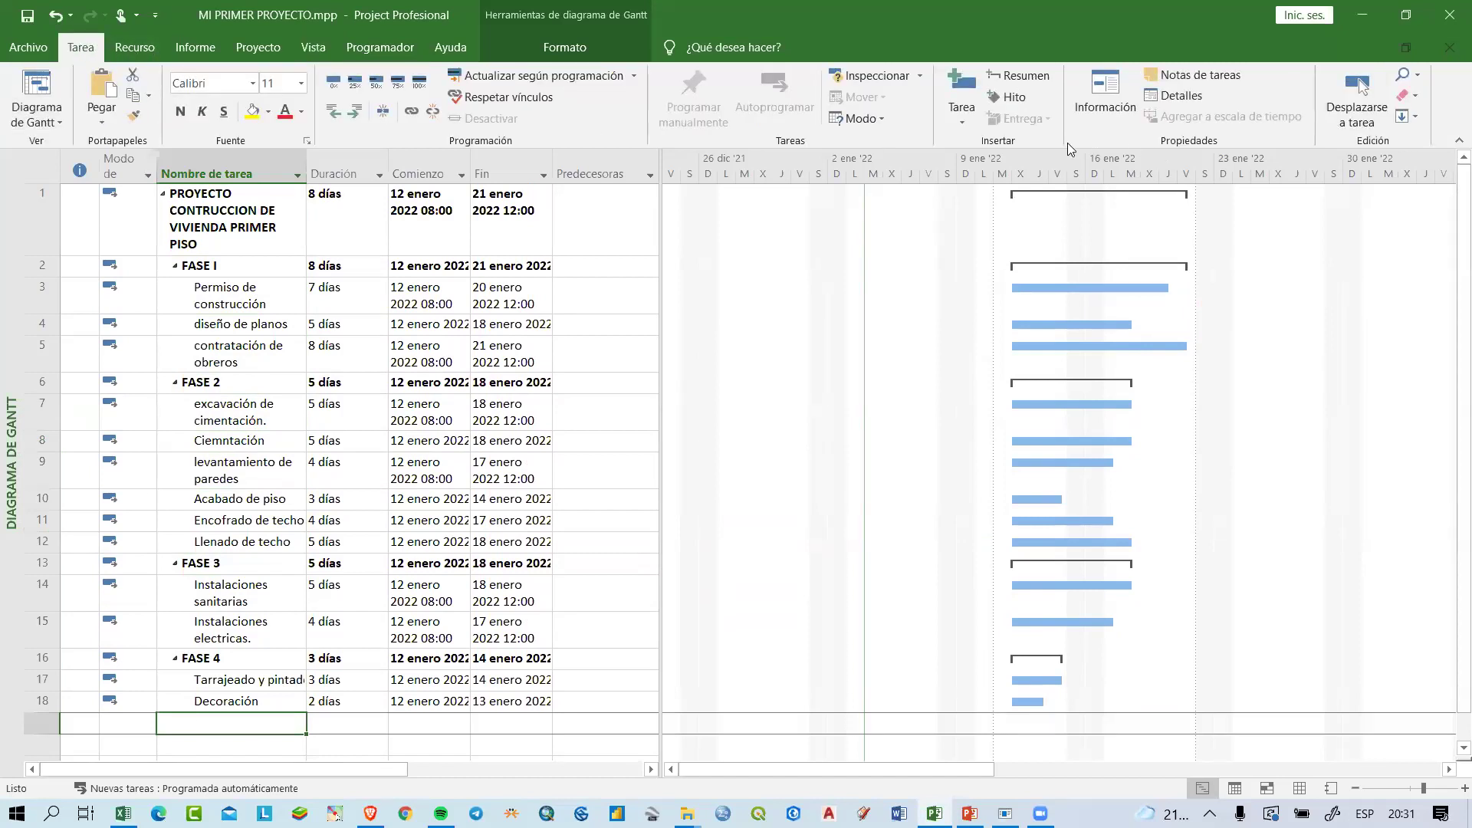
pyautogui.click(1014, 106)
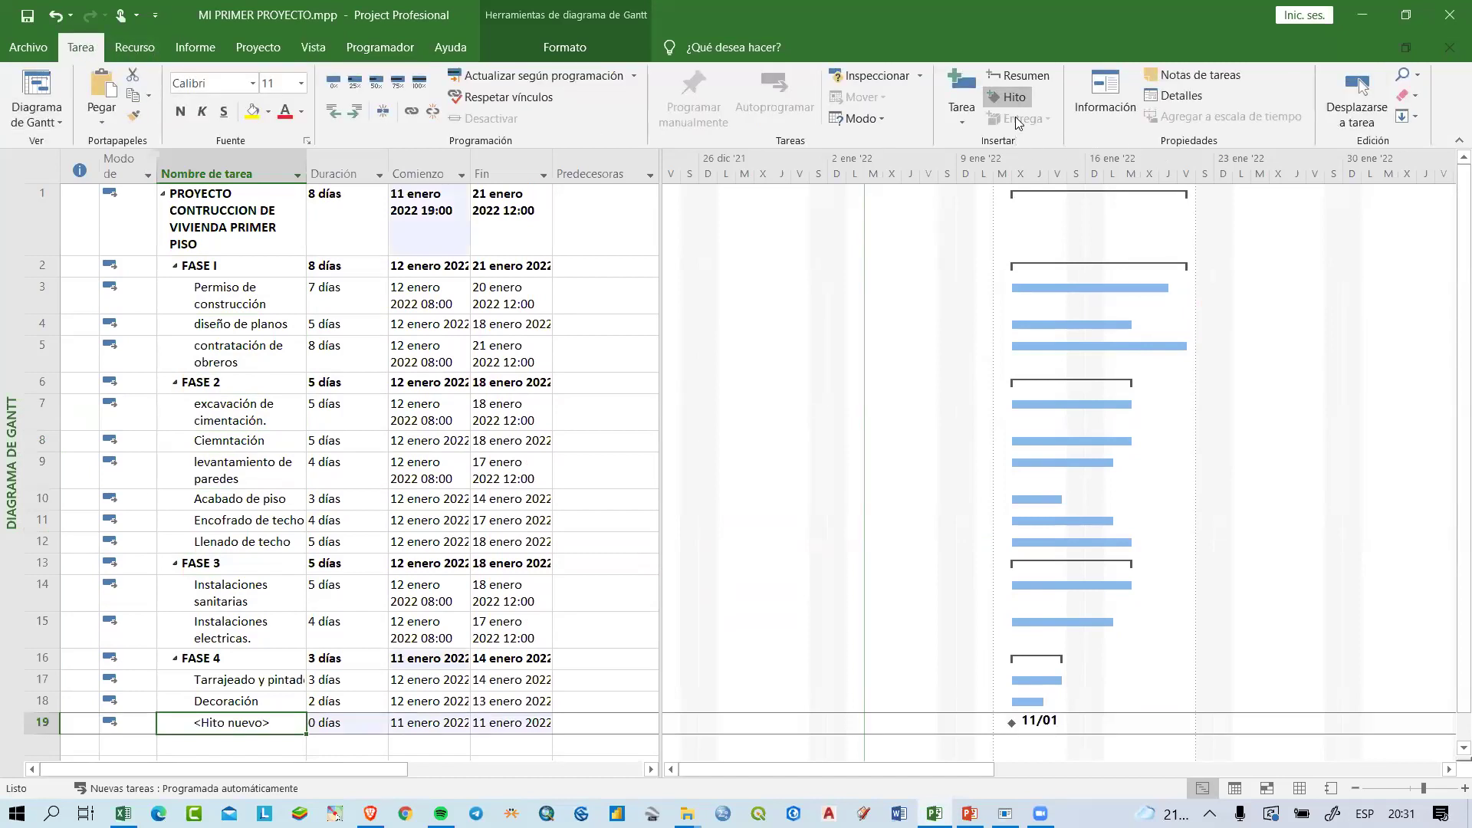
pyautogui.click(338, 727)
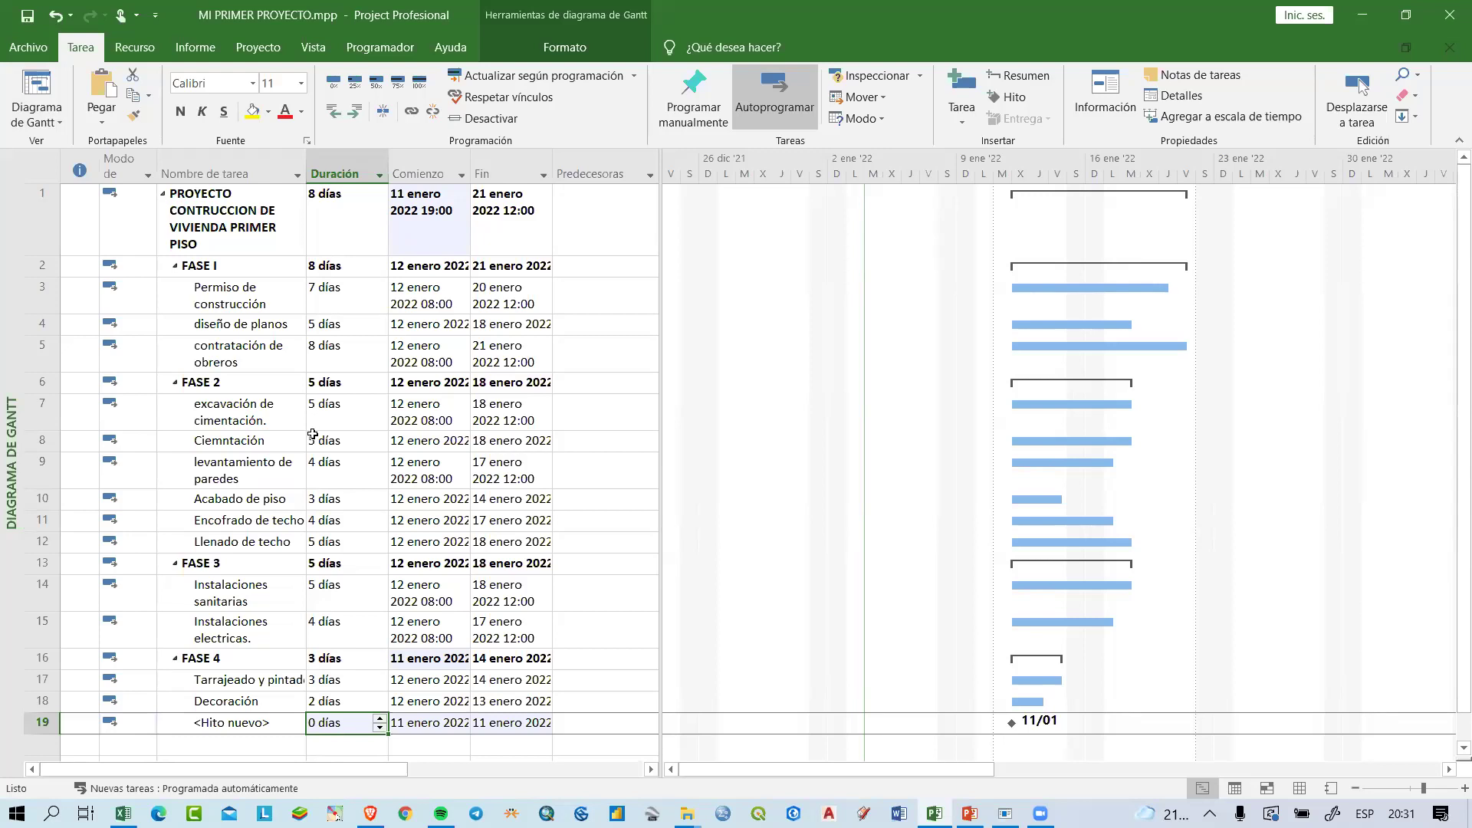
pyautogui.click(232, 725)
pyautogui.click(333, 725)
pyautogui.click(261, 722)
pyautogui.write('Fin de proyecto')
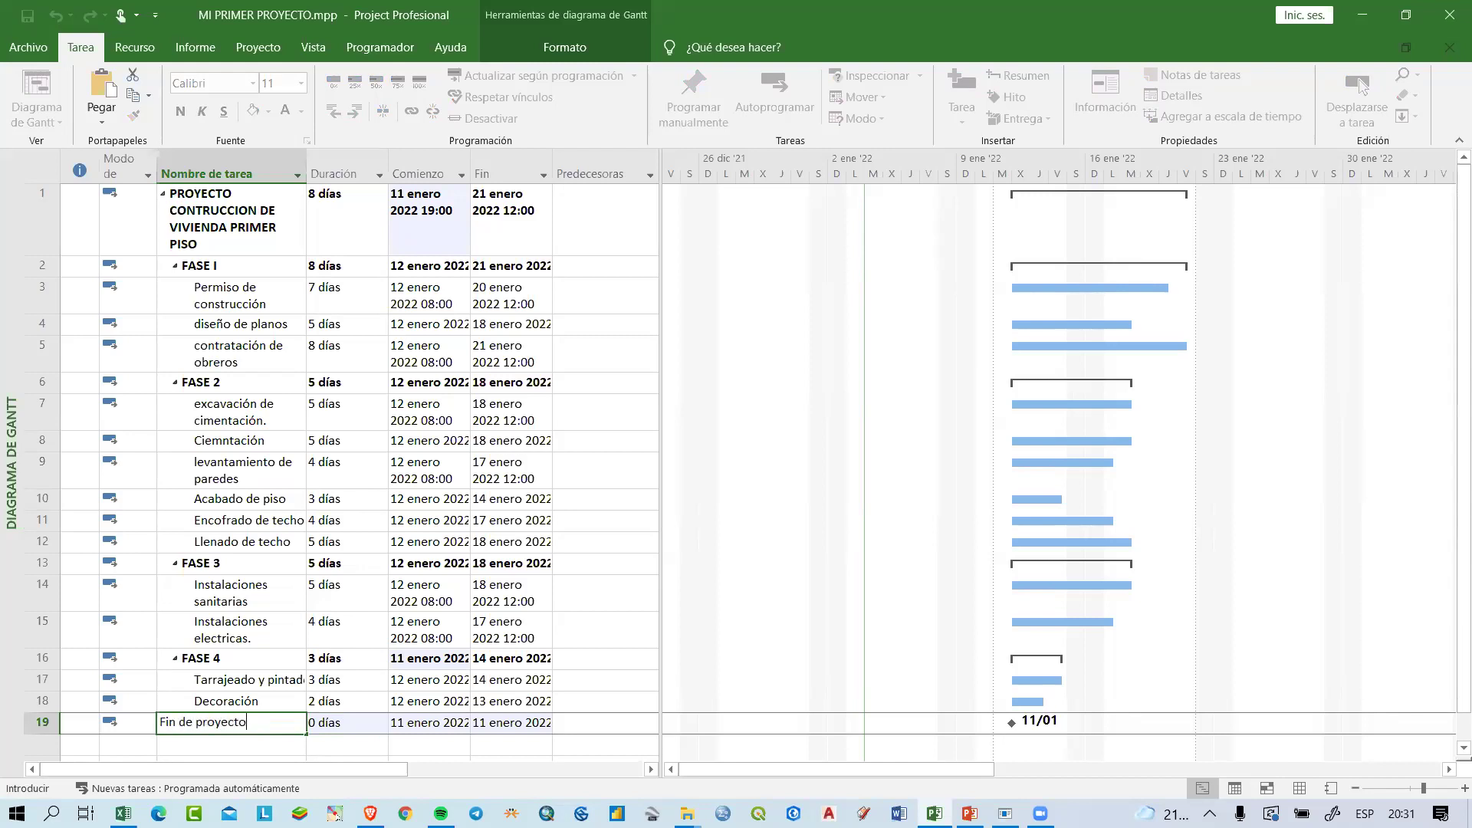
pyautogui.press('Return')
pyautogui.click(260, 722)
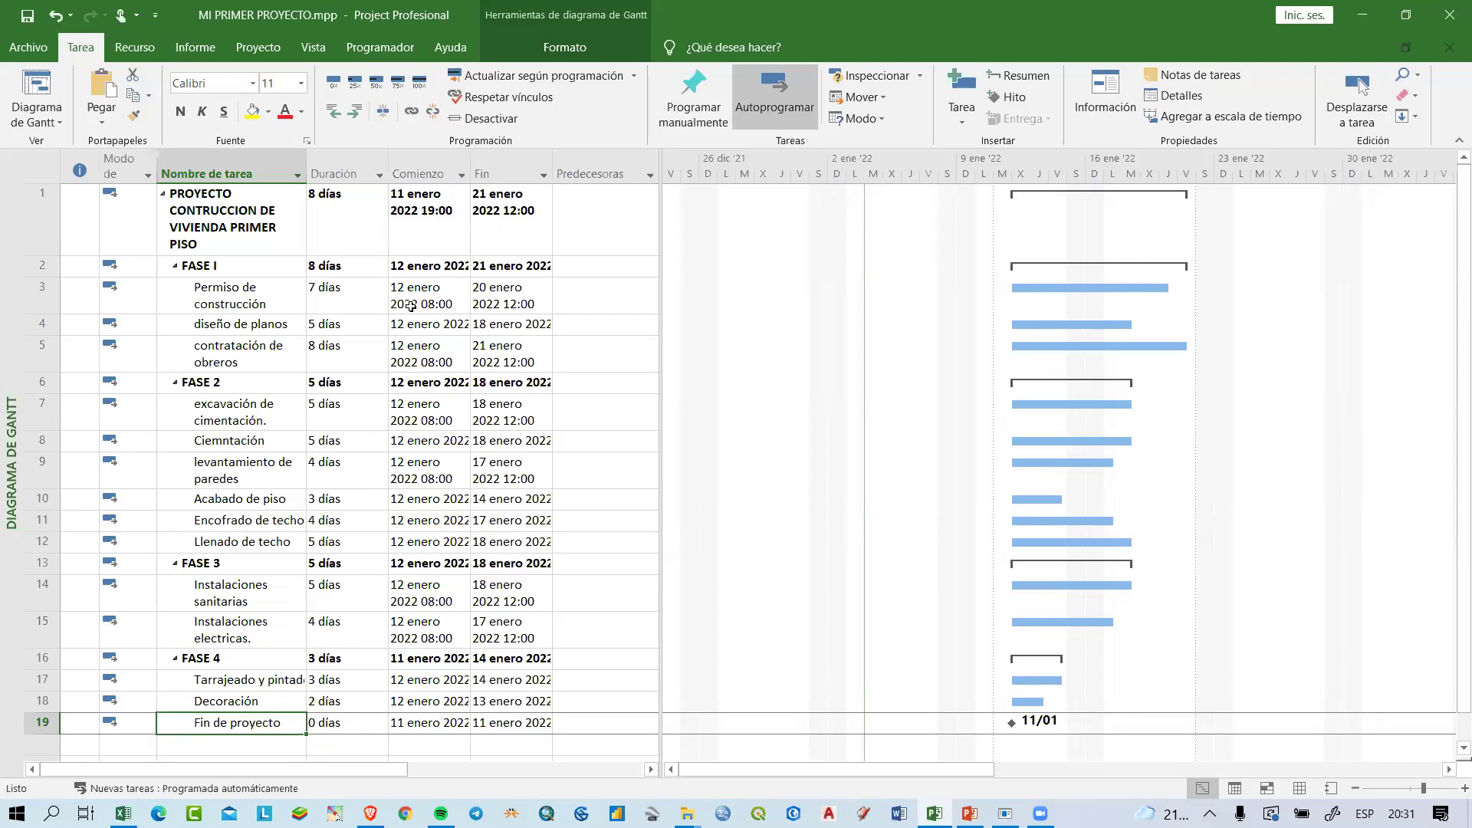
# Step: Format the whole main project row, task 1, with a blue background and white text
pyautogui.click(47, 219)
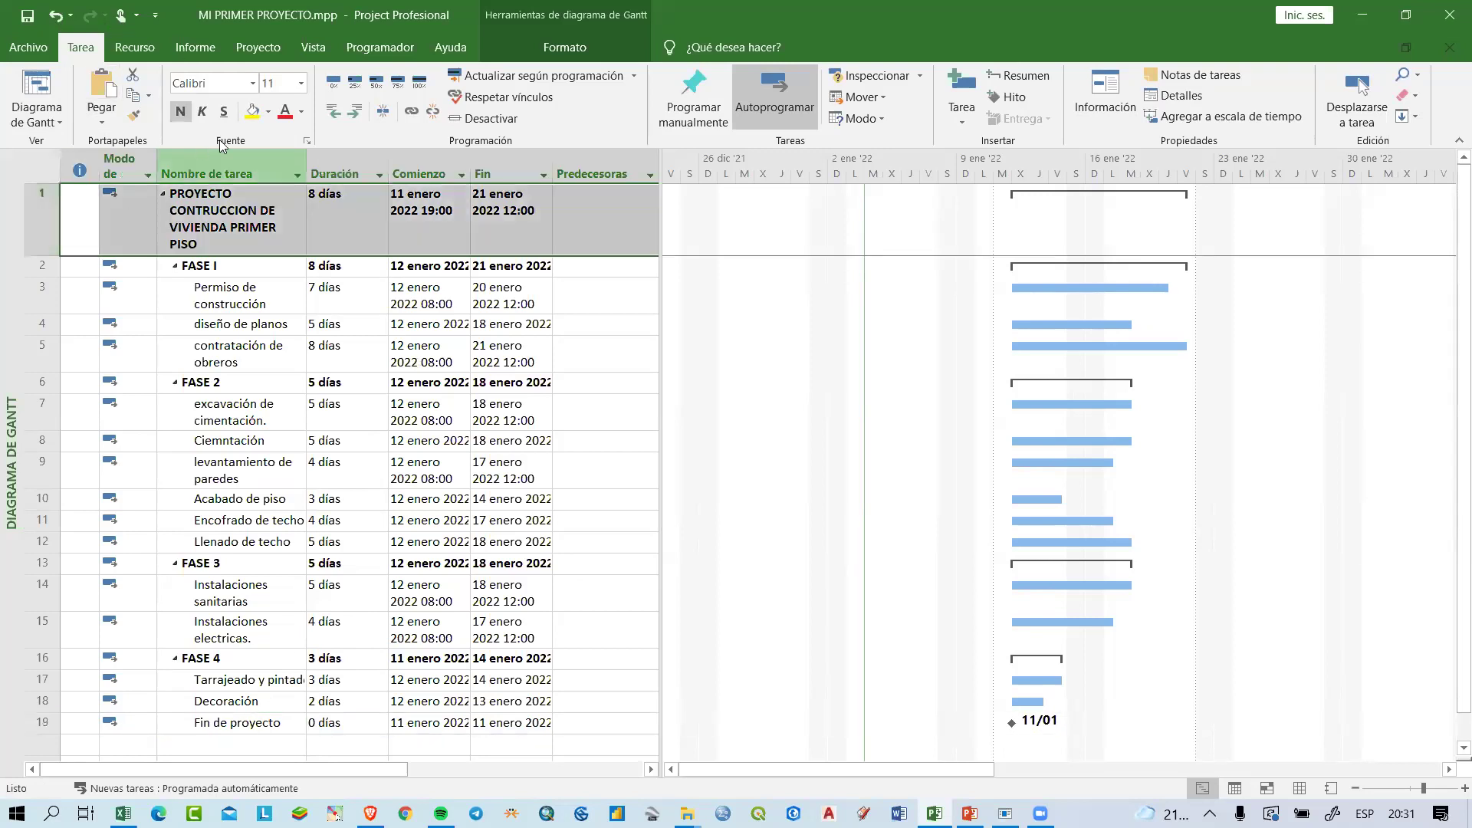
pyautogui.click(268, 112)
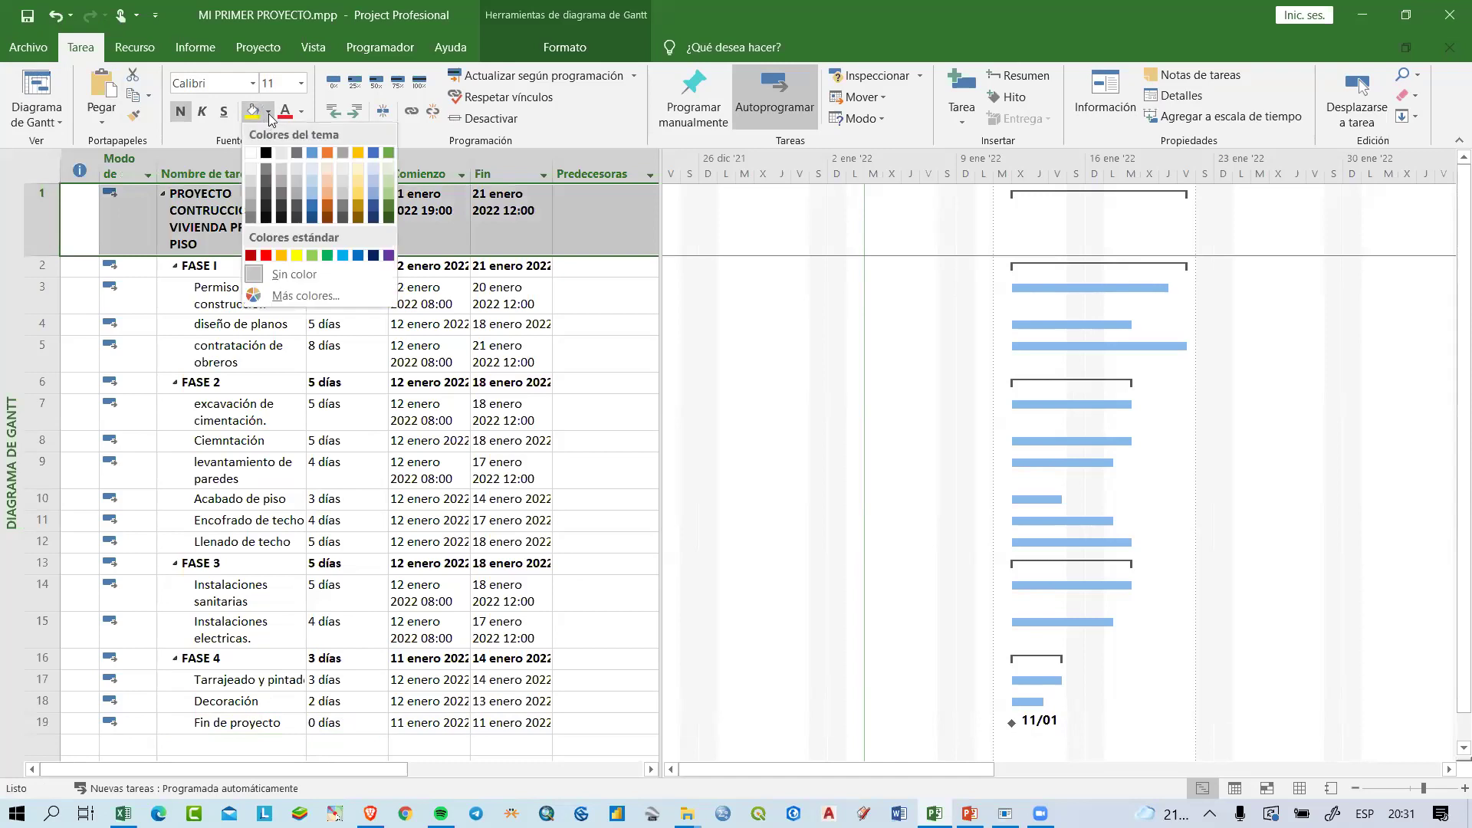
pyautogui.click(369, 154)
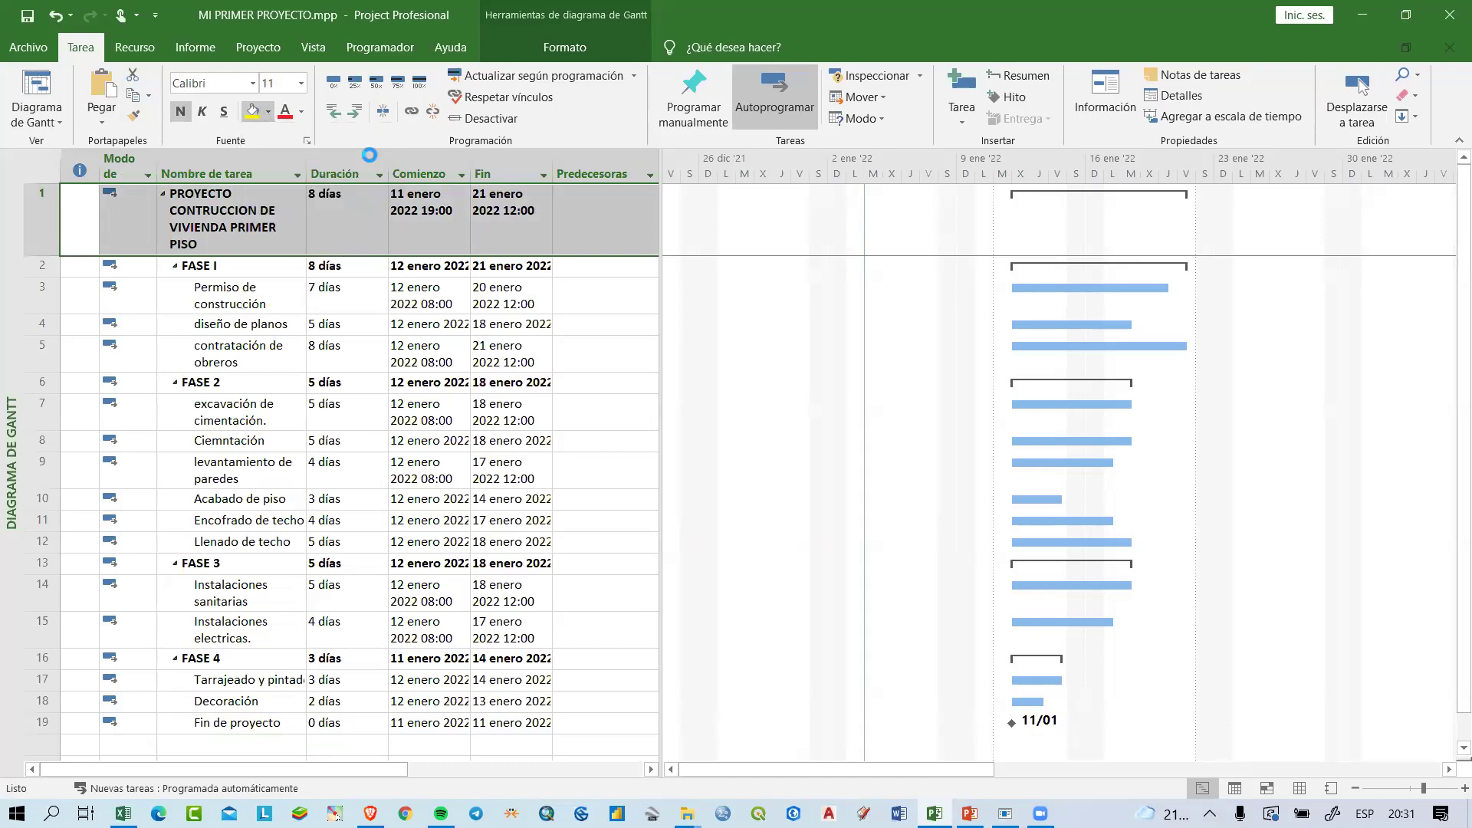
pyautogui.click(303, 112)
pyautogui.click(284, 175)
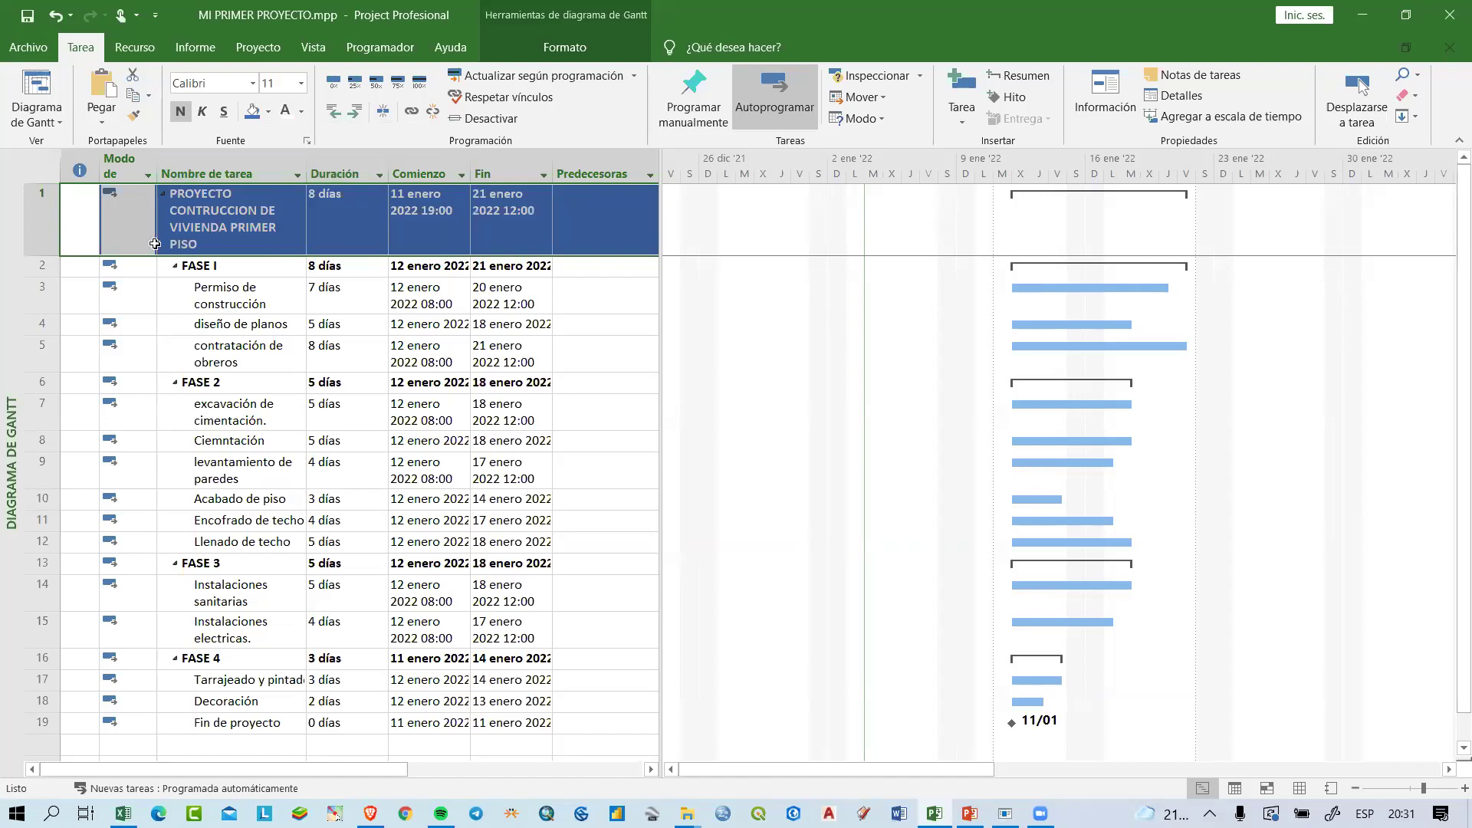
# Step: Give the complete rows of FASE I, FASE 2, FASE 3 and FASE 4 a very light blue background
pyautogui.click(55, 270)
pyautogui.keyDown('ctrl'); pyautogui.click(42, 382); pyautogui.keyUp('ctrl')
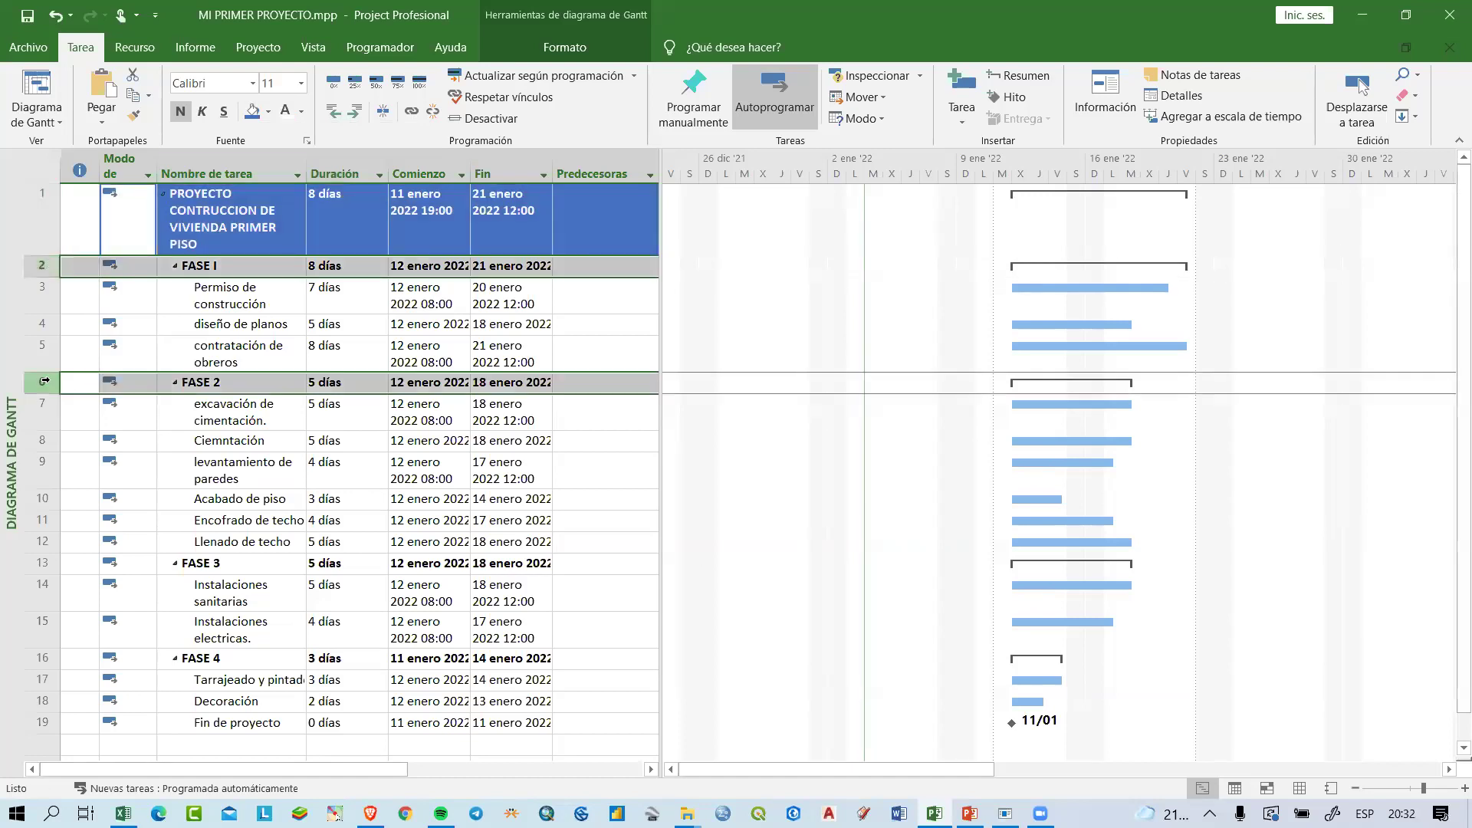
pyautogui.keyDown('ctrl'); pyautogui.click(42, 563); pyautogui.keyUp('ctrl')
pyautogui.keyDown('ctrl'); pyautogui.click(46, 664); pyautogui.keyUp('ctrl')
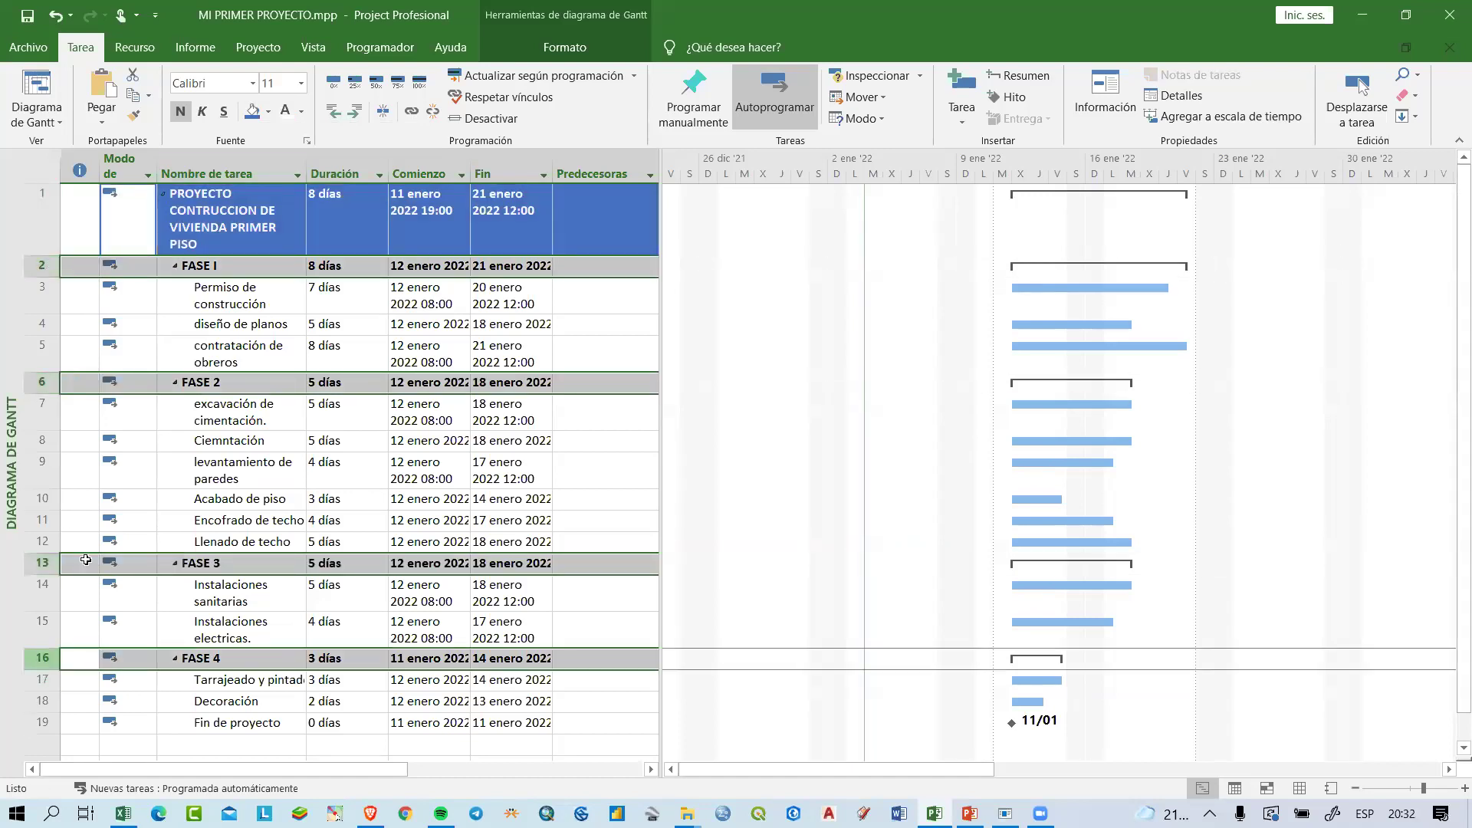
pyautogui.click(268, 112)
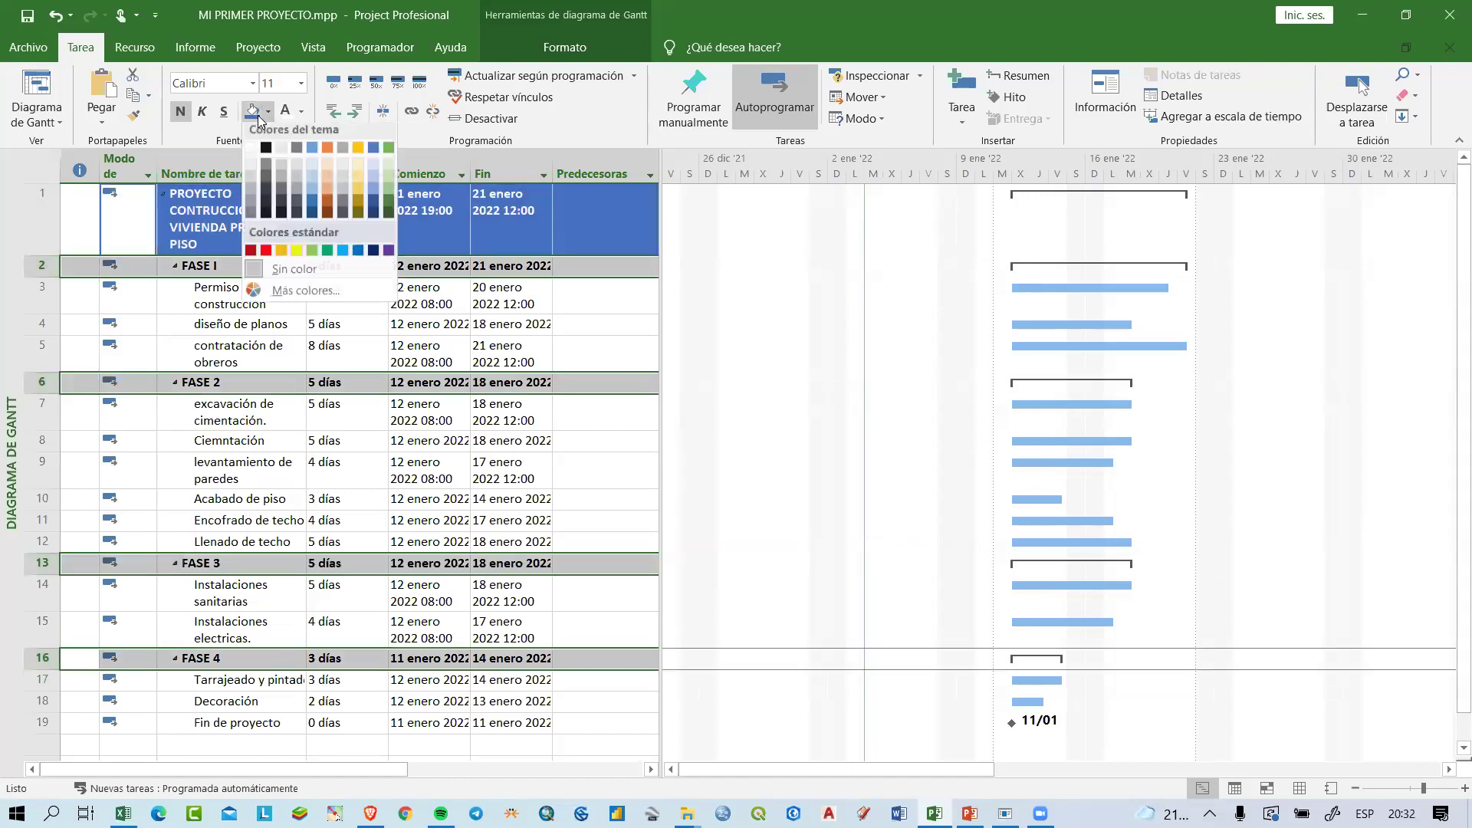
pyautogui.click(309, 170)
pyautogui.click(247, 328)
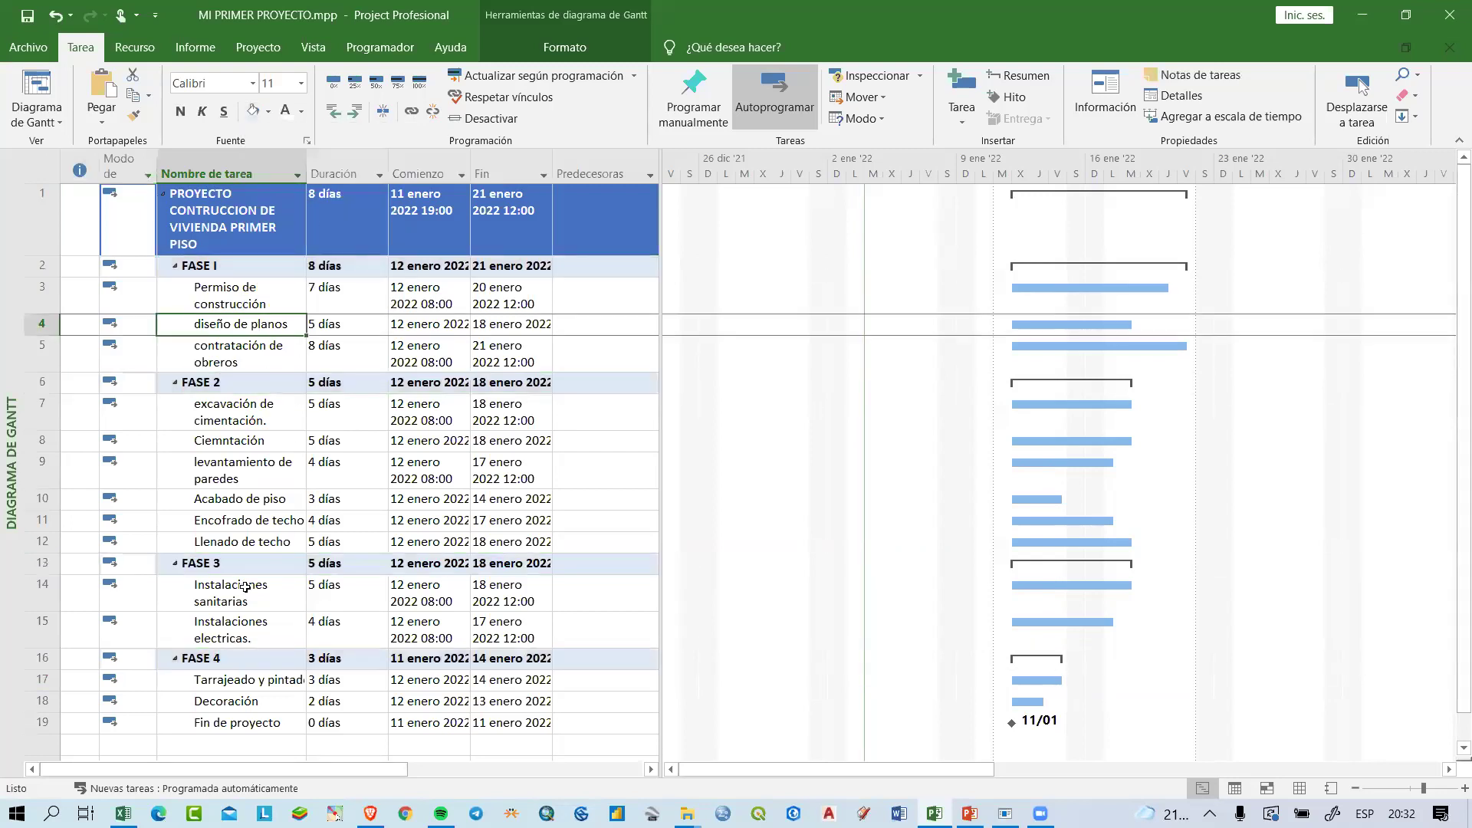
# Step: Format the Fin de proyecto row in bold italic with dark blue text
pyautogui.click(48, 723)
pyautogui.click(182, 114)
pyautogui.click(302, 111)
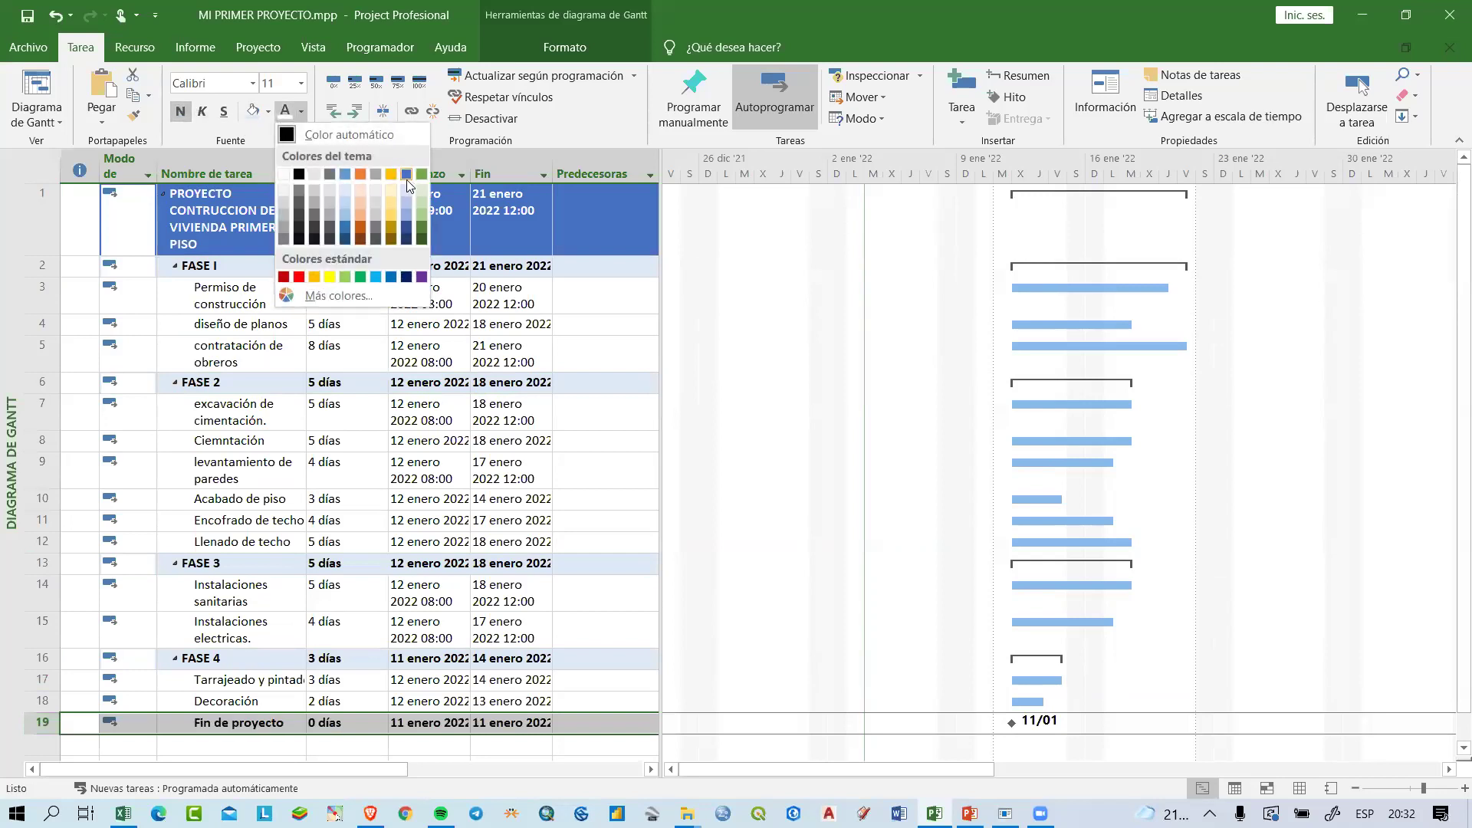
pyautogui.click(404, 239)
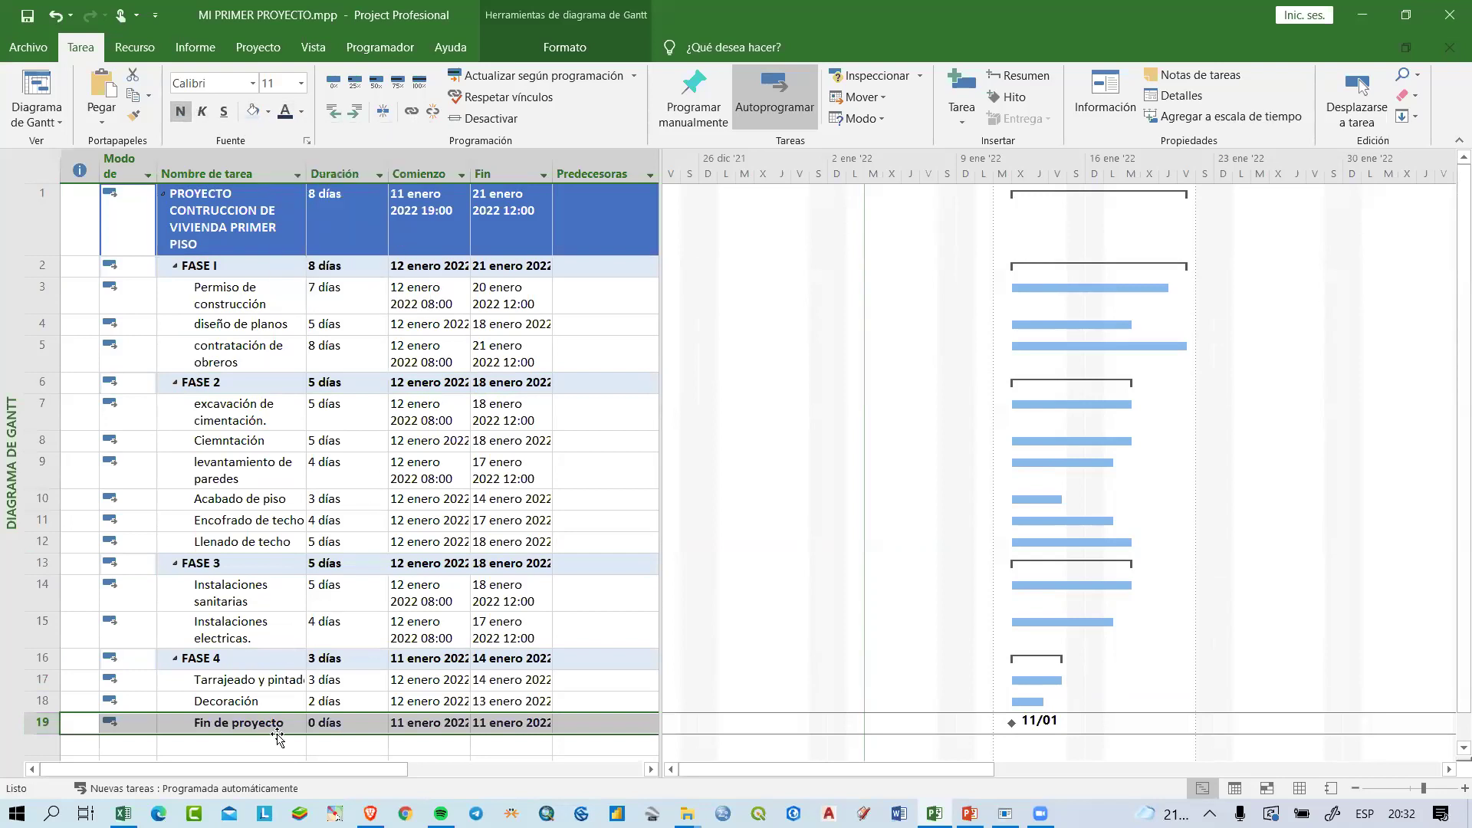
pyautogui.click(202, 111)
pyautogui.click(280, 629)
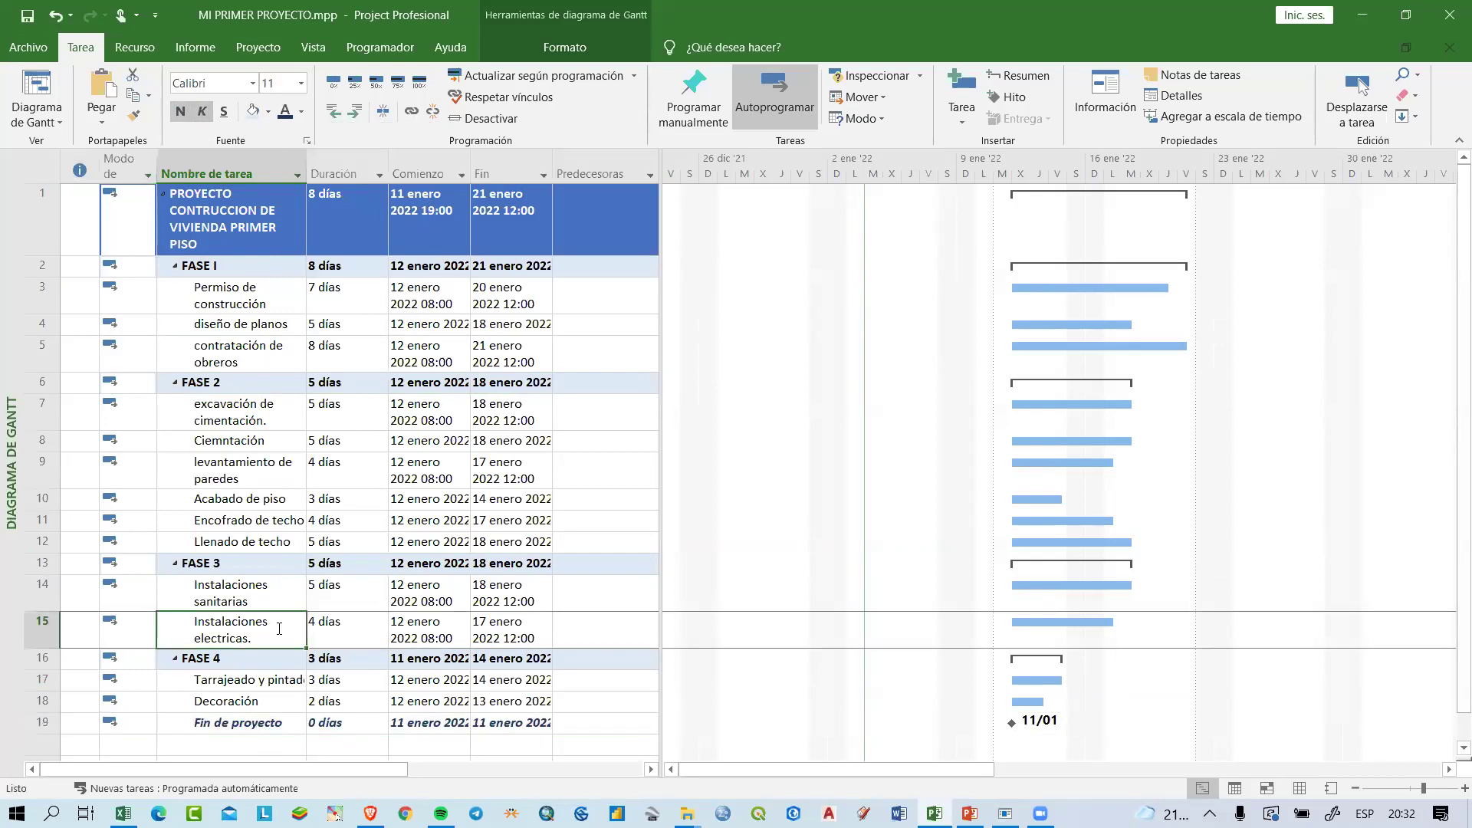
# Step: Collapse the subtasks of FASE I, FASE 2, FASE 3 and FASE 4 to view only the phases
pyautogui.scroll(-1, 343, 533)
pyautogui.scroll(1, 338, 528)
pyautogui.click(176, 268)
pyautogui.click(174, 288)
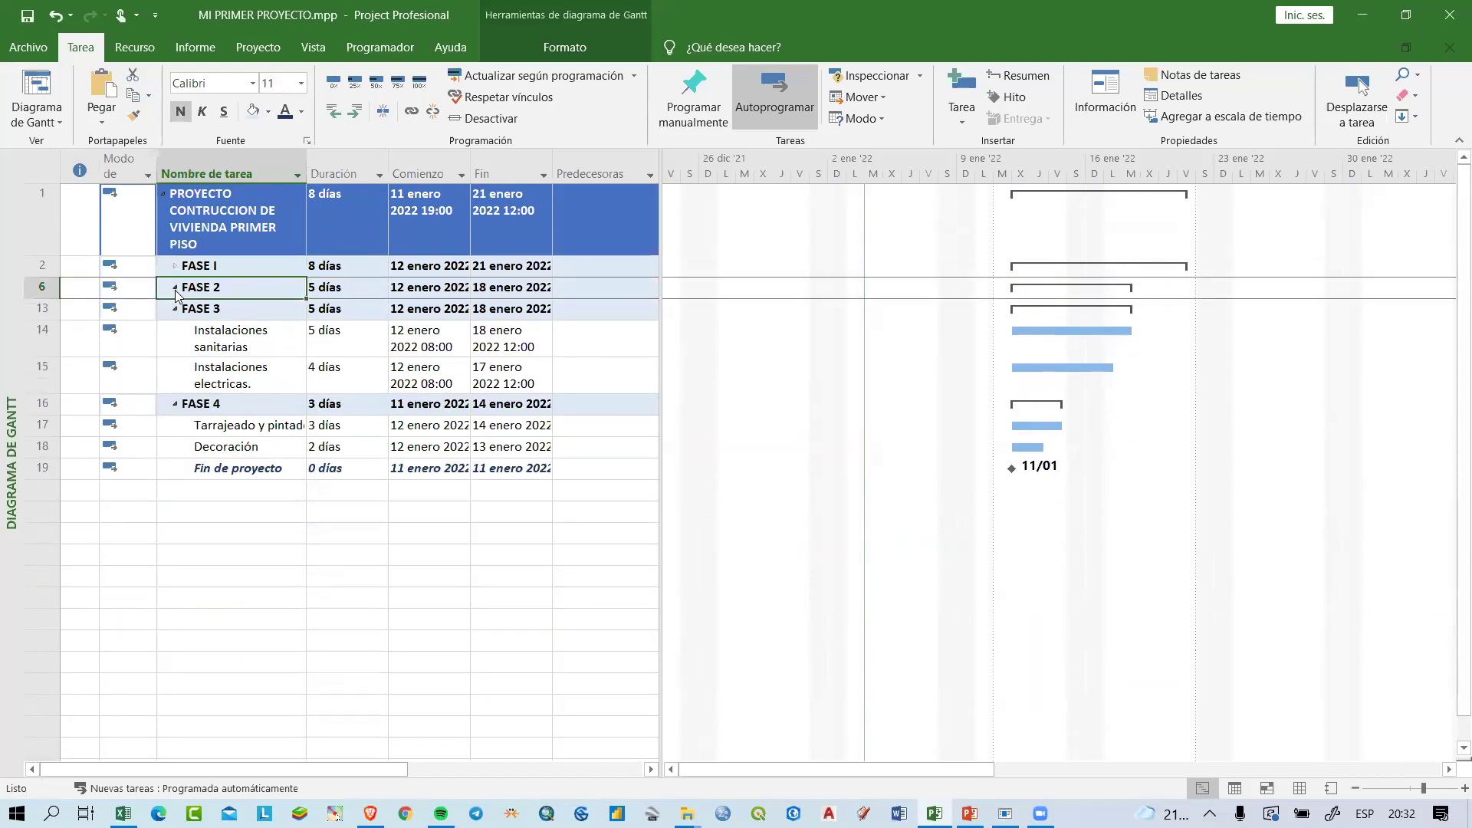
pyautogui.click(176, 310)
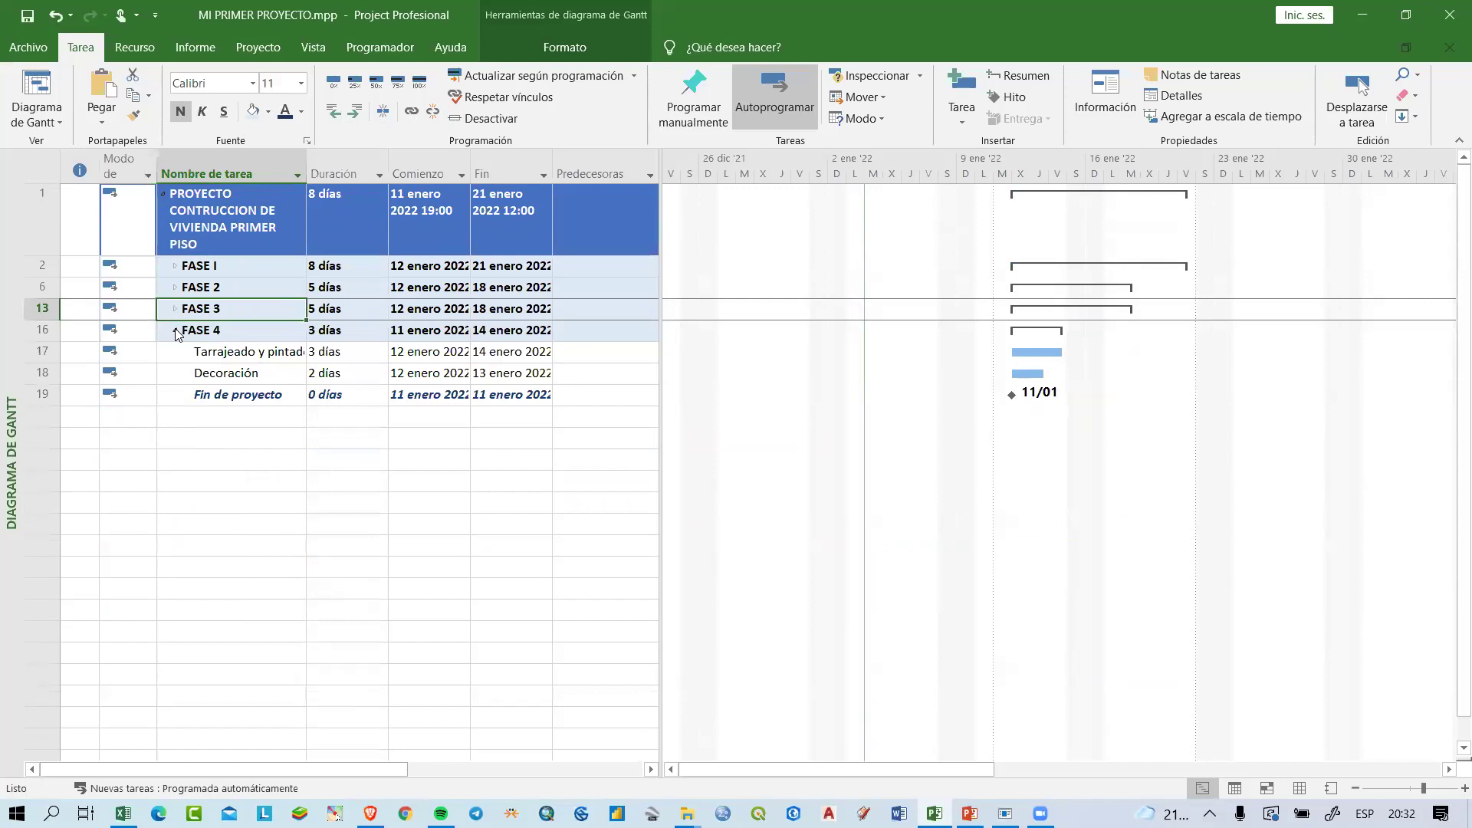
pyautogui.click(176, 333)
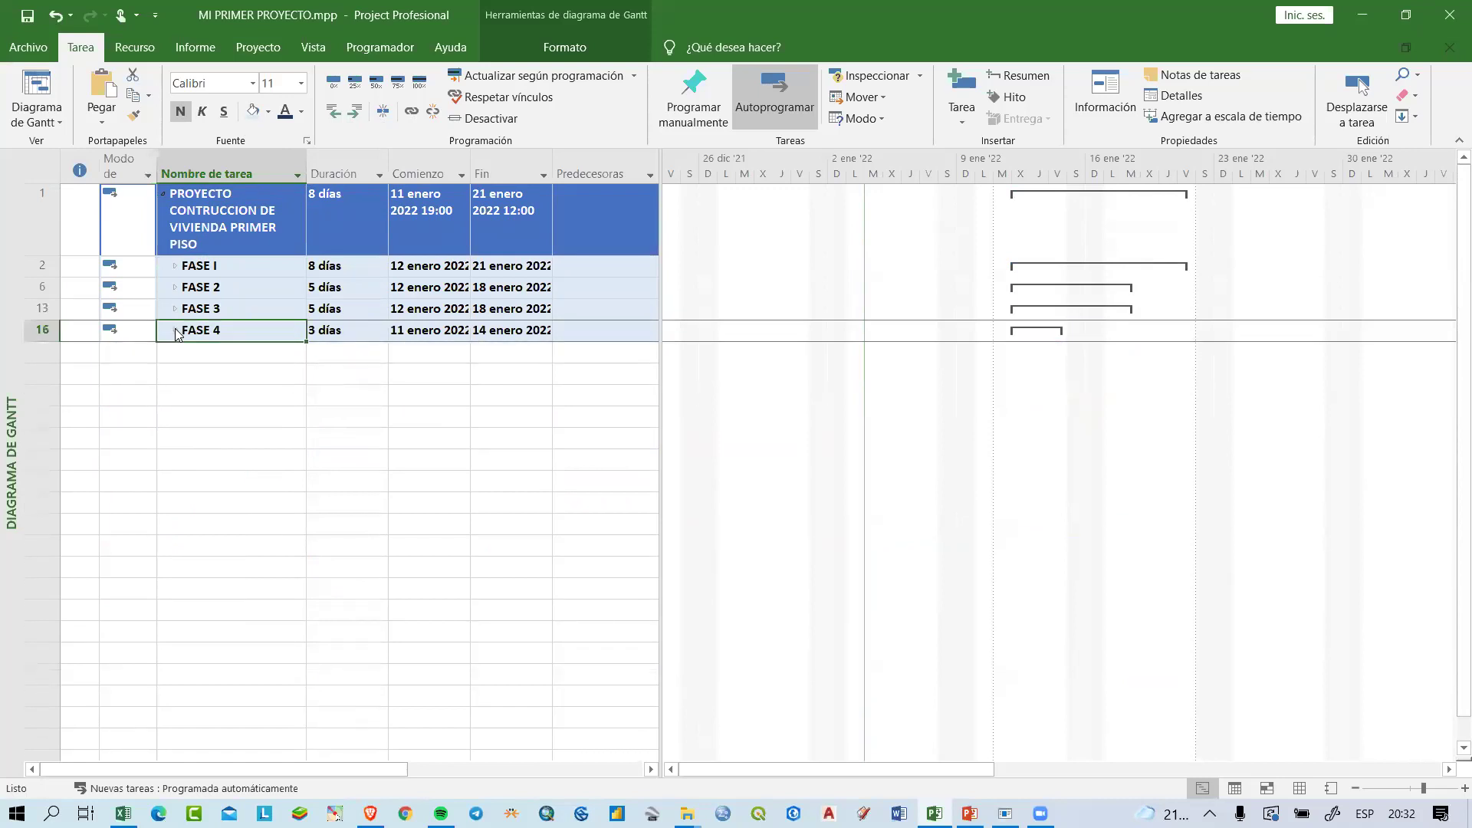
# Step: Expand and collapse FASE 4 to examine whether Fin de proyecto is nested under it, leaving its subtasks shown
pyautogui.click(175, 333)
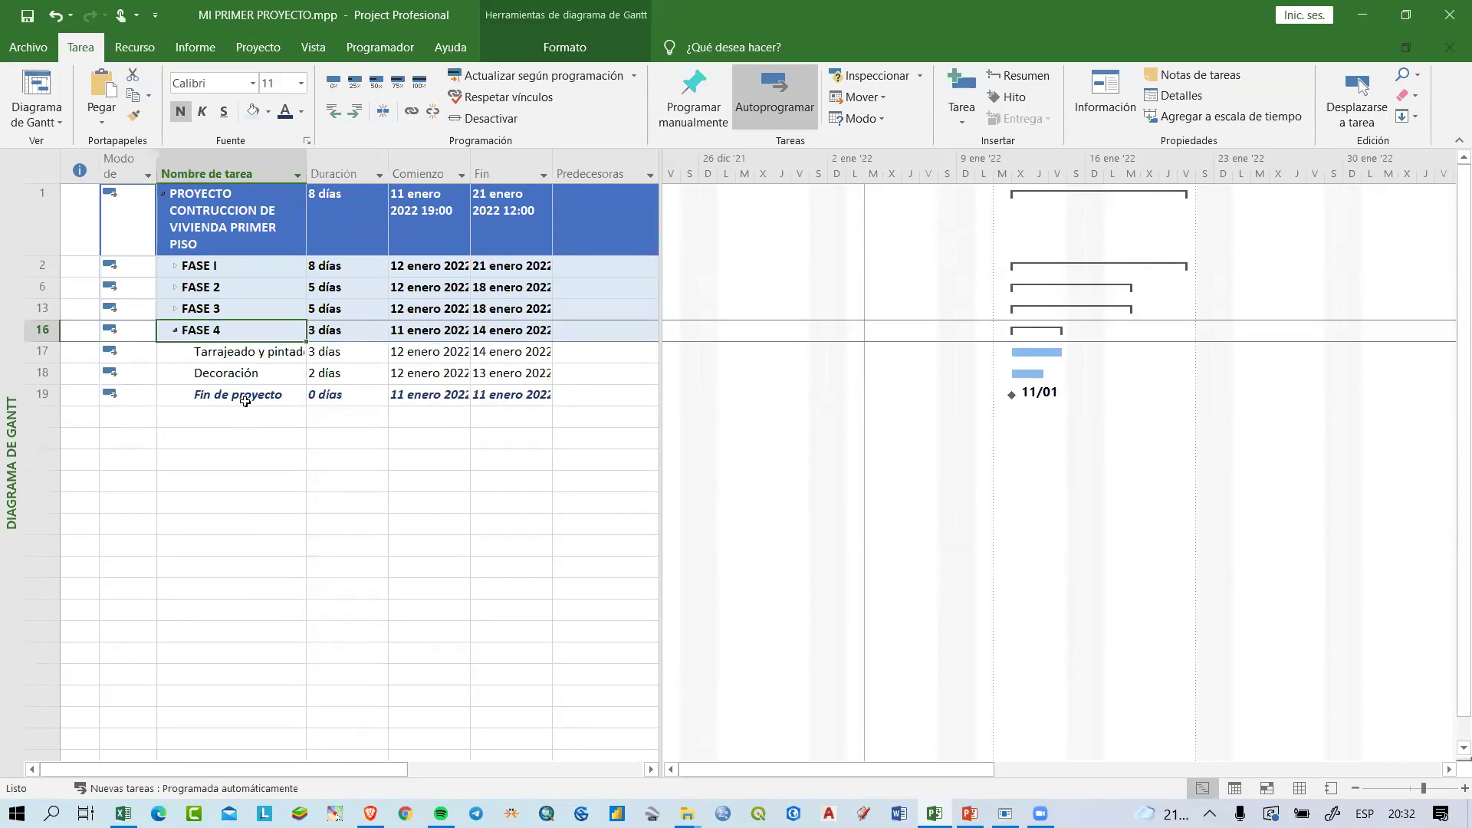
pyautogui.click(238, 395)
pyautogui.click(176, 332)
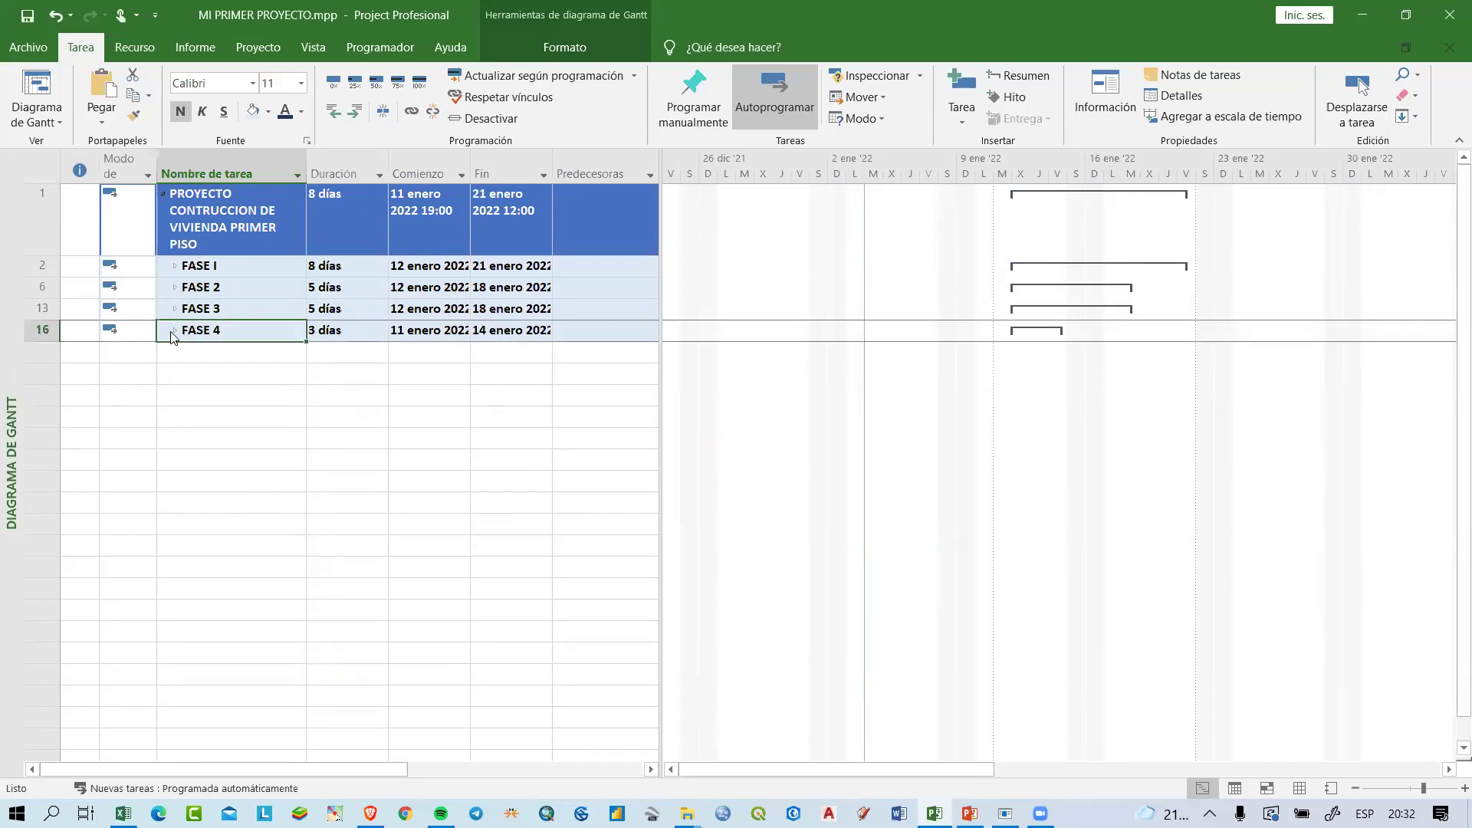
pyautogui.click(176, 332)
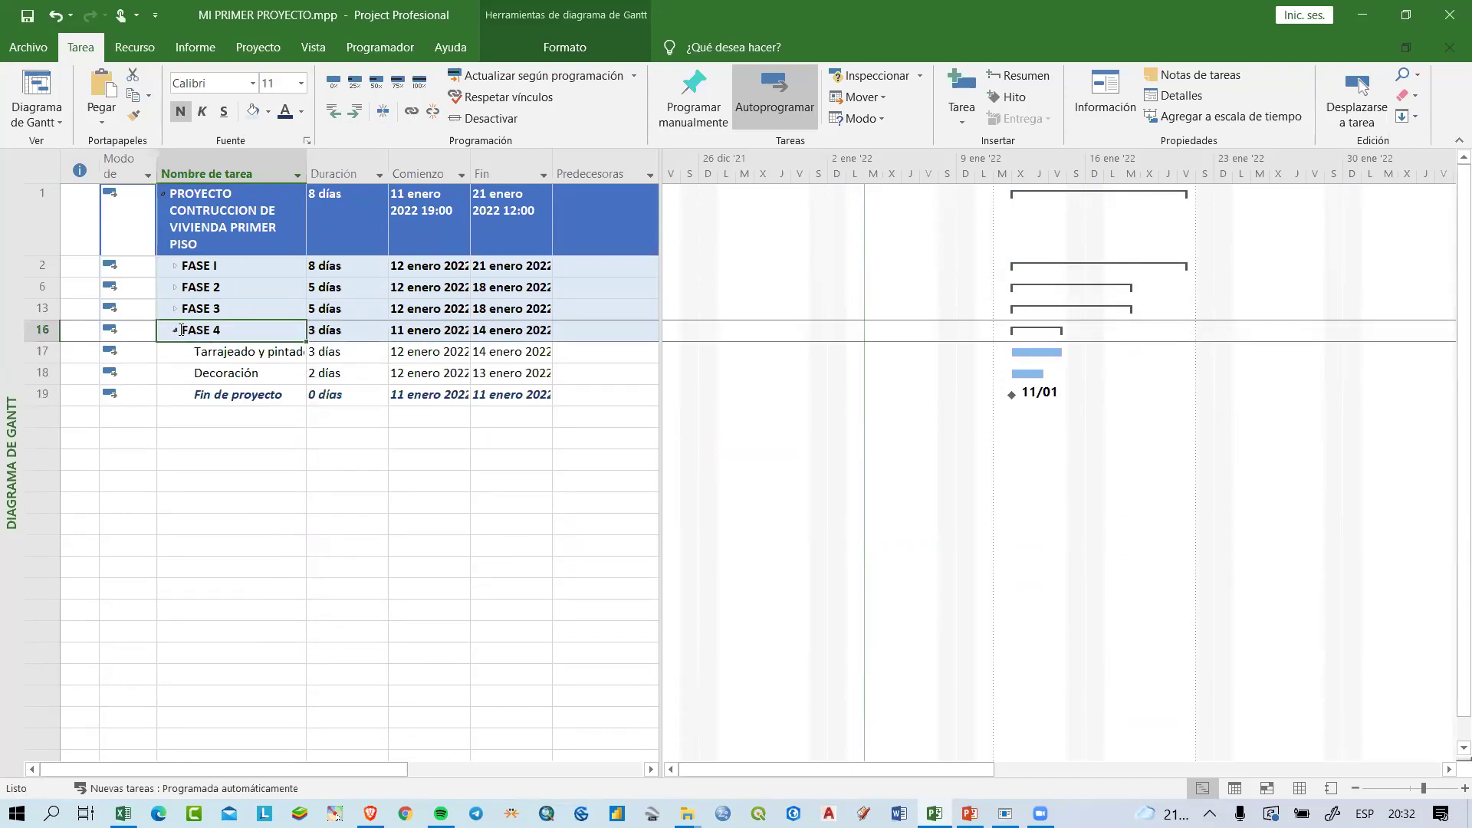
pyautogui.click(176, 331)
pyautogui.click(175, 332)
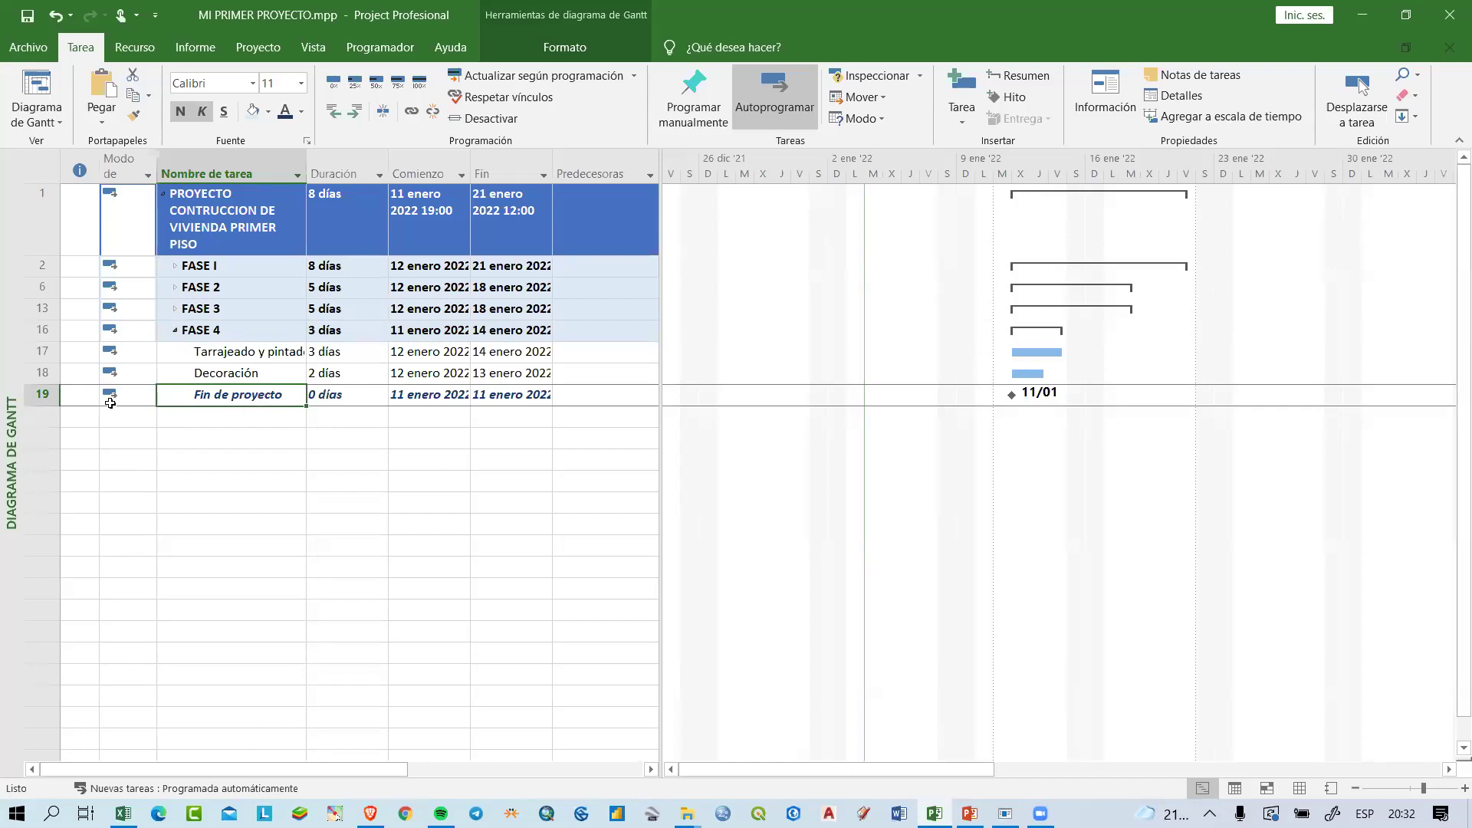
# Step: Outdent the Fin de proyecto milestone by one level and collapse FASE 4 to check its new position
pyautogui.click(332, 114)
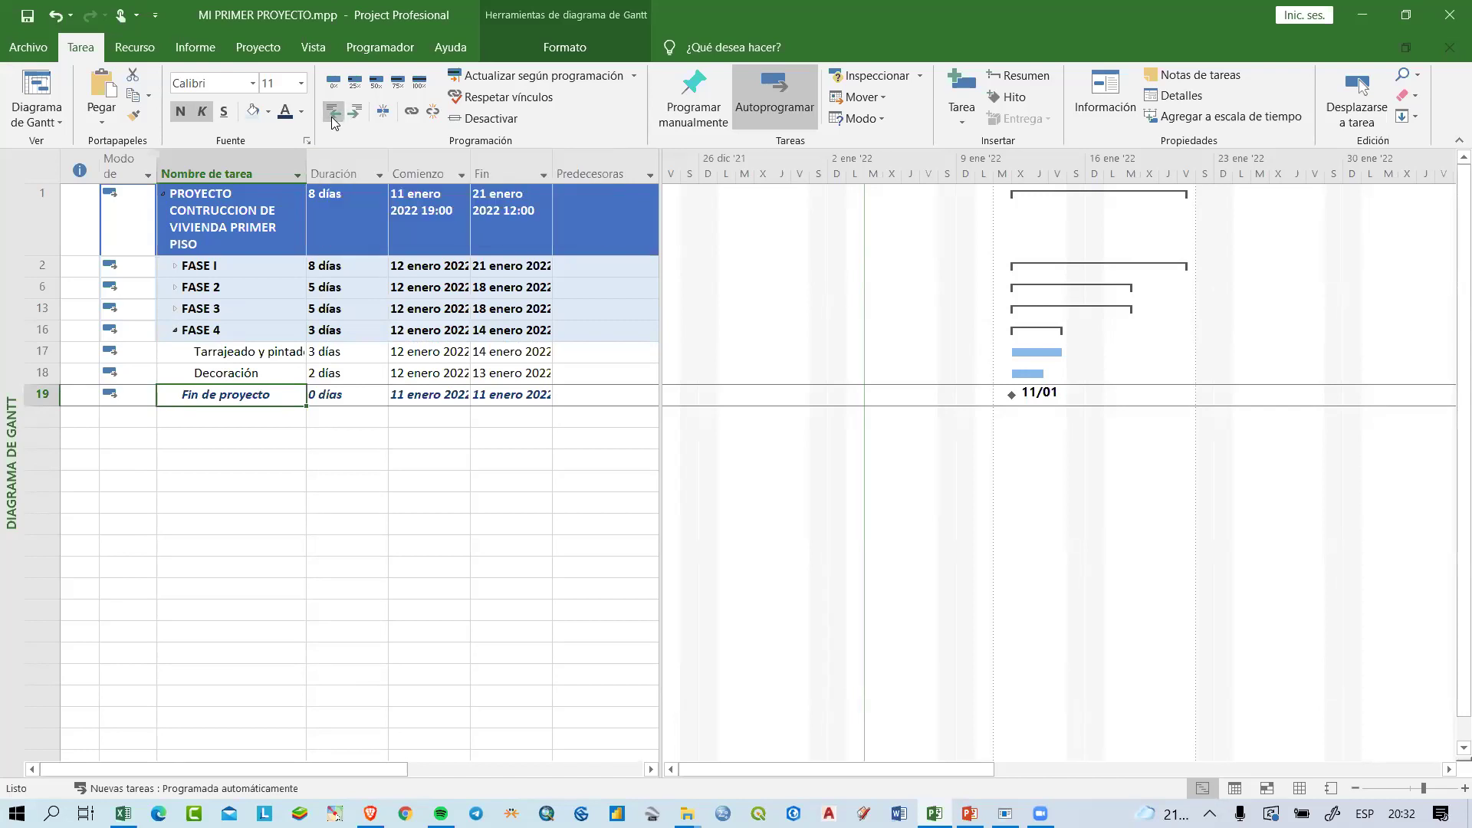
pyautogui.click(171, 330)
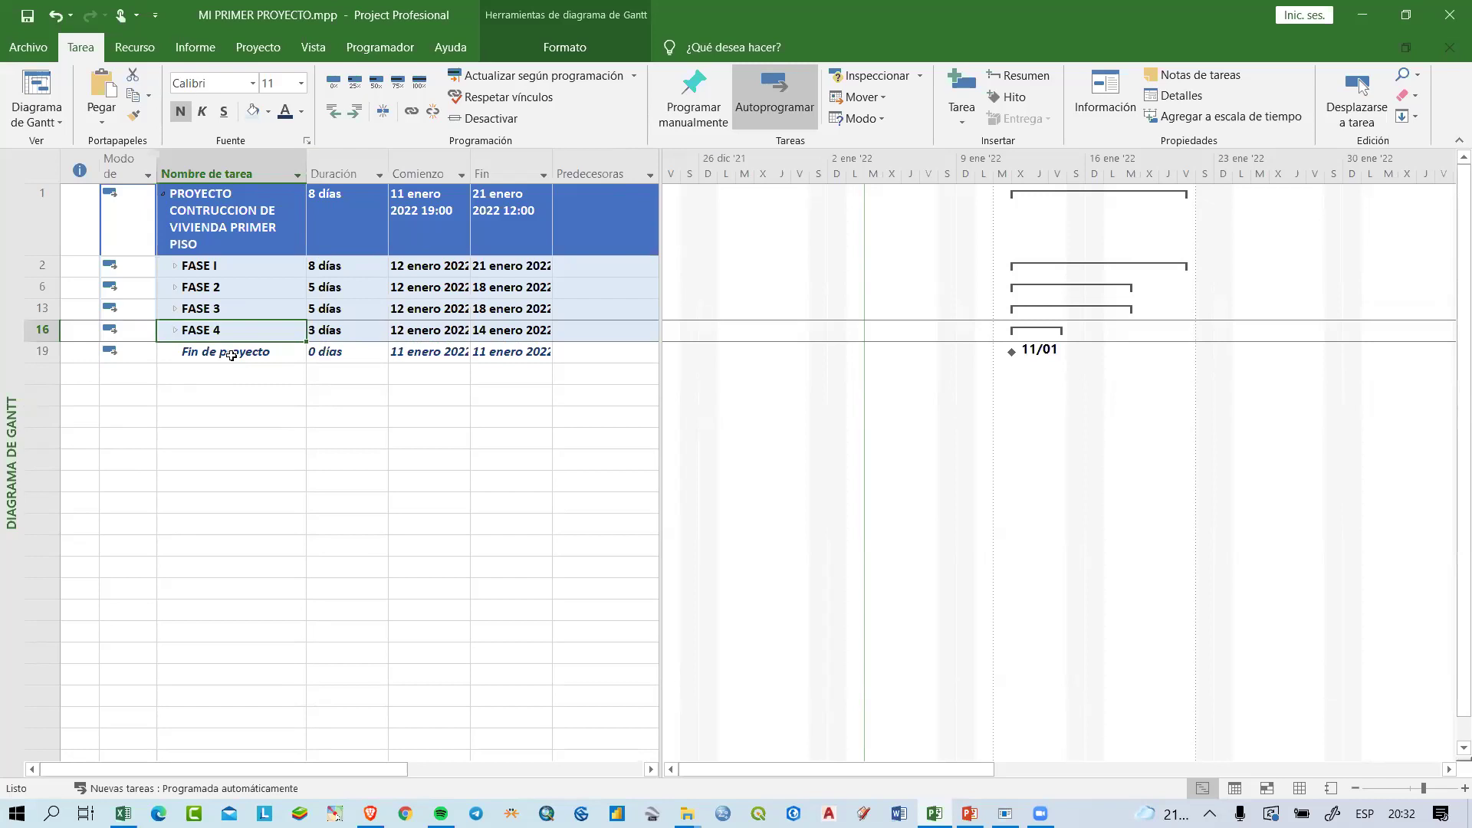
# Step: Expand FASE 4, FASE 3, FASE 2 and FASE I to show all their subtasks
pyautogui.click(175, 330)
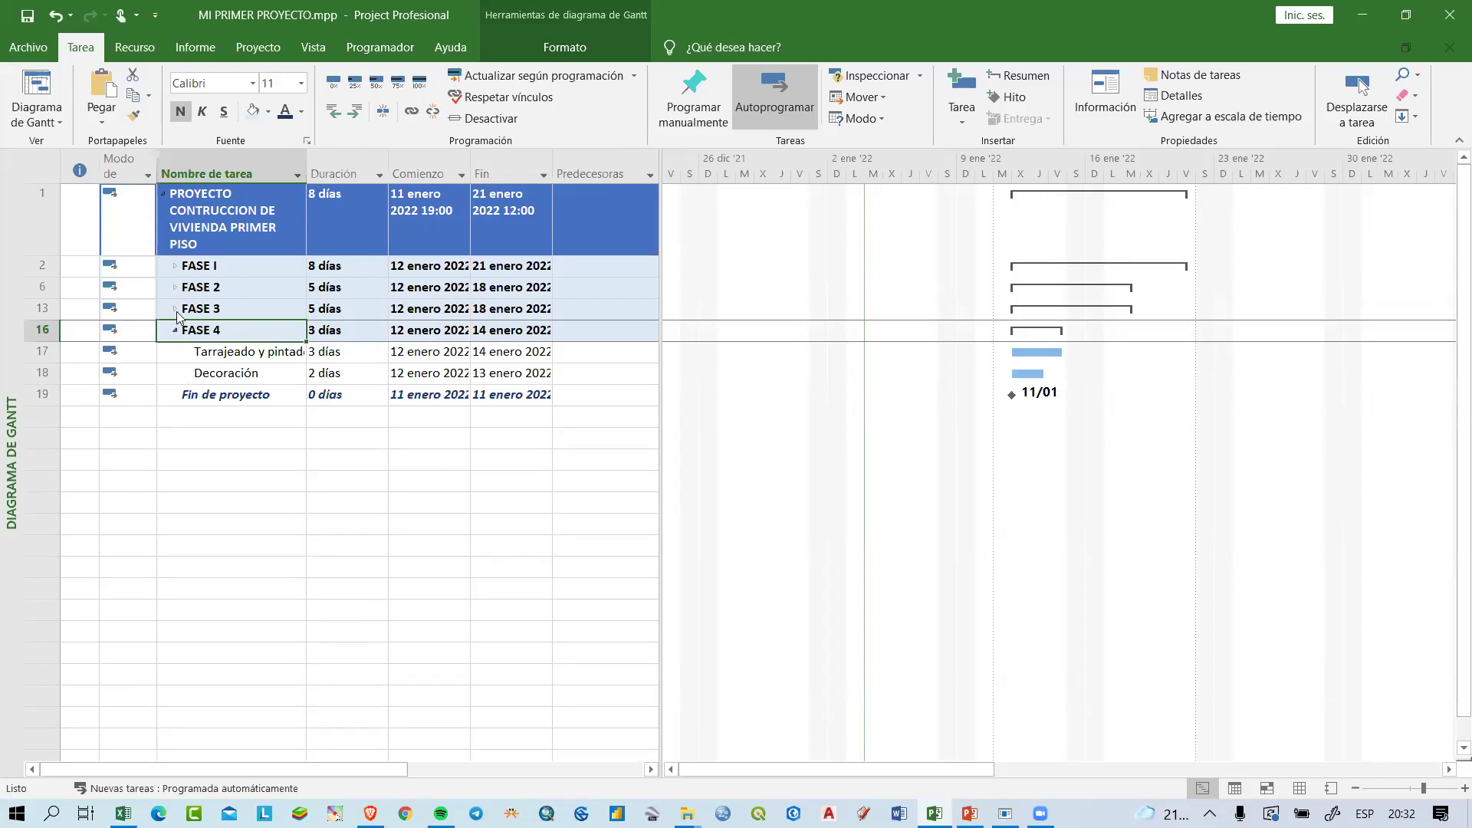
pyautogui.click(175, 309)
pyautogui.click(175, 287)
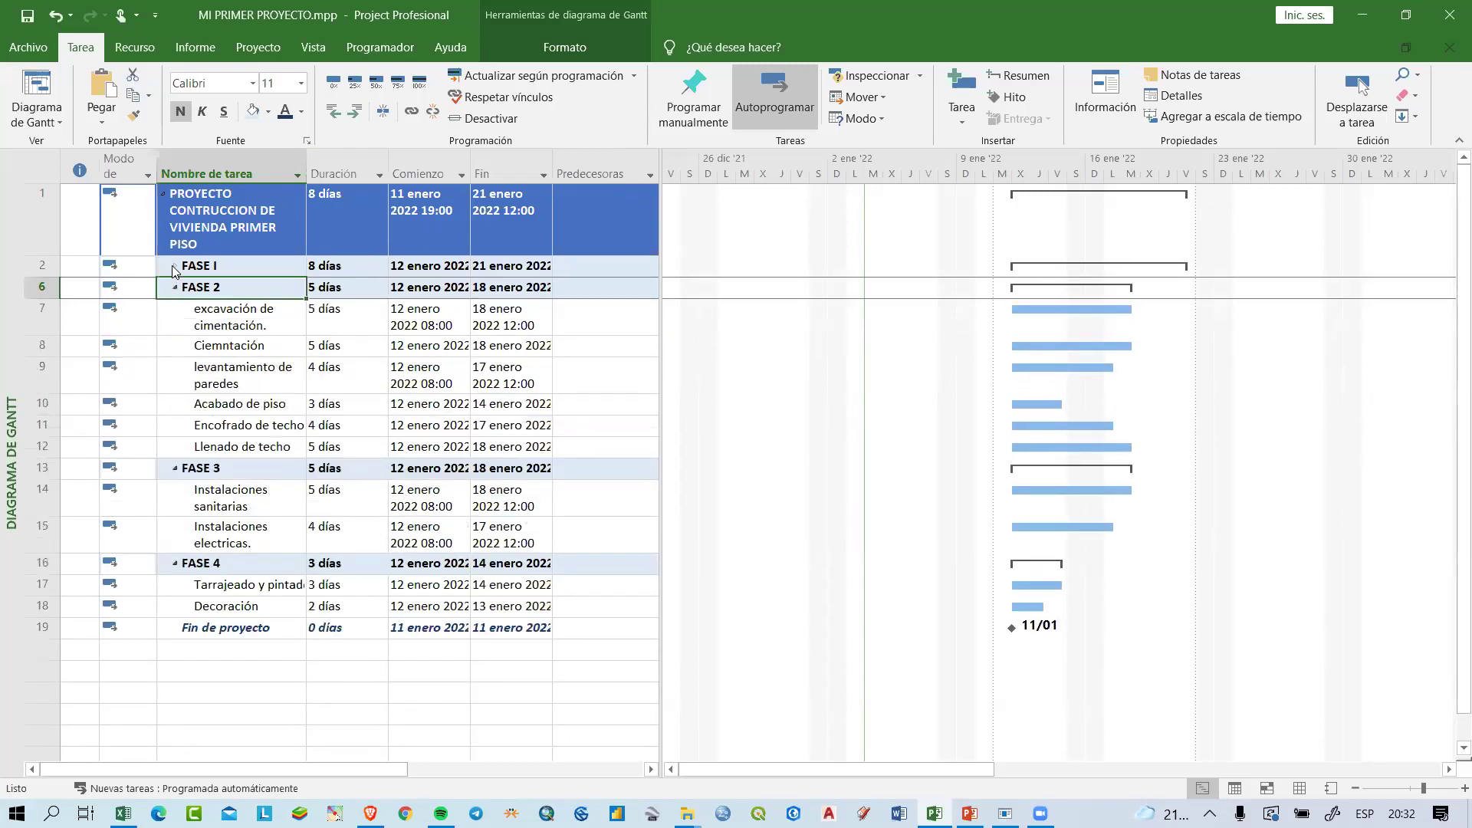
pyautogui.click(174, 266)
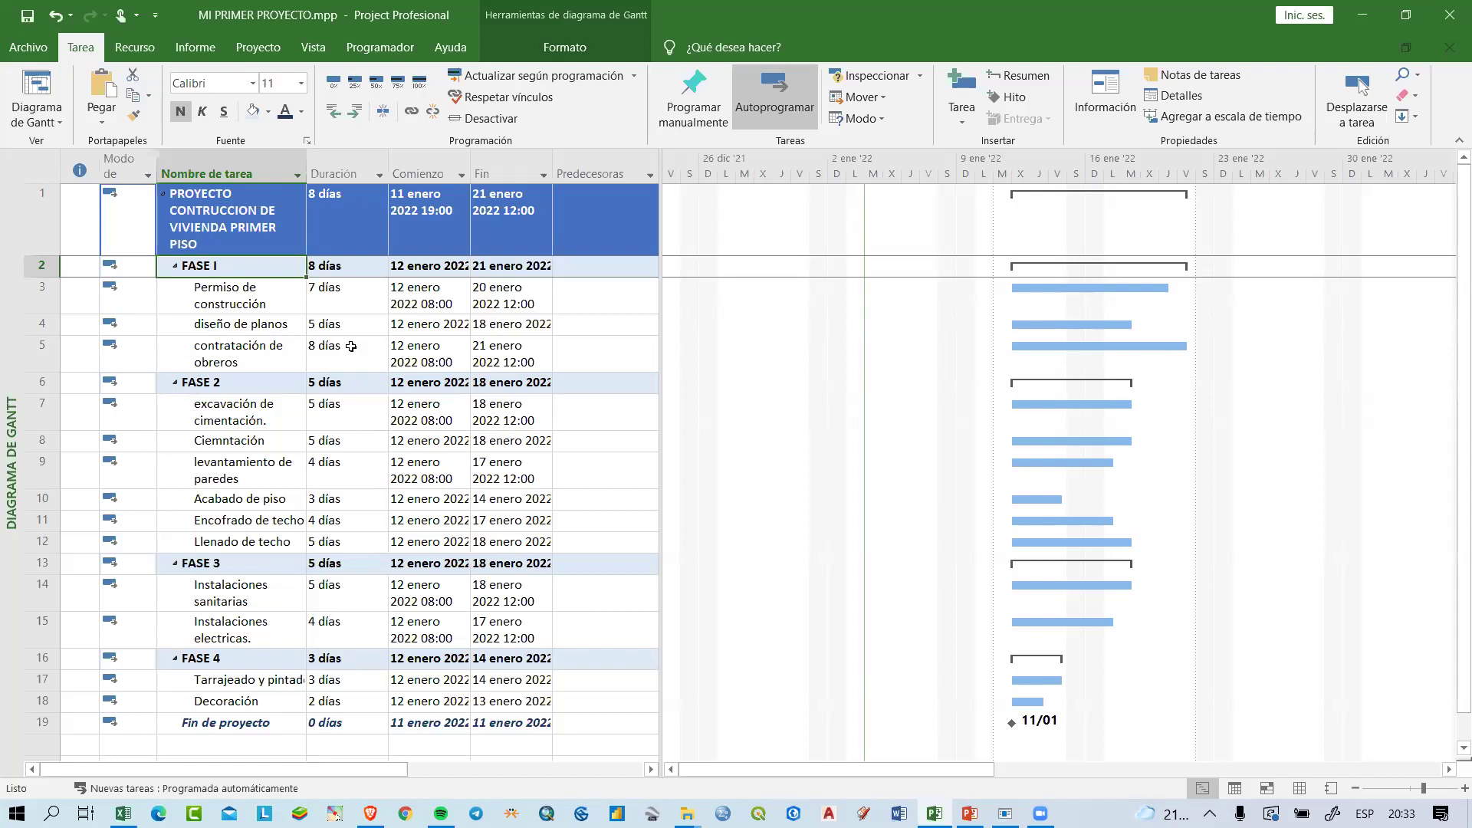
# Step: Insert an EDT column before the Nombre de tarea column and narrow it to fit its codes
pyautogui.click(188, 168)
pyautogui.rightClick(189, 169)
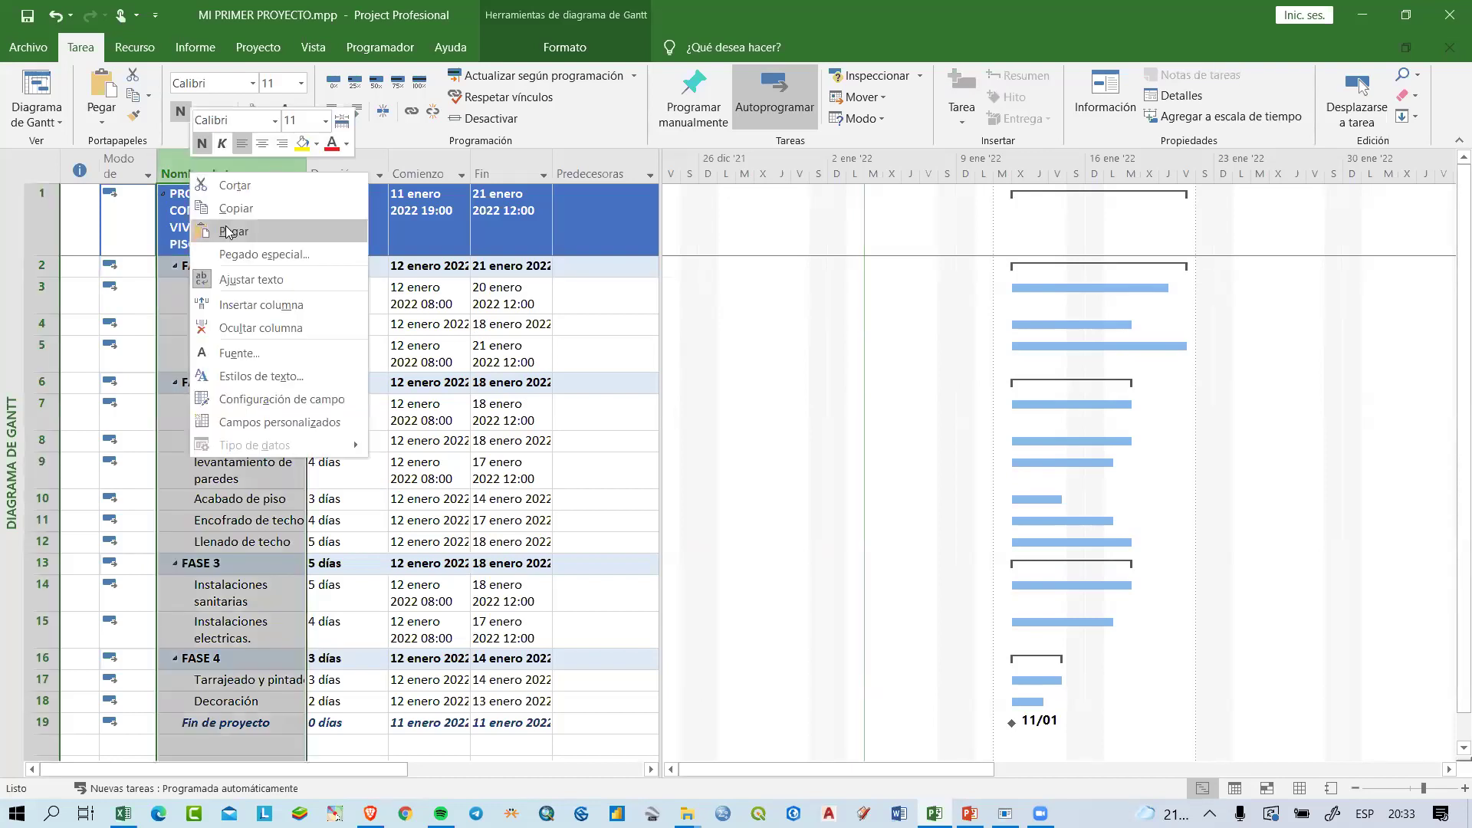
pyautogui.click(263, 306)
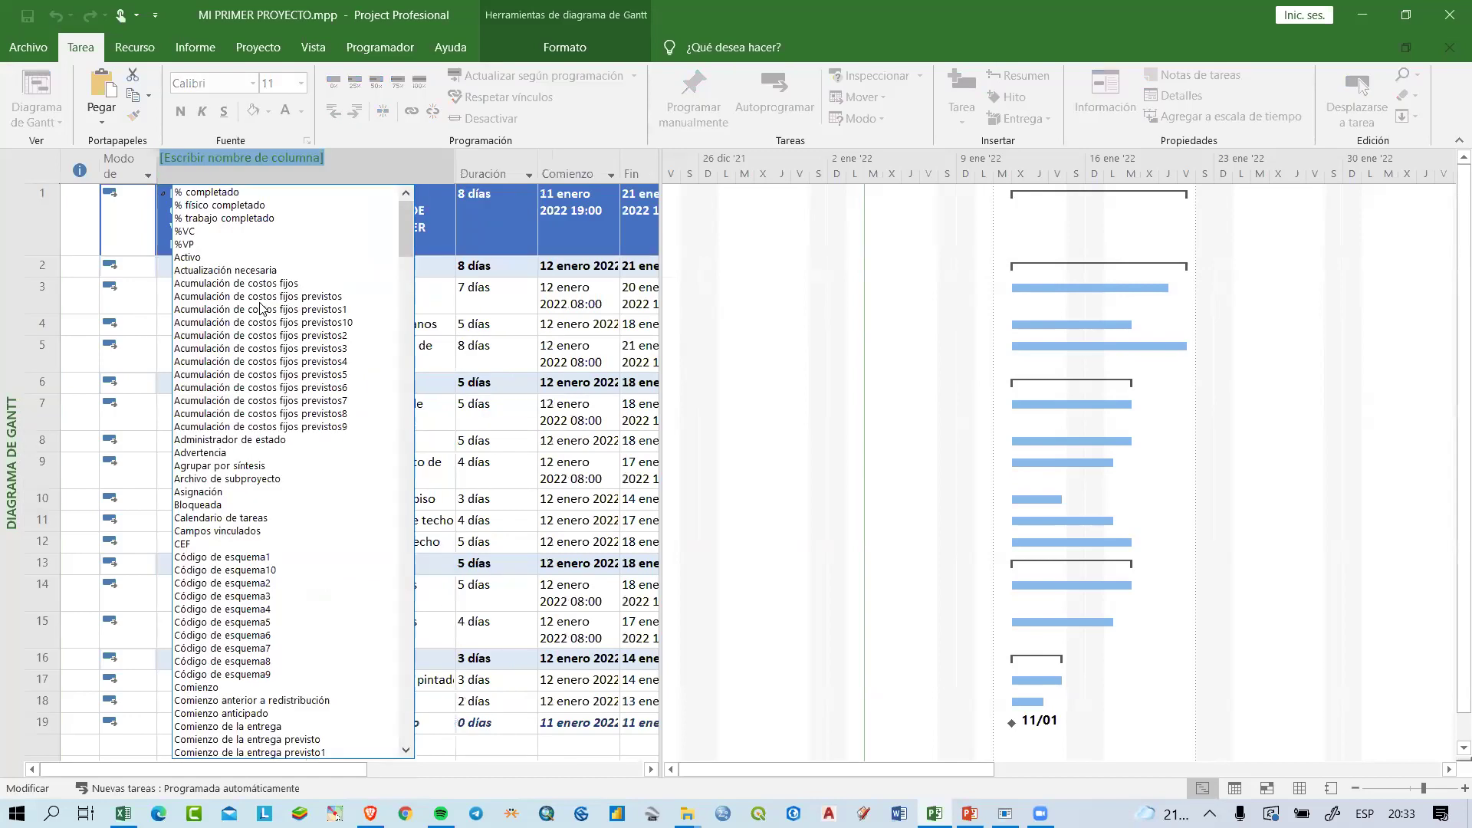
pyautogui.write('edt')
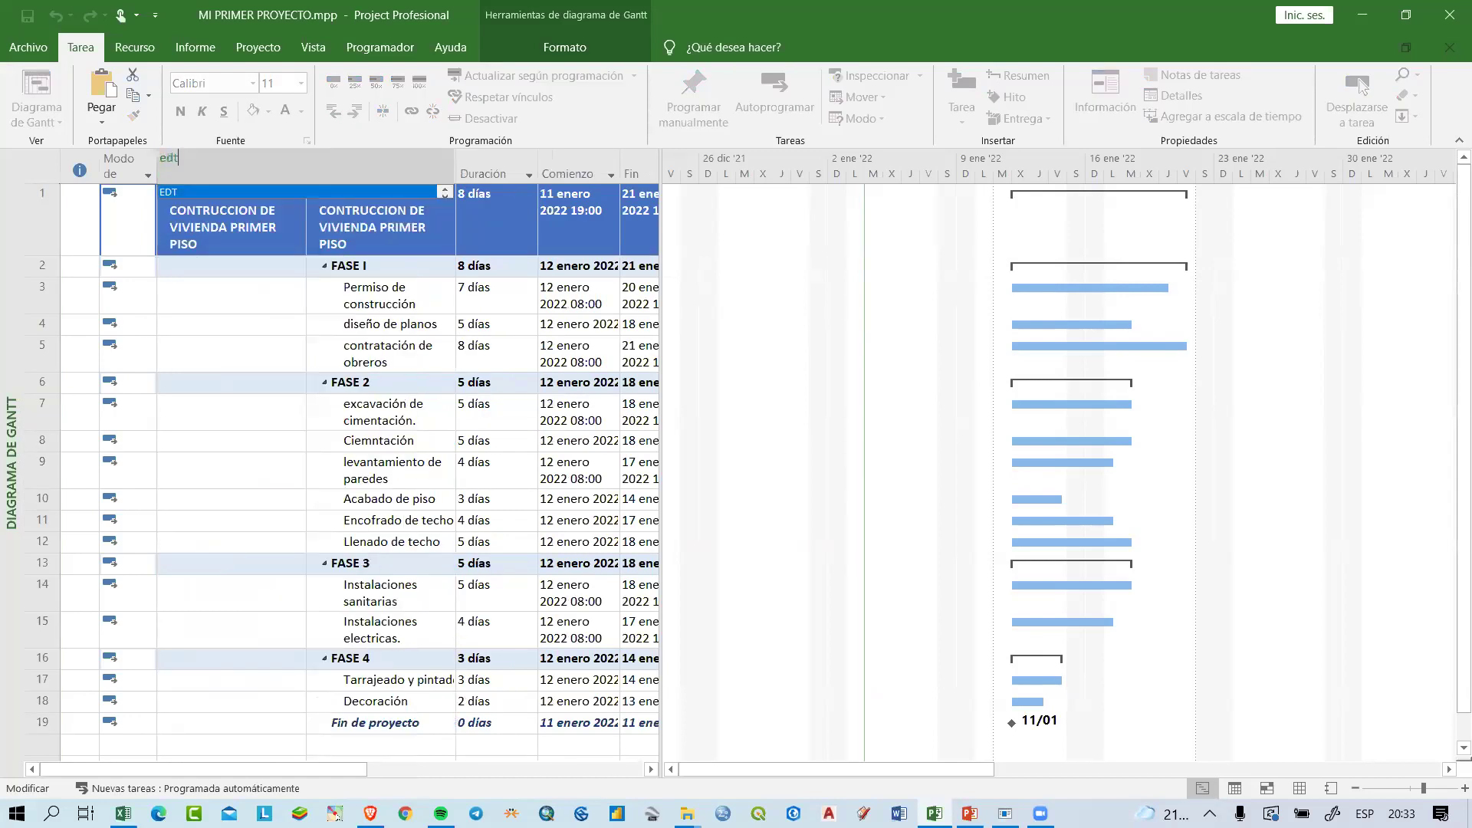
pyautogui.press('Return')
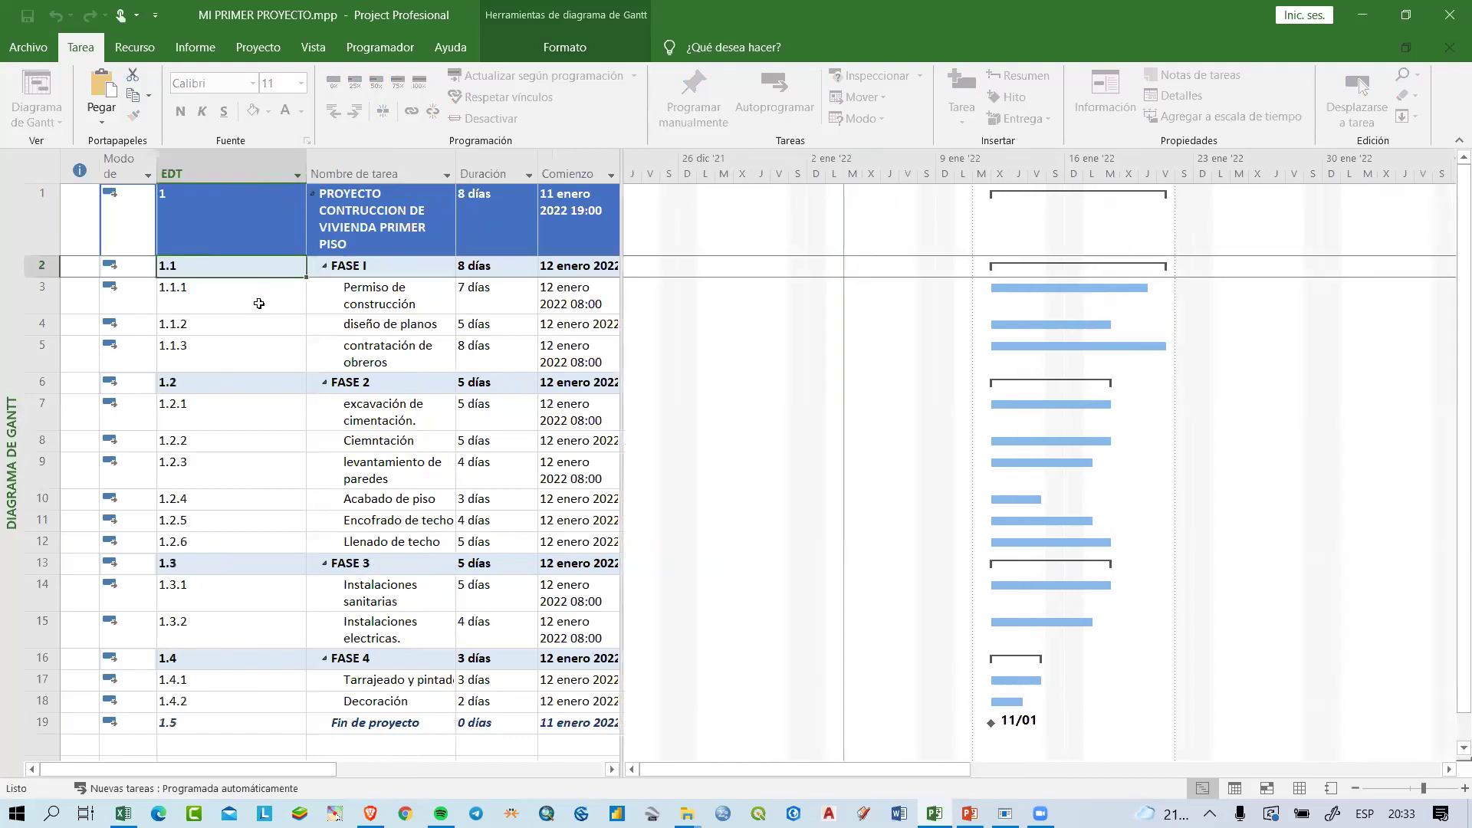
pyautogui.moveTo(307, 172); pyautogui.dragTo(222, 173)
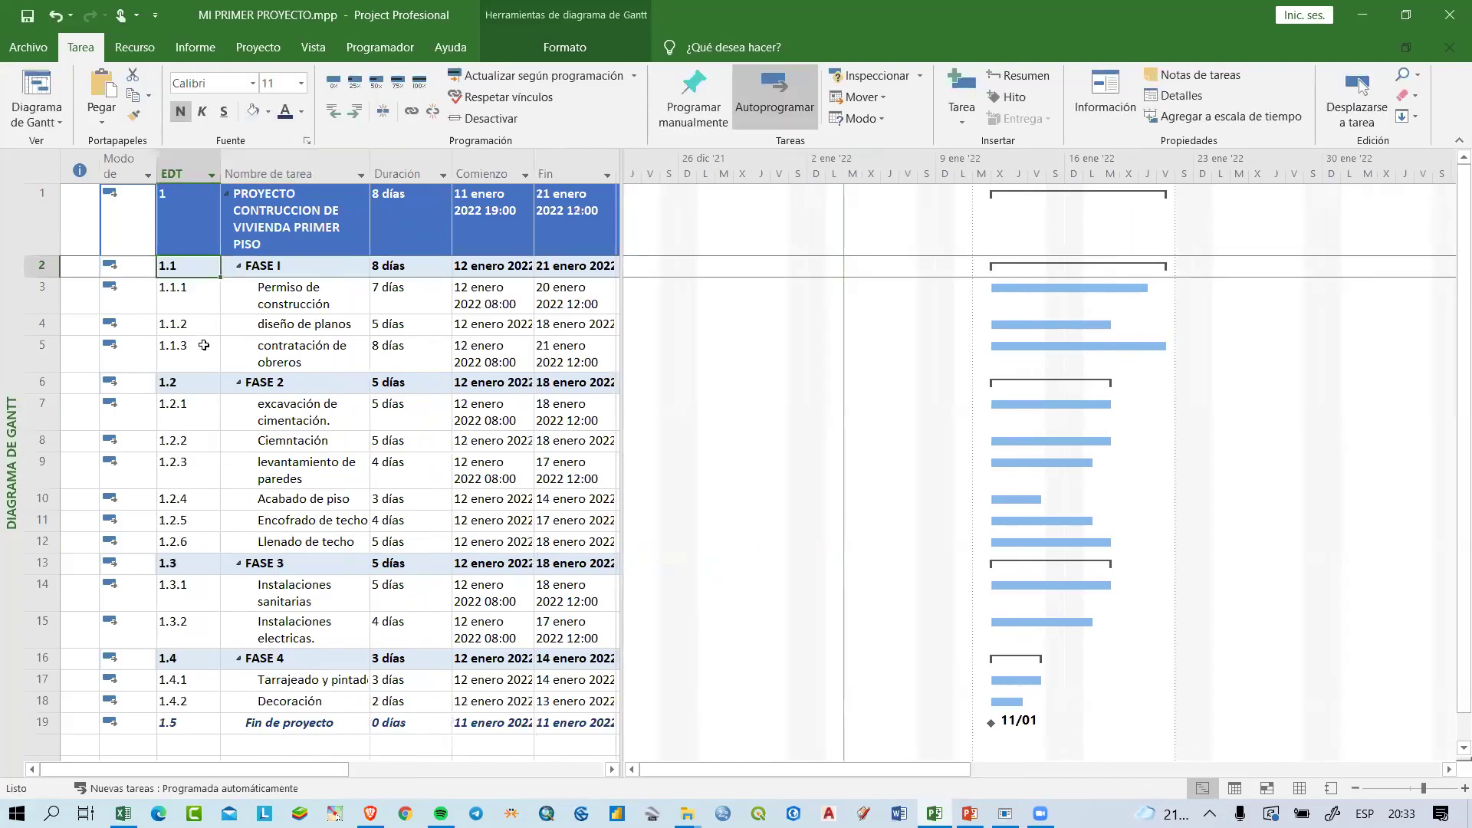
# Step: Examine the EDT codes of the project row, the phases' subtasks and the Fin de proyecto milestone
pyautogui.click(187, 230)
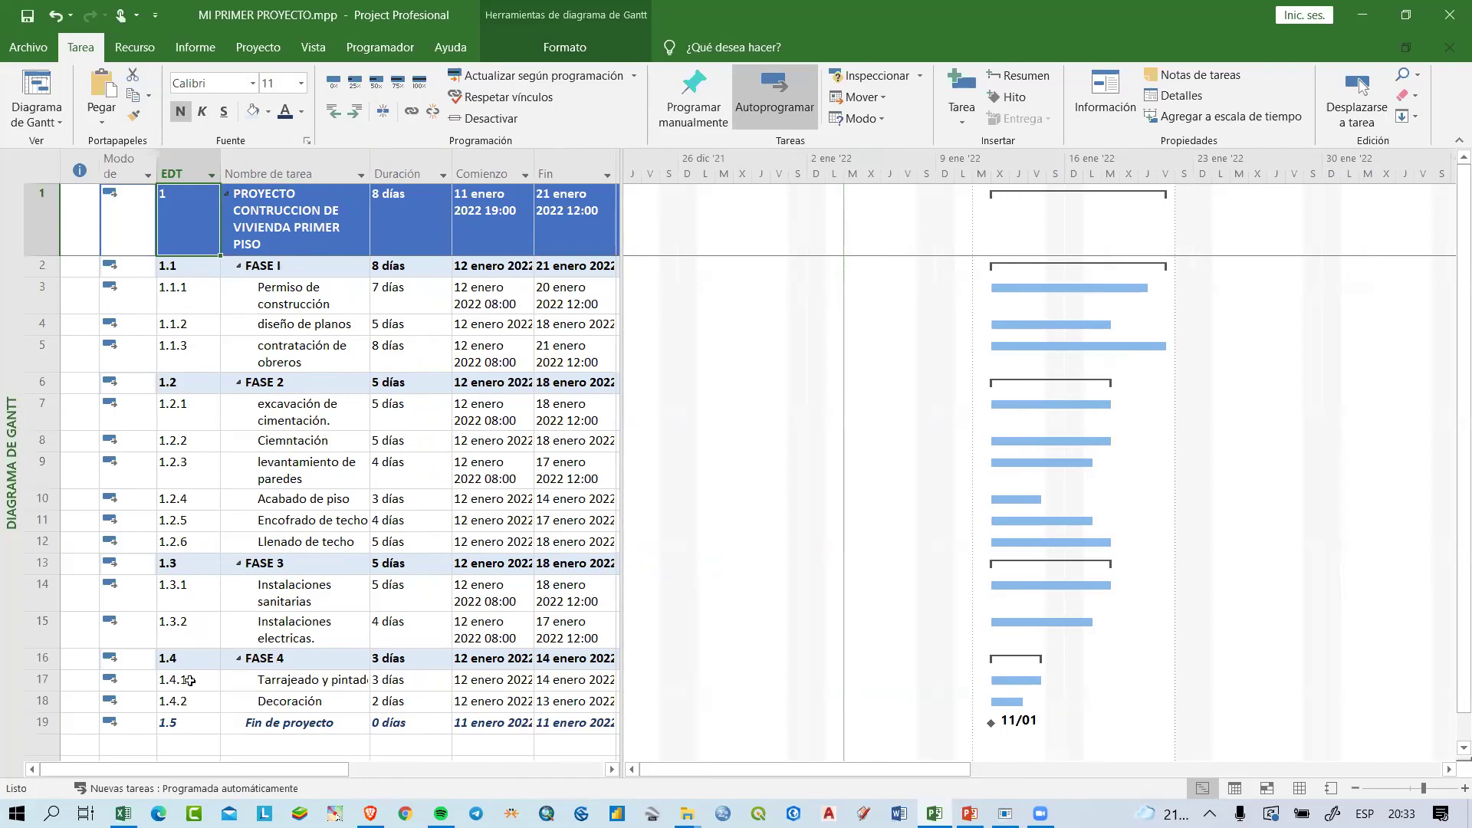
pyautogui.moveTo(178, 725); pyautogui.dragTo(342, 728)
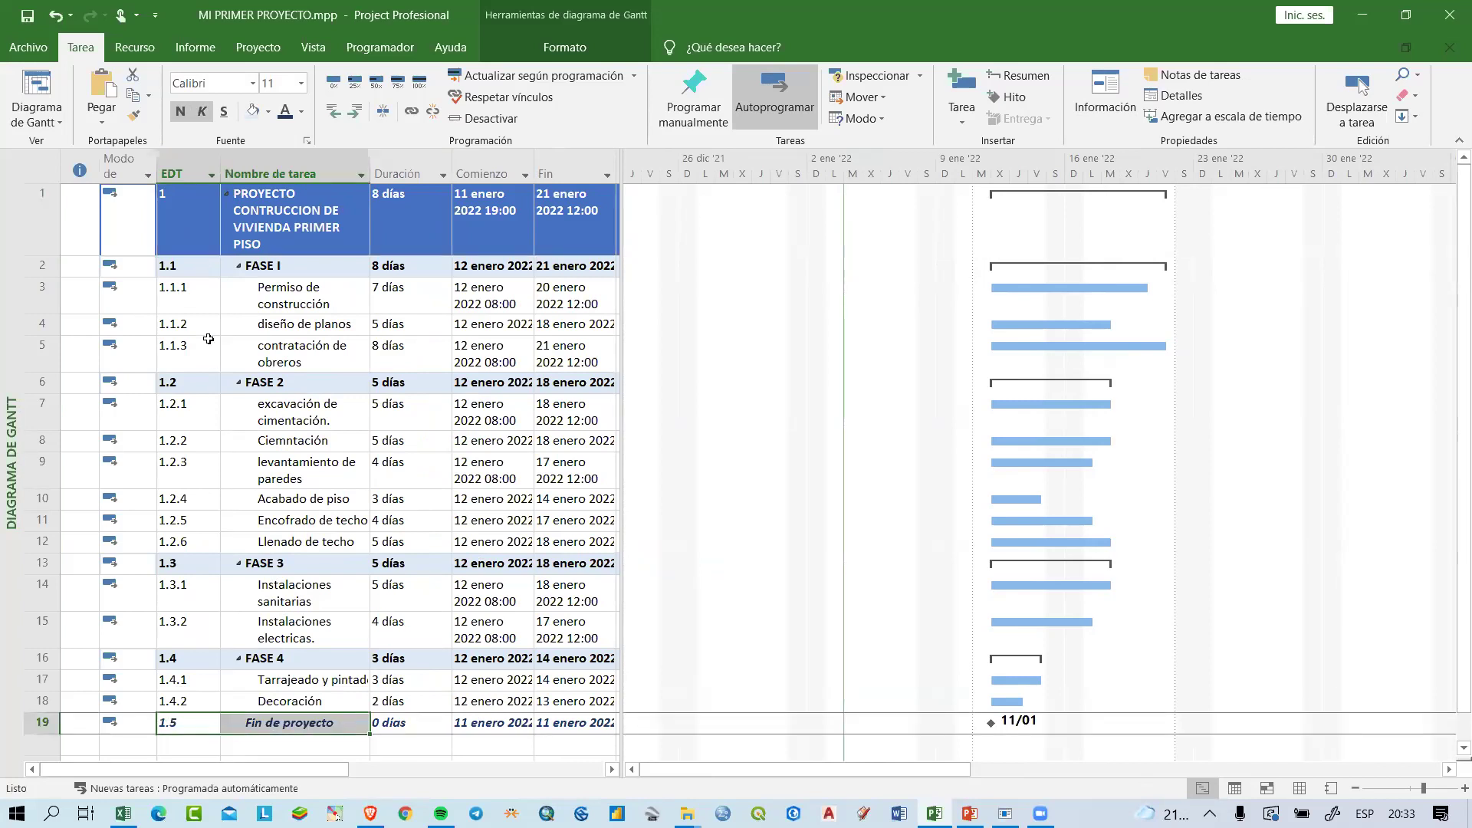
pyautogui.moveTo(171, 290); pyautogui.dragTo(564, 357)
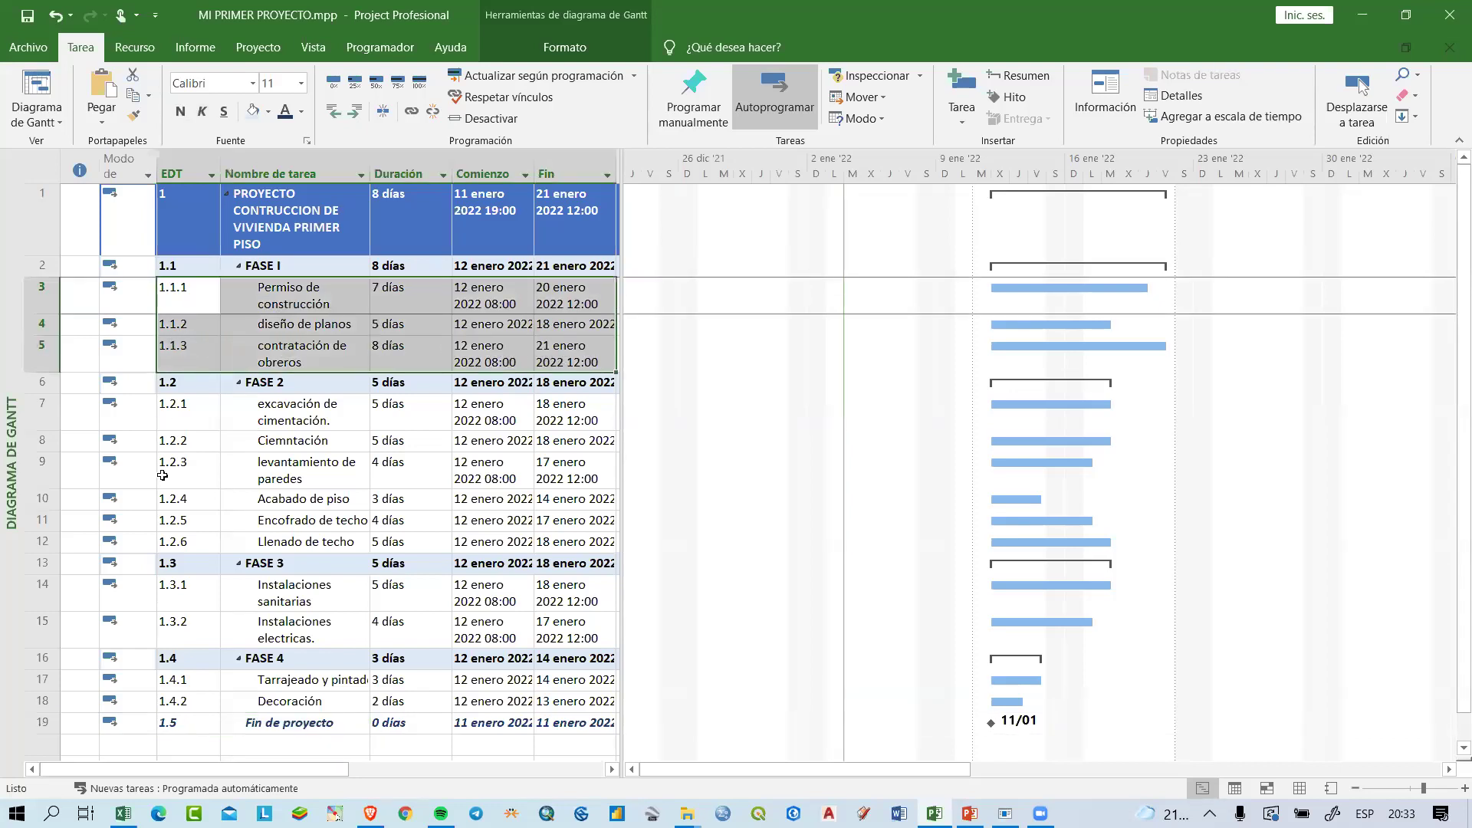
pyautogui.click(165, 526)
pyautogui.scroll(-3, 452, 417)
pyautogui.scroll(3, 453, 417)
# Step: Widen the task table and its Comienzo and Fin columns to show full dates and times on one line
pyautogui.moveTo(629, 163); pyautogui.dragTo(680, 163)
pyautogui.moveTo(535, 170); pyautogui.dragTo(582, 171)
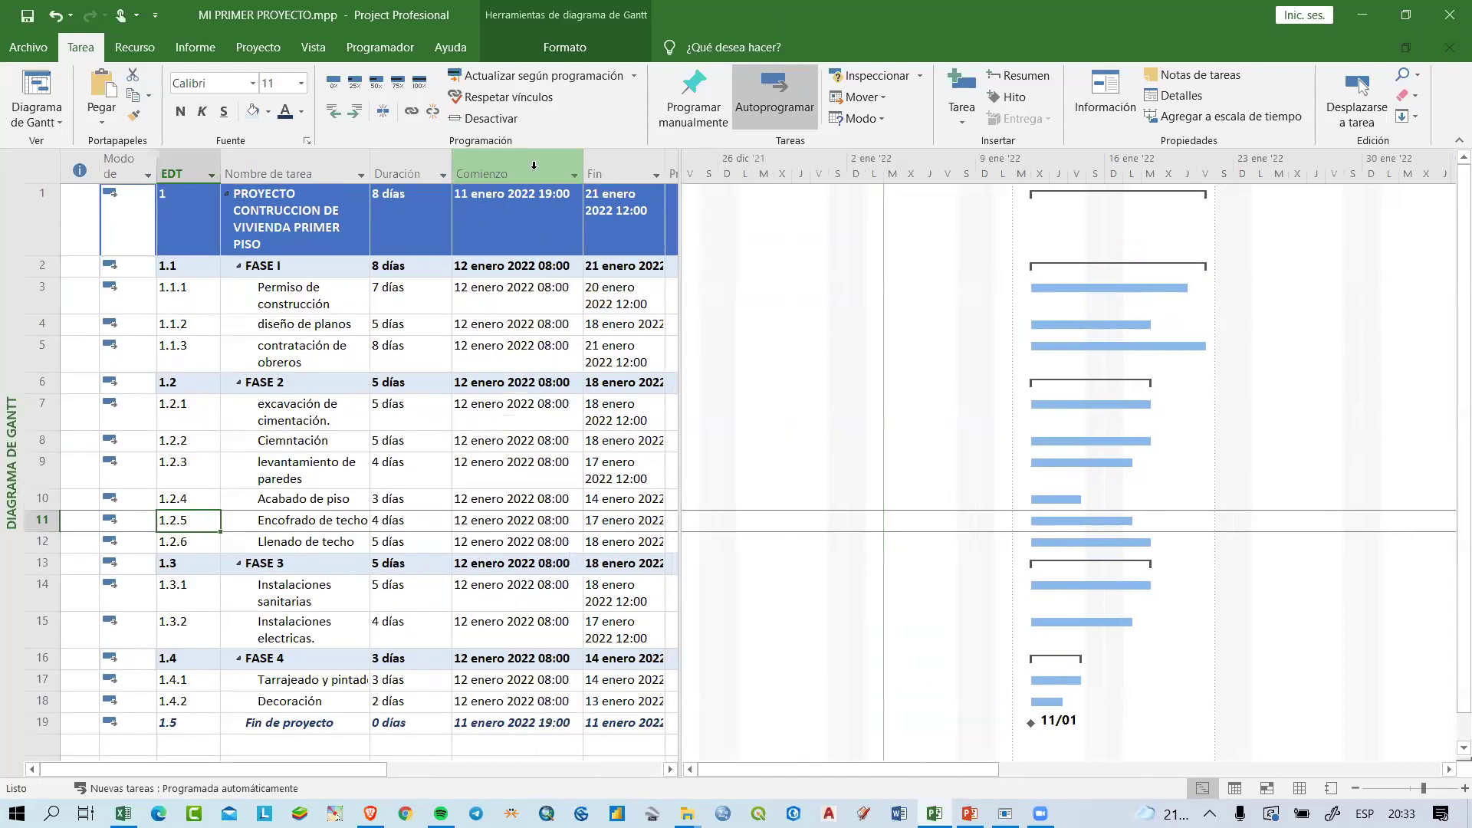
pyautogui.doubleClick(678, 163)
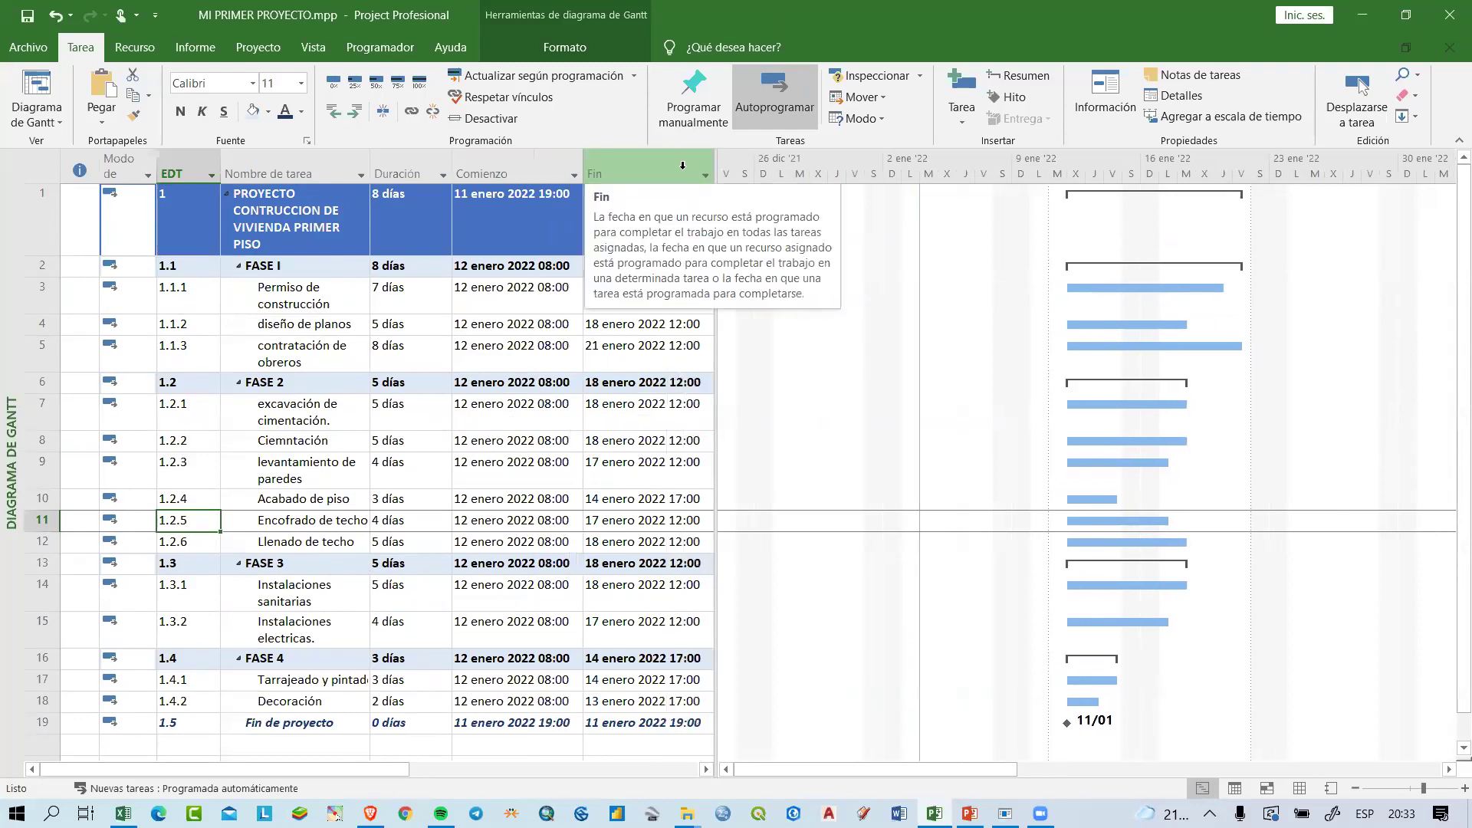
# Step: Examine the task durations against the Gantt bars and the position of the Fin de proyecto milestone
pyautogui.click(263, 310)
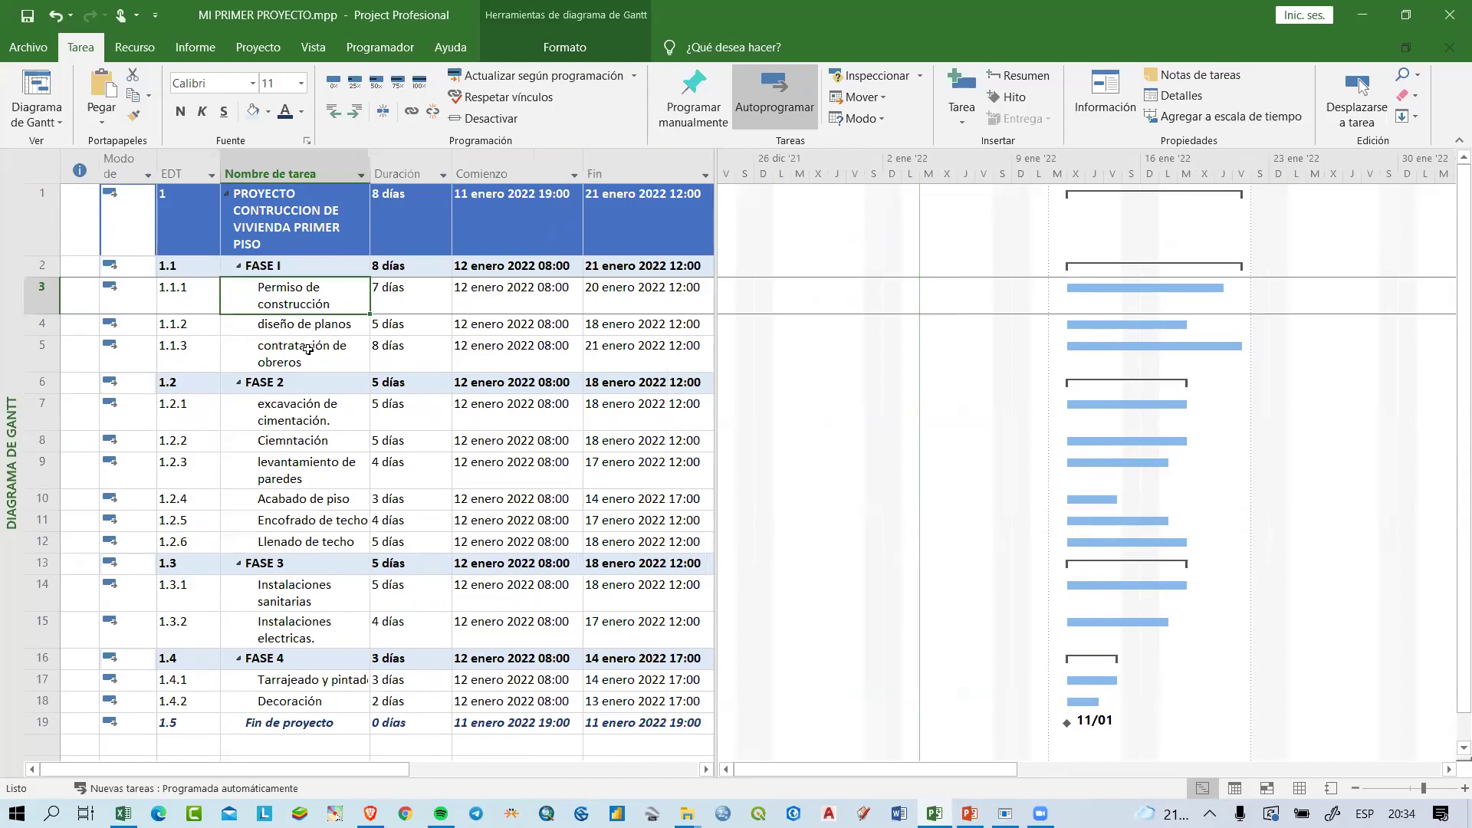
pyautogui.moveTo(405, 285); pyautogui.dragTo(420, 737)
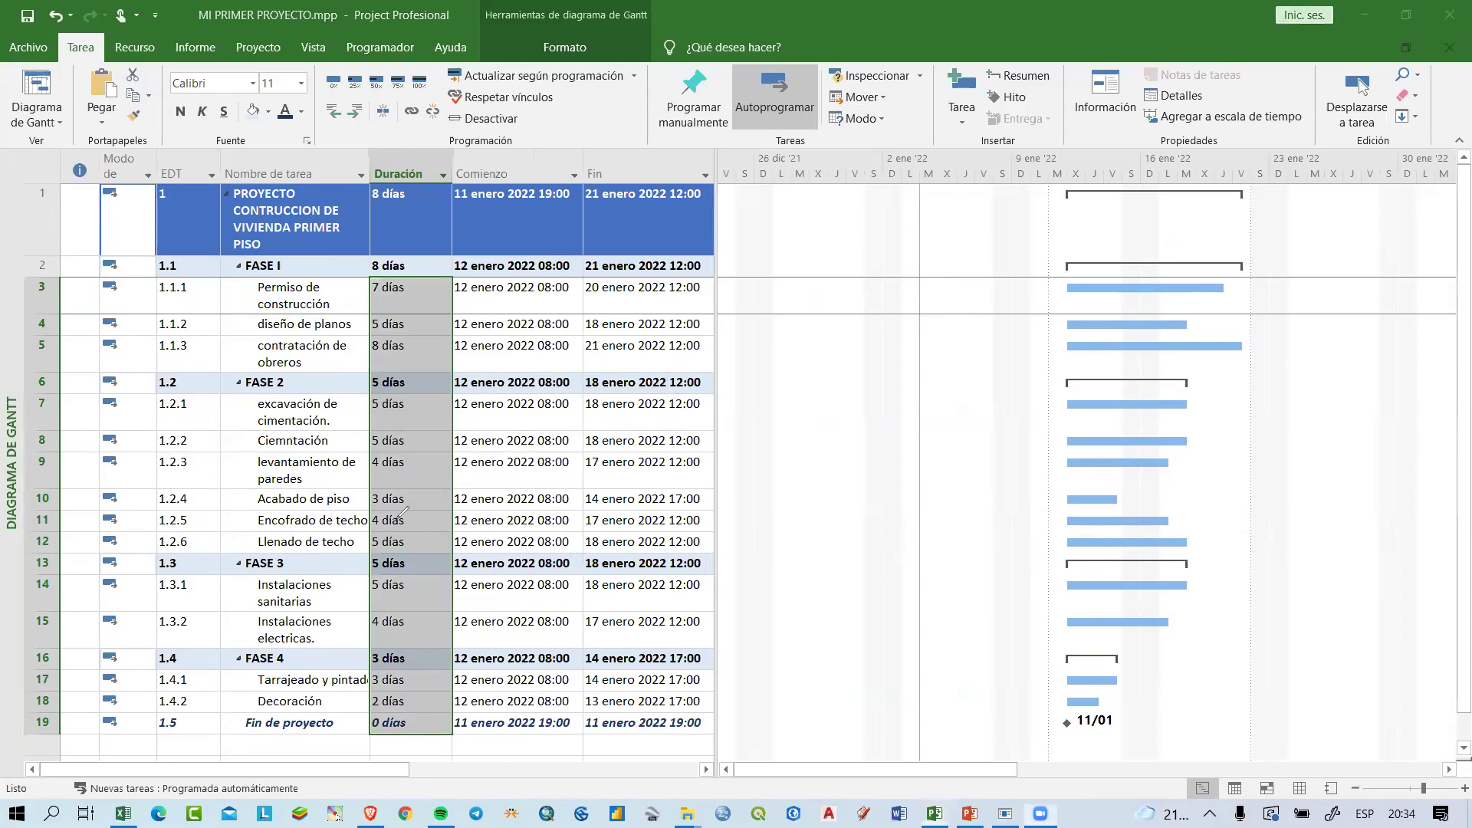
pyautogui.moveTo(1032, 238); pyautogui.dragTo(1234, 744)
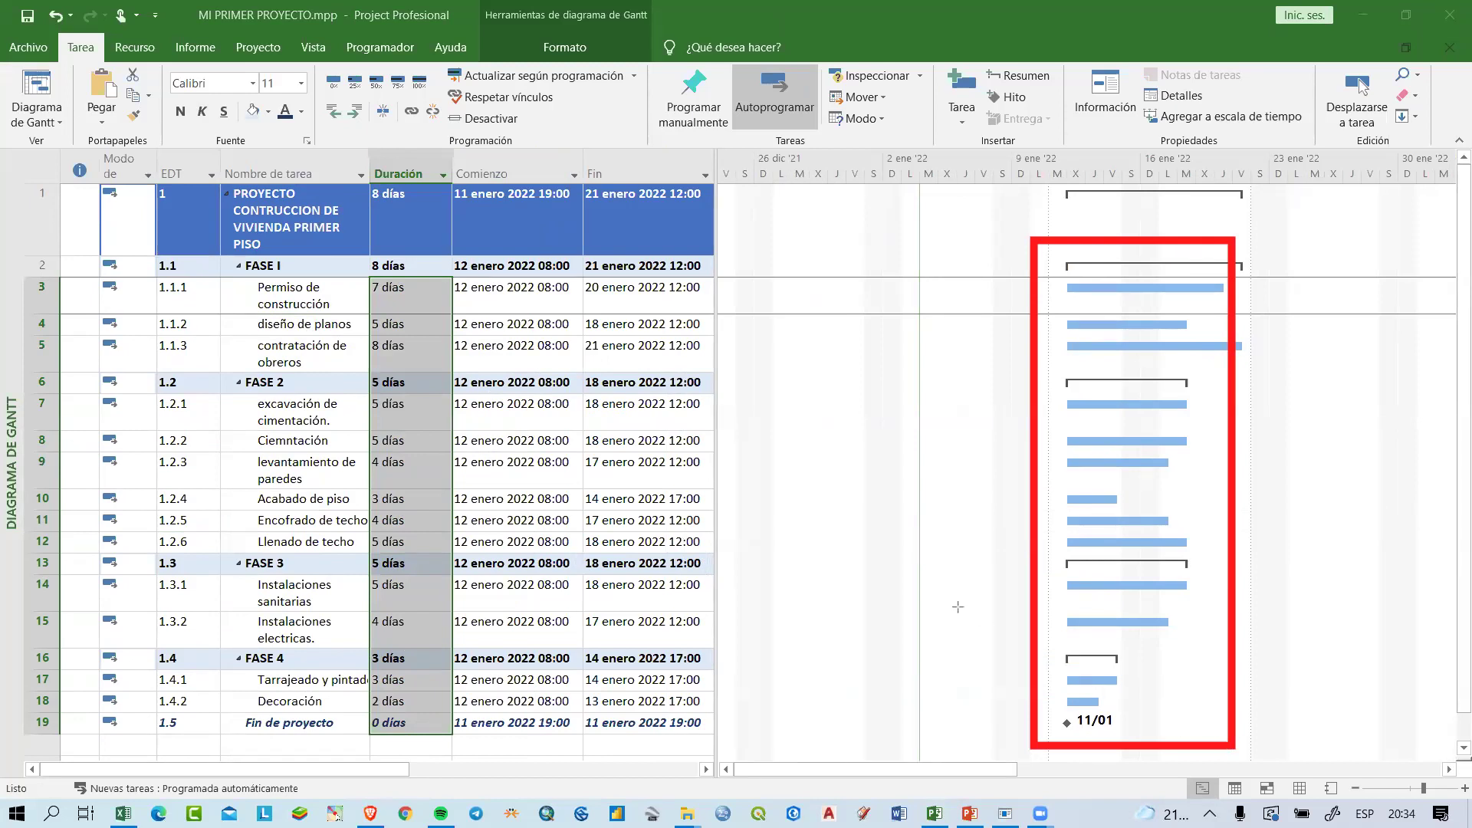
pyautogui.press('Escape')
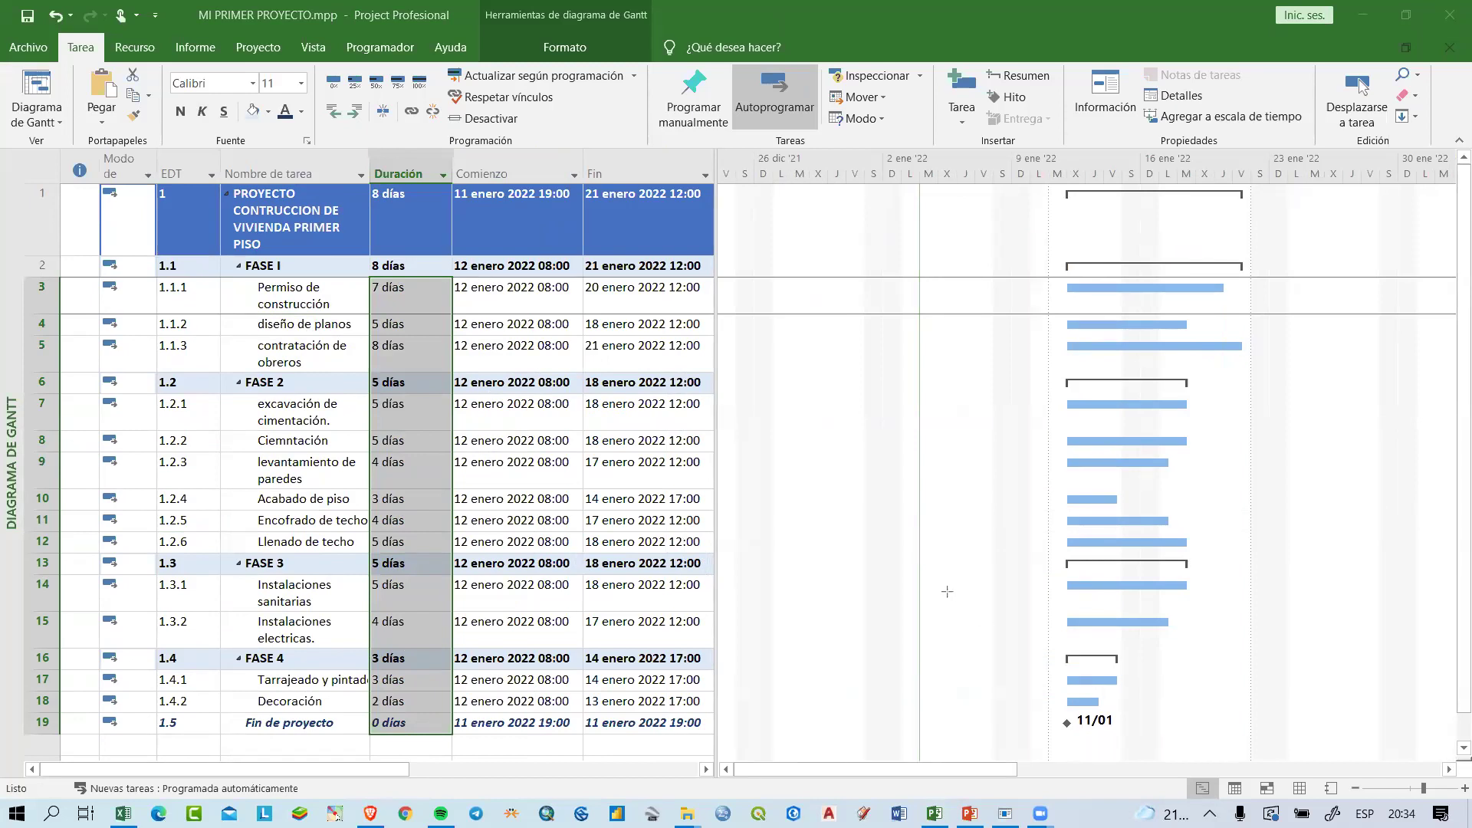
pyautogui.click(201, 296)
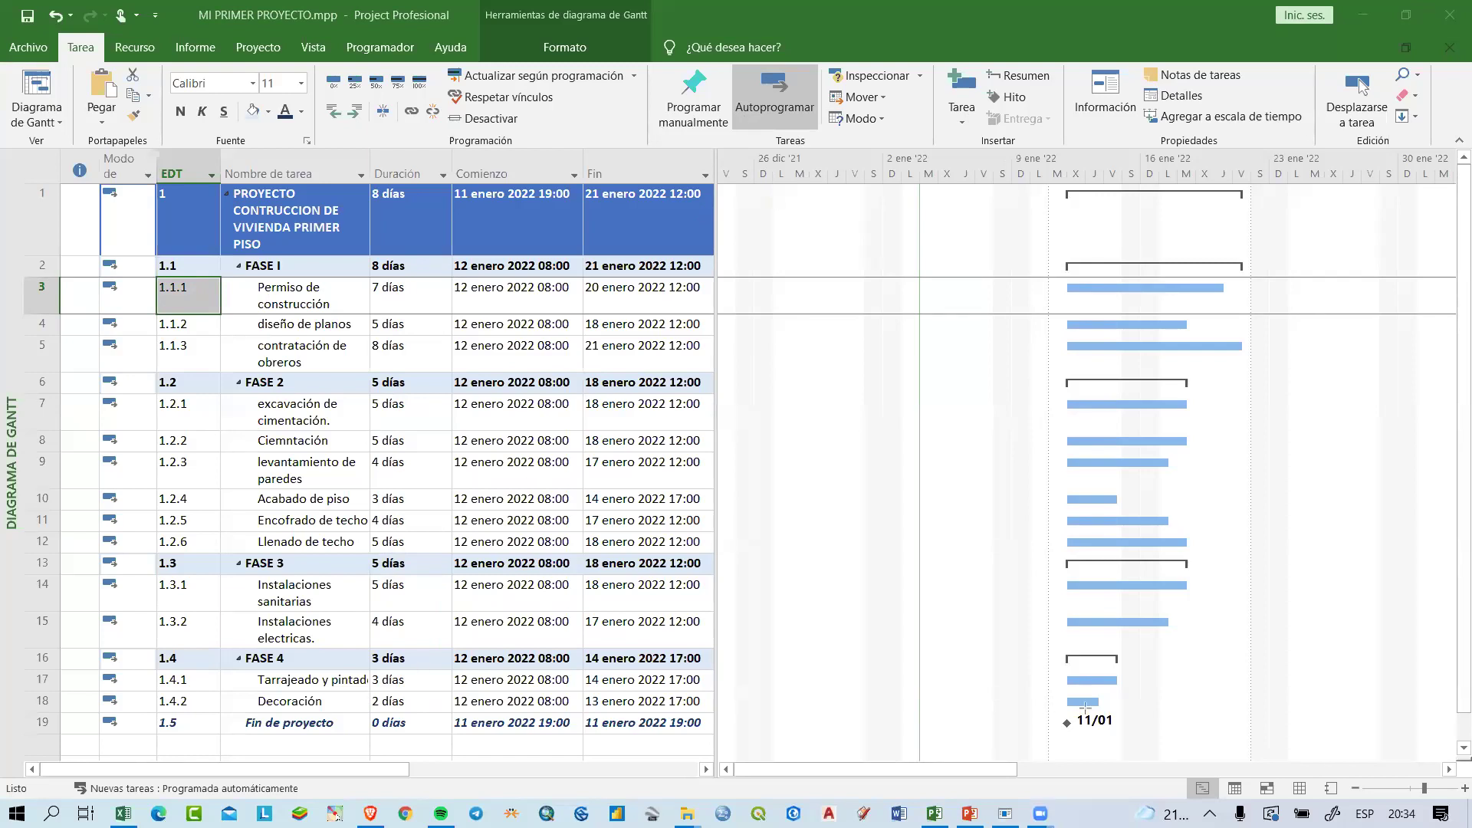
pyautogui.moveTo(1122, 735); pyautogui.dragTo(1023, 704)
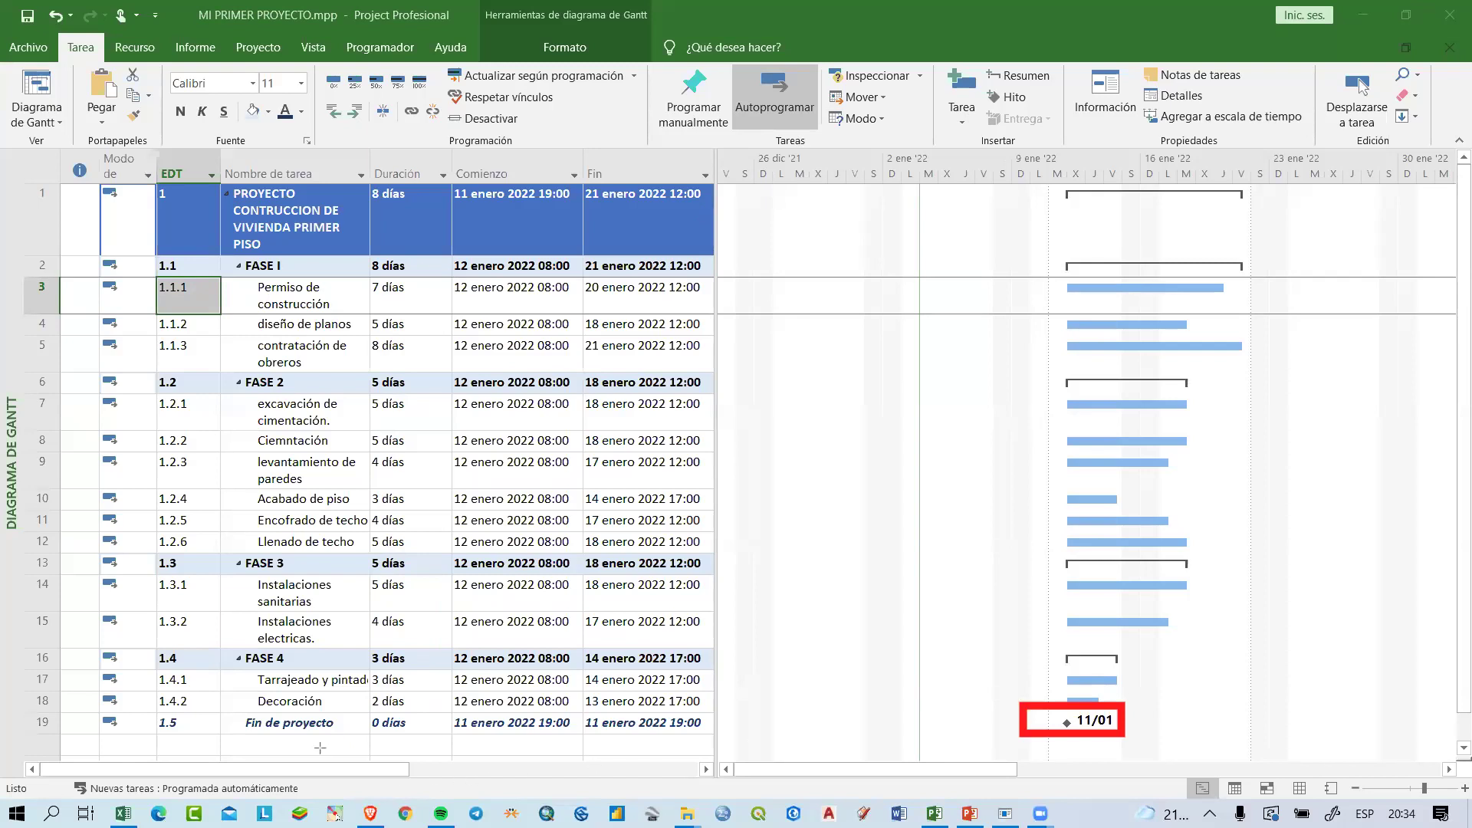
pyautogui.moveTo(380, 738); pyautogui.dragTo(227, 705)
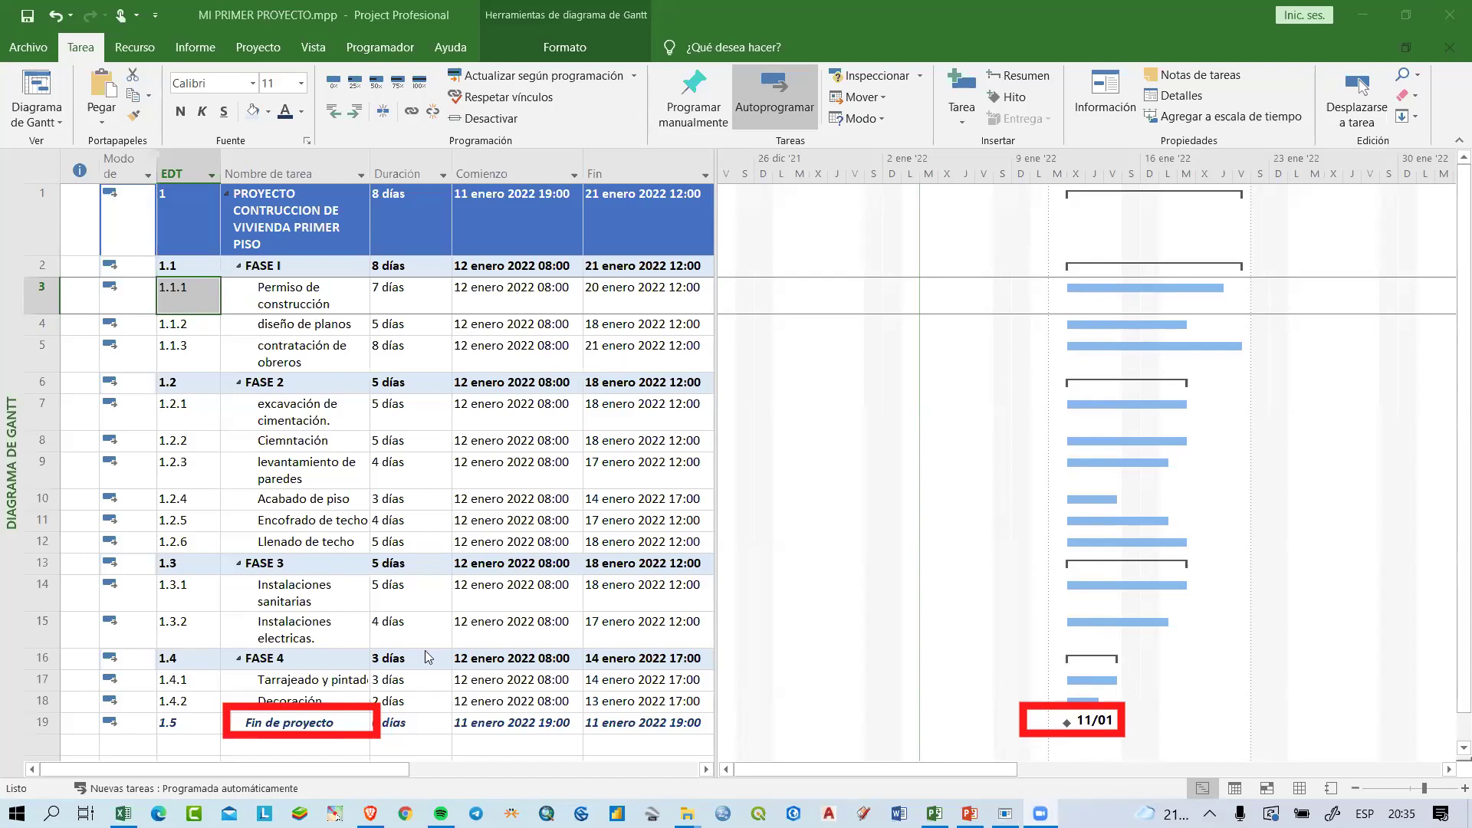
pyautogui.moveTo(1046, 267)
pyautogui.mouseDown()
pyautogui.moveTo(1080, 688)
pyautogui.moveTo(1051, 726)
pyautogui.mouseUp()
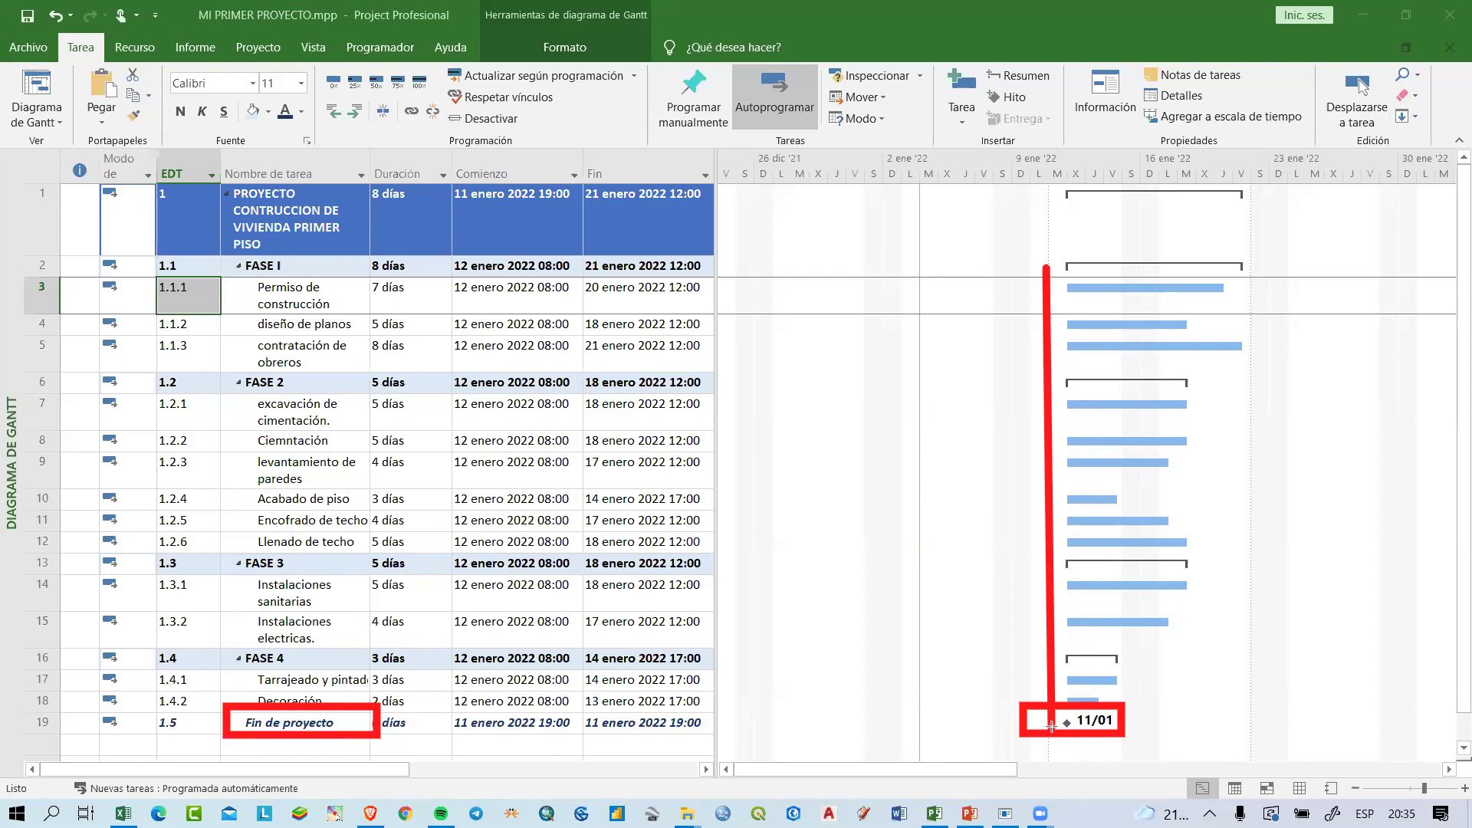
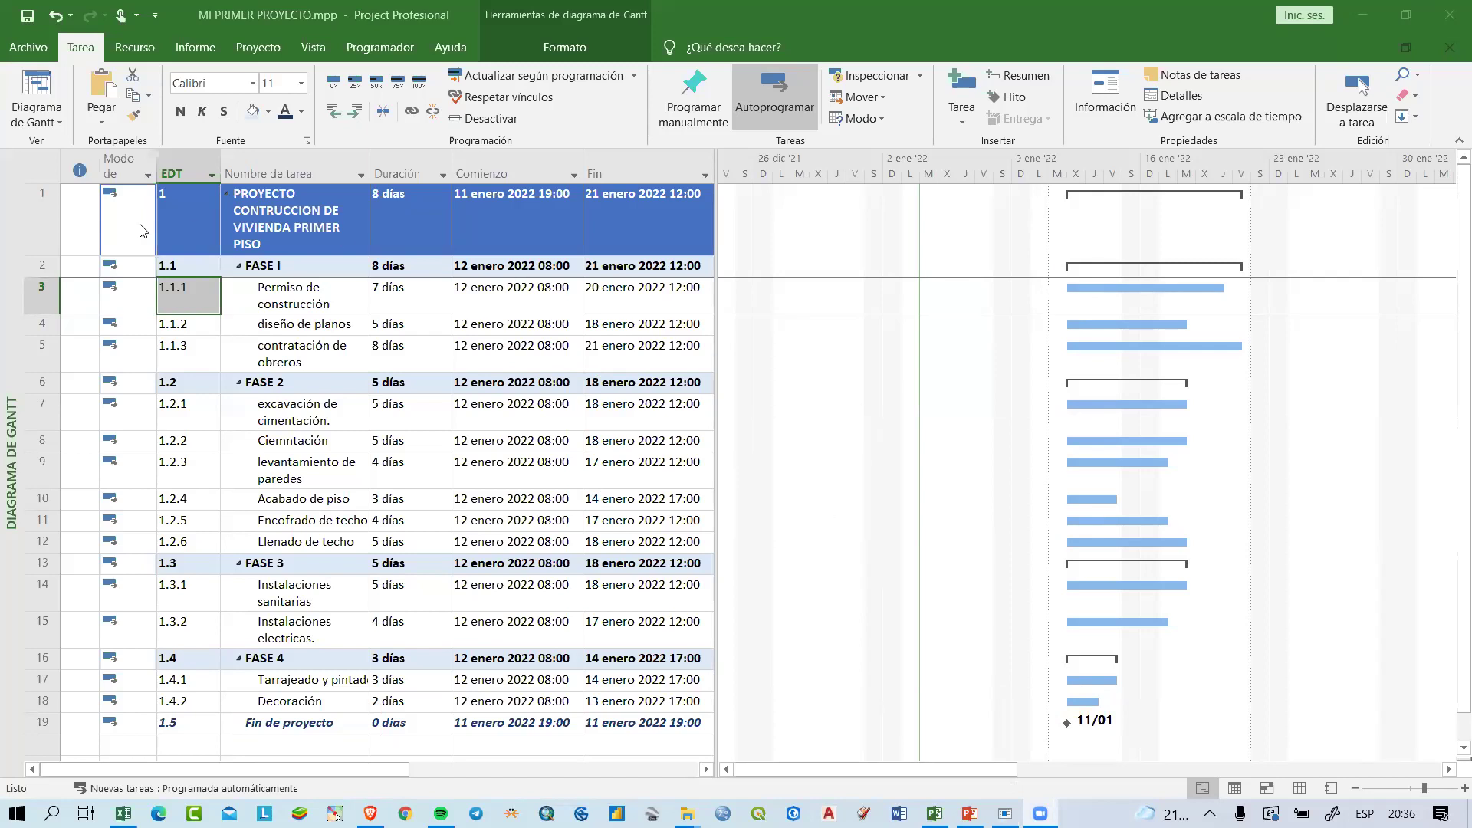
pyautogui.click(299, 227)
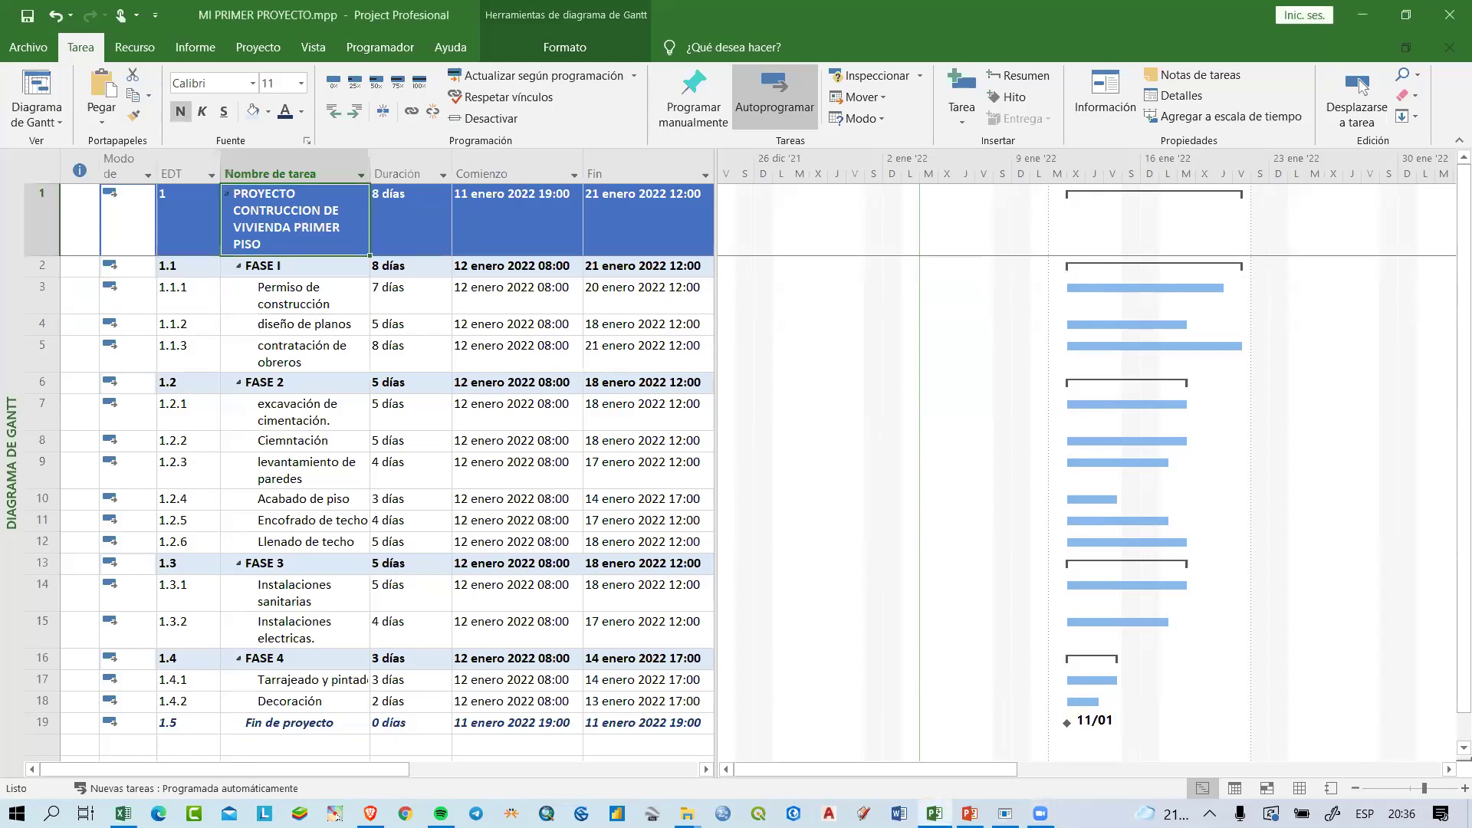
pyautogui.click(412, 112)
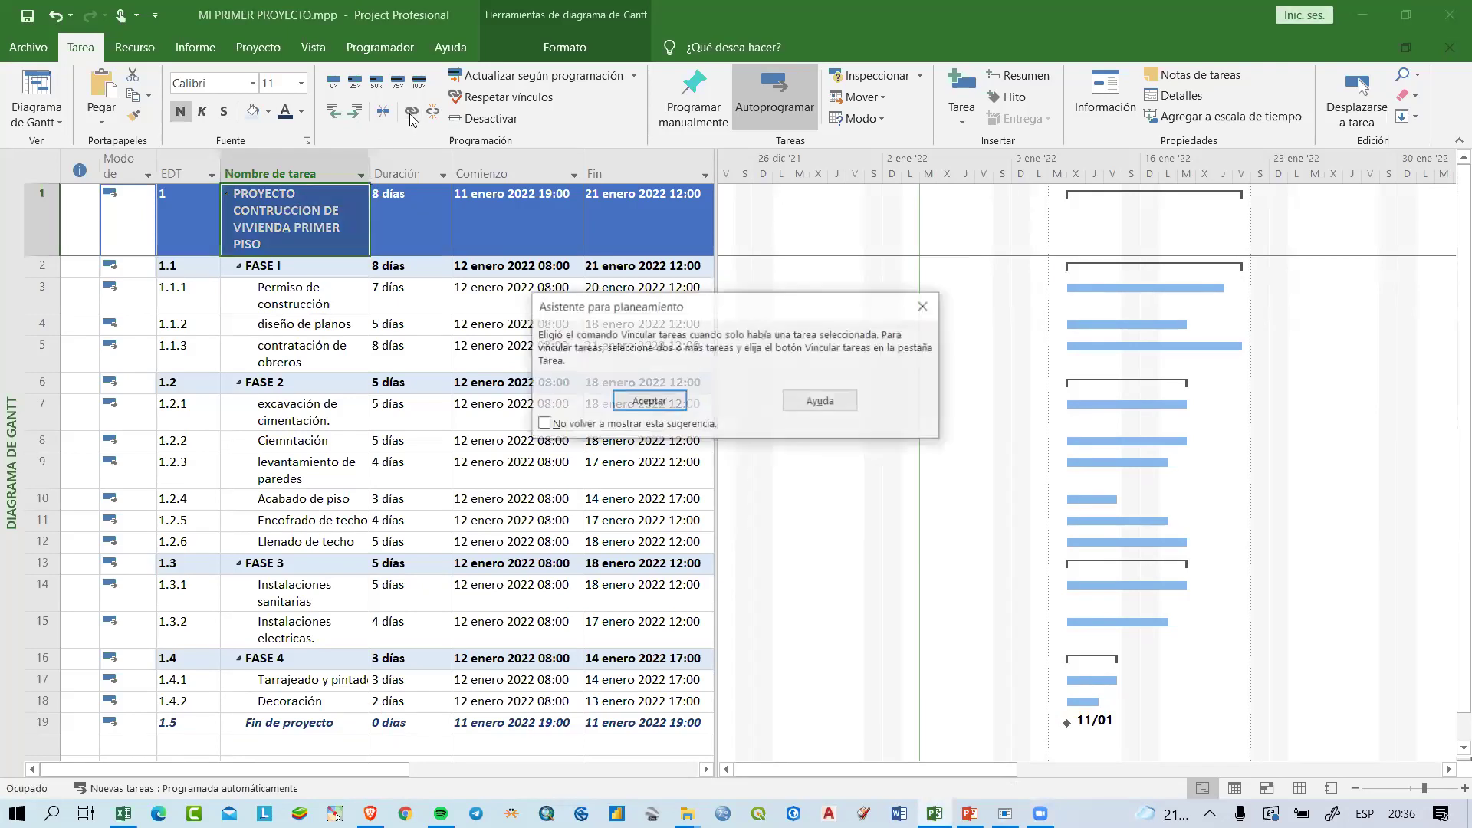
pyautogui.click(662, 400)
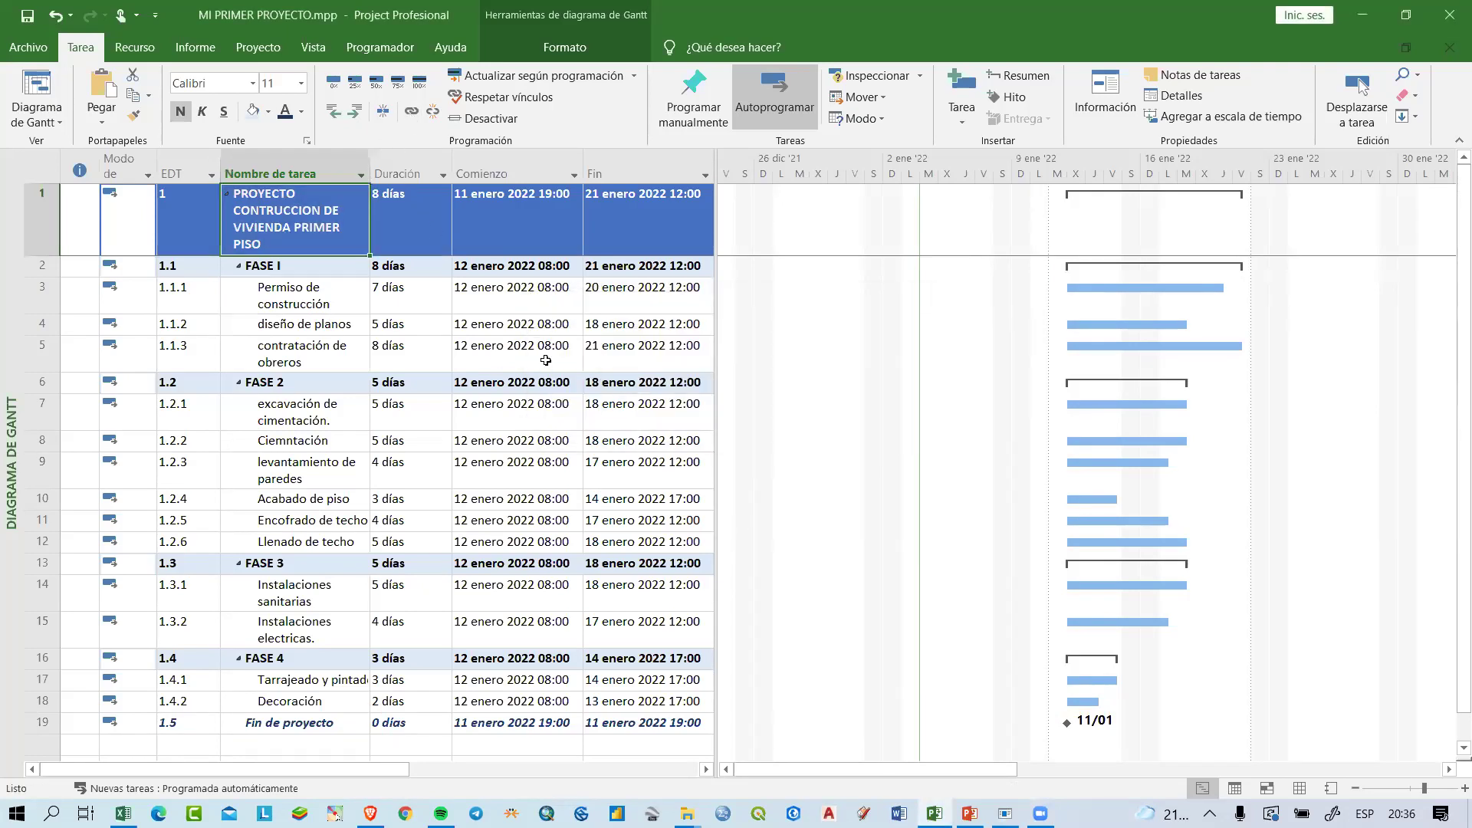
# Step: Try linking all rows from the project summary to Fin de proyecto with the complete project in view, and undo it
pyautogui.moveTo(306, 228); pyautogui.dragTo(325, 718)
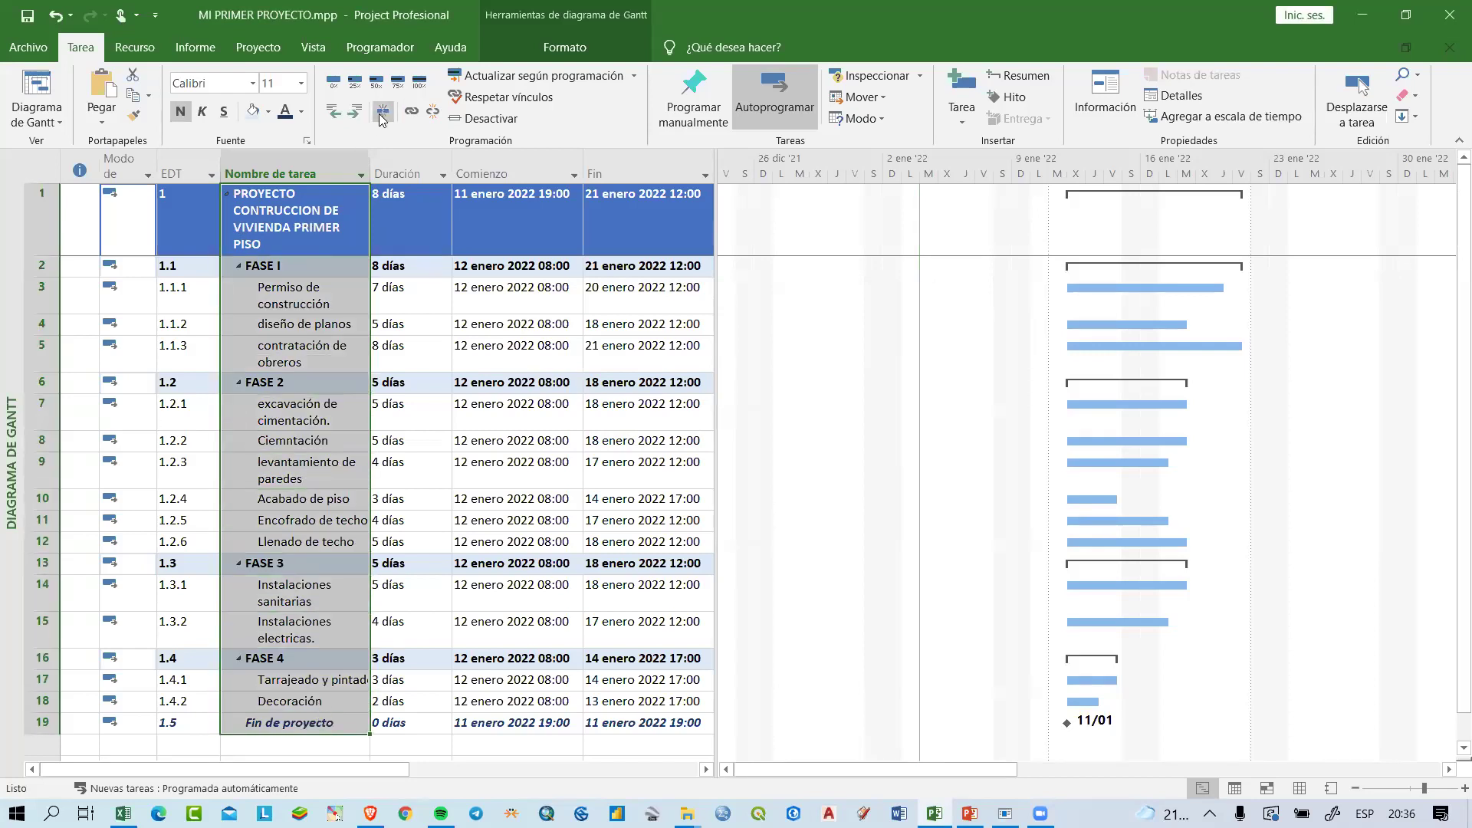
pyautogui.click(412, 112)
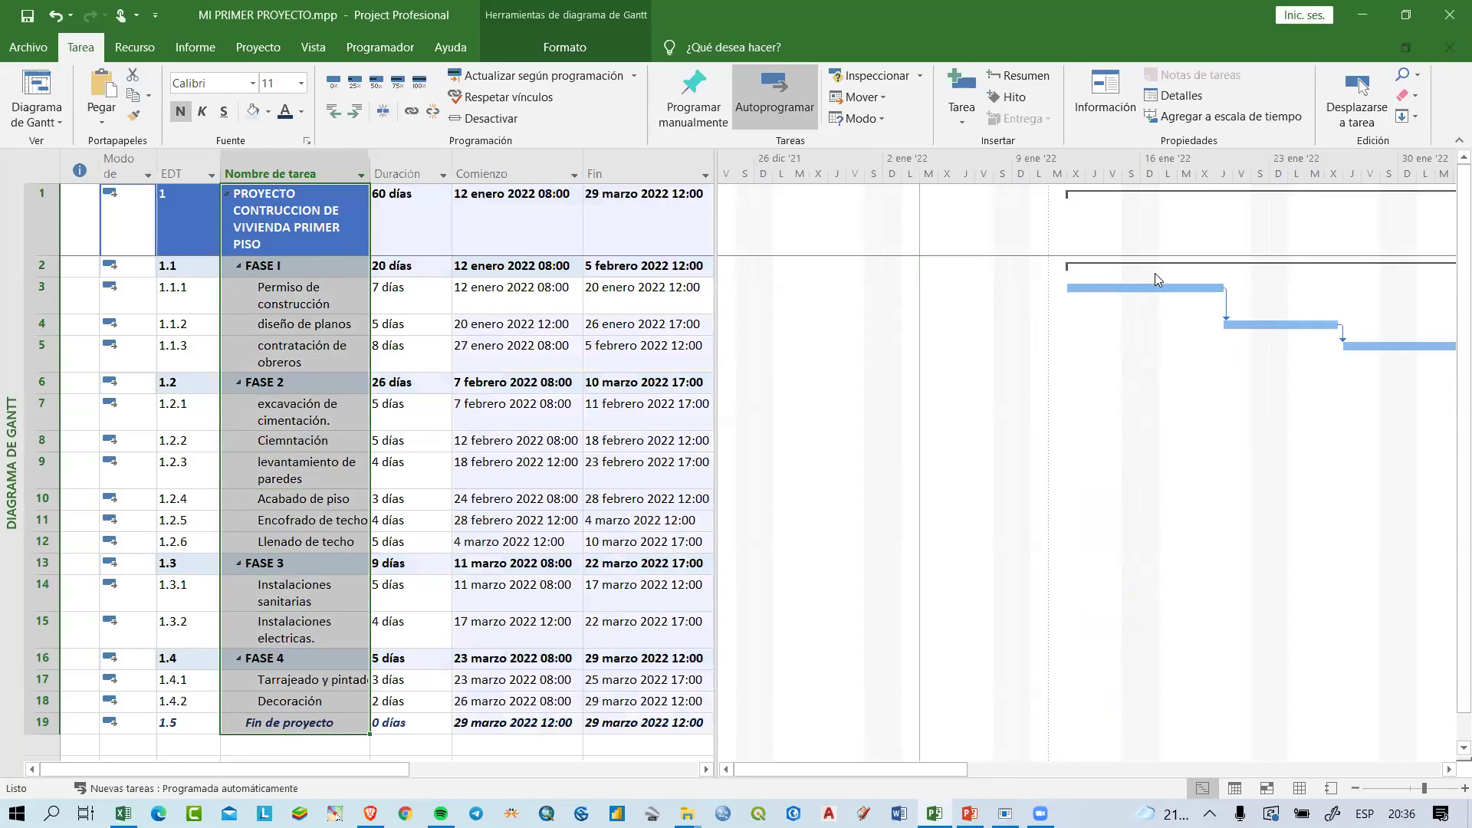
pyautogui.rightClick(973, 173)
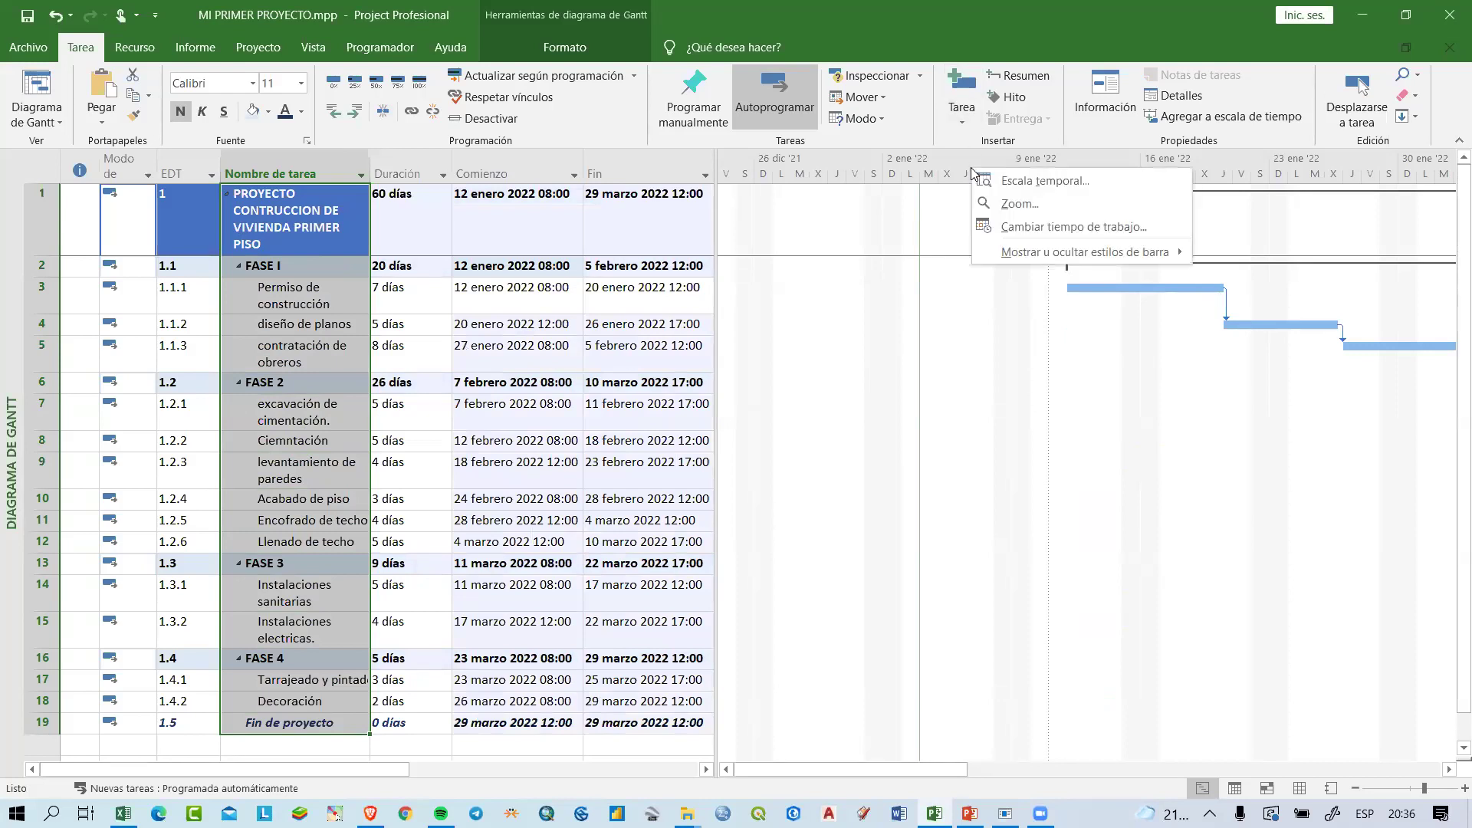
pyautogui.click(983, 203)
pyautogui.click(655, 436)
pyautogui.click(773, 497)
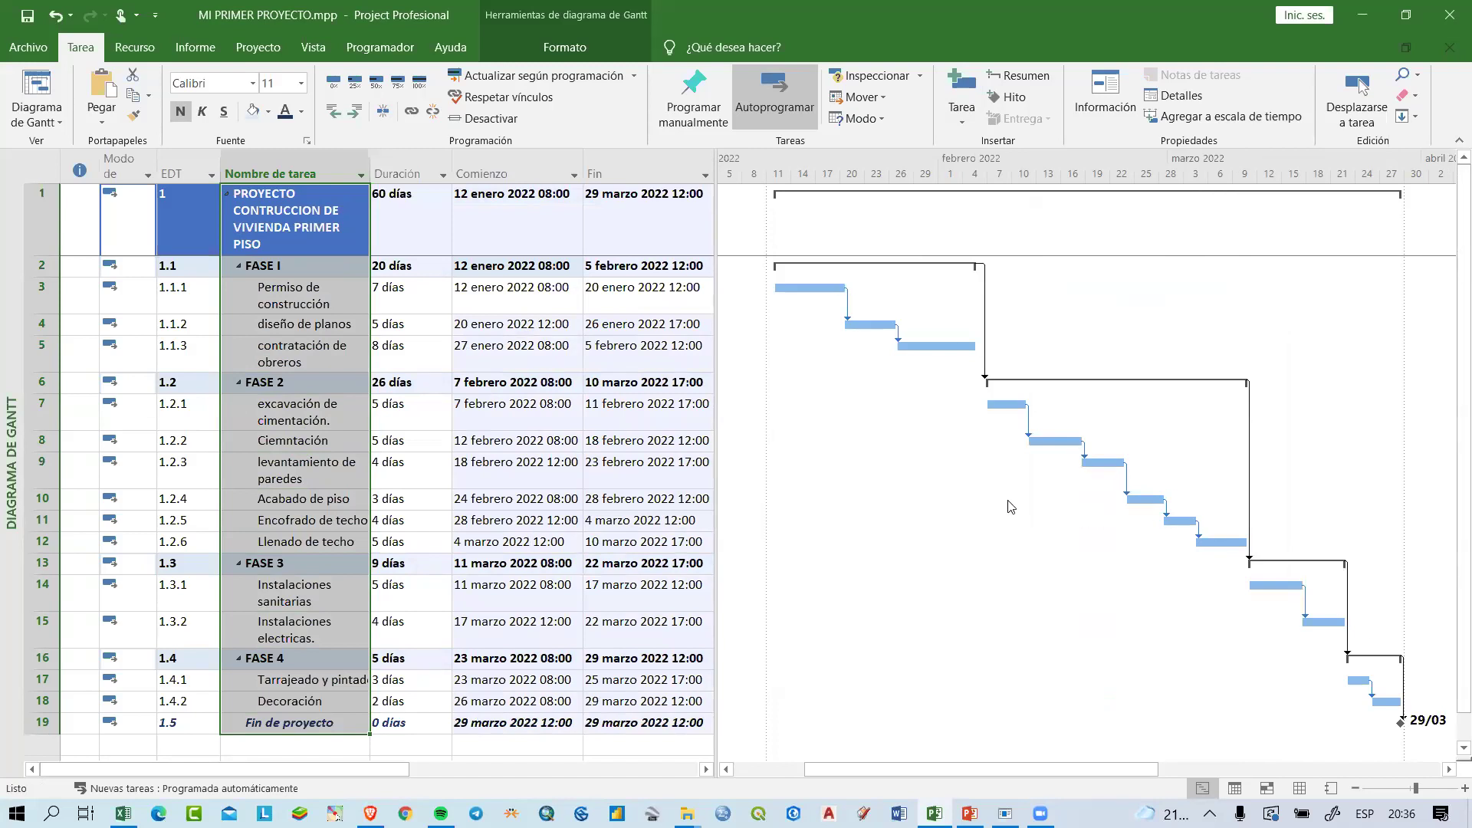
pyautogui.hotkey('ctrl', 'shift', 'F2')
pyautogui.click(403, 383)
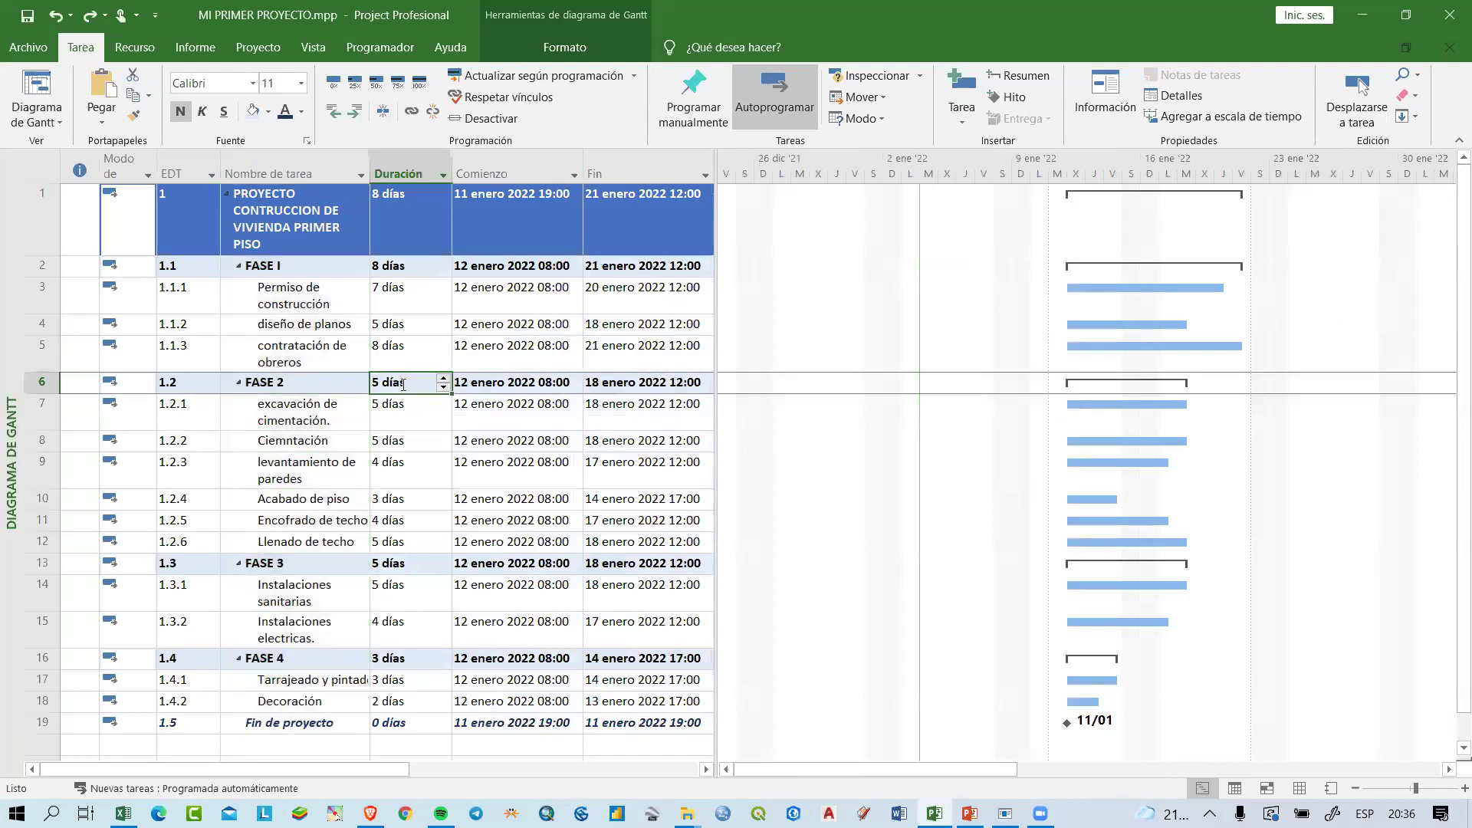
# Step: Link all rows from the project summary to Fin de proyecto in sequence and zoom the Gantt chart to the complete project
pyautogui.moveTo(291, 222); pyautogui.dragTo(297, 723)
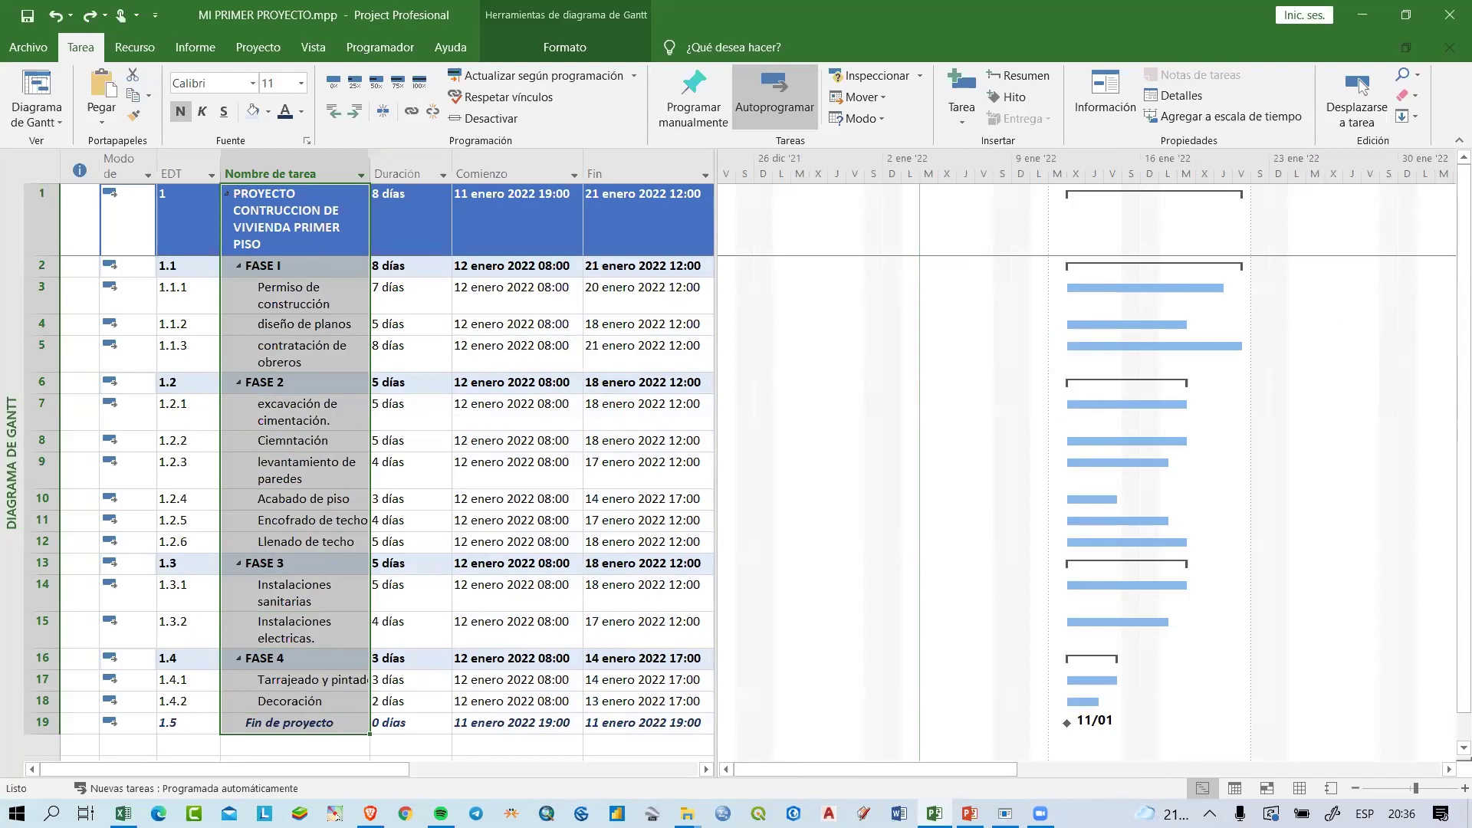
pyautogui.click(411, 112)
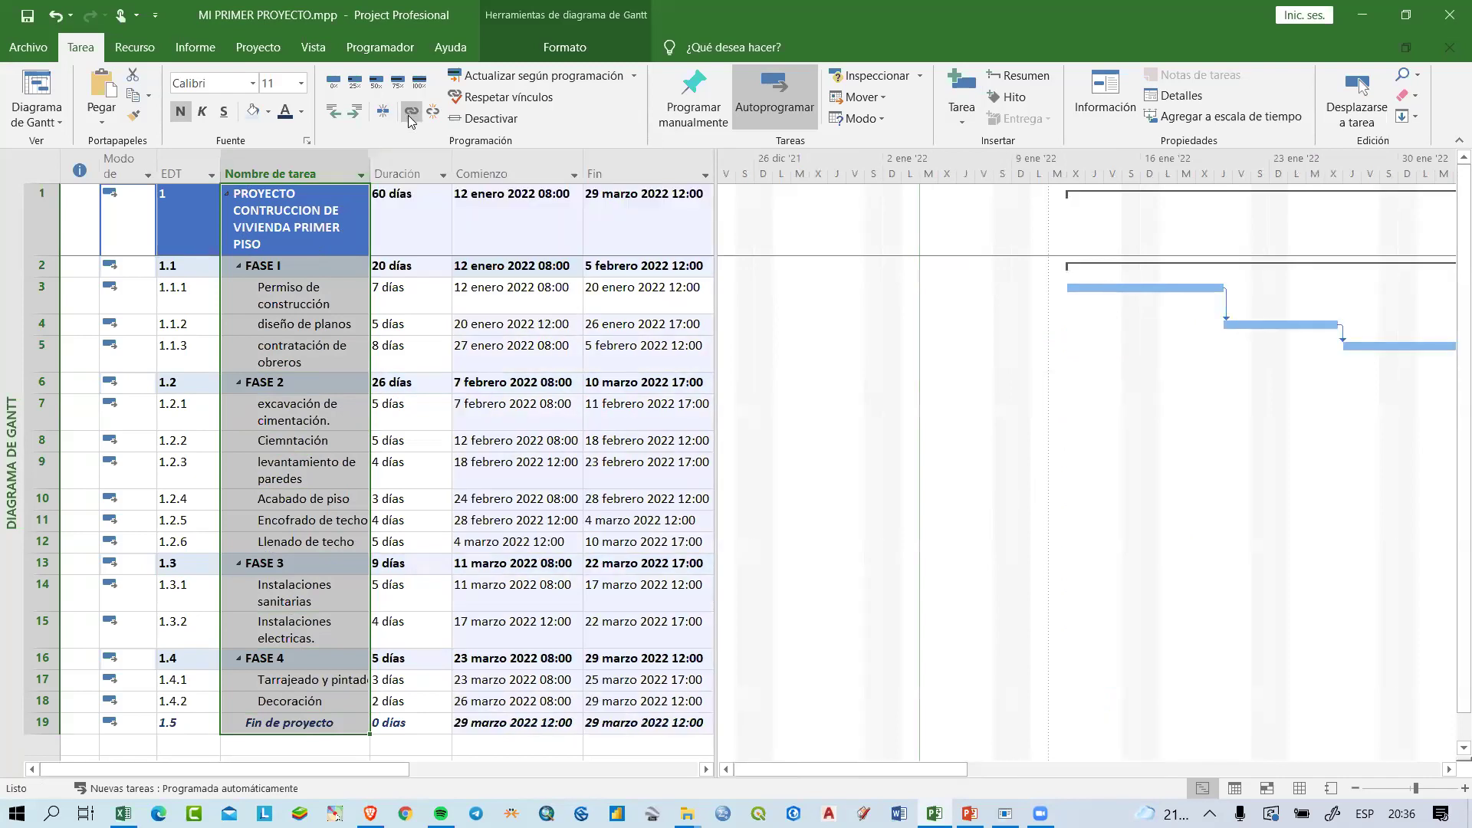
pyautogui.rightClick(1061, 173)
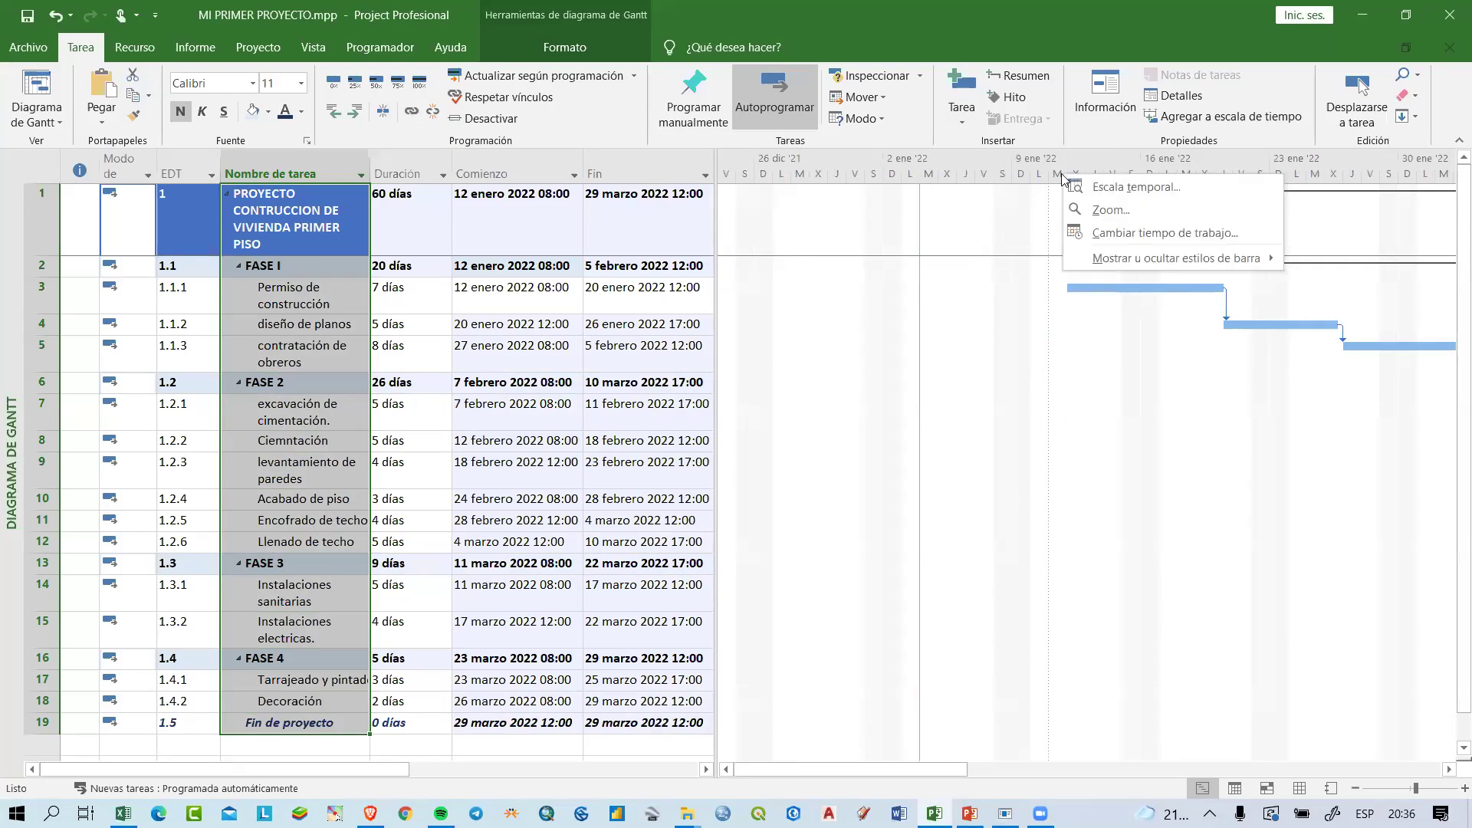
pyautogui.click(1110, 220)
pyautogui.click(652, 437)
pyautogui.click(751, 497)
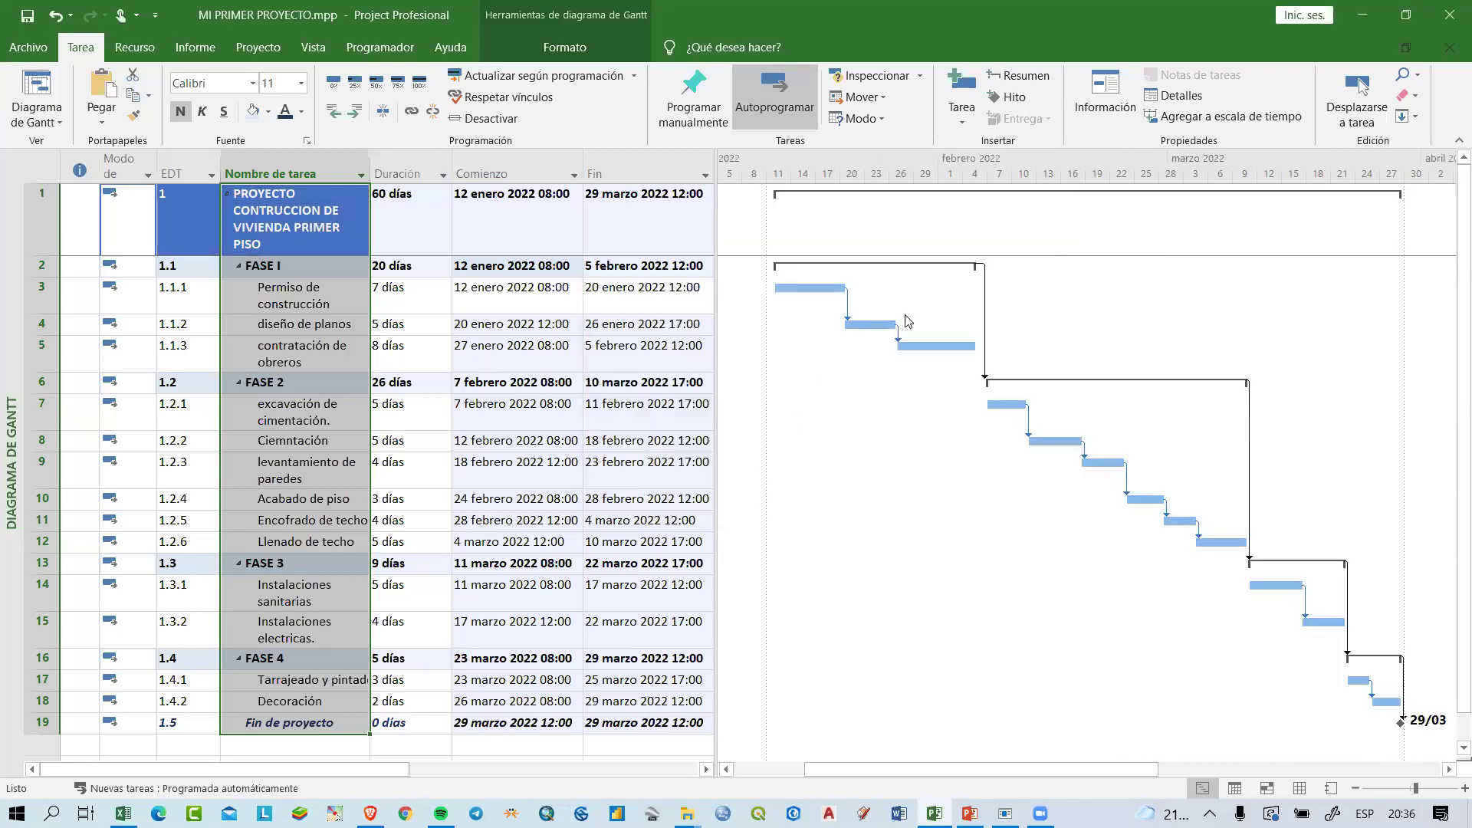
# Step: Zoom the Gantt chart to the complete project
pyautogui.rightClick(1059, 169)
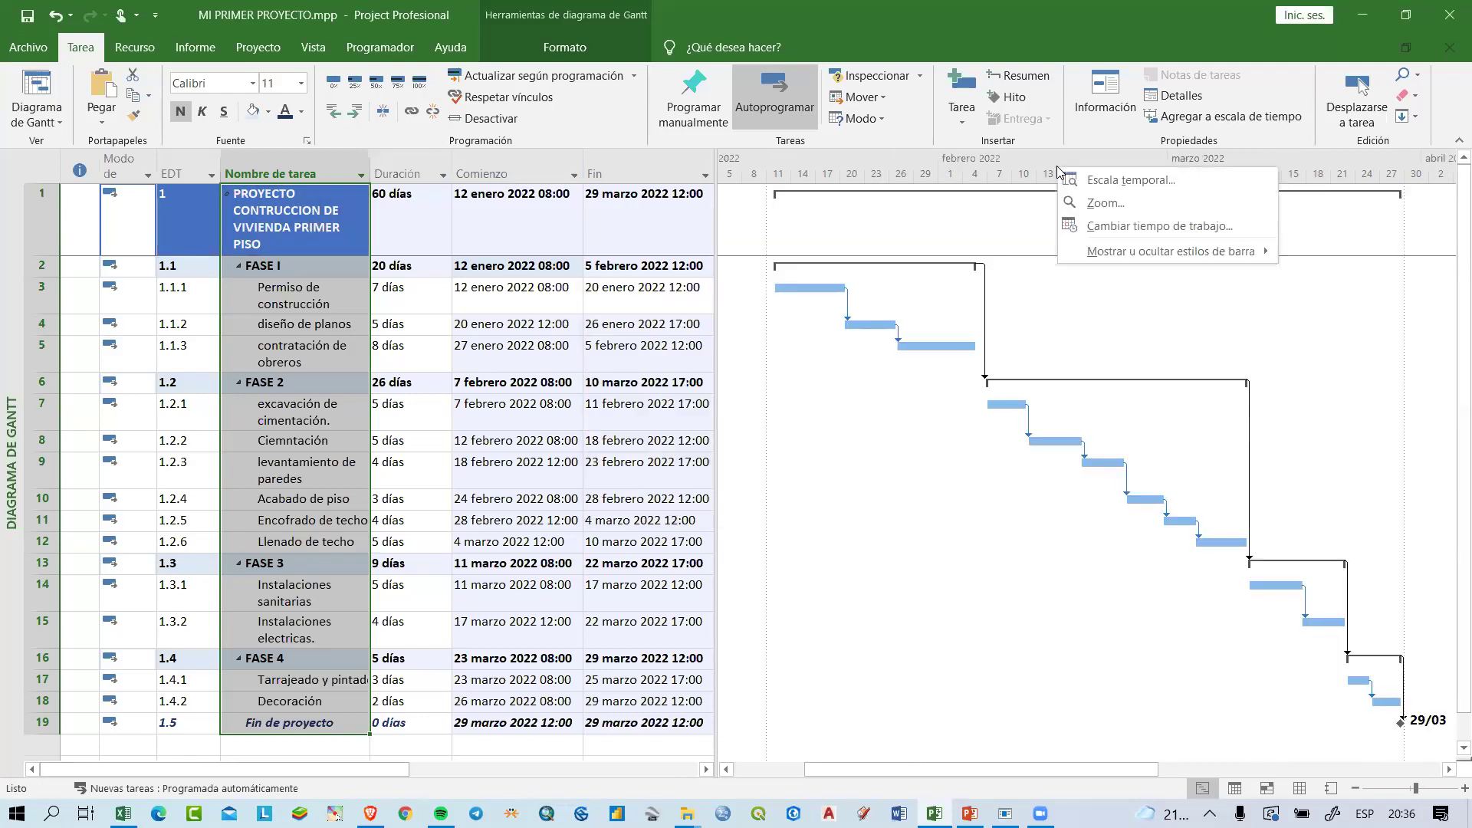
pyautogui.click(1104, 203)
pyautogui.click(704, 442)
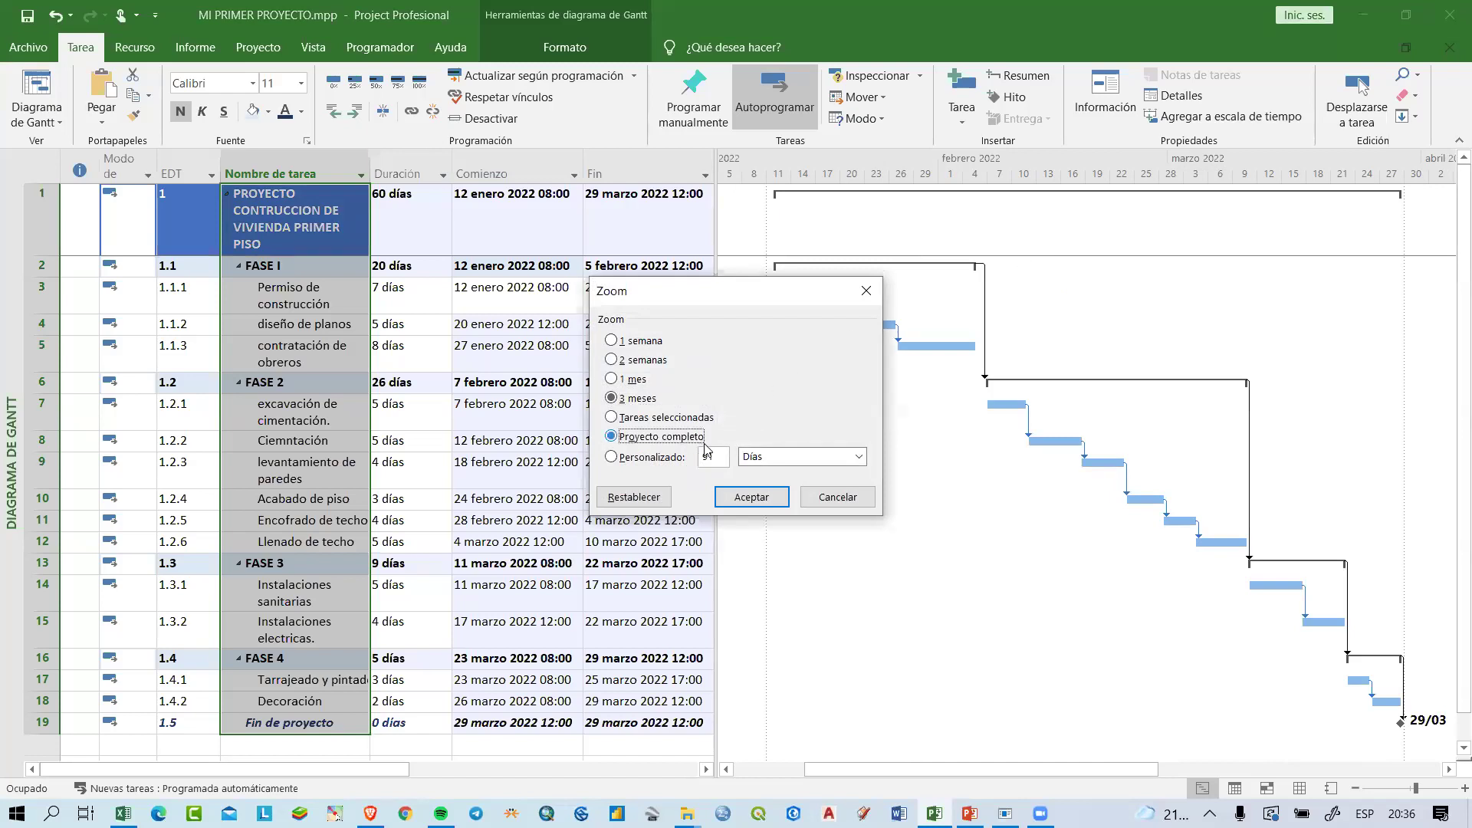
pyautogui.click(761, 499)
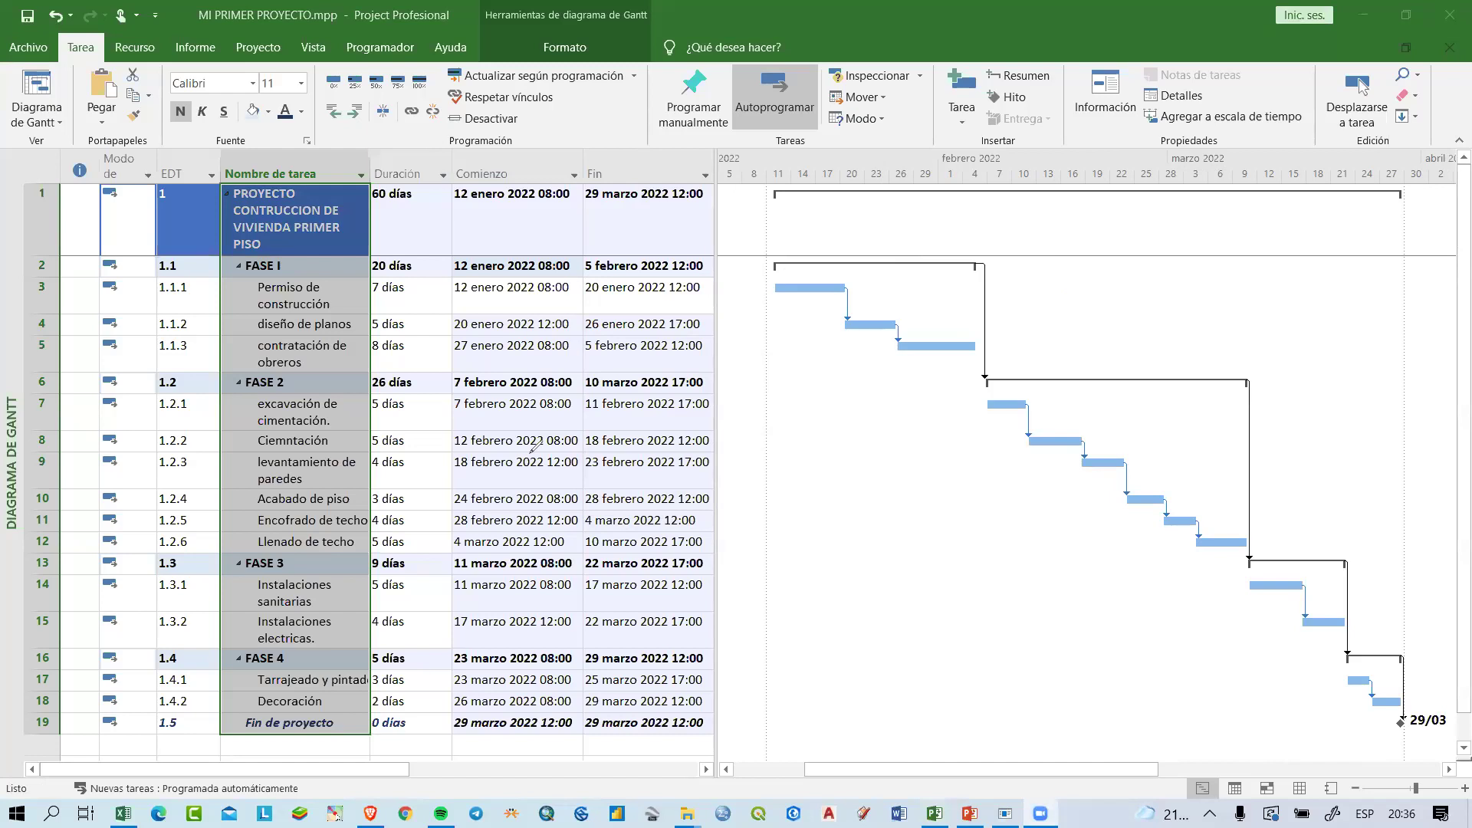
# Step: Examine the Gantt bars of each phase and the links that connect the phase summary bars
pyautogui.moveTo(735, 240); pyautogui.dragTo(1446, 744)
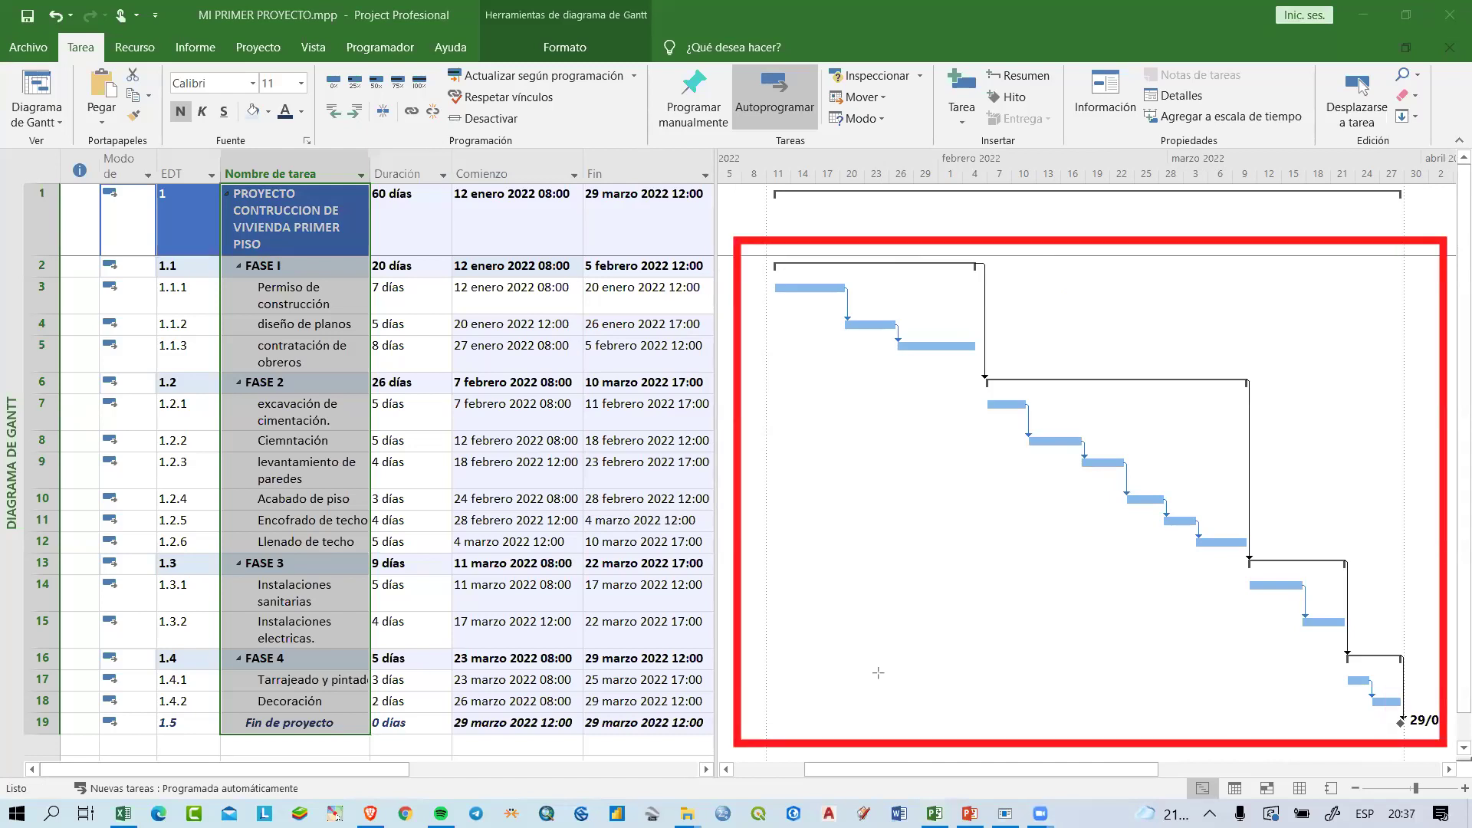
pyautogui.press('Escape')
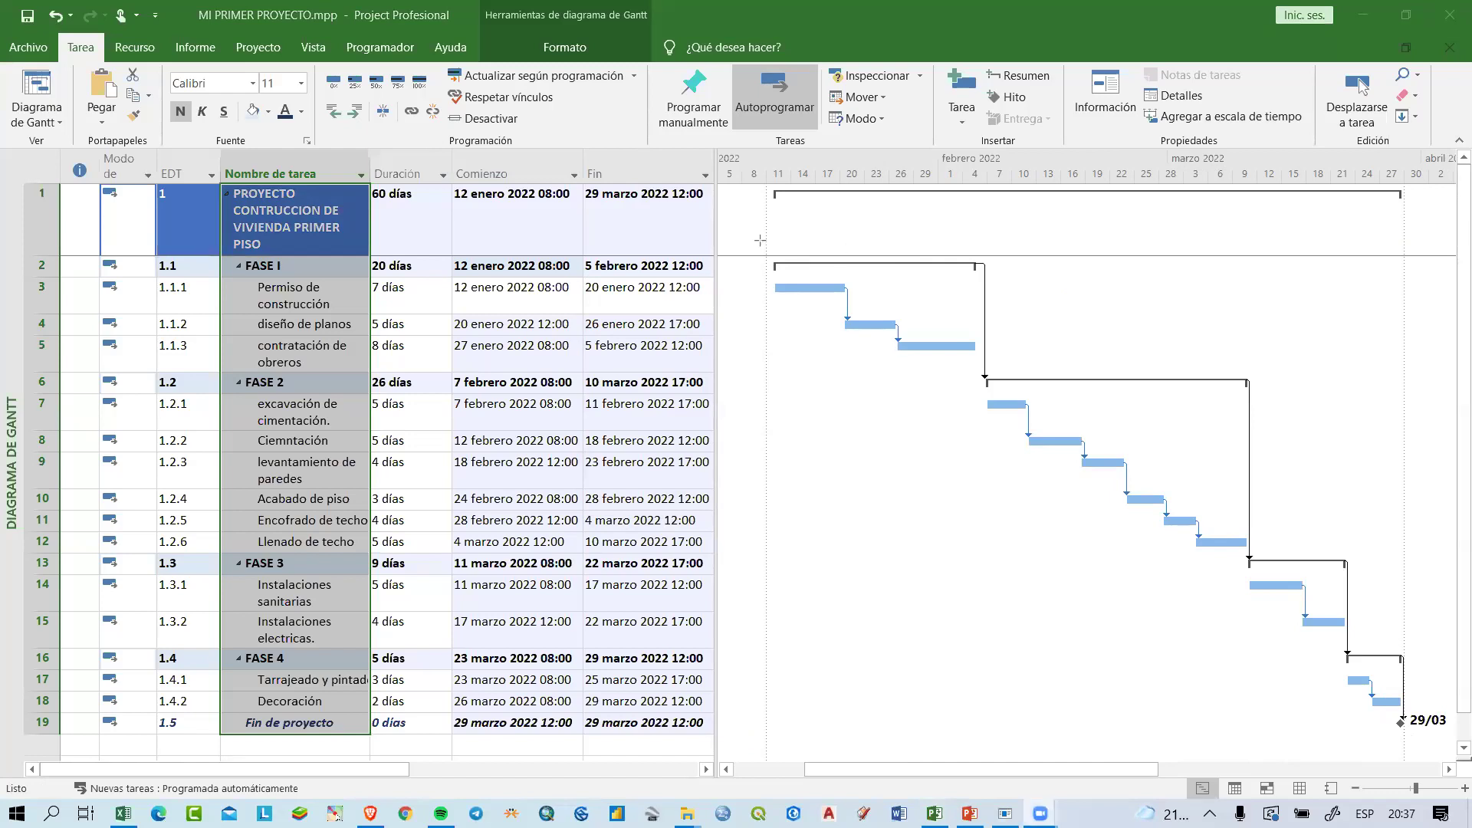
pyautogui.moveTo(763, 238)
pyautogui.mouseDown()
pyautogui.moveTo(960, 401)
pyautogui.moveTo(991, 401)
pyautogui.moveTo(1158, 503)
pyautogui.mouseUp()
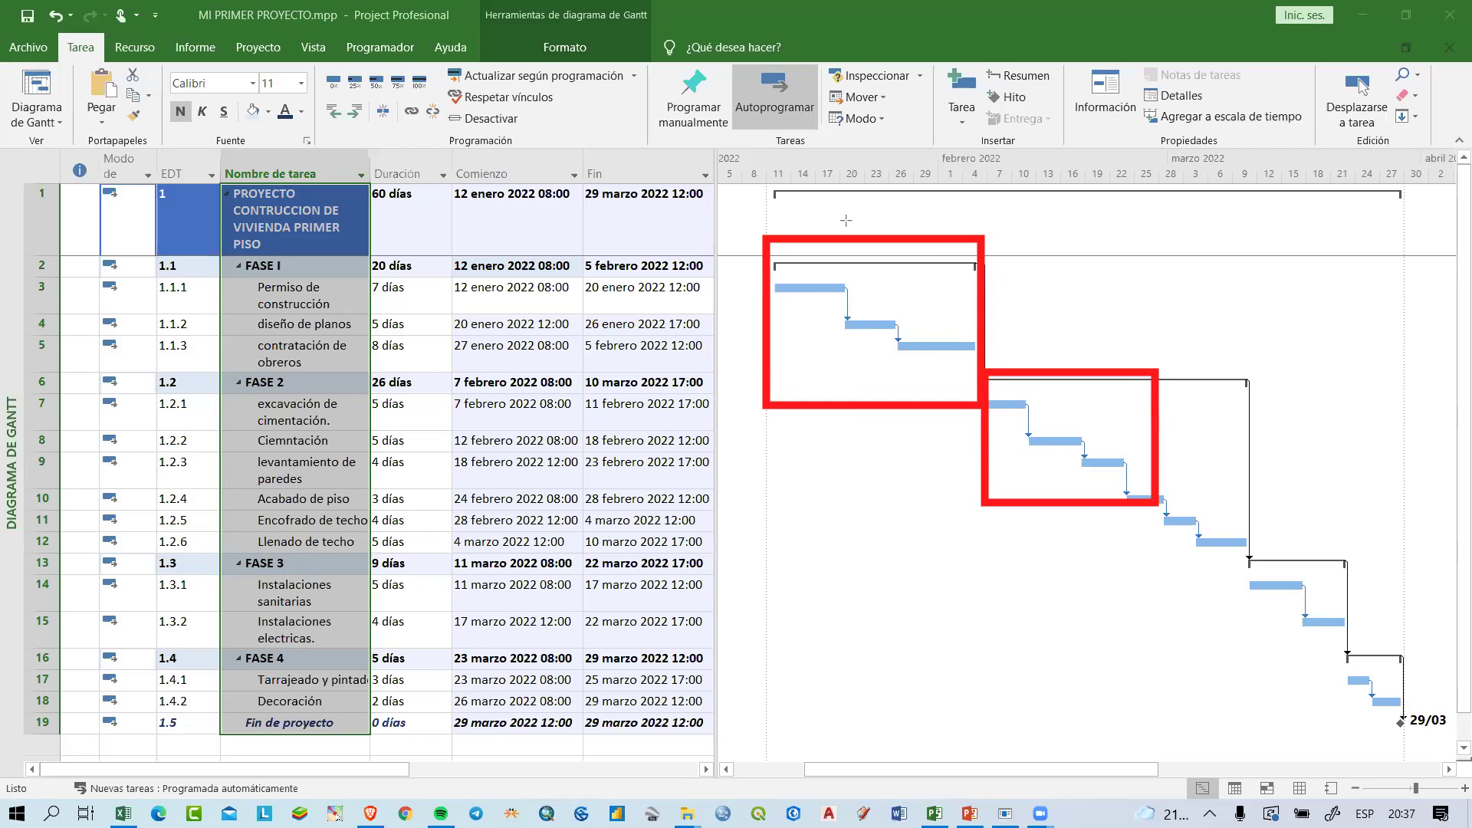
pyautogui.hotkey('ctrl', 'z')
pyautogui.press('y')
pyautogui.moveTo(987, 374); pyautogui.dragTo(1257, 568)
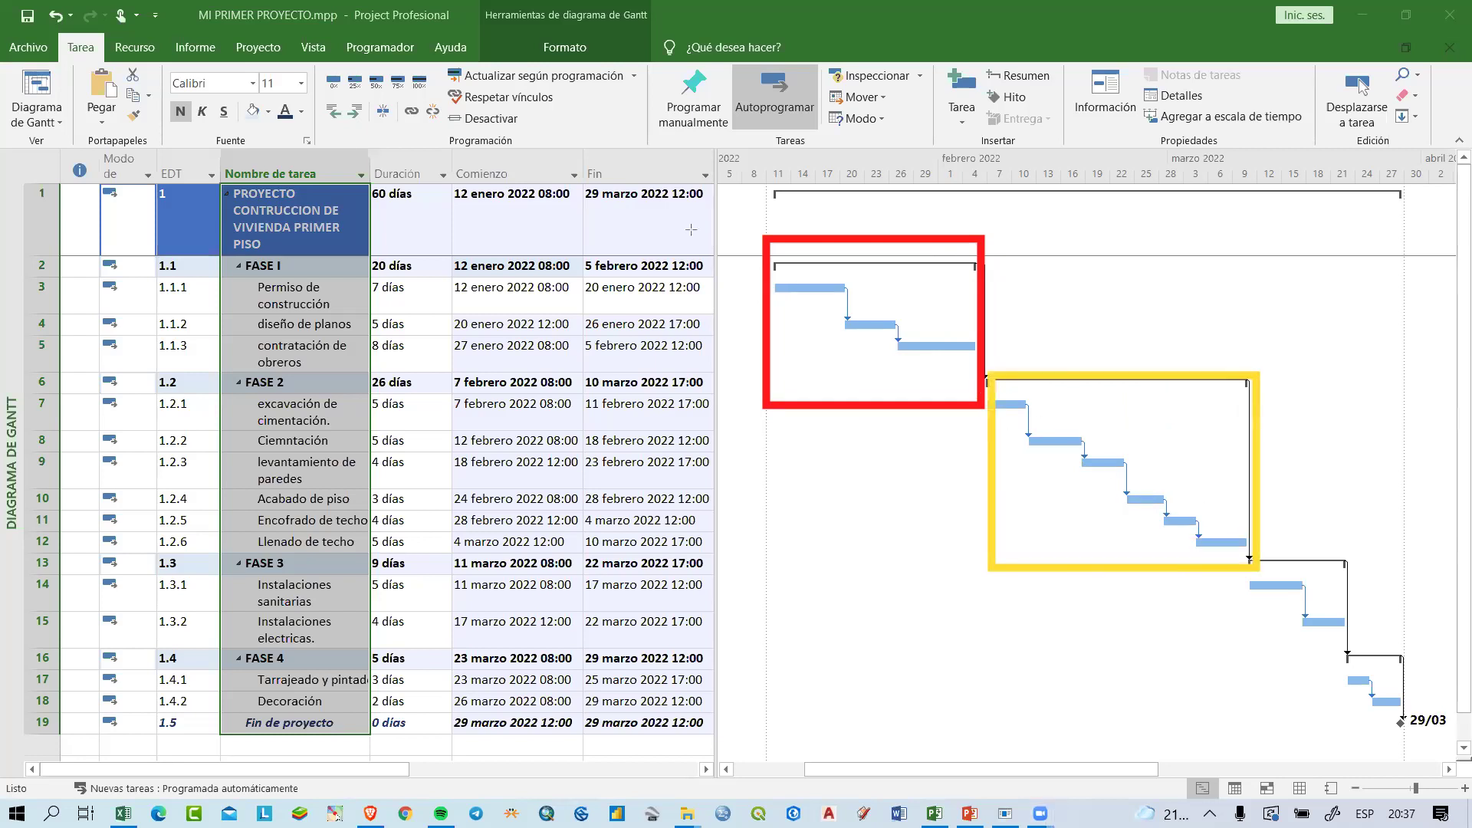
pyautogui.press('e')
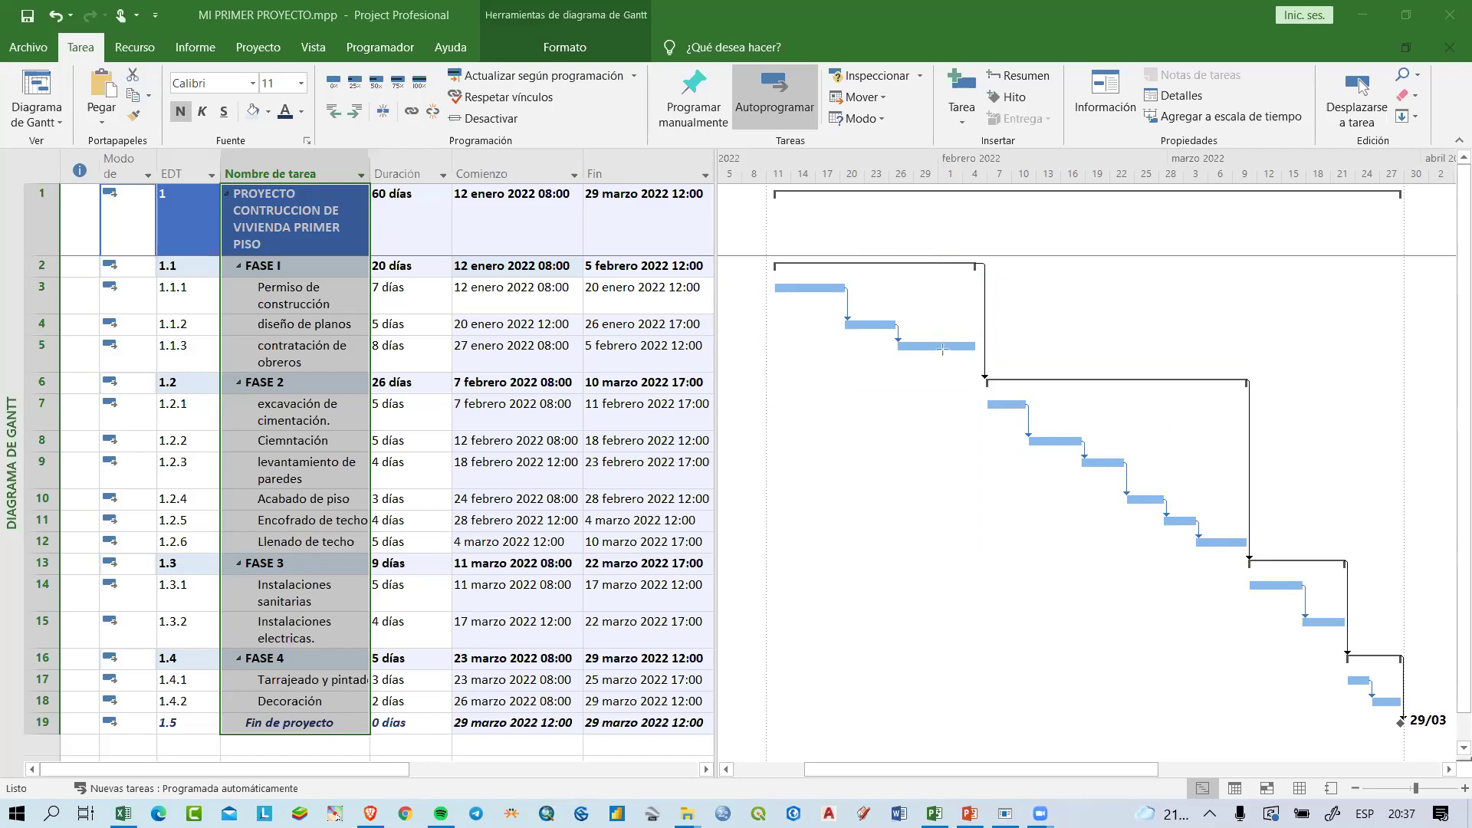
pyautogui.moveTo(925, 352); pyautogui.dragTo(1011, 430)
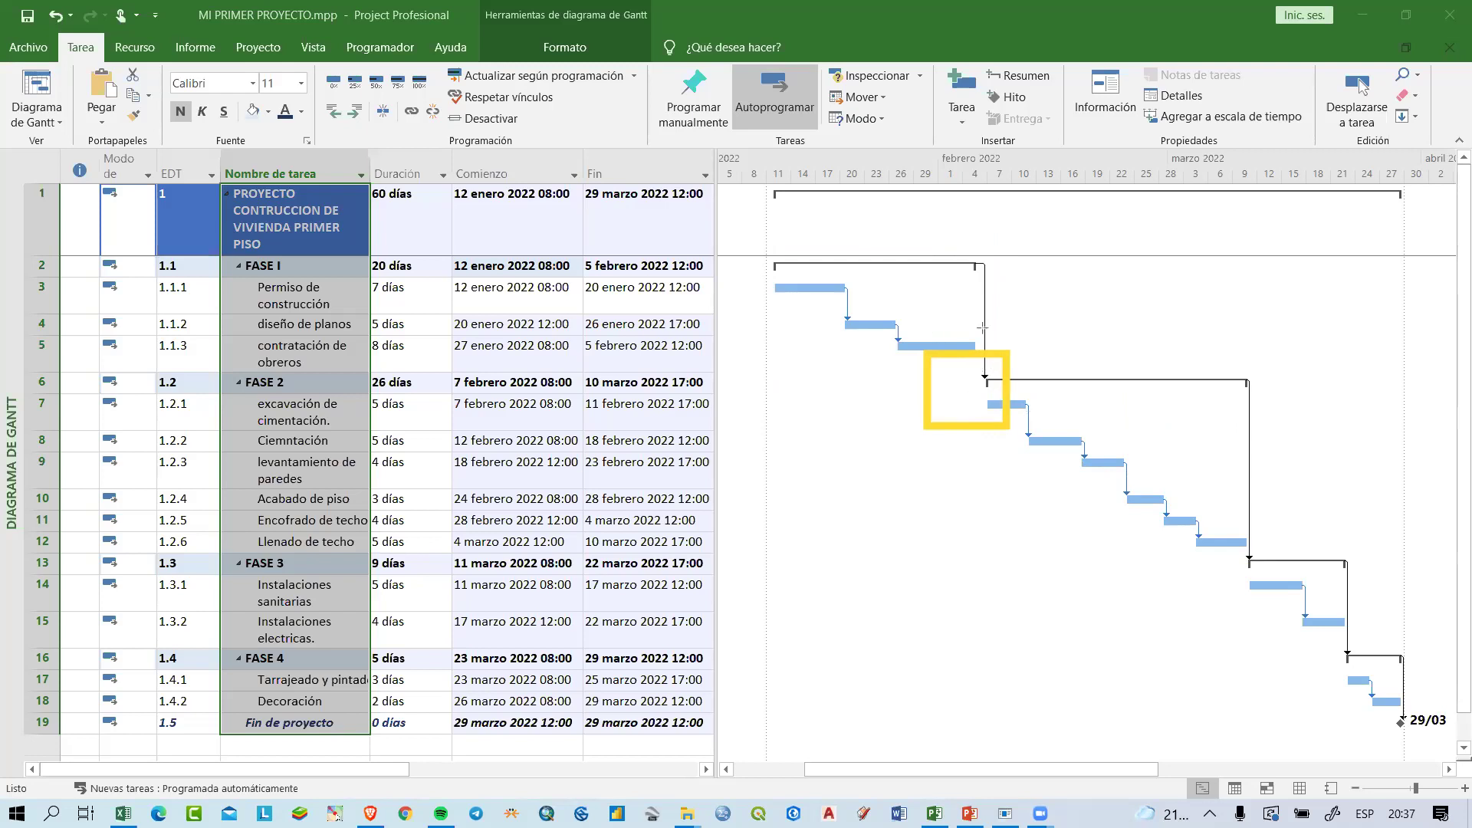
pyautogui.press('e')
pyautogui.moveTo(942, 332); pyautogui.dragTo(1020, 424)
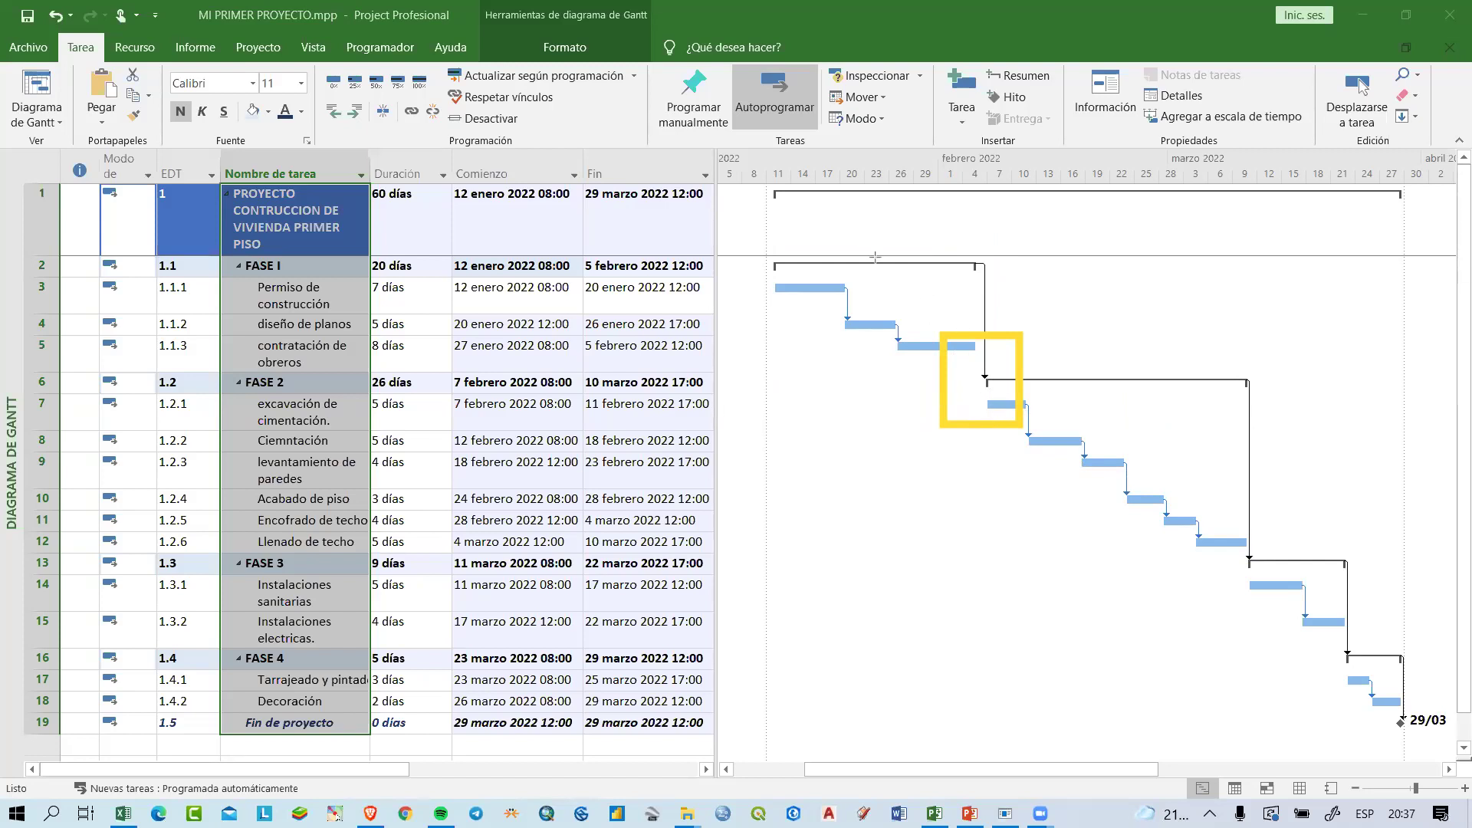
pyautogui.moveTo(965, 346); pyautogui.dragTo(992, 406)
pyautogui.press('e')
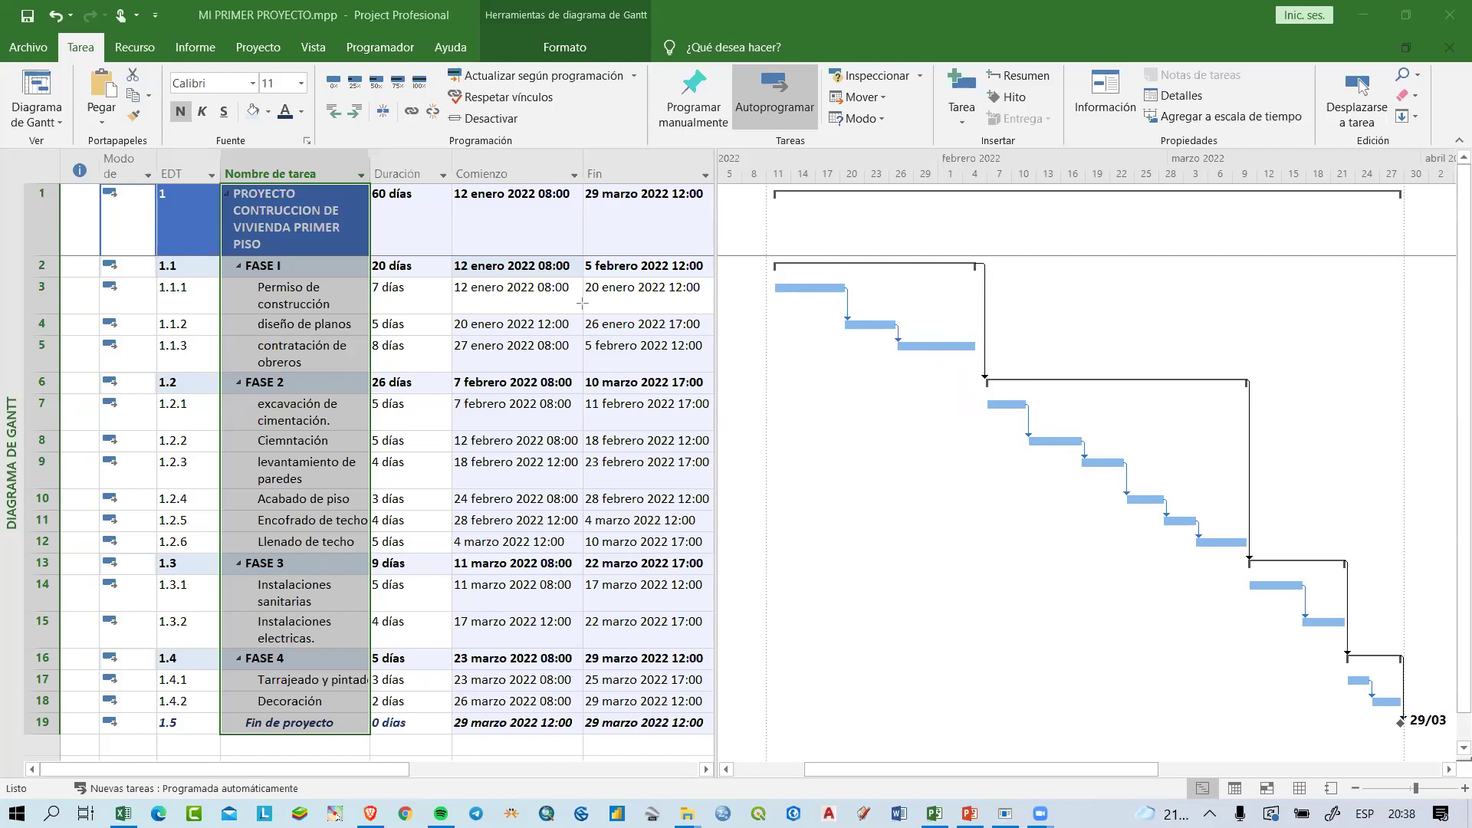
pyautogui.moveTo(717, 481)
pyautogui.mouseDown()
pyautogui.moveTo(880, 537)
pyautogui.moveTo(963, 616)
pyautogui.moveTo(1114, 623)
pyautogui.mouseUp()
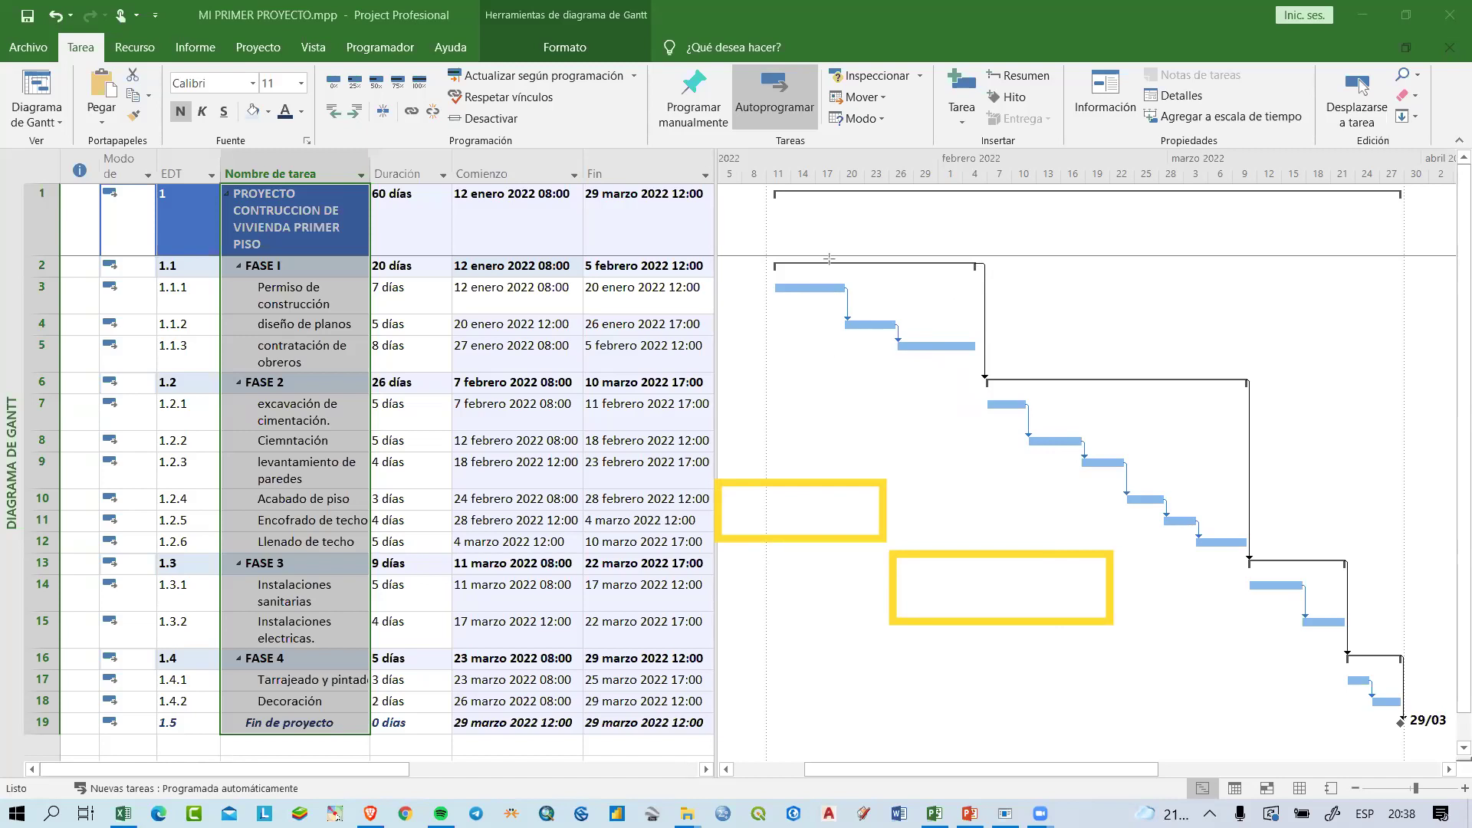
pyautogui.press('Escape')
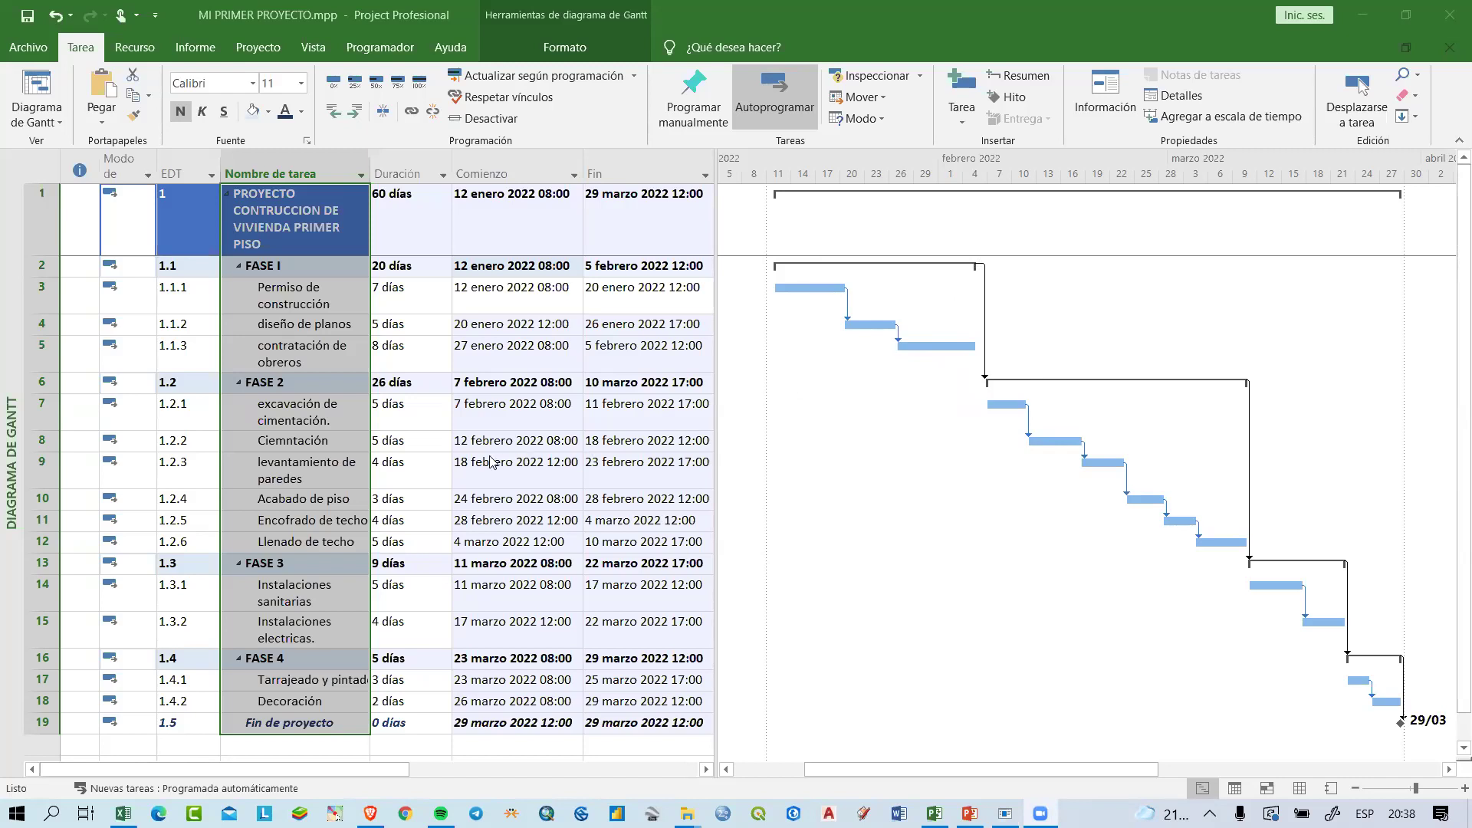
# Step: Undo the sequential linking of all rows and check the subtasks of FASE I
pyautogui.hotkey('ctrl', 'z')
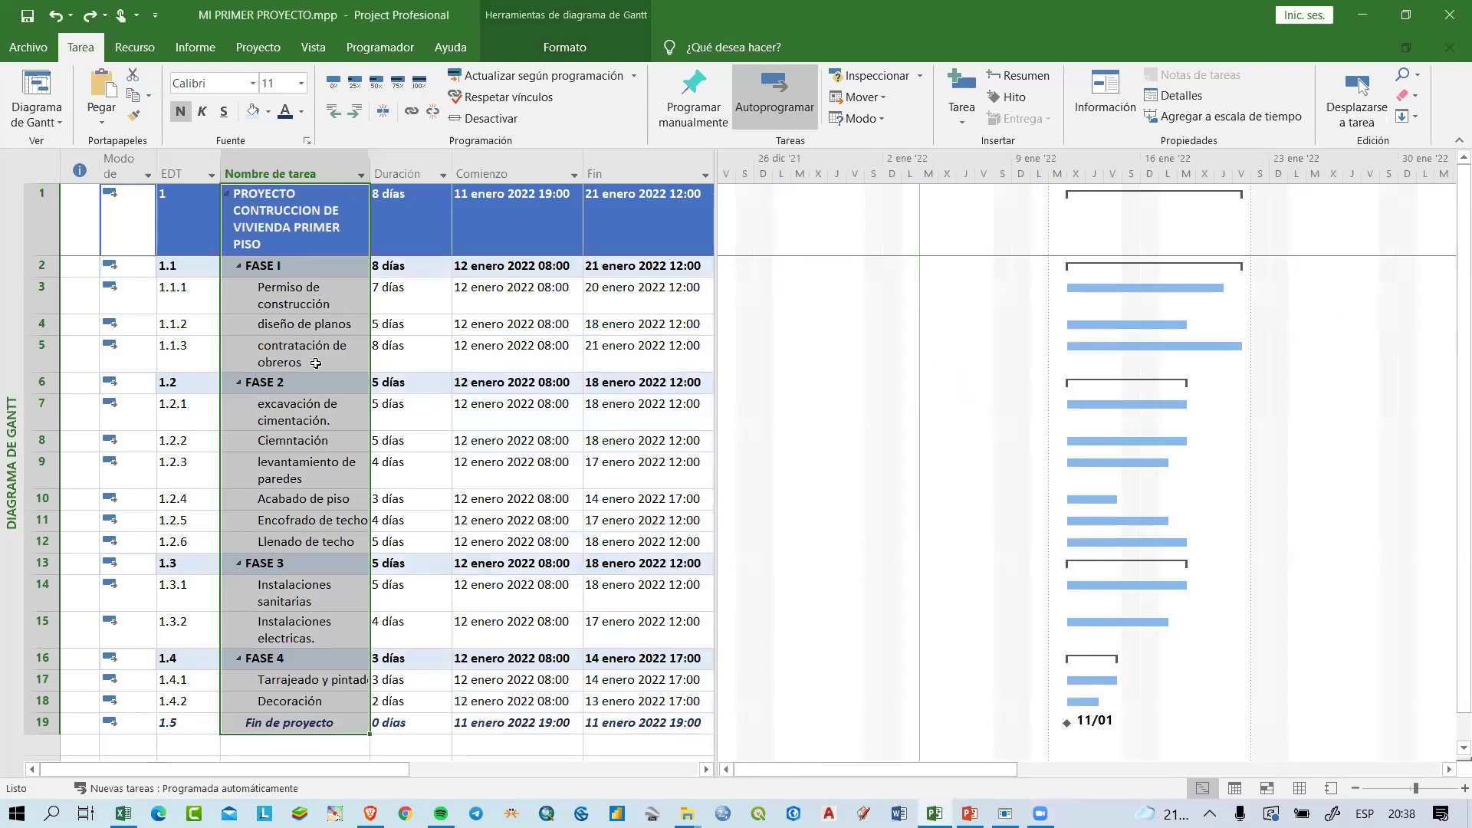
pyautogui.click(304, 287)
pyautogui.moveTo(303, 287); pyautogui.dragTo(310, 351)
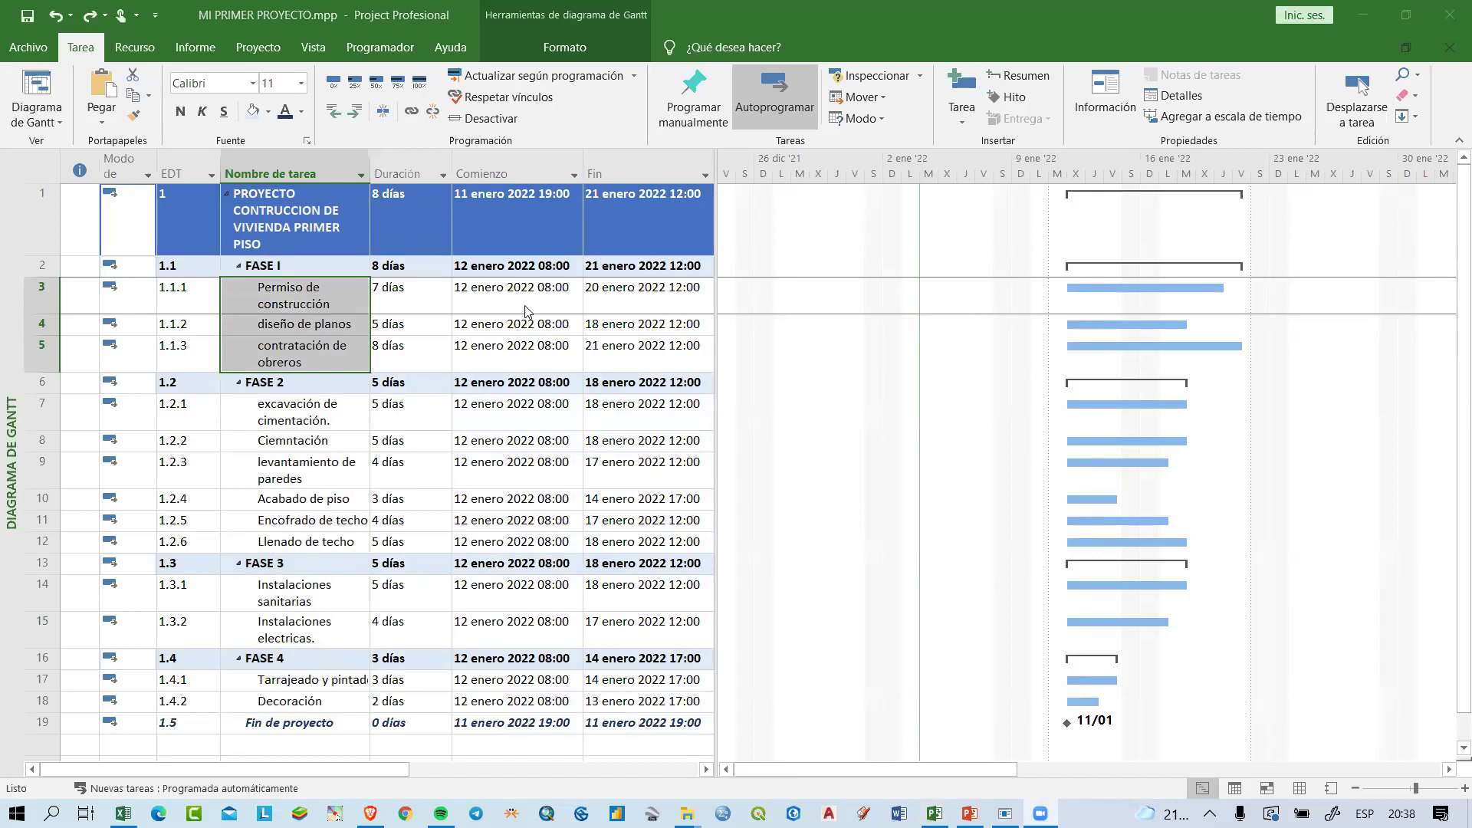
pyautogui.click(323, 328)
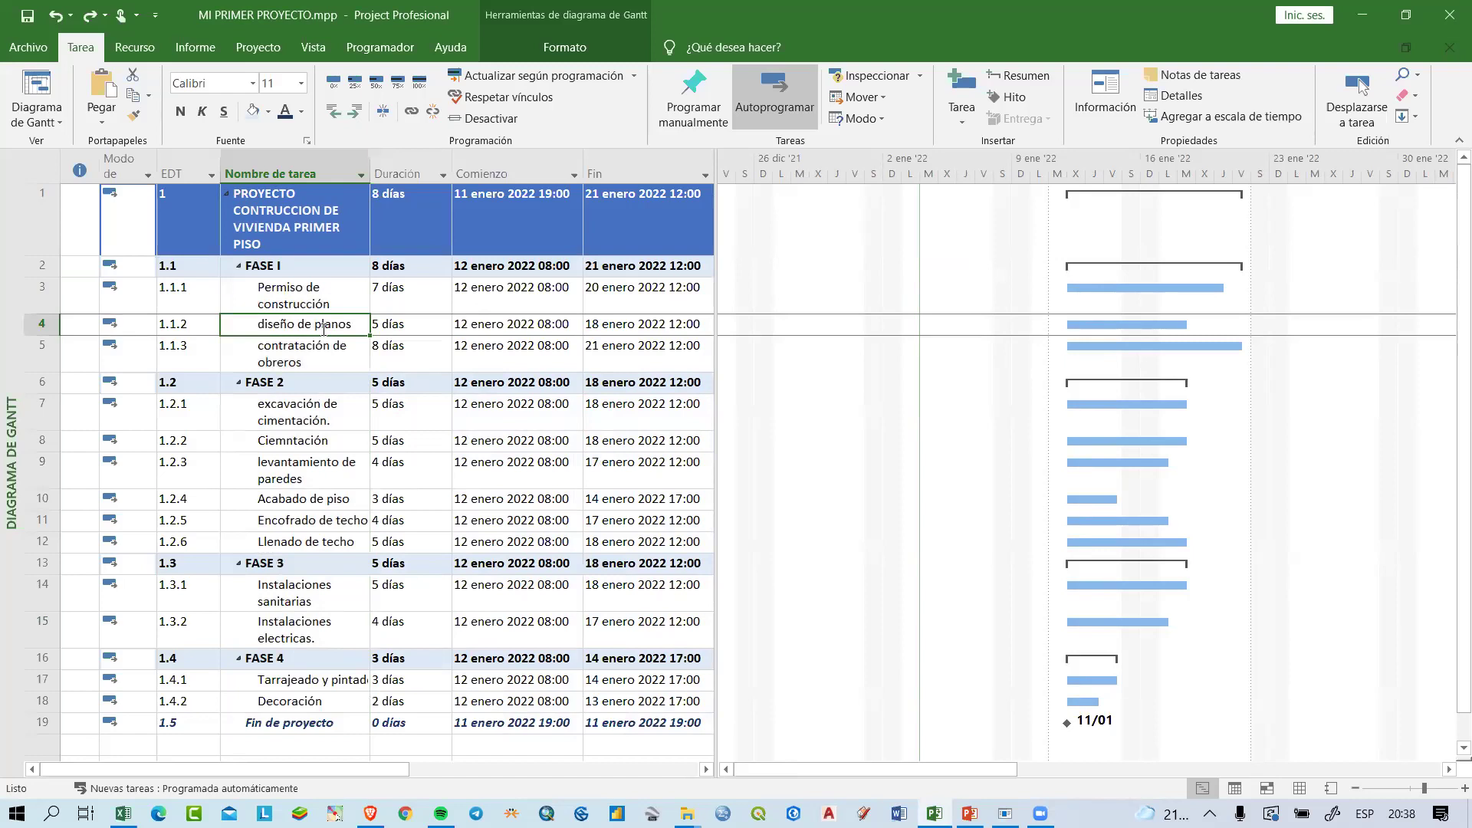
pyautogui.click(305, 355)
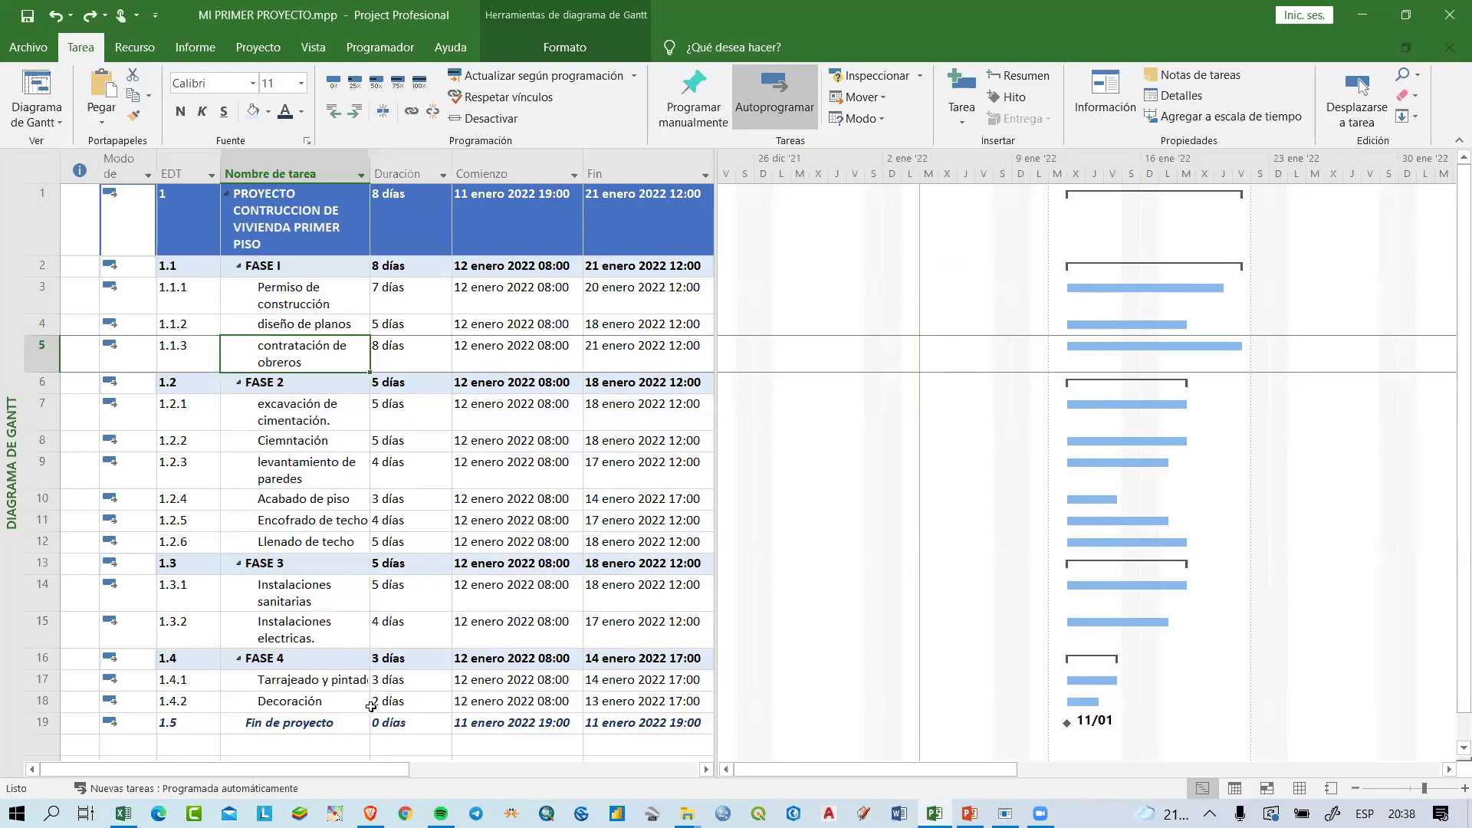
# Step: Fill the duration cell of the Fin de proyecto milestone with a gold theme colour
pyautogui.click(402, 726)
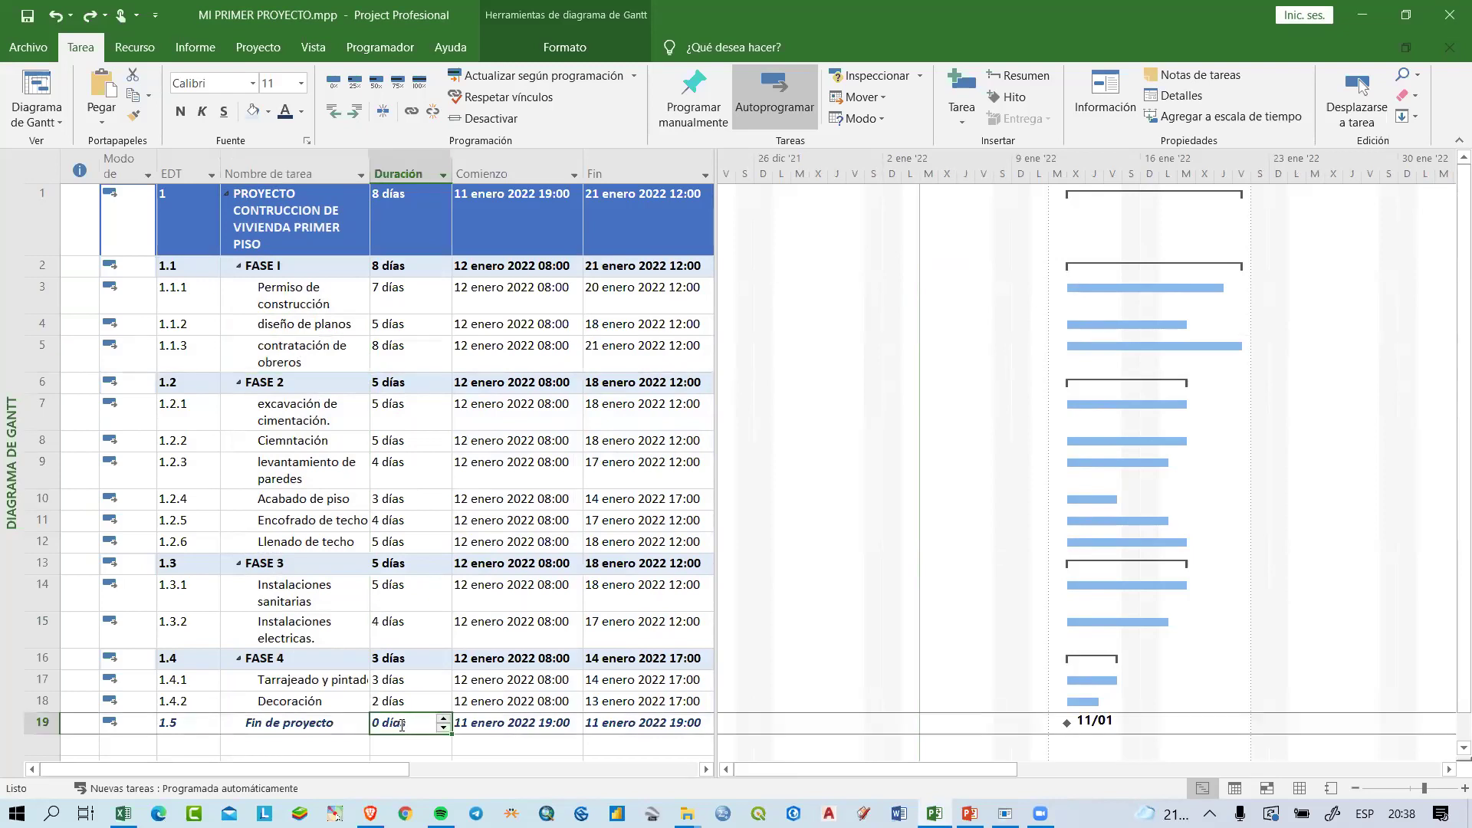
pyautogui.click(267, 111)
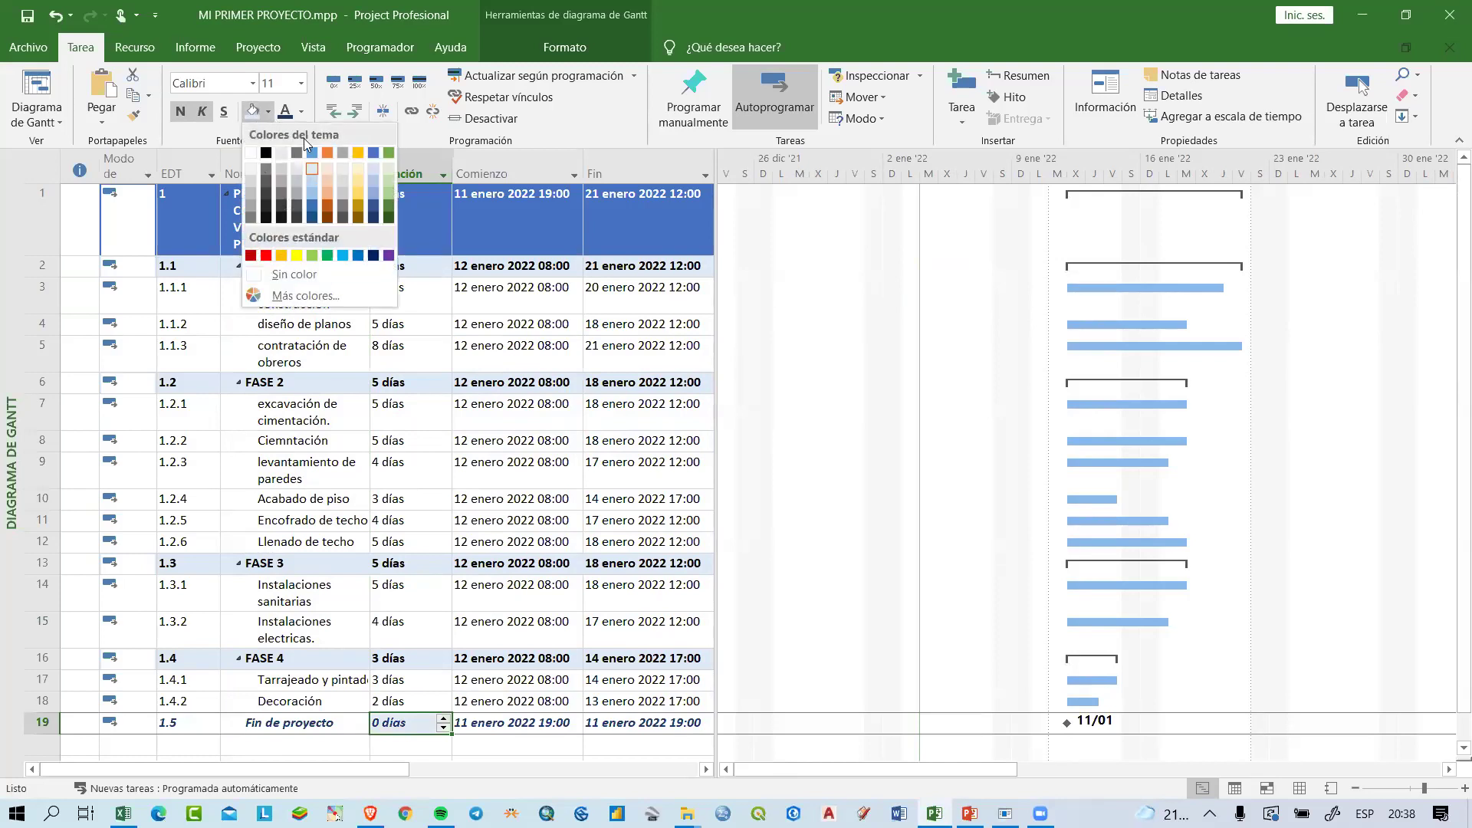
pyautogui.click(360, 194)
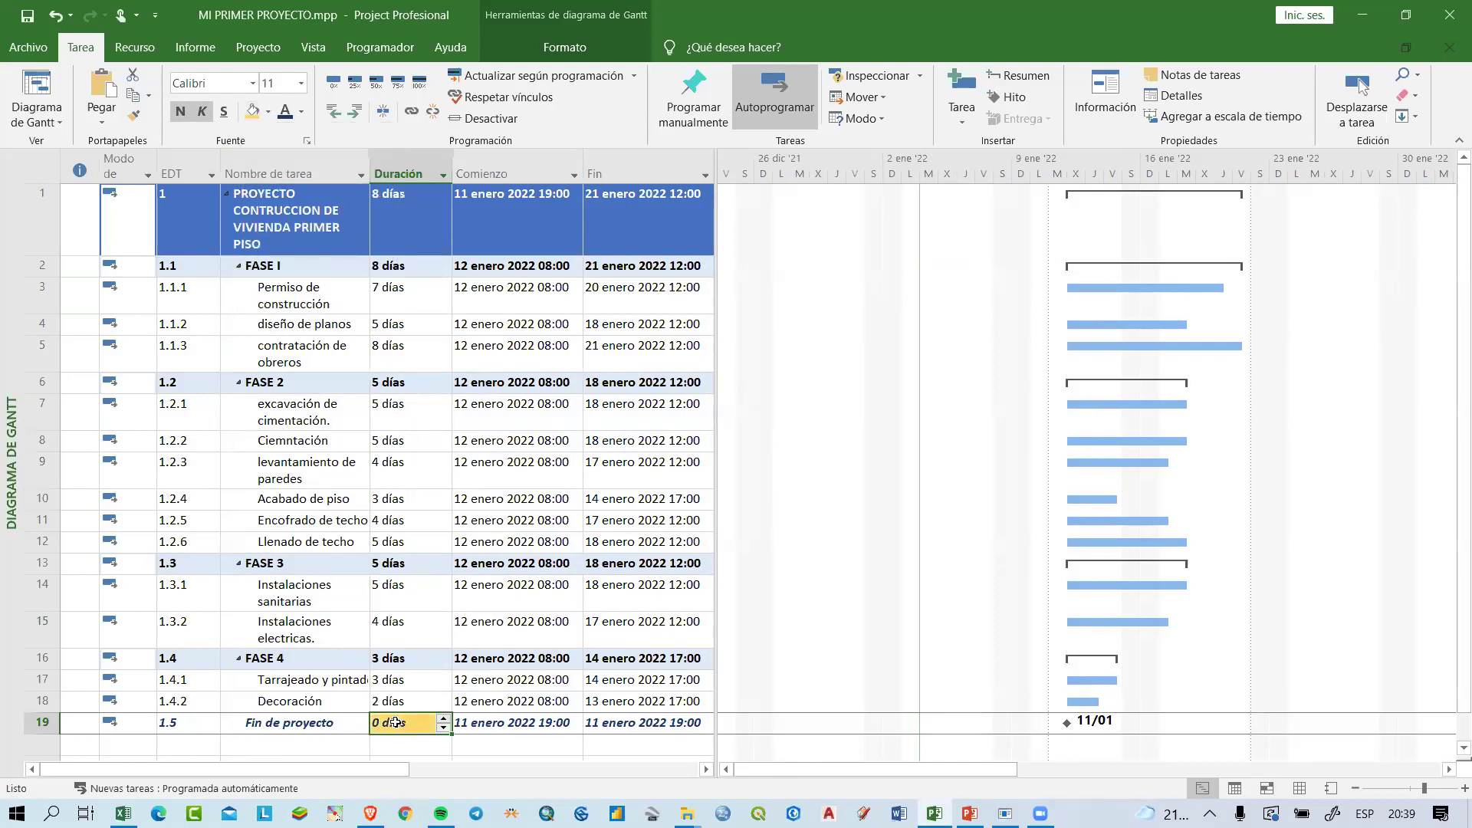
# Step: Link only the subtasks of the four phases and Fin de proyecto in sequence, leaving out the summary rows
pyautogui.moveTo(314, 294); pyautogui.dragTo(315, 352)
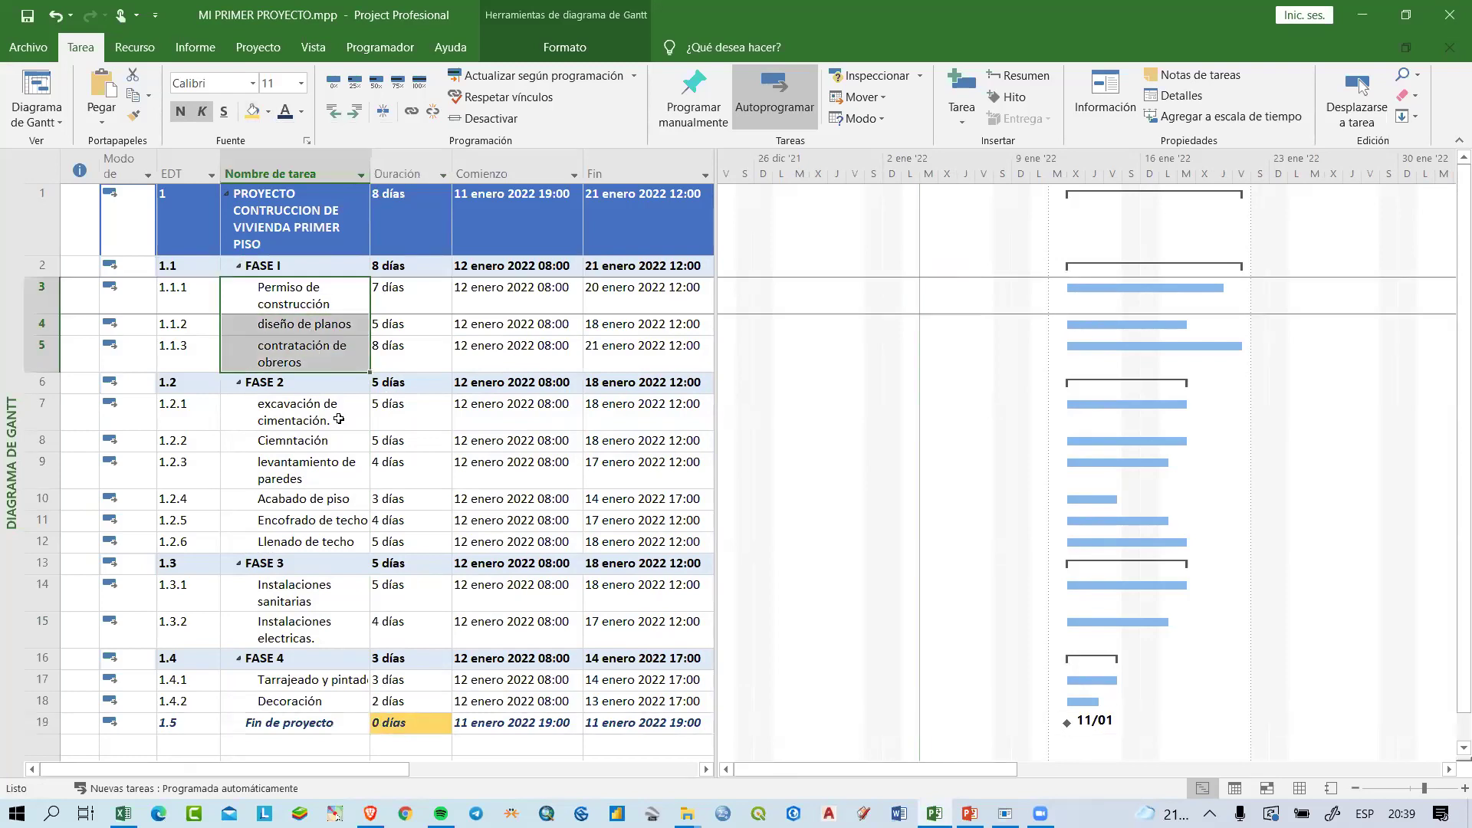
pyautogui.moveTo(318, 414); pyautogui.dragTo(320, 537)
pyautogui.moveTo(314, 606); pyautogui.dragTo(311, 625)
pyautogui.moveTo(316, 677); pyautogui.dragTo(316, 723)
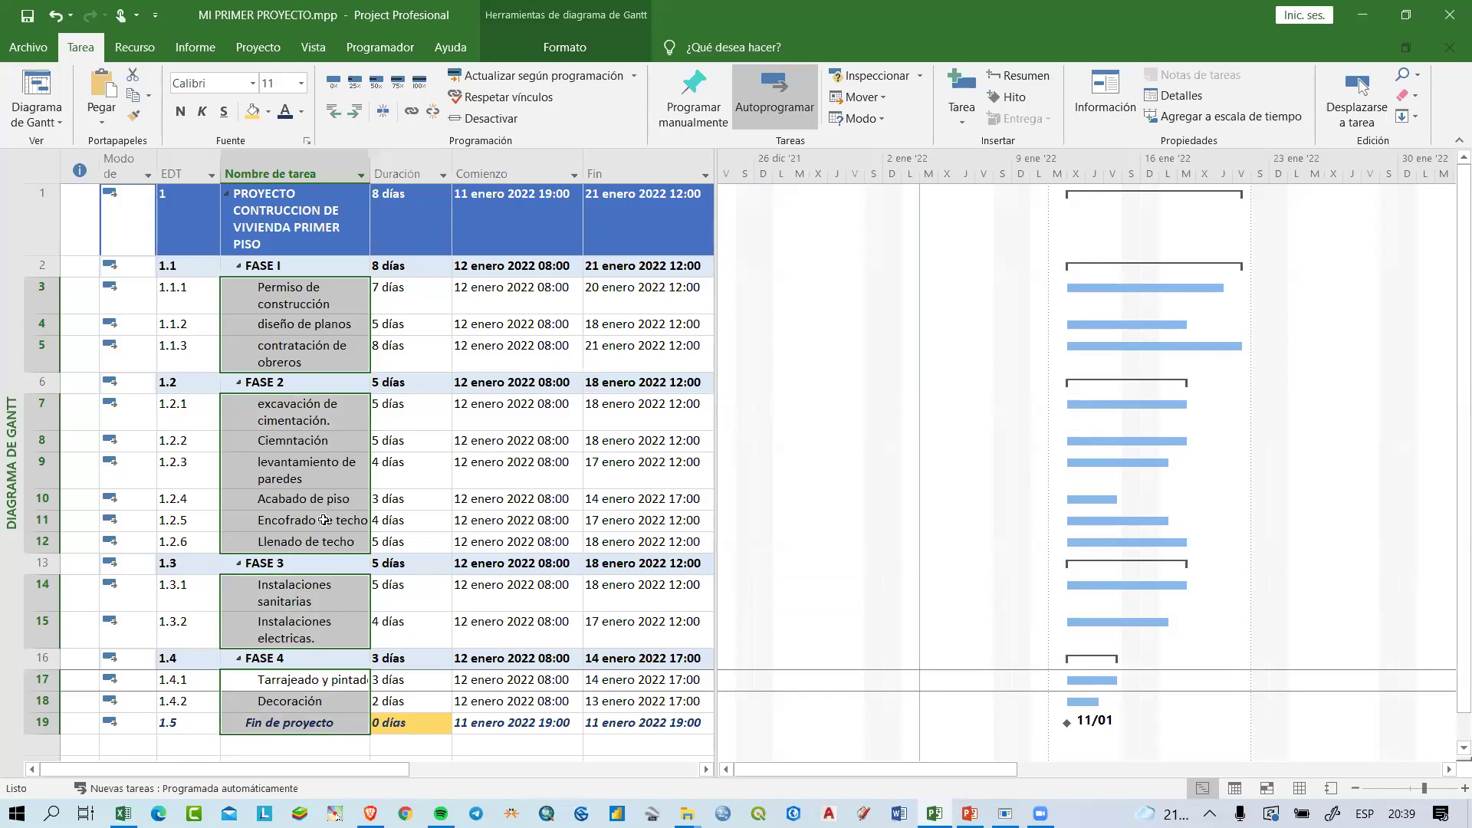
pyautogui.click(410, 115)
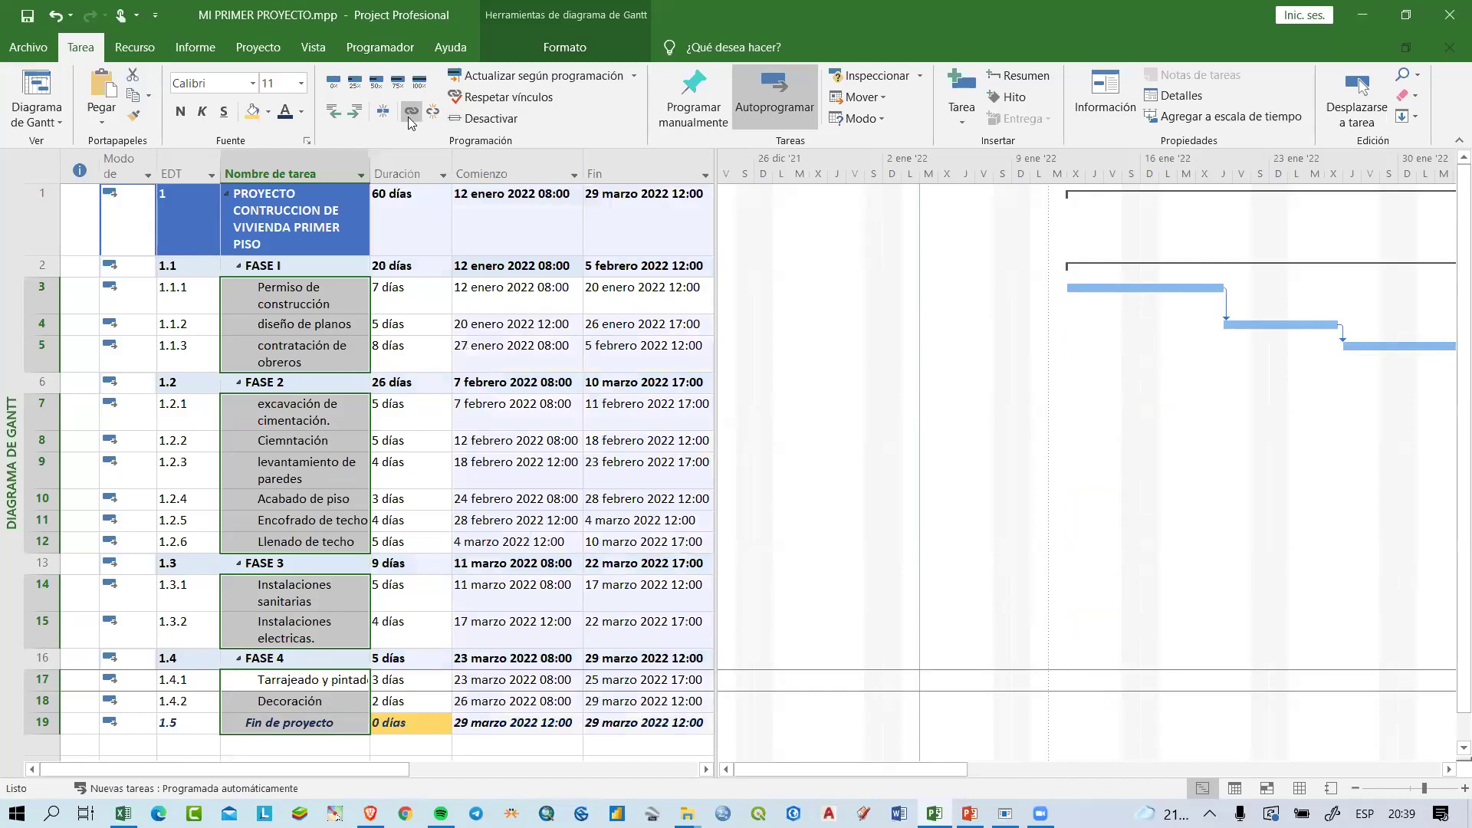
# Step: Fit the Gantt timescale to the complete project
pyautogui.rightClick(1075, 165)
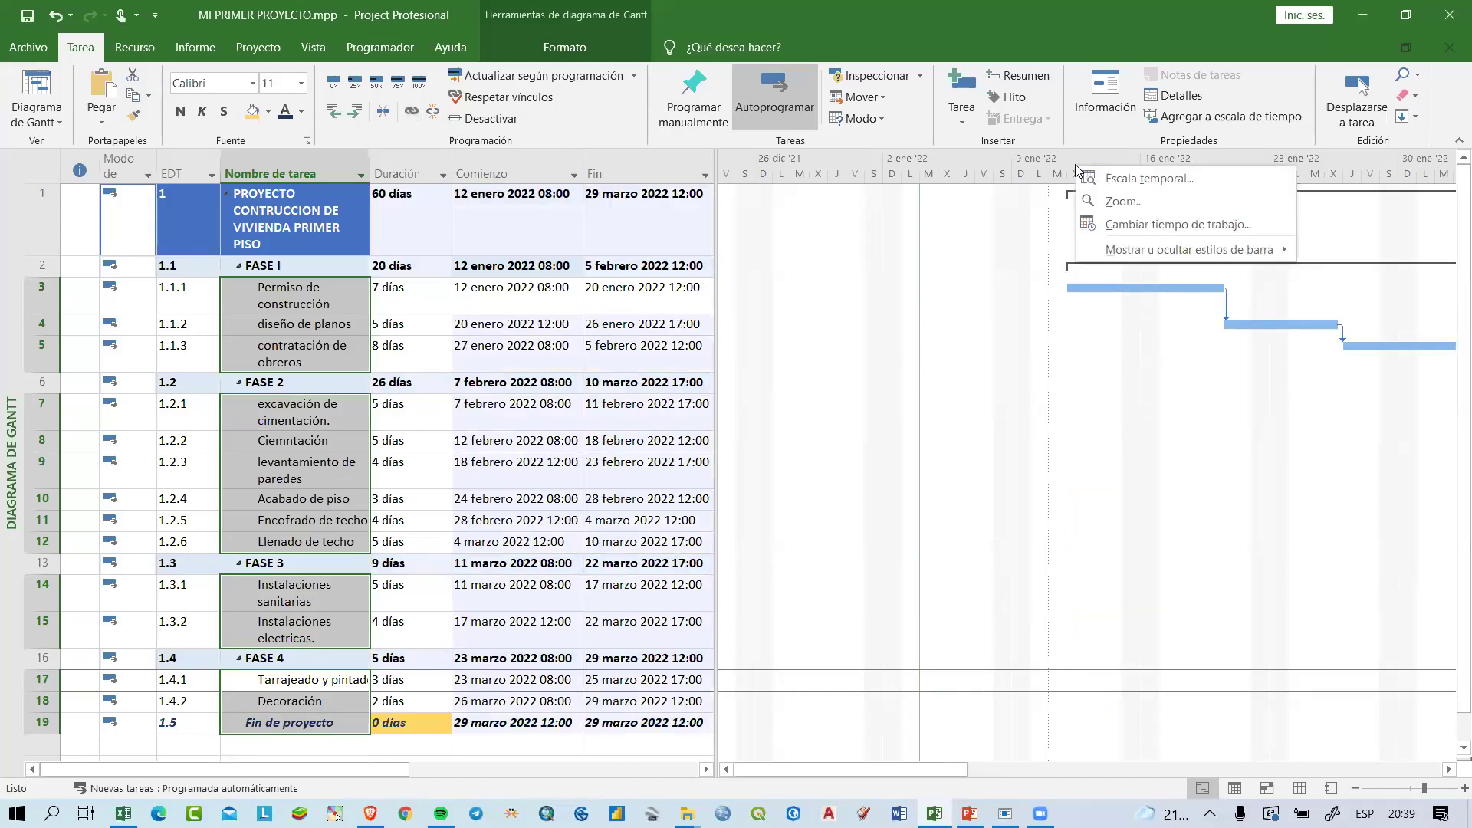
pyautogui.click(1112, 202)
pyautogui.click(704, 436)
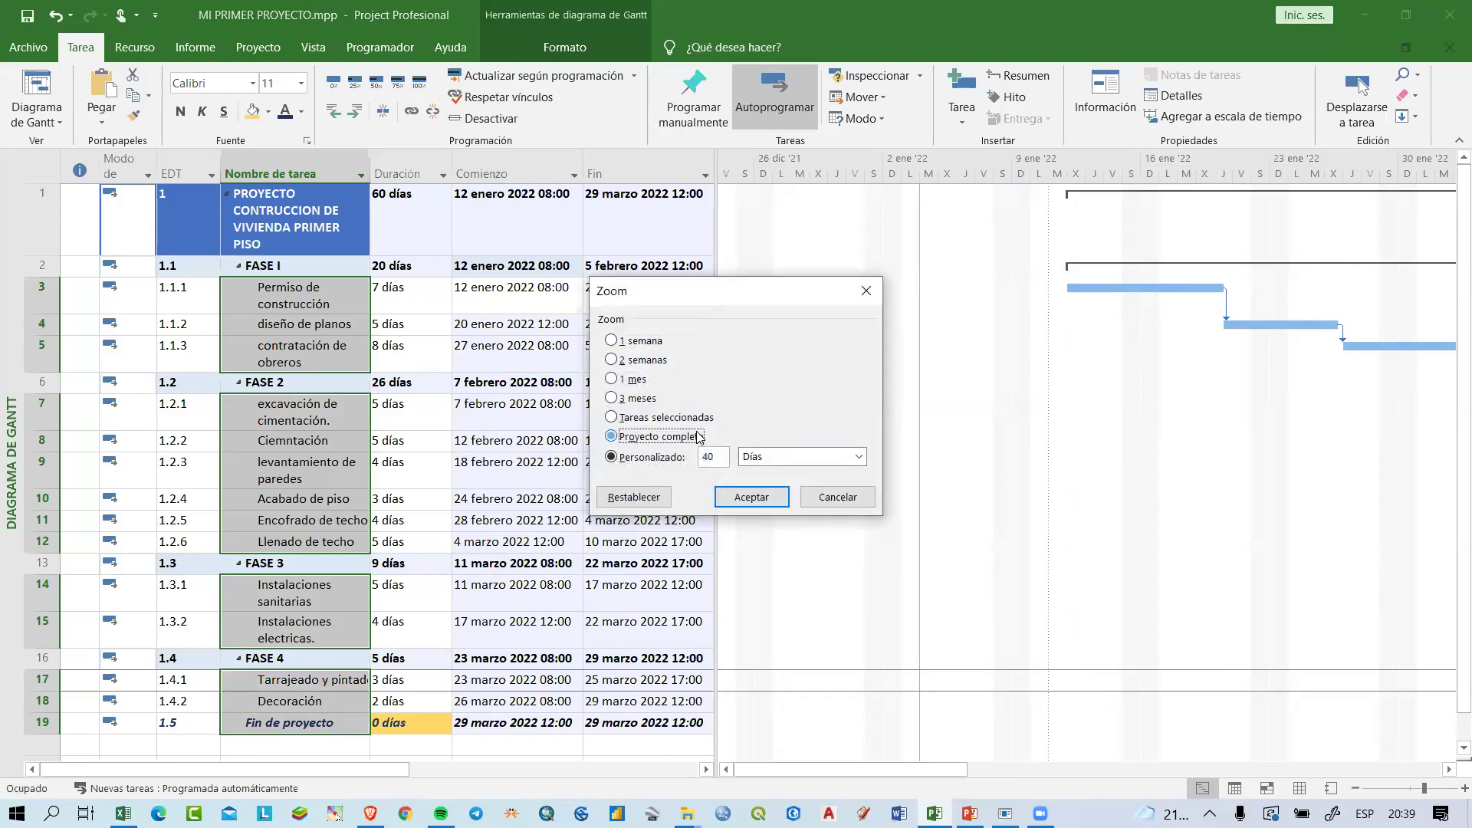
pyautogui.click(771, 497)
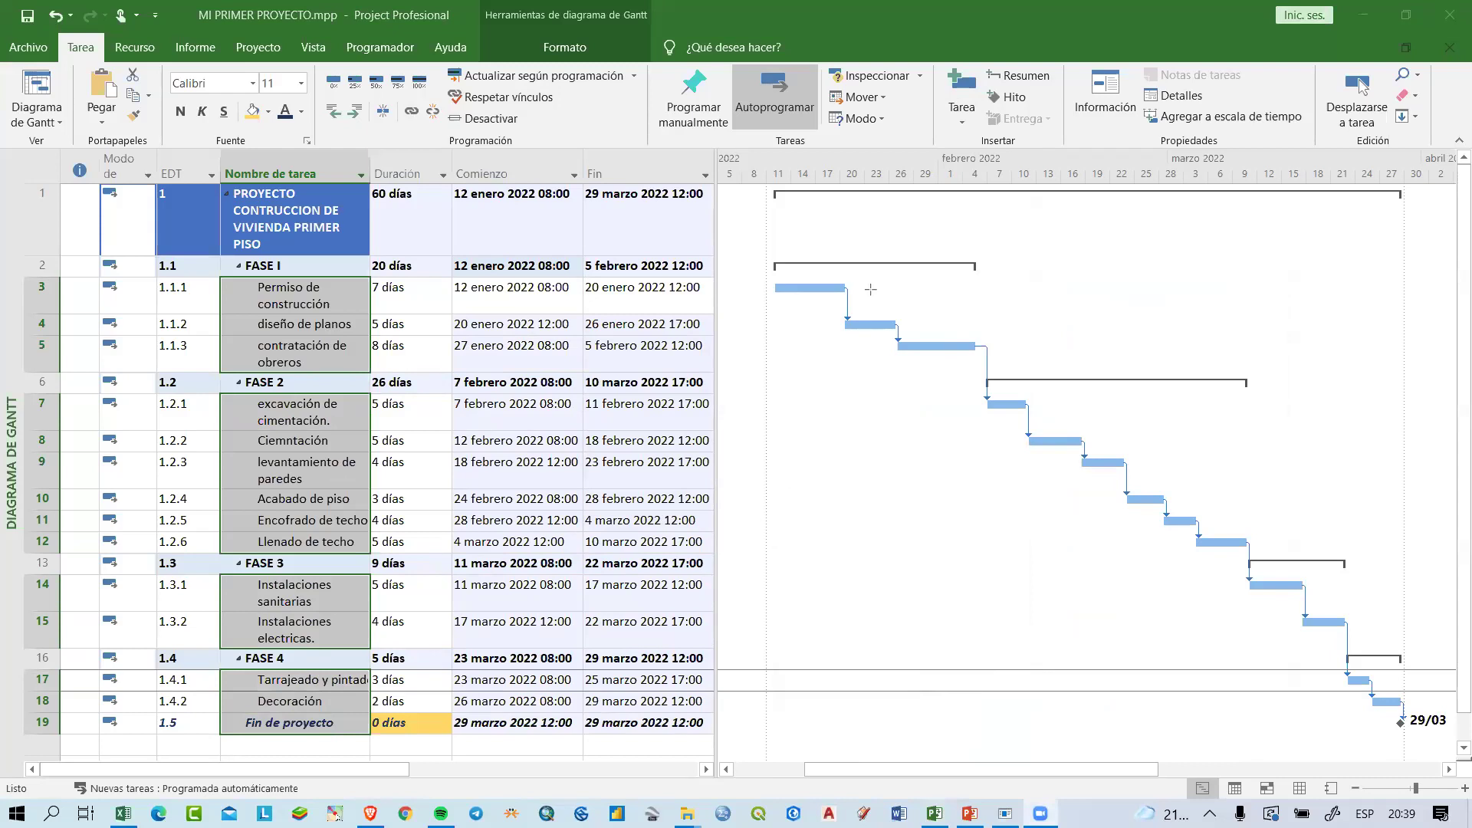
# Step: Examine the links that join the last subtask of each phase to the first subtask of the following phase
pyautogui.moveTo(981, 243)
pyautogui.mouseDown()
pyautogui.moveTo(945, 427)
pyautogui.moveTo(775, 421)
pyautogui.moveTo(760, 387)
pyautogui.mouseUp()
pyautogui.moveTo(962, 331)
pyautogui.mouseDown()
pyautogui.moveTo(989, 365)
pyautogui.moveTo(995, 421)
pyautogui.mouseUp()
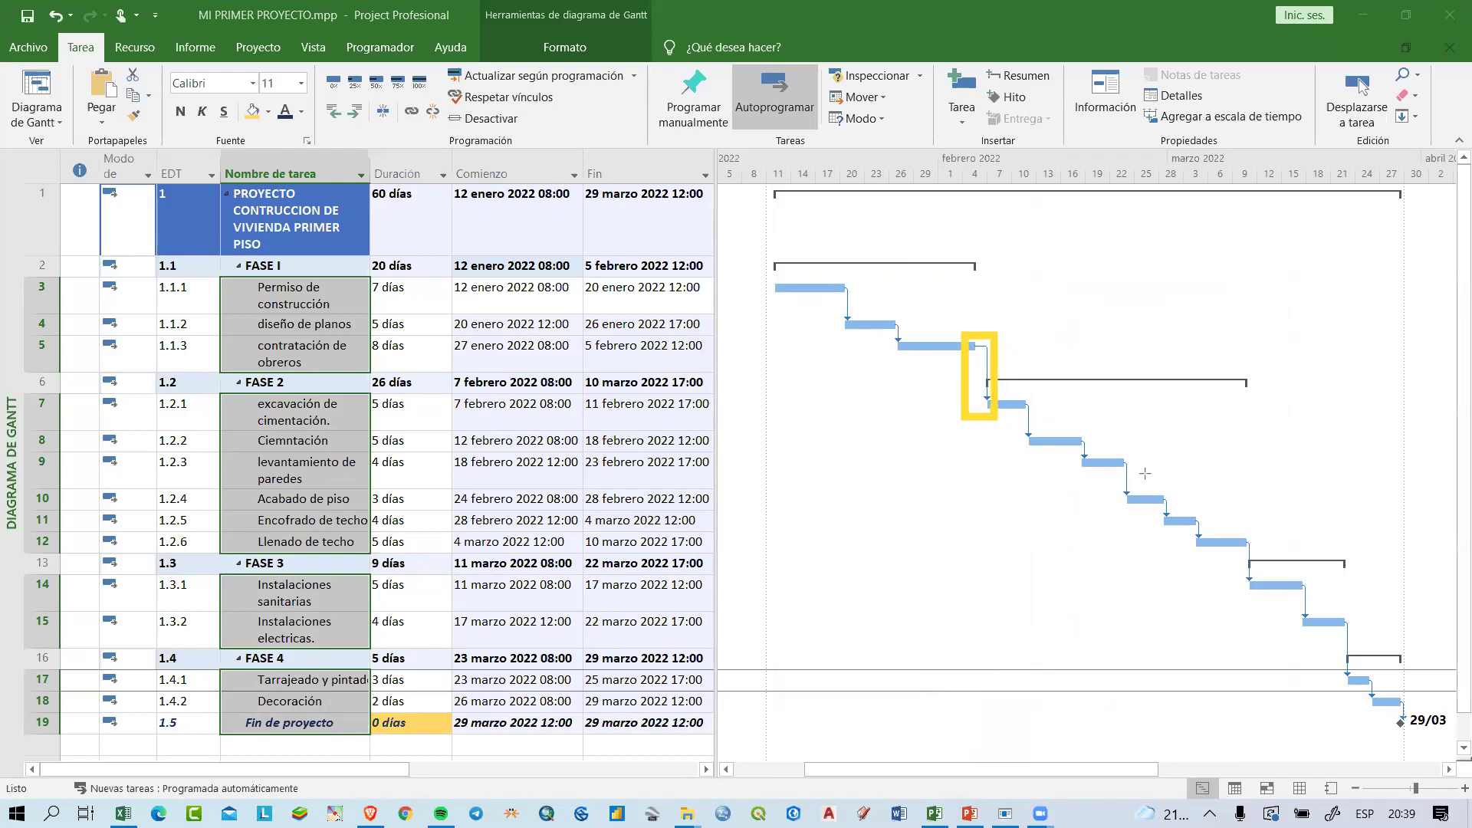
pyautogui.moveTo(1229, 525)
pyautogui.mouseDown()
pyautogui.moveTo(1258, 610)
pyautogui.moveTo(1381, 698)
pyautogui.moveTo(1356, 702)
pyautogui.mouseUp()
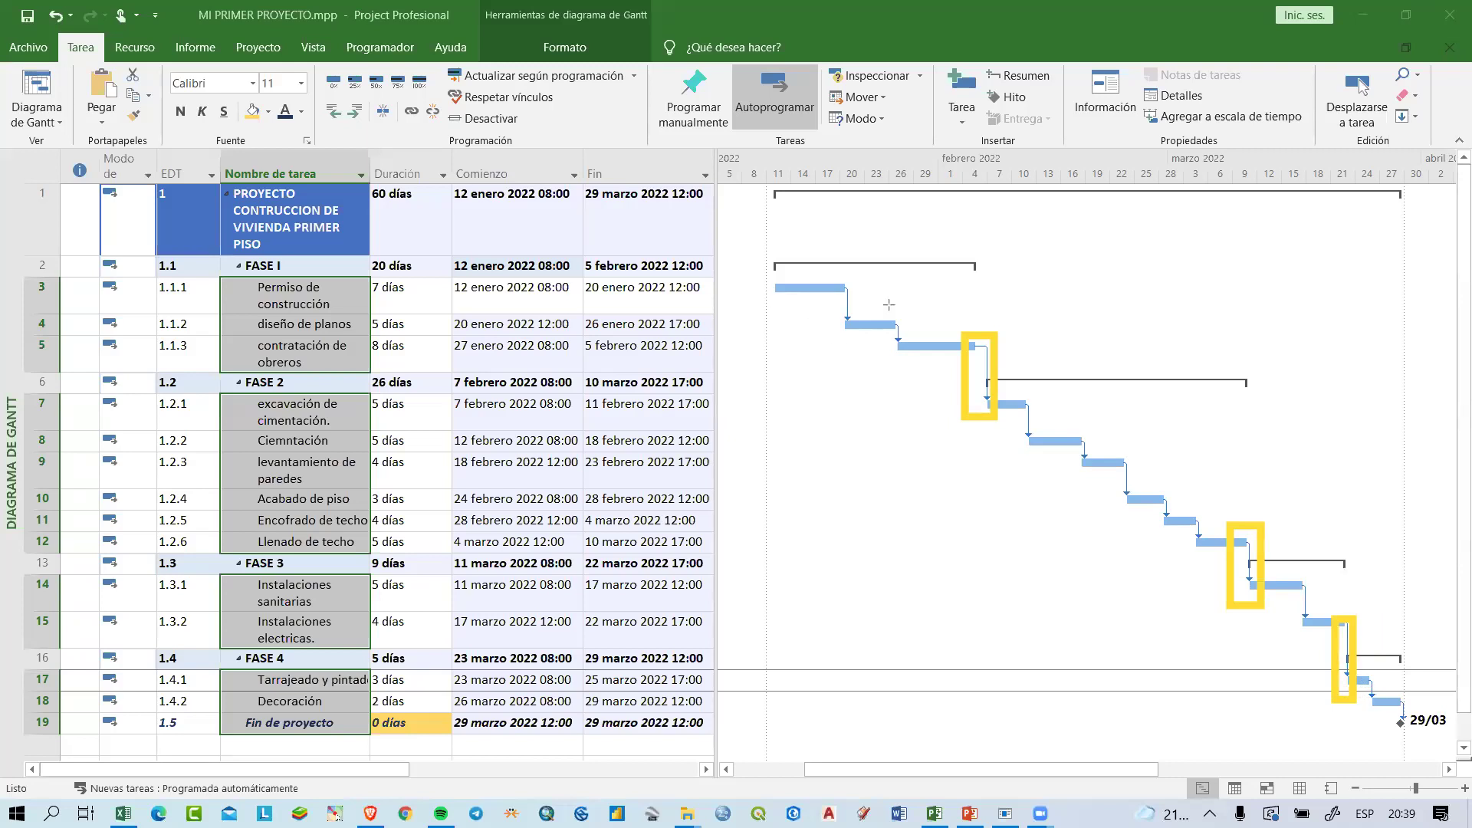
pyautogui.press('Escape')
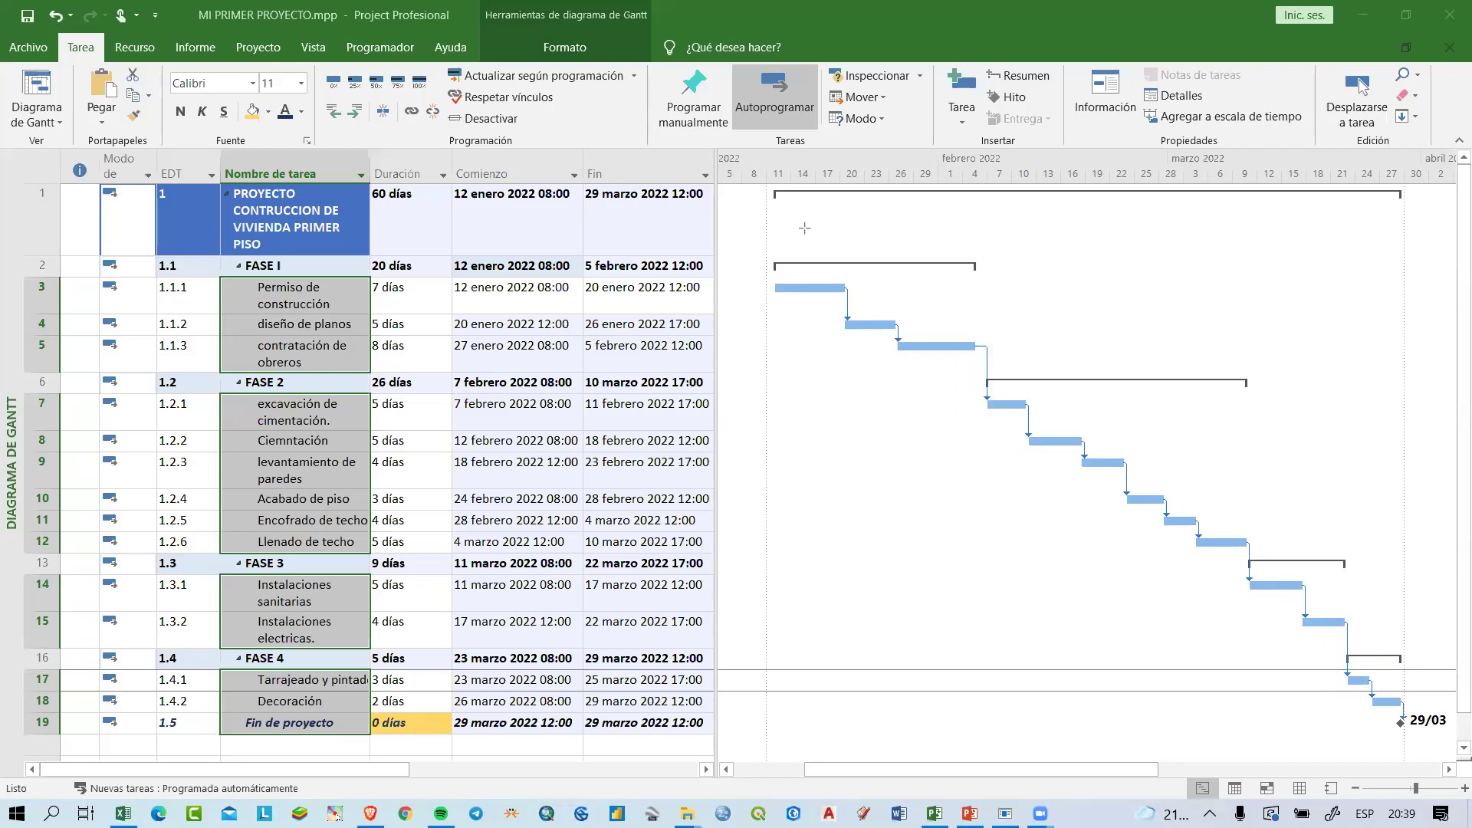
# Step: Change the dependency between diseño de planos and contratación de obreros to Comienzo a comienzo (CC)
pyautogui.click(349, 323)
pyautogui.click(326, 294)
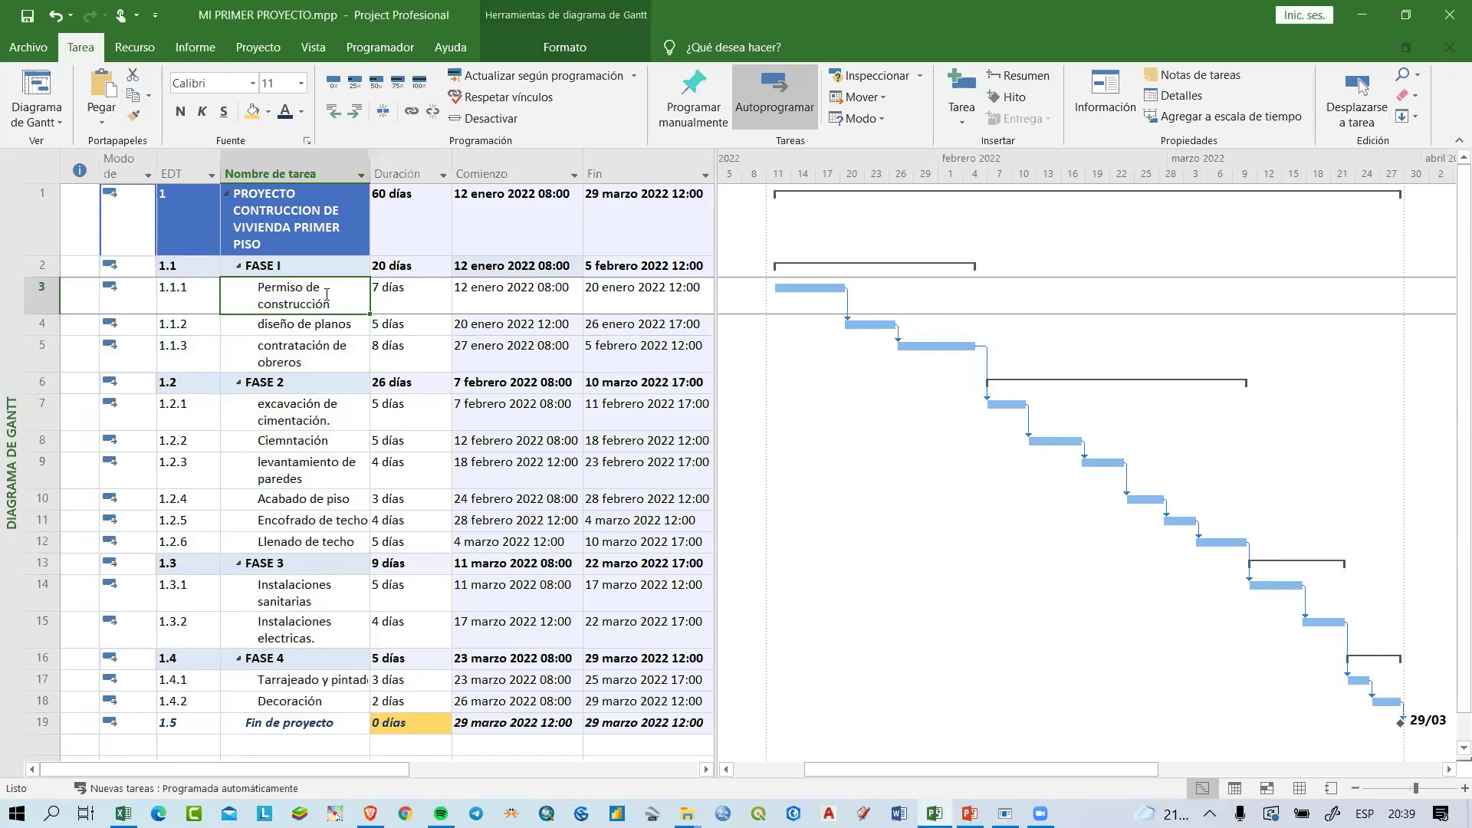
pyautogui.click(302, 324)
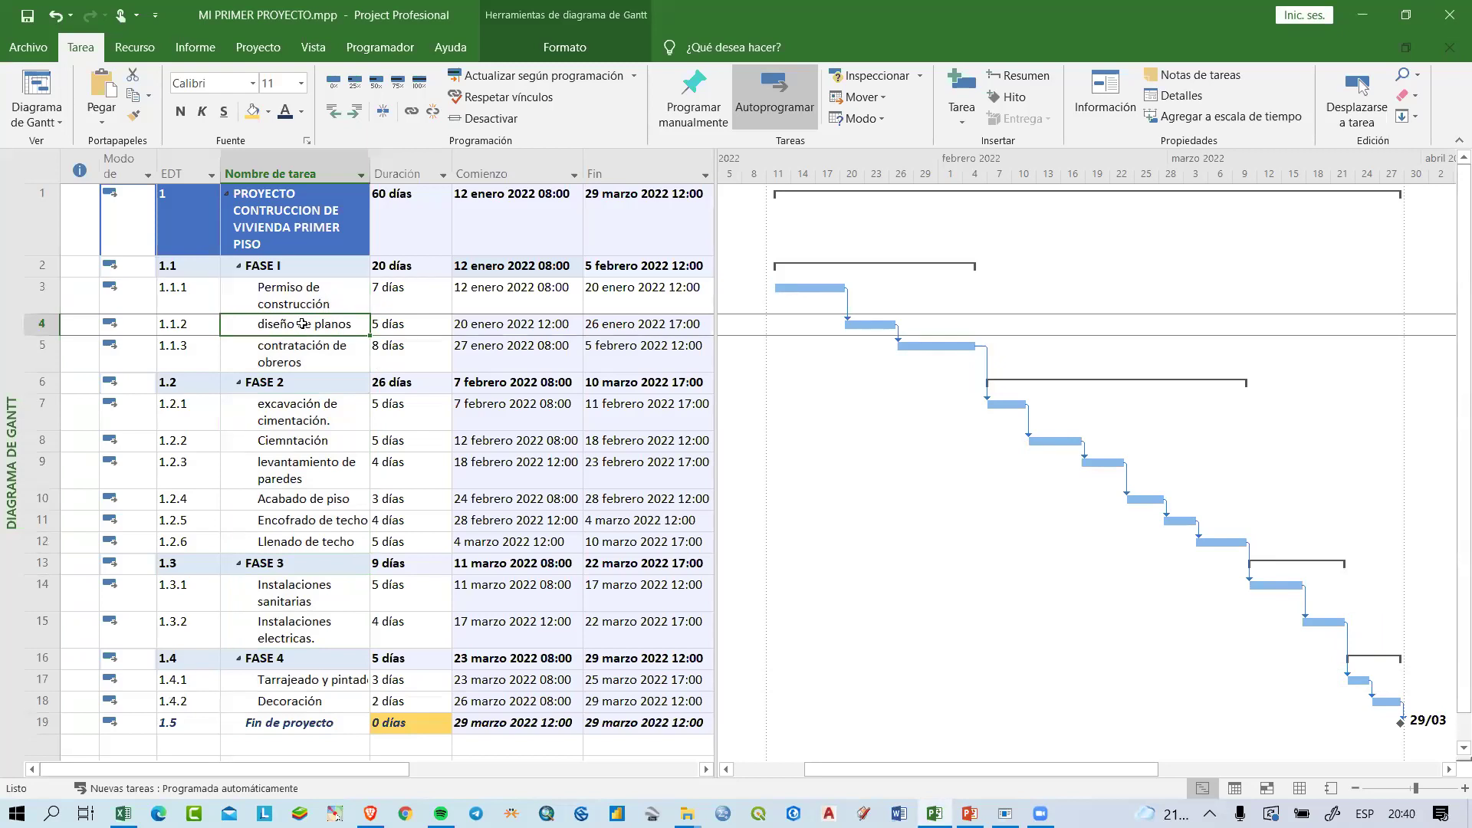
pyautogui.moveTo(302, 324); pyautogui.dragTo(314, 360)
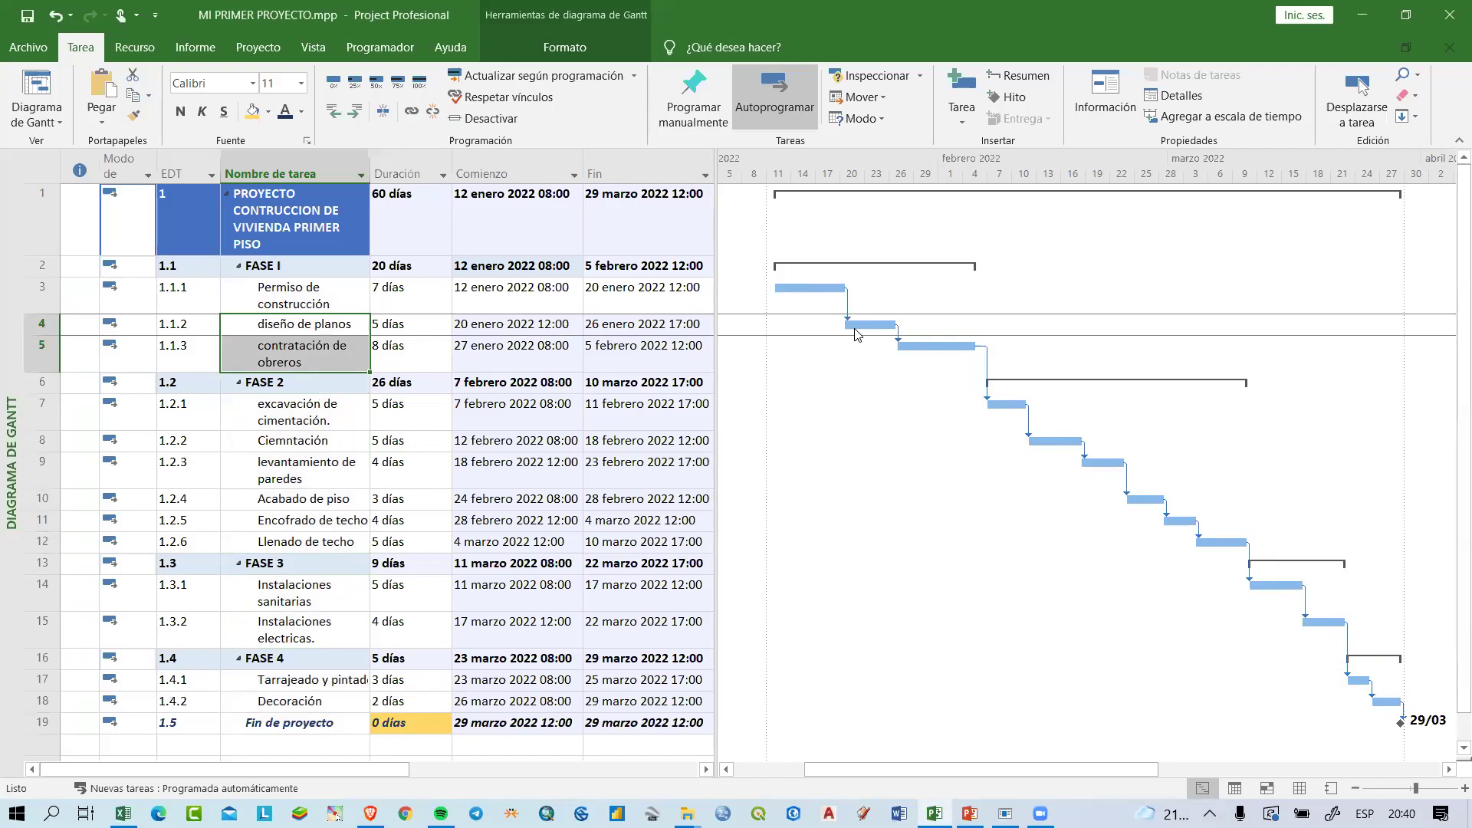
pyautogui.doubleClick(900, 339)
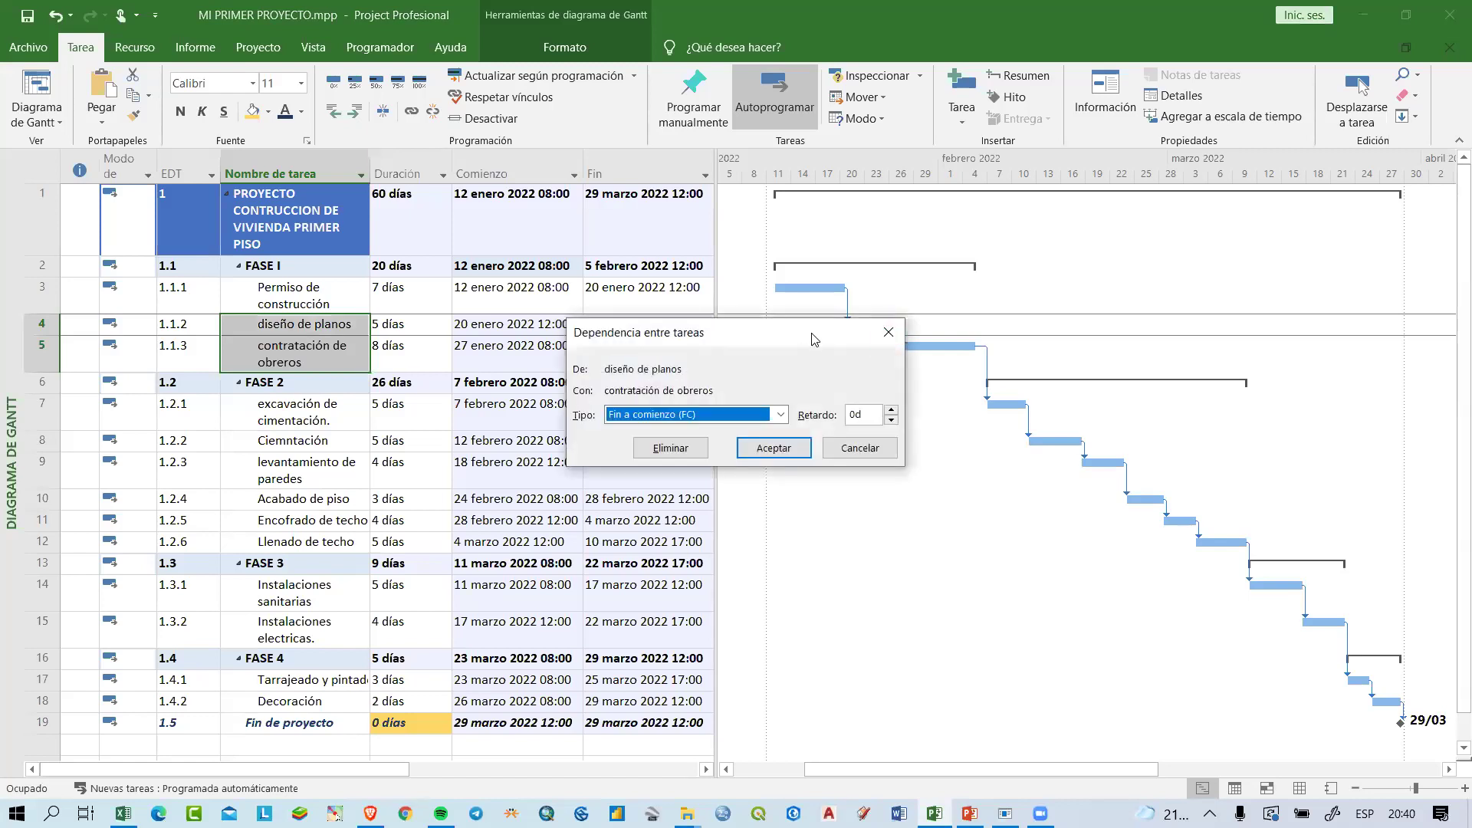
pyautogui.moveTo(815, 340); pyautogui.dragTo(776, 401)
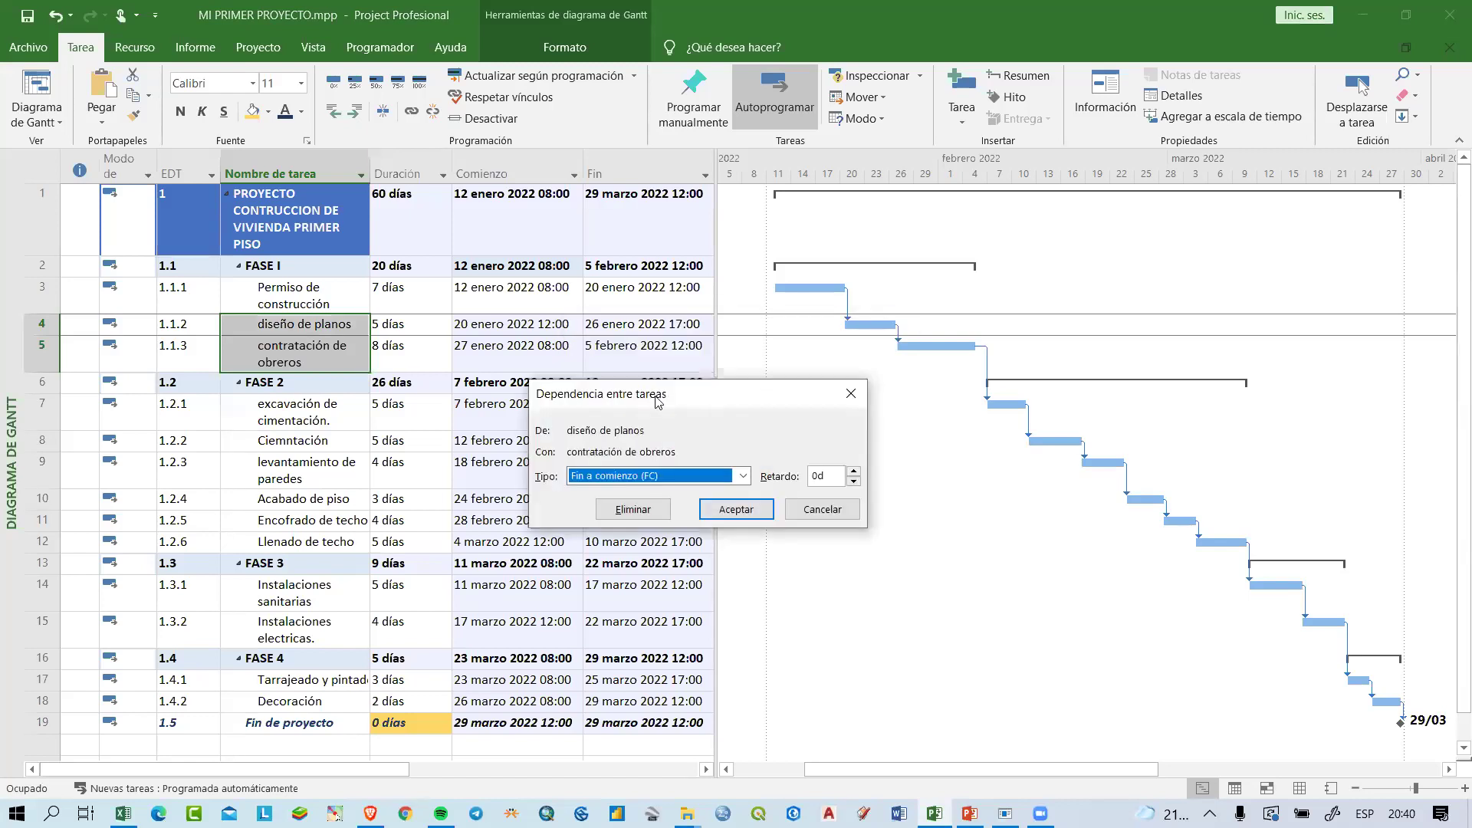
pyautogui.click(673, 481)
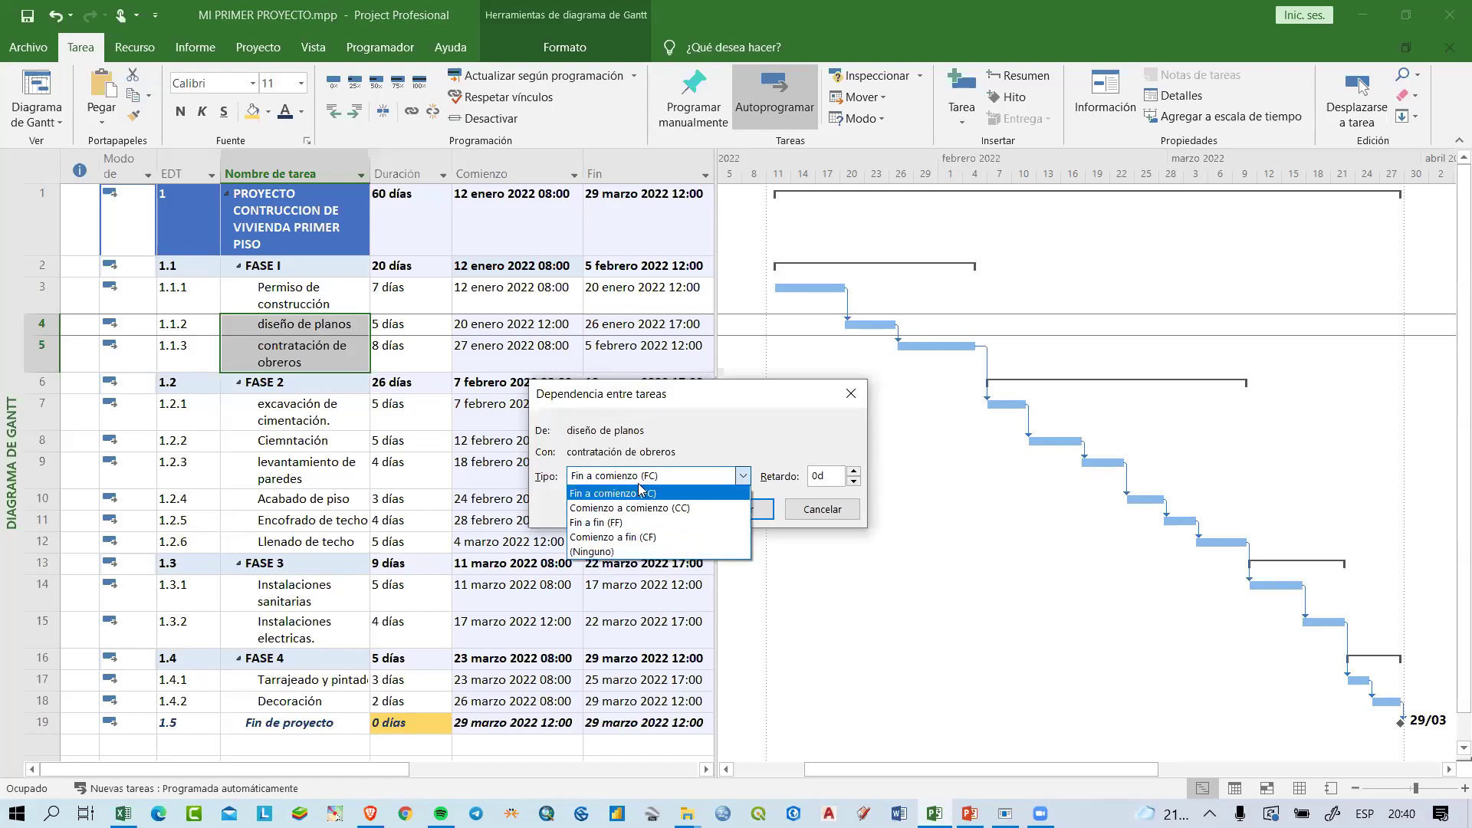
pyautogui.click(685, 509)
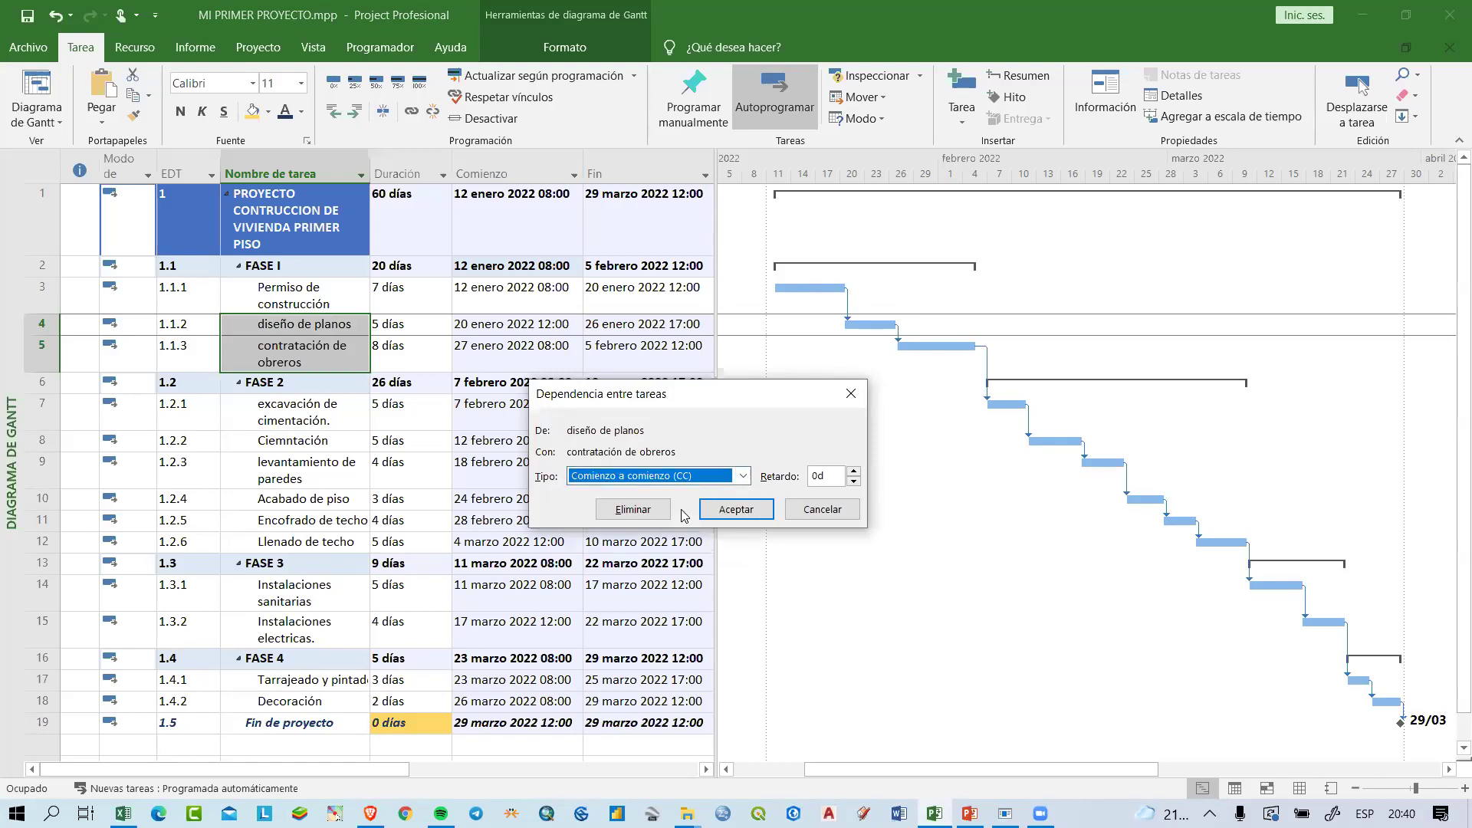
pyautogui.click(750, 513)
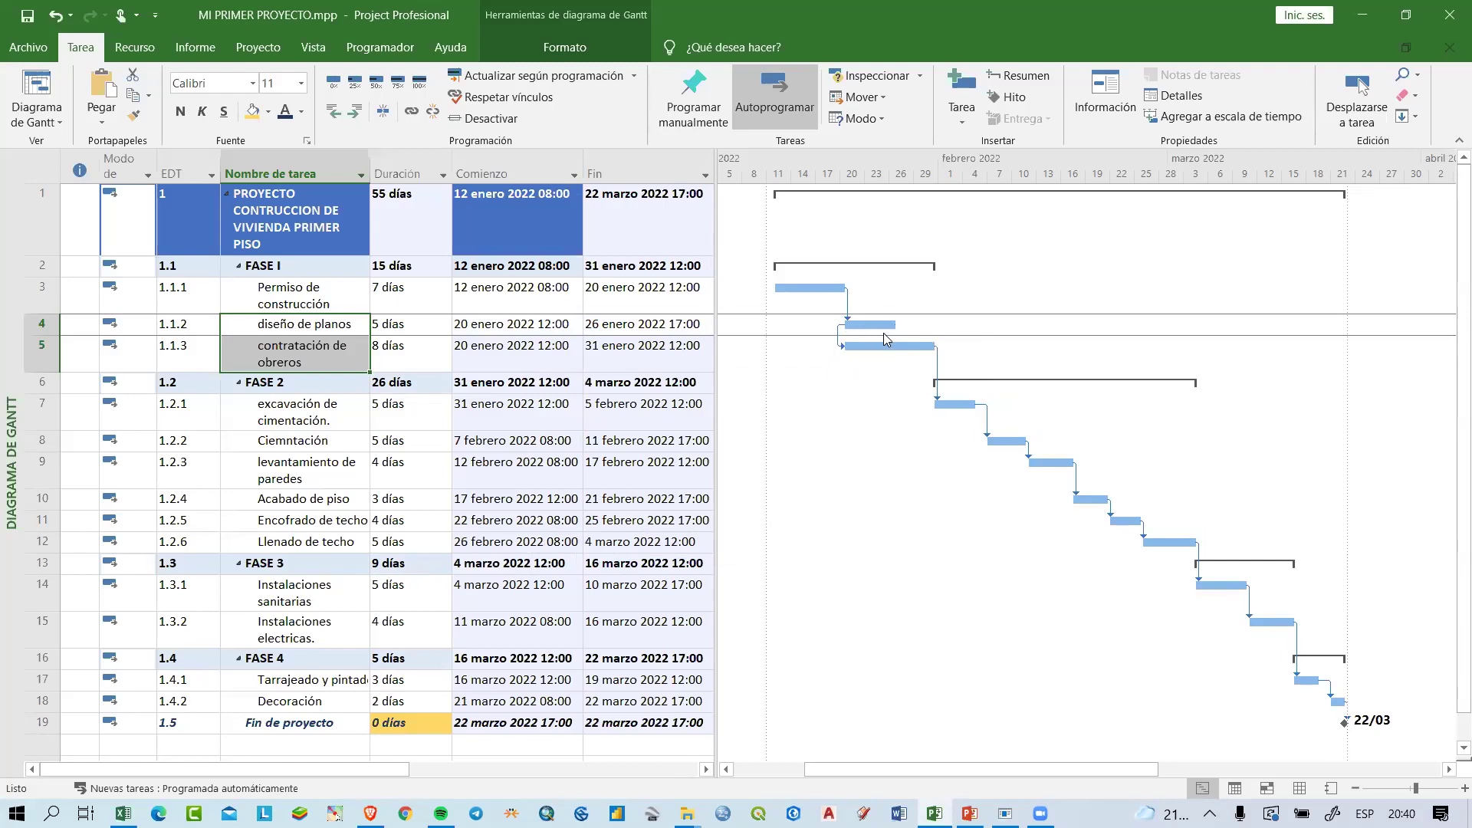
# Step: Review the FASE 2 subtasks from excavación de cimentación to Llenado de techo and how they follow one another
pyautogui.click(347, 421)
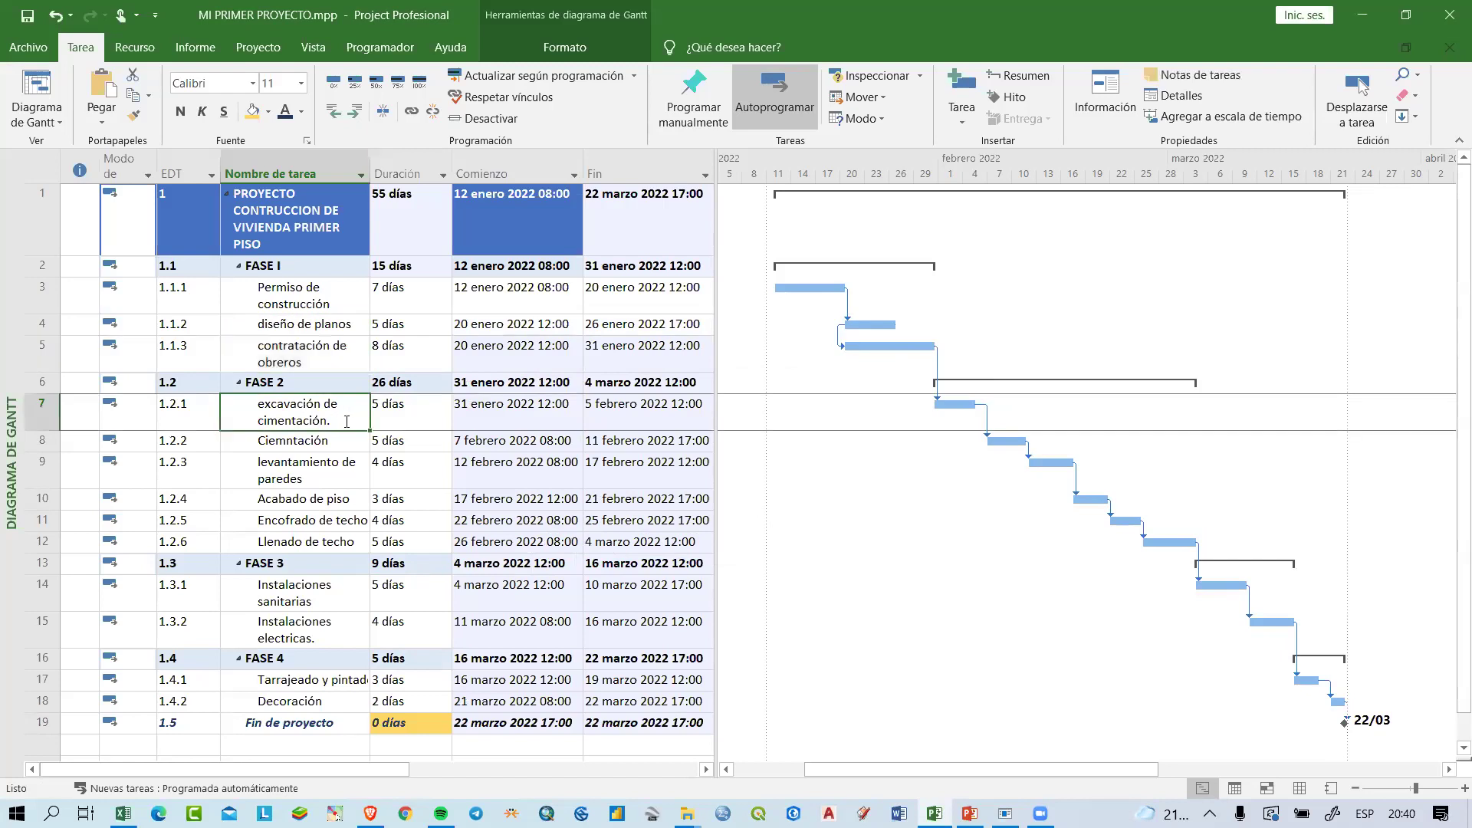
pyautogui.click(316, 442)
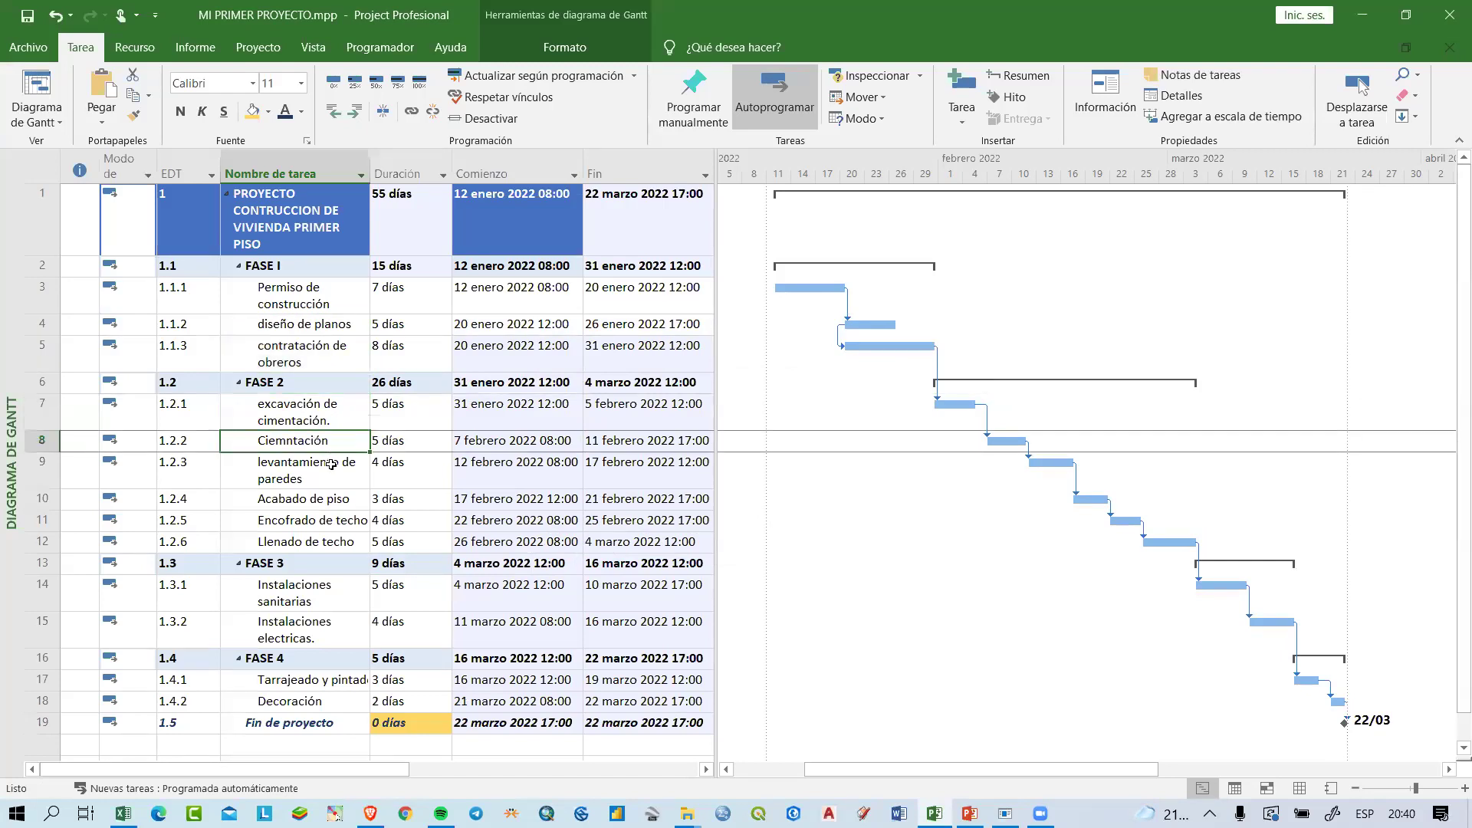
pyautogui.click(331, 465)
pyautogui.click(339, 505)
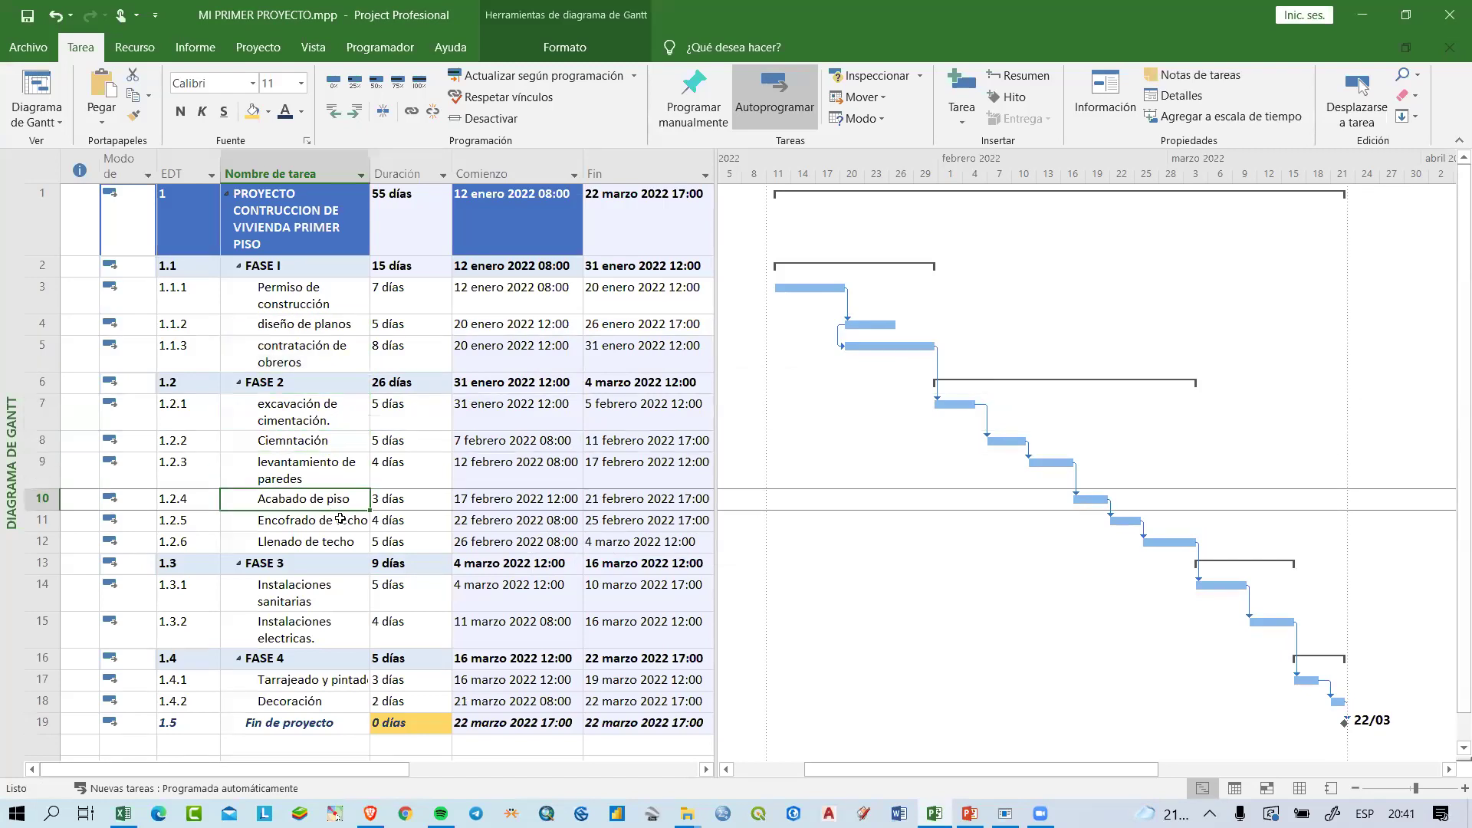
pyautogui.click(341, 521)
pyautogui.click(339, 542)
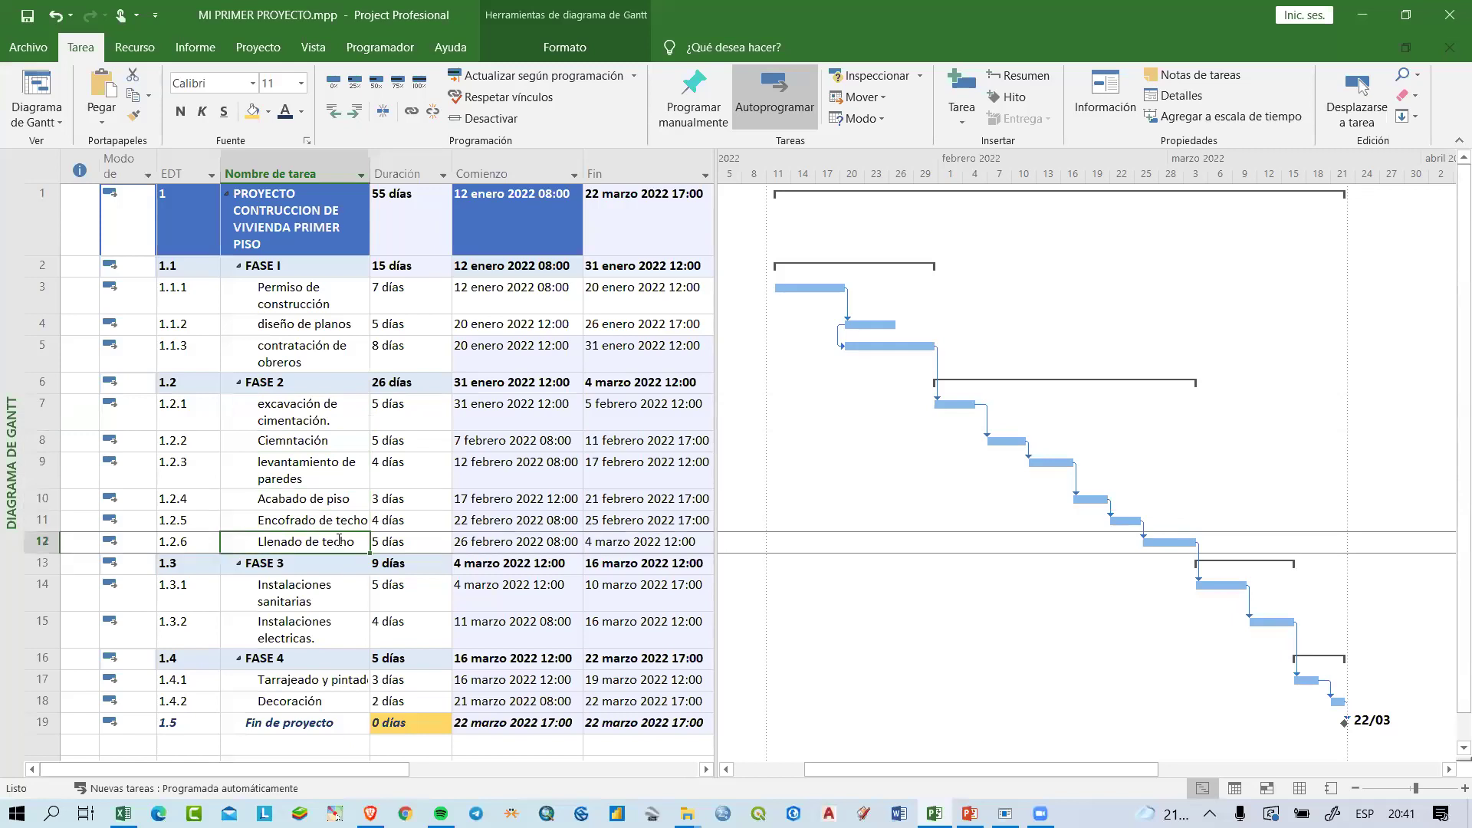
pyautogui.moveTo(330, 414); pyautogui.dragTo(548, 541)
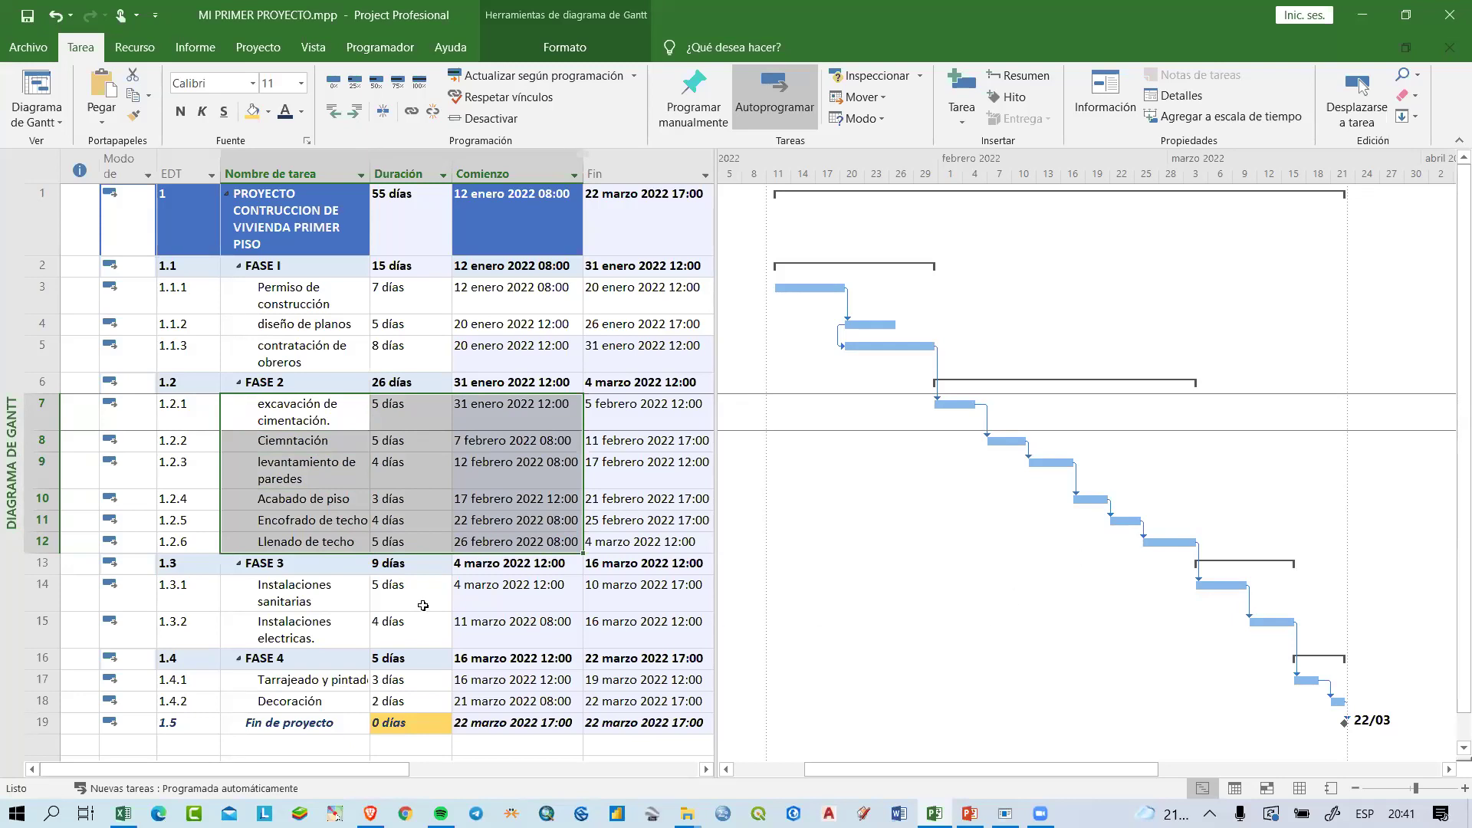
# Step: Change the dependency between Instalaciones sanitarias and Instalaciones electricas to Fin a fin (FF)
pyautogui.click(337, 592)
pyautogui.moveTo(337, 592); pyautogui.dragTo(364, 627)
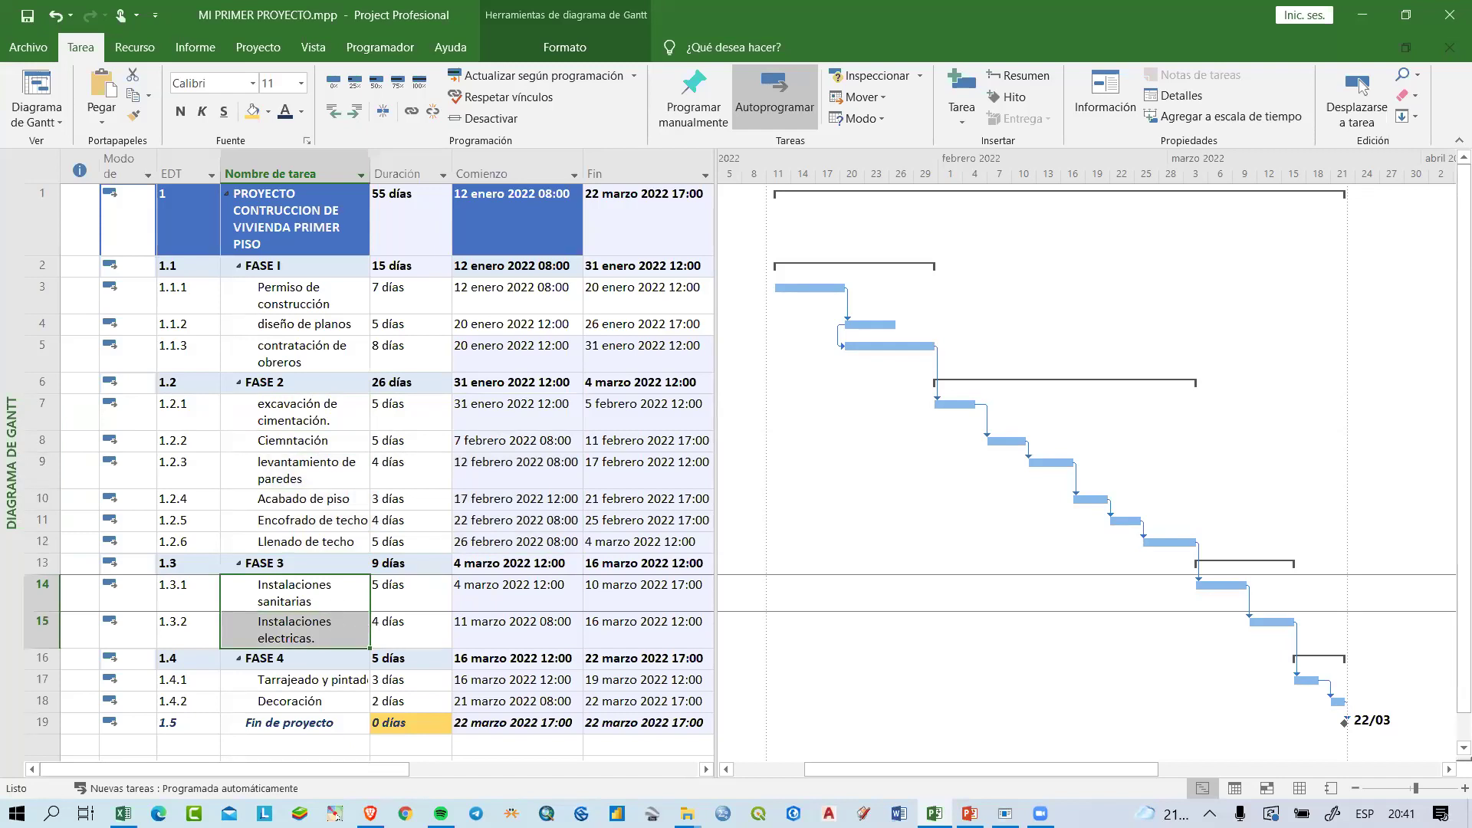
pyautogui.doubleClick(1250, 610)
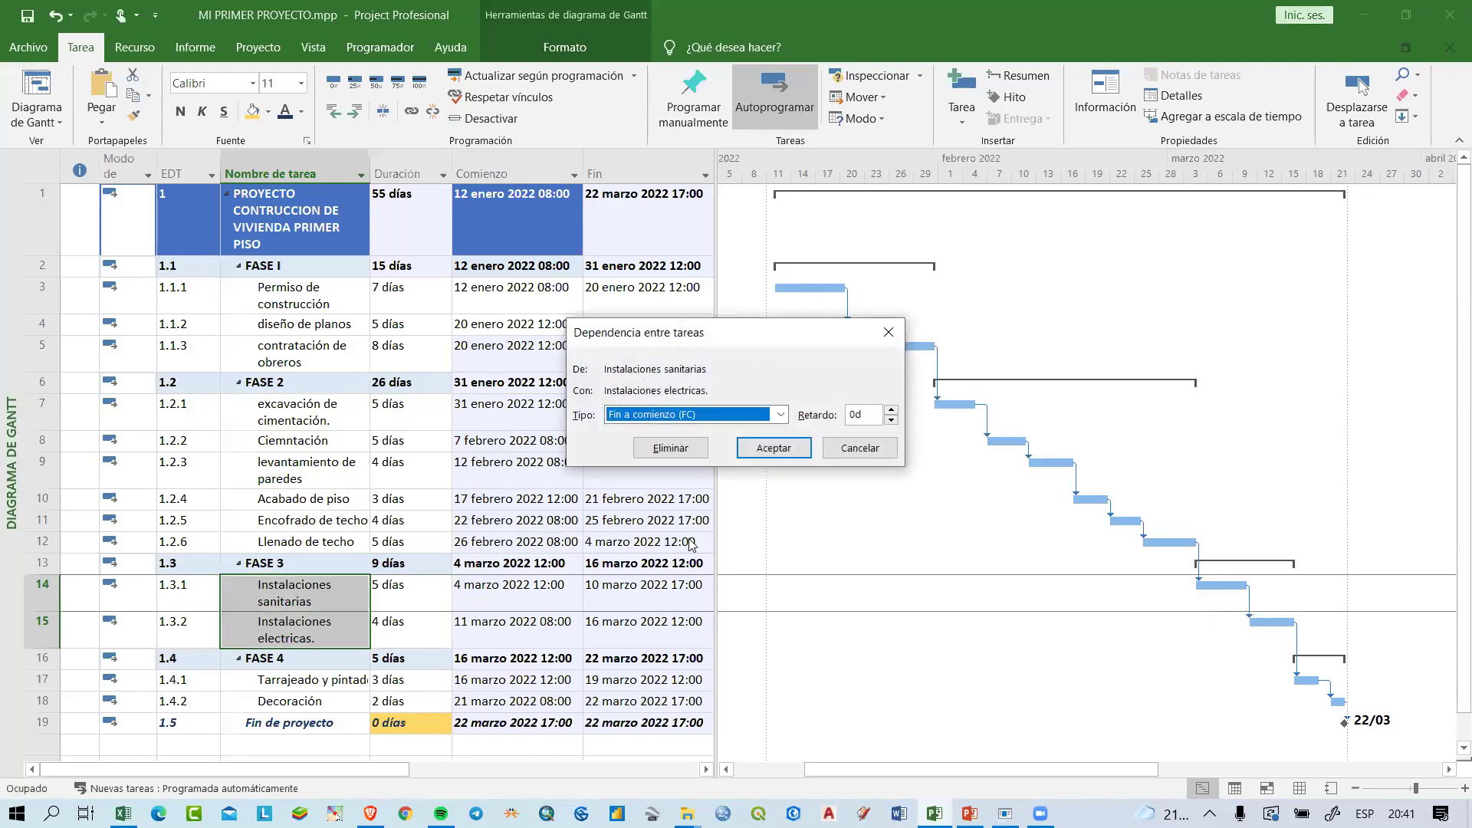
pyautogui.click(758, 415)
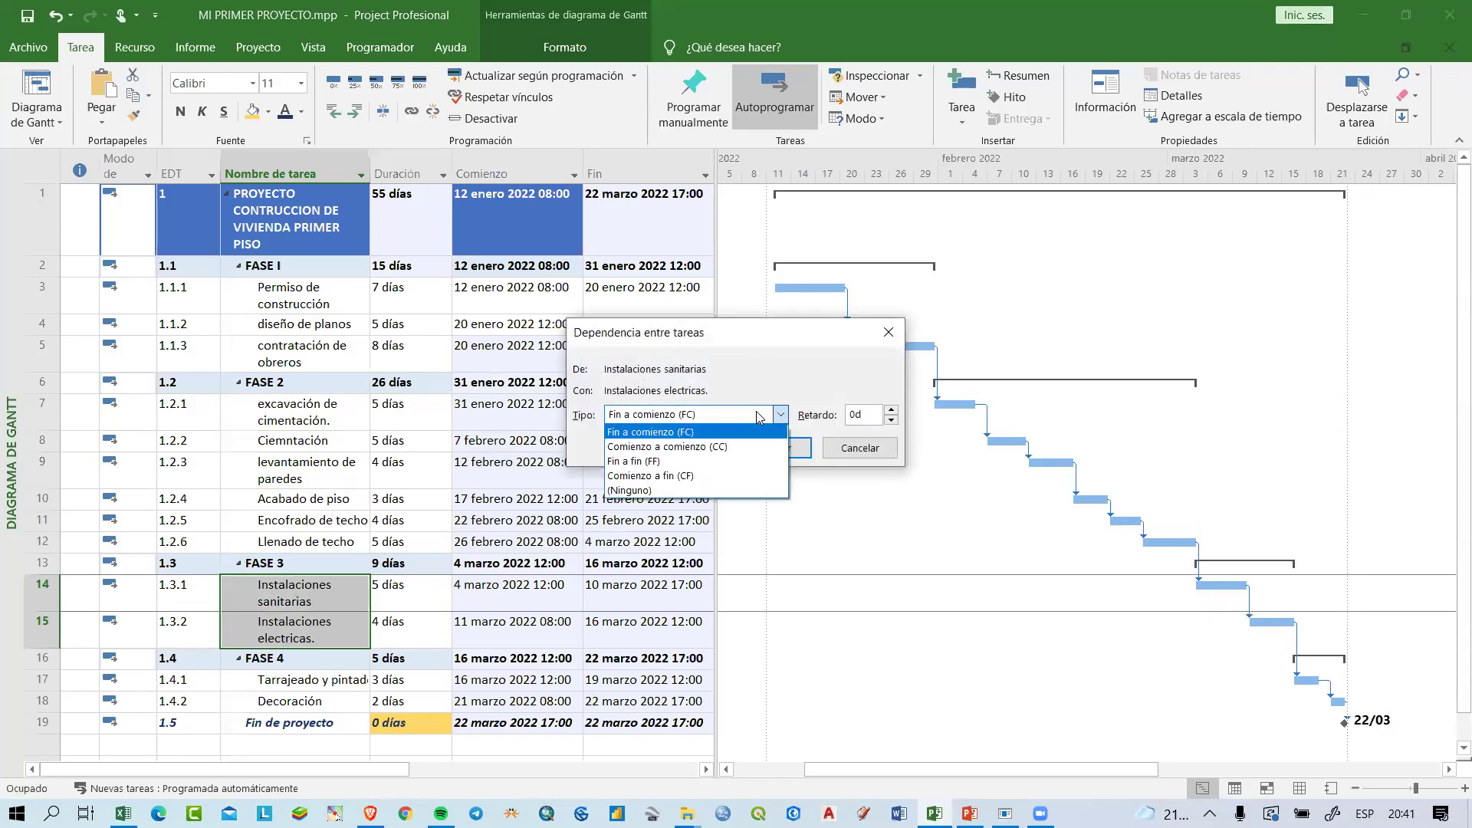
pyautogui.click(675, 461)
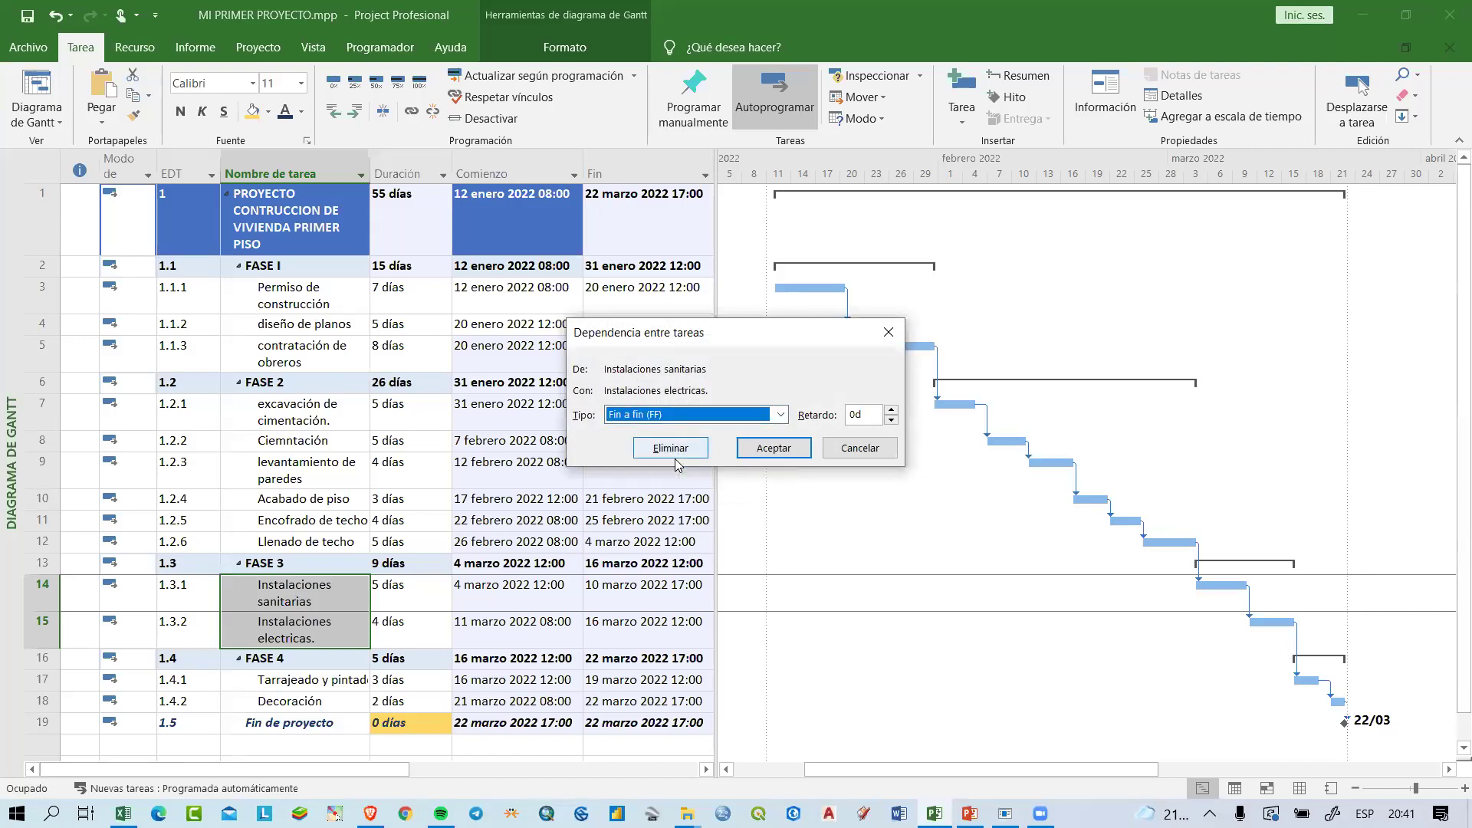
pyautogui.click(773, 448)
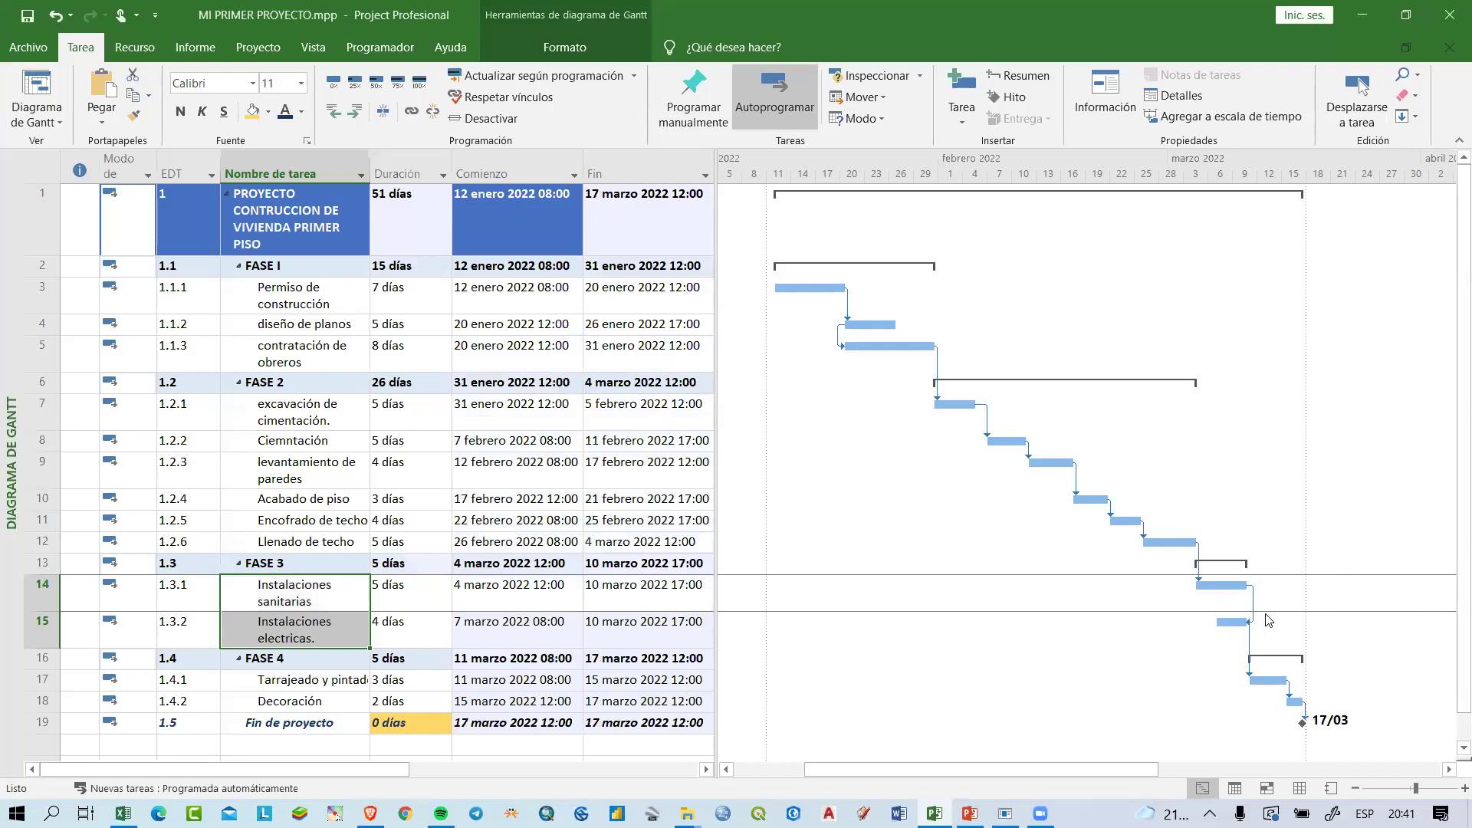
# Step: Check the project duration, then undo the dependency type changes on the FASE 3 installations and the last two FASE I tasks
pyautogui.click(310, 632)
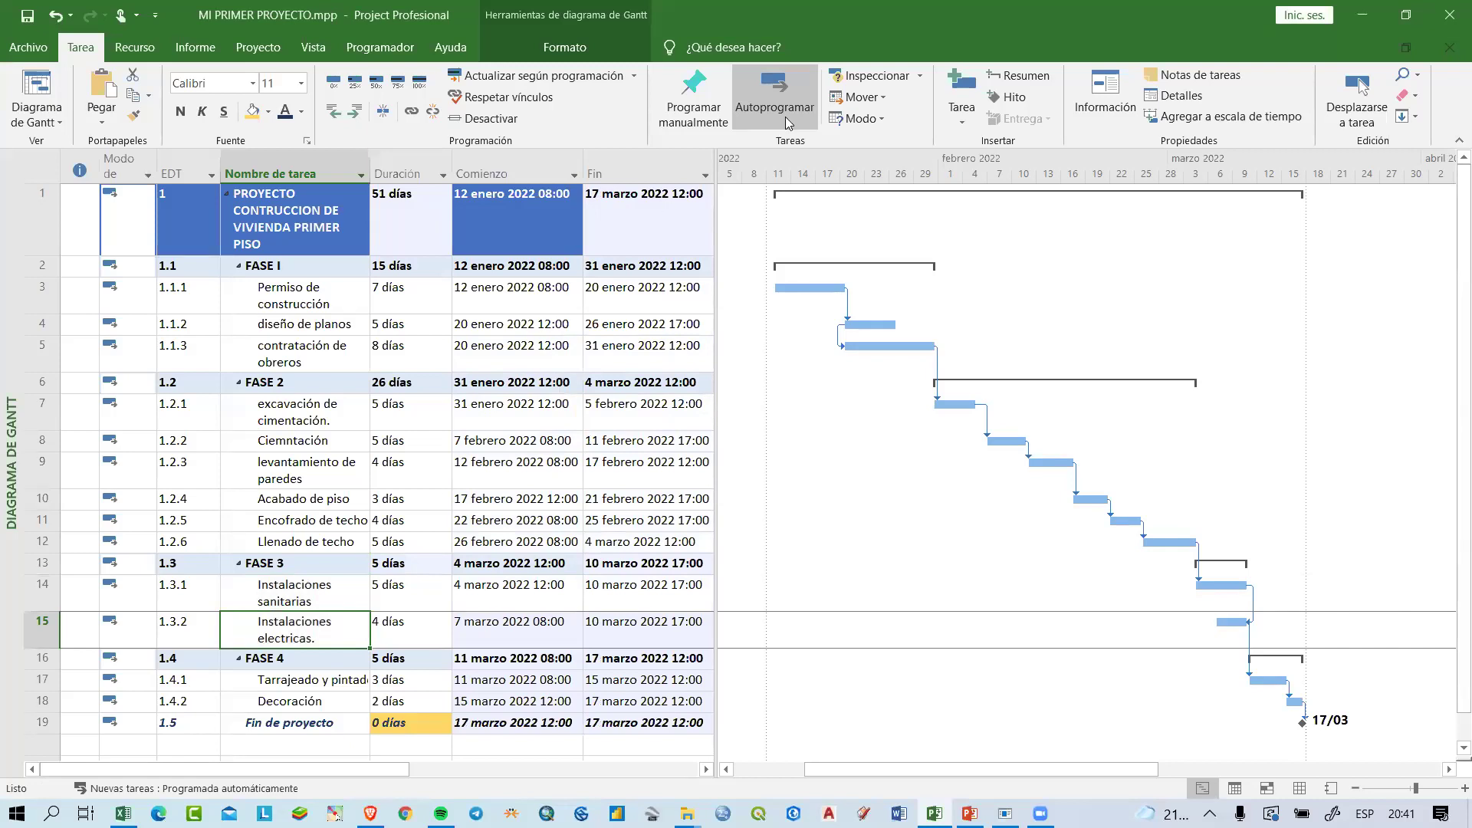
pyautogui.moveTo(367, 181); pyautogui.dragTo(444, 240)
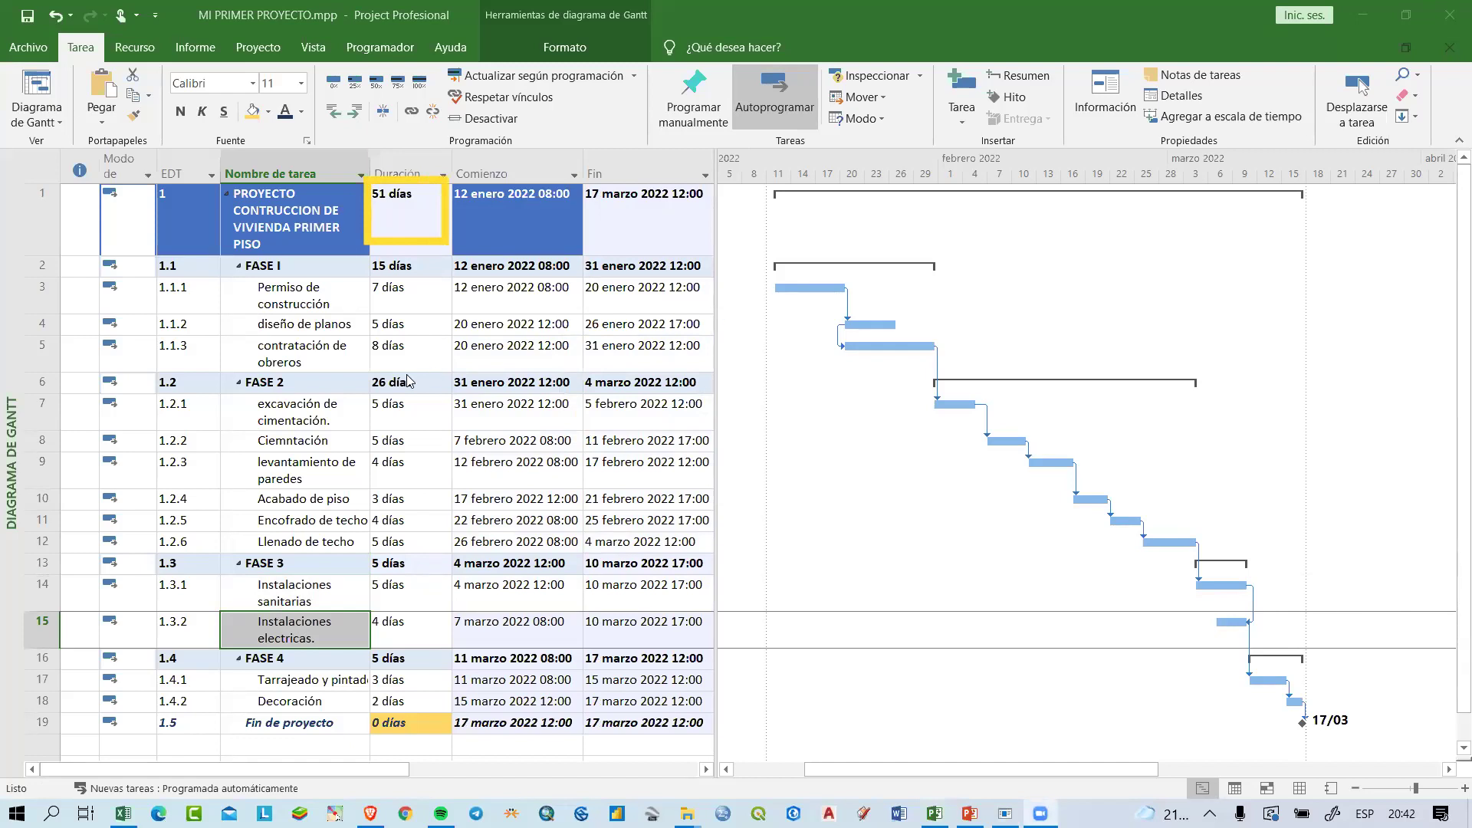
pyautogui.click(424, 312)
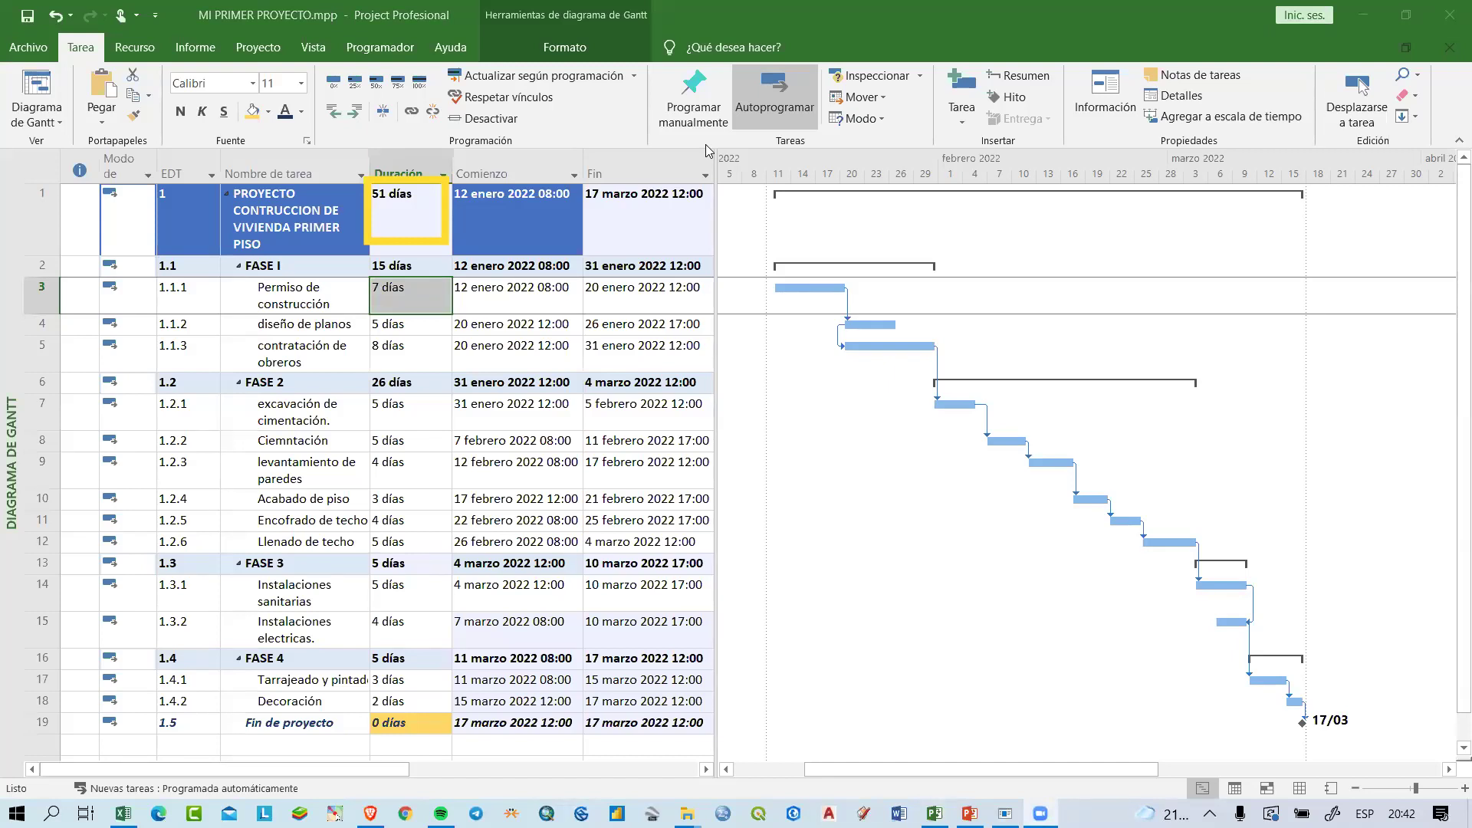
pyautogui.click(404, 520)
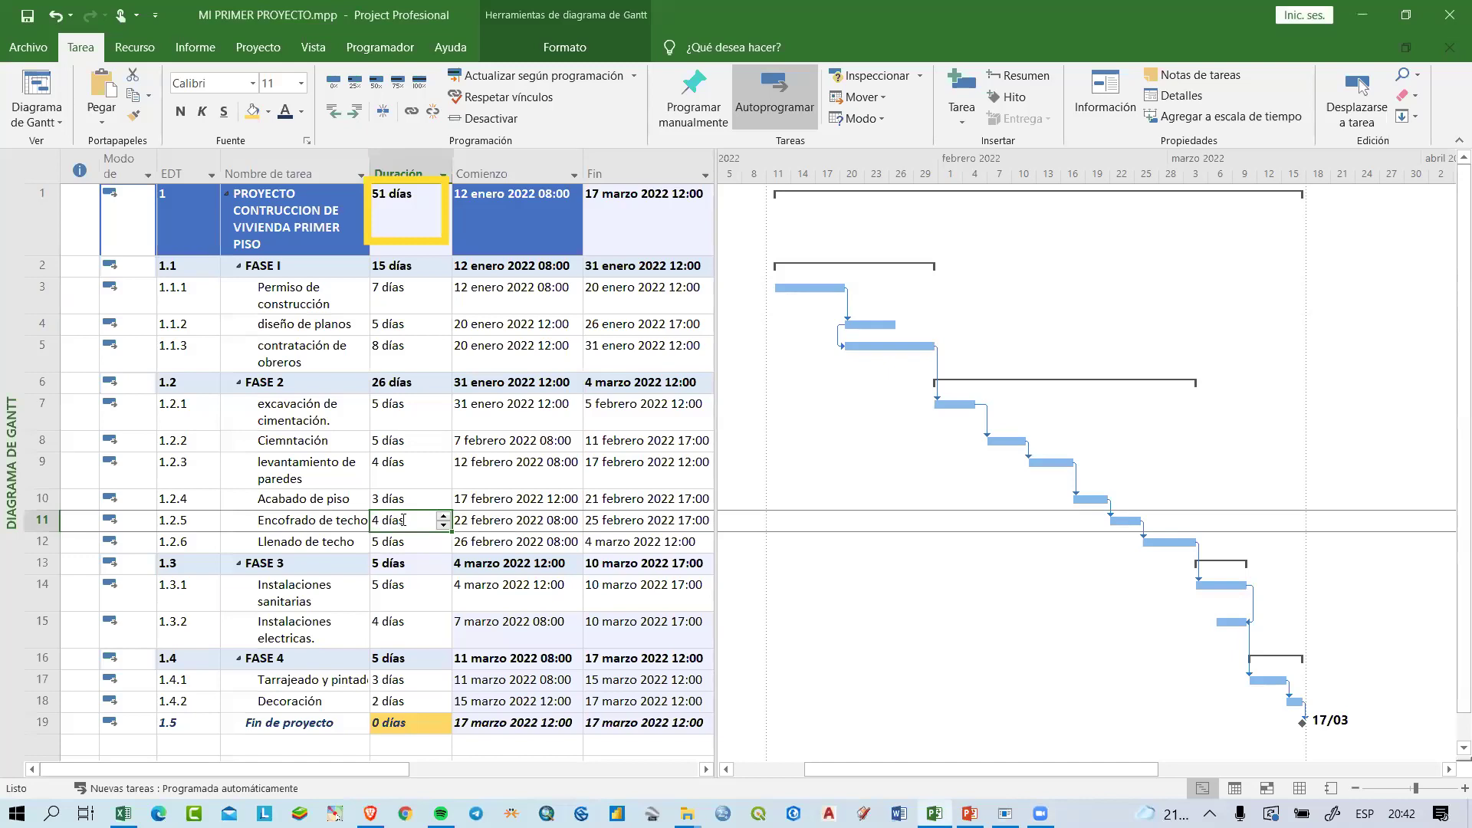
pyautogui.click(434, 456)
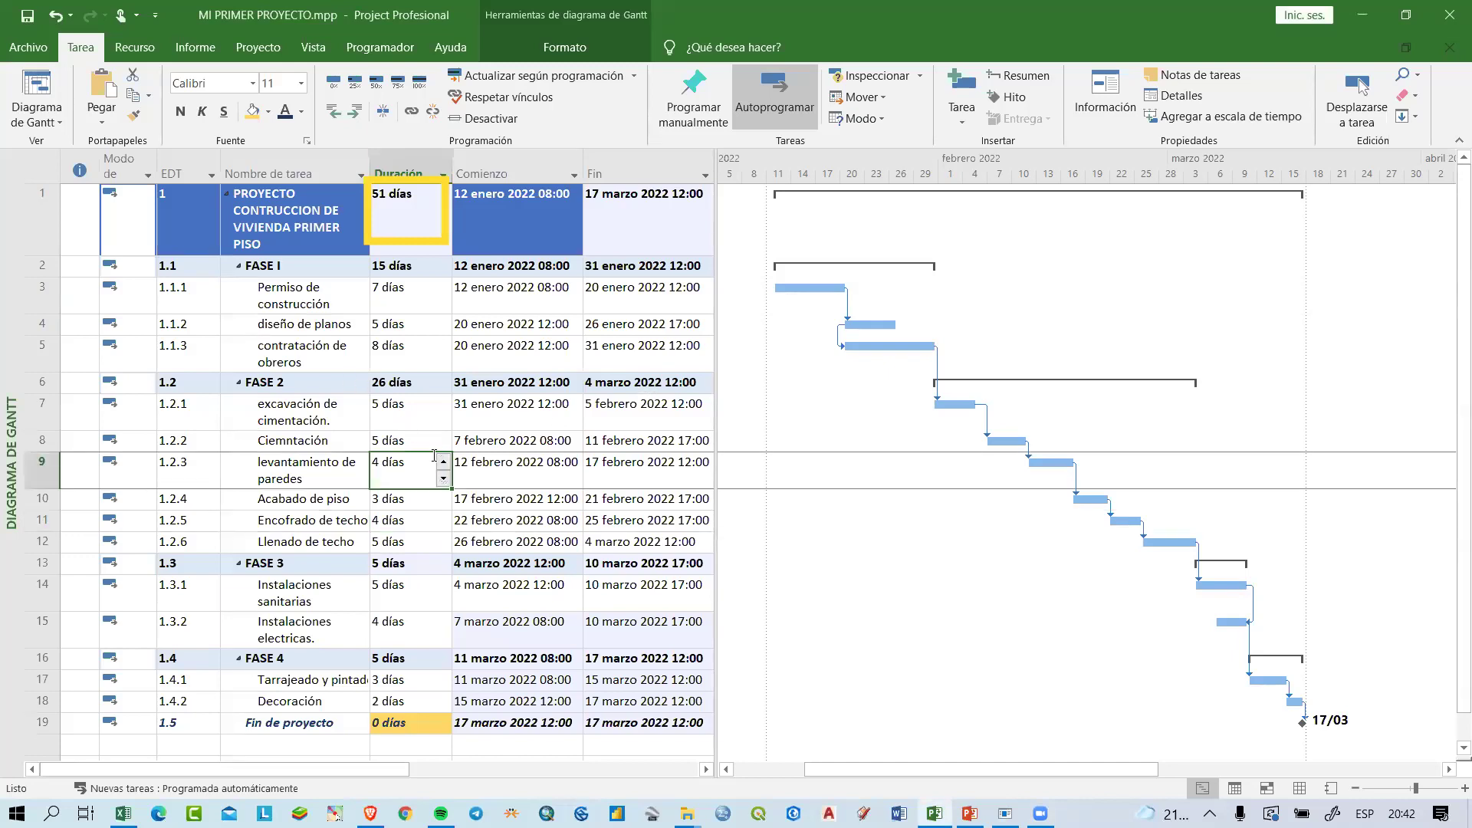
pyautogui.hotkey('ctrl', 'z')
pyautogui.hotkey('ctrl', 'z')
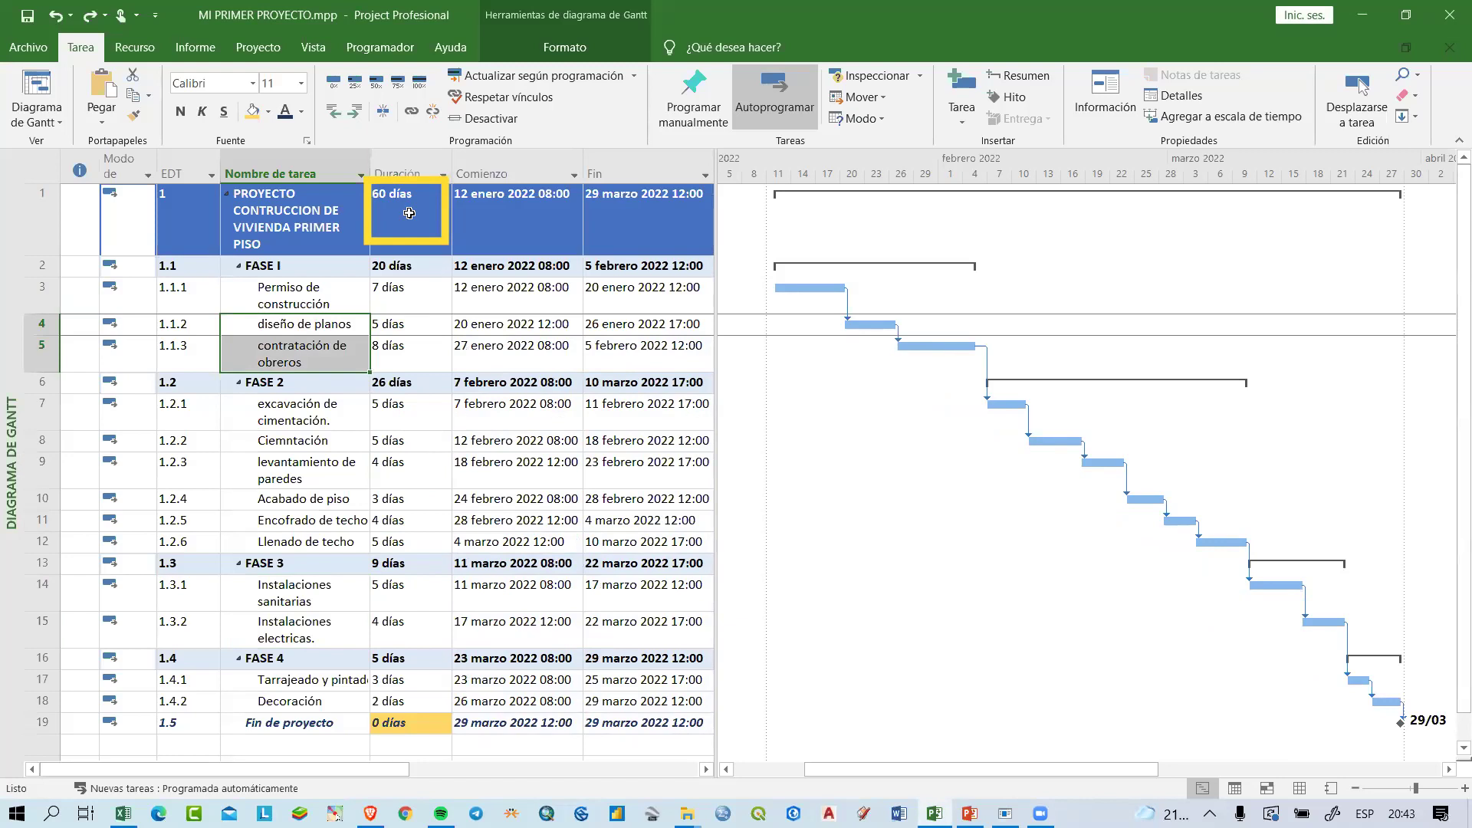
# Step: Set the link from diseño de planos to contratación de obreros to the Comienzo a comienzo (CC) type
pyautogui.click(401, 324)
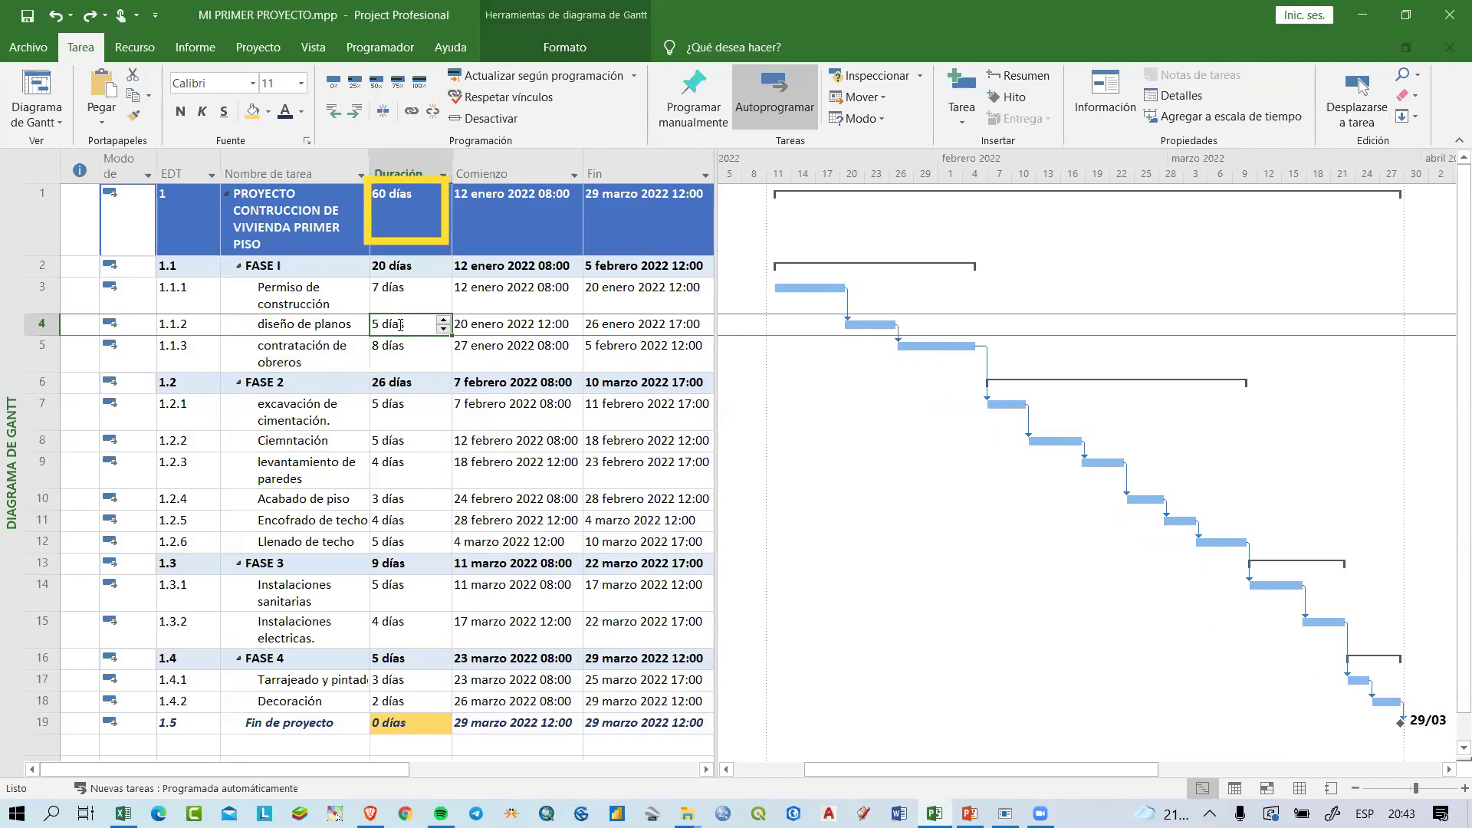
pyautogui.click(302, 324)
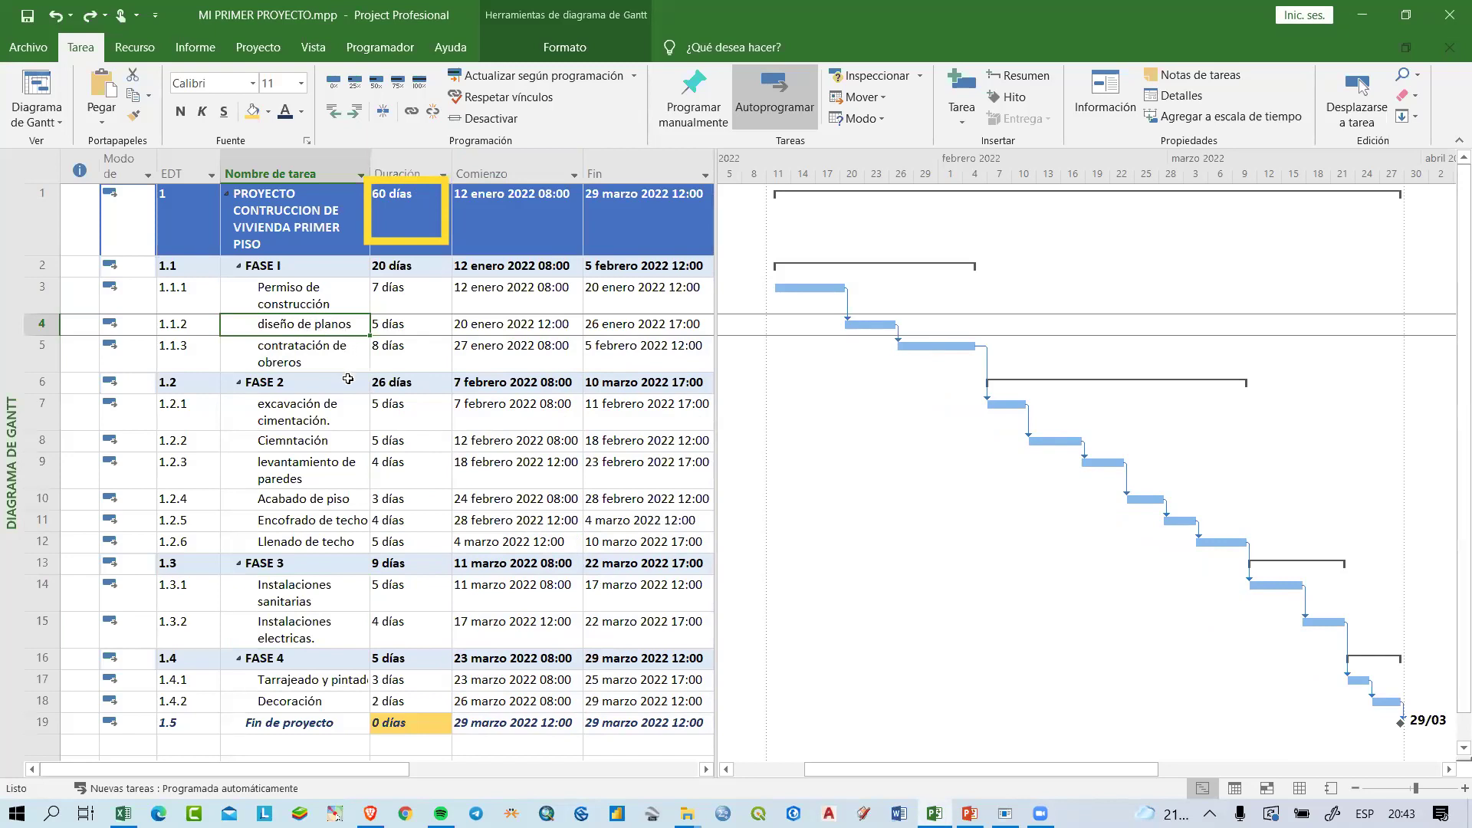
pyautogui.click(312, 364)
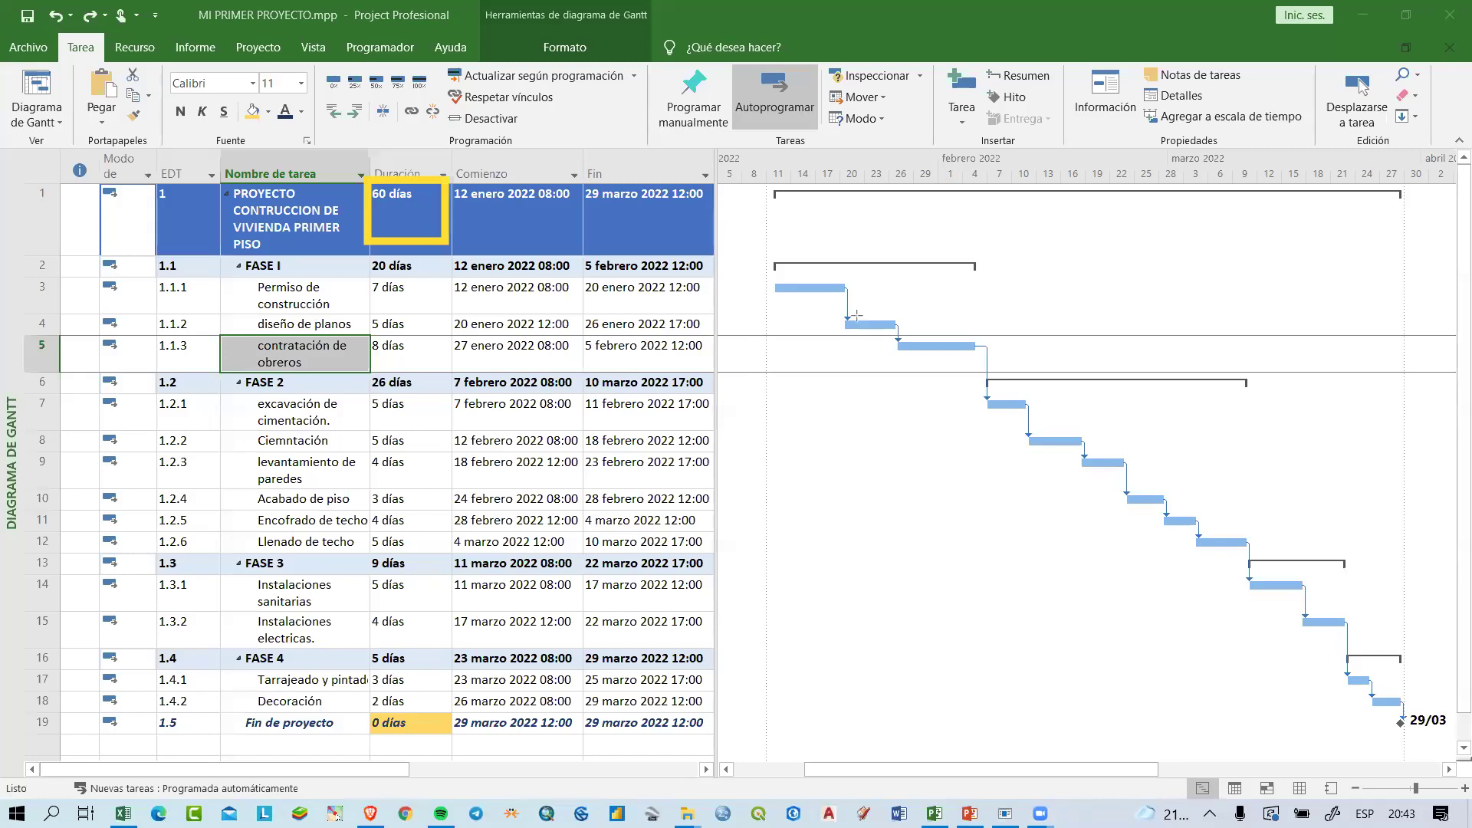
pyautogui.moveTo(825, 314)
pyautogui.mouseDown()
pyautogui.moveTo(912, 370)
pyautogui.moveTo(1005, 367)
pyautogui.mouseUp()
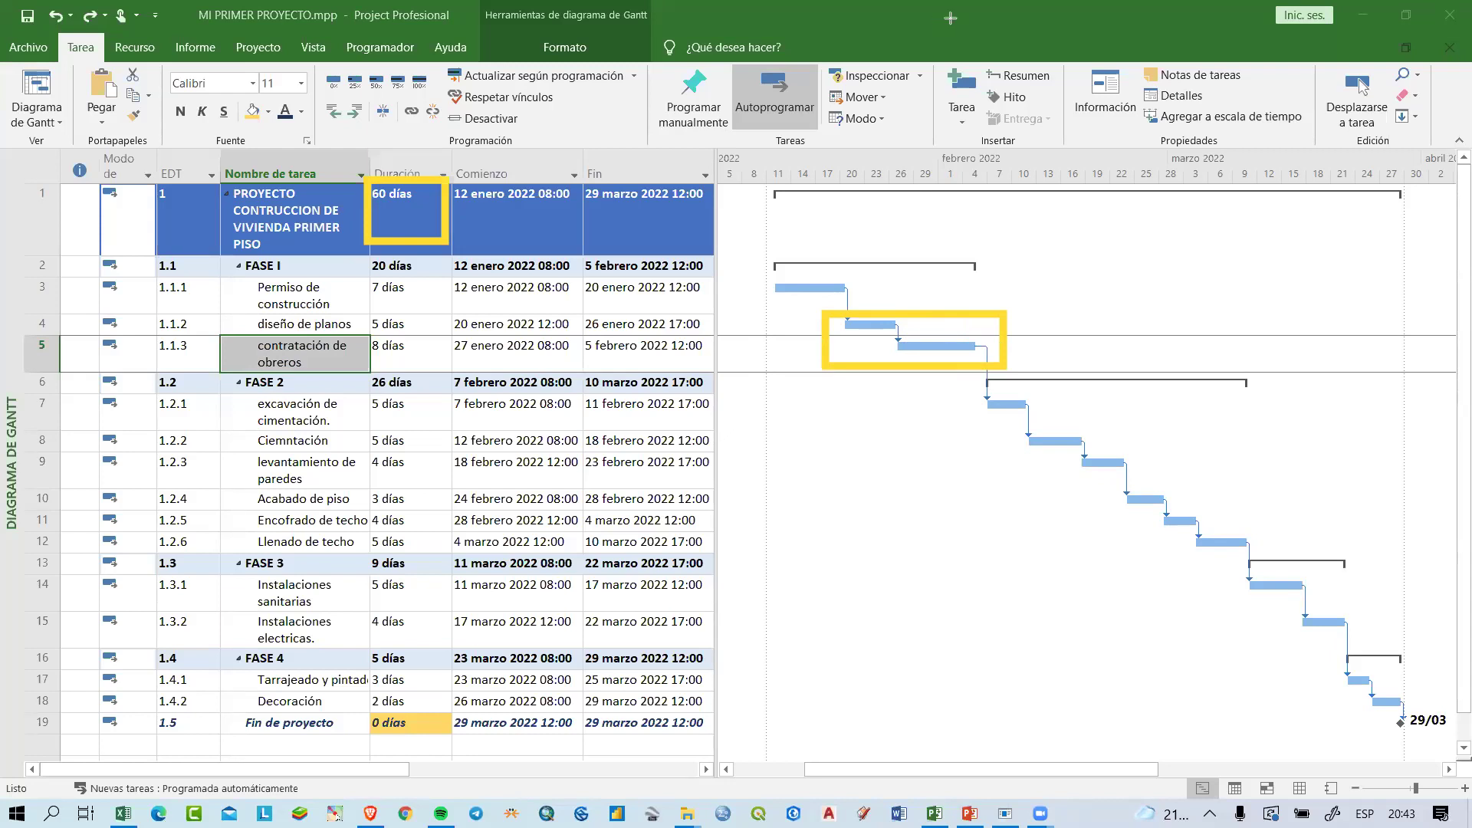
pyautogui.doubleClick(895, 333)
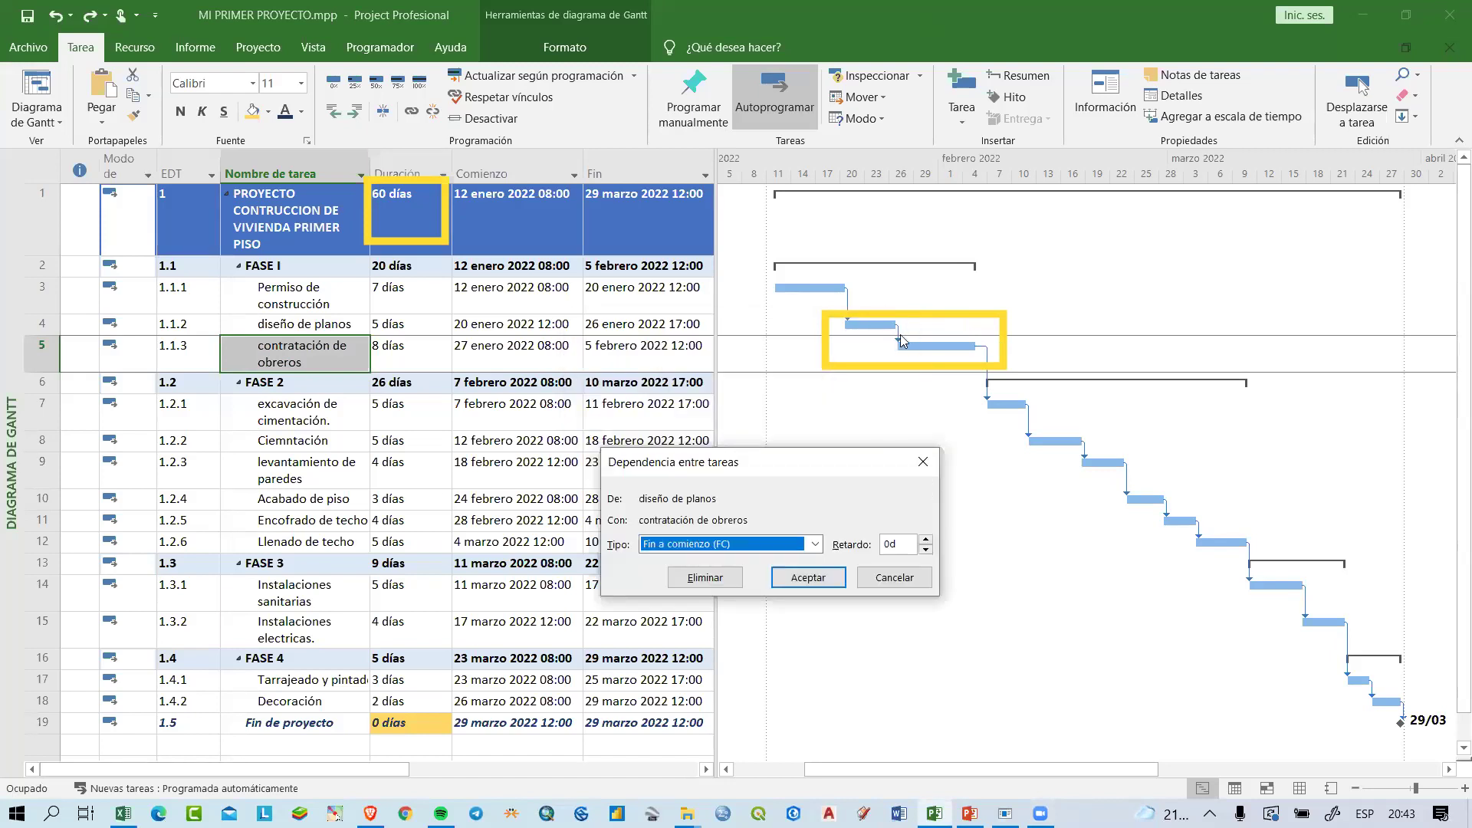
pyautogui.moveTo(770, 479); pyautogui.dragTo(900, 455)
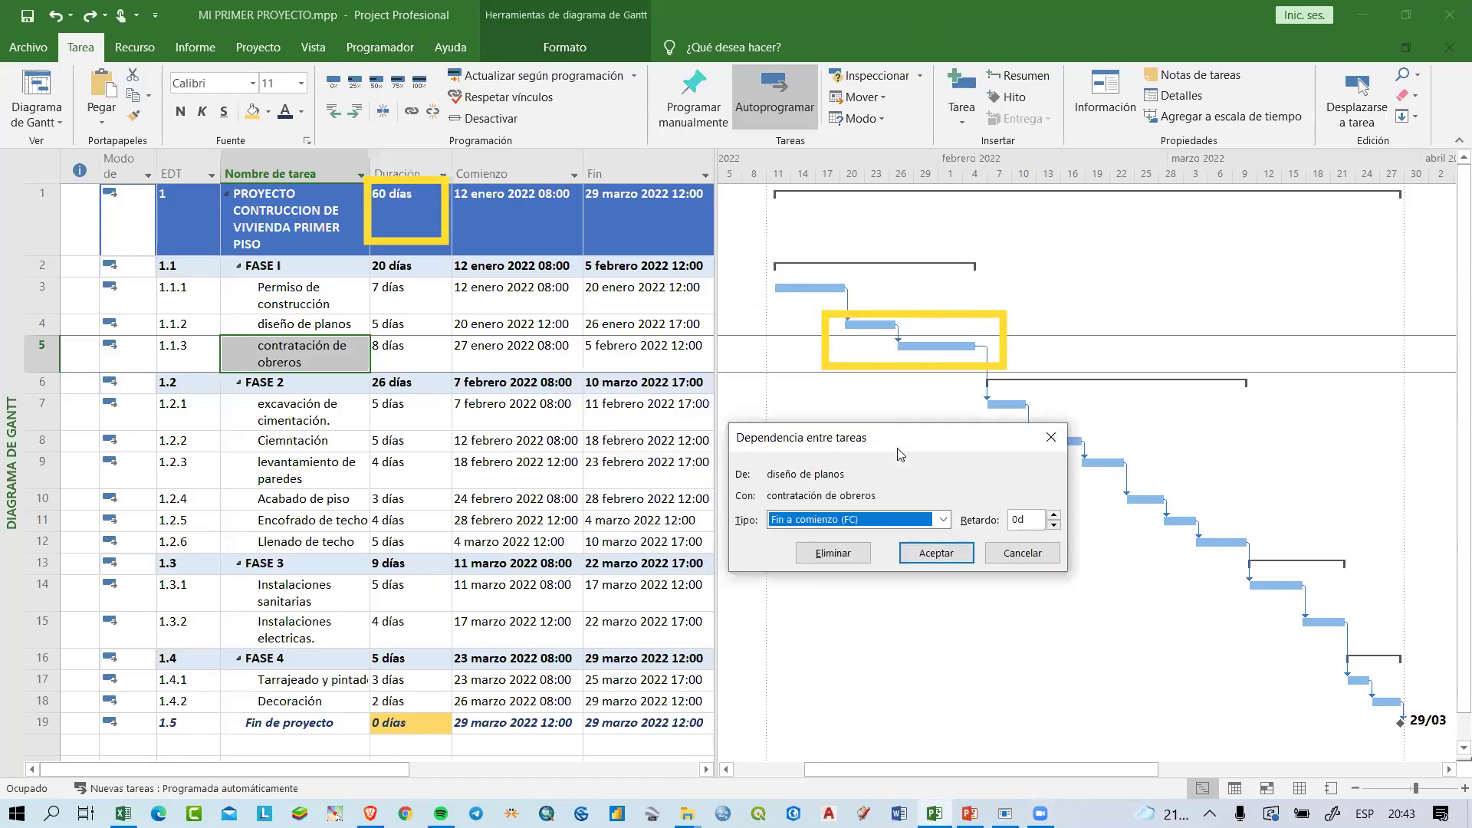
pyautogui.click(925, 524)
pyautogui.click(844, 551)
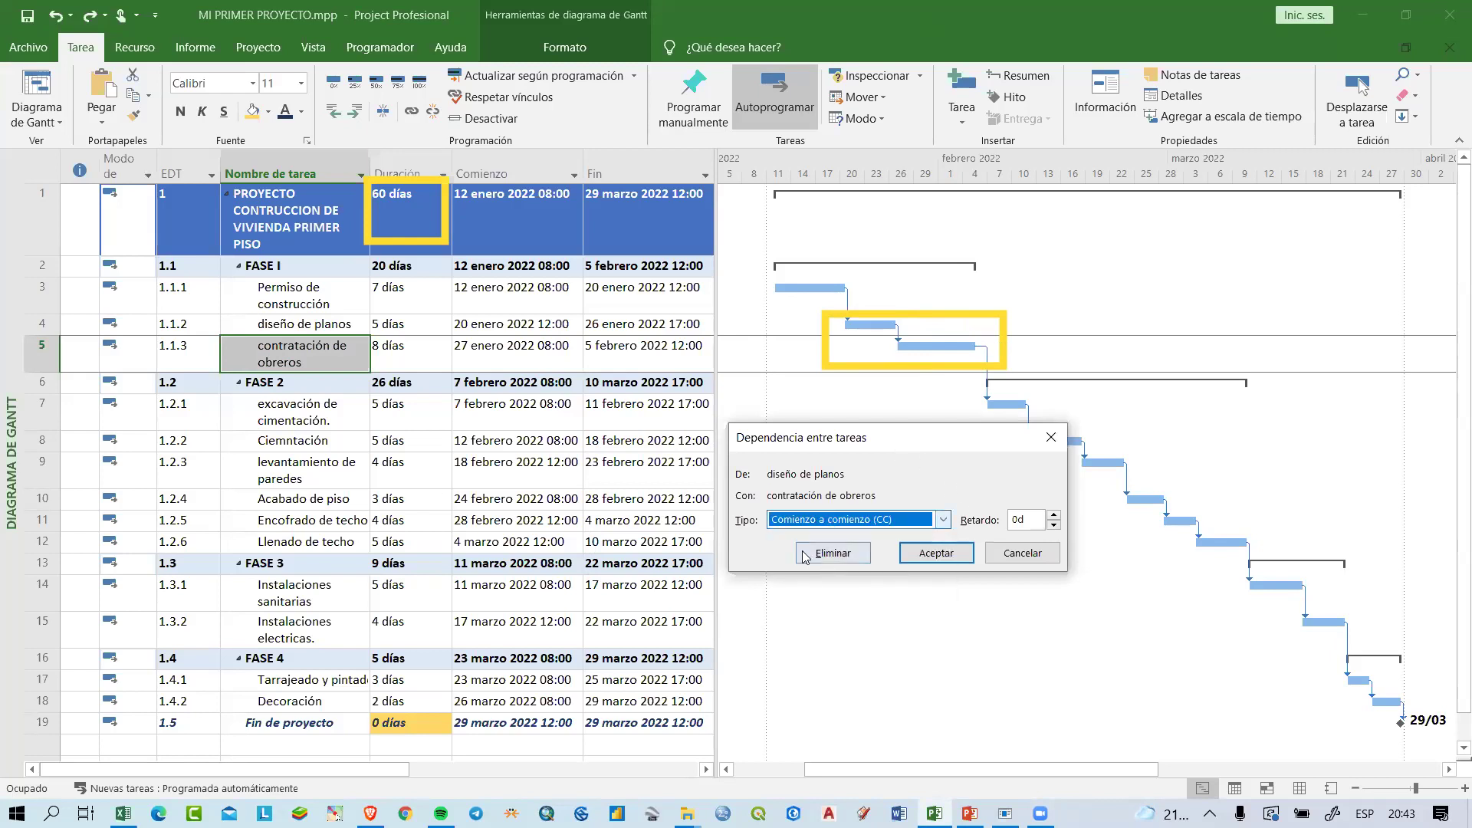
pyautogui.click(936, 553)
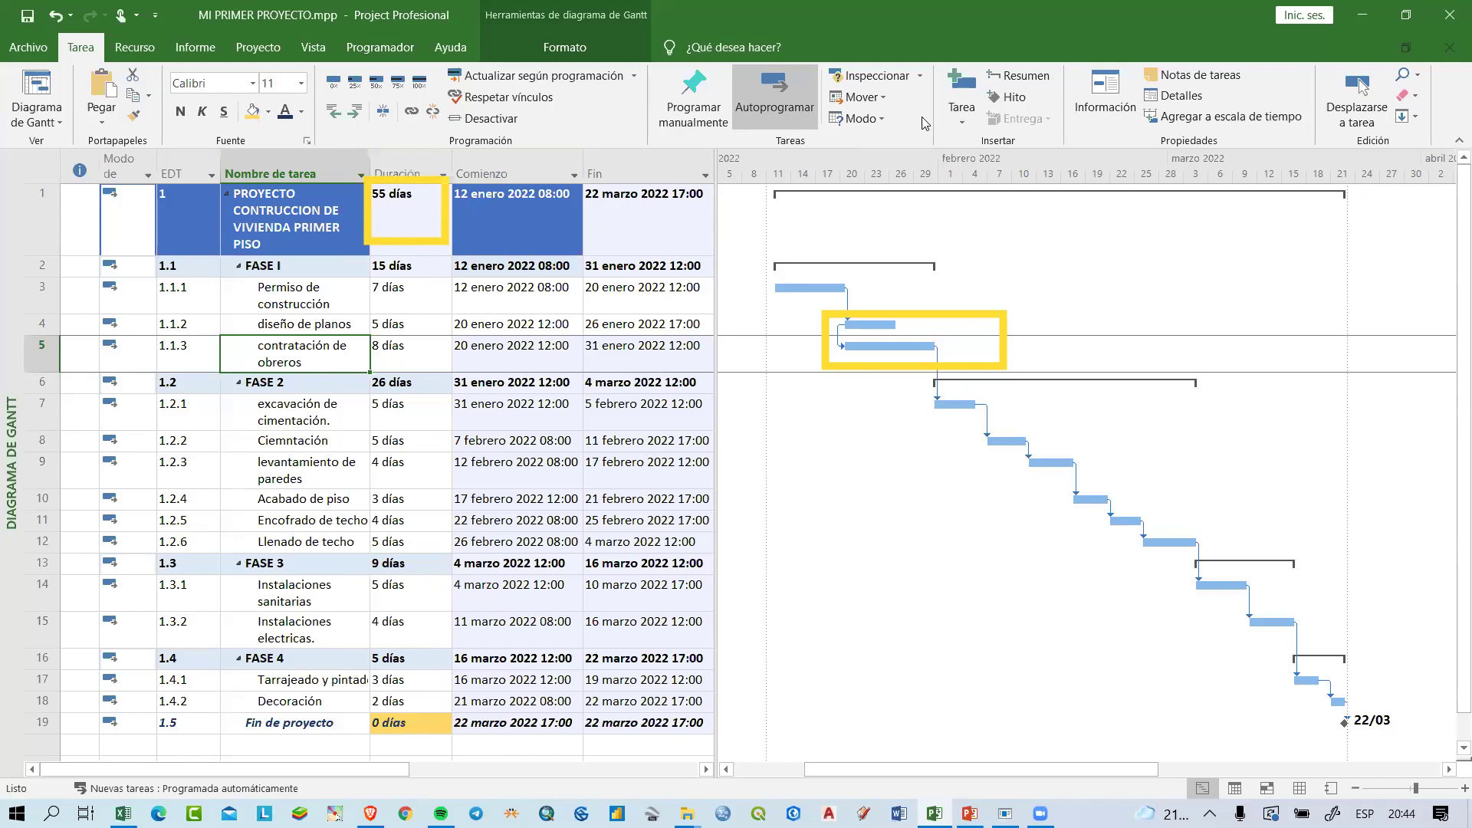
pyautogui.press('Escape')
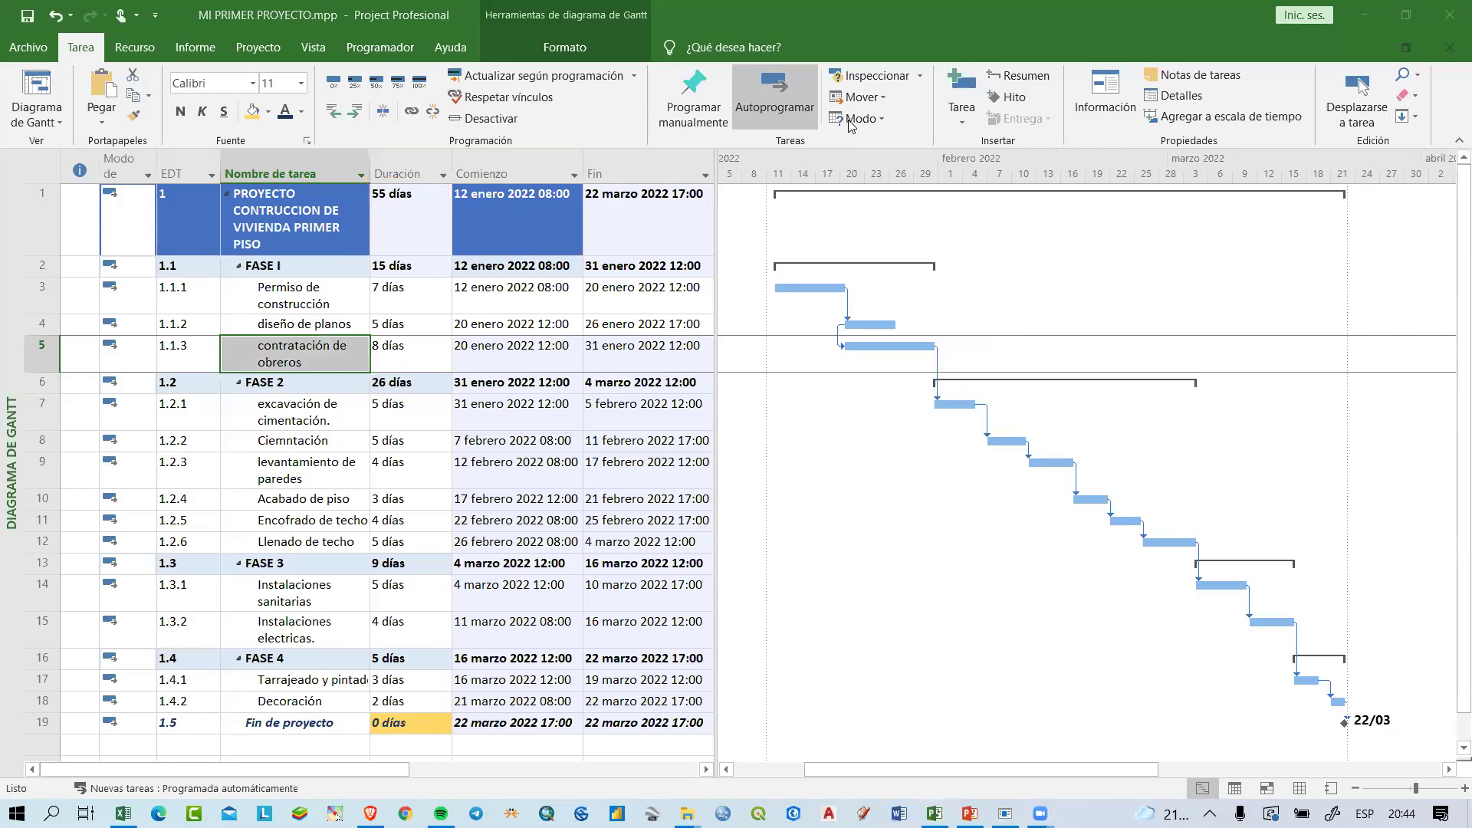
pyautogui.click(337, 414)
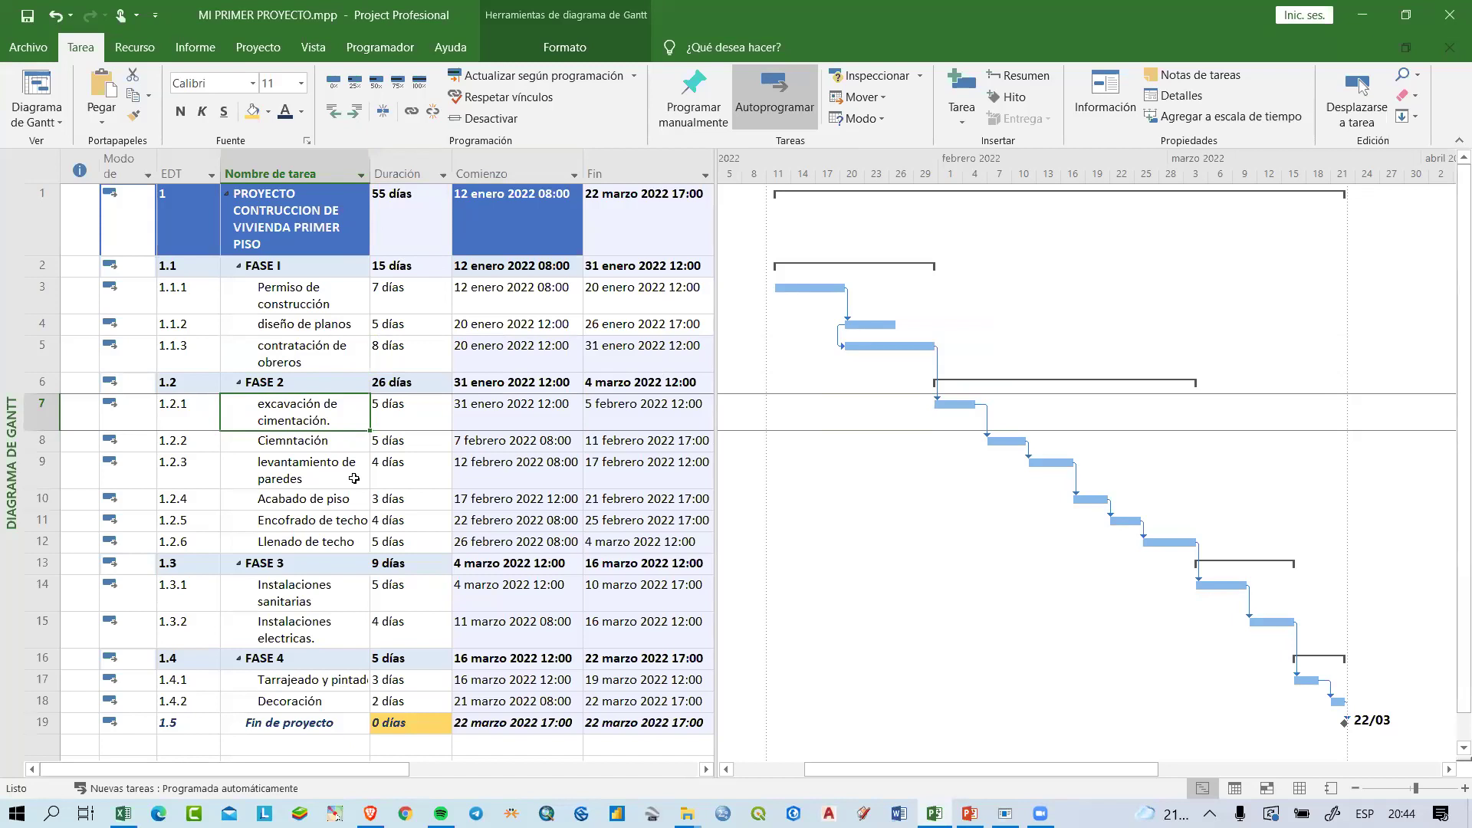
pyautogui.scroll(-3, 391, 543)
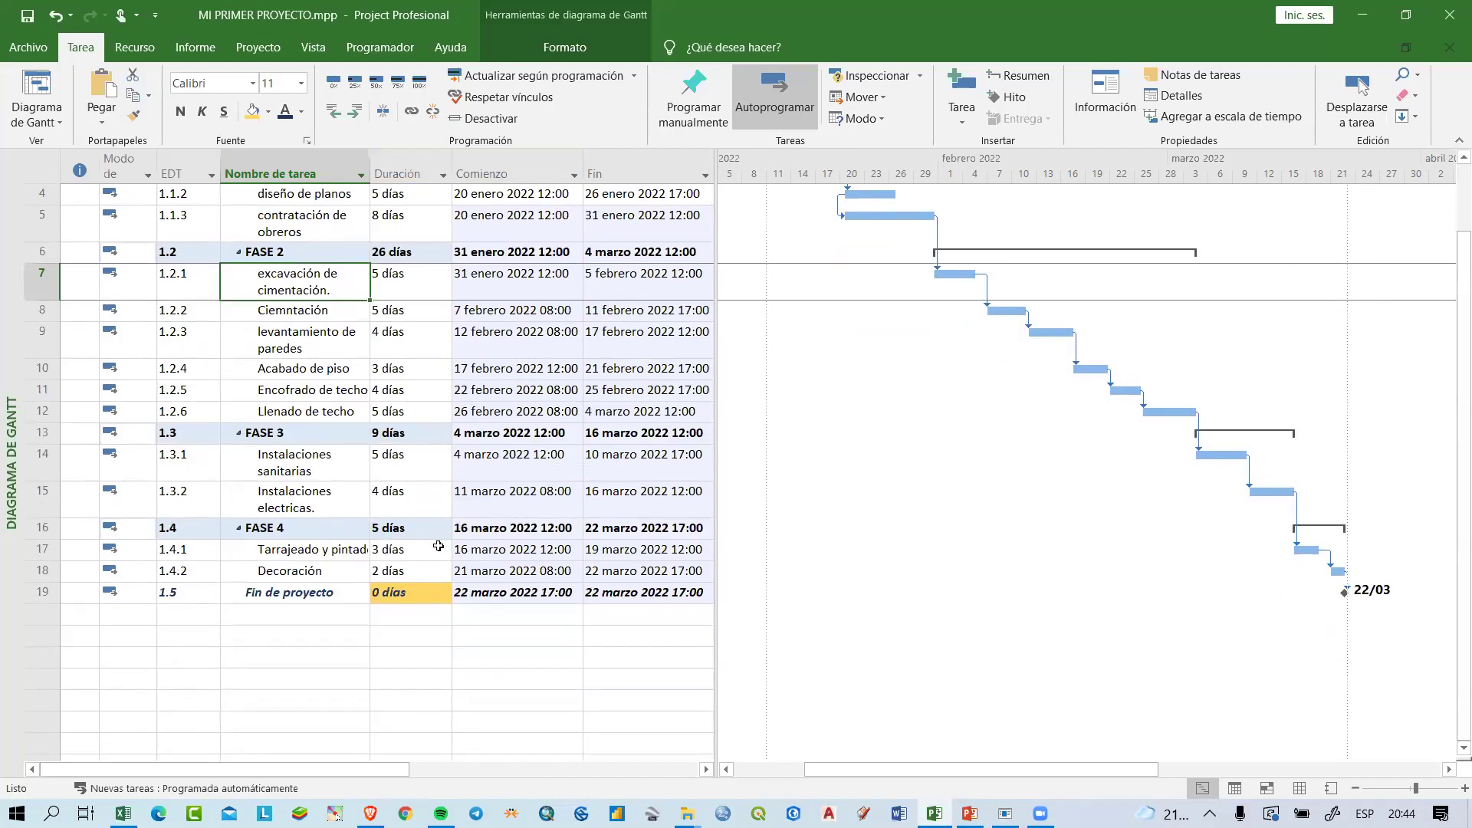
# Step: Add a 2d lag to the Fin a comienzo link from Tarrajeado y pintado to Decoración in FASE 4
pyautogui.click(400, 569)
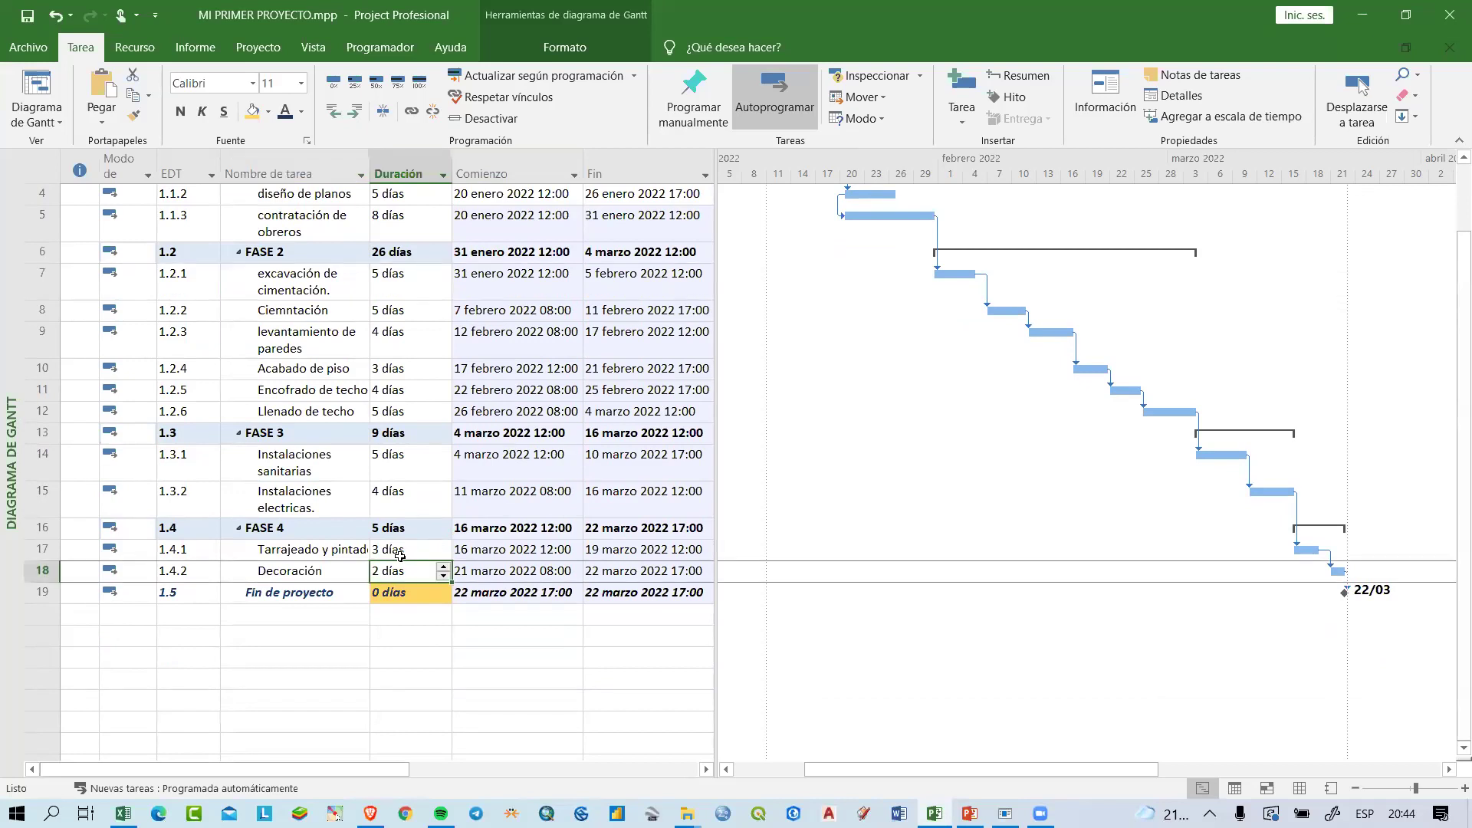
pyautogui.scroll(-3, 400, 544)
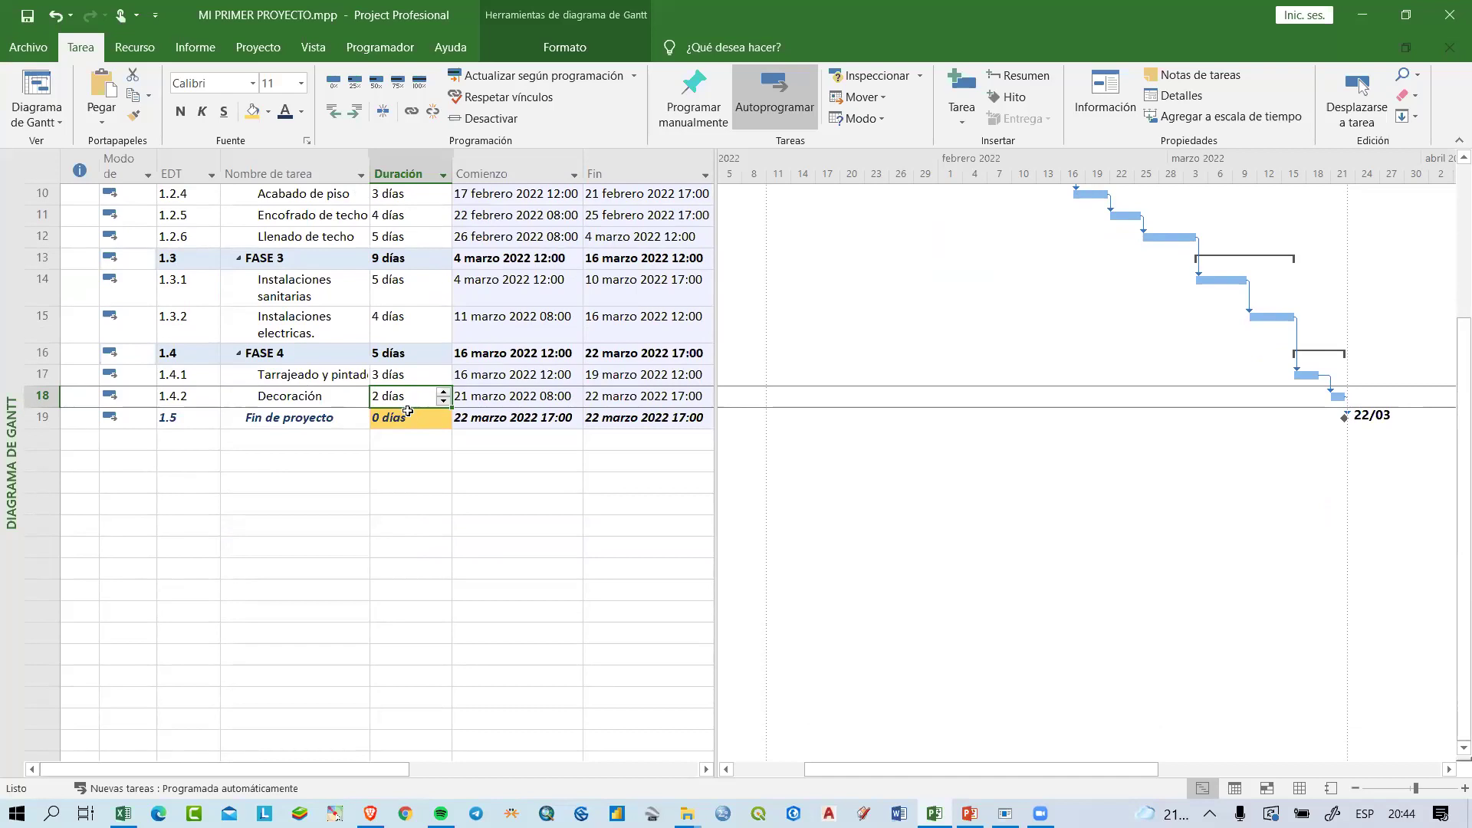
pyautogui.click(327, 374)
pyautogui.click(397, 374)
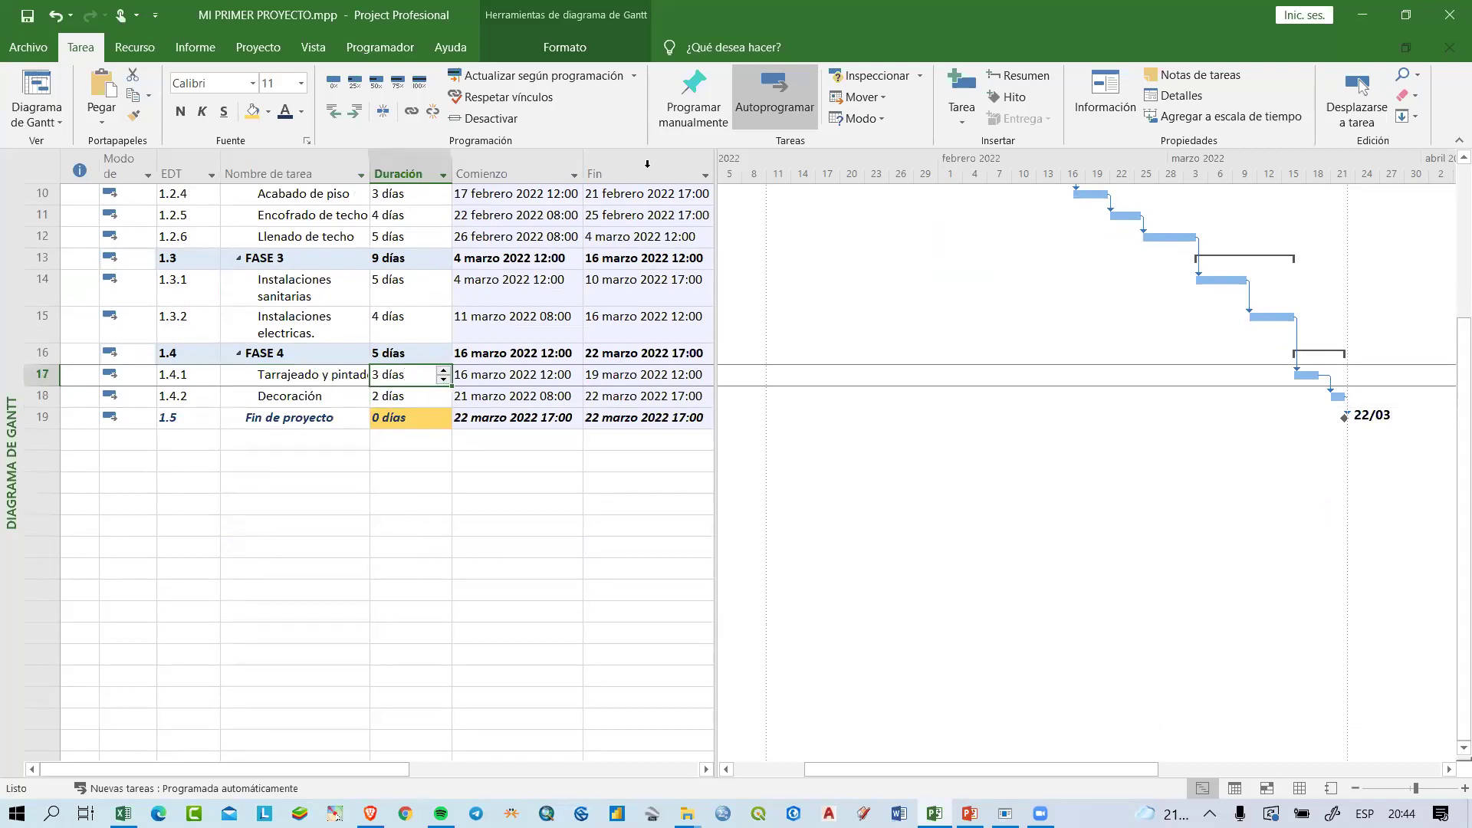
pyautogui.click(398, 398)
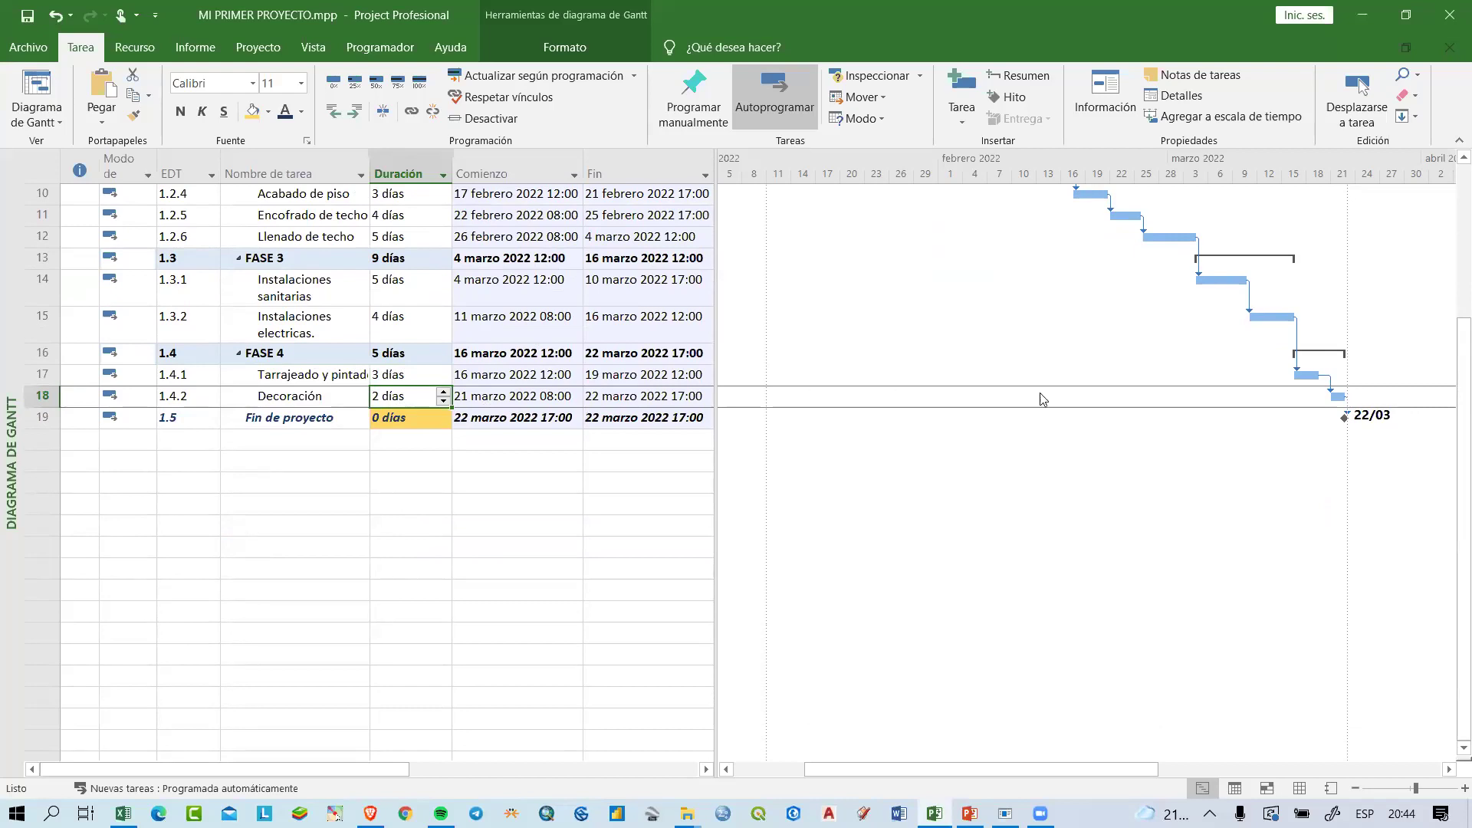
pyautogui.doubleClick(1329, 383)
pyautogui.moveTo(822, 333); pyautogui.dragTo(907, 418)
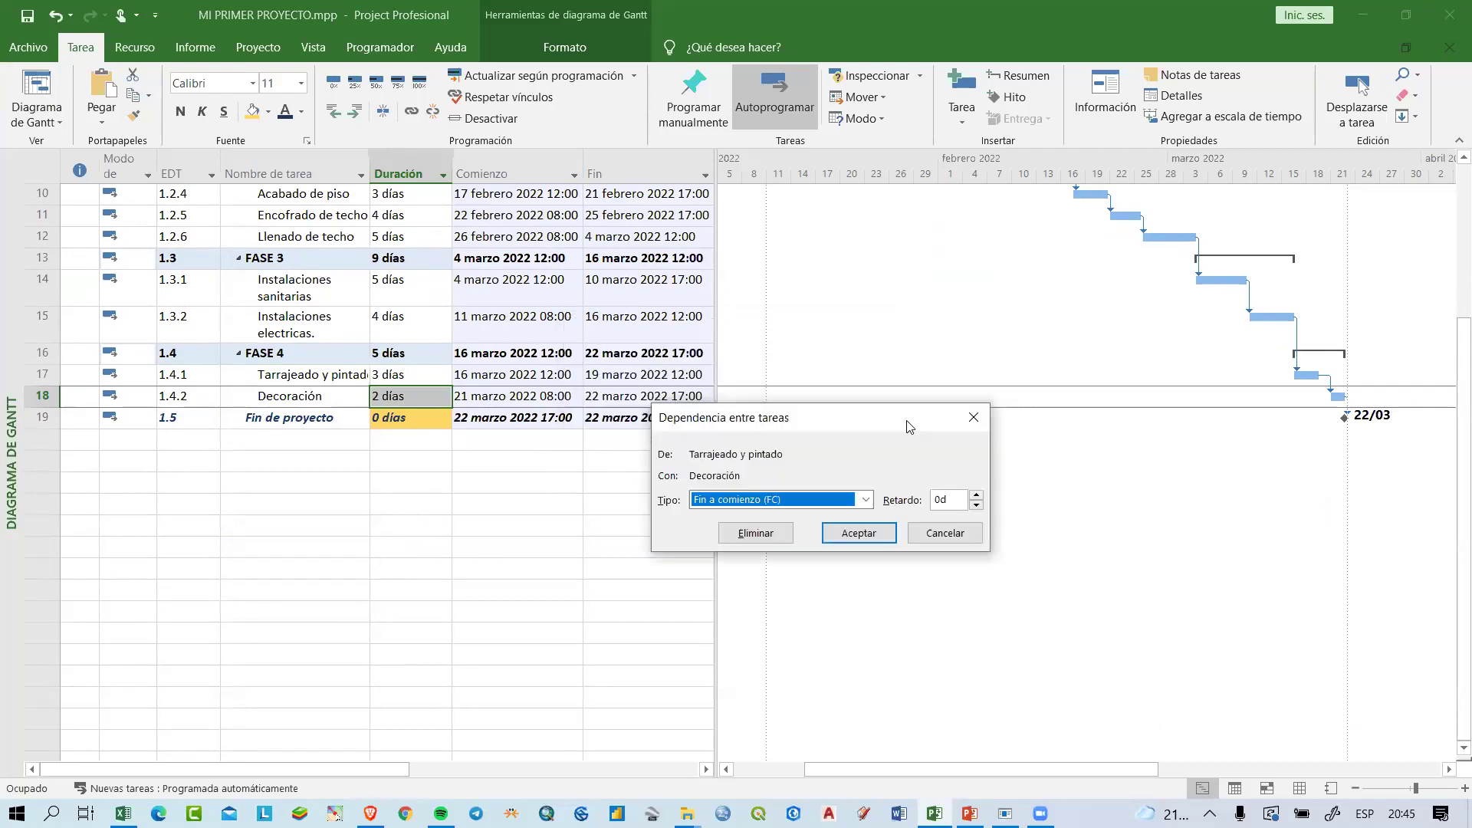
pyautogui.doubleClick(944, 500)
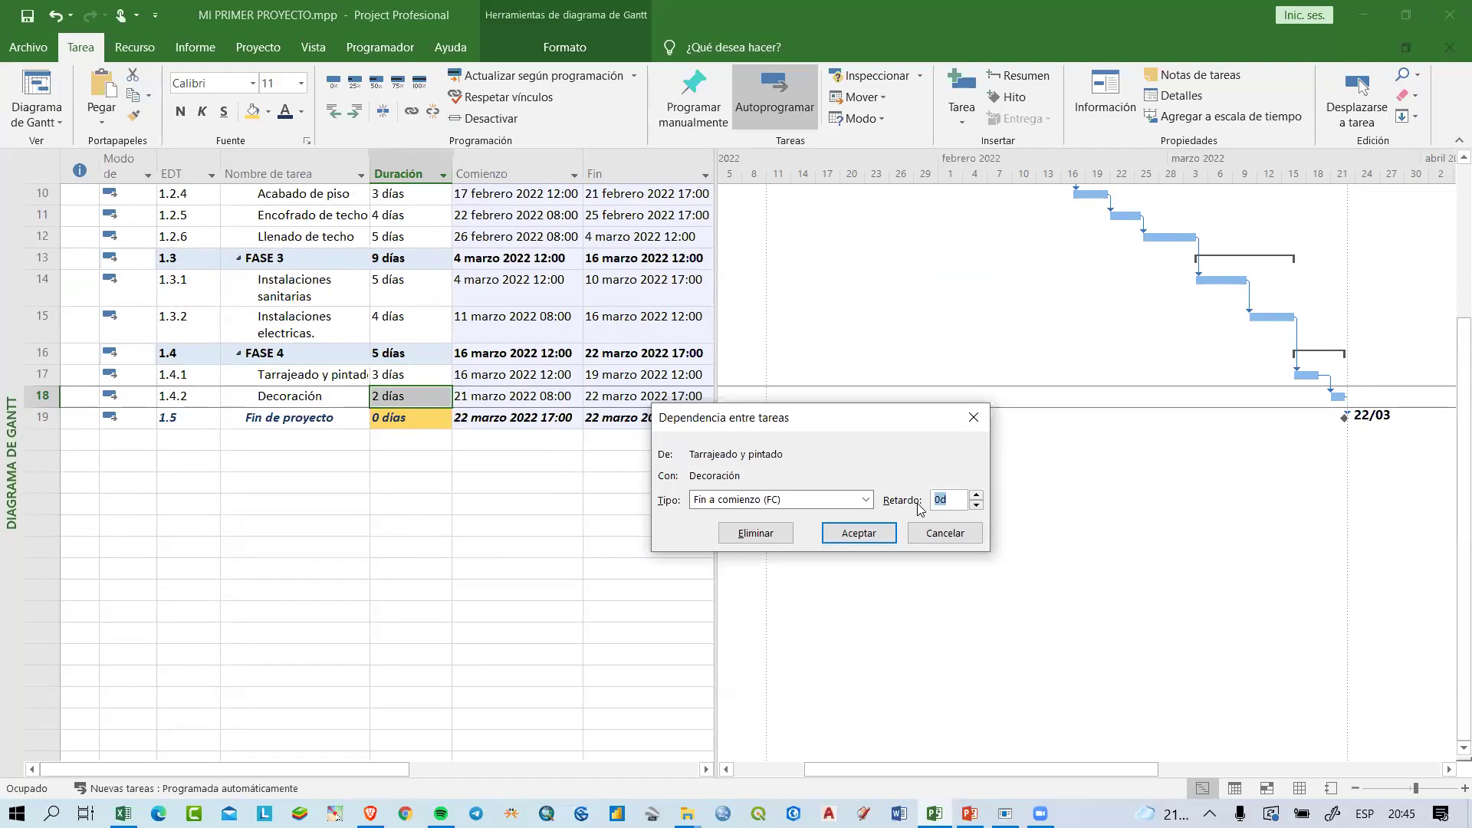
pyautogui.write('2d')
pyautogui.click(863, 535)
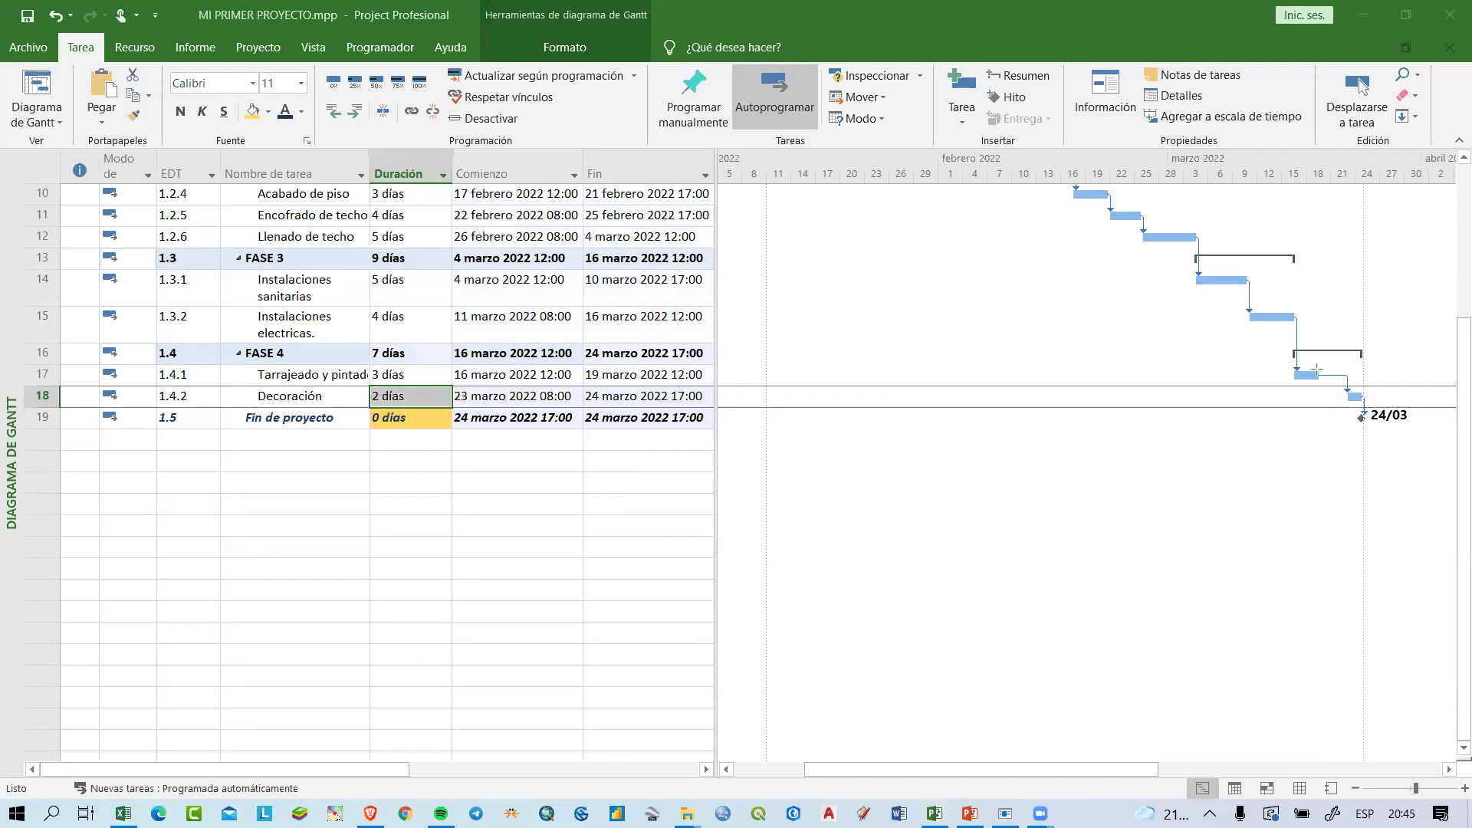
pyautogui.moveTo(1330, 375)
pyautogui.mouseDown()
pyautogui.moveTo(1362, 375)
pyautogui.moveTo(1317, 369)
pyautogui.mouseUp()
pyautogui.click(419, 372)
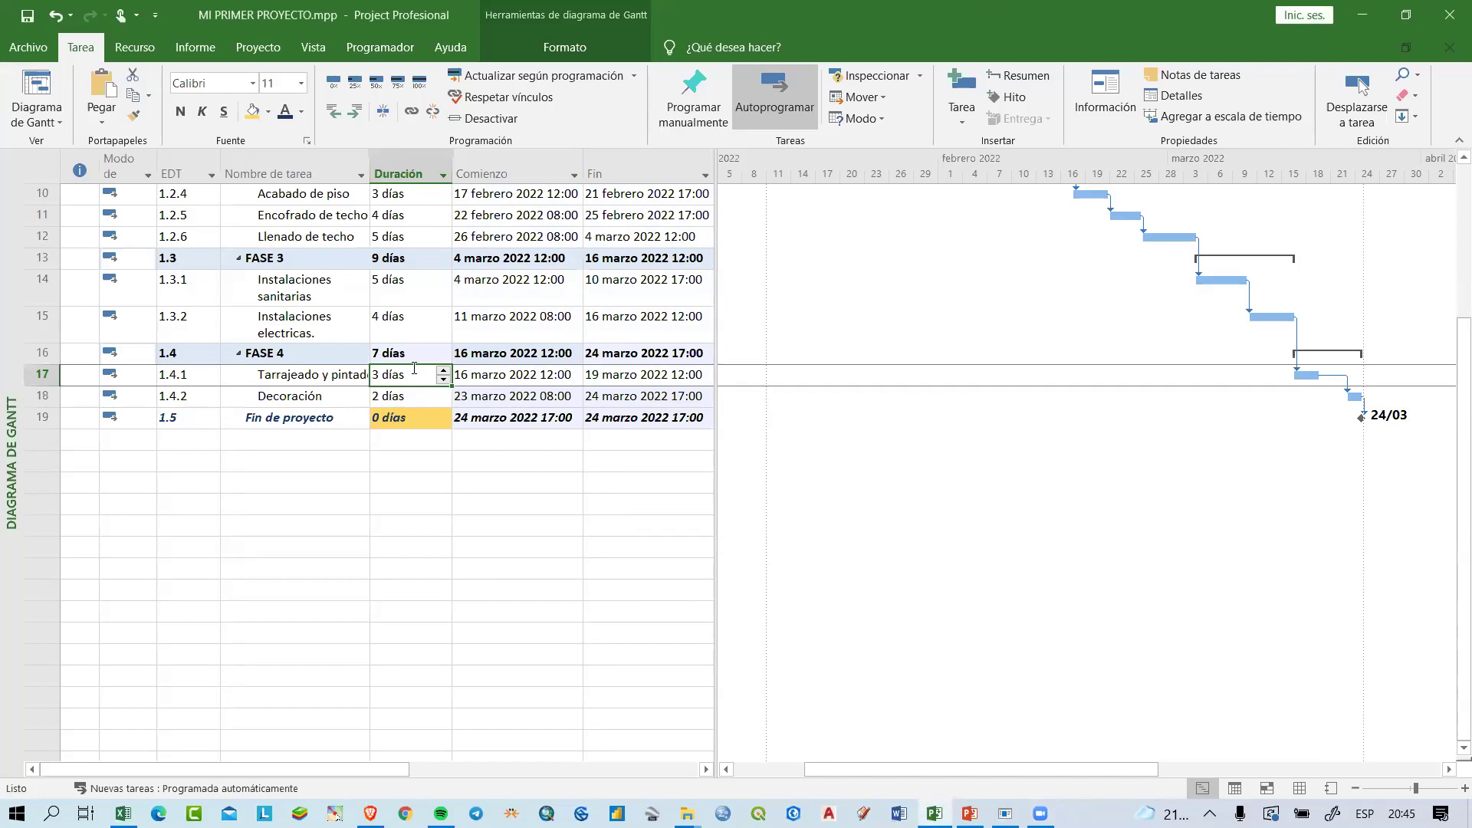
# Step: Add a 7d lag to the Fin a comienzo link from Llenado de techo to Instalaciones sanitarias
pyautogui.scroll(1, 414, 368)
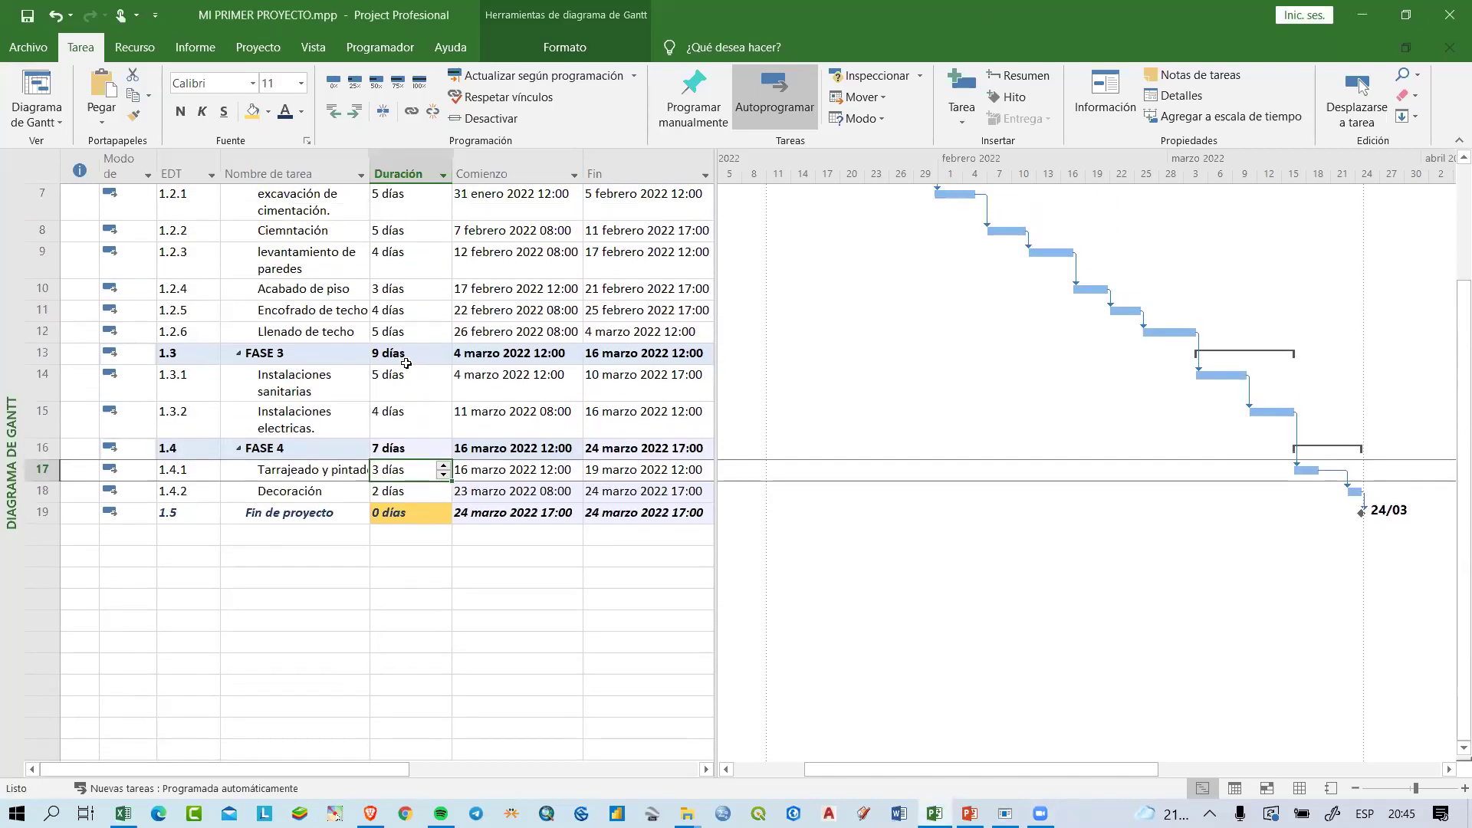
pyautogui.click(336, 337)
pyautogui.click(321, 389)
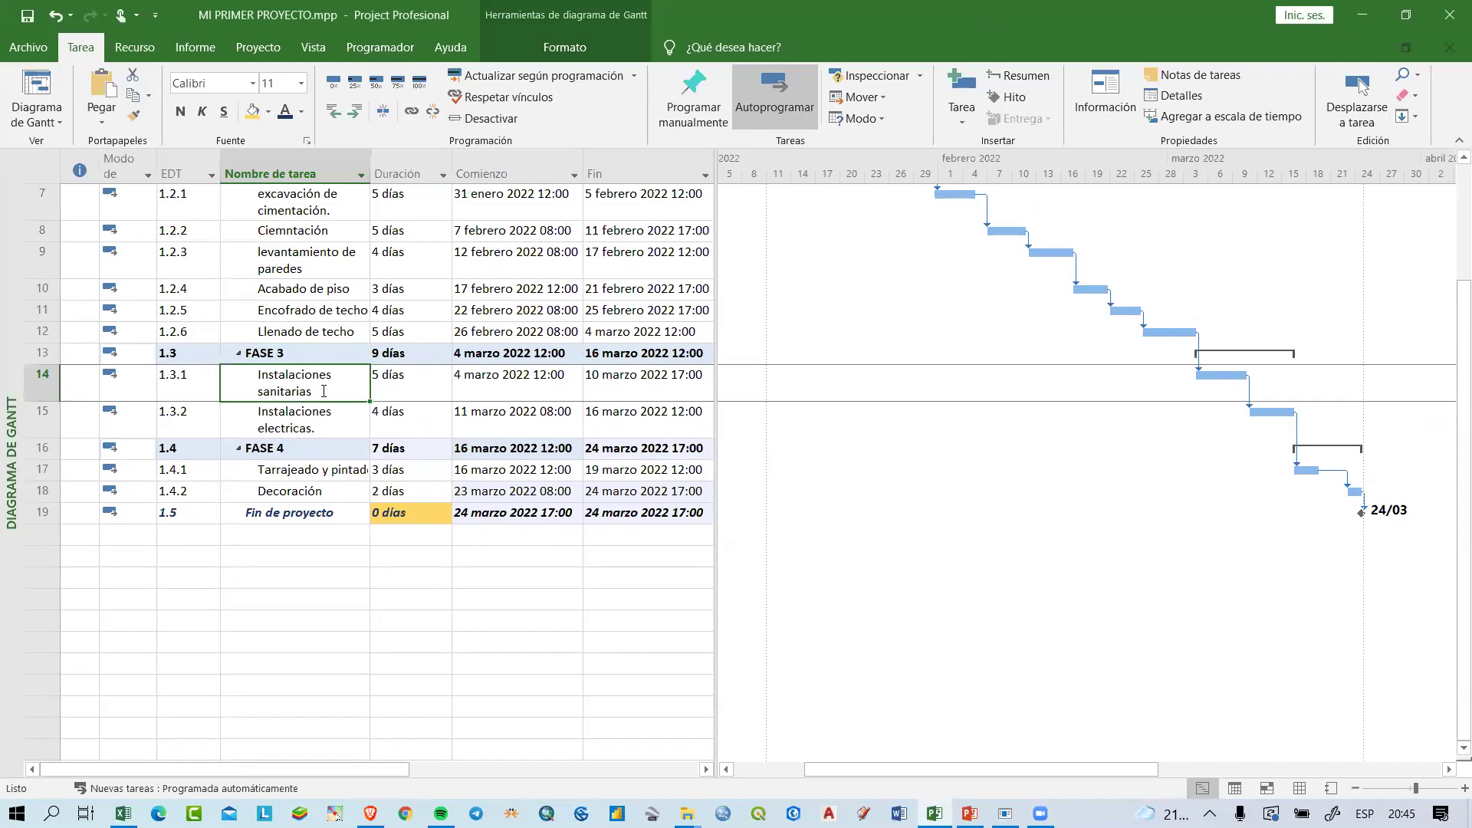
pyautogui.click(331, 328)
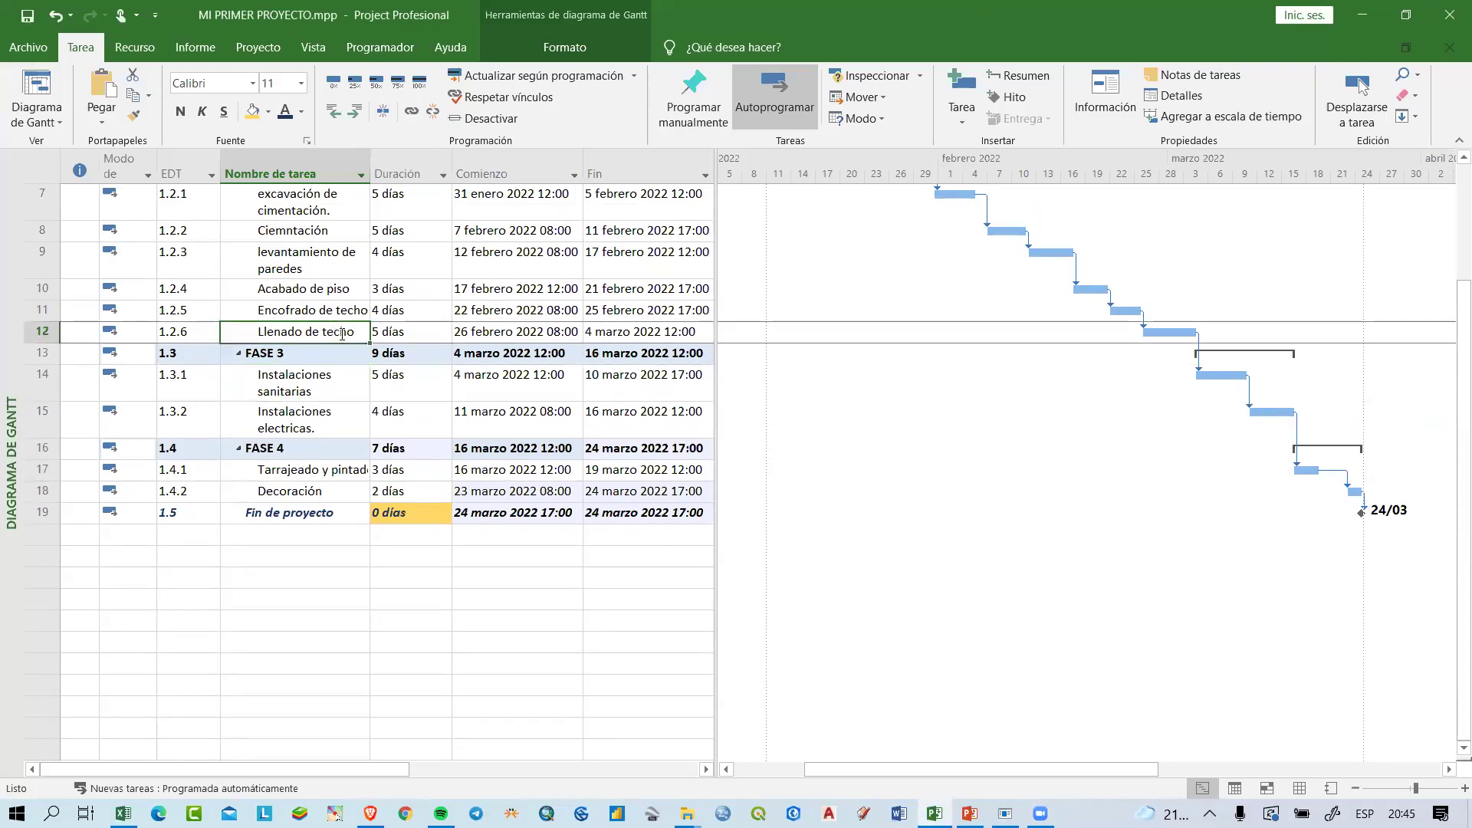
pyautogui.click(339, 385)
pyautogui.click(334, 333)
pyautogui.click(329, 391)
pyautogui.click(335, 333)
pyautogui.click(337, 382)
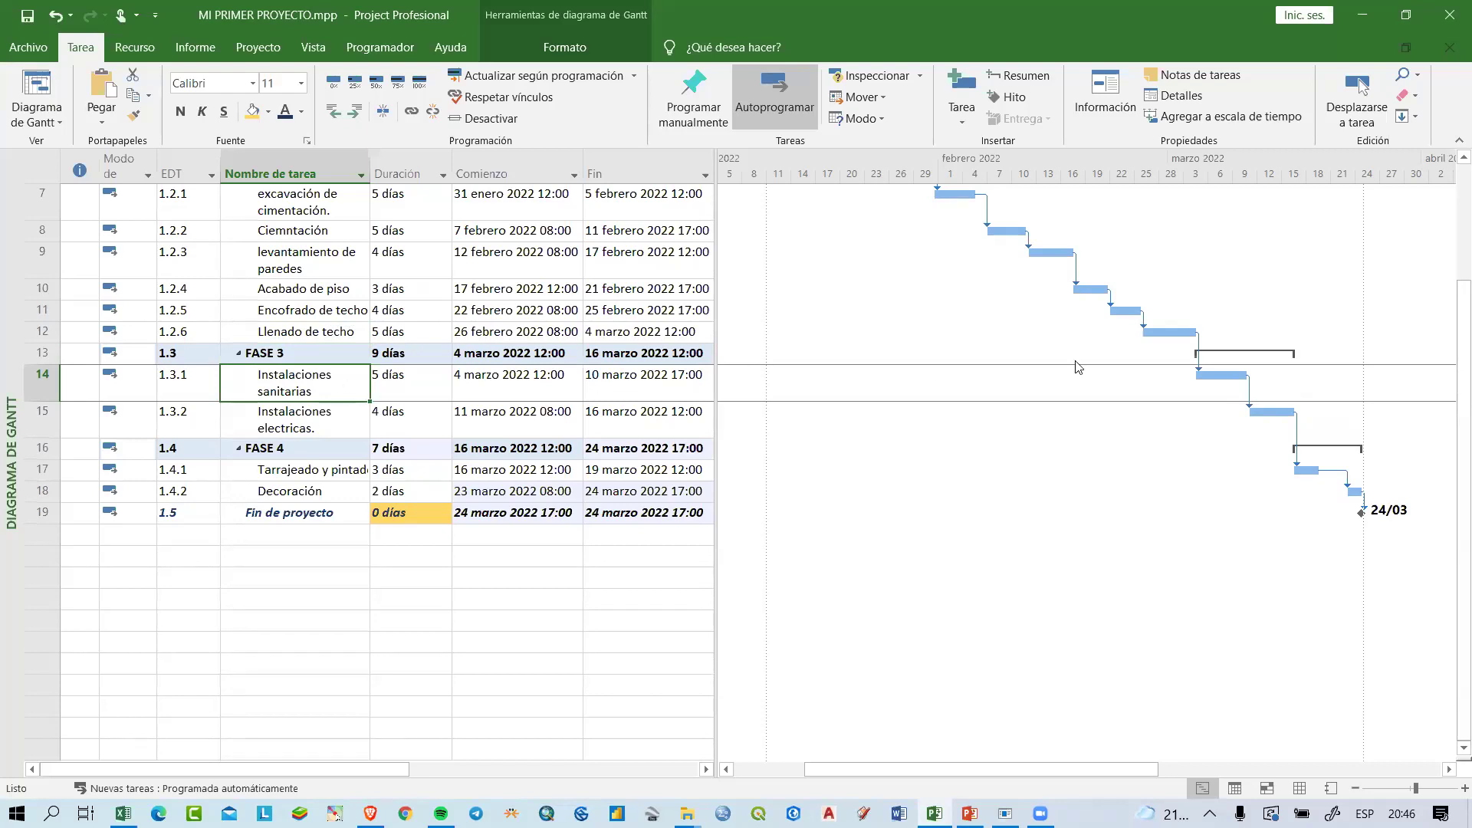
pyautogui.doubleClick(1200, 349)
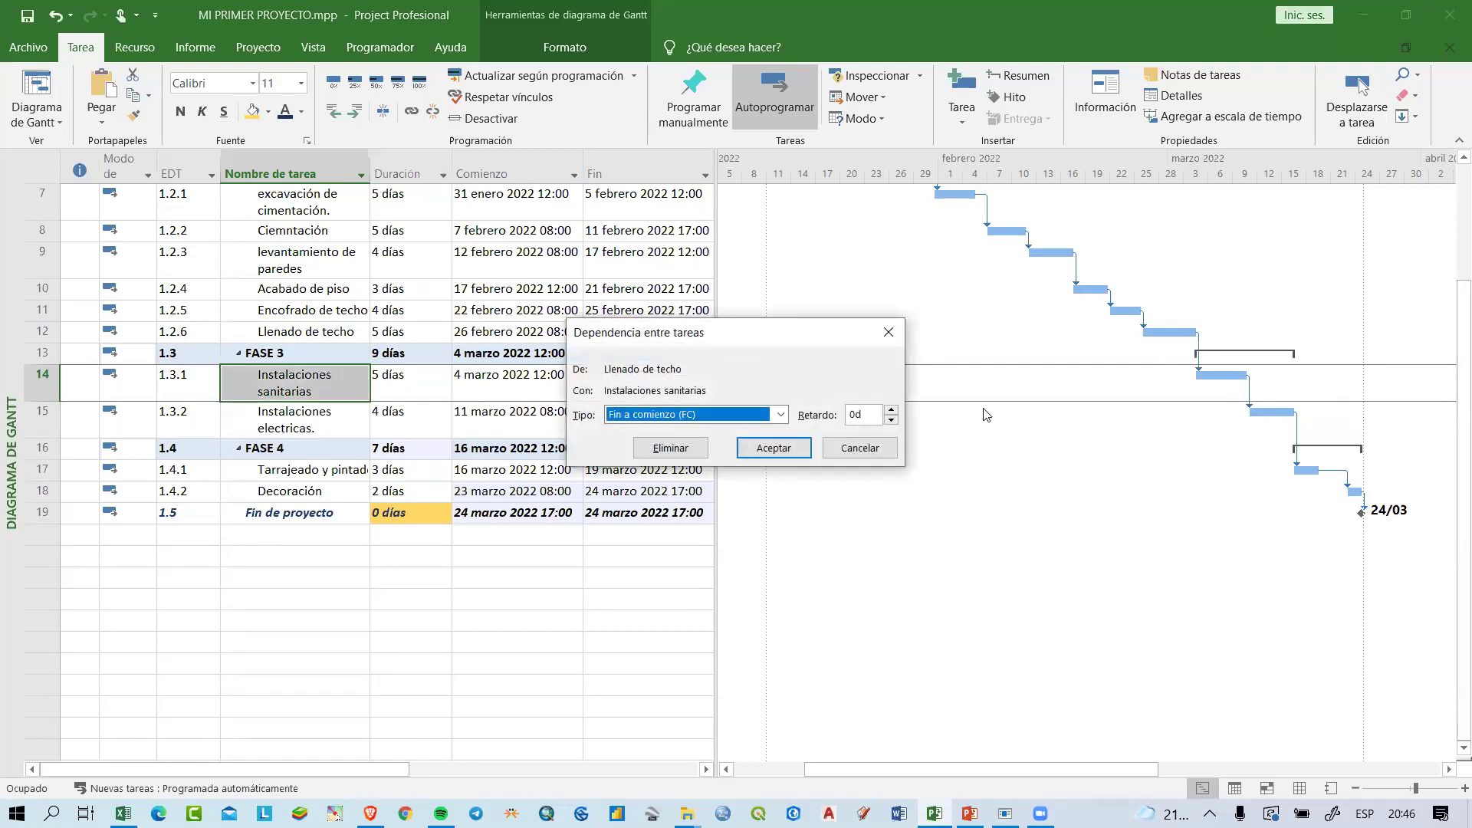
pyautogui.press('Tab')
pyautogui.write('7d')
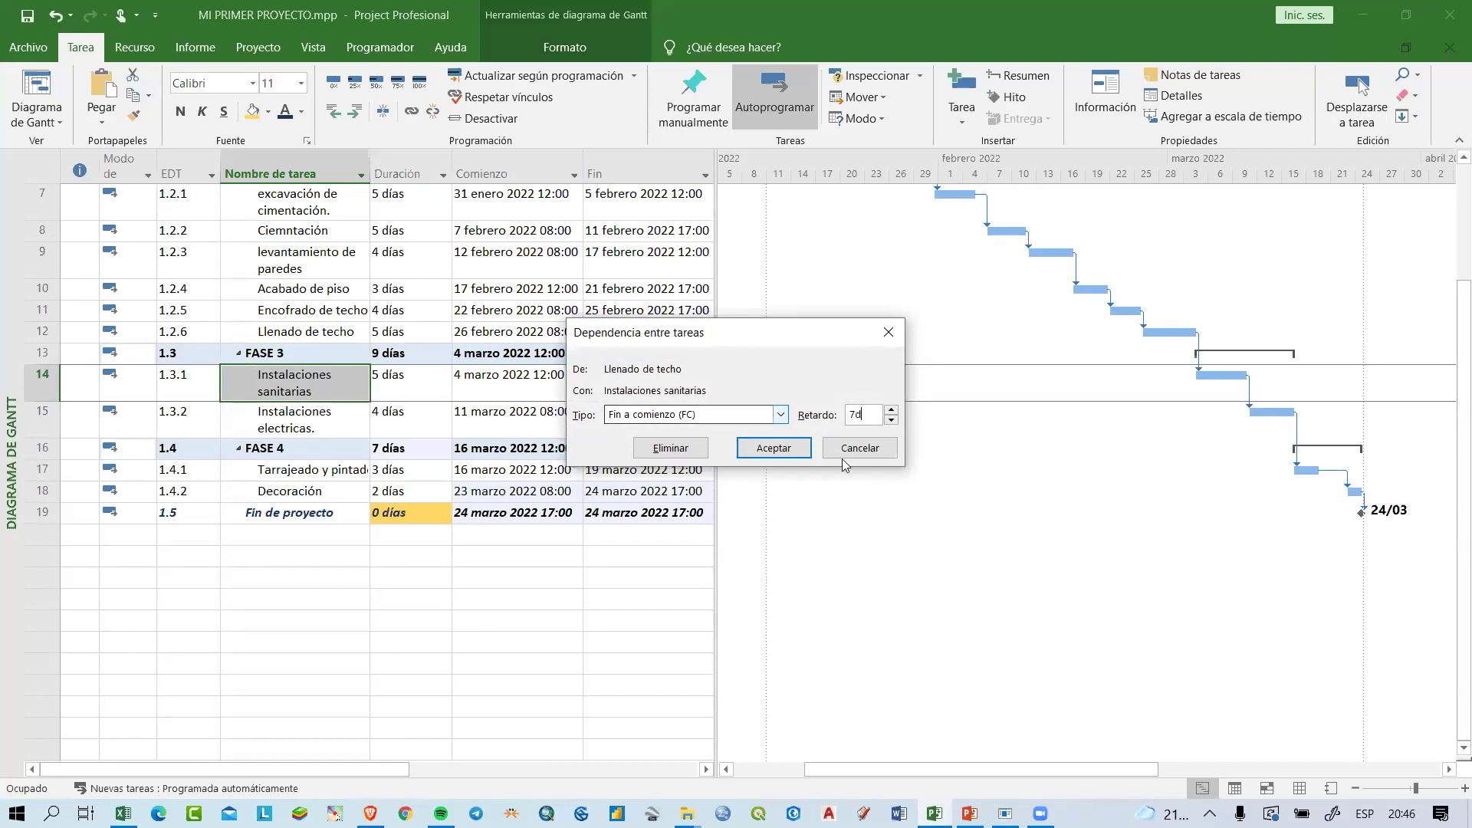
pyautogui.click(802, 453)
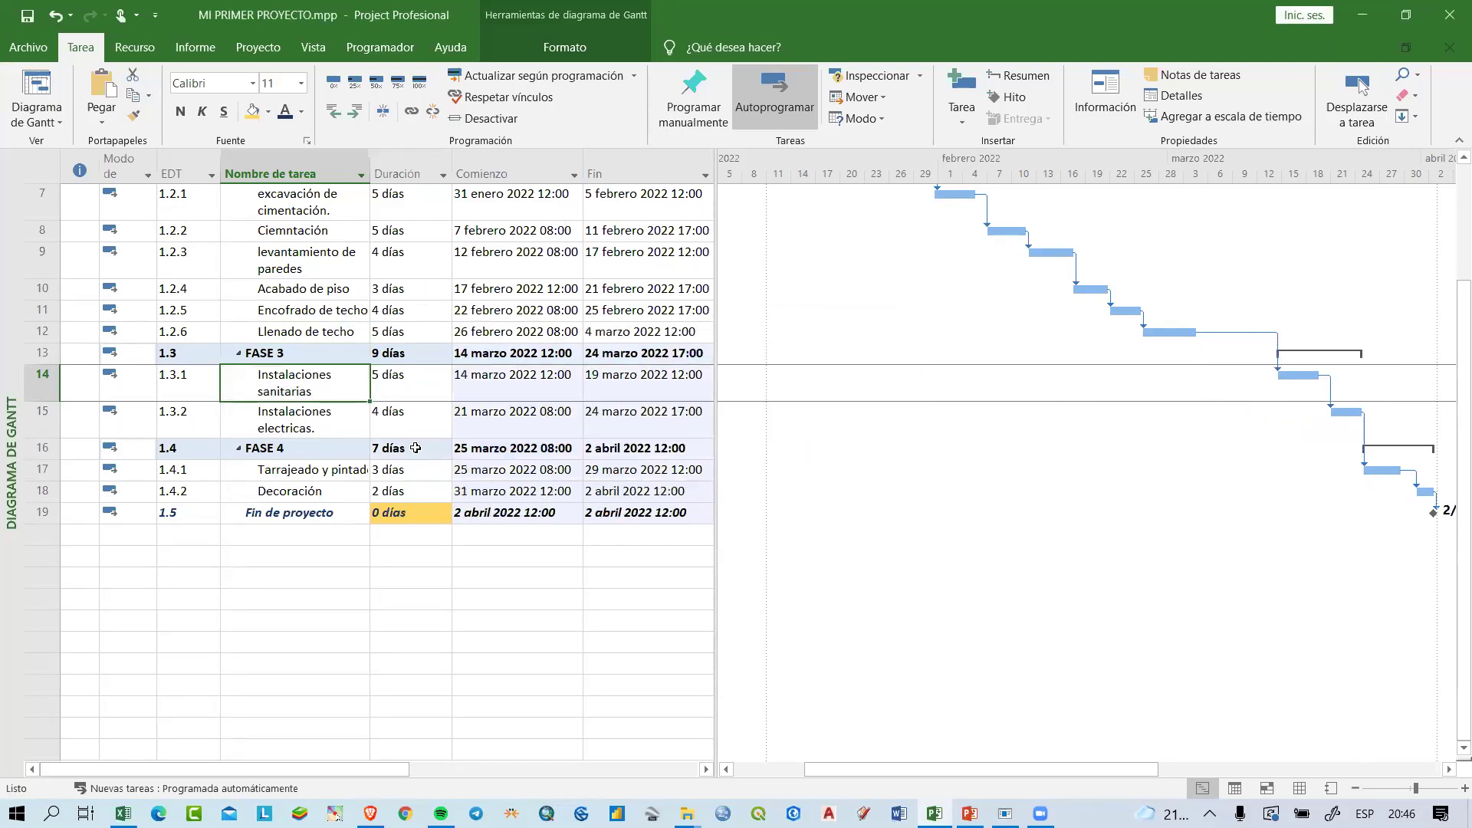
# Step: Check the total project duration, then set the link from Instalaciones sanitarias to Instalaciones electricas to Comienzo a comienzo (CC)
pyautogui.scroll(2, 390, 455)
pyautogui.click(422, 221)
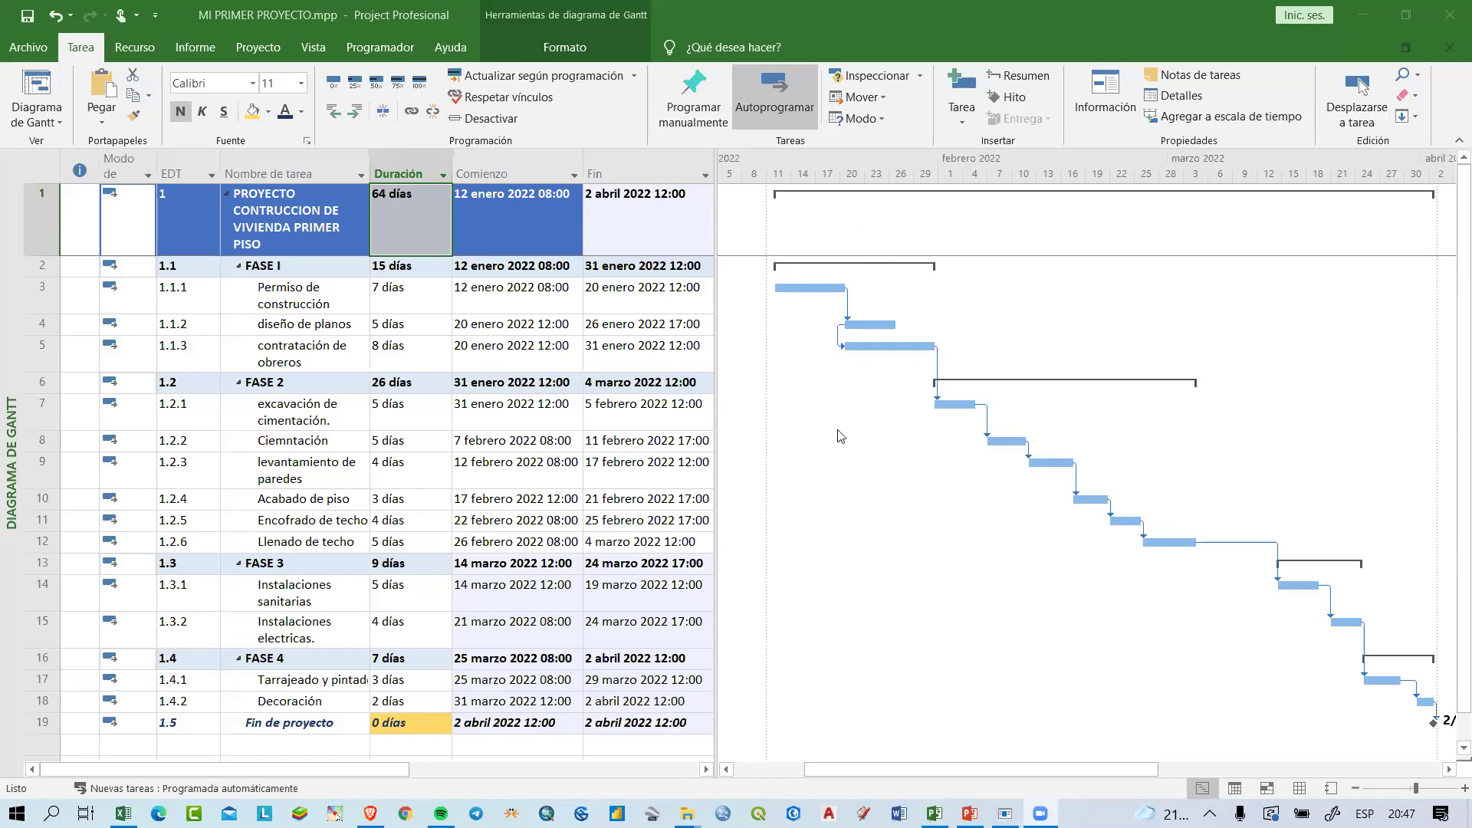
pyautogui.click(319, 589)
pyautogui.moveTo(319, 589)
pyautogui.mouseDown()
pyautogui.moveTo(298, 627)
pyautogui.moveTo(308, 613)
pyautogui.mouseUp()
pyautogui.scroll(-1, 308, 613)
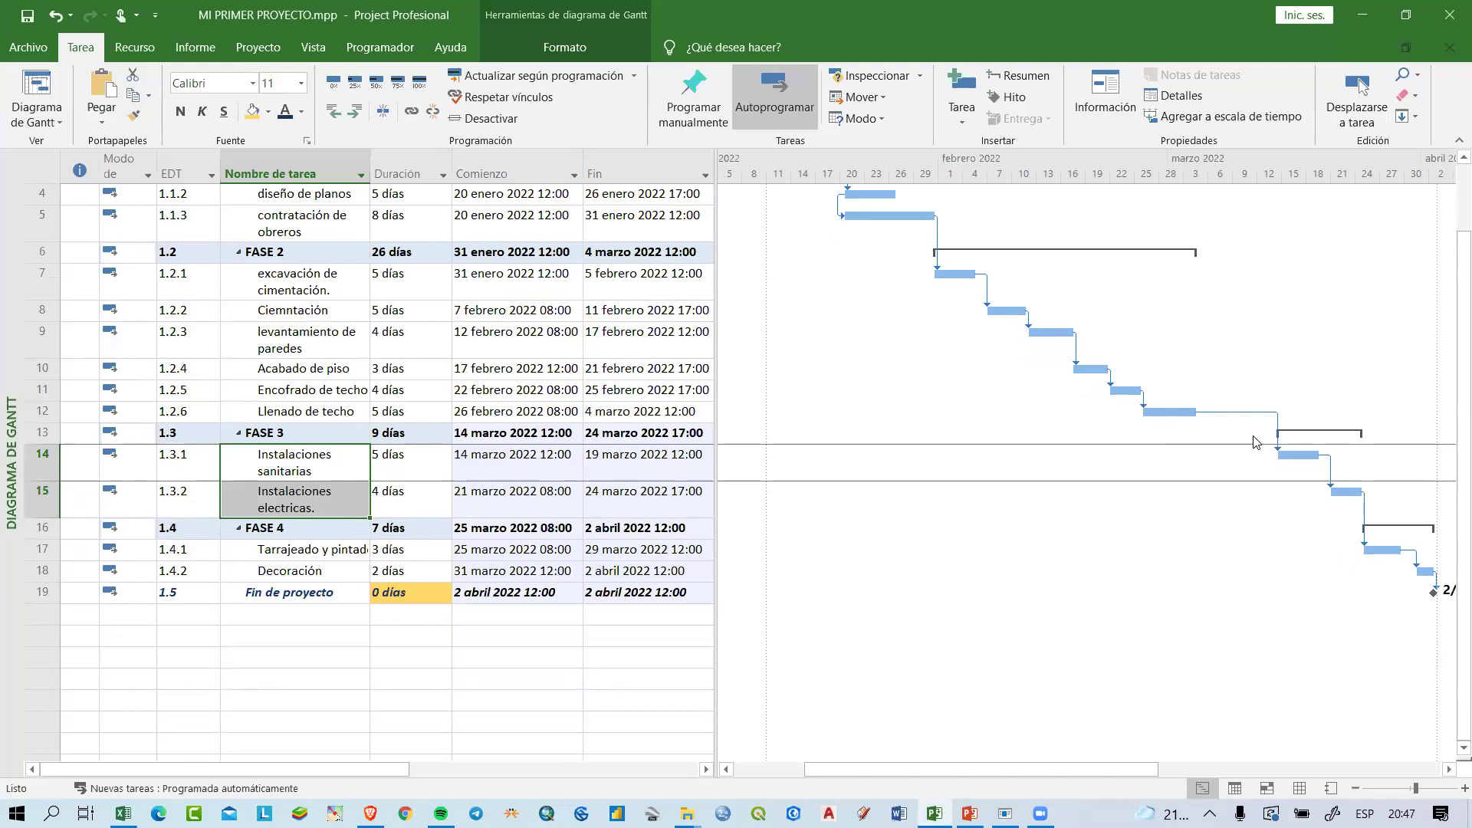
pyautogui.doubleClick(1331, 471)
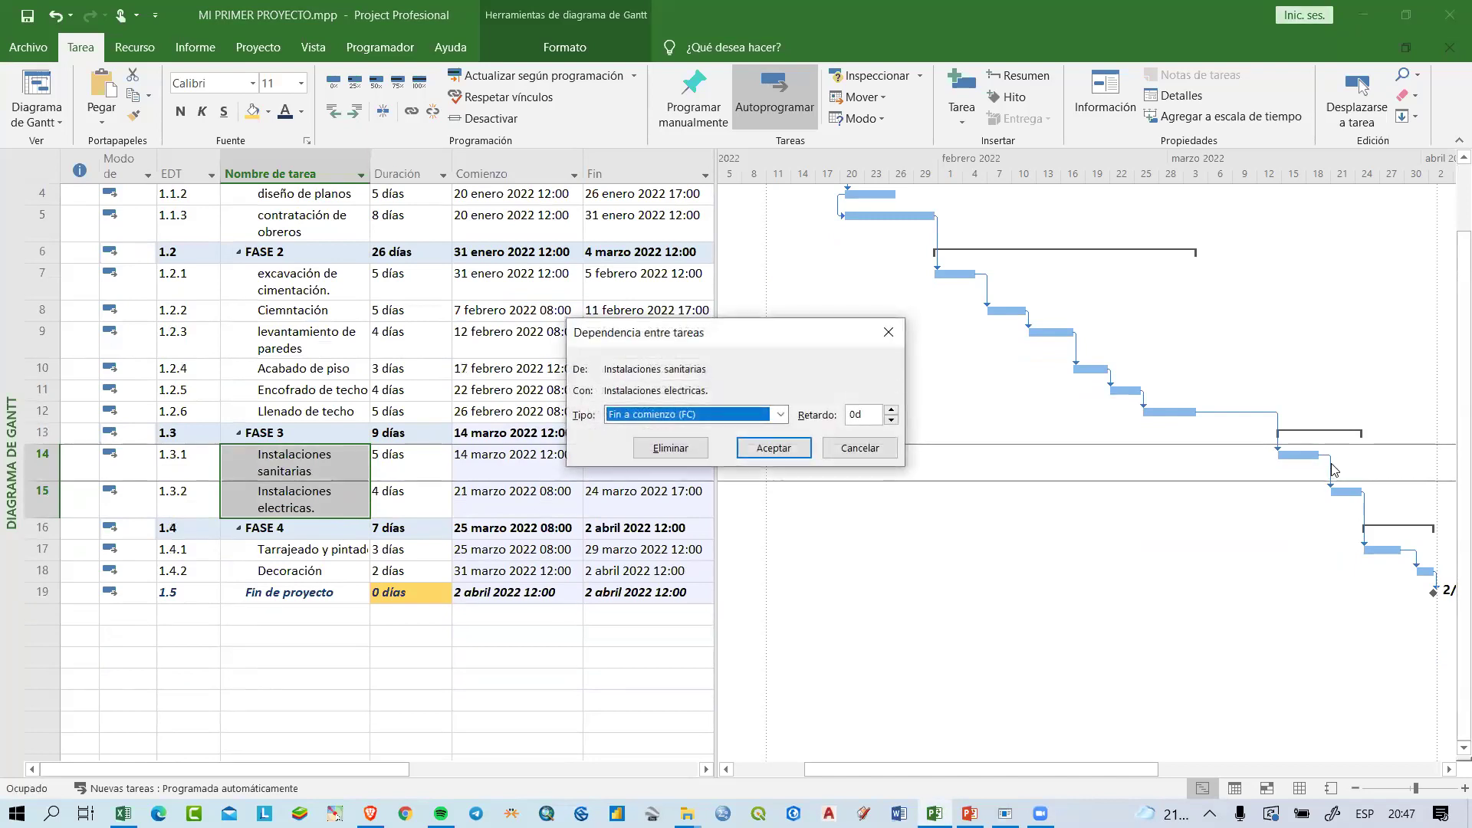
pyautogui.click(707, 414)
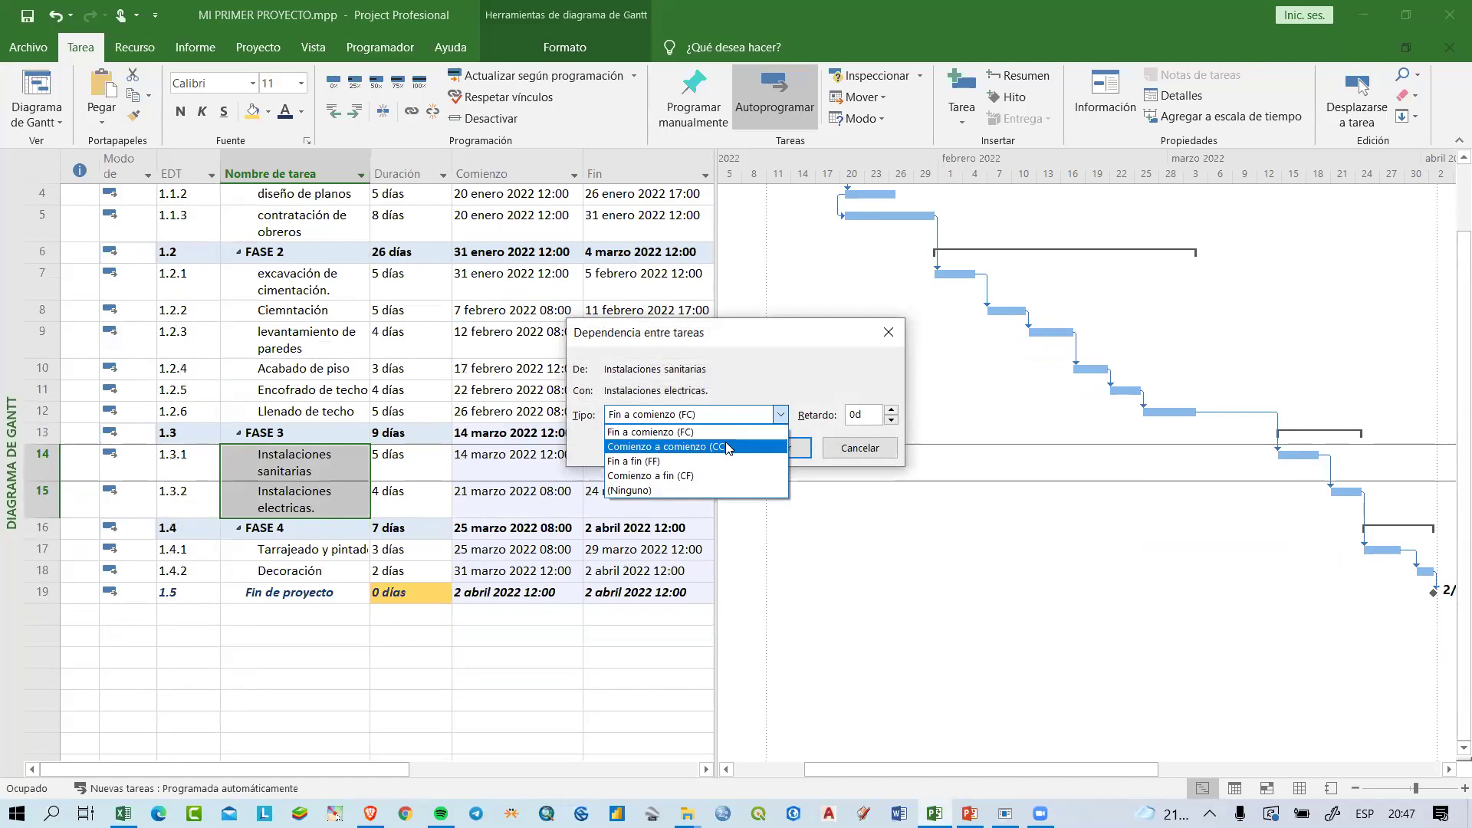
pyautogui.click(727, 448)
pyautogui.click(790, 451)
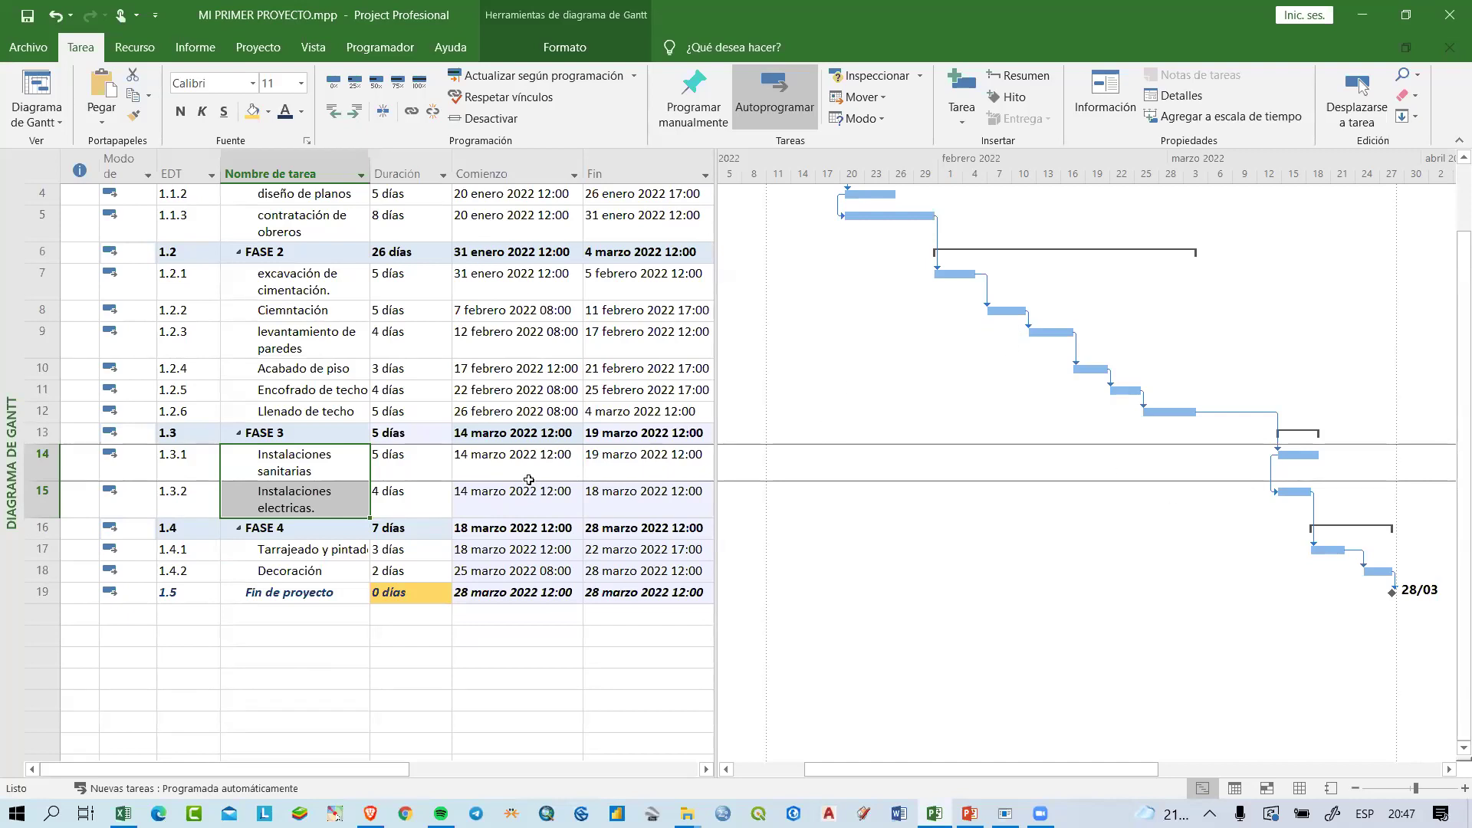
# Step: Review the task sequence, the dependency settings from Llenado de techo to Instalaciones sanitarias, and the predecessors of each task
pyautogui.scroll(3, 326, 529)
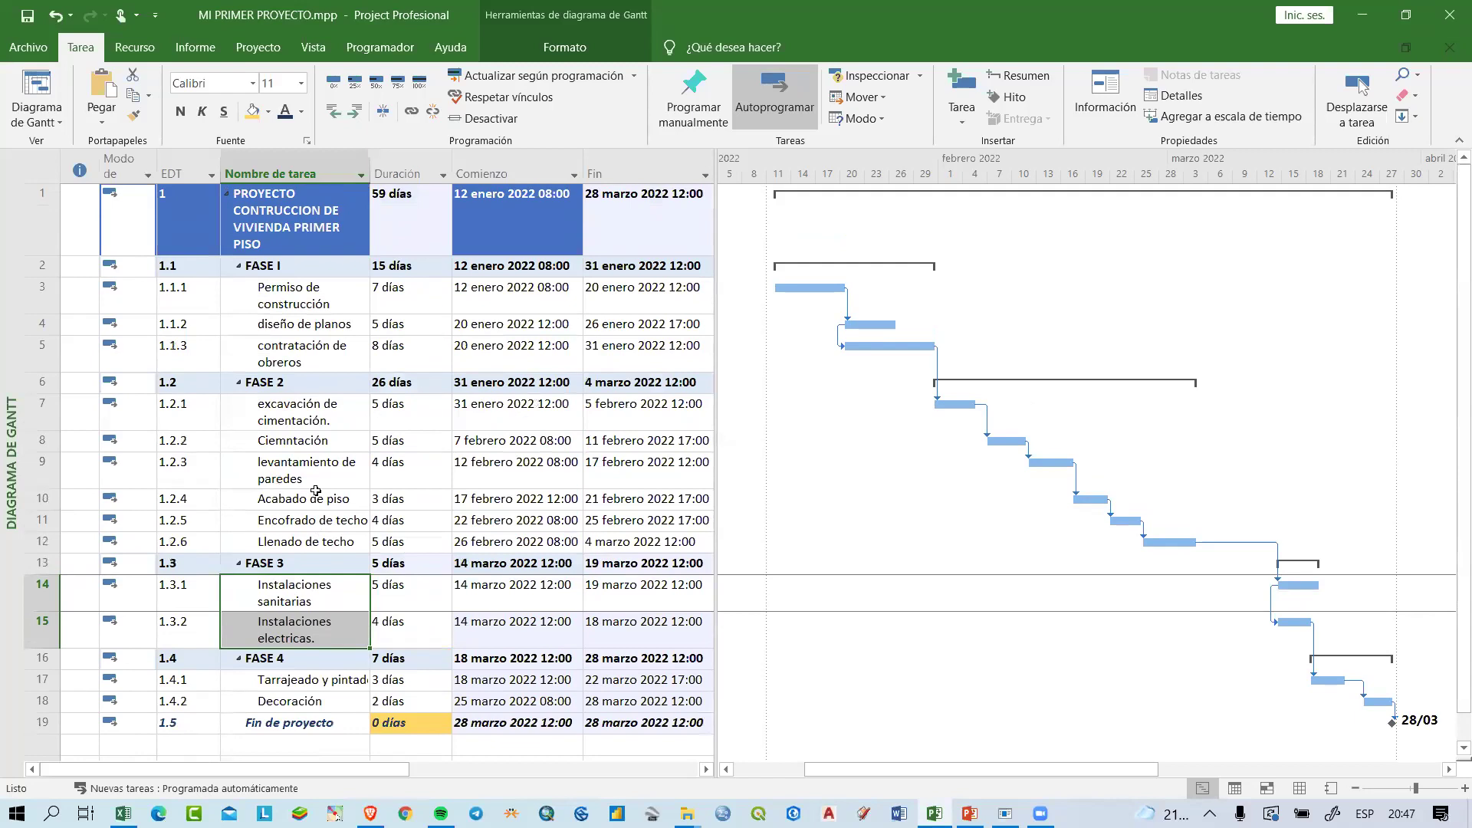
pyautogui.moveTo(319, 351); pyautogui.dragTo(314, 512)
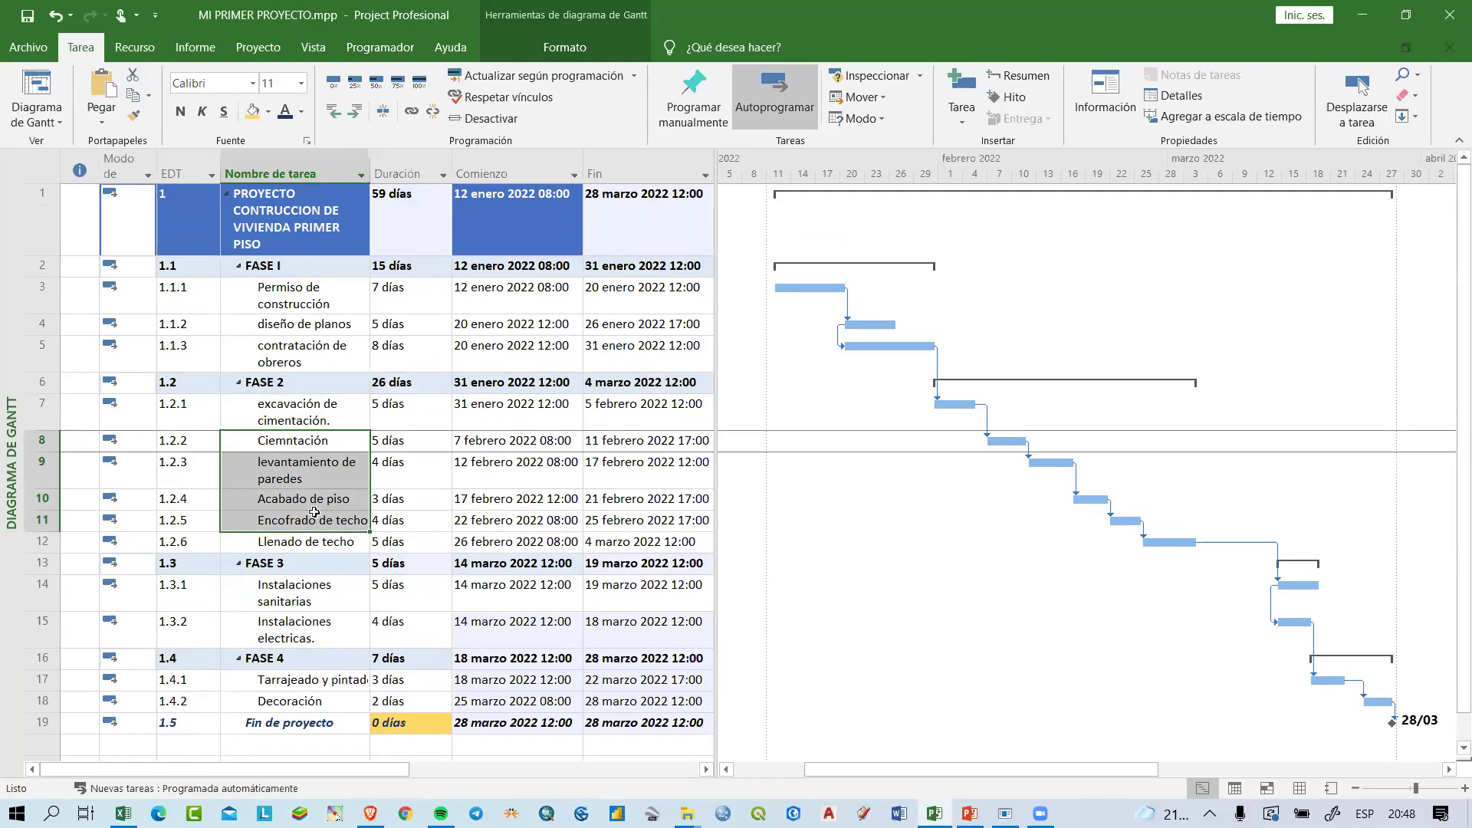
pyautogui.scroll(-3, 314, 512)
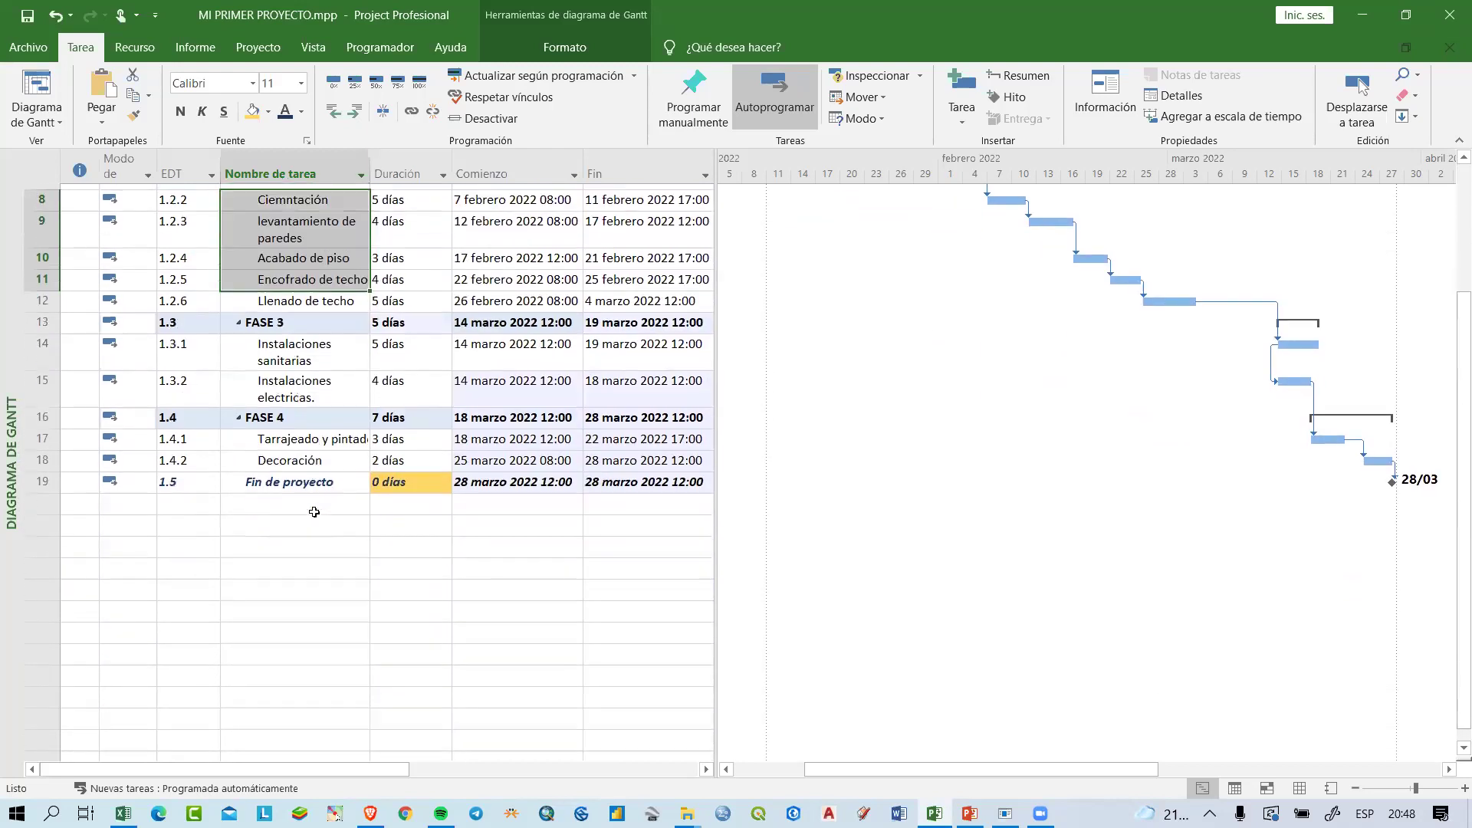
pyautogui.scroll(3, 322, 526)
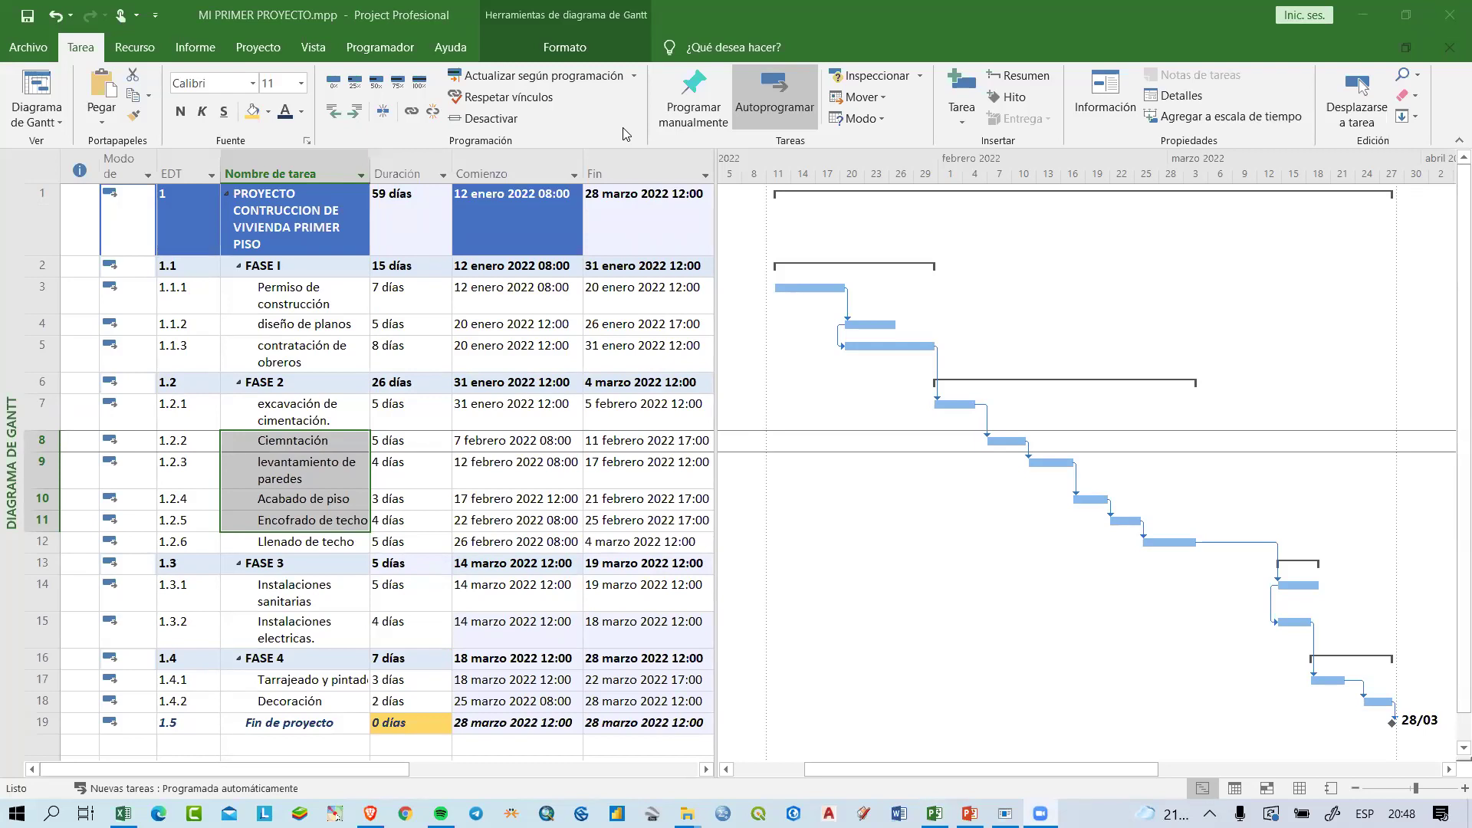
pyautogui.doubleClick(1247, 542)
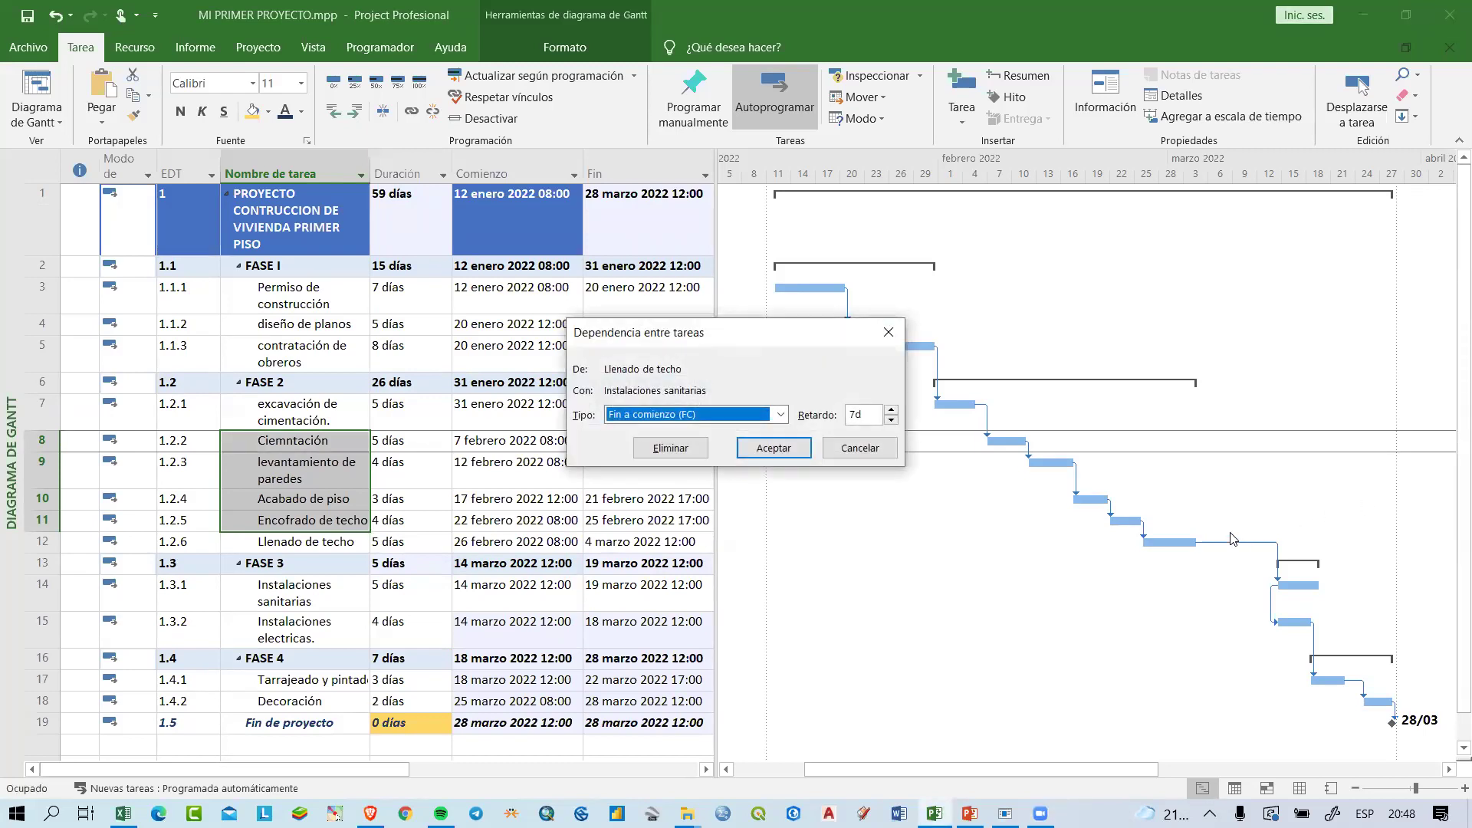
pyautogui.click(888, 332)
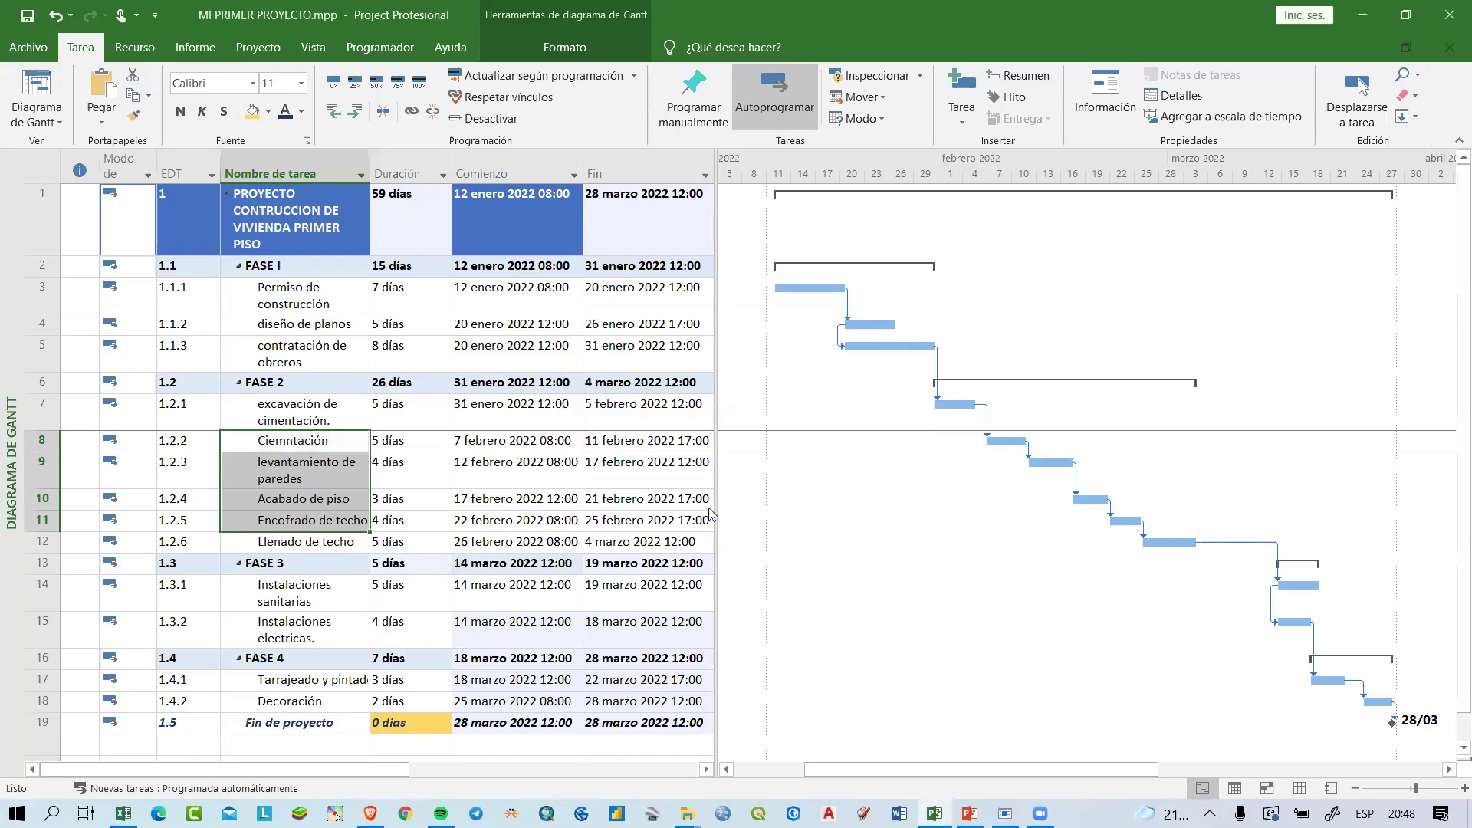
pyautogui.scroll(-4, 519, 585)
pyautogui.scroll(2, 518, 598)
pyautogui.moveTo(365, 769); pyautogui.dragTo(479, 769)
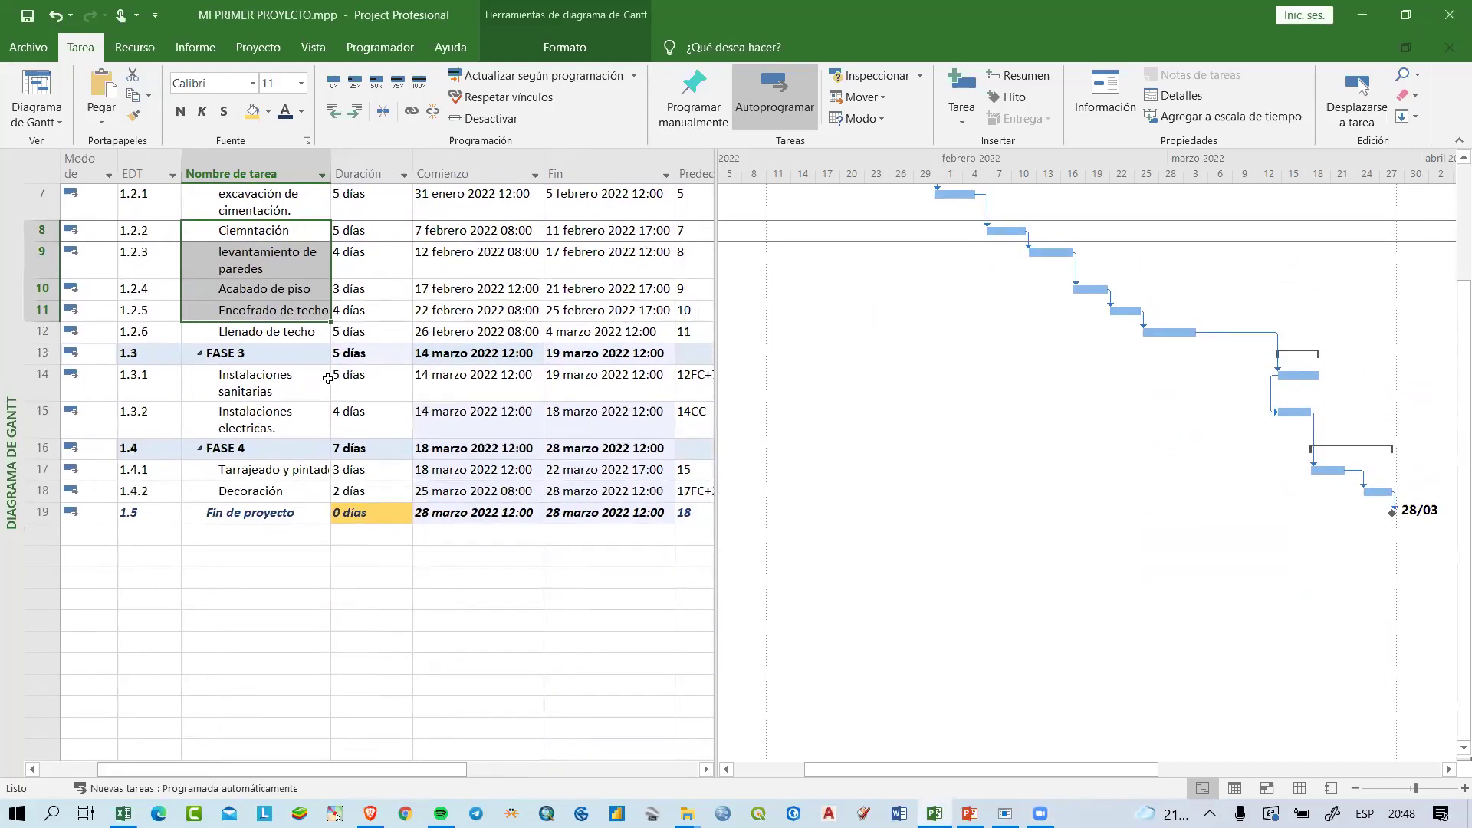
pyautogui.scroll(1, 257, 470)
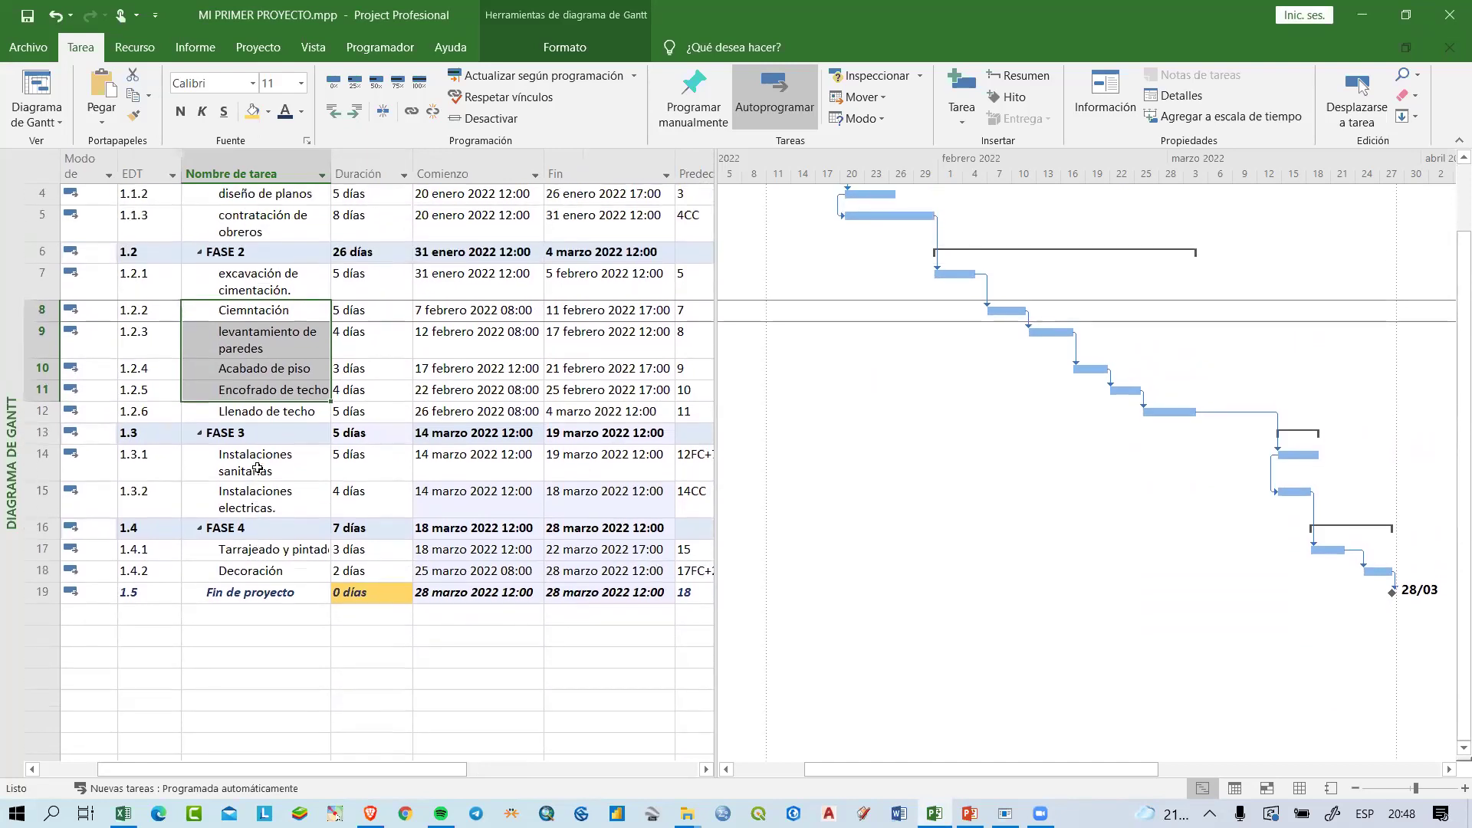
pyautogui.scroll(1, 257, 469)
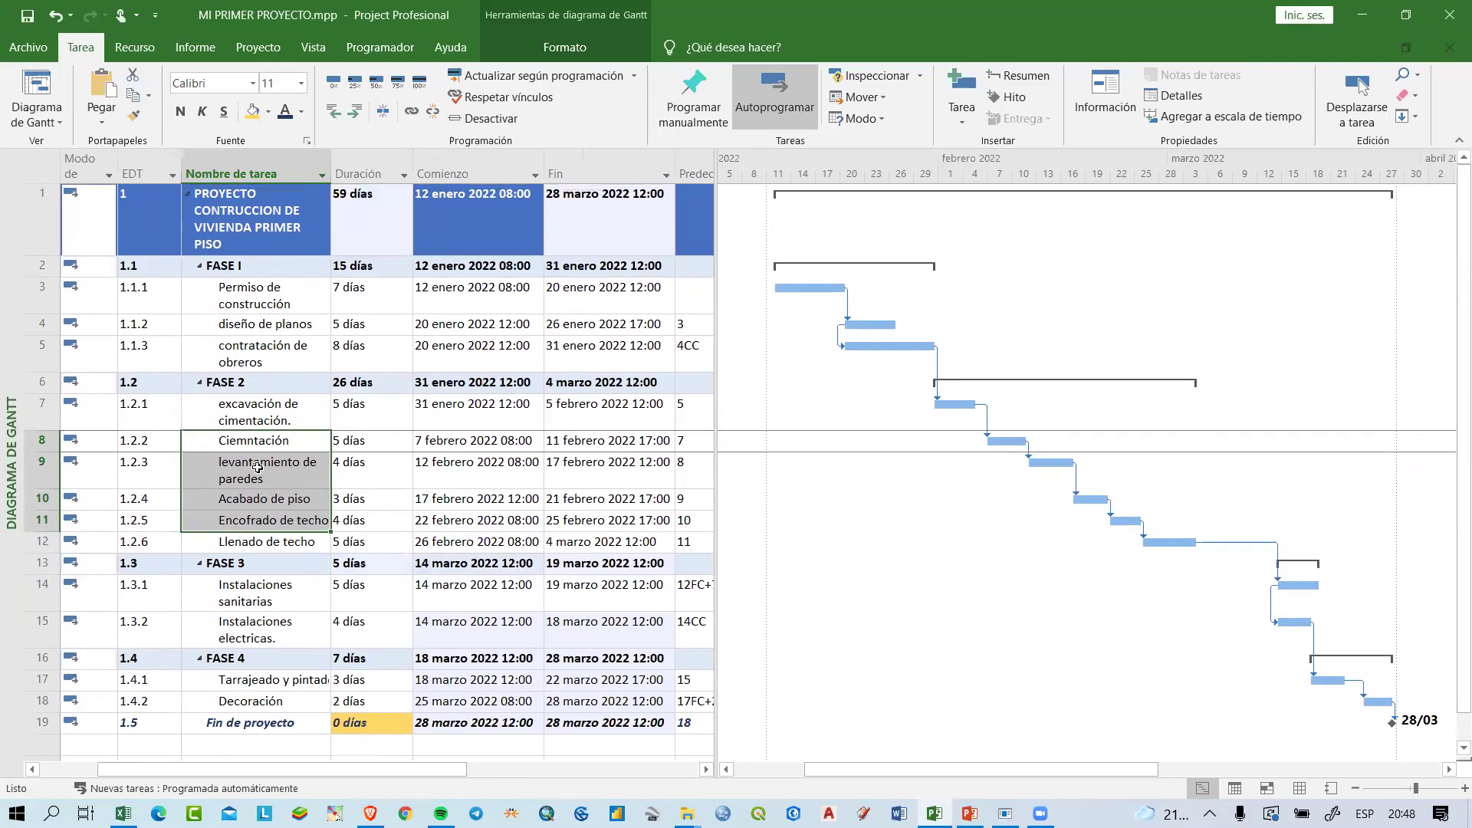
# Step: Set the link from diseño de planos to contratación de obreros to the Fin a comienzo (FC) type
pyautogui.click(279, 356)
pyautogui.click(290, 327)
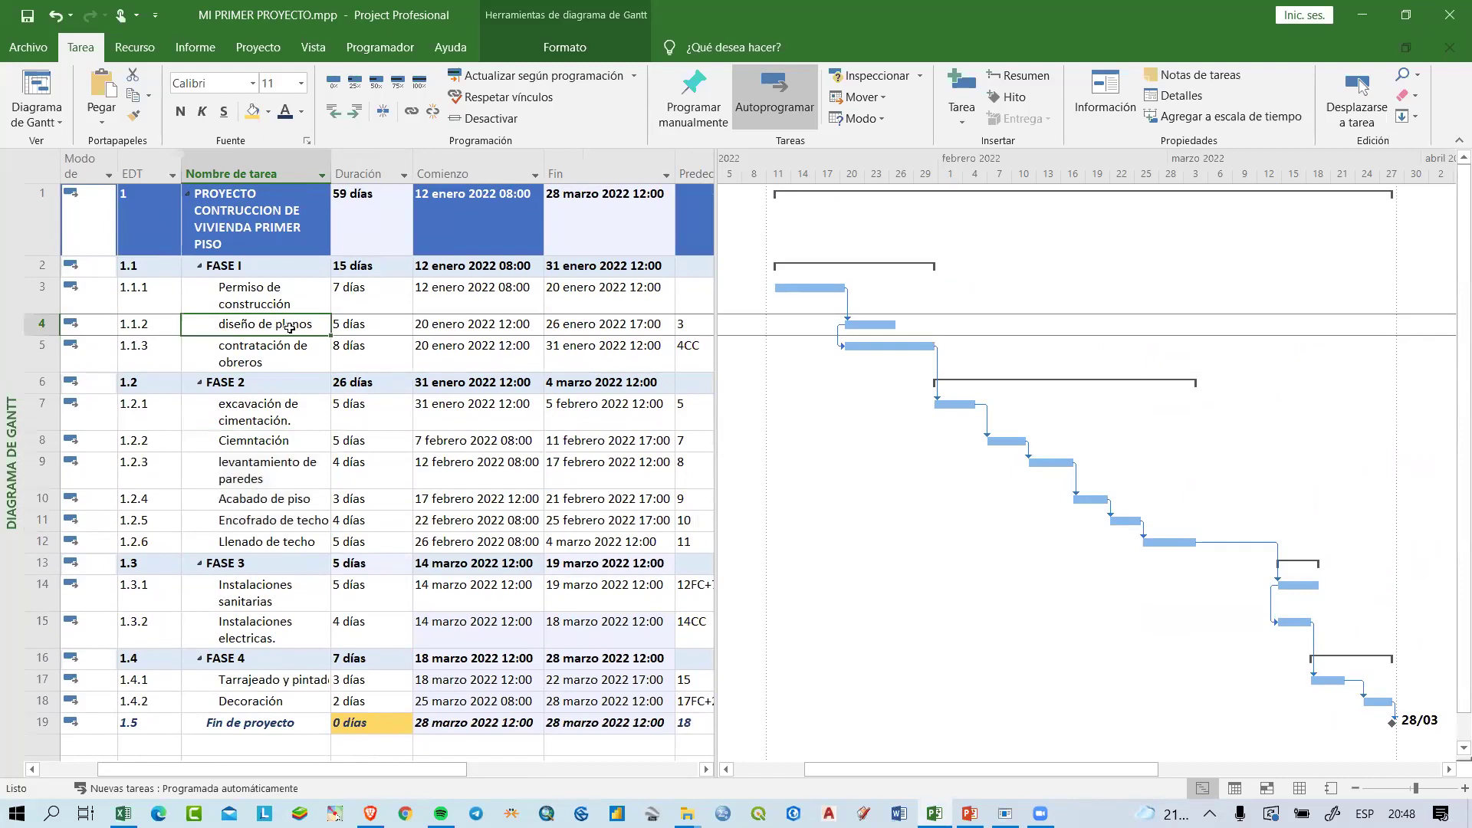
pyautogui.click(295, 347)
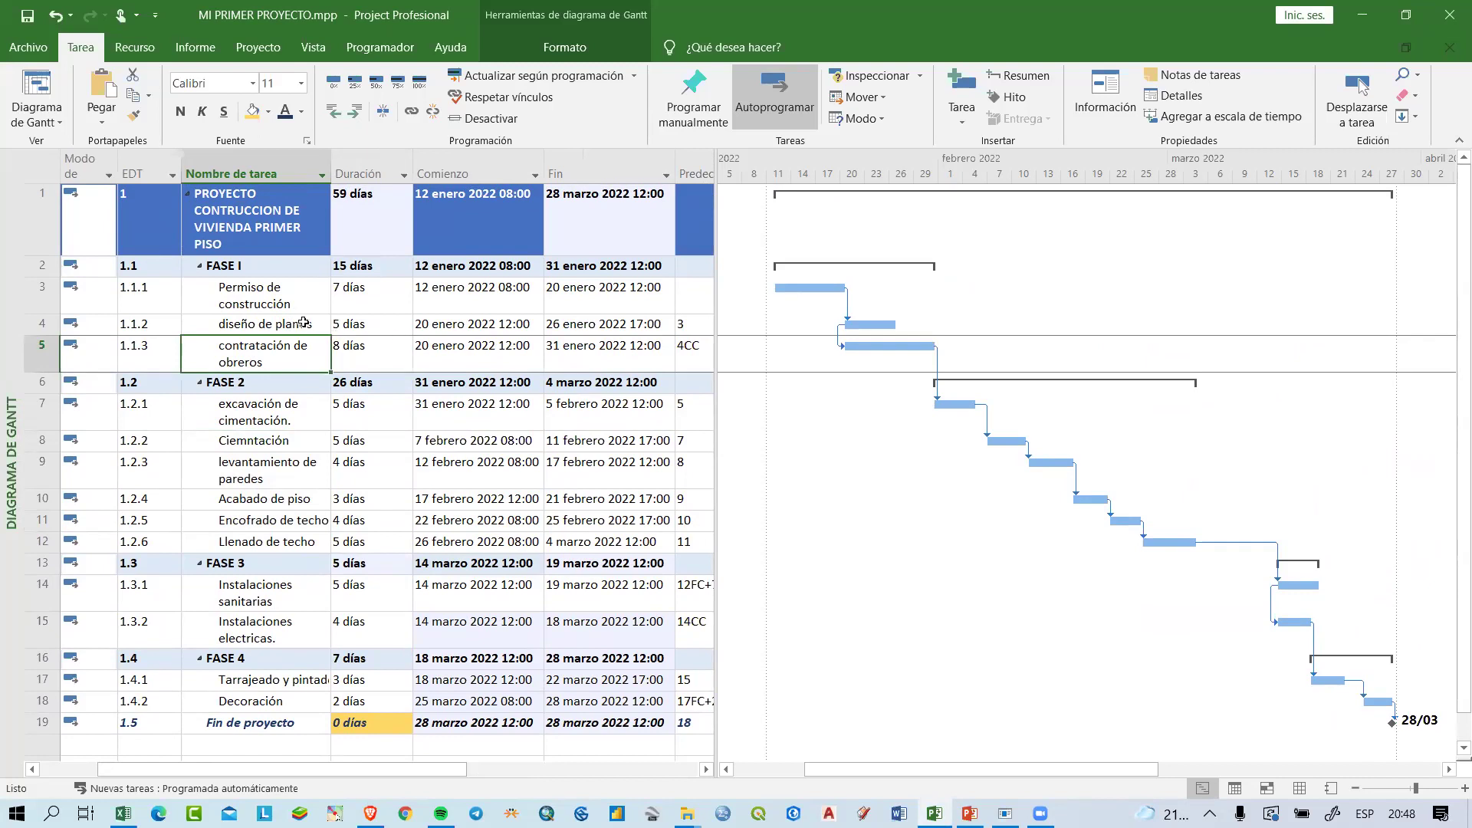
pyautogui.moveTo(304, 325); pyautogui.dragTo(304, 347)
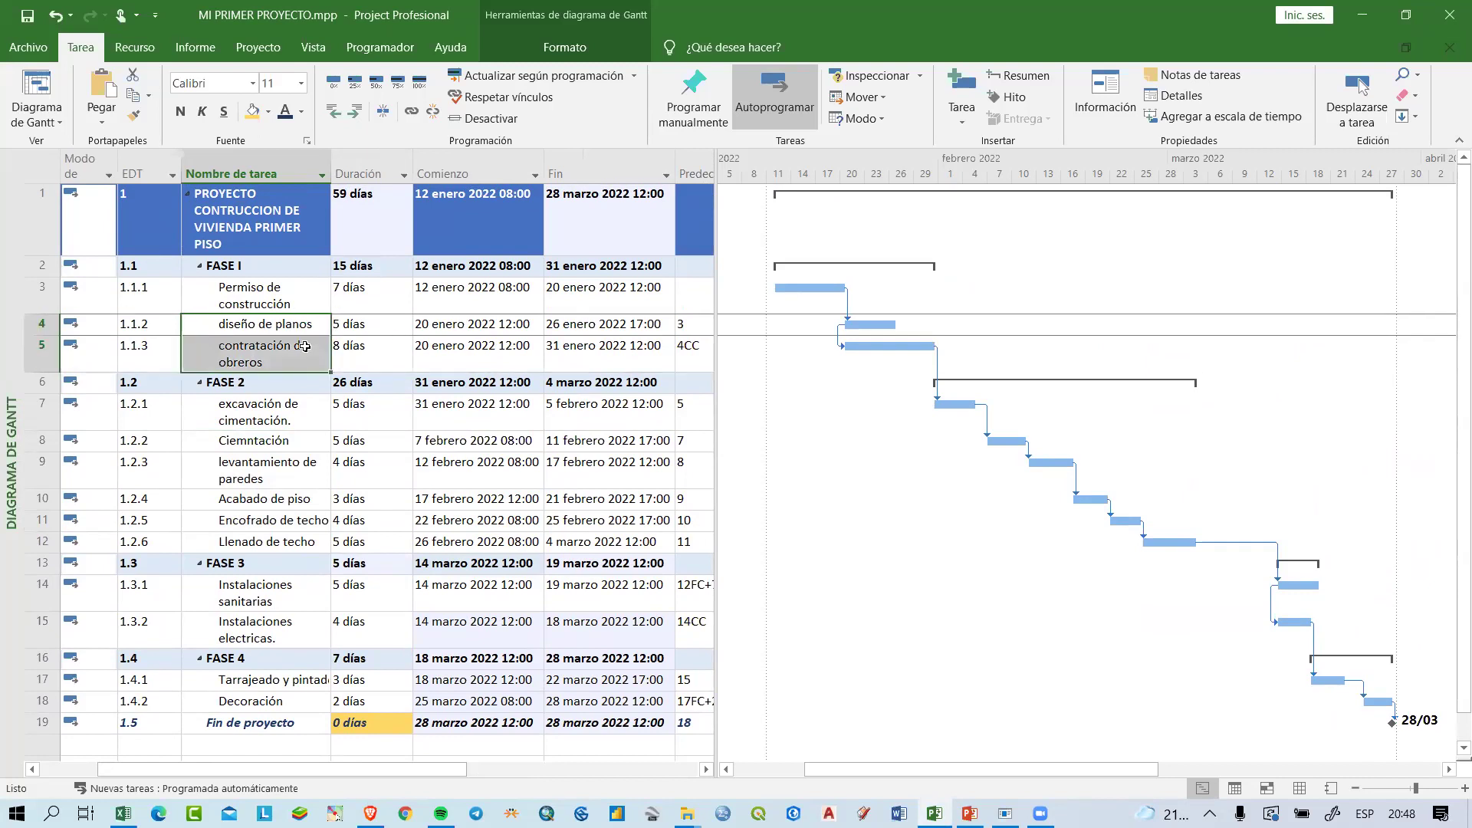
pyautogui.doubleClick(839, 337)
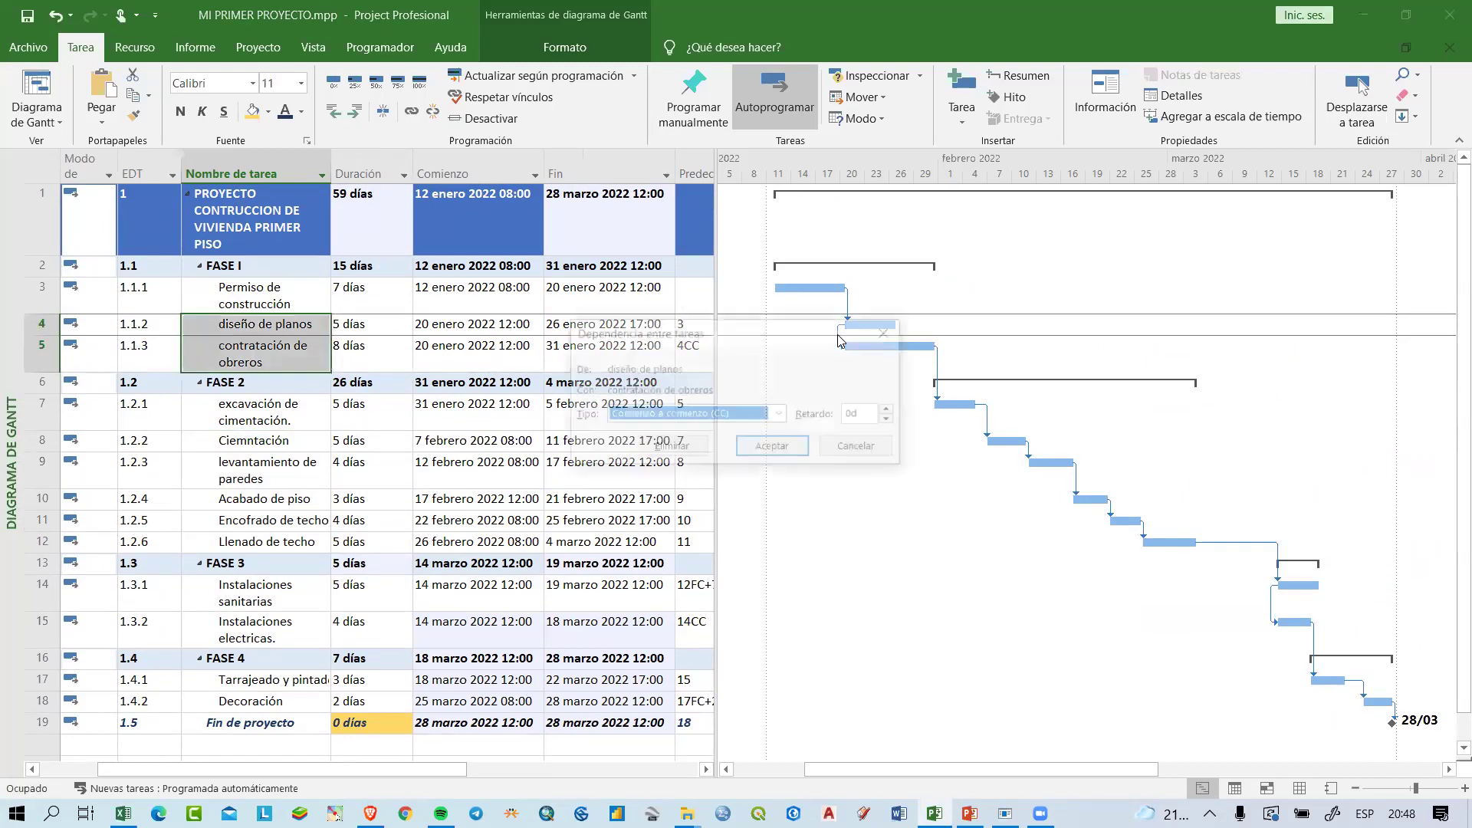
pyautogui.click(730, 412)
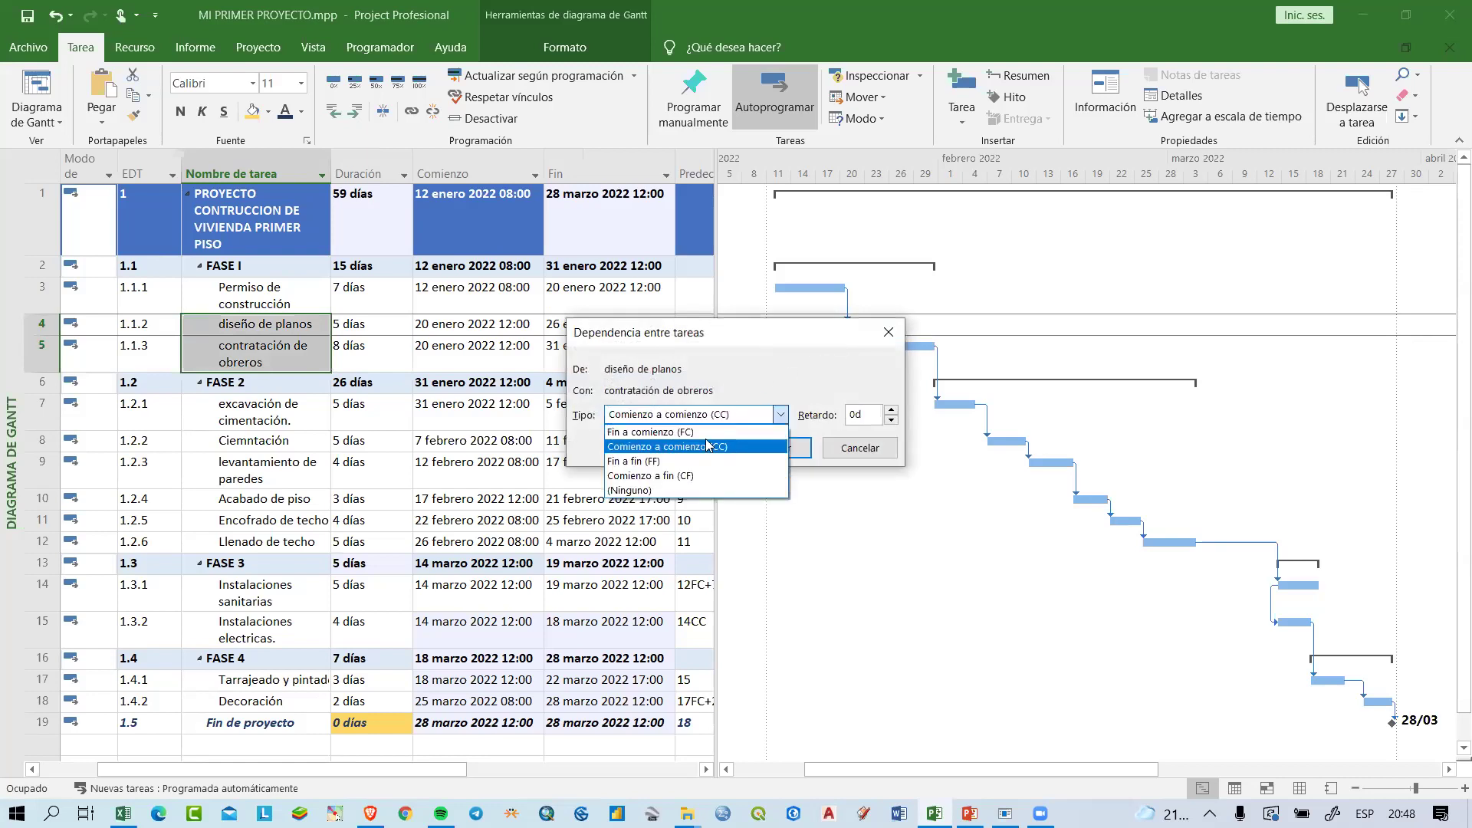
pyautogui.click(738, 430)
pyautogui.click(754, 444)
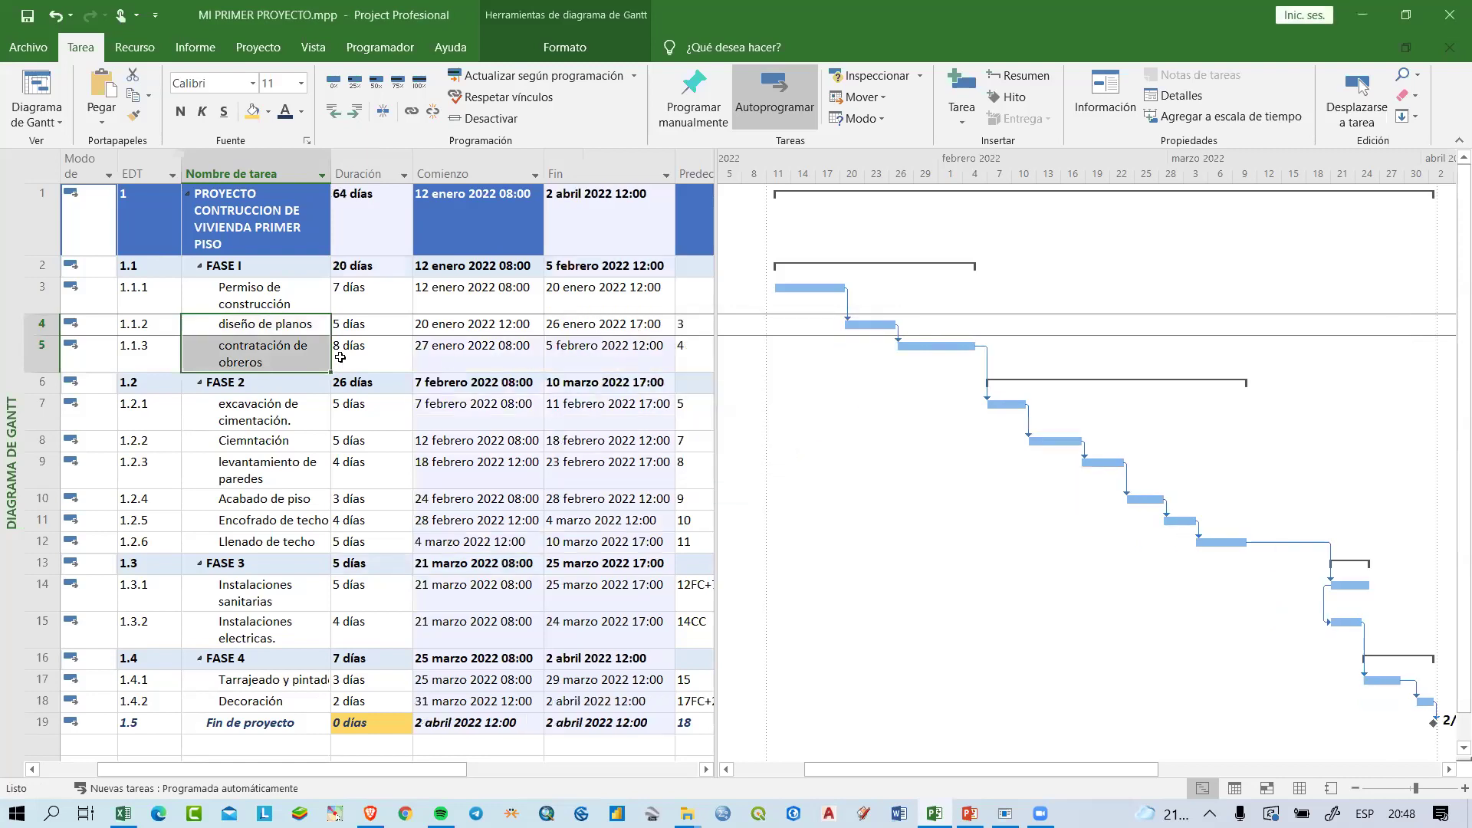
# Step: Add a 3d lag to the Fin a comienzo link from diseño de planos to contratación de obreros
pyautogui.click(277, 323)
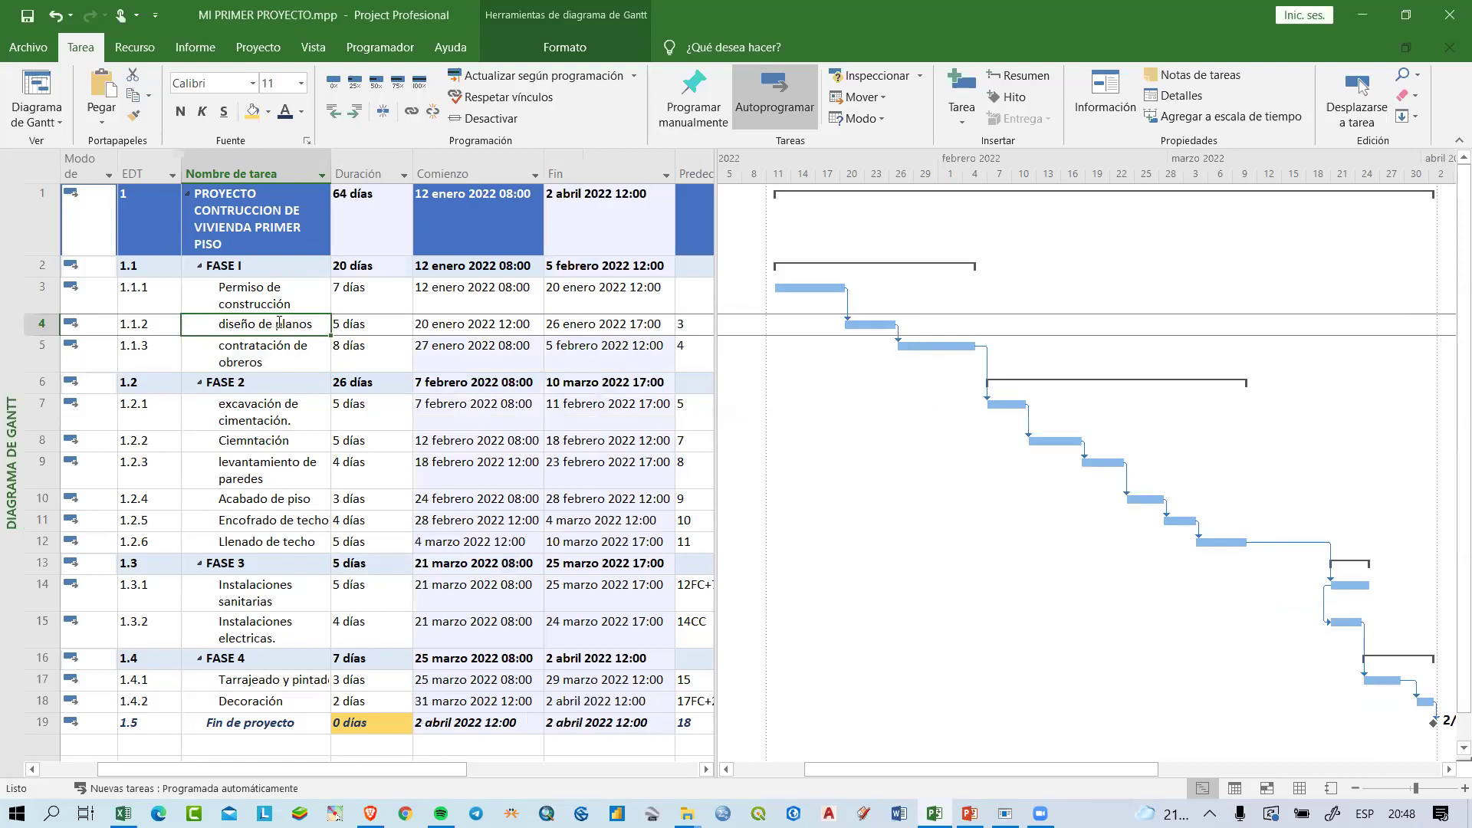
pyautogui.click(278, 359)
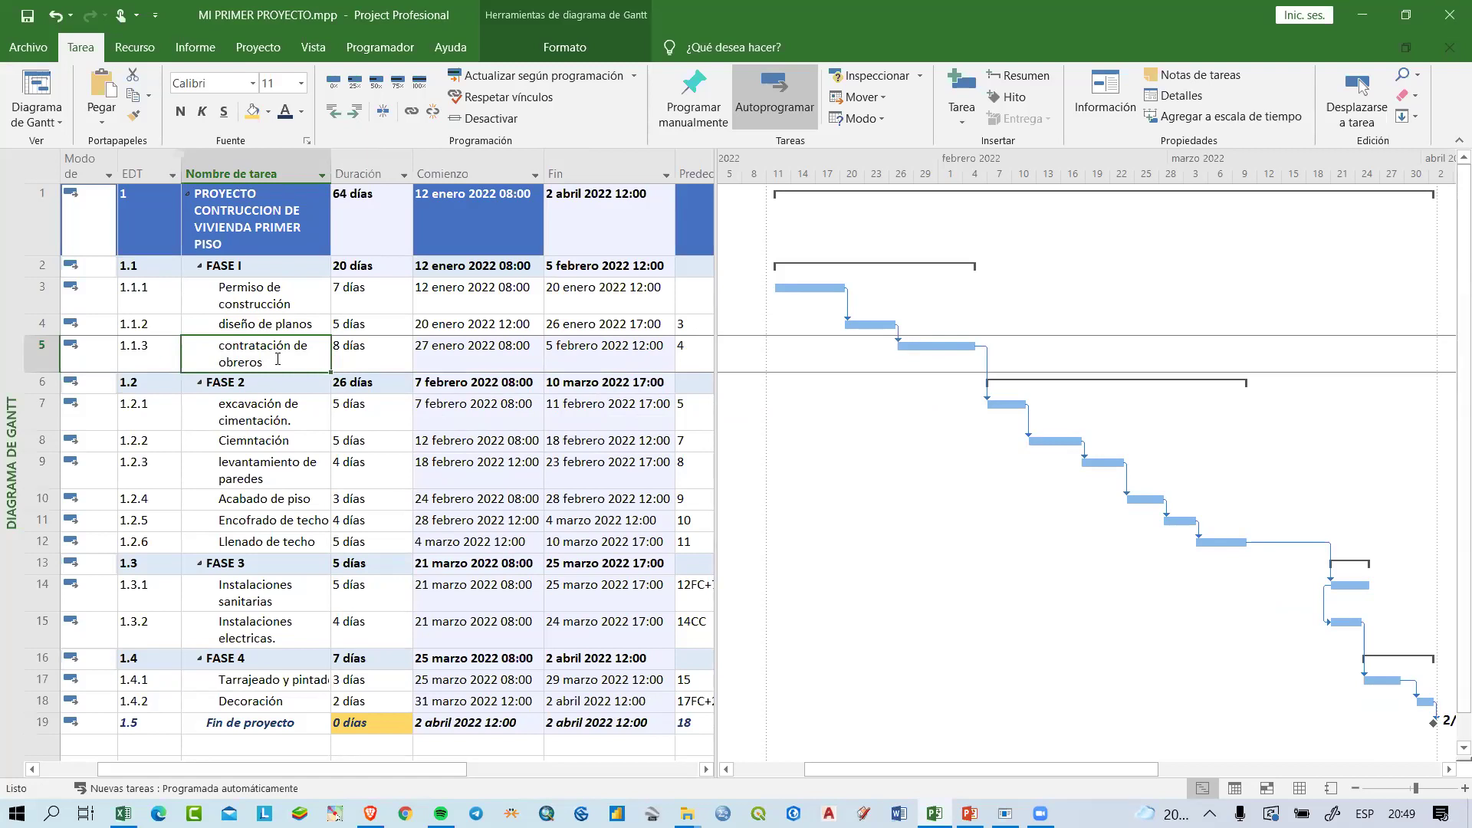
pyautogui.doubleClick(896, 338)
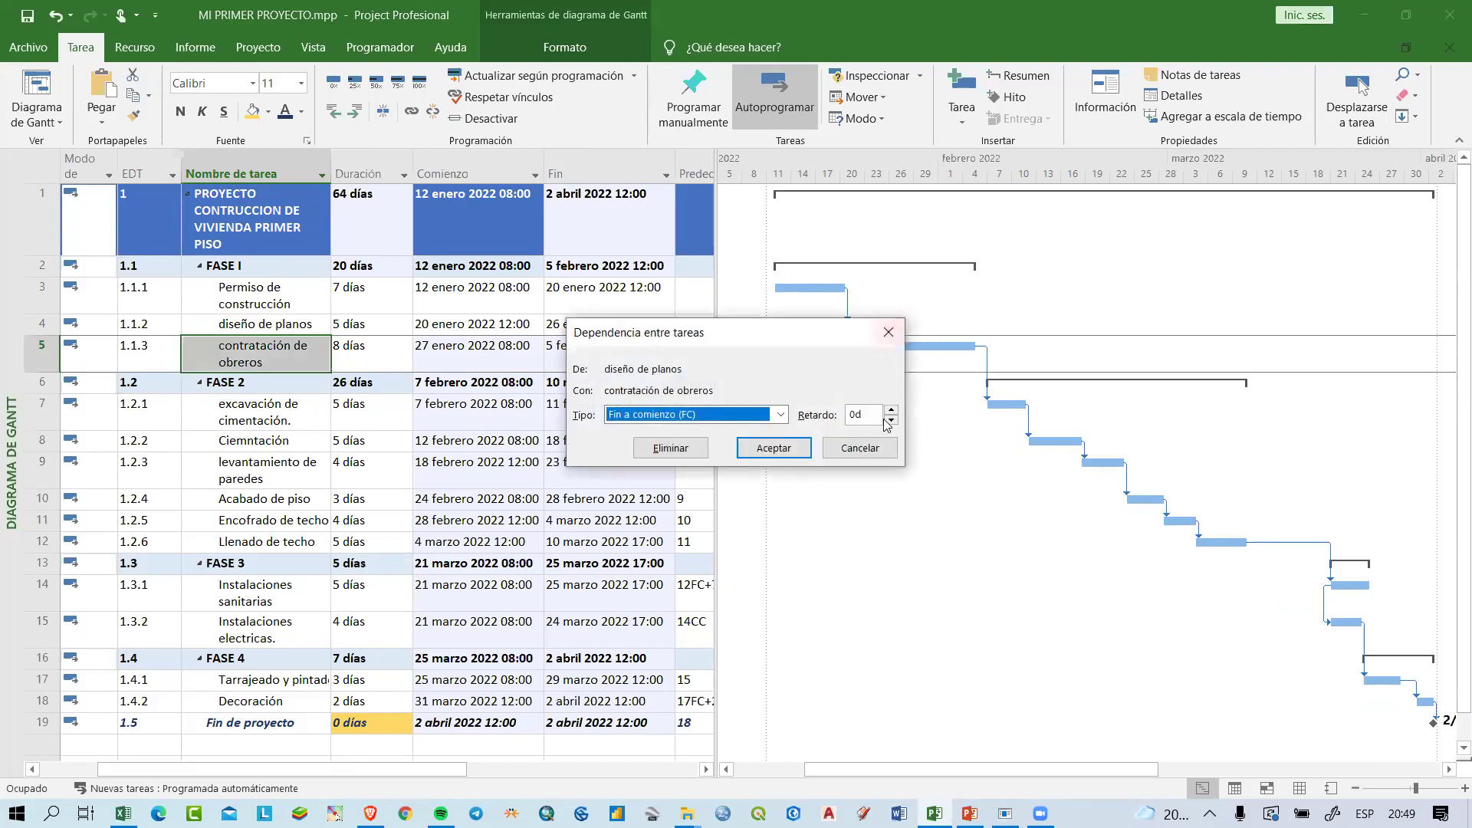
pyautogui.doubleClick(879, 421)
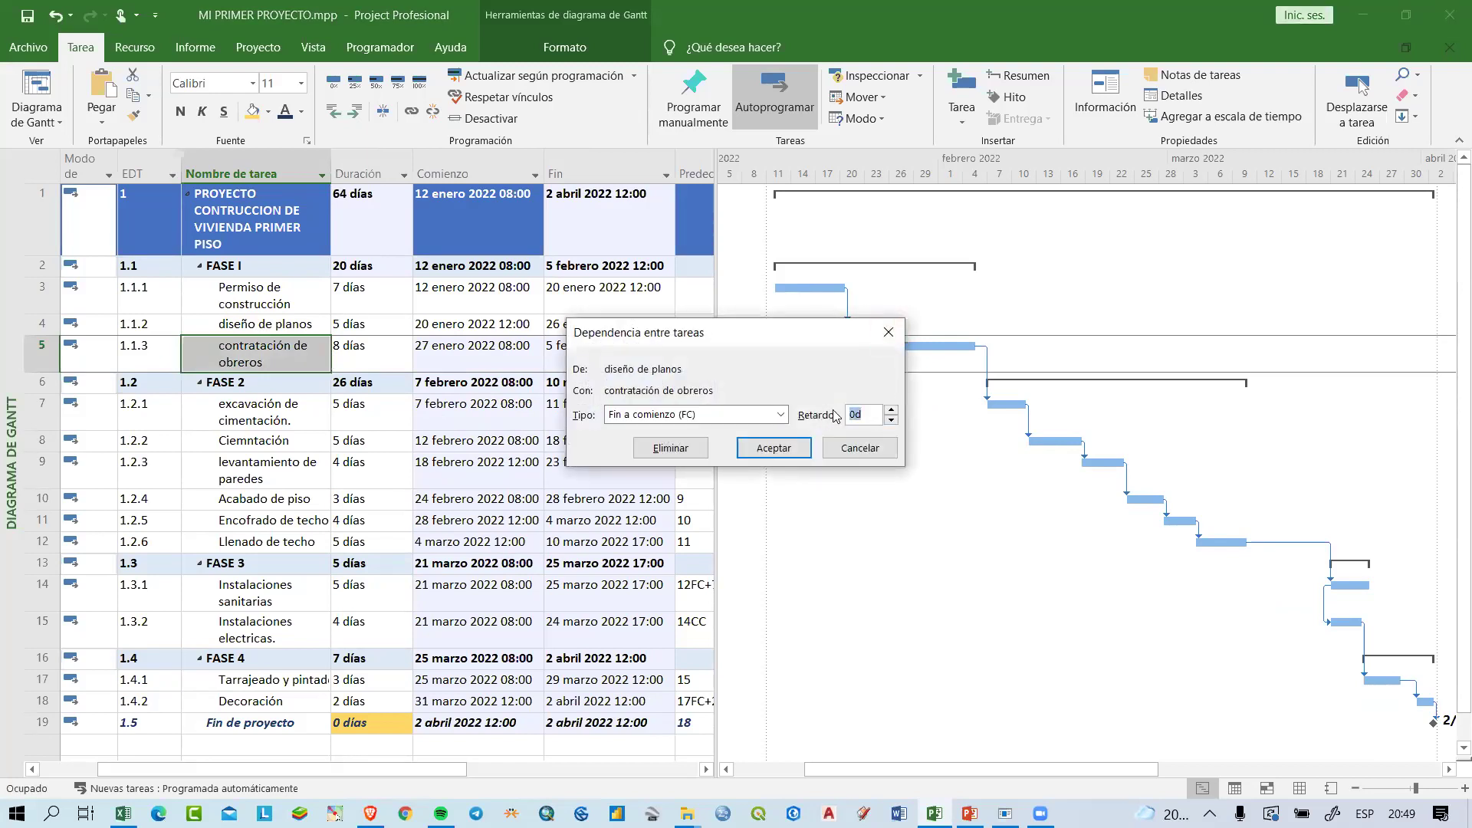
pyautogui.write('3d')
pyautogui.click(803, 451)
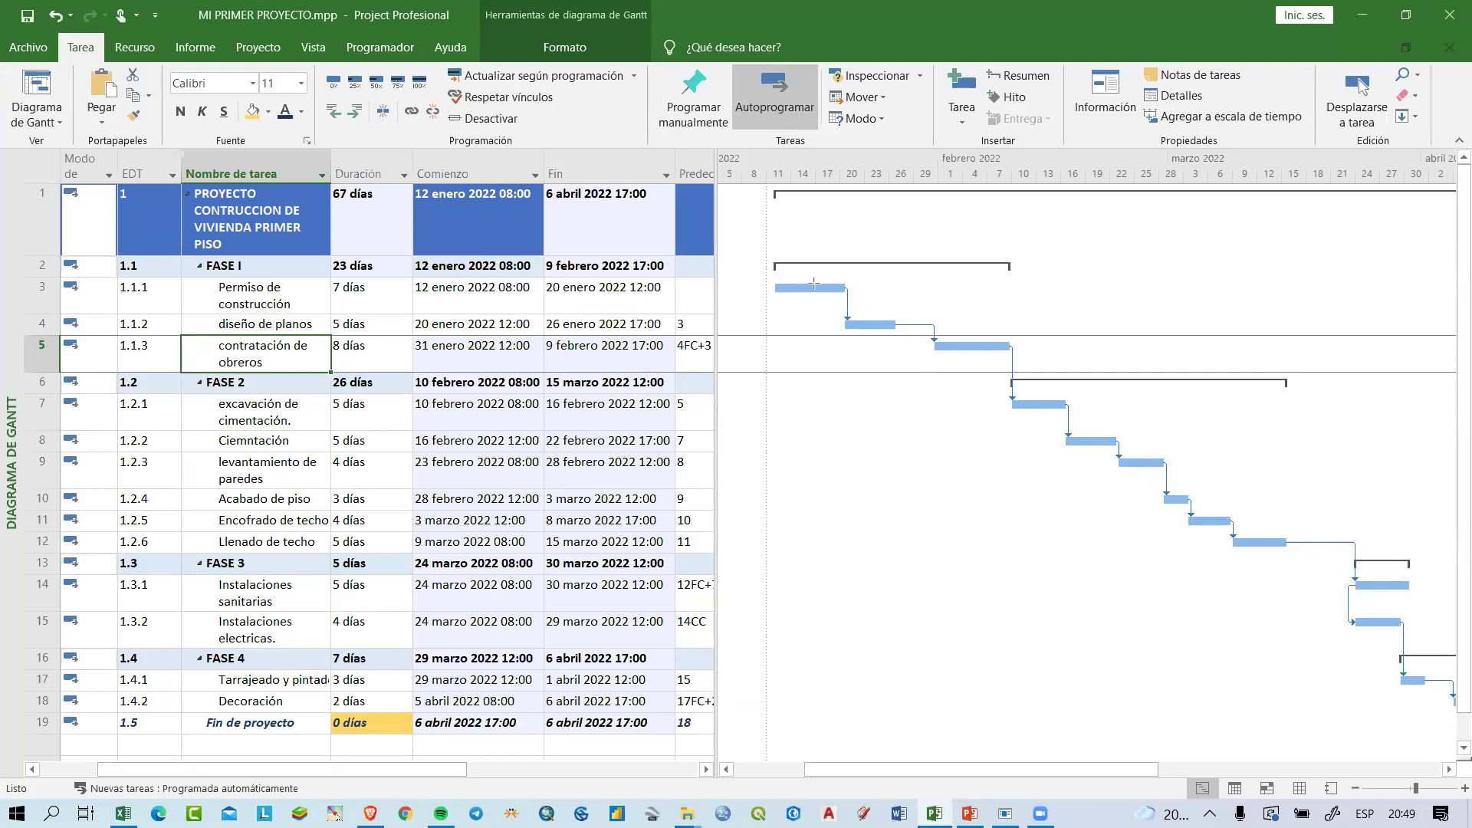
# Step: Change the lag on the link from diseño de planos to contratación de obreros to -1d
pyautogui.hotkey('ctrl', '2')
pyautogui.moveTo(887, 306); pyautogui.dragTo(951, 336)
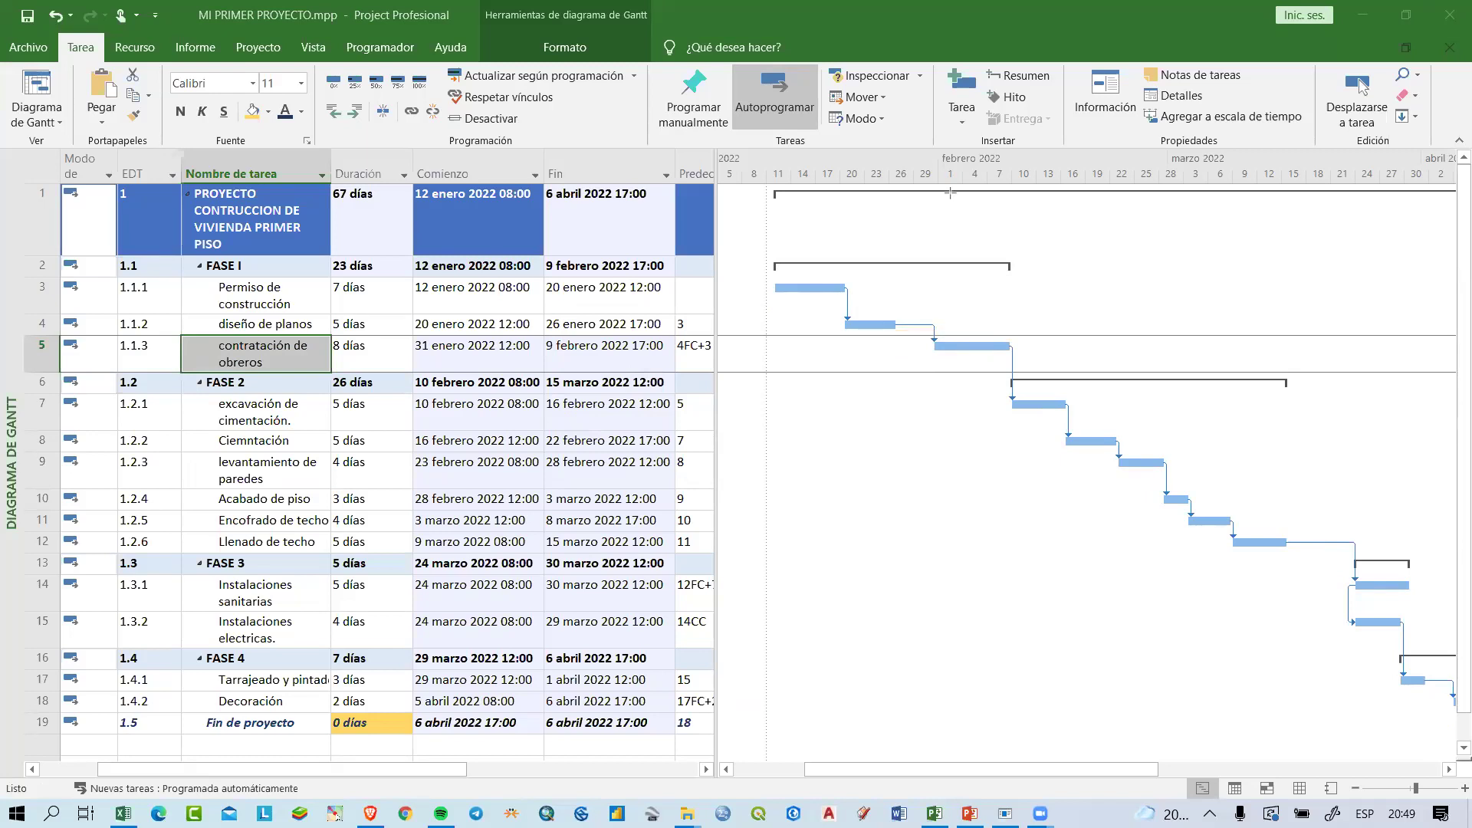
pyautogui.click(706, 352)
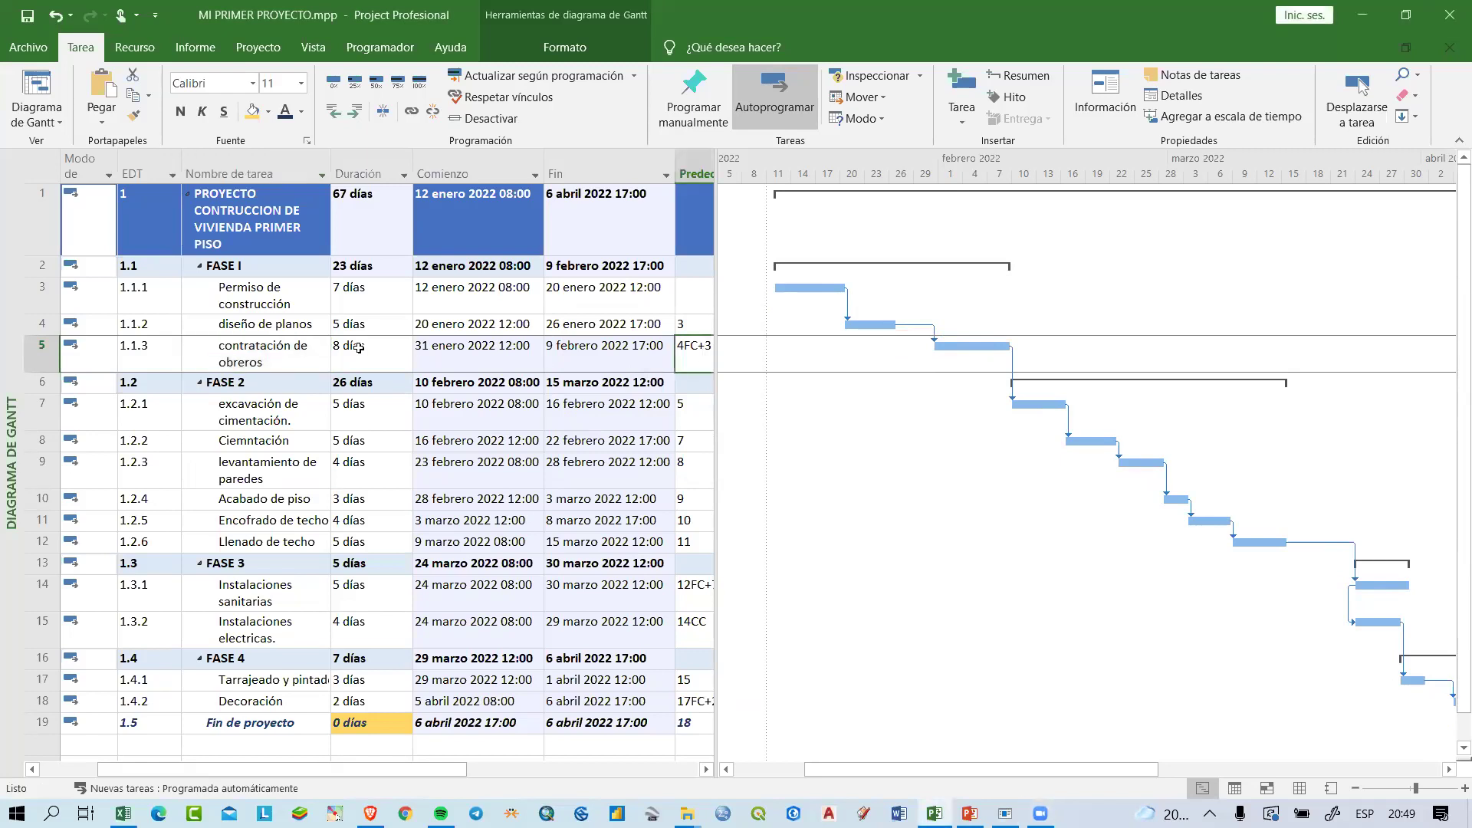
pyautogui.click(277, 347)
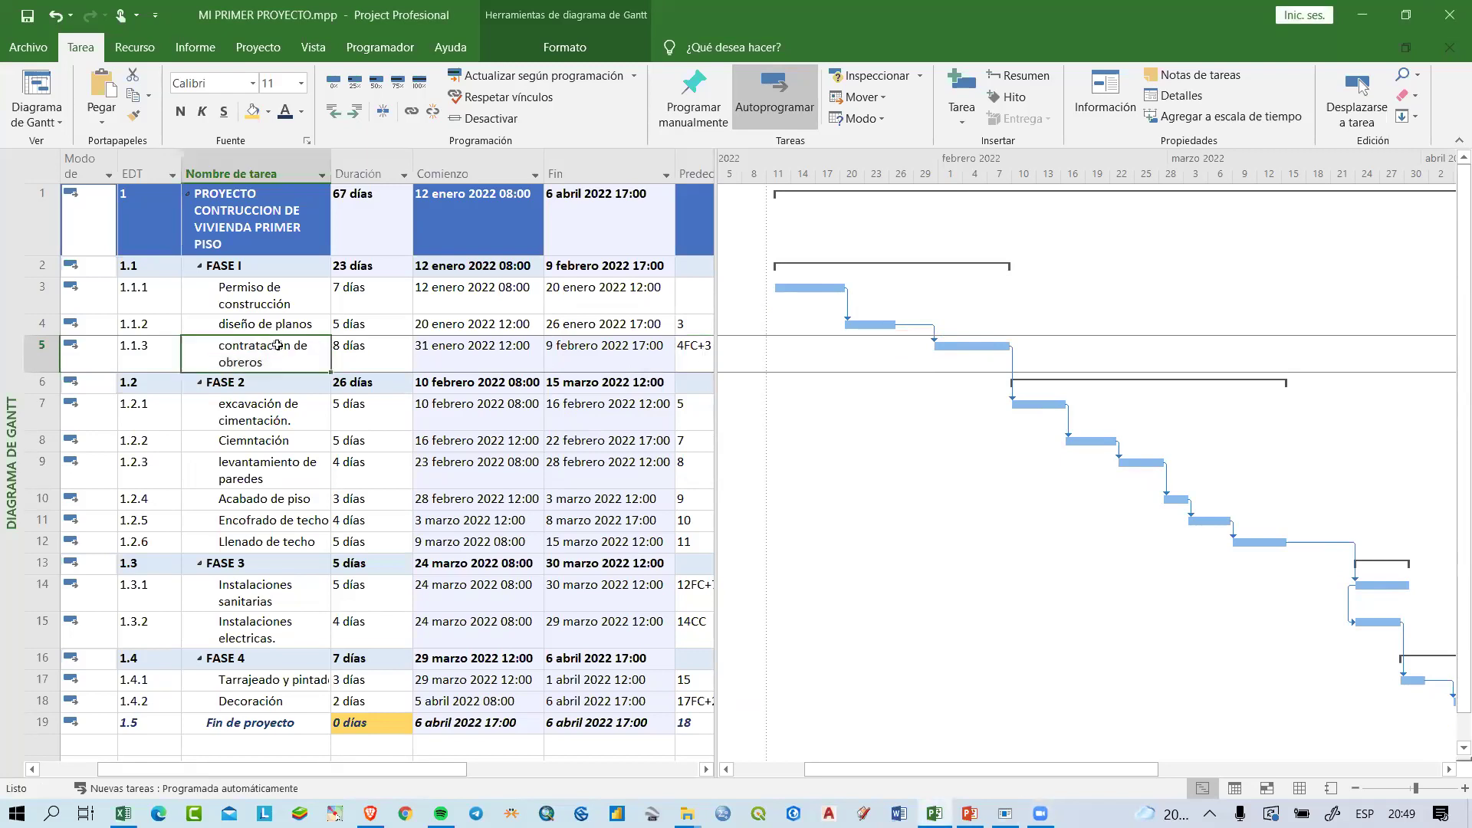
pyautogui.doubleClick(918, 326)
pyautogui.moveTo(829, 331); pyautogui.dragTo(946, 395)
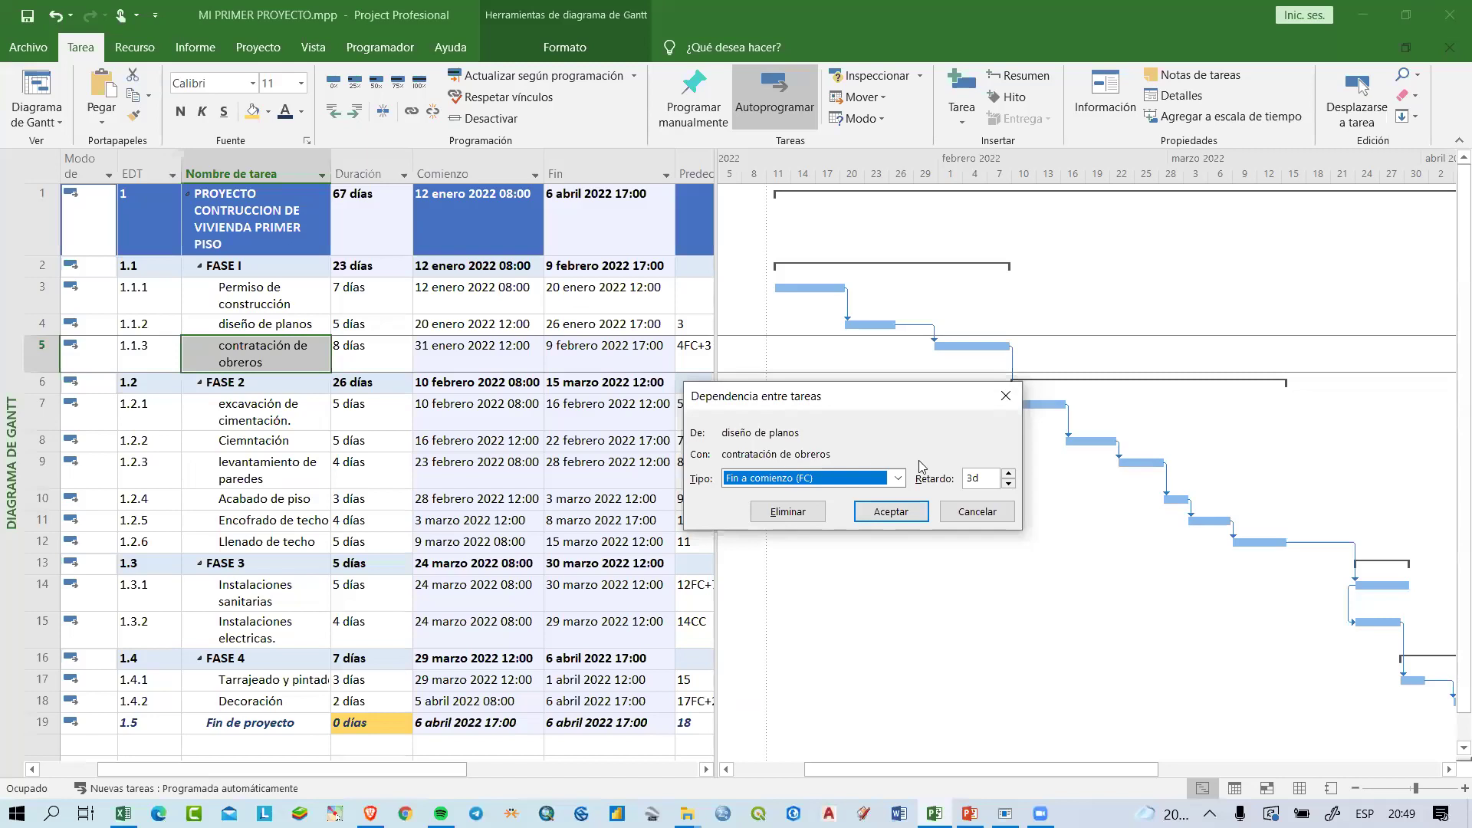
pyautogui.moveTo(986, 478); pyautogui.dragTo(945, 486)
pyautogui.write('1')
pyautogui.write('-')
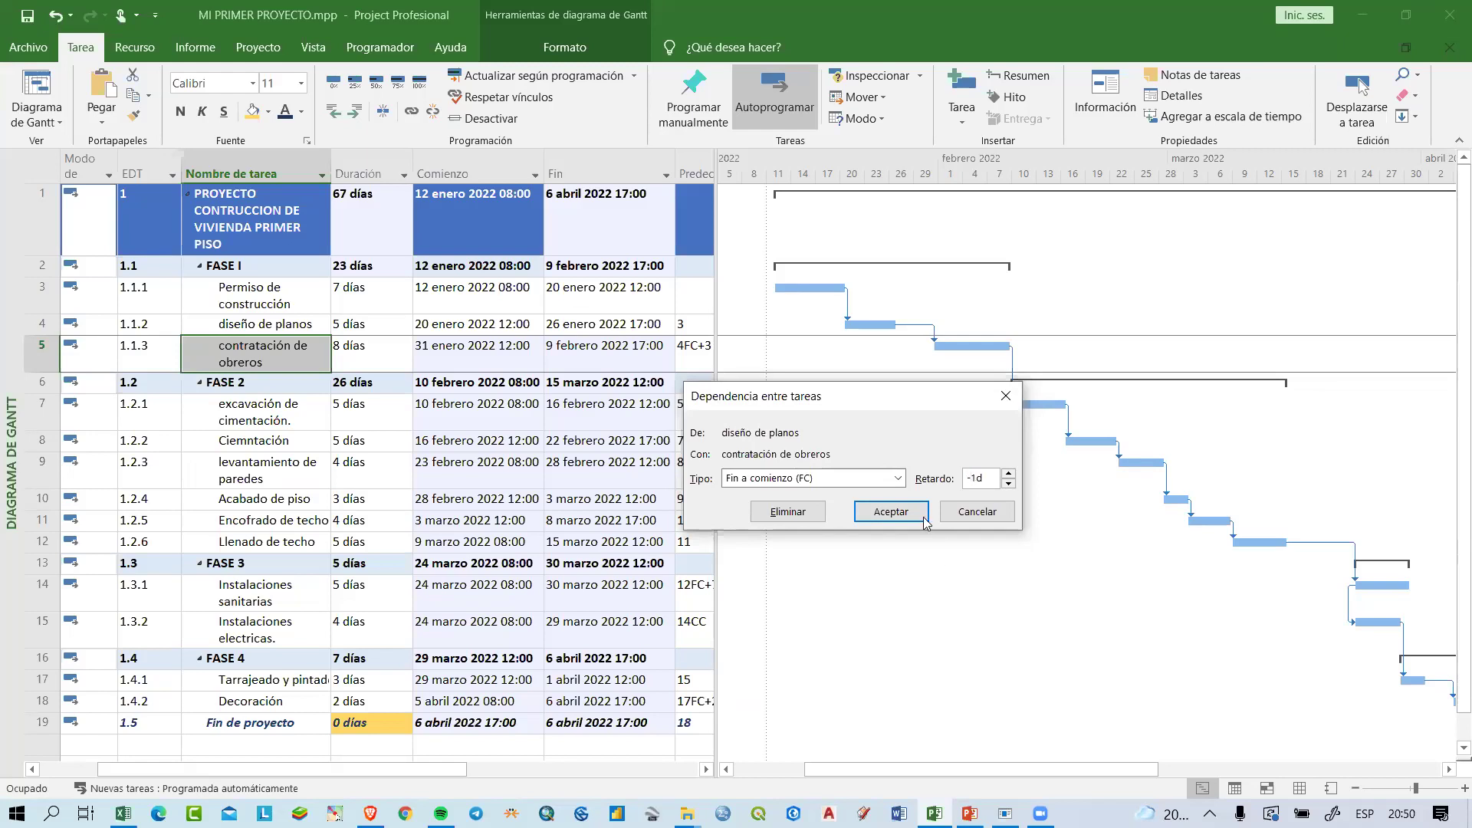
pyautogui.click(890, 512)
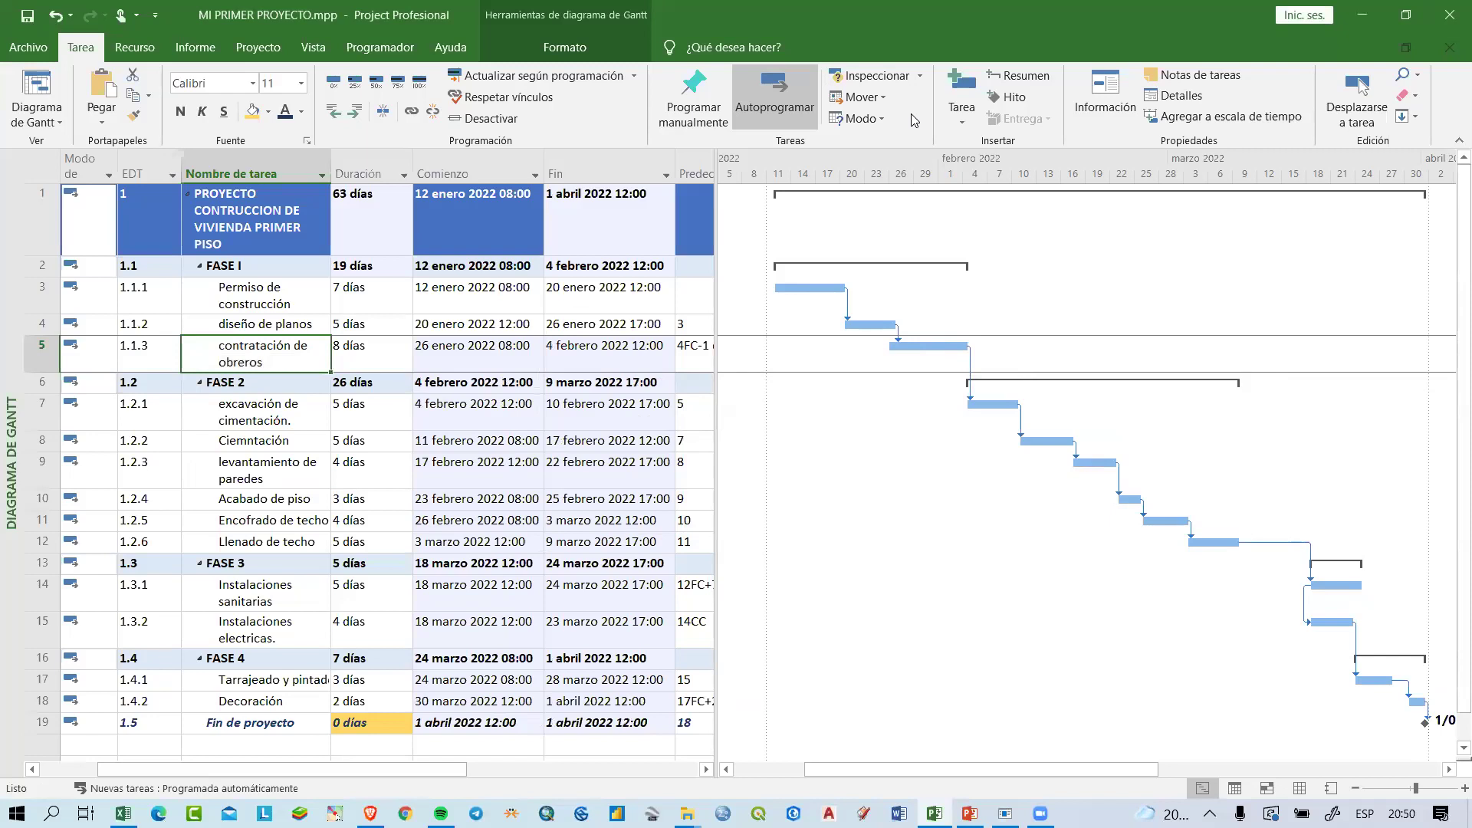
# Step: Set the lag on the Fin a comienzo link from diseño de planos to contratación de obreros to -3d
pyautogui.moveTo(889, 353); pyautogui.dragTo(885, 270)
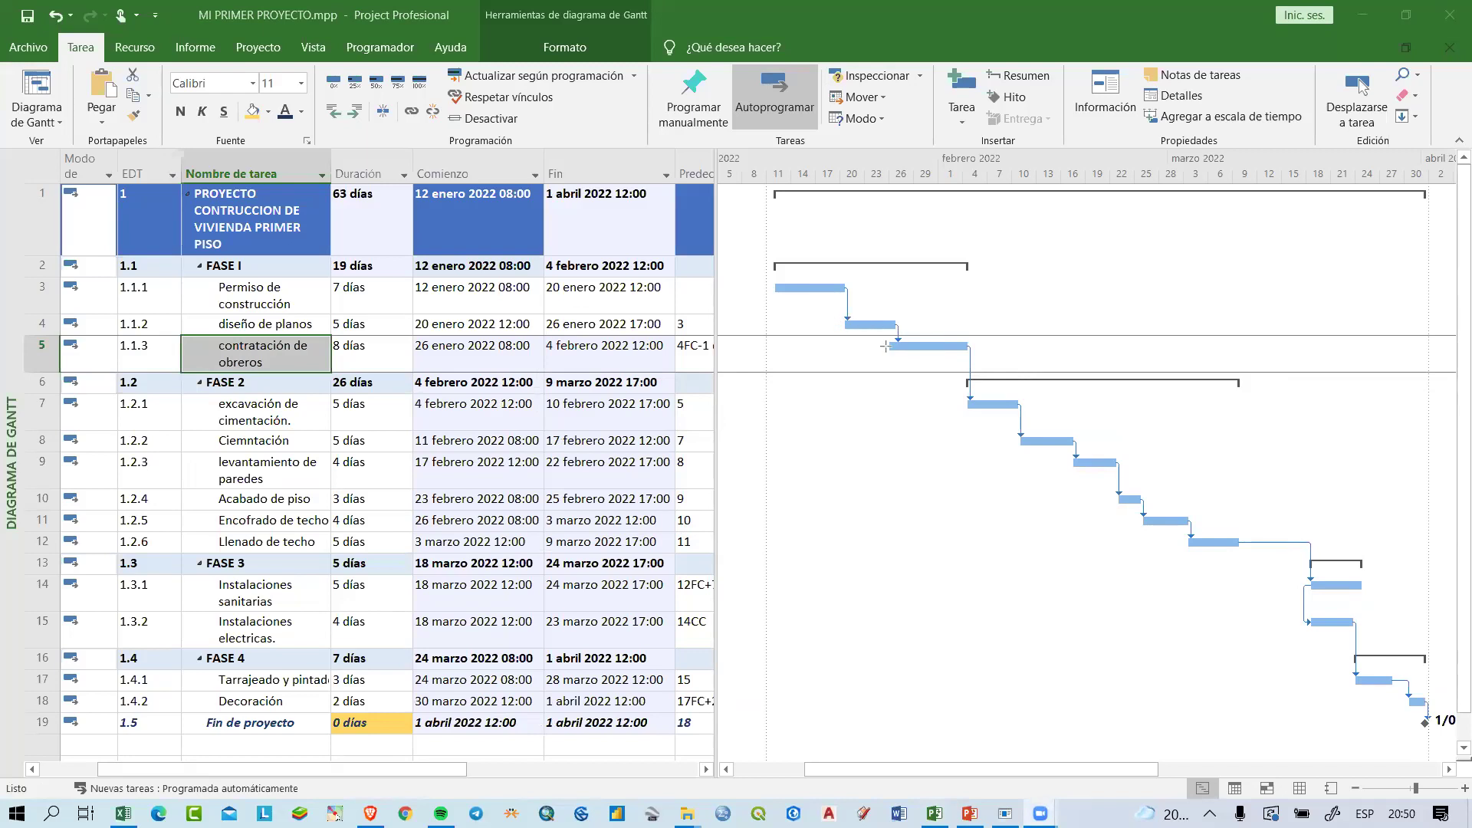
pyautogui.moveTo(887, 351); pyautogui.dragTo(887, 294)
pyautogui.click(700, 358)
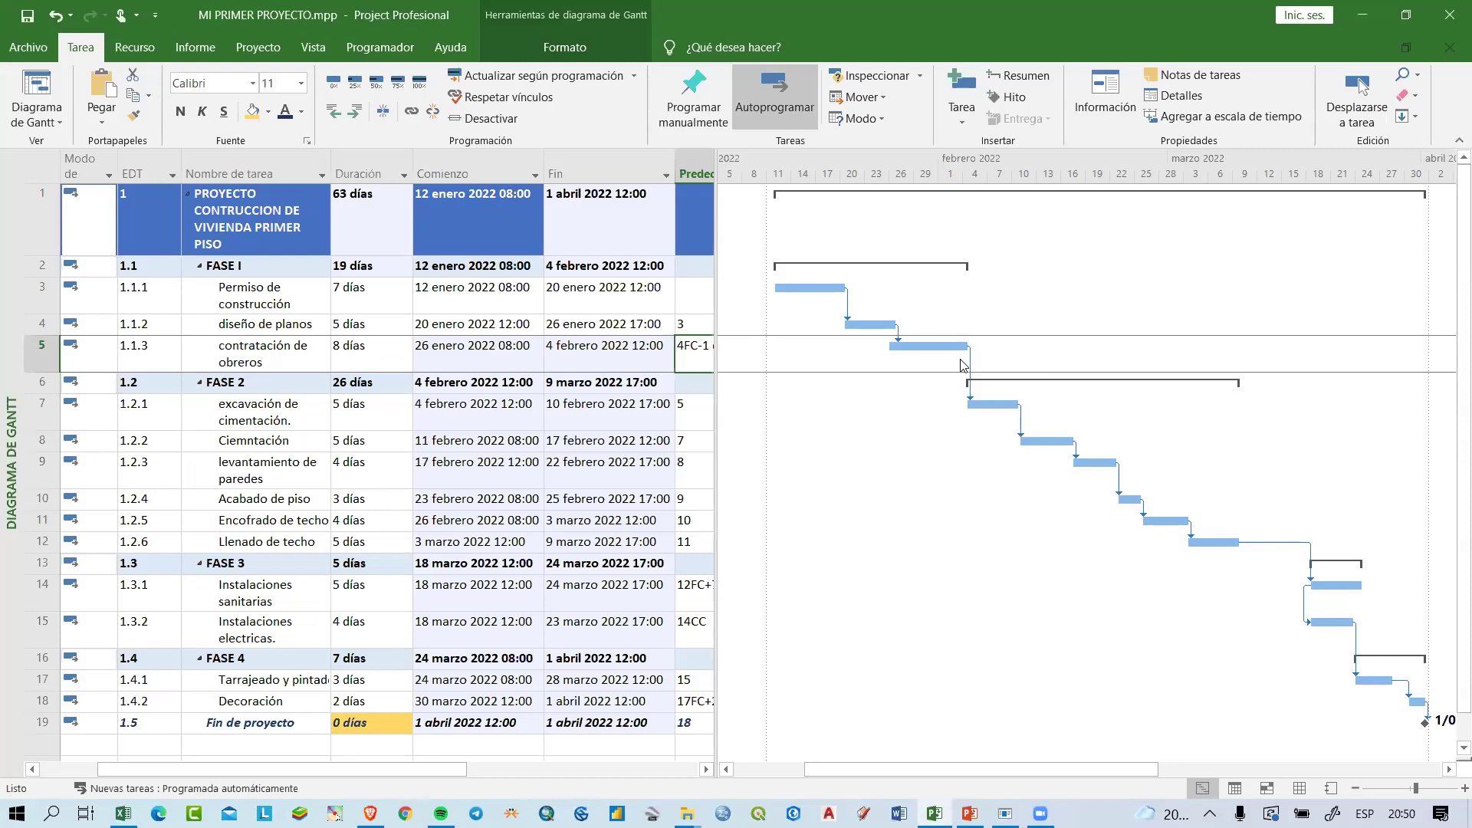
pyautogui.doubleClick(900, 334)
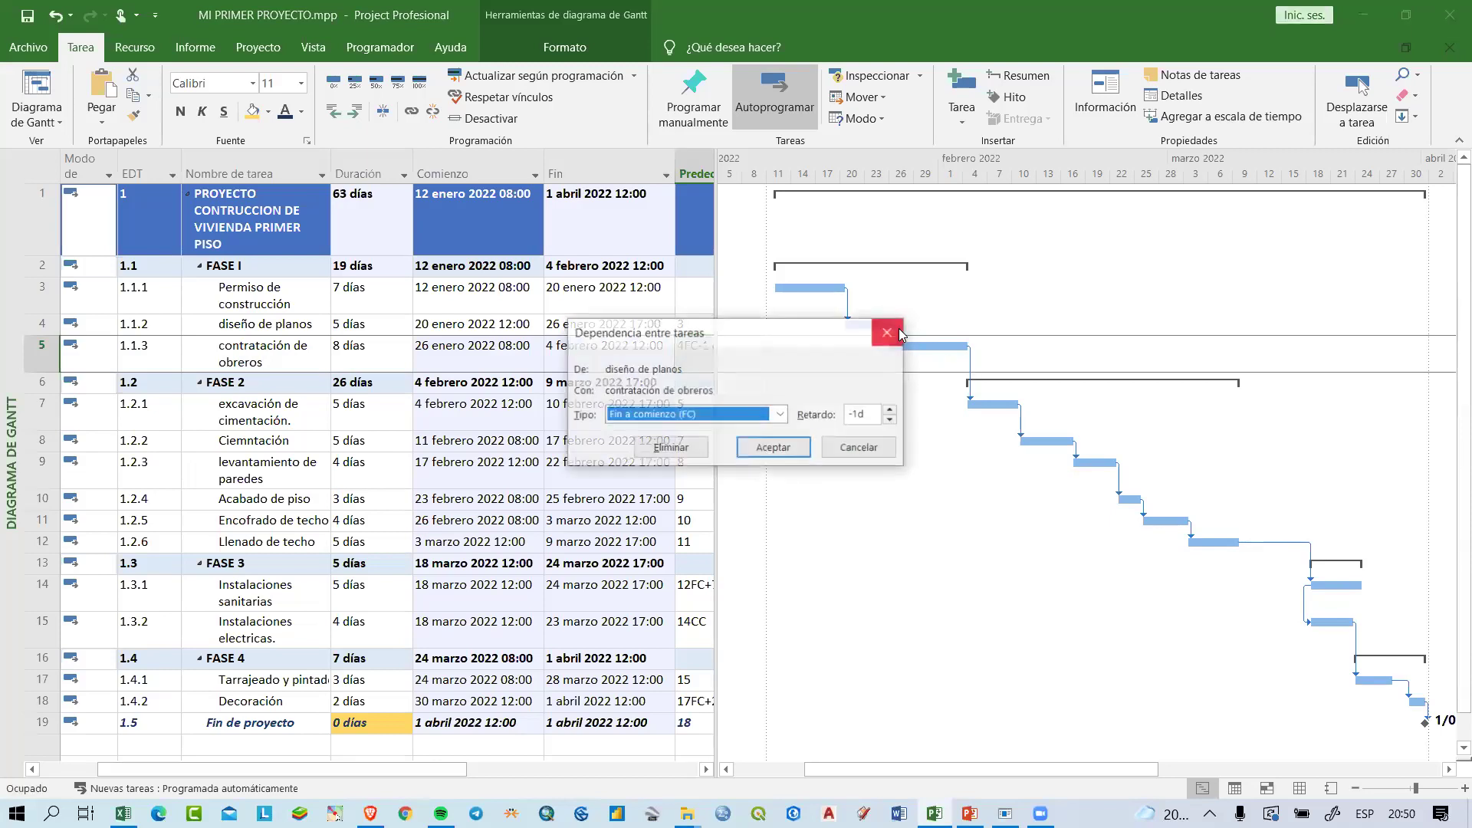
pyautogui.press('Tab')
pyautogui.write('1d')
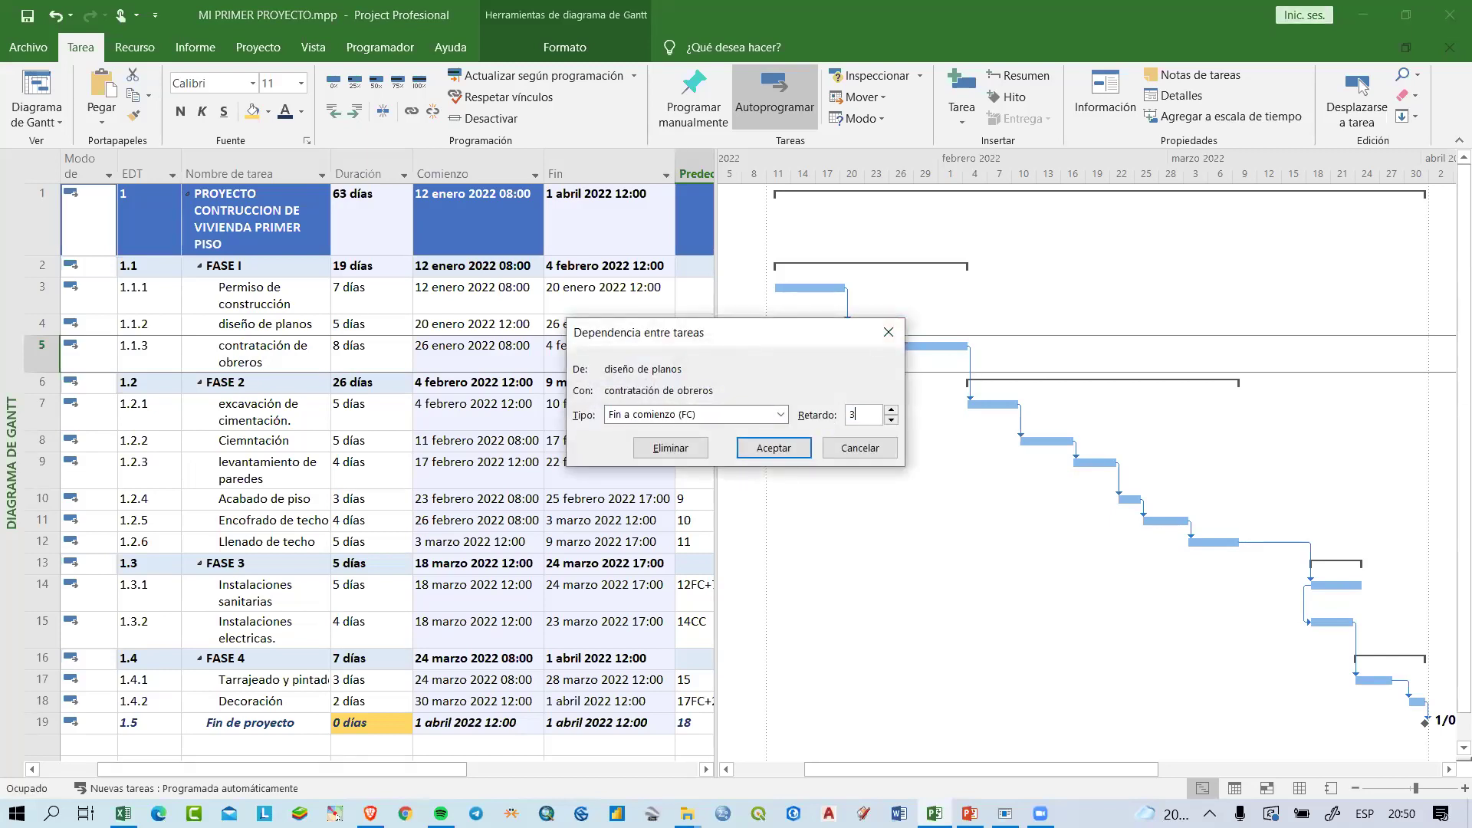
pyautogui.click(891, 420)
pyautogui.click(891, 421)
pyautogui.click(891, 420)
pyautogui.click(891, 421)
pyautogui.click(797, 457)
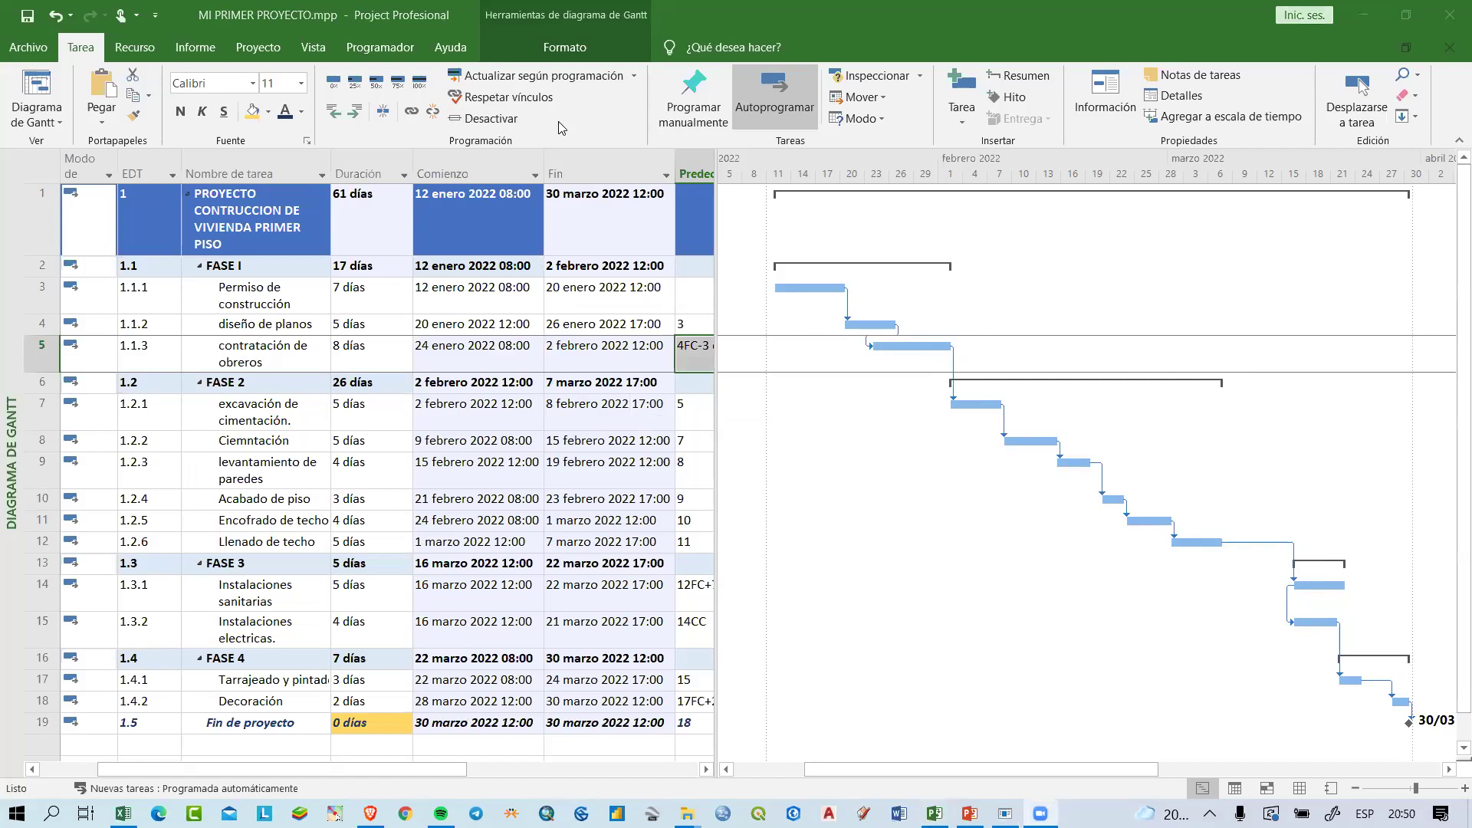
# Step: Widen the task table to show the whole Predecesoras column and review the predecessors of each task
pyautogui.click(587, 417)
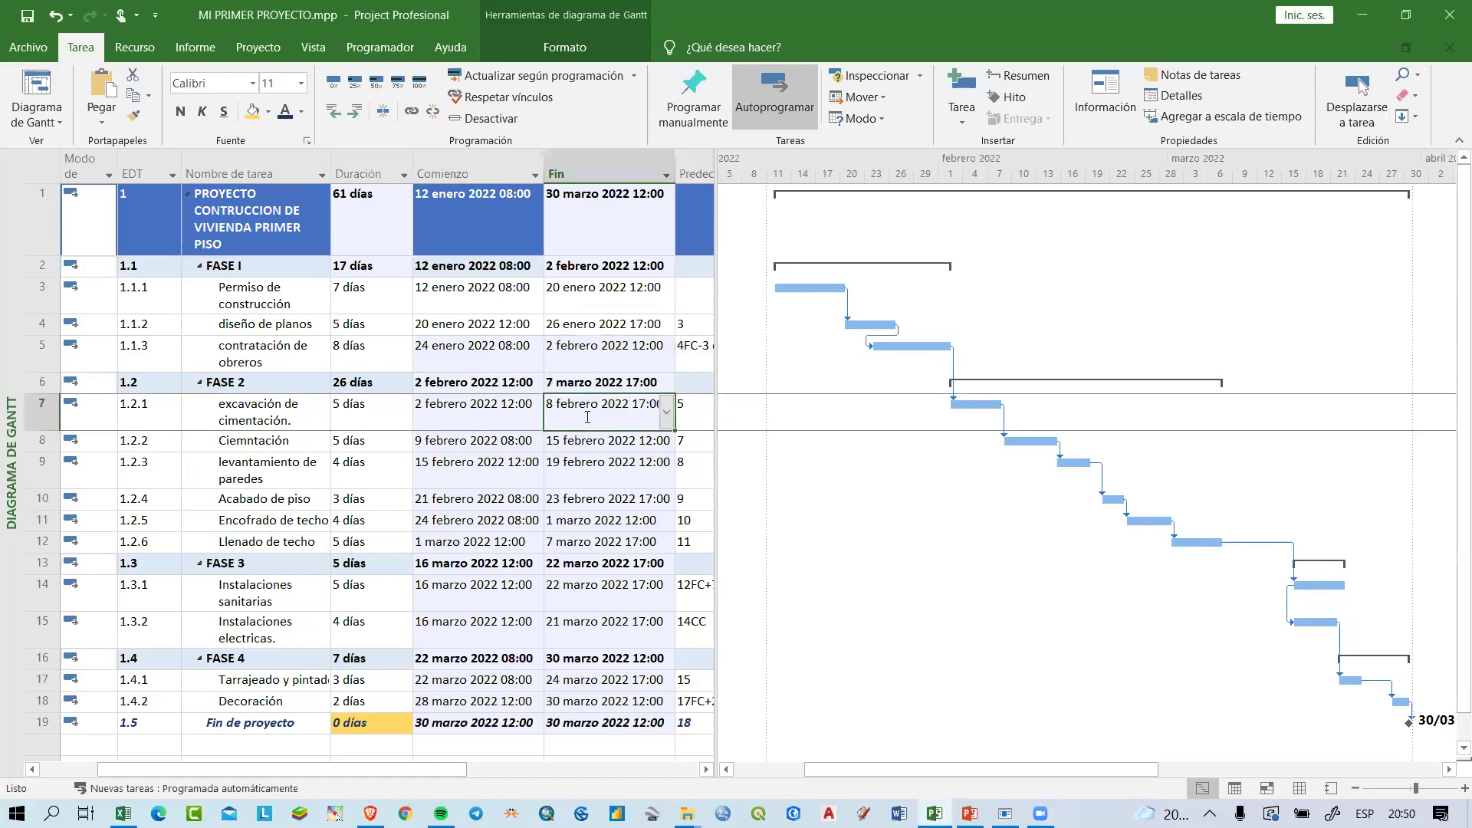
pyautogui.moveTo(716, 169); pyautogui.dragTo(815, 161)
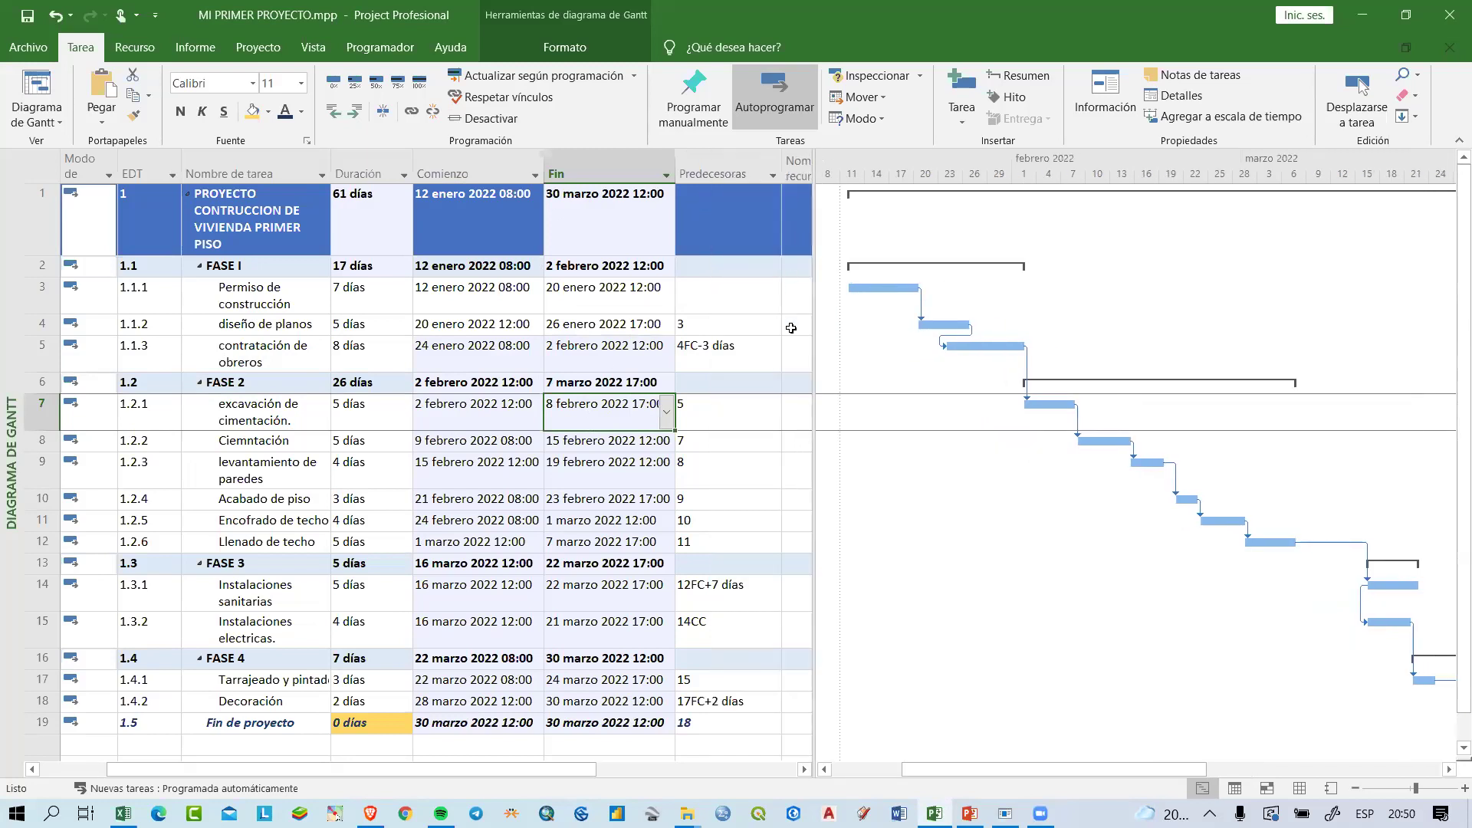
pyautogui.click(734, 174)
pyautogui.scroll(-2, 736, 429)
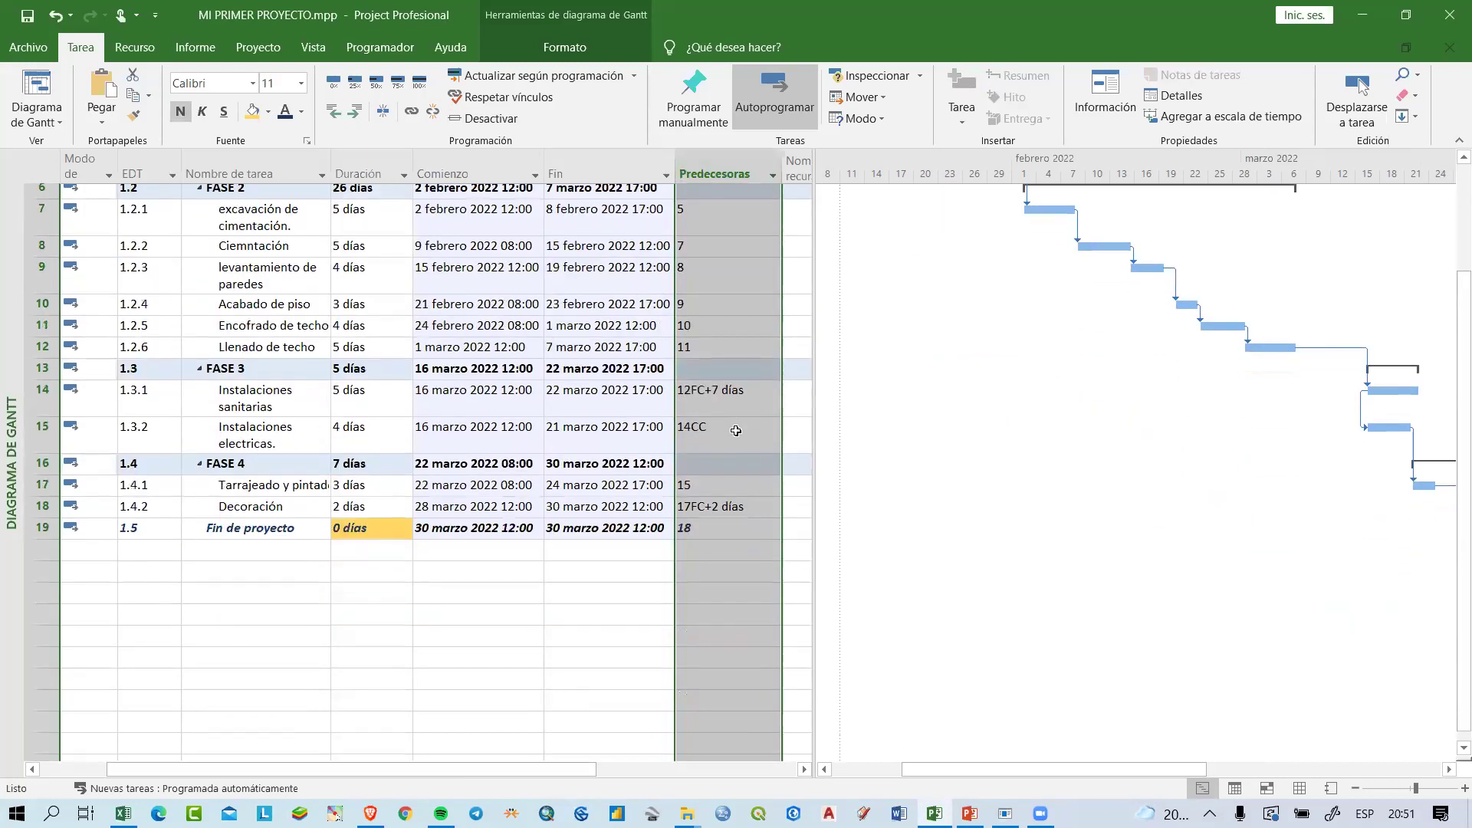
pyautogui.scroll(2, 756, 502)
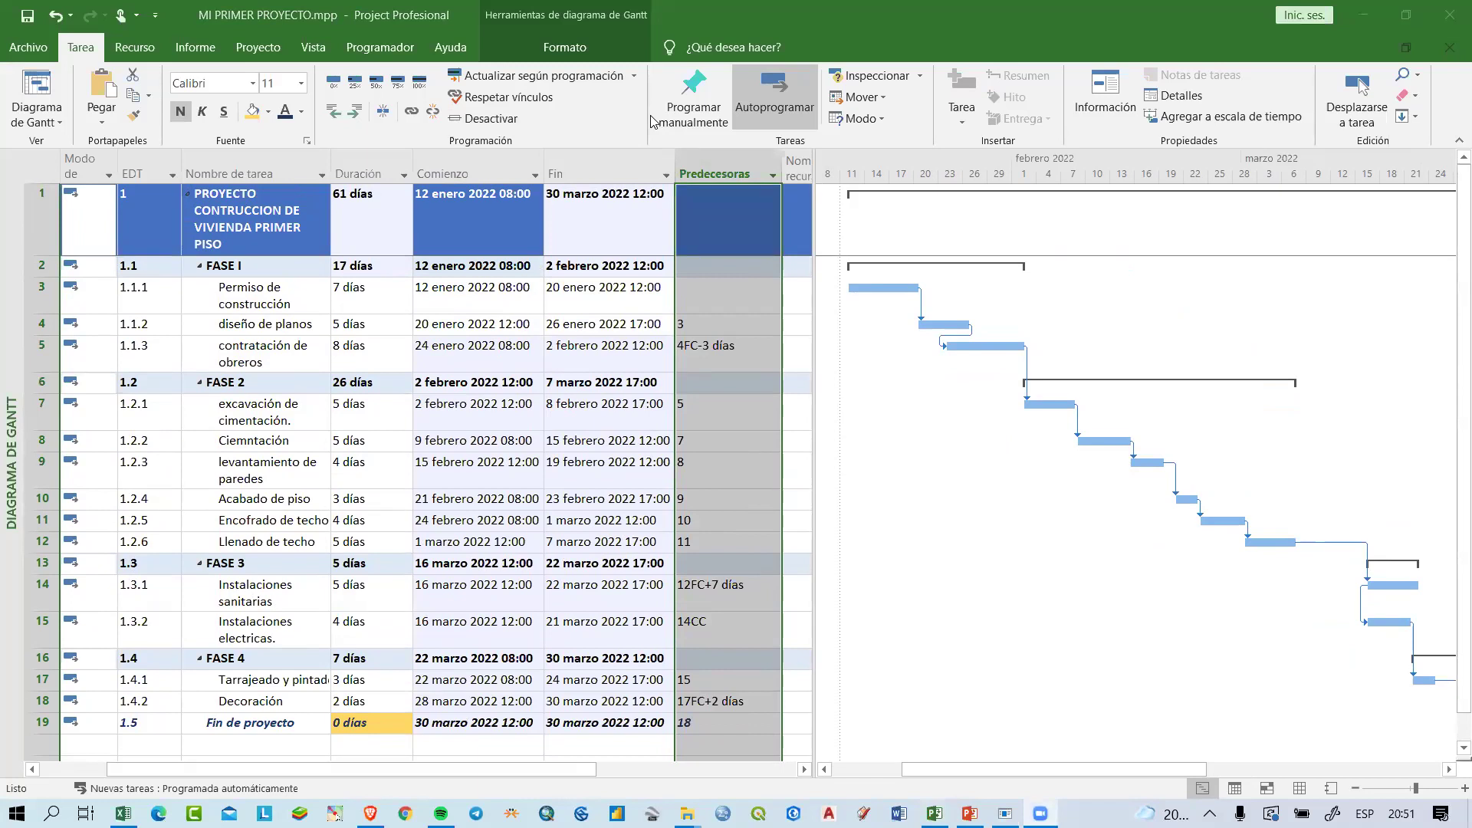
pyautogui.click(725, 349)
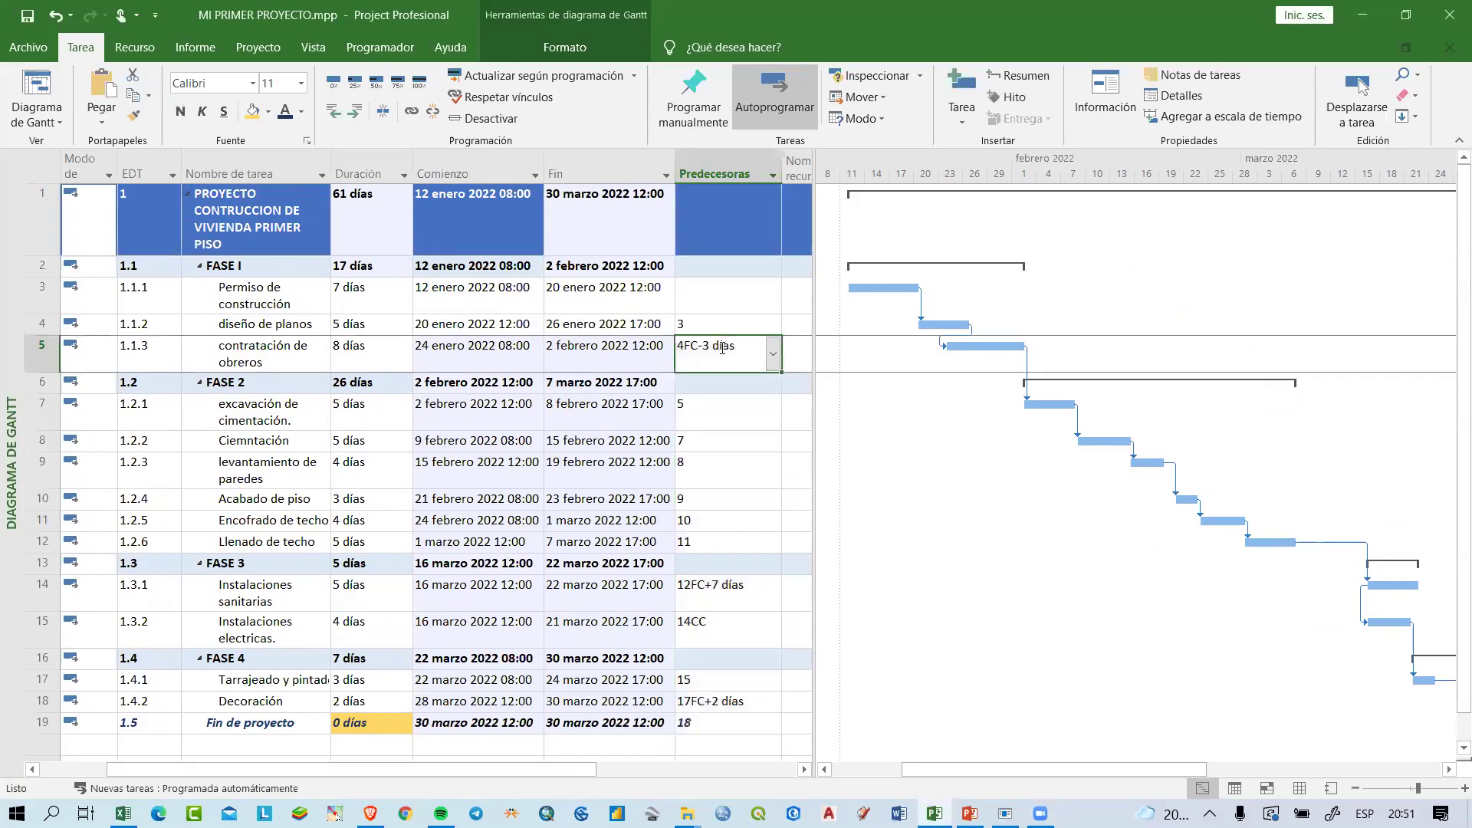
pyautogui.click(717, 325)
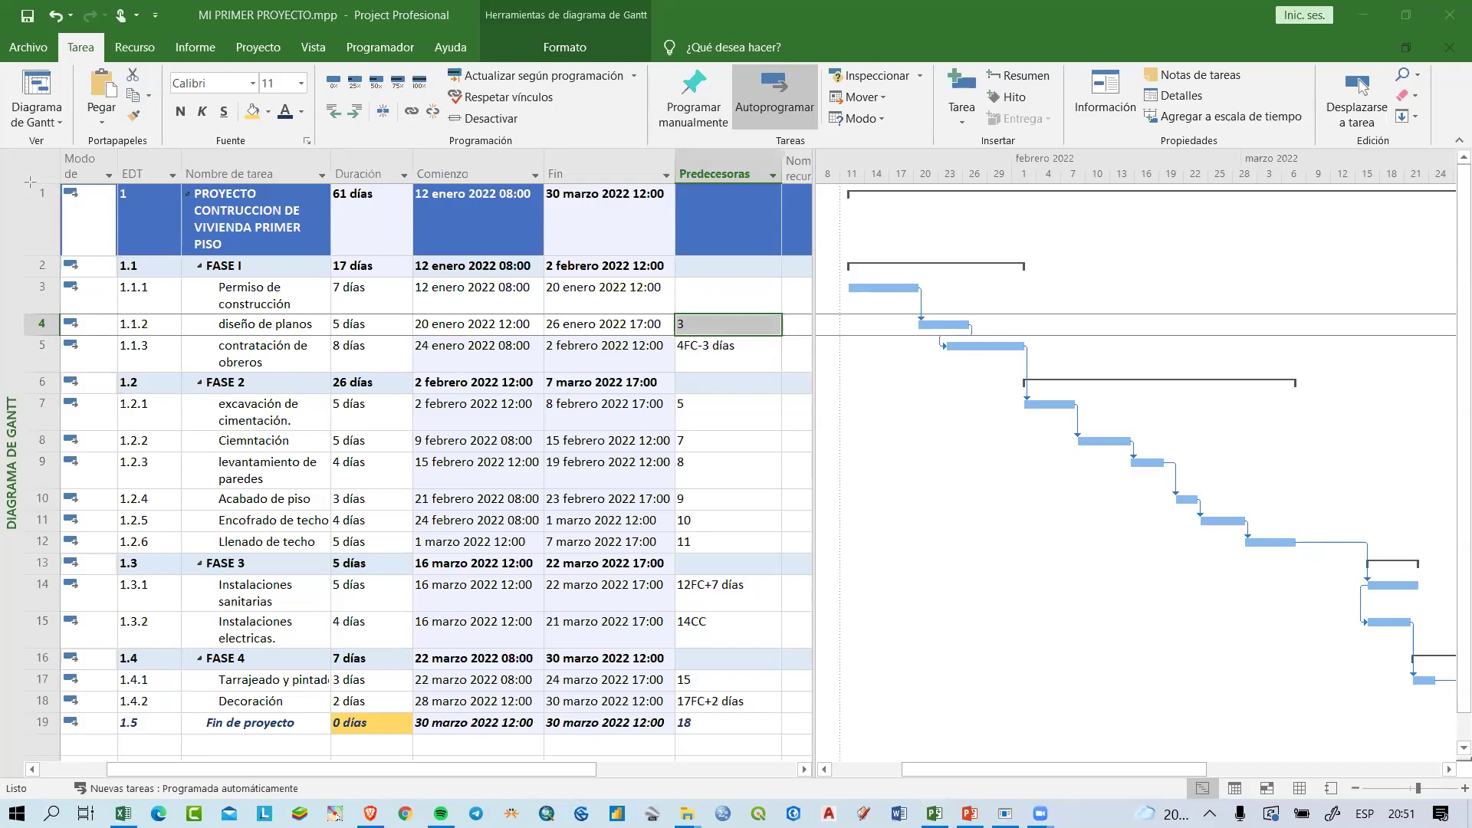
# Step: Examine how the task row numbers relate to the predecessor entries, including their FC and CC link types and lags
pyautogui.moveTo(24, 181)
pyautogui.mouseDown()
pyautogui.moveTo(59, 314)
pyautogui.moveTo(57, 753)
pyautogui.mouseUp()
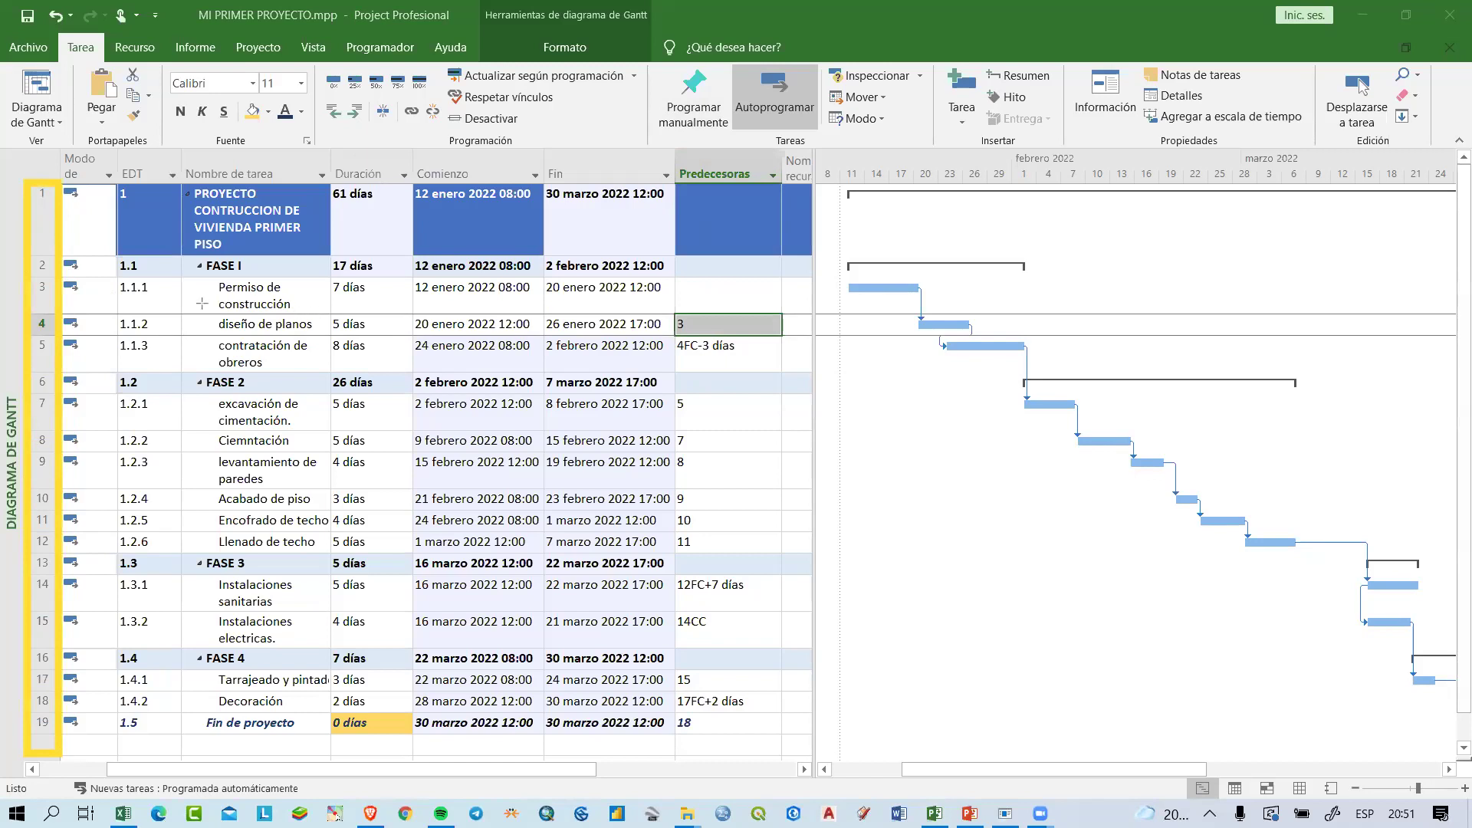
pyautogui.moveTo(19, 278); pyautogui.dragTo(60, 311)
pyautogui.moveTo(29, 576); pyautogui.dragTo(60, 604)
pyautogui.moveTo(180, 397)
pyautogui.mouseDown()
pyautogui.moveTo(216, 412)
pyautogui.moveTo(444, 422)
pyautogui.mouseUp()
pyautogui.moveTo(672, 407); pyautogui.dragTo(765, 424)
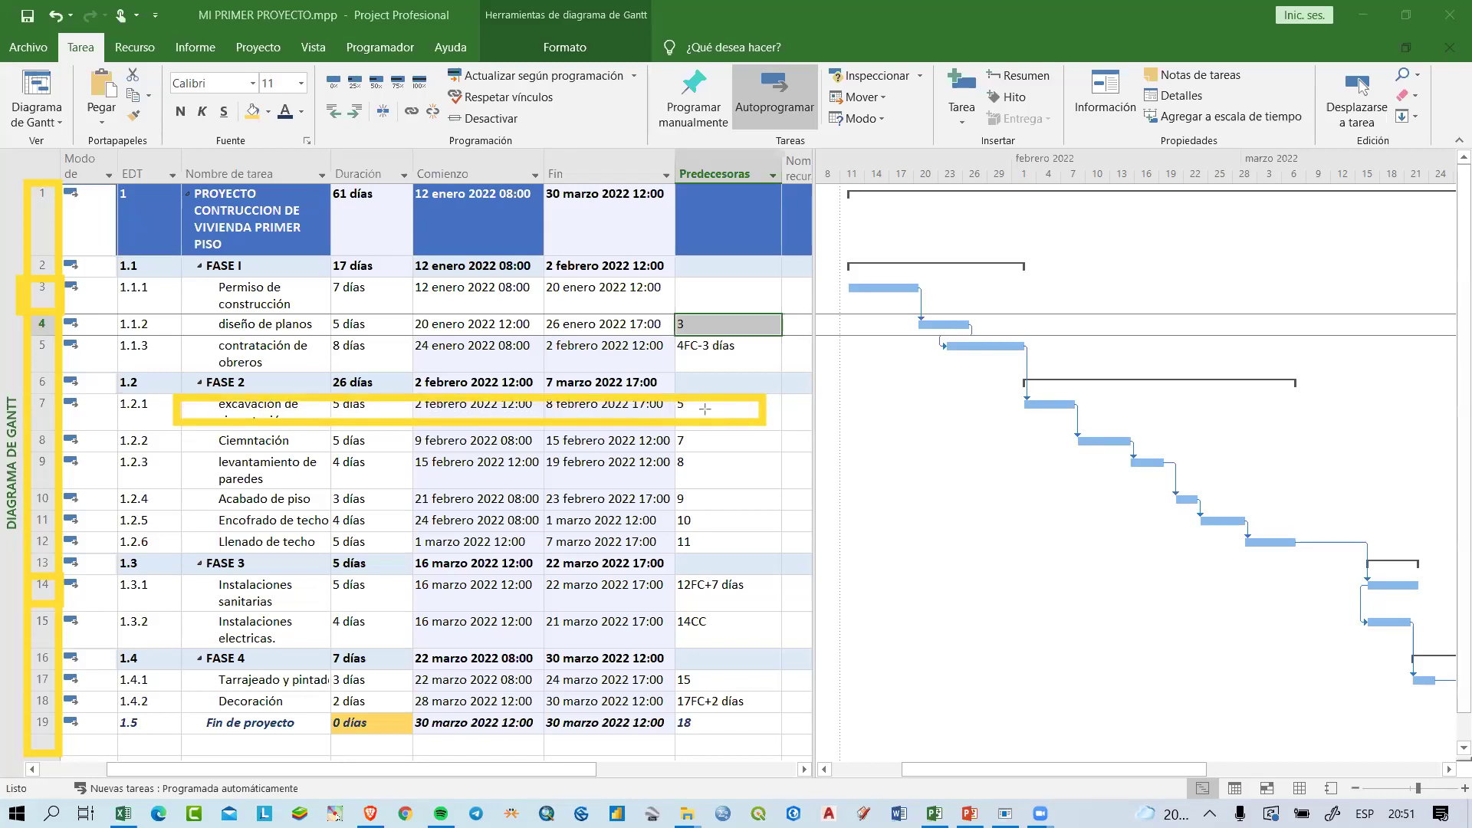
pyautogui.moveTo(188, 334); pyautogui.dragTo(332, 366)
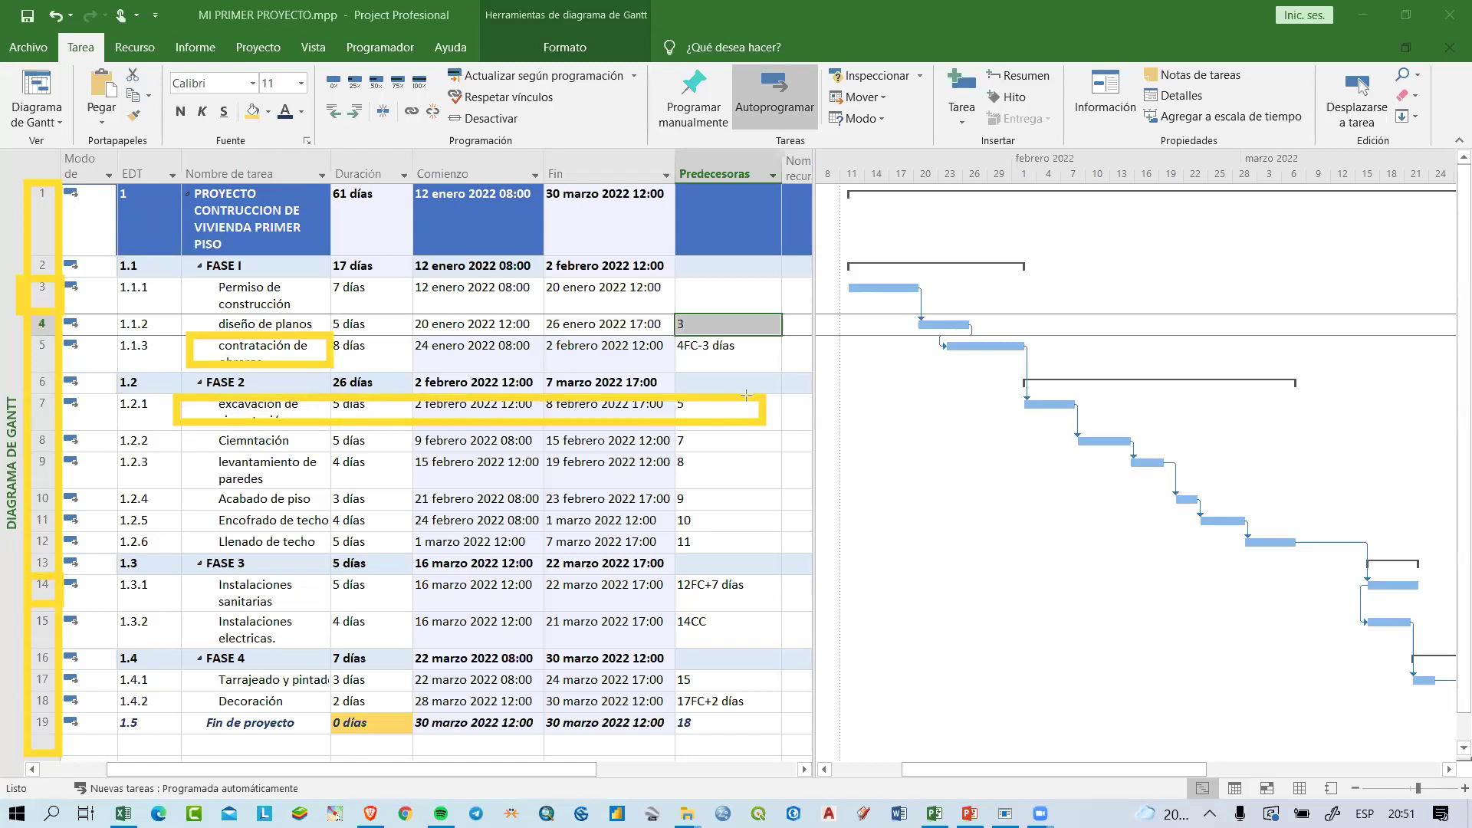
pyautogui.press('e')
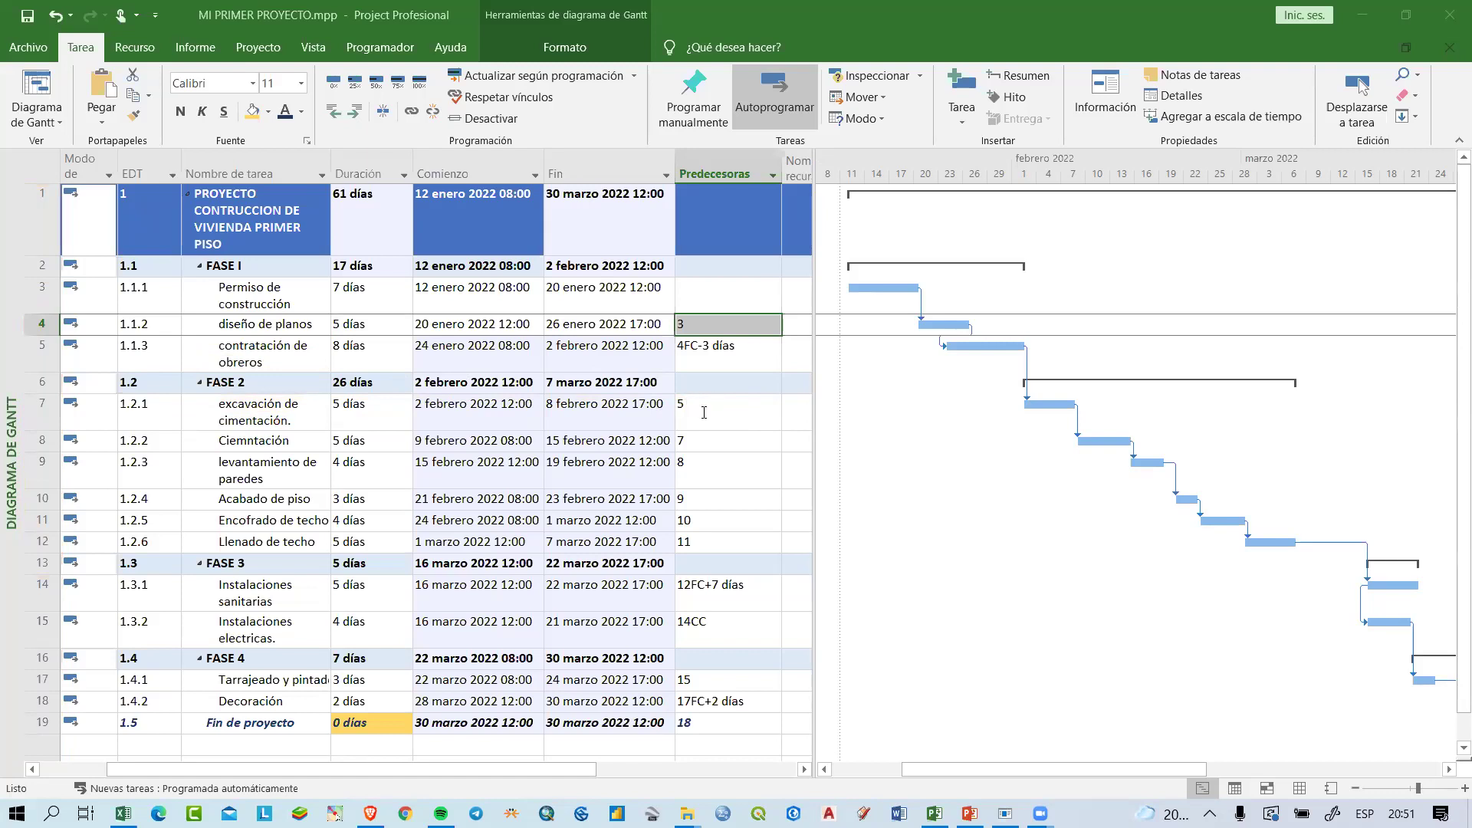
pyautogui.write('tFC')
pyautogui.click(694, 444)
pyautogui.write('FC')
pyautogui.click(708, 484)
pyautogui.moveTo(688, 635); pyautogui.dragTo(710, 635)
pyautogui.moveTo(683, 355); pyautogui.dragTo(757, 357)
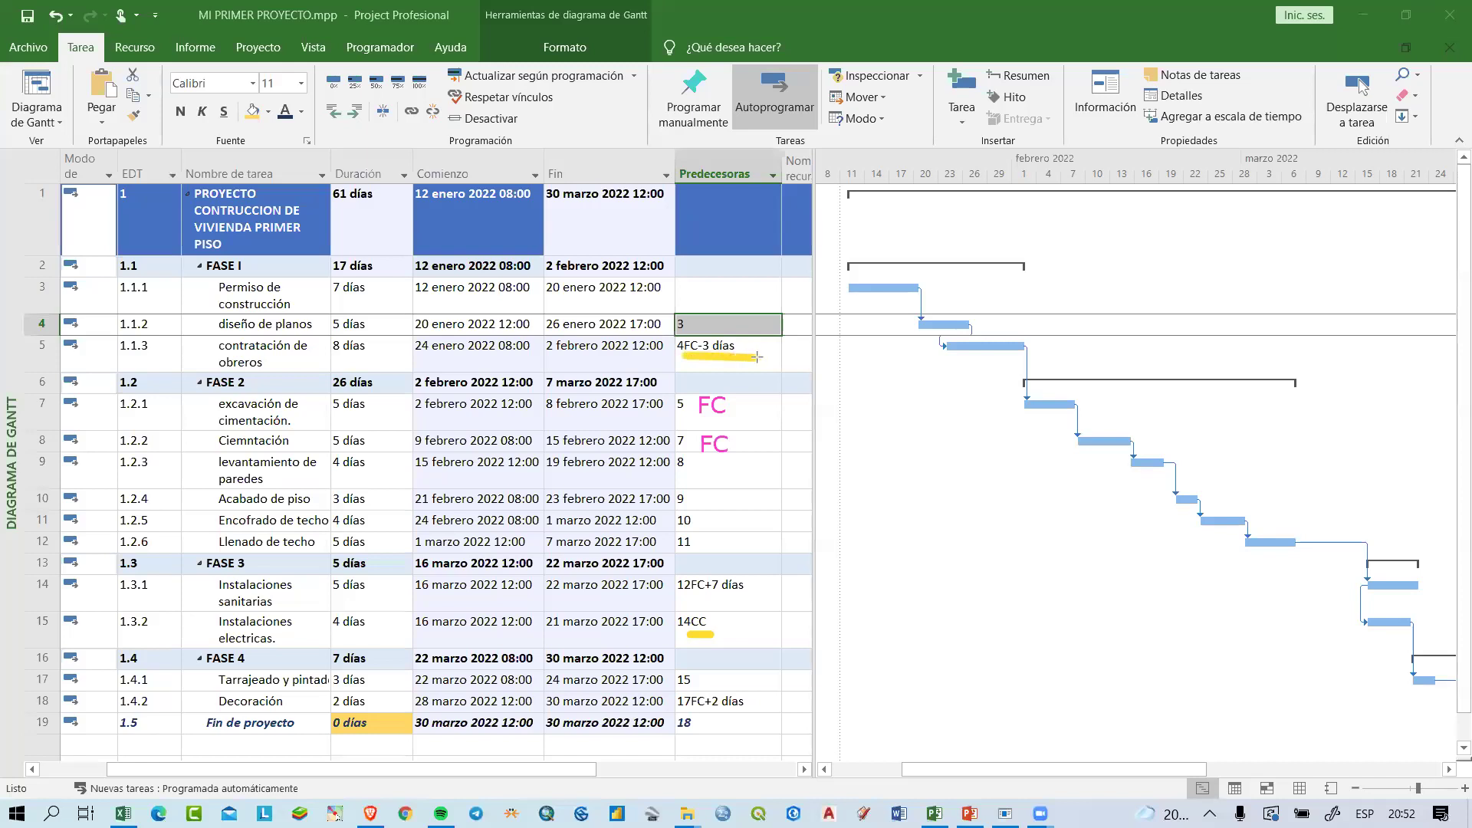
pyautogui.moveTo(682, 596); pyautogui.dragTo(761, 595)
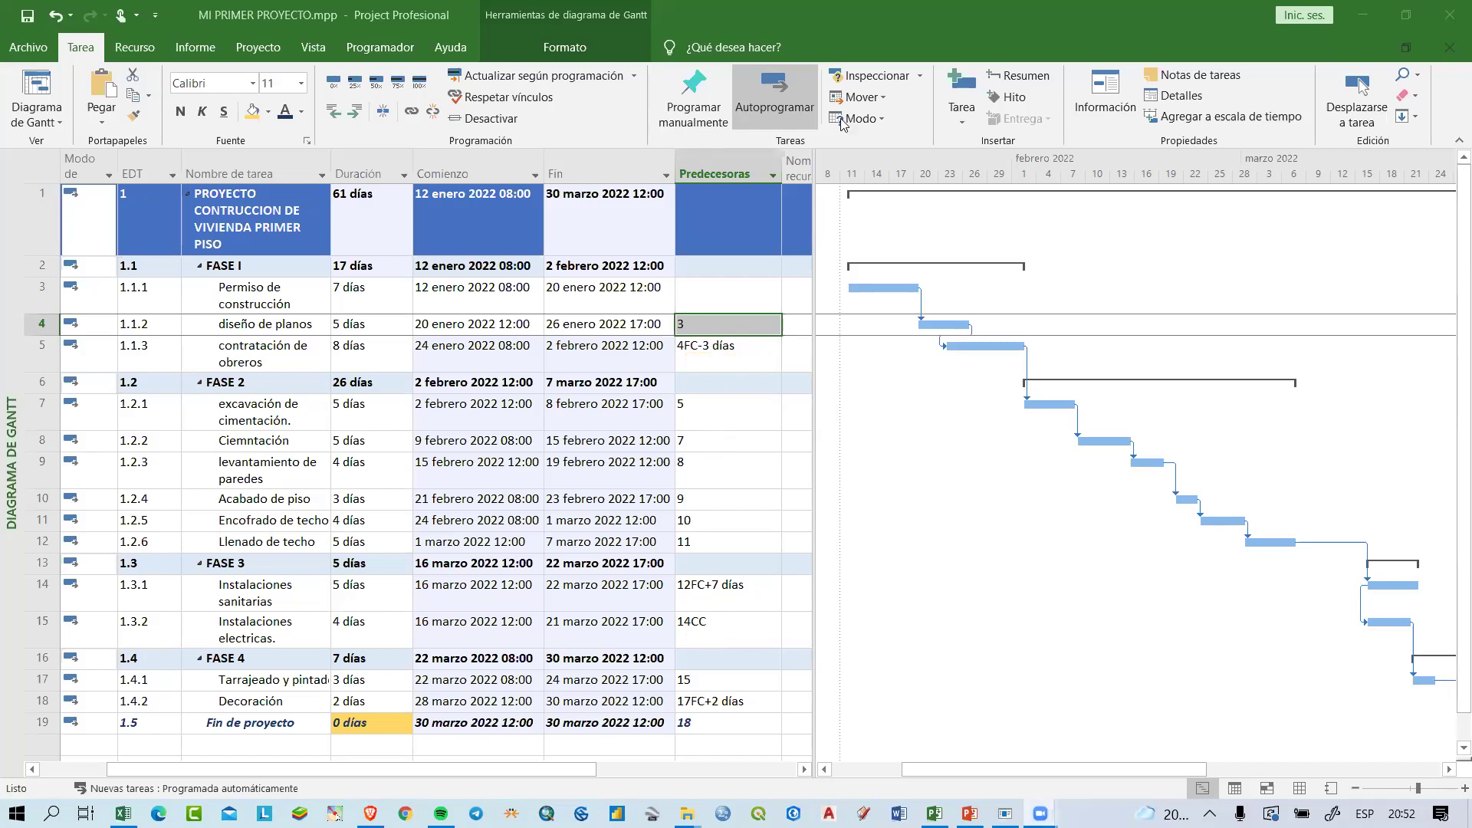
# Step: Narrow the task table to end at the Predecesoras column and zoom the Gantt timeline to Proyecto completo
pyautogui.moveTo(814, 176); pyautogui.dragTo(784, 176)
pyautogui.rightClick(860, 176)
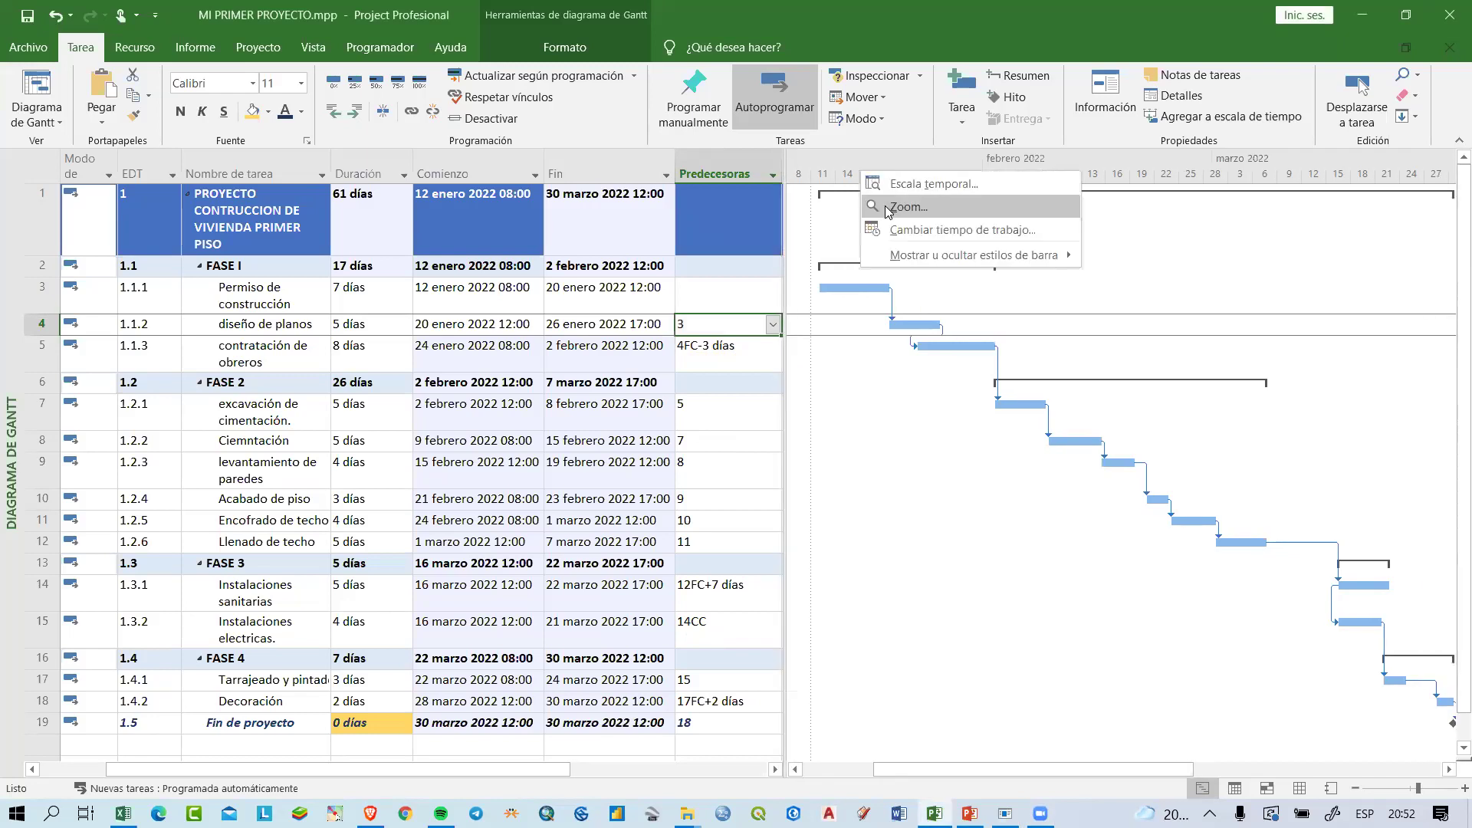
pyautogui.click(884, 207)
pyautogui.click(702, 436)
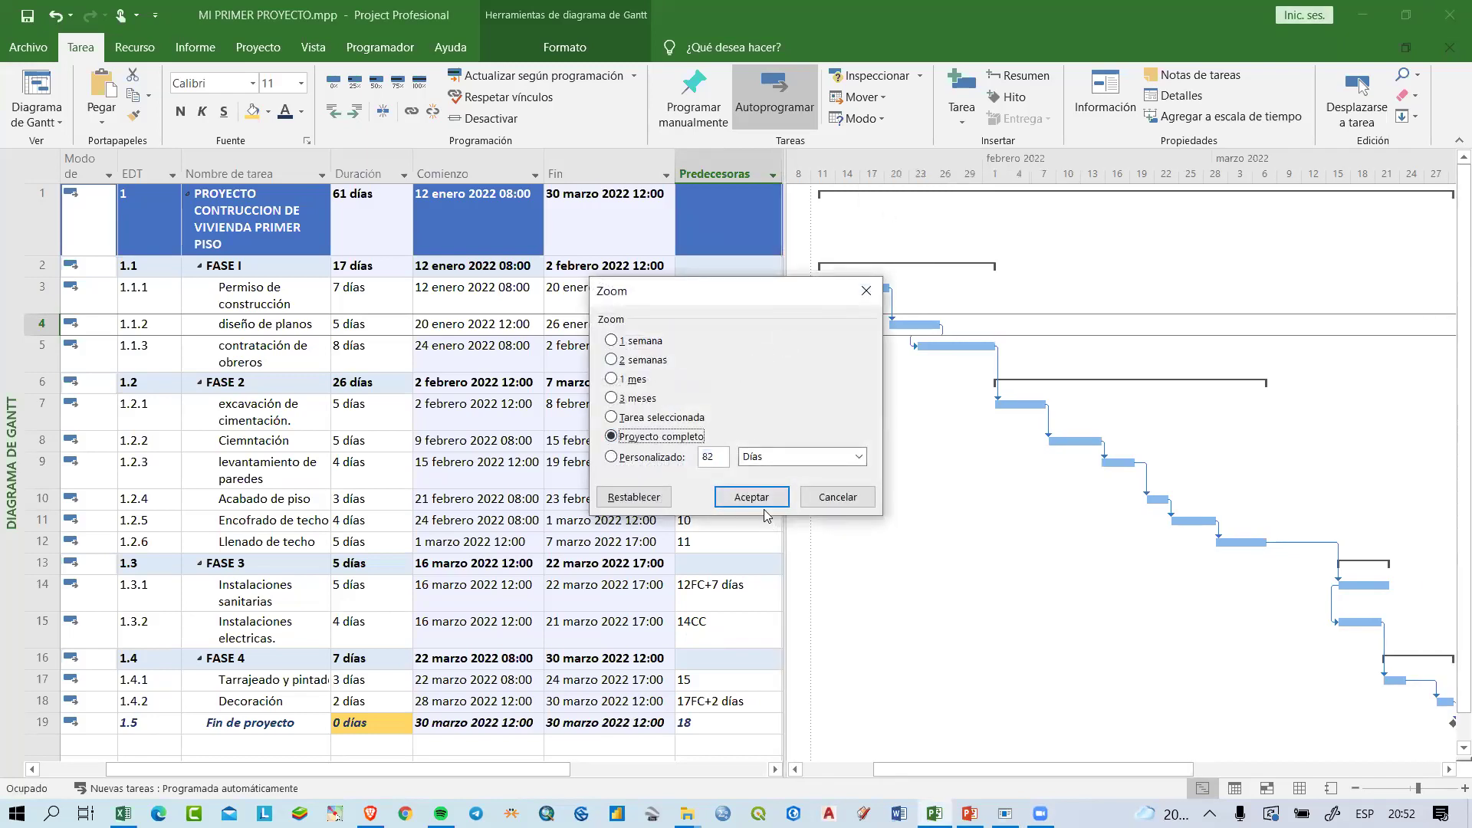
pyautogui.click(756, 497)
pyautogui.scroll(-2, 1128, 456)
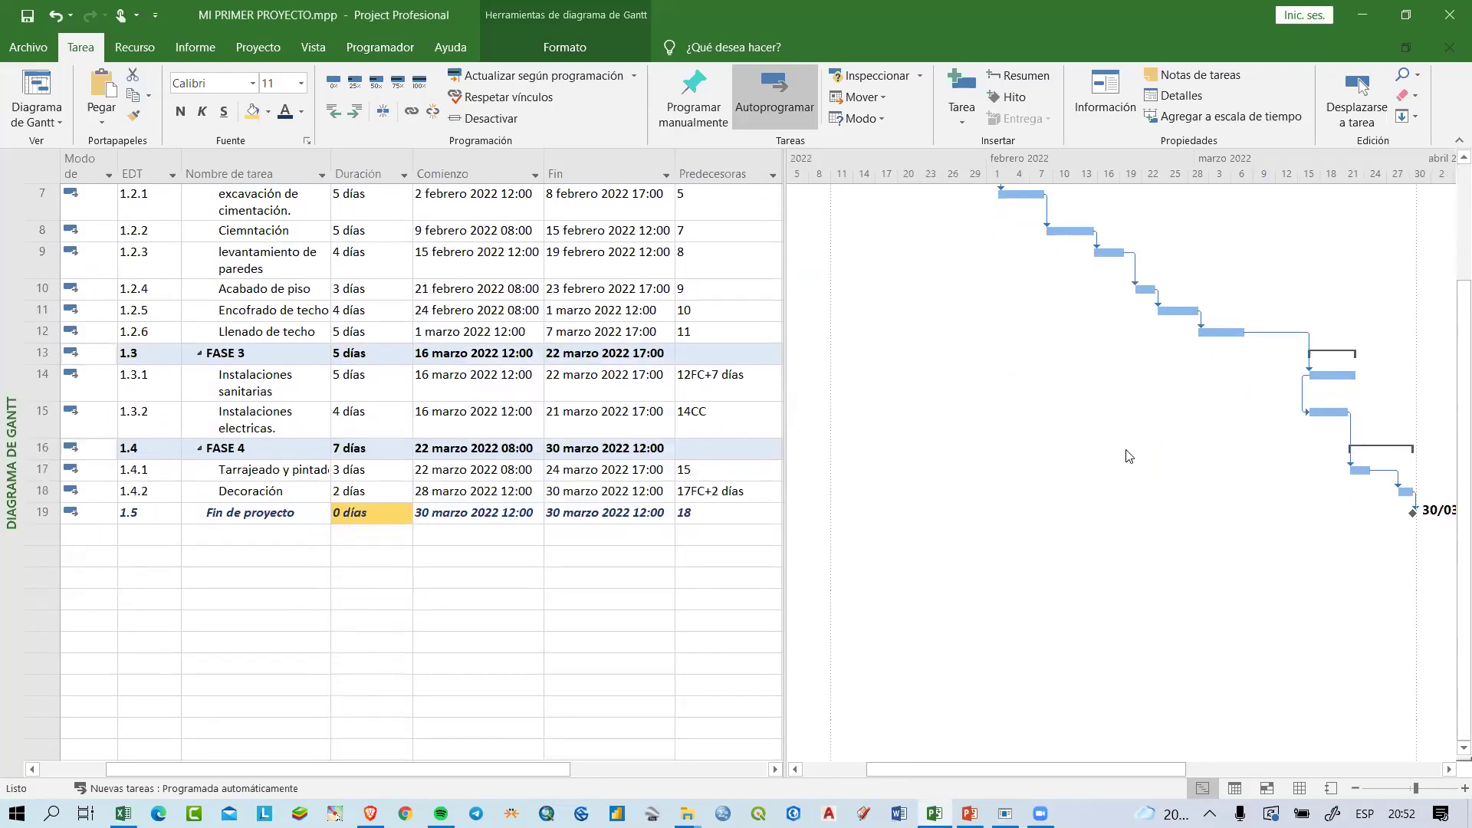
pyautogui.scroll(2, 1127, 459)
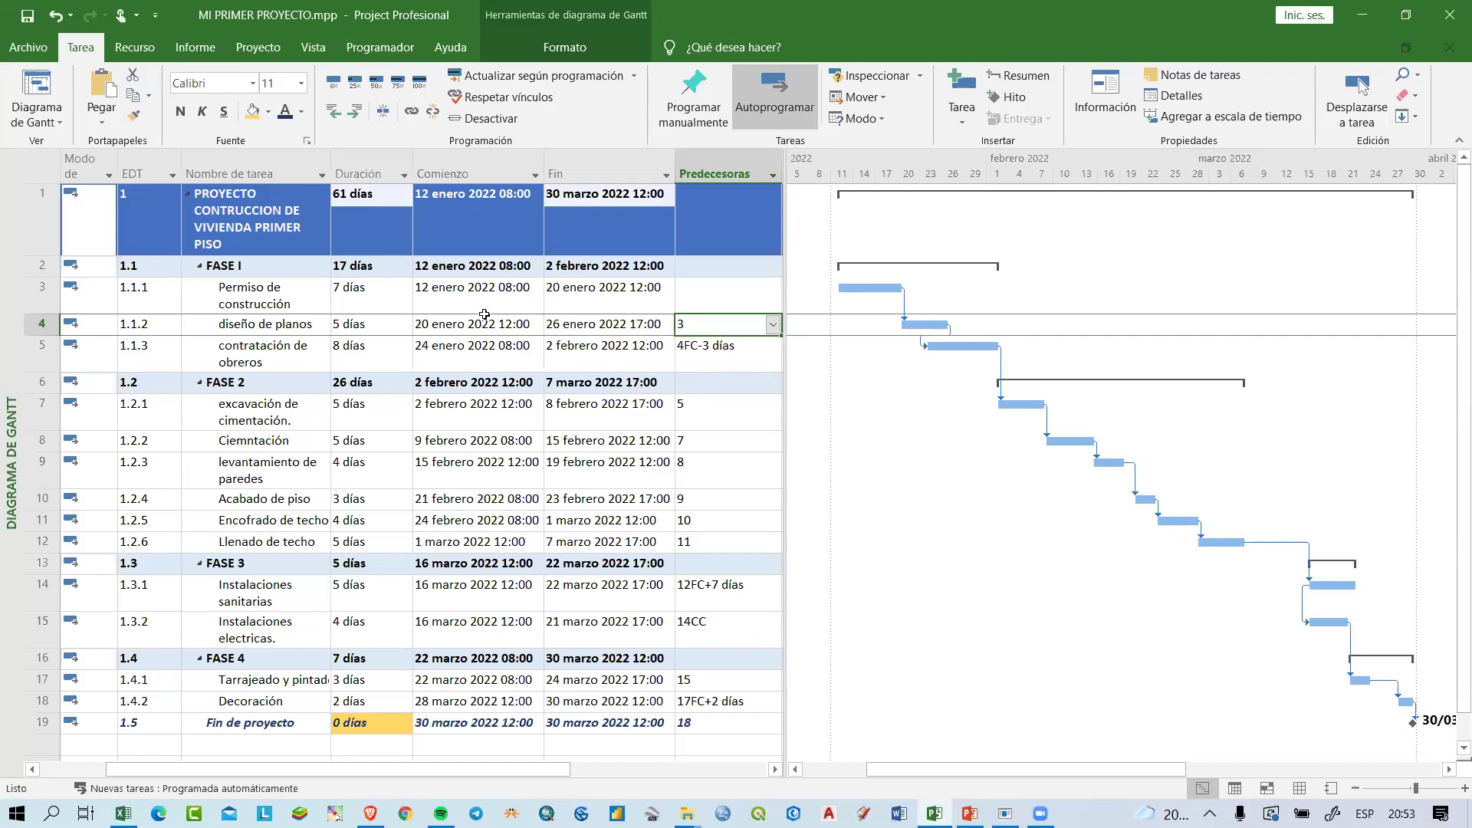
# Step: Fill the Duración cell of the project summary task with the orange theme color
pyautogui.click(375, 222)
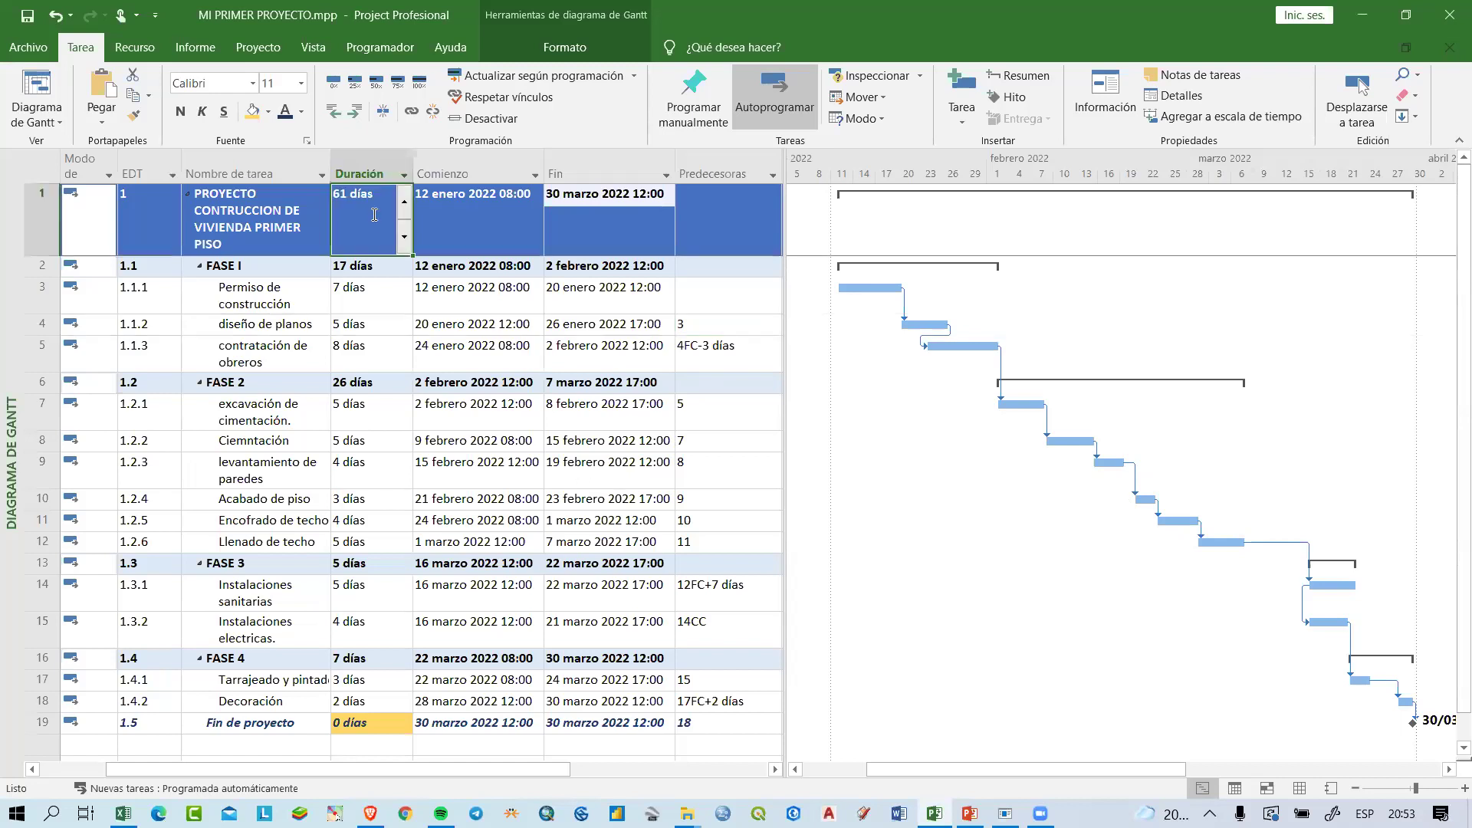
pyautogui.click(268, 112)
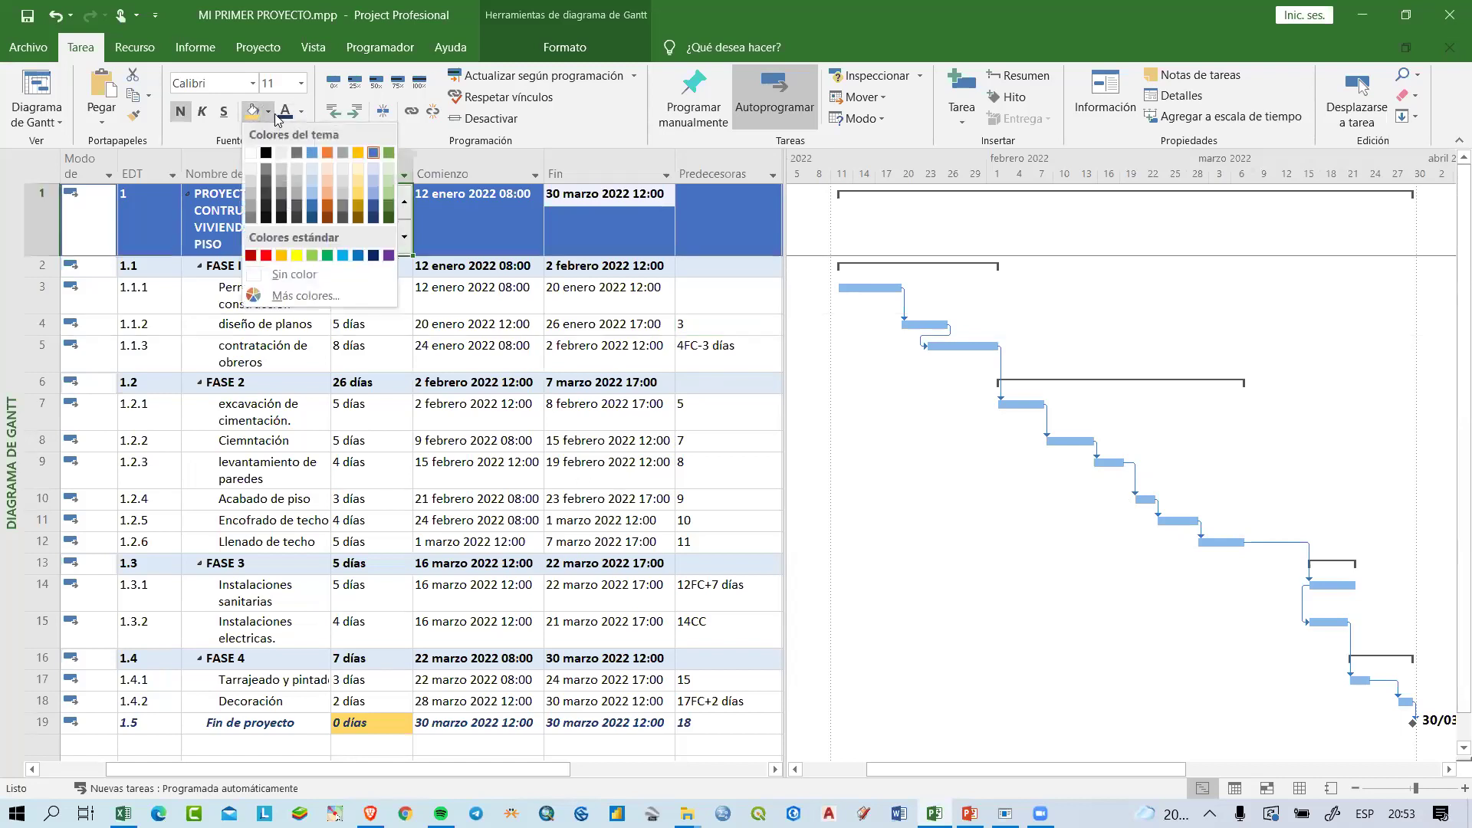
pyautogui.click(326, 153)
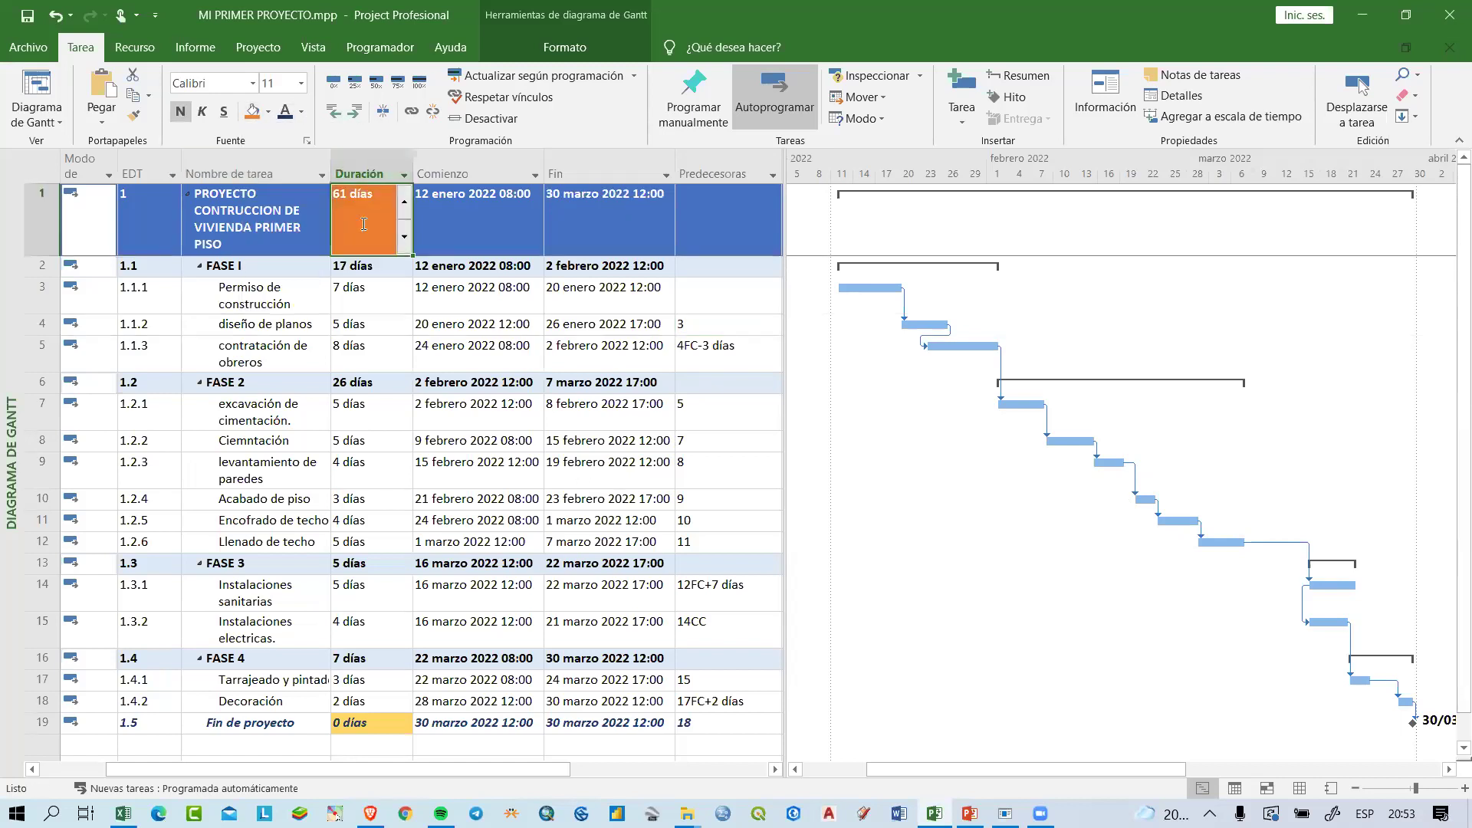
# Step: Fill the Duración, Comienzo and Fin cells of the project summary task with red
pyautogui.click(268, 112)
pyautogui.click(266, 255)
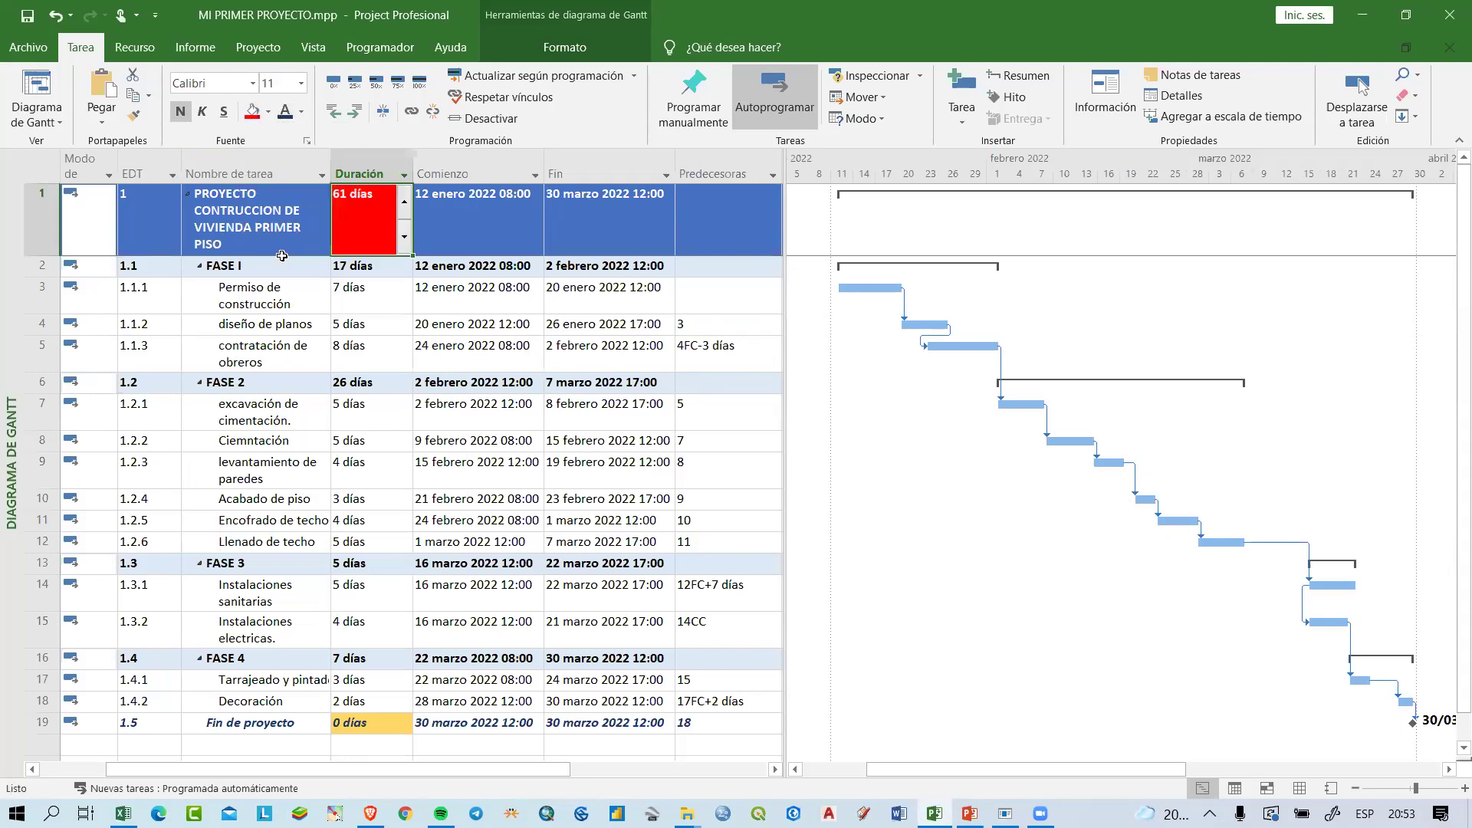
pyautogui.moveTo(460, 212); pyautogui.dragTo(577, 210)
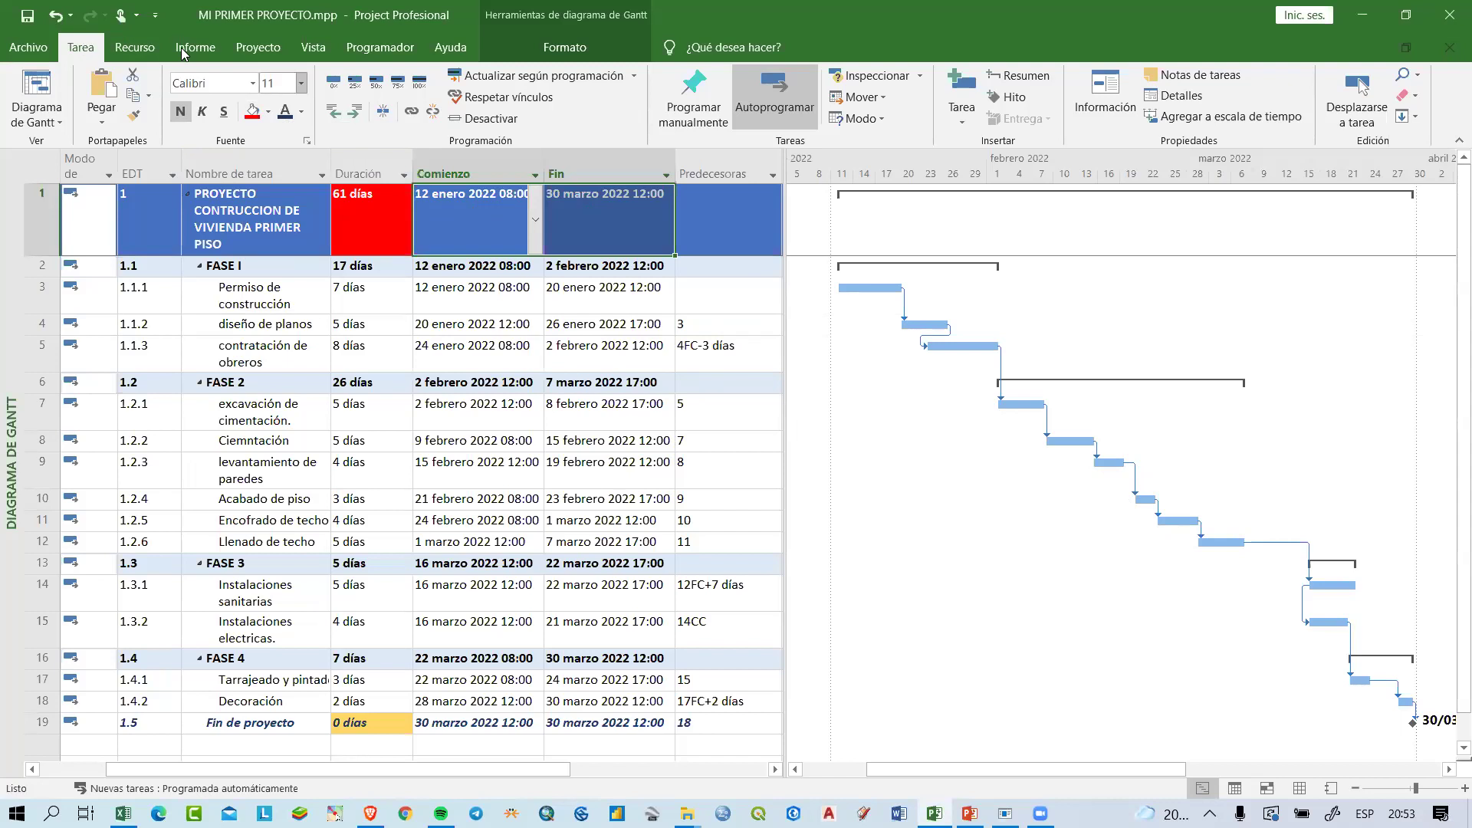
pyautogui.click(257, 115)
pyautogui.click(488, 233)
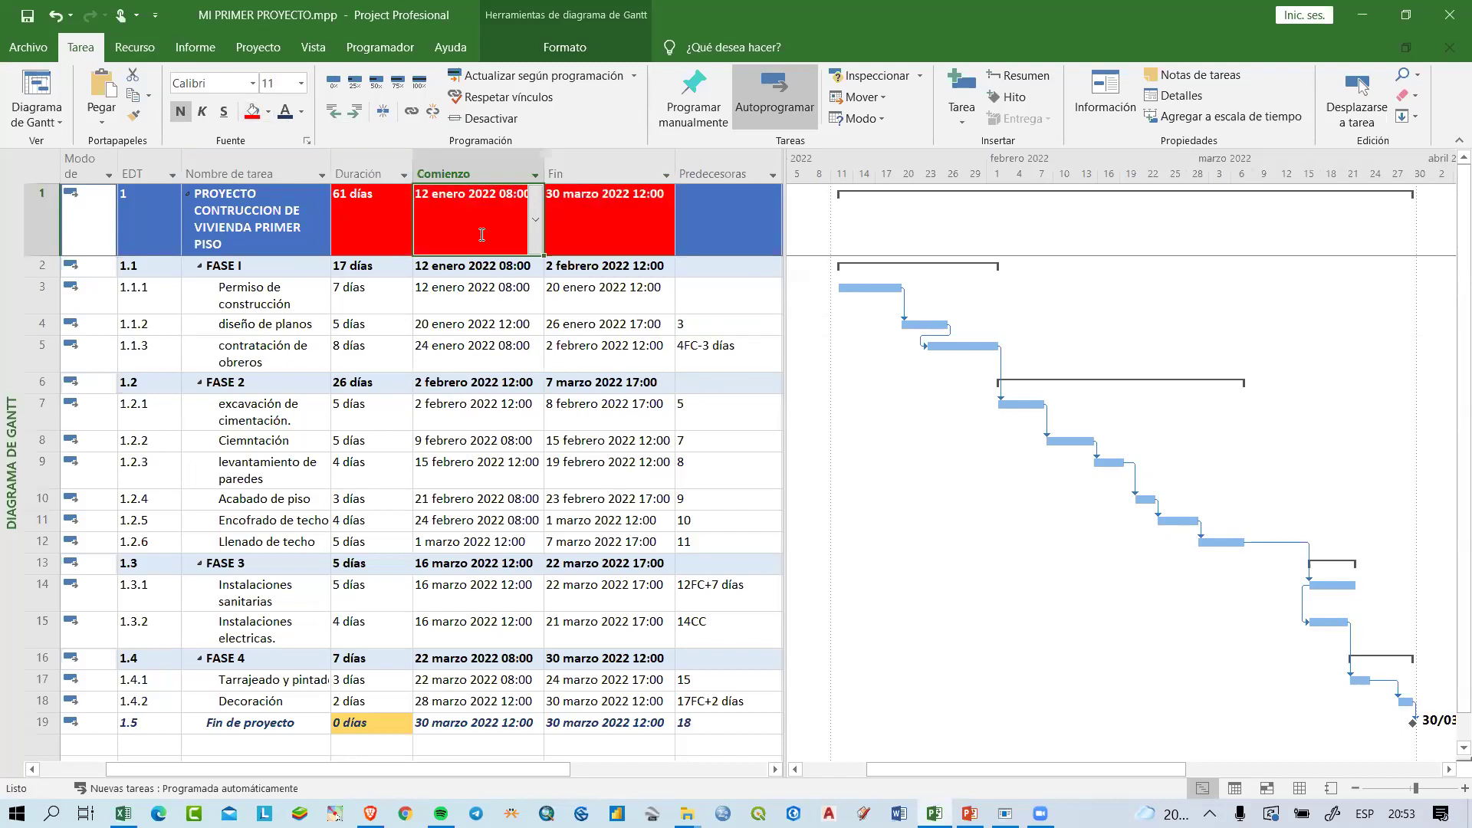
# Step: Review the total duration and the finish date of the project summary task
pyautogui.click(364, 224)
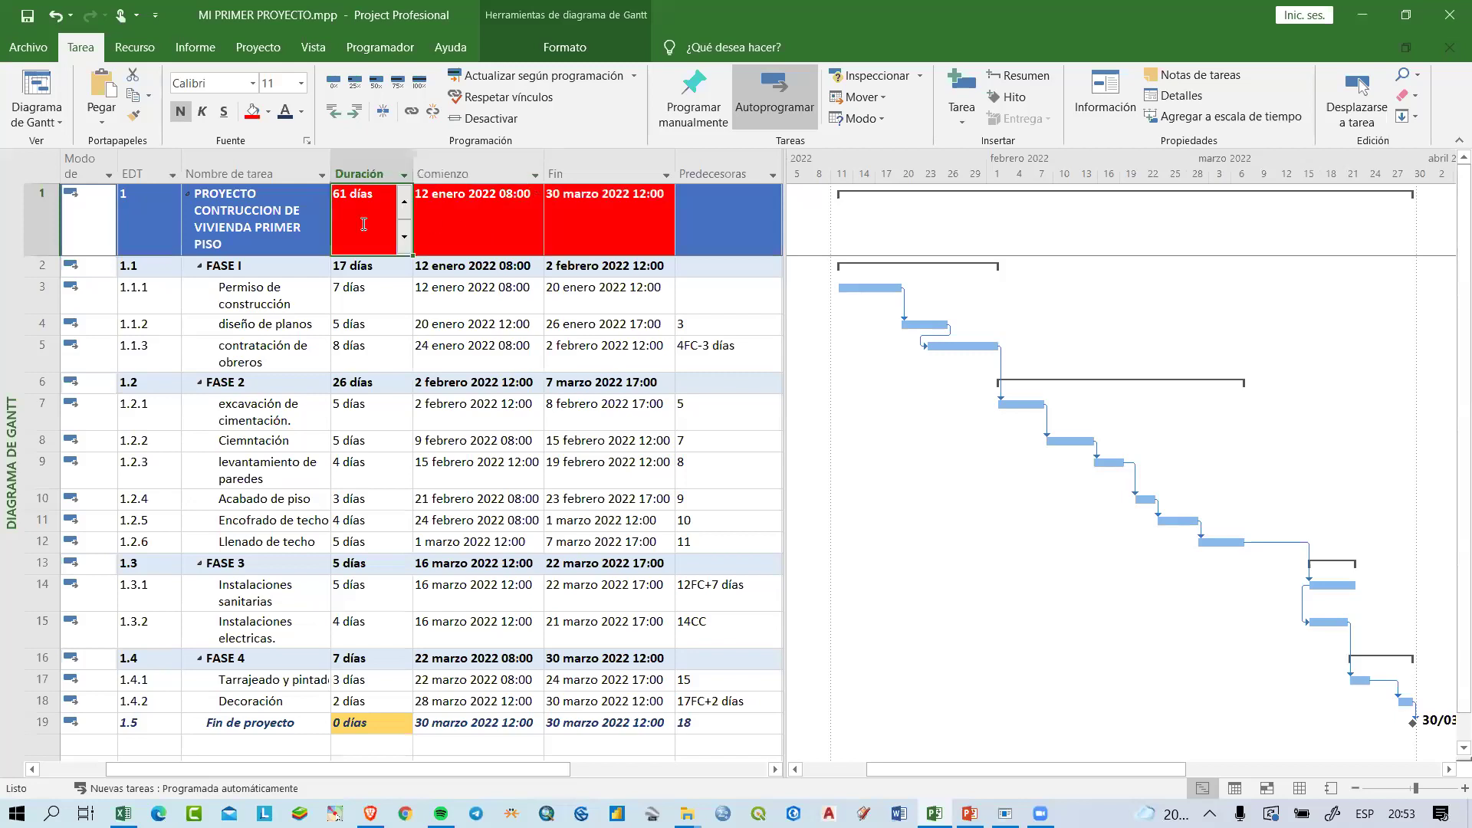
pyautogui.click(575, 229)
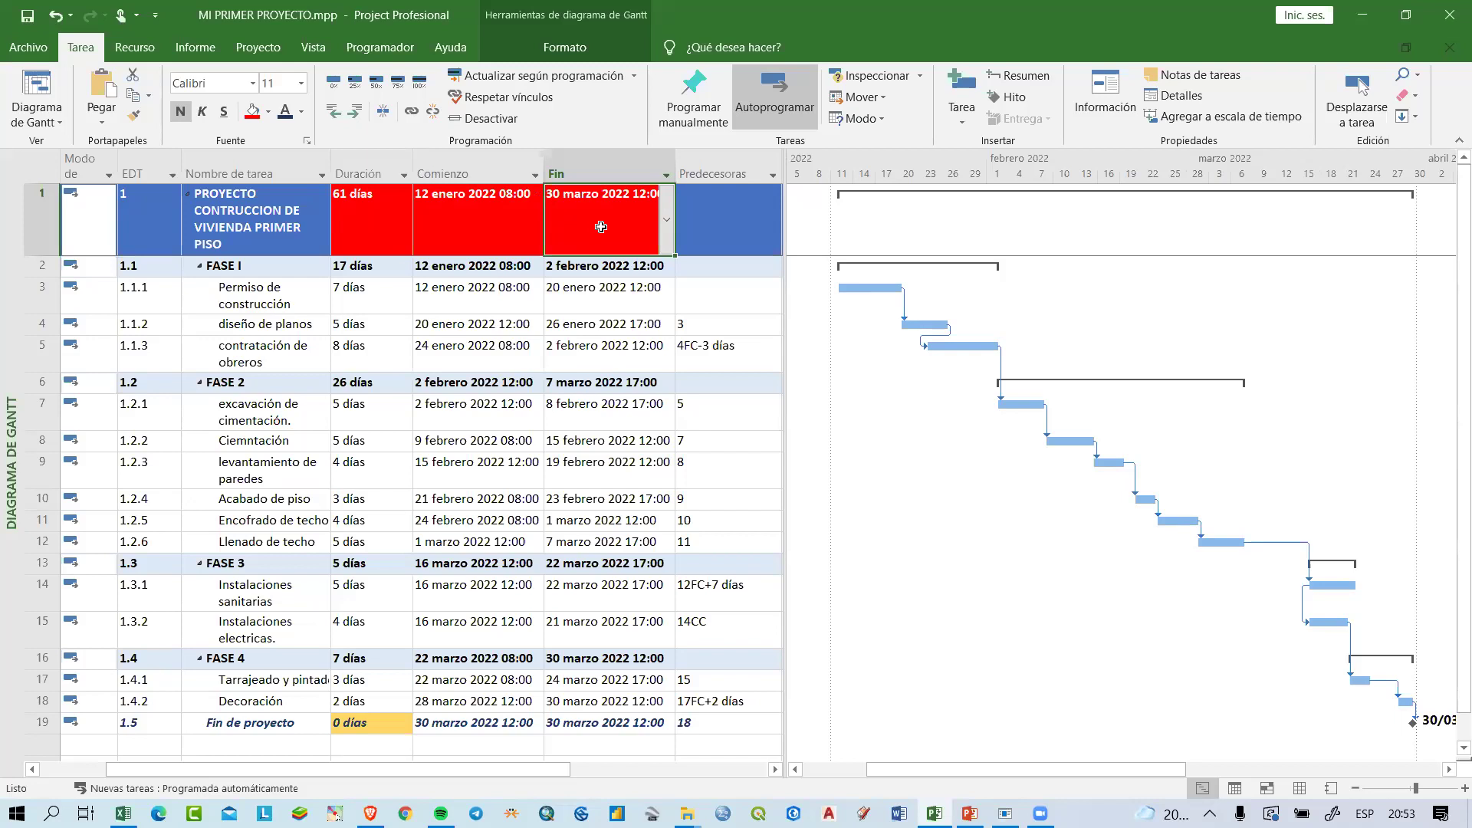
pyautogui.click(371, 225)
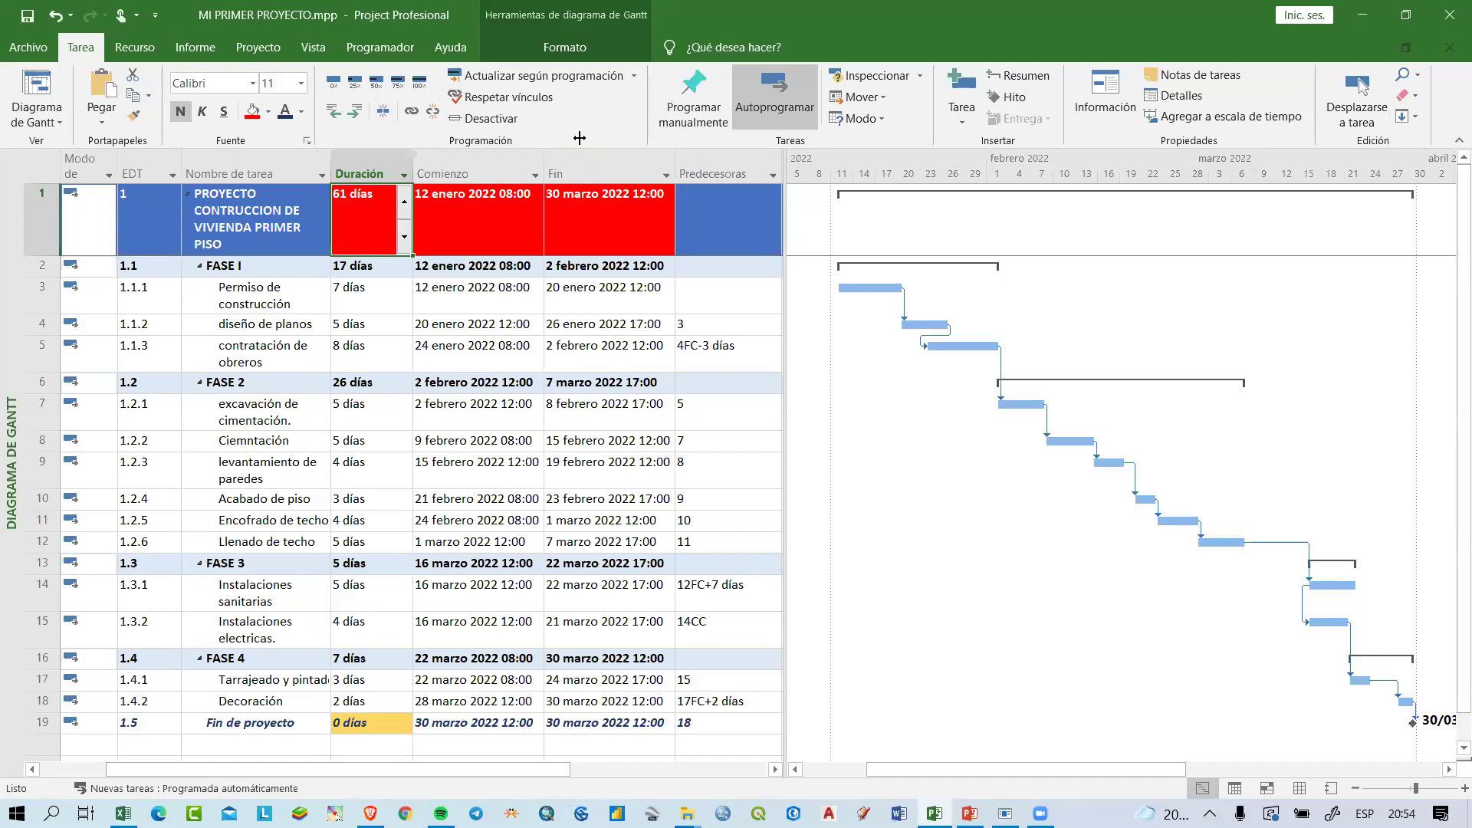
pyautogui.press('Escape')
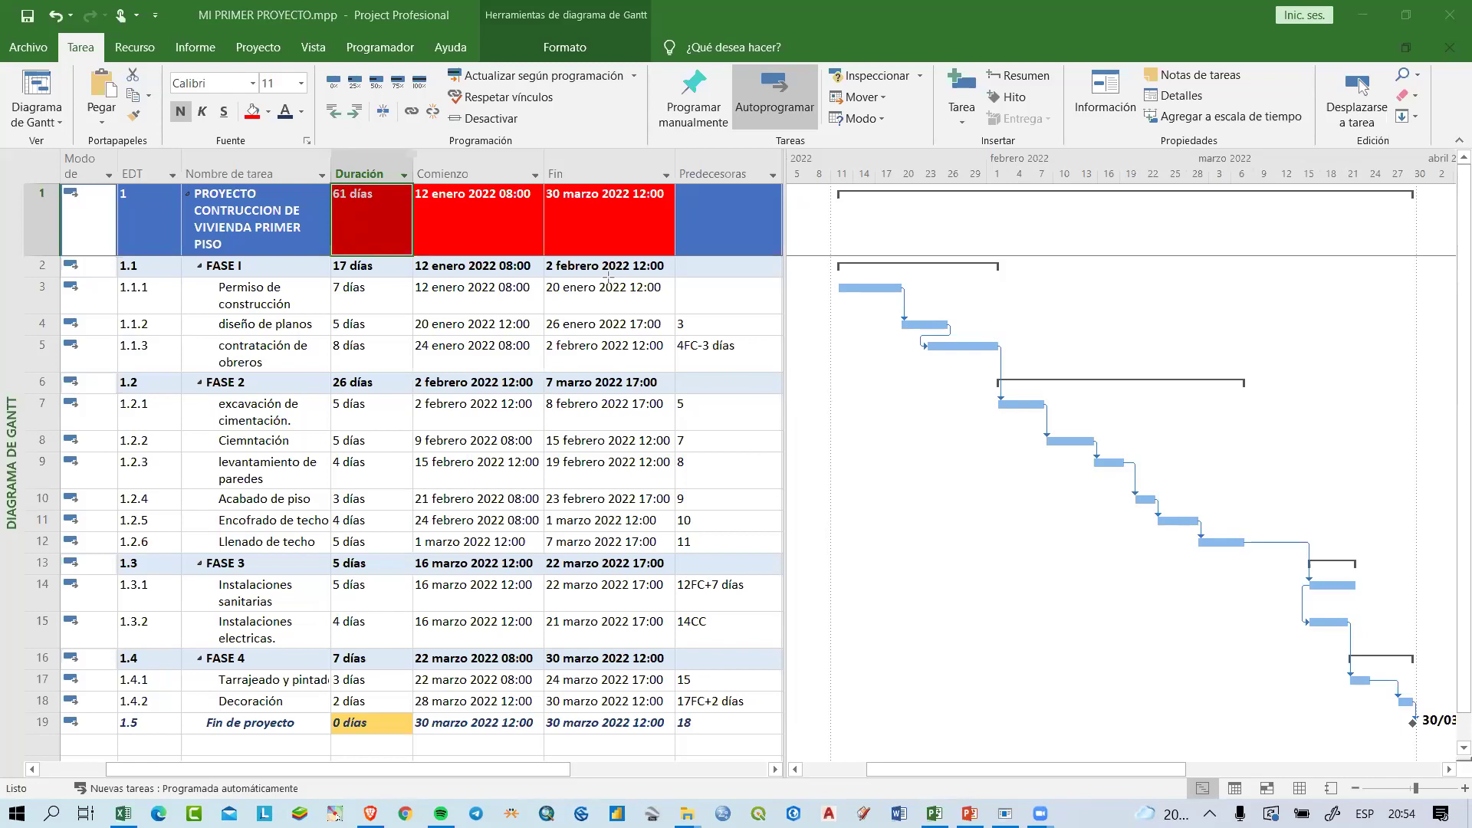
# Step: Annotate the empty area of the Gantt chart with the letters L, M and V in a spaced row
pyautogui.click(833, 502)
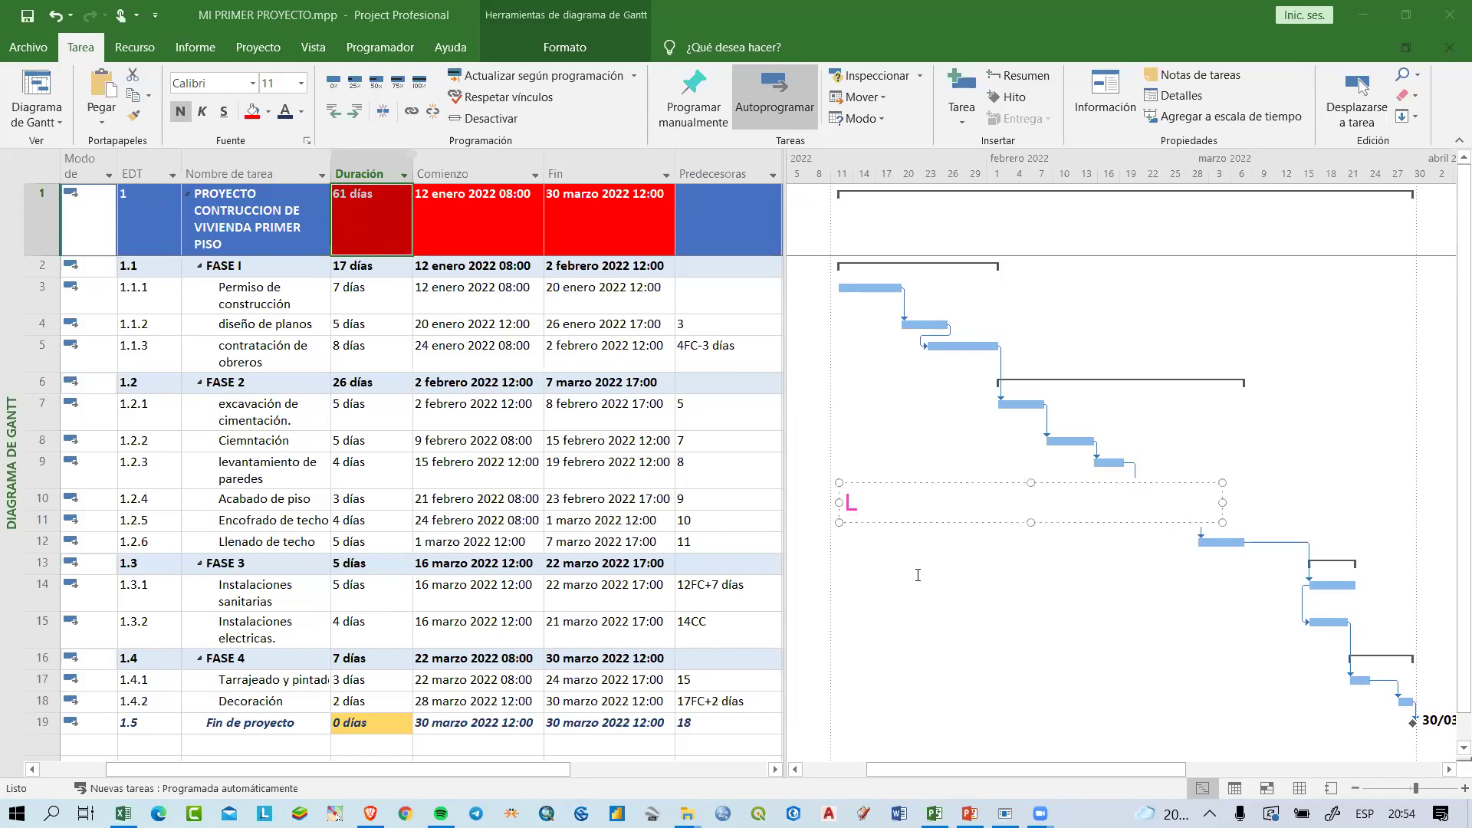
pyautogui.click(930, 500)
pyautogui.write('M')
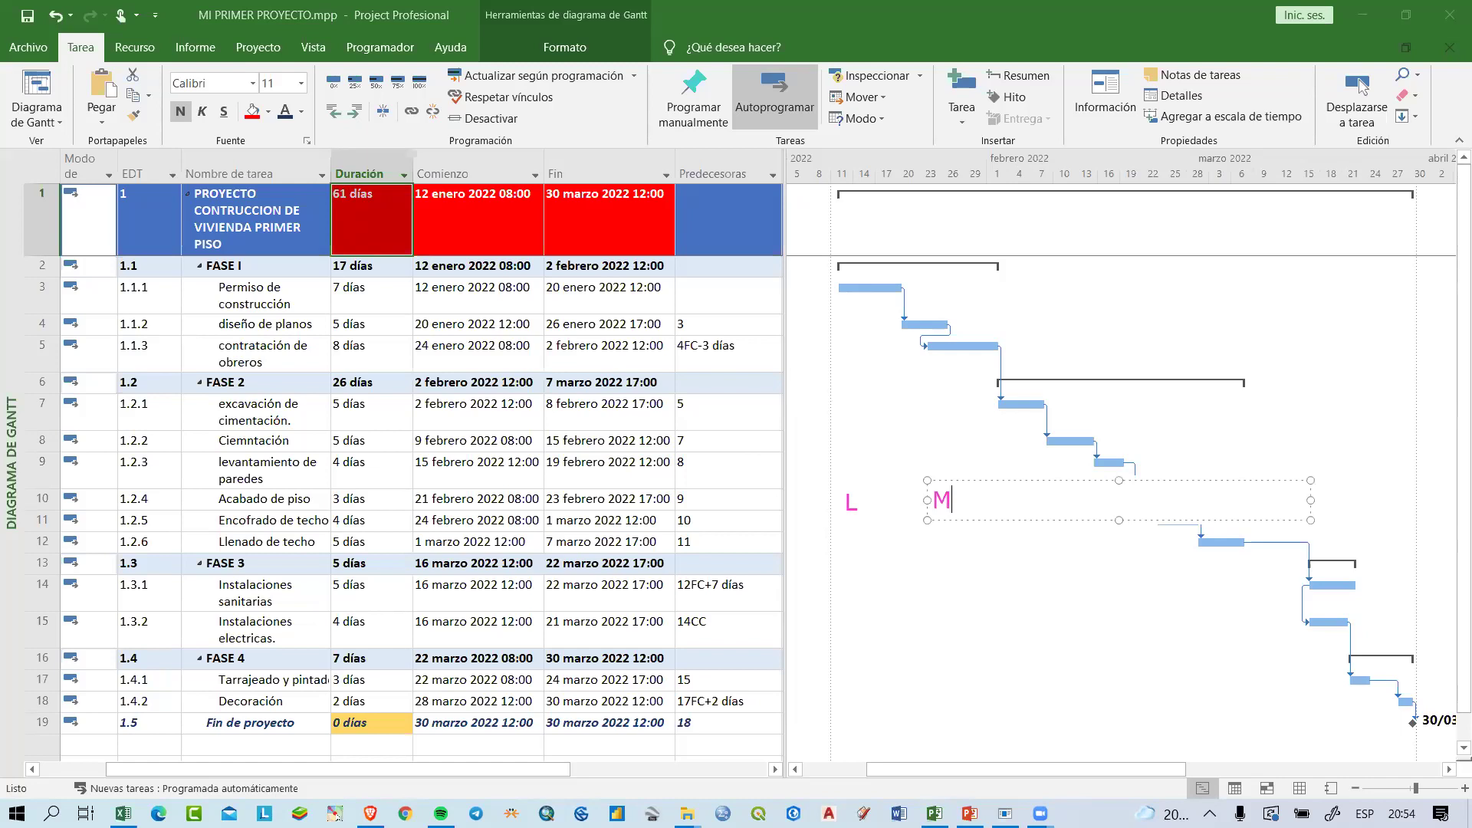
pyautogui.click(944, 547)
pyautogui.click(1008, 494)
pyautogui.write('V')
pyautogui.click(964, 566)
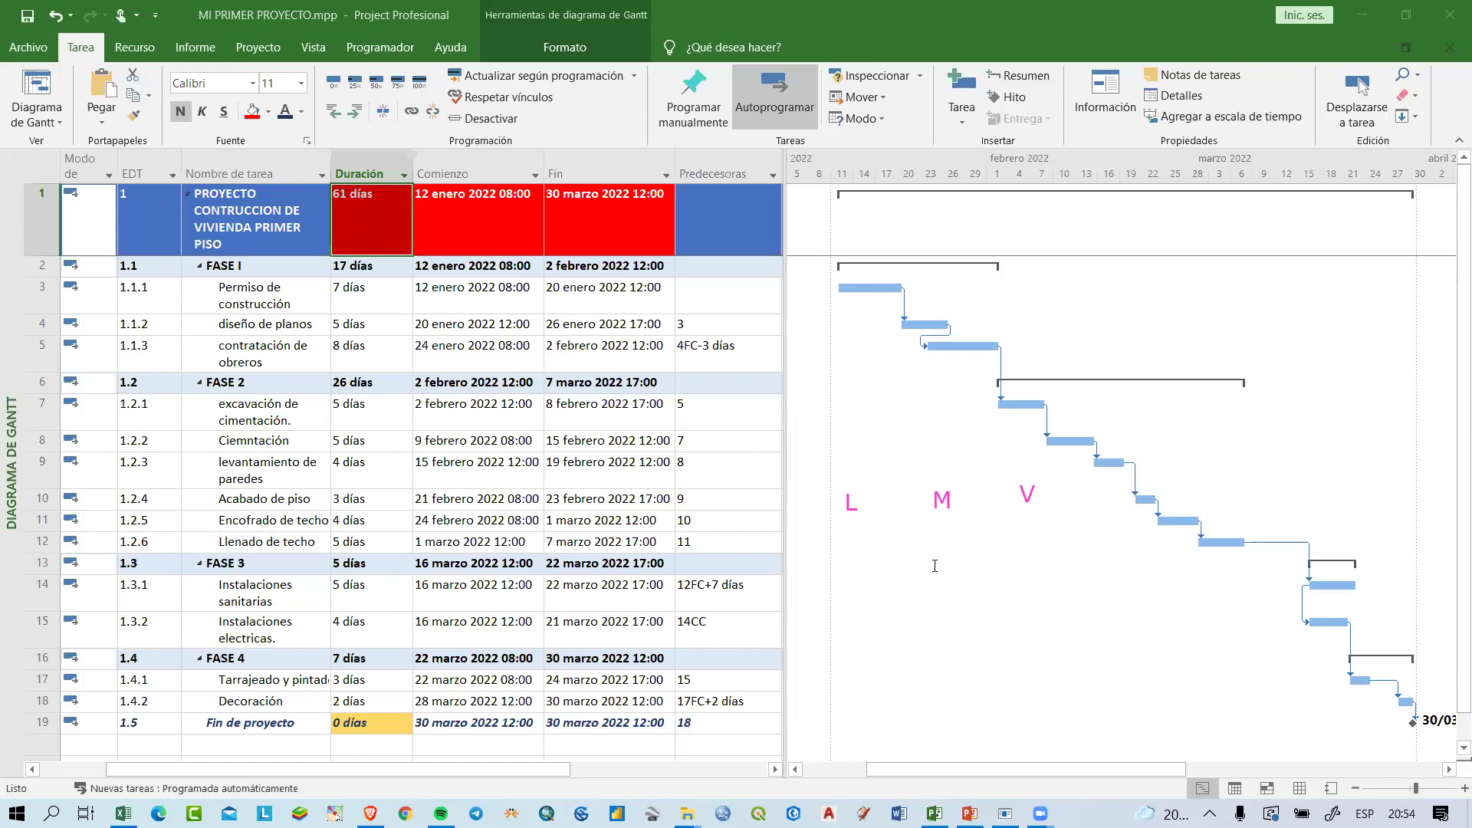
# Step: Add the text annotations T, 2D and T 5D below the row of letters on the Gantt chart
pyautogui.click(856, 557)
pyautogui.write('T')
pyautogui.click(839, 612)
pyautogui.click(886, 561)
pyautogui.write('2D')
pyautogui.click(913, 622)
pyautogui.click(861, 599)
pyautogui.write('T 5D')
pyautogui.click(943, 648)
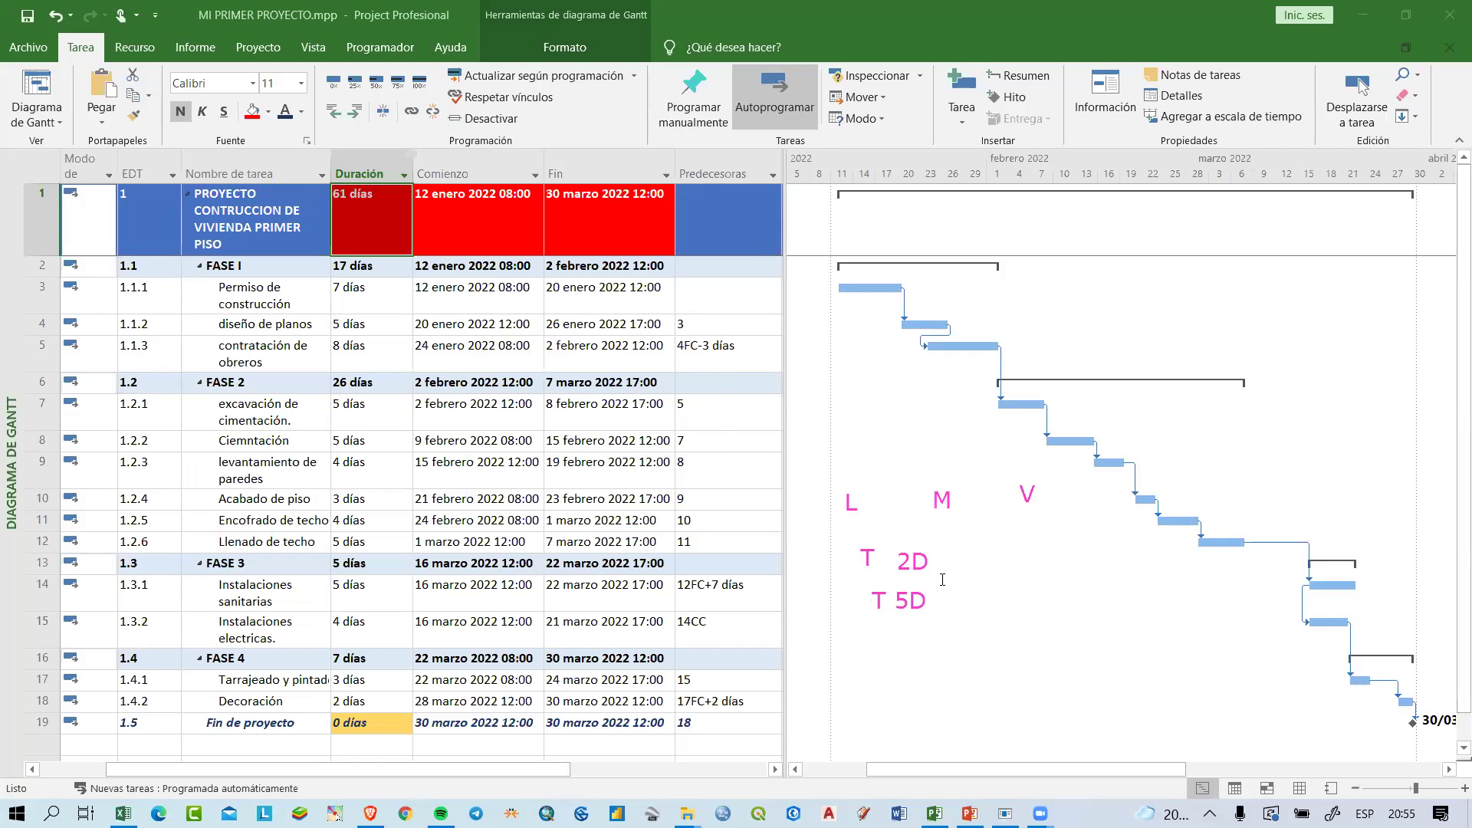
# Step: Add the number 7 above the letter L, and clear all text annotations from the Gantt chart
pyautogui.click(838, 480)
pyautogui.write('7')
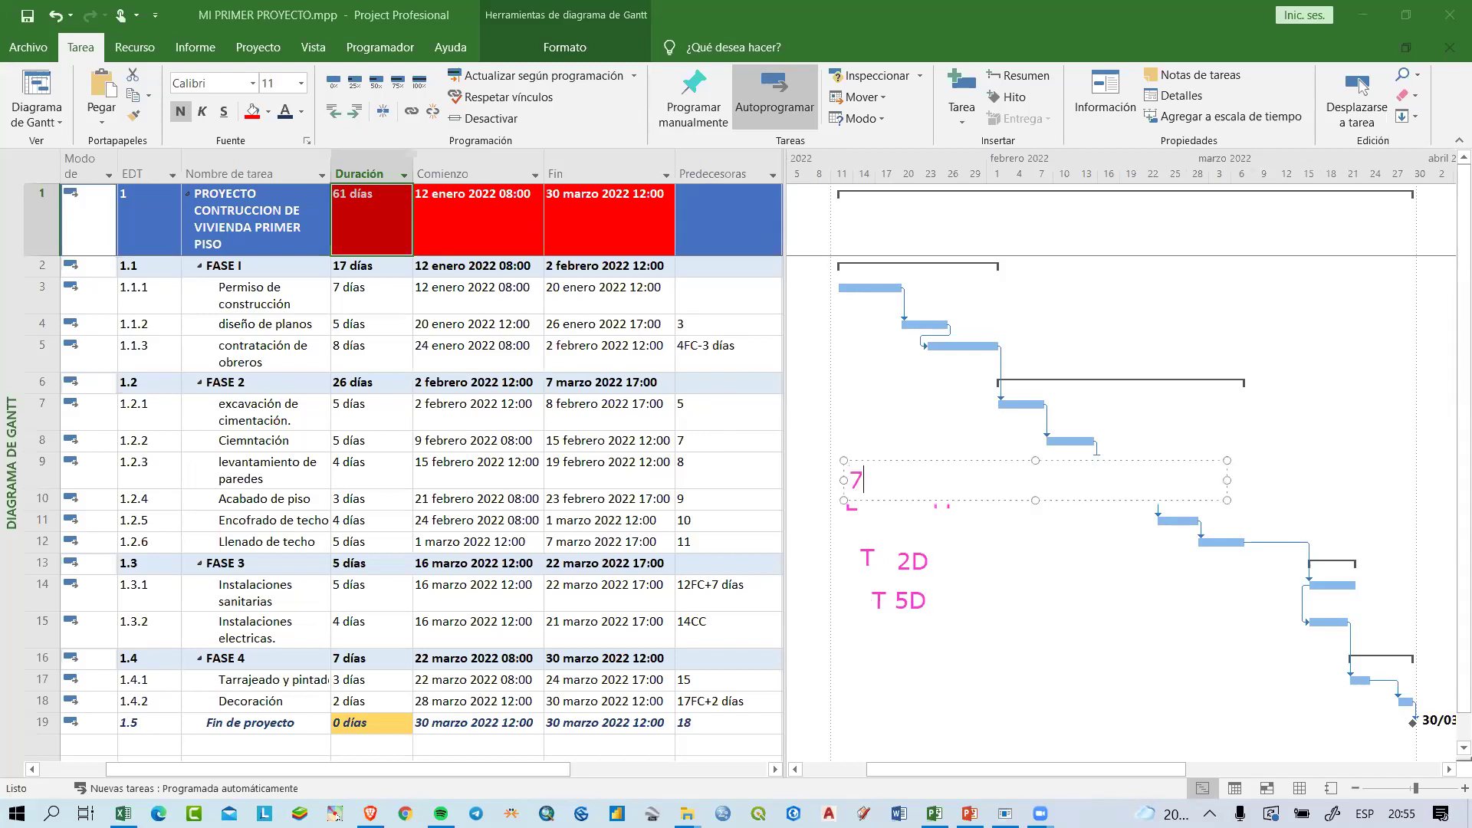
pyautogui.click(965, 648)
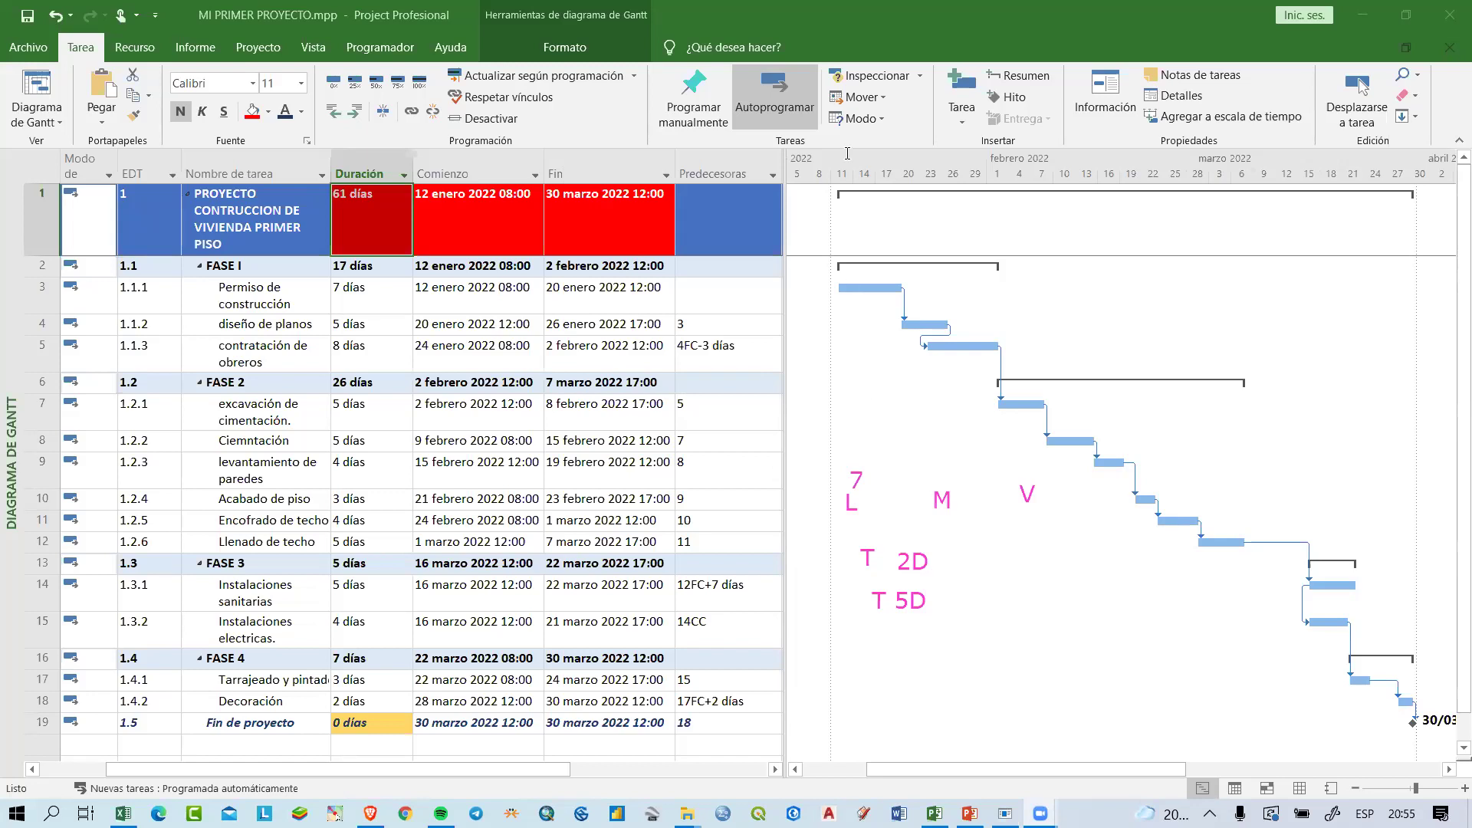
pyautogui.press('Escape')
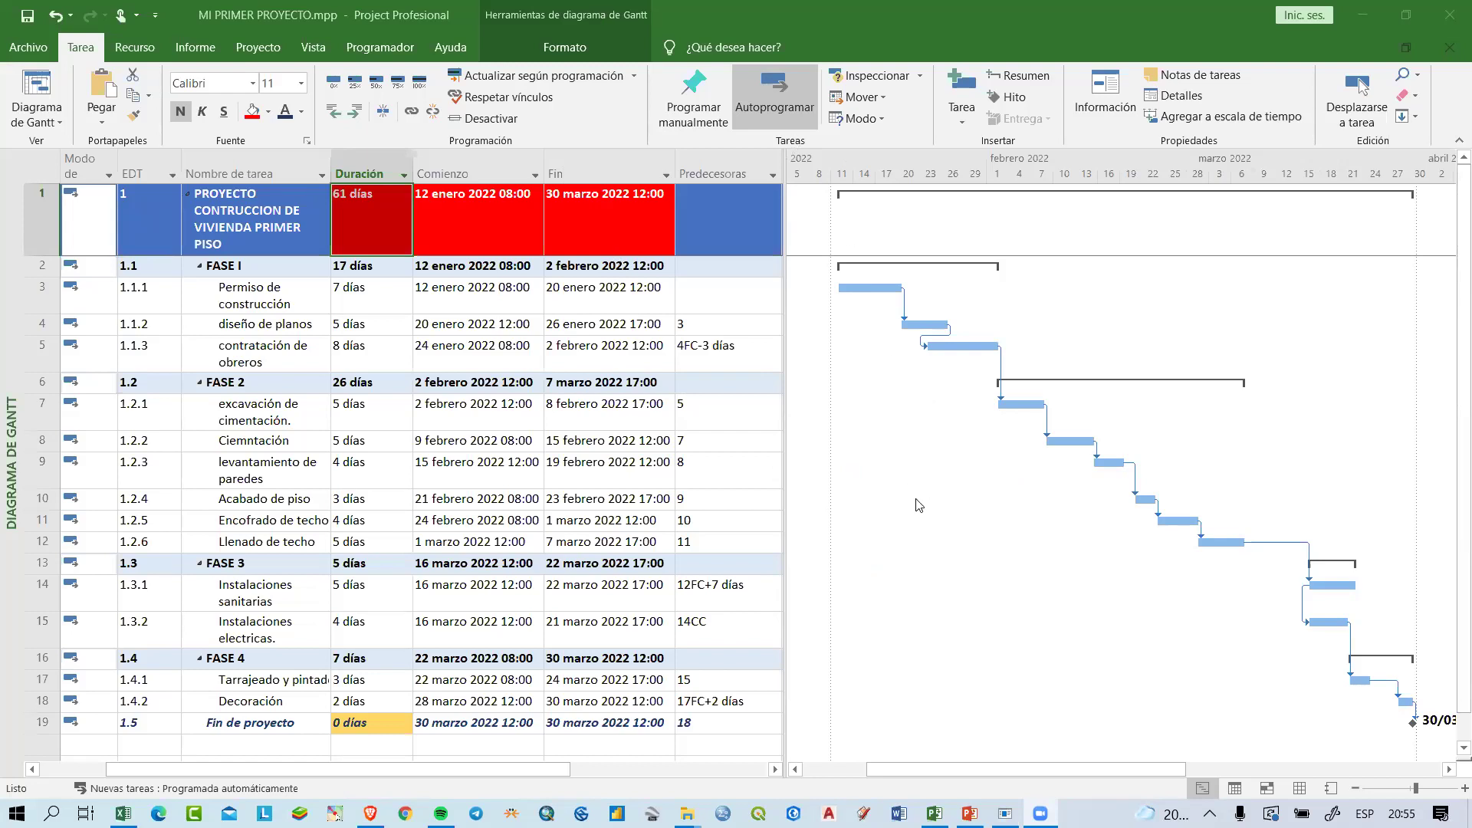
# Step: Review the task names and EDT codes down to Fin de proyecto, and frame the Gantt bars with a yellow rectangle annotation
pyautogui.click(277, 329)
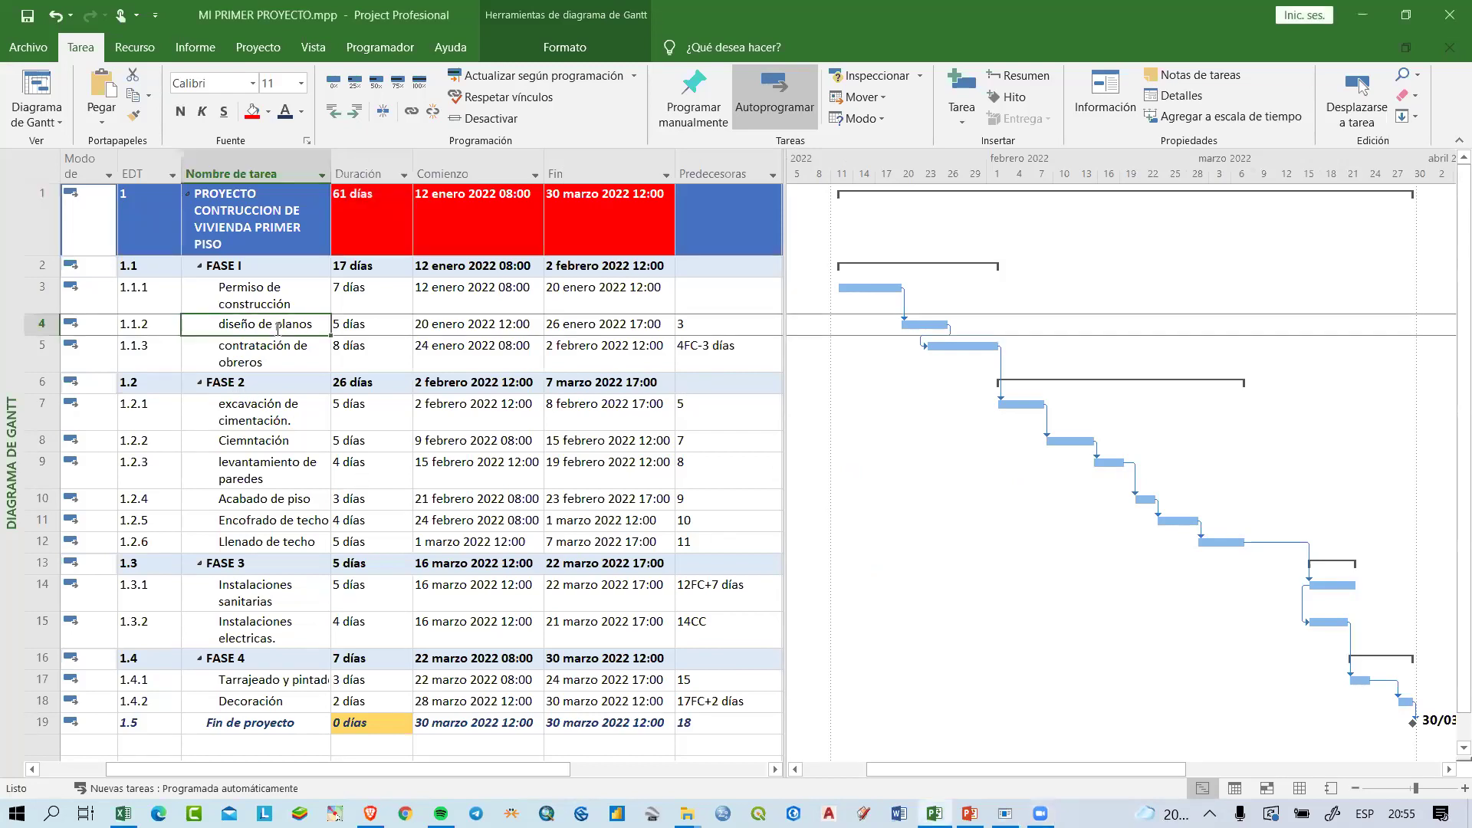
pyautogui.moveTo(258, 270); pyautogui.dragTo(284, 725)
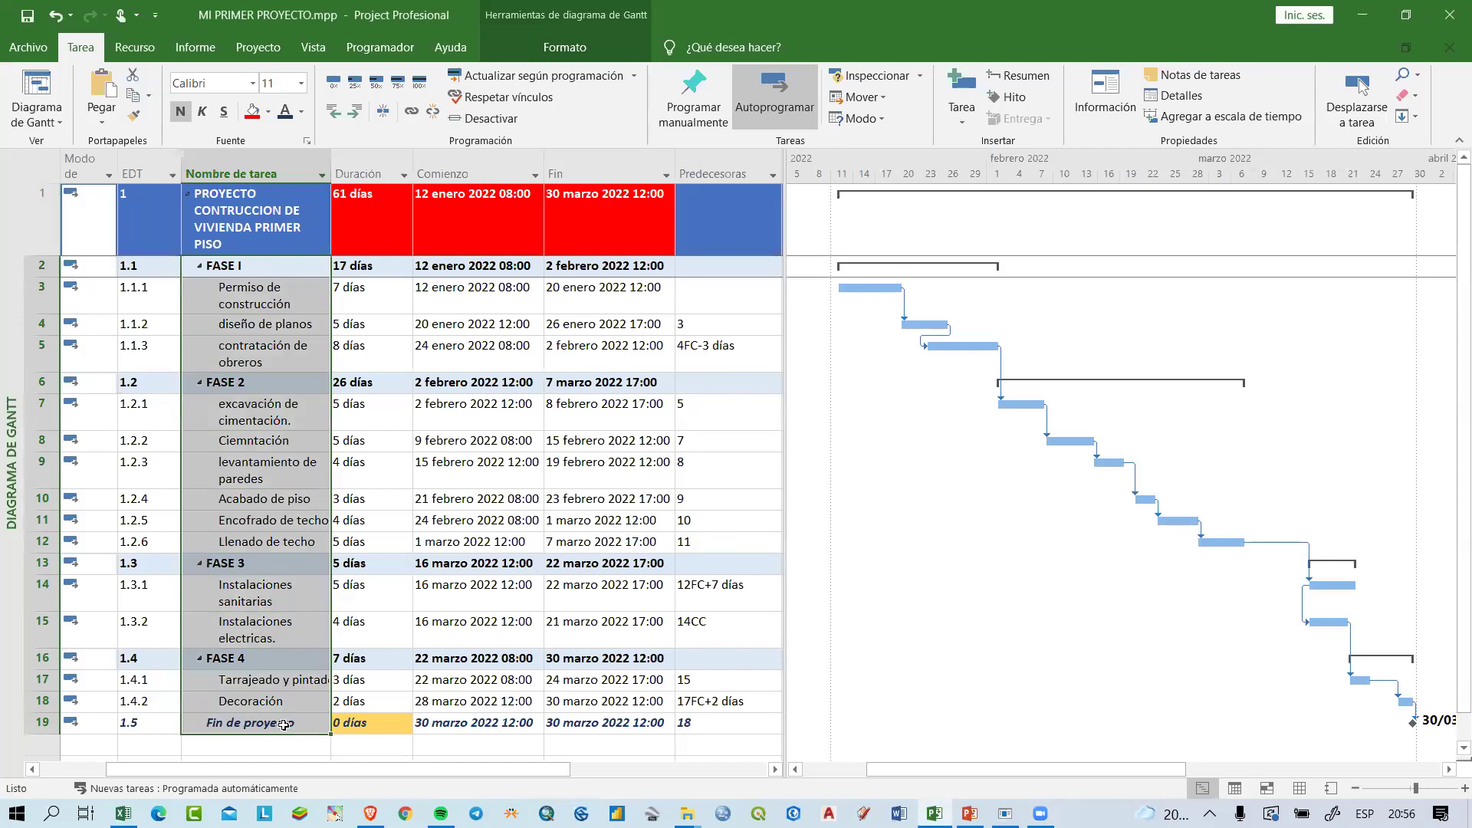
pyautogui.moveTo(135, 290); pyautogui.dragTo(163, 717)
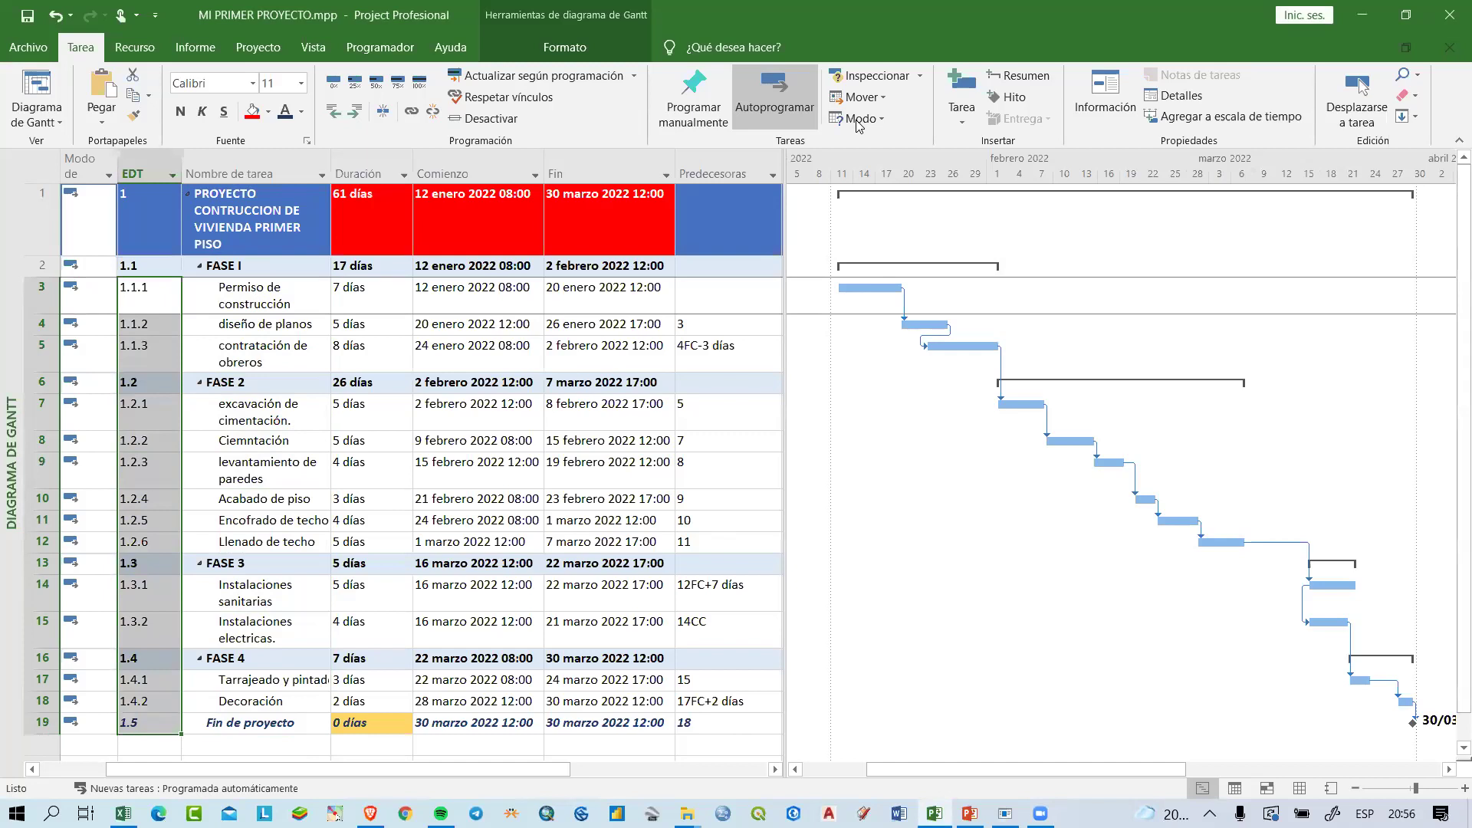
pyautogui.moveTo(825, 236)
pyautogui.mouseDown()
pyautogui.moveTo(1208, 602)
pyautogui.moveTo(1427, 740)
pyautogui.mouseUp()
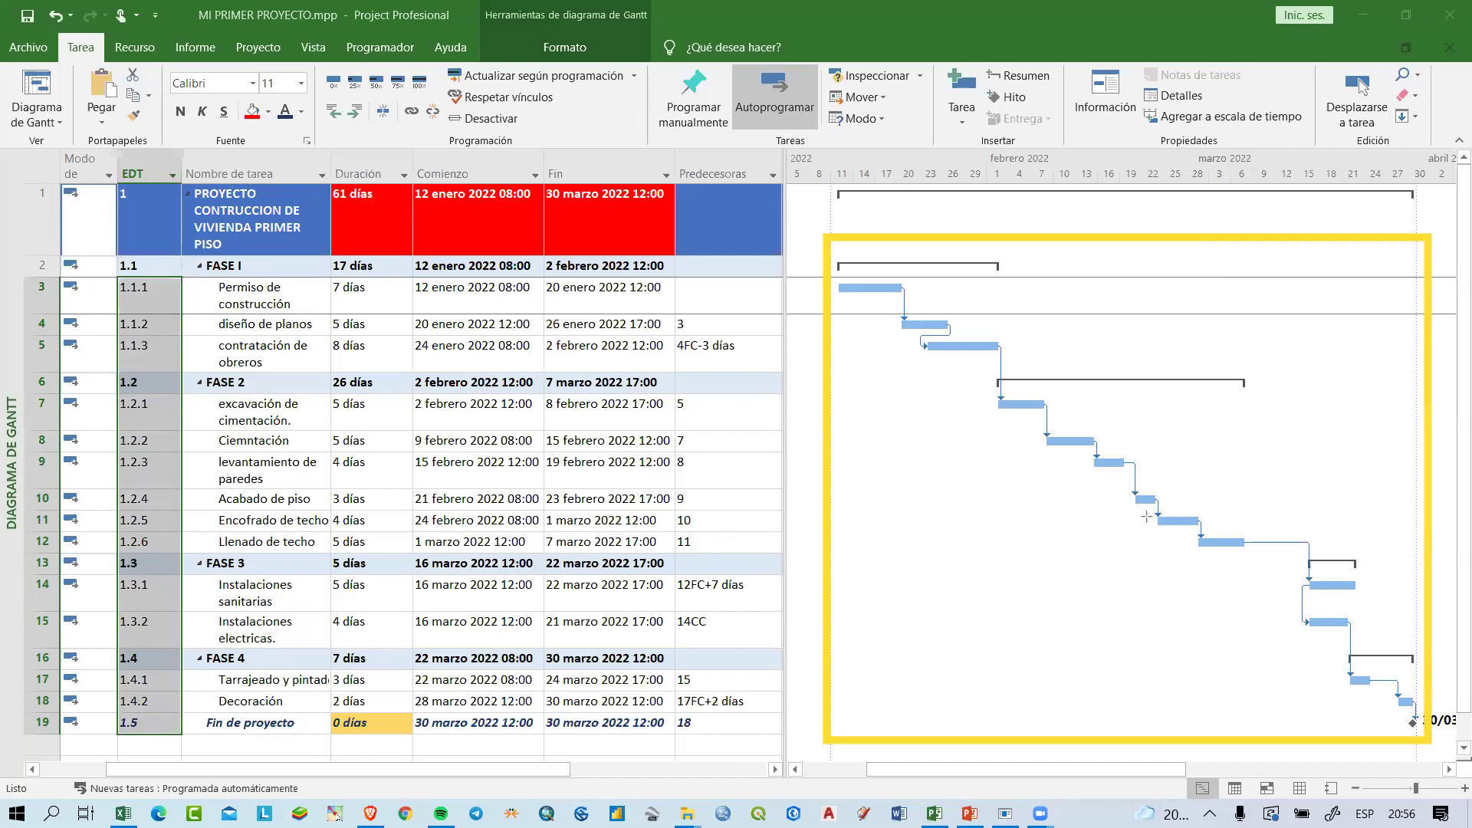